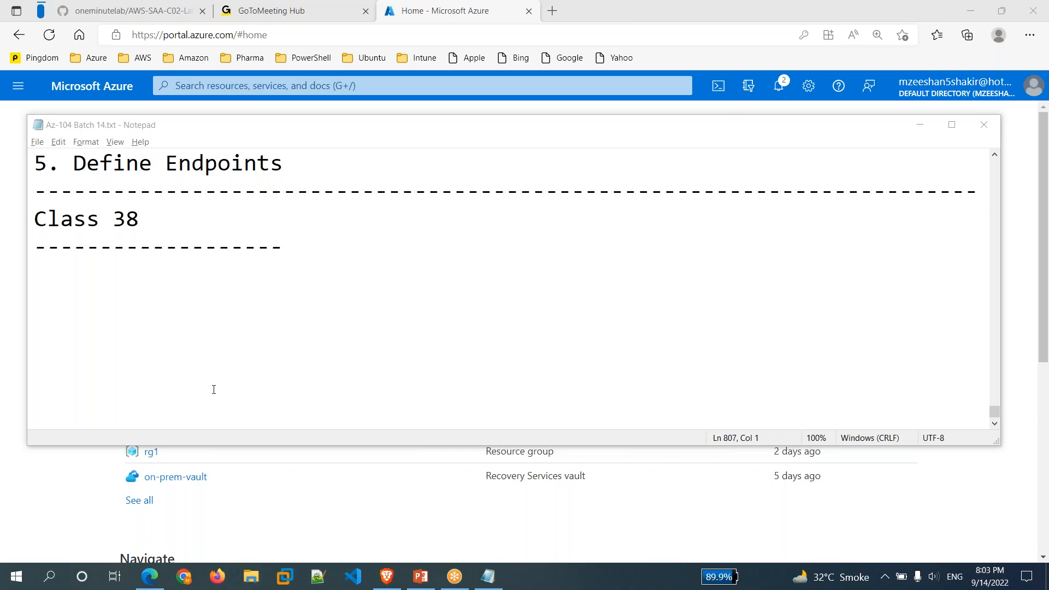
# Open the myweb virtual machine's overview from the Virtual machines list in Edge.
pyautogui.click(39, 511)
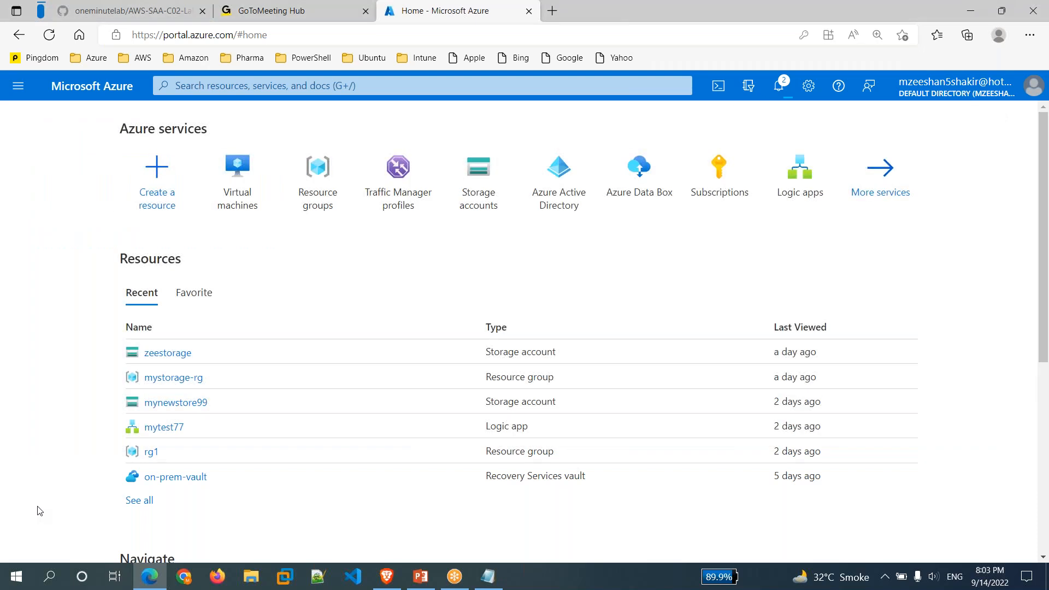
pyautogui.click(240, 192)
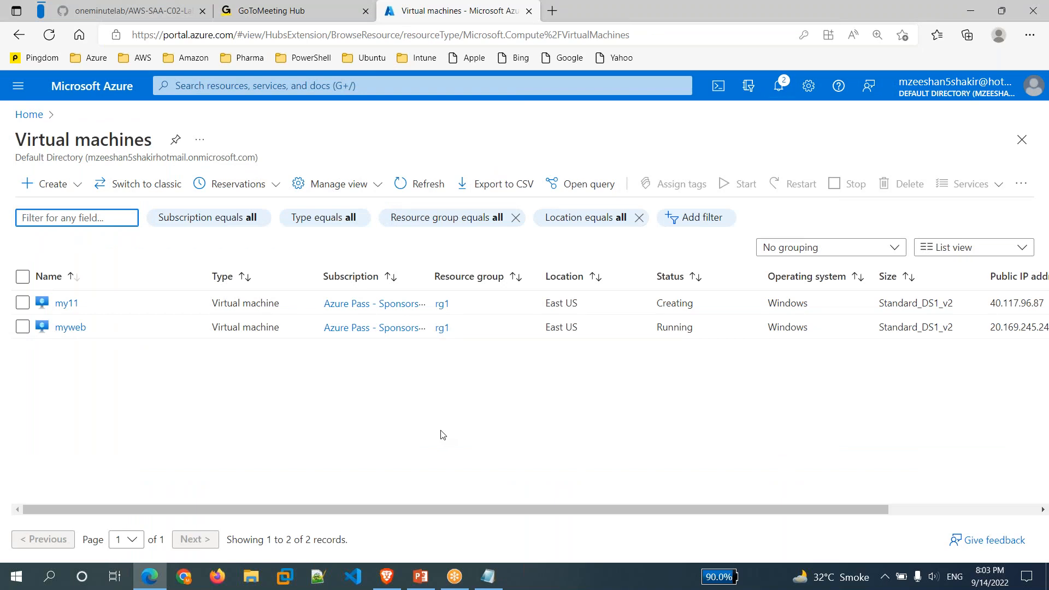
pyautogui.click(70, 327)
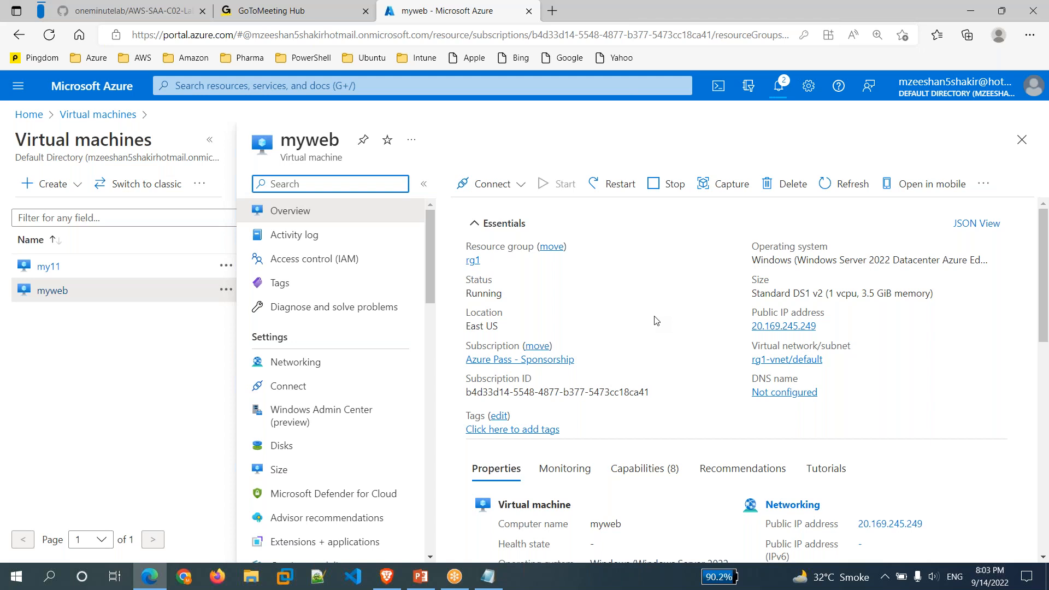
# Add a '- Webserver' heading with a dashed underline and a 'webserver/webapp' line to the notes.
pyautogui.click(487, 580)
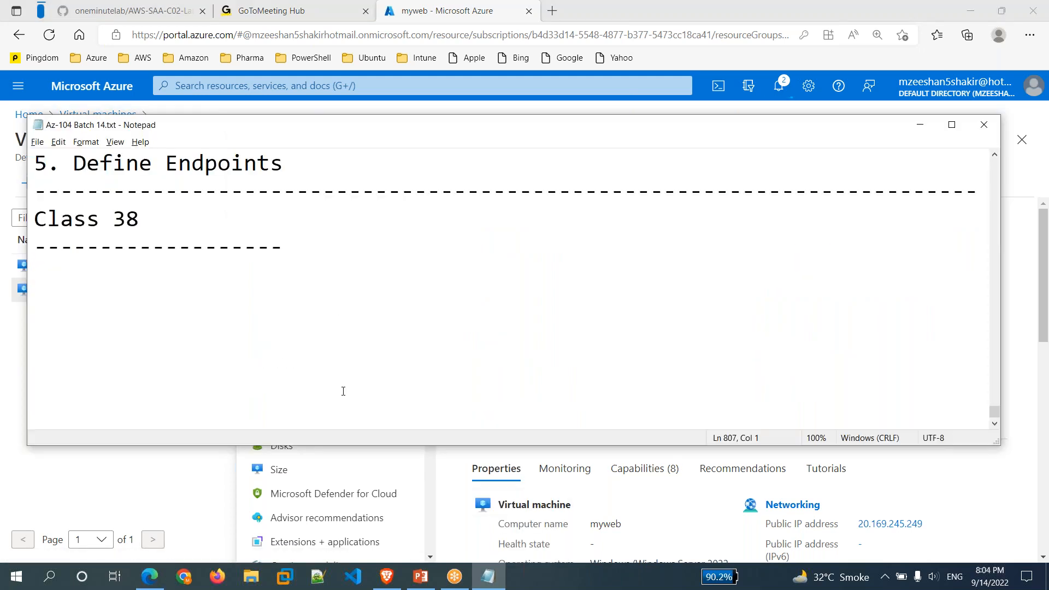
pyautogui.write('- Webserver')
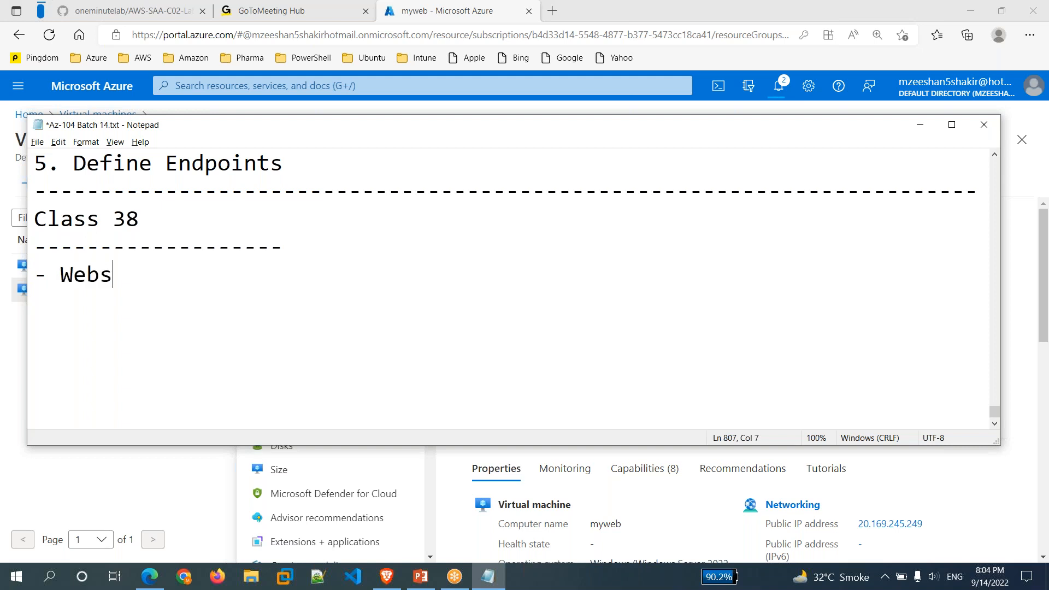
pyautogui.press('Return')
pyautogui.write('-----------')
pyautogui.press('Return')
pyautogui.write('webserve')
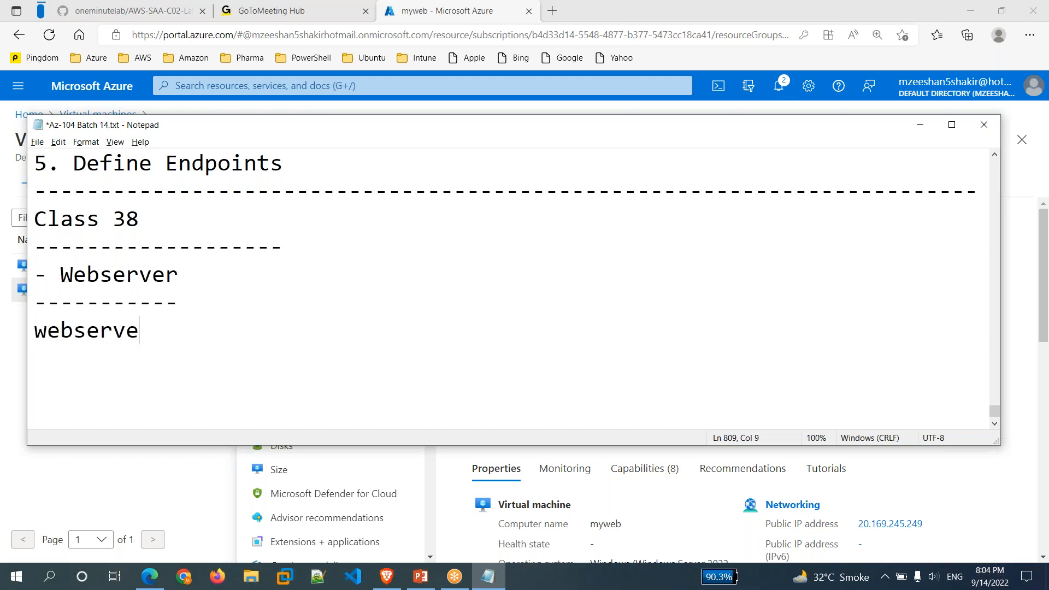
pyautogui.write('r/webapp')
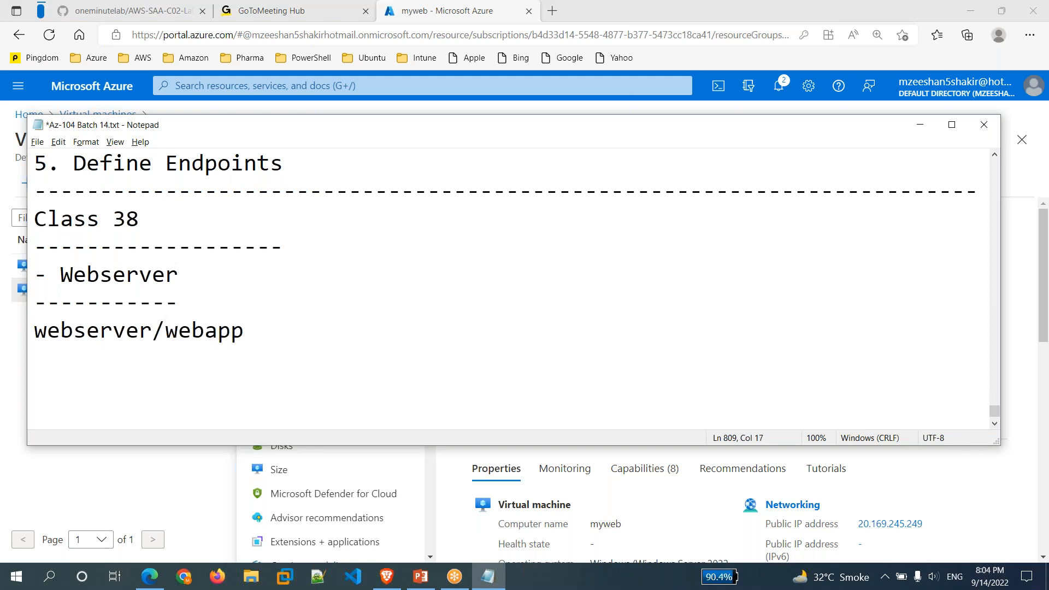
pyautogui.press('Return')
# List '- IP' and '- DNS' bullet points below webserver/webapp, then return to the portal.
pyautogui.write('- IP')
pyautogui.press('Return')
pyautogui.write('-')
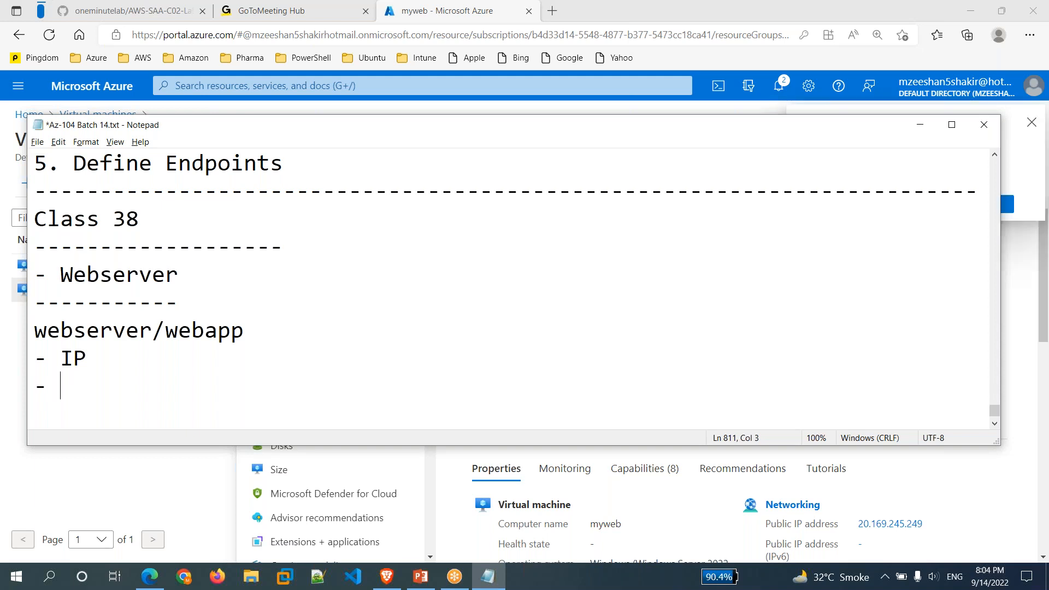
pyautogui.write('DNs')
pyautogui.press('BackSpace')
pyautogui.write('S')
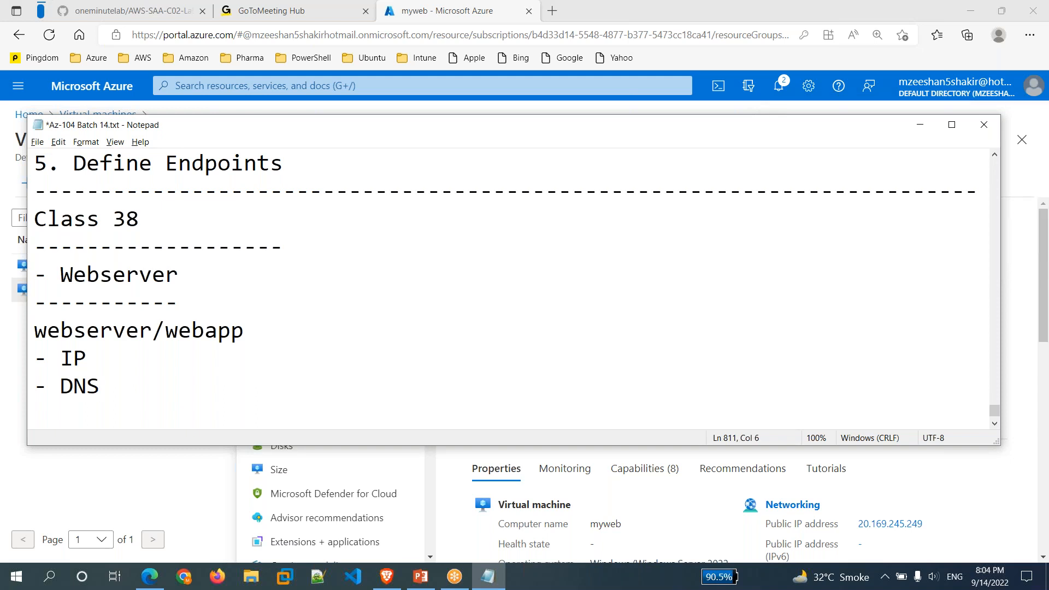
pyautogui.scroll(-1, 509, 290)
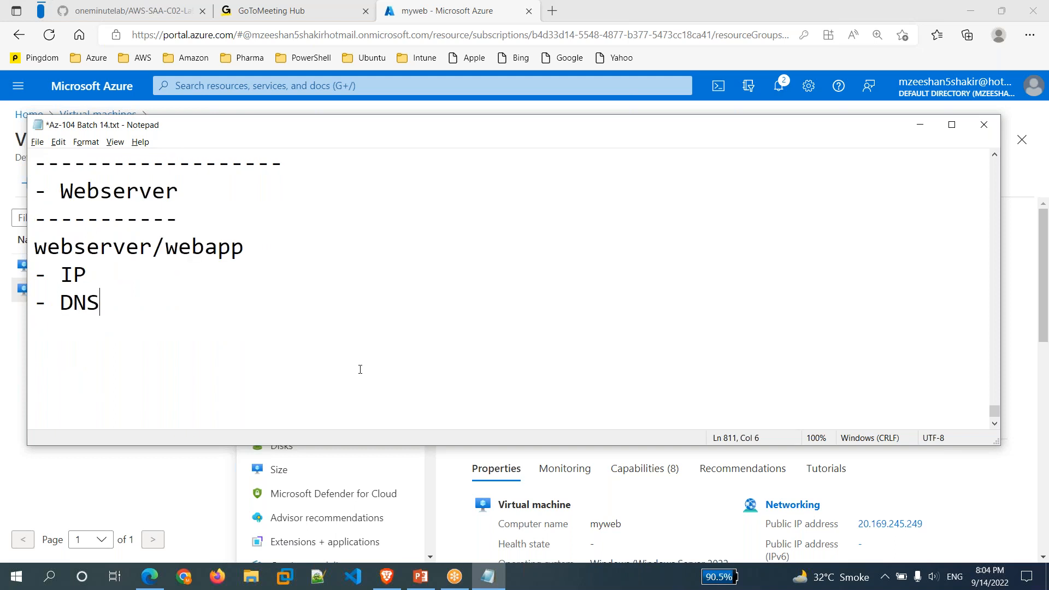
pyautogui.scroll(1, 360, 370)
pyautogui.click(212, 488)
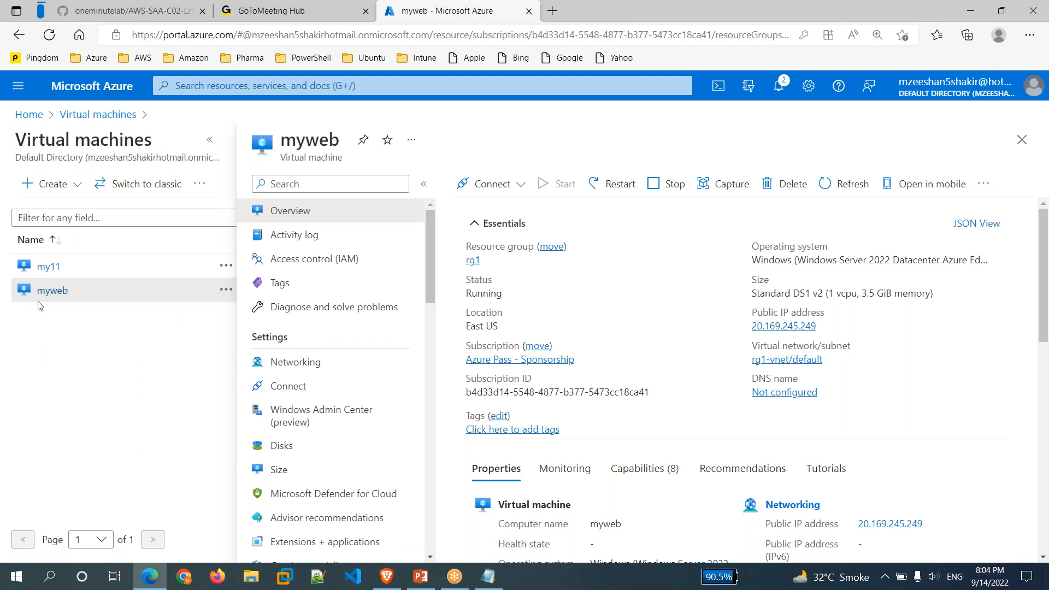
# Choose RDP connection for myweb on port 3389 and download the myweb.rdp file.
pyautogui.click(520, 186)
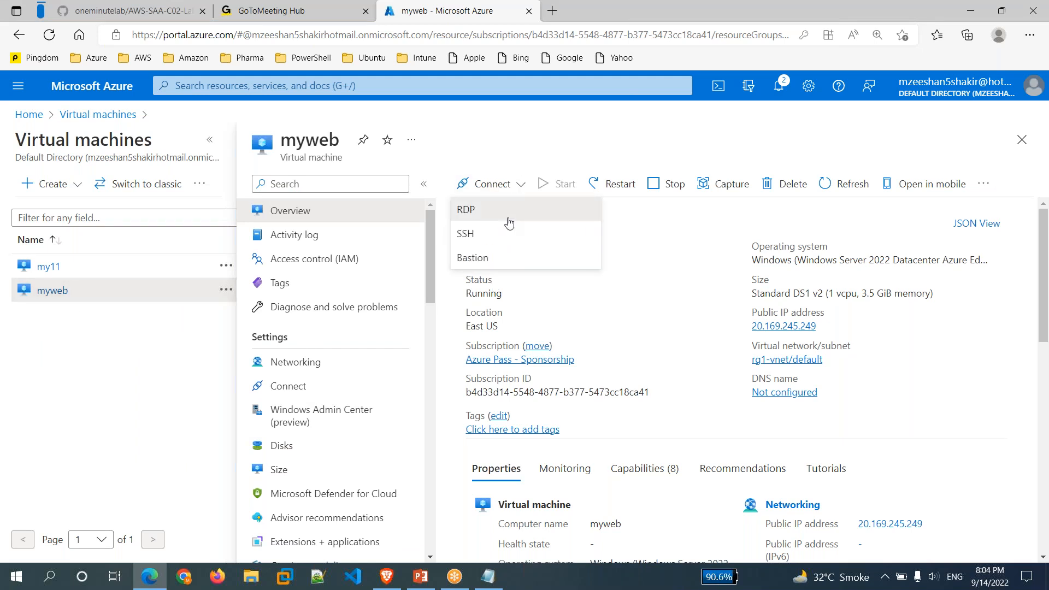
pyautogui.click(507, 213)
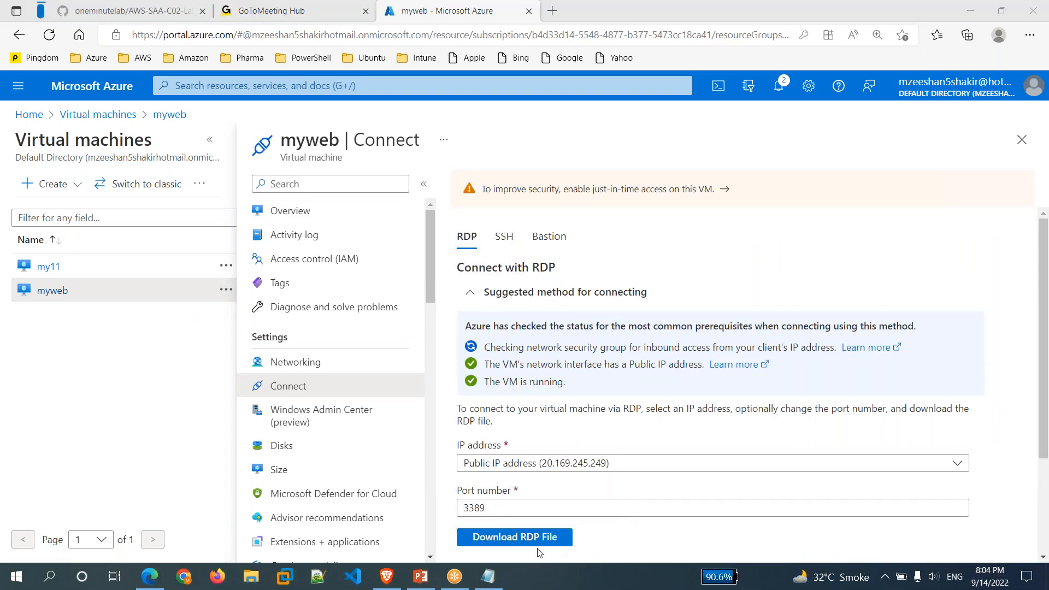
pyautogui.click(544, 538)
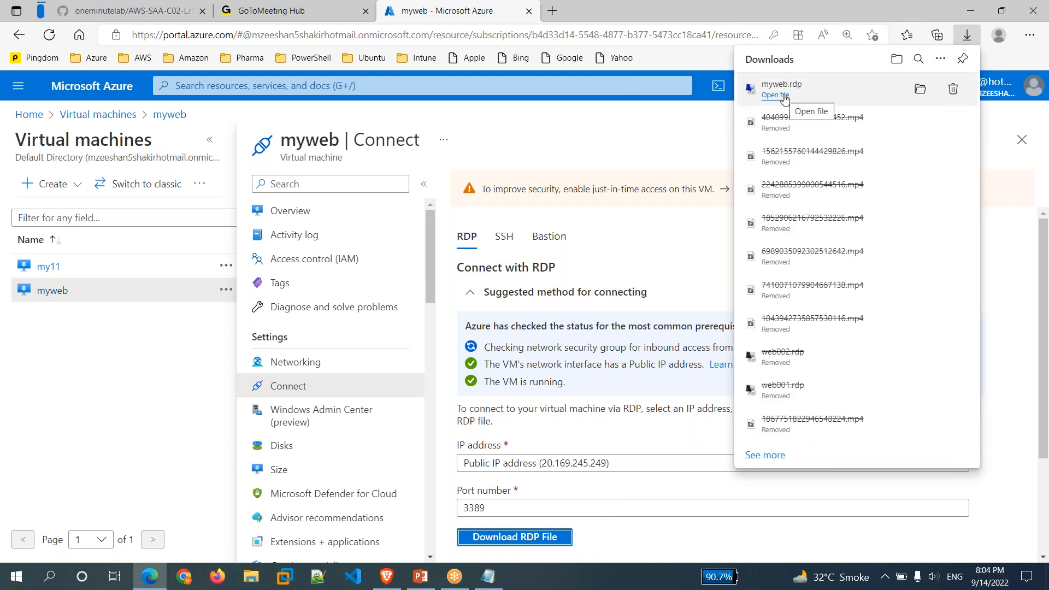
# Launch myweb.rdp, sign in with the admin user name and password, and accept the certificate.
pyautogui.click(786, 97)
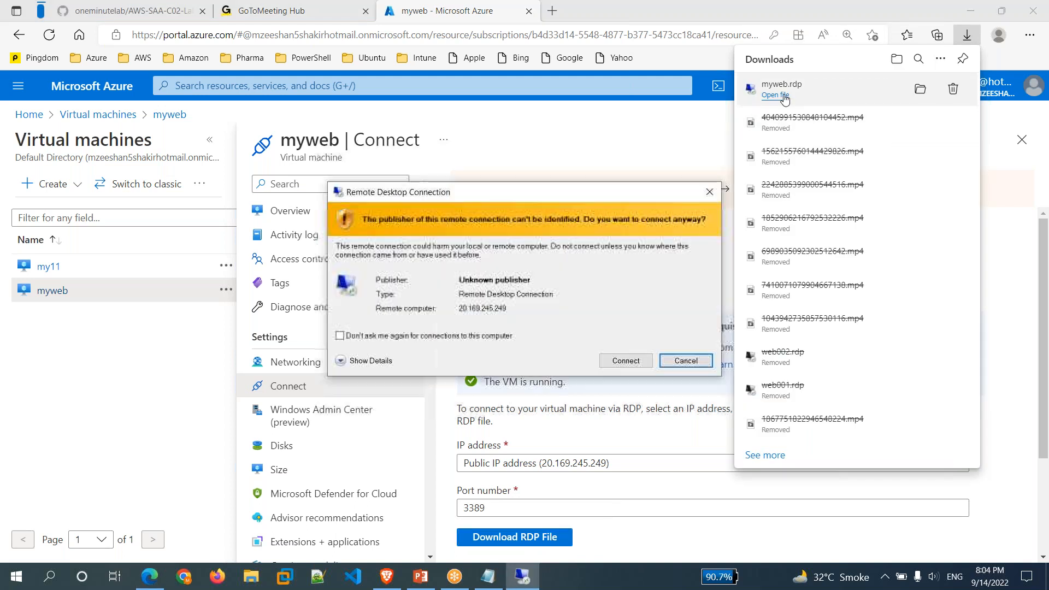
pyautogui.click(625, 361)
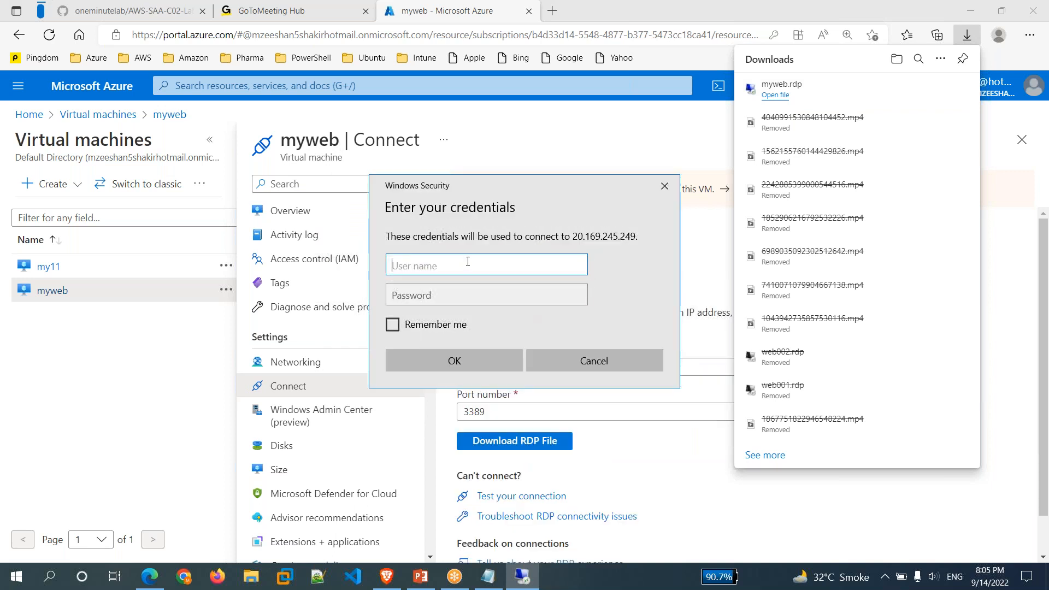
pyautogui.write('myadmin')
pyautogui.press('Tab')
pyautogui.write('P••••••••')
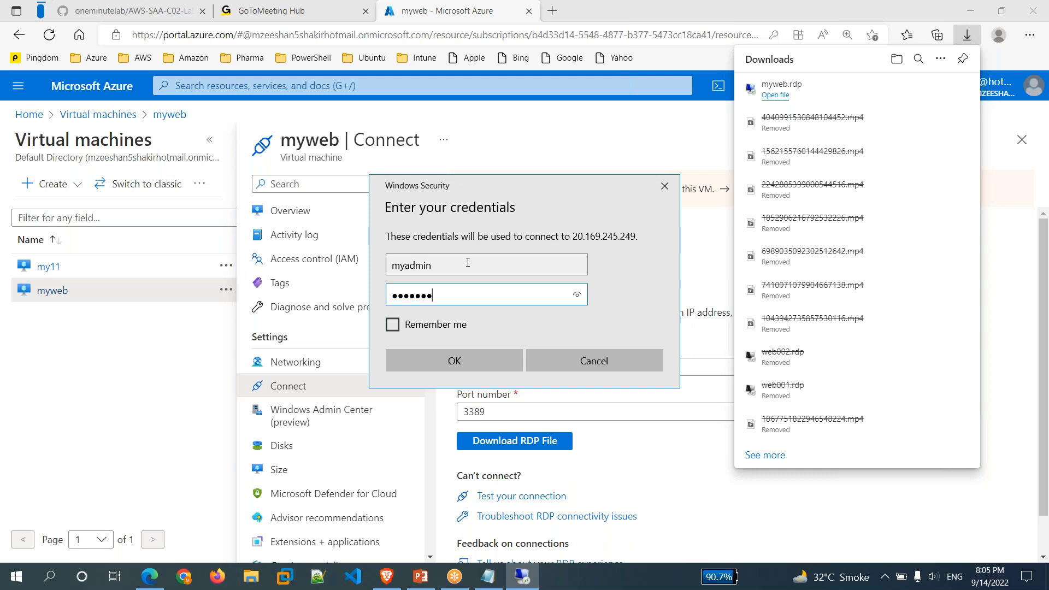
pyautogui.write('•••••')
pyautogui.press('Return')
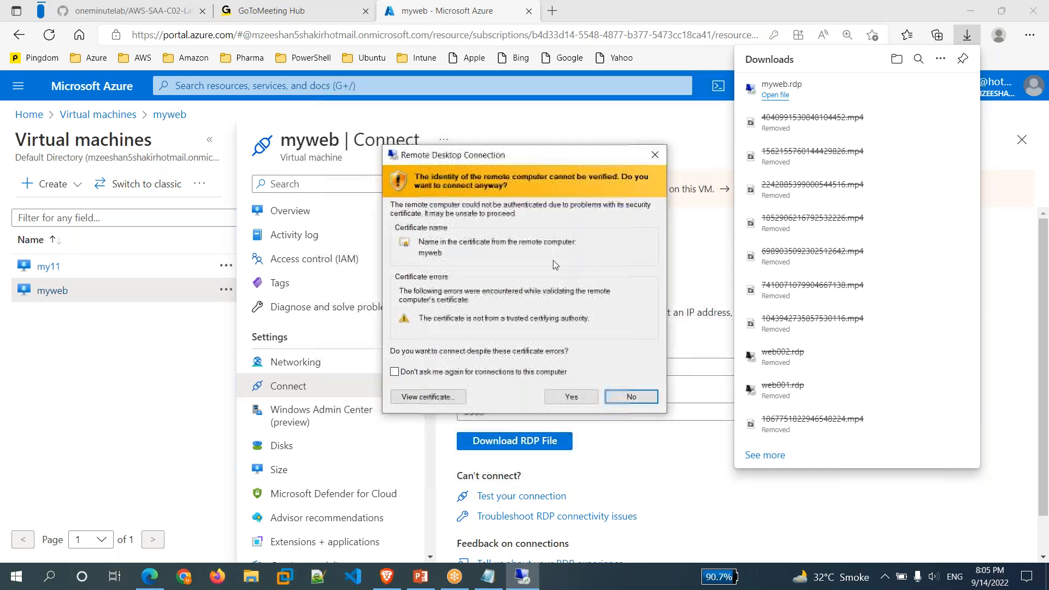
pyautogui.click(567, 402)
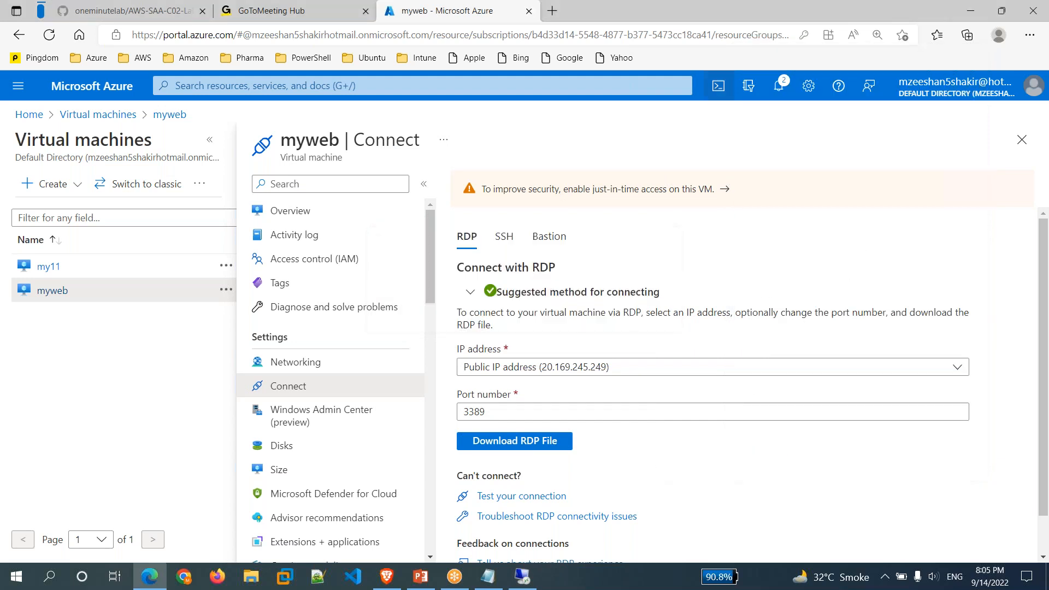
pyautogui.click(524, 583)
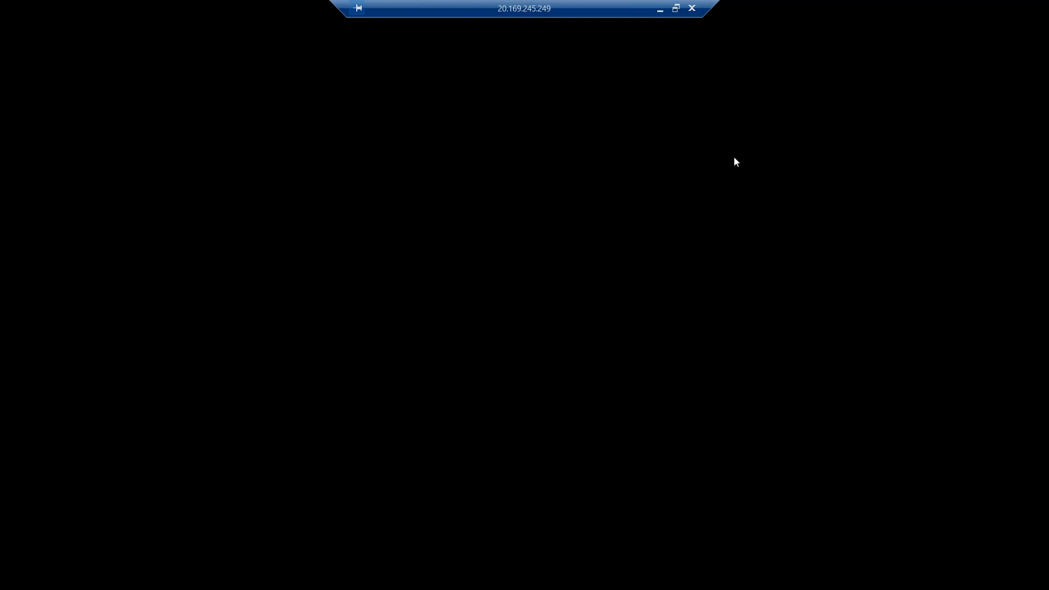
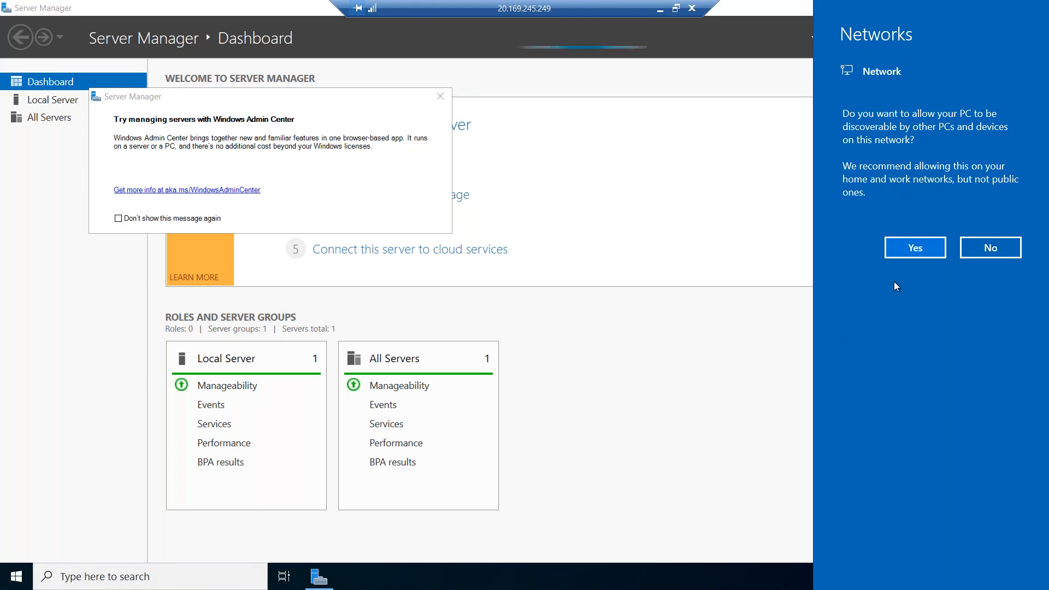
# Allow network discovery and dismiss the Windows Admin Center pop-up in Server Manager.
pyautogui.click(914, 246)
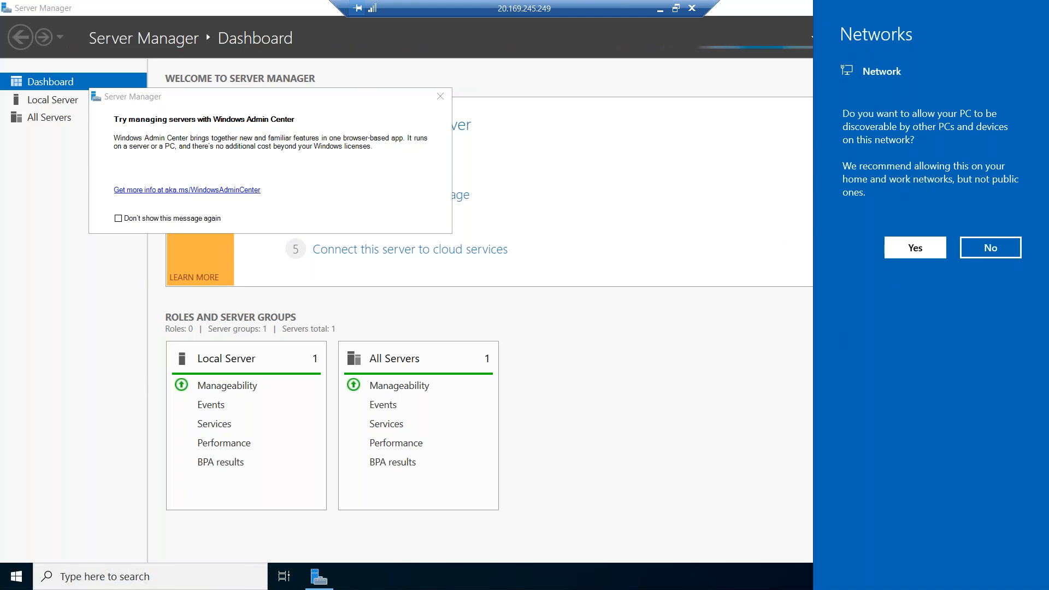
pyautogui.click(443, 99)
pyautogui.click(441, 99)
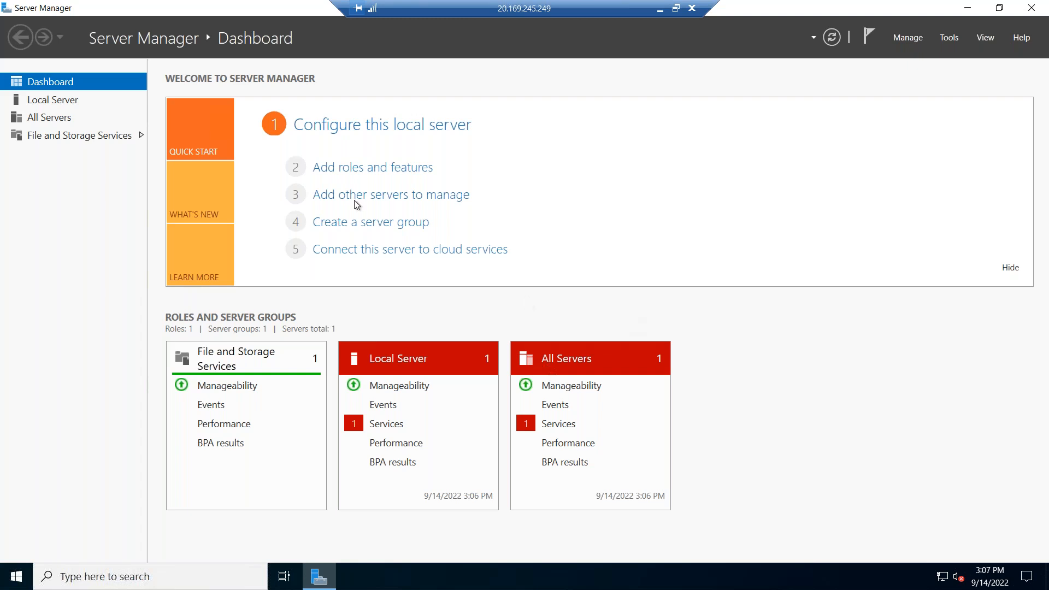
# Install the Web Server (IIS) role with its management tools on myweb, keeping default role services.
pyautogui.click(403, 174)
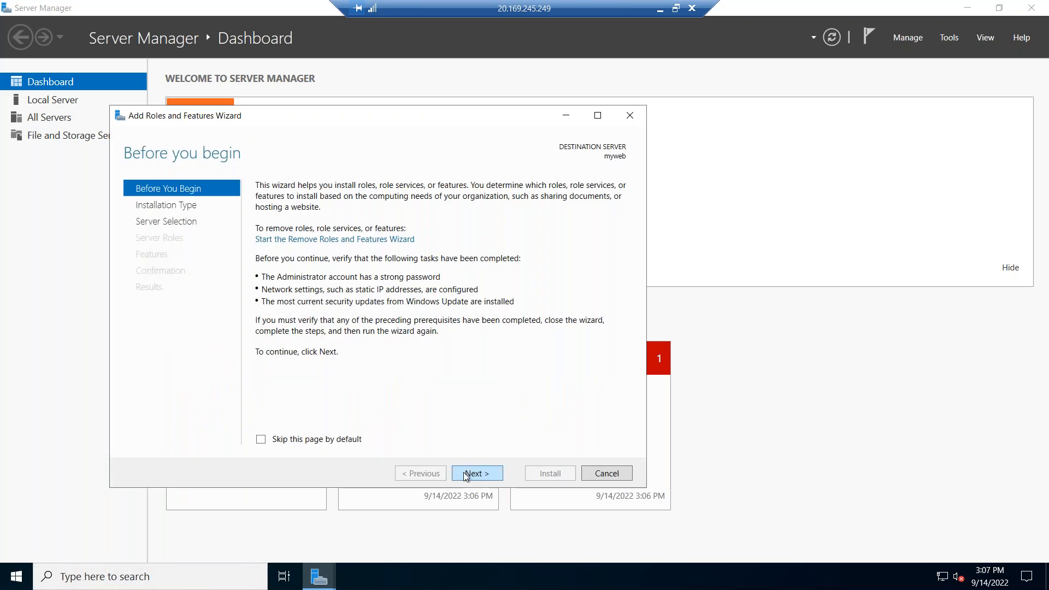
pyautogui.click(466, 475)
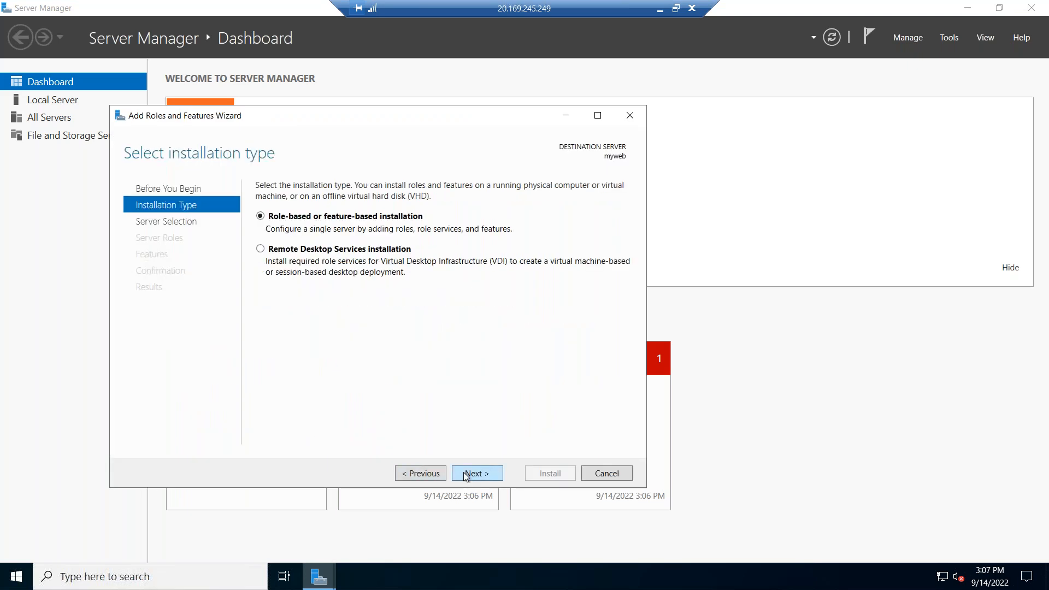
pyautogui.click(466, 474)
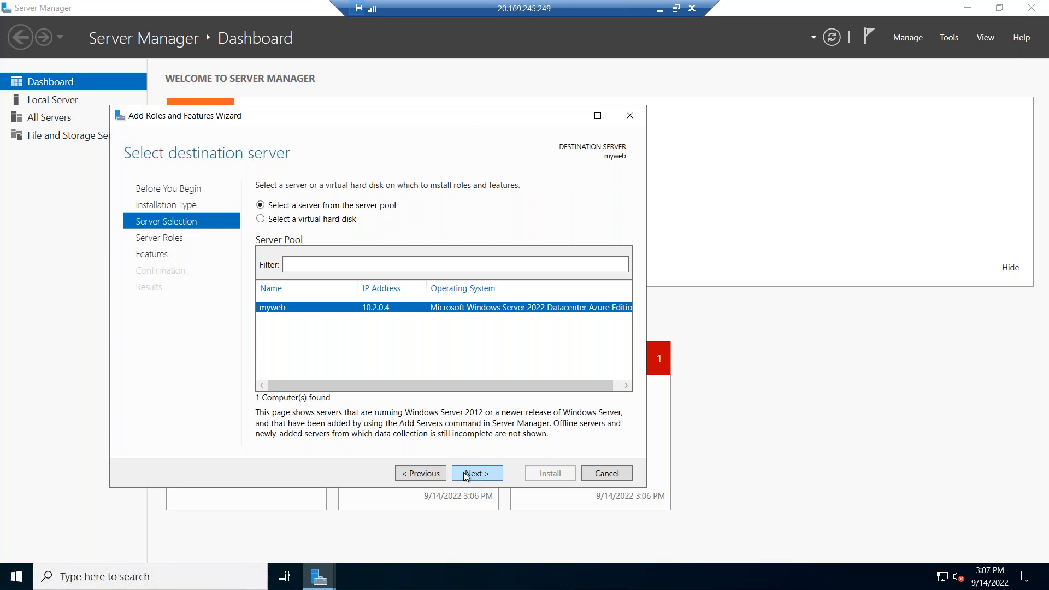
pyautogui.click(466, 475)
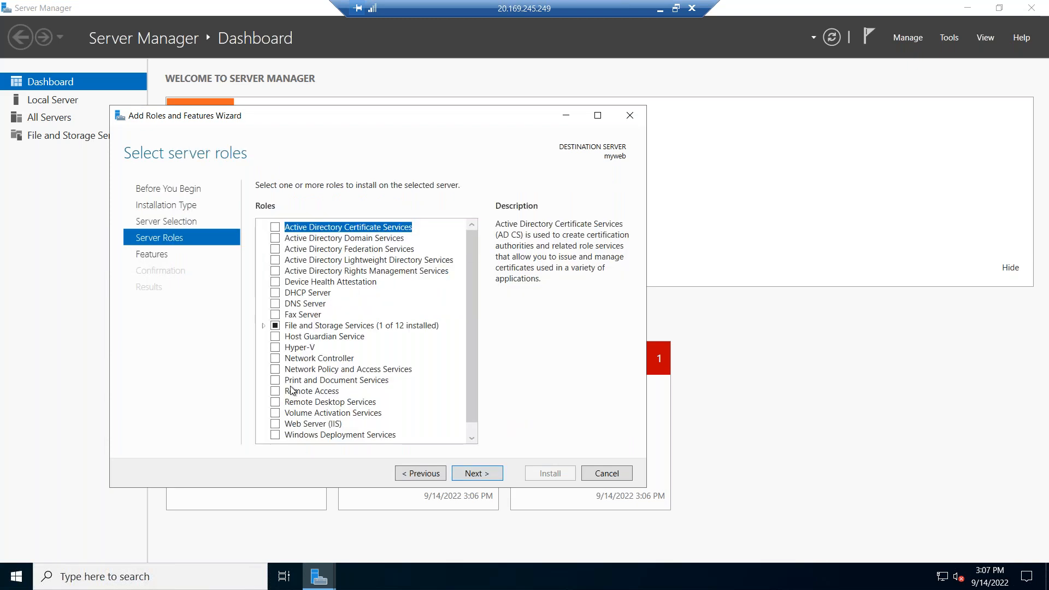
pyautogui.click(276, 425)
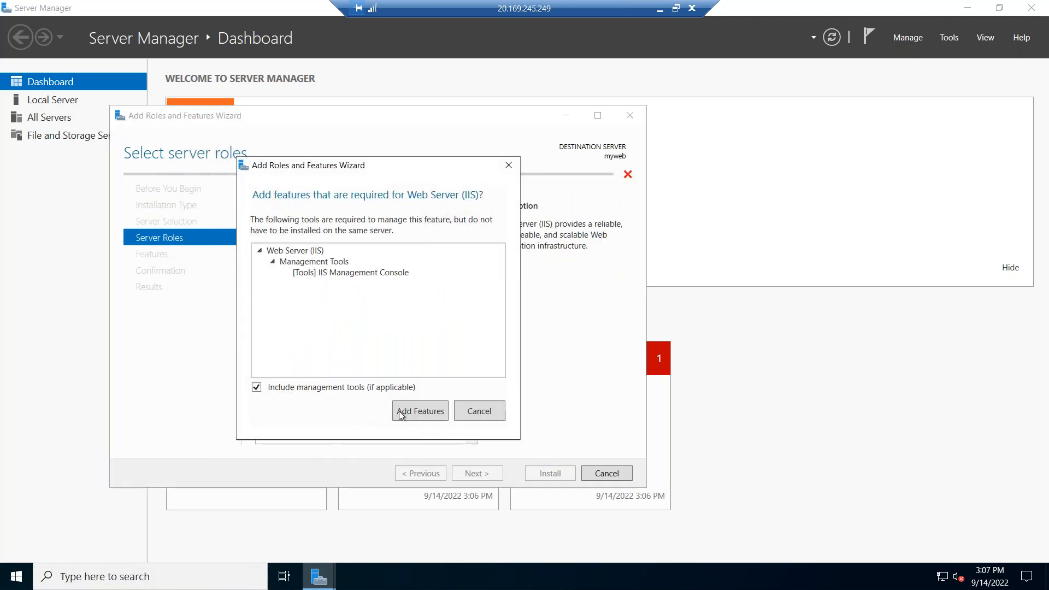
pyautogui.click(401, 415)
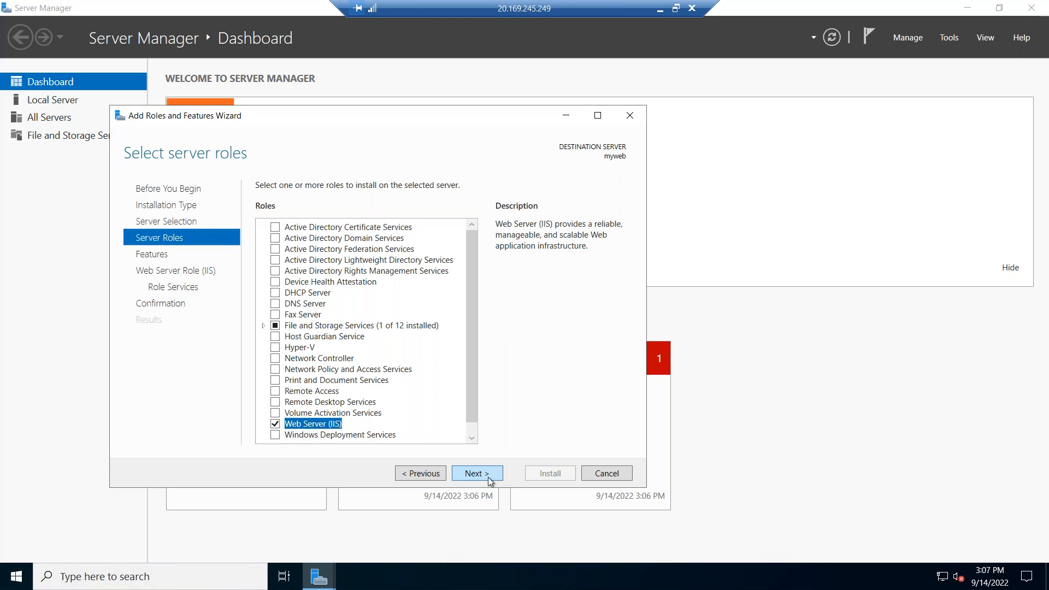
pyautogui.click(489, 479)
pyautogui.click(488, 478)
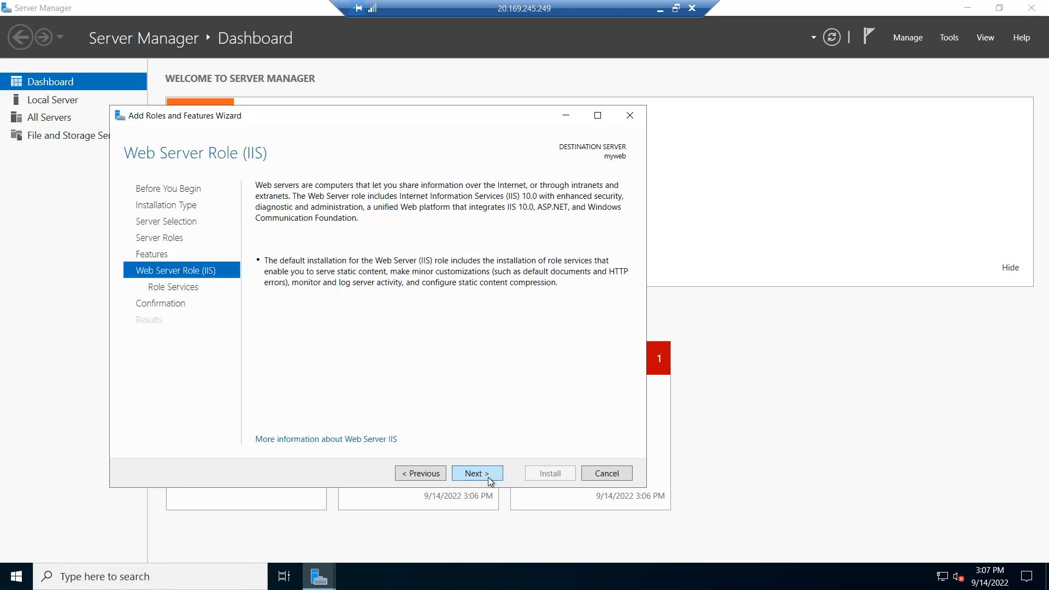
pyautogui.click(488, 475)
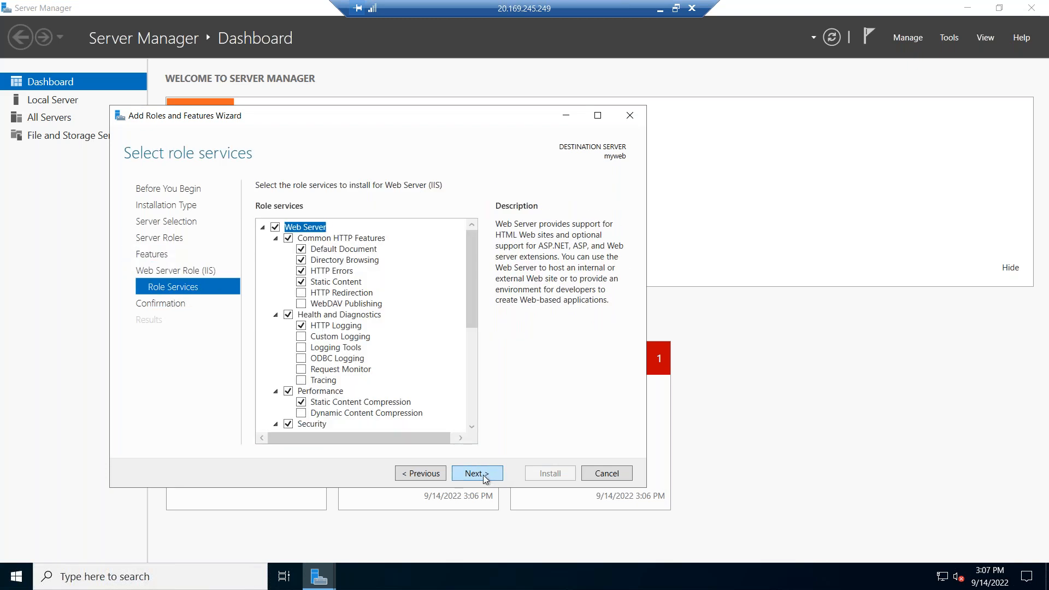
pyautogui.click(485, 475)
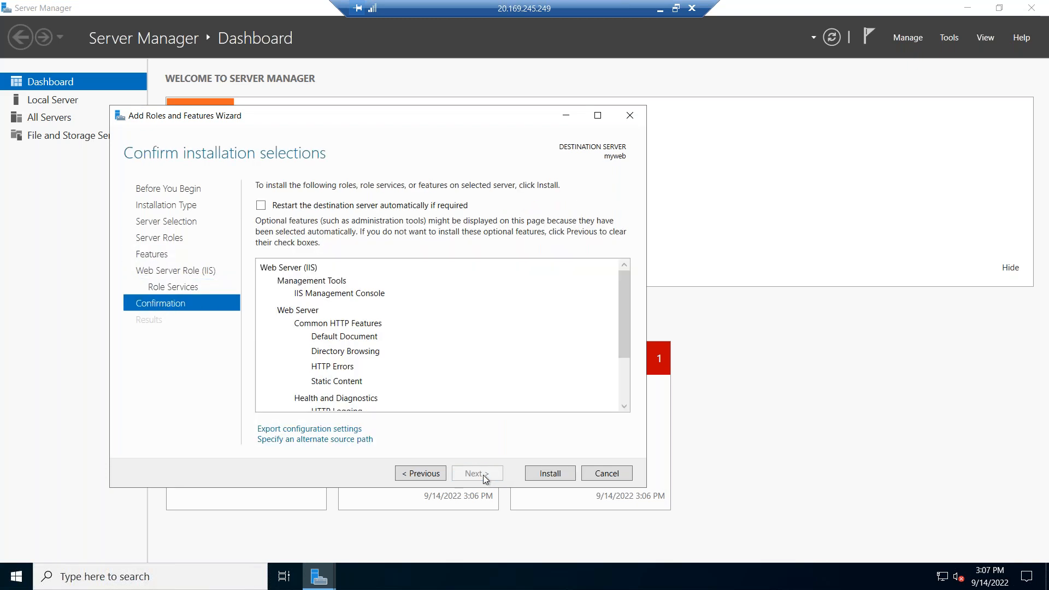
pyautogui.click(536, 475)
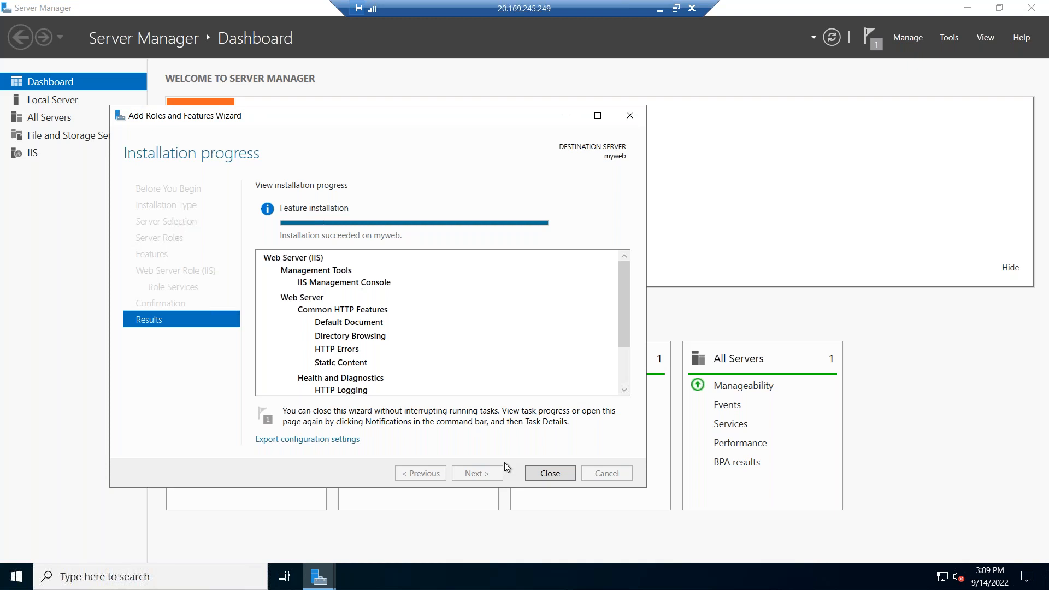
# Close the wizard once it reports 'Installation succeeded on myweb'.
pyautogui.click(549, 473)
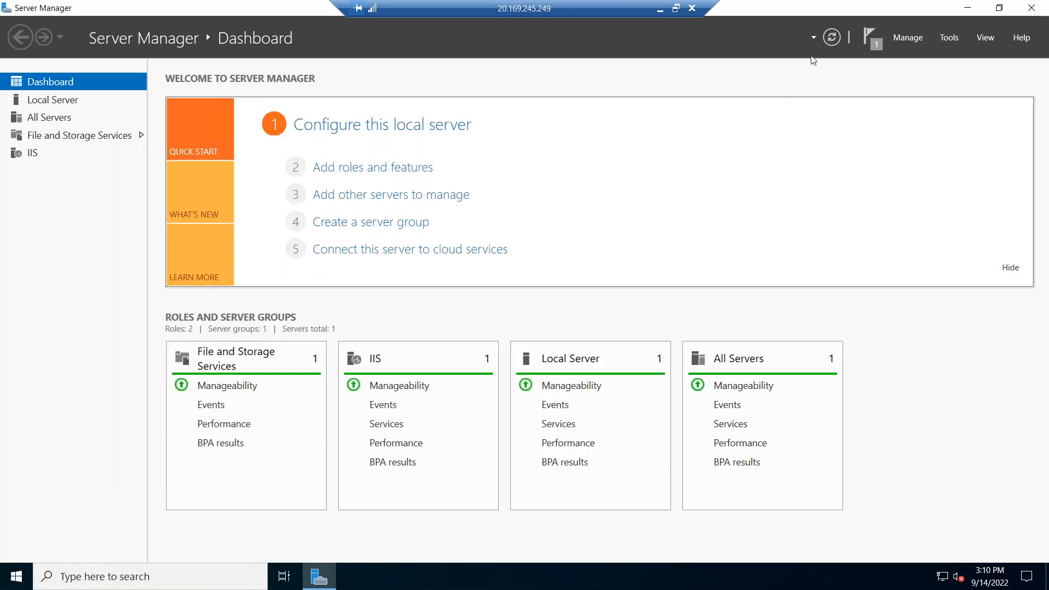
# Open File Explorer and browse to C:\inetpub\wwwroot to create a file there.
pyautogui.click(321, 583)
pyautogui.click(17, 576)
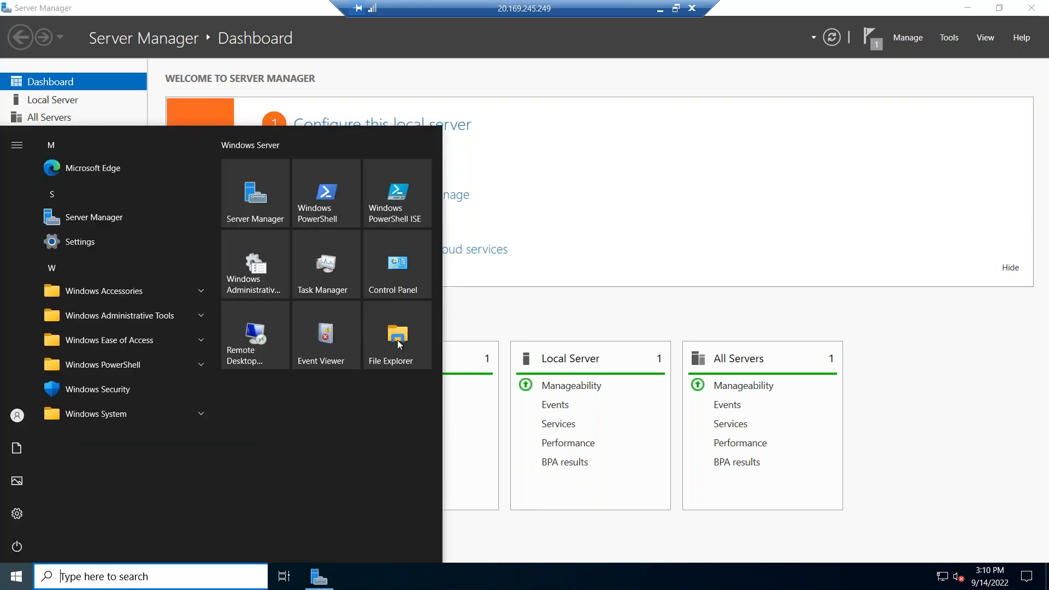
pyautogui.click(397, 342)
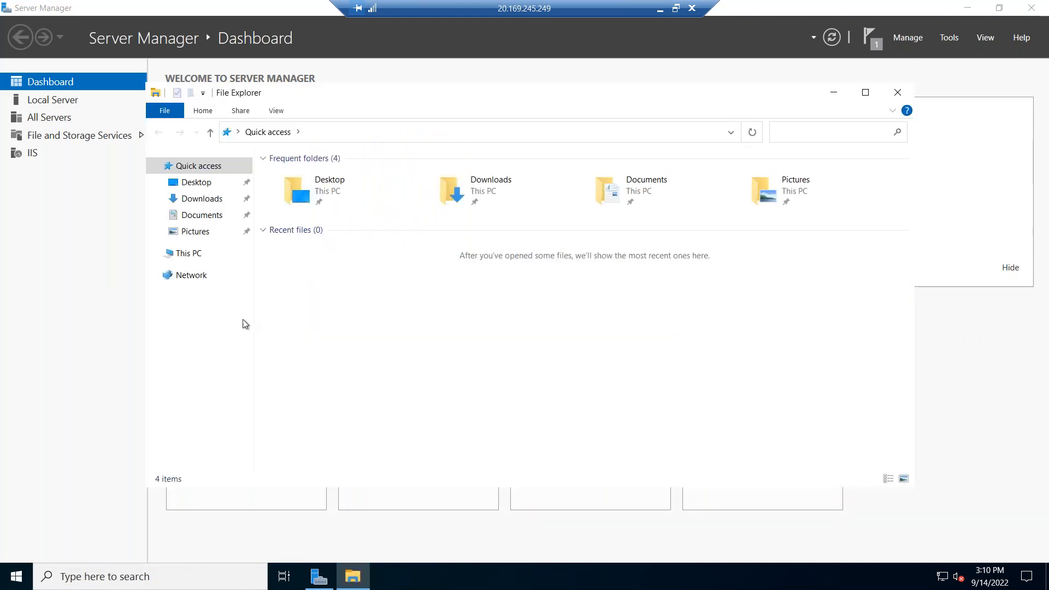
pyautogui.click(186, 254)
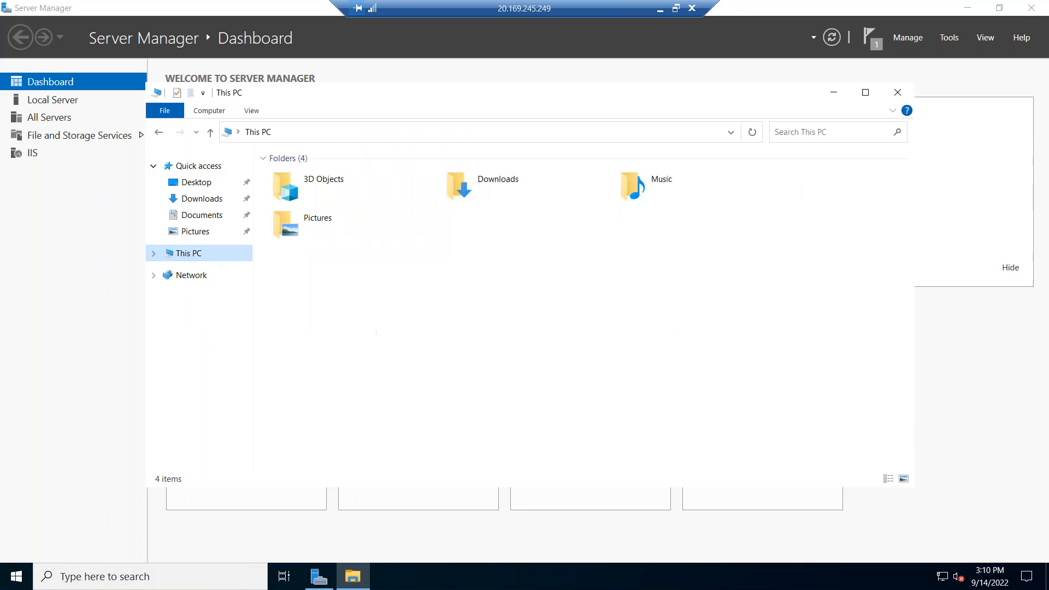
pyautogui.doubleClick(340, 325)
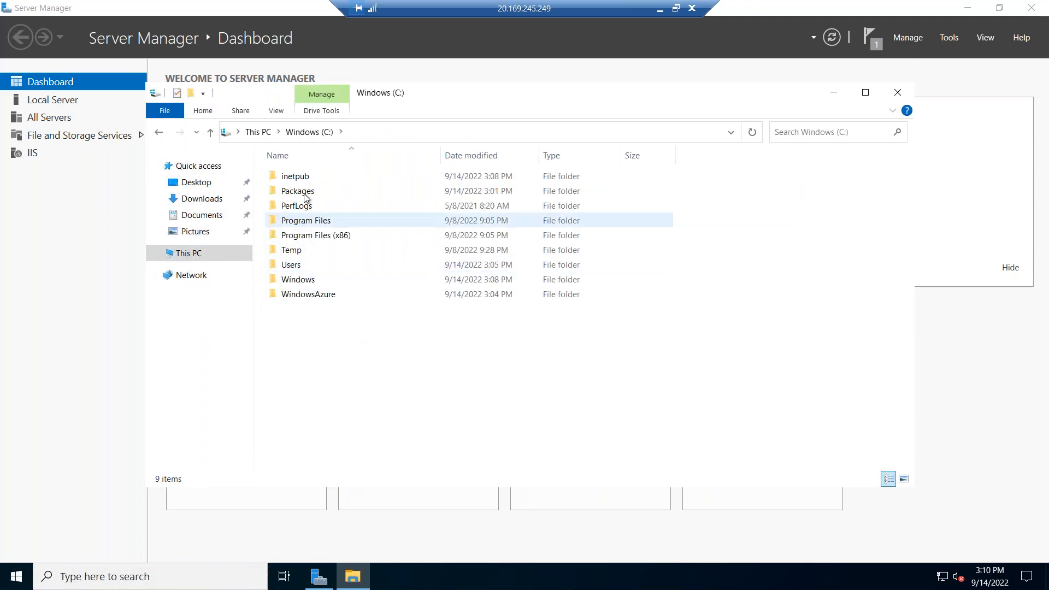
pyautogui.doubleClick(306, 182)
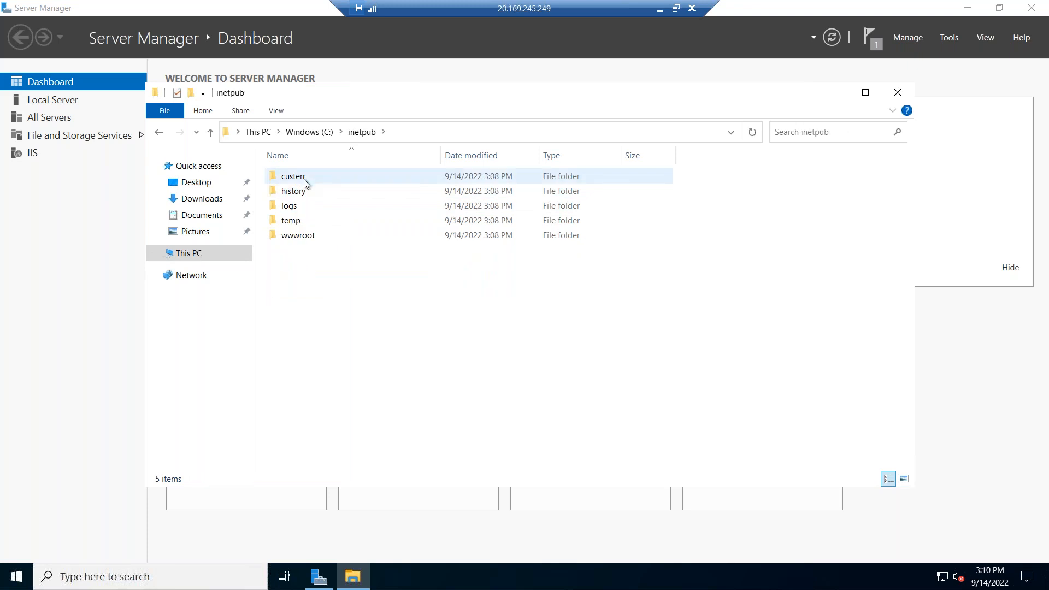
pyautogui.doubleClick(306, 236)
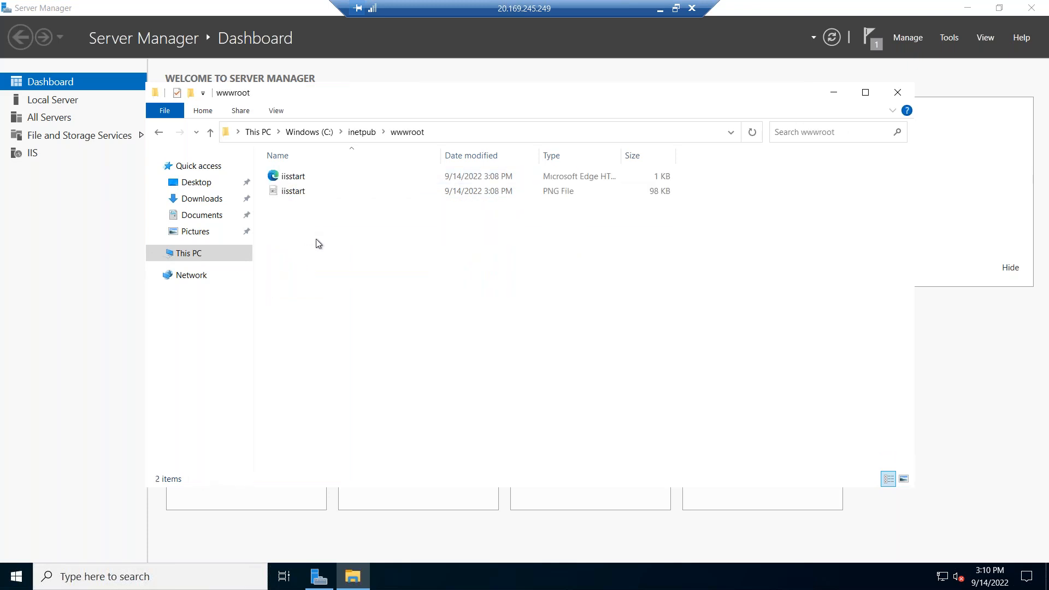
pyautogui.rightClick(322, 246)
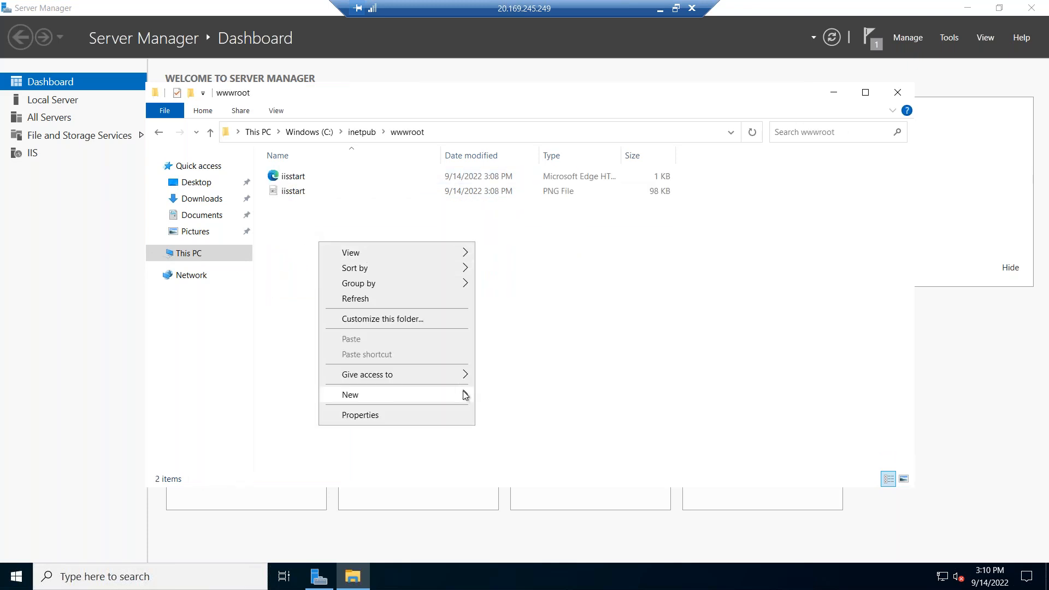
# Create a new text document in wwwroot containing 'This is my web server' and save it.
pyautogui.moveTo(462, 395)
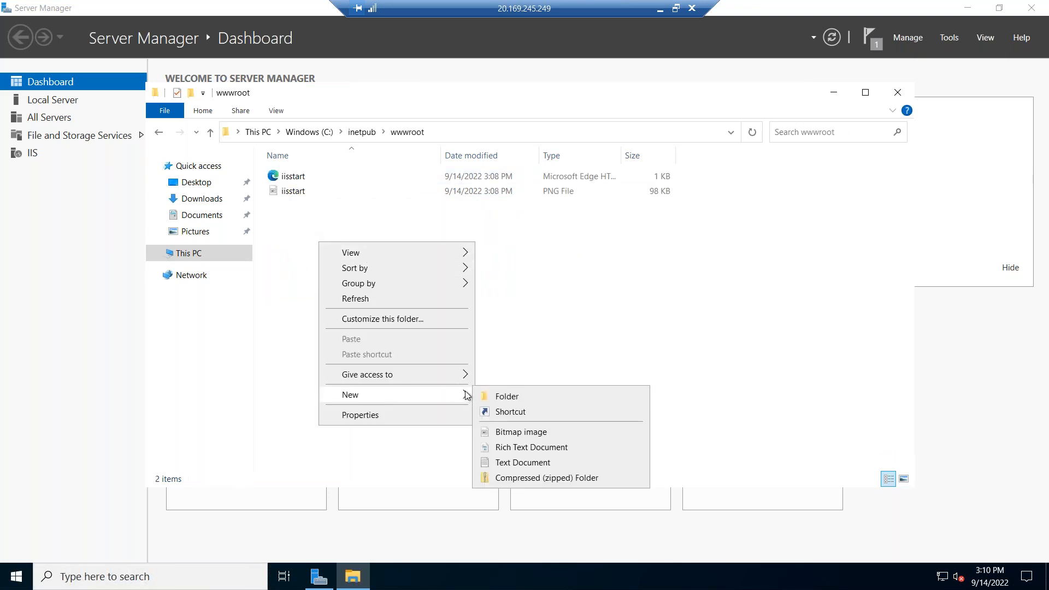
pyautogui.click(533, 463)
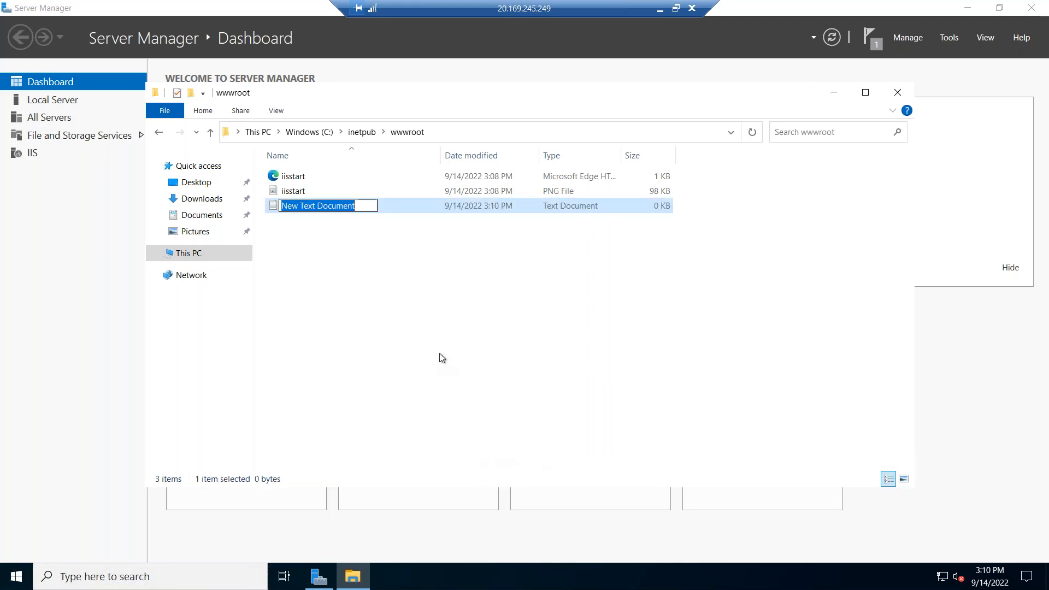
pyautogui.press('Return')
pyautogui.press('Return')
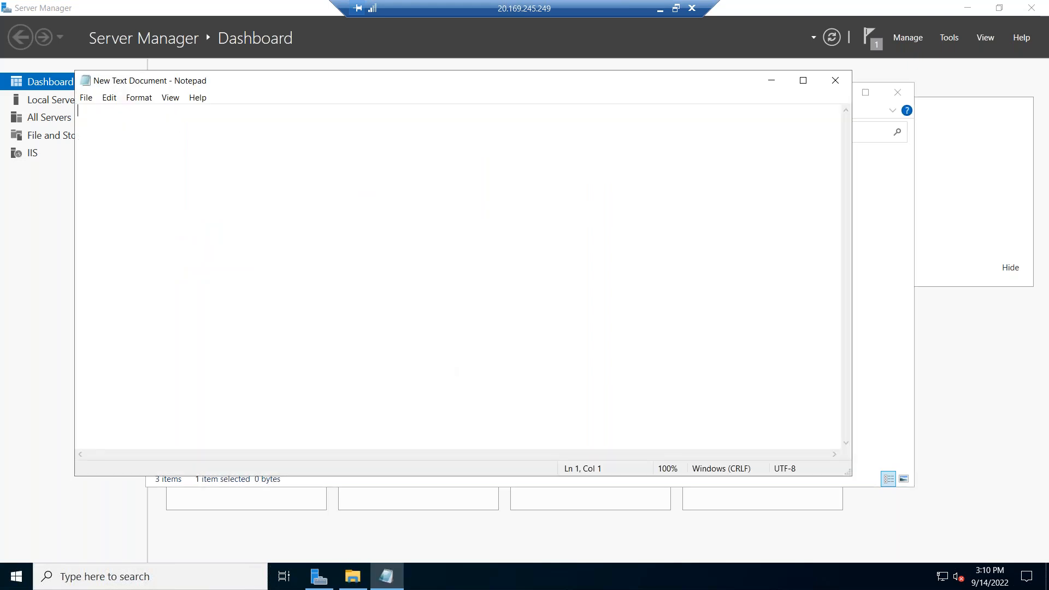
pyautogui.write('This is')
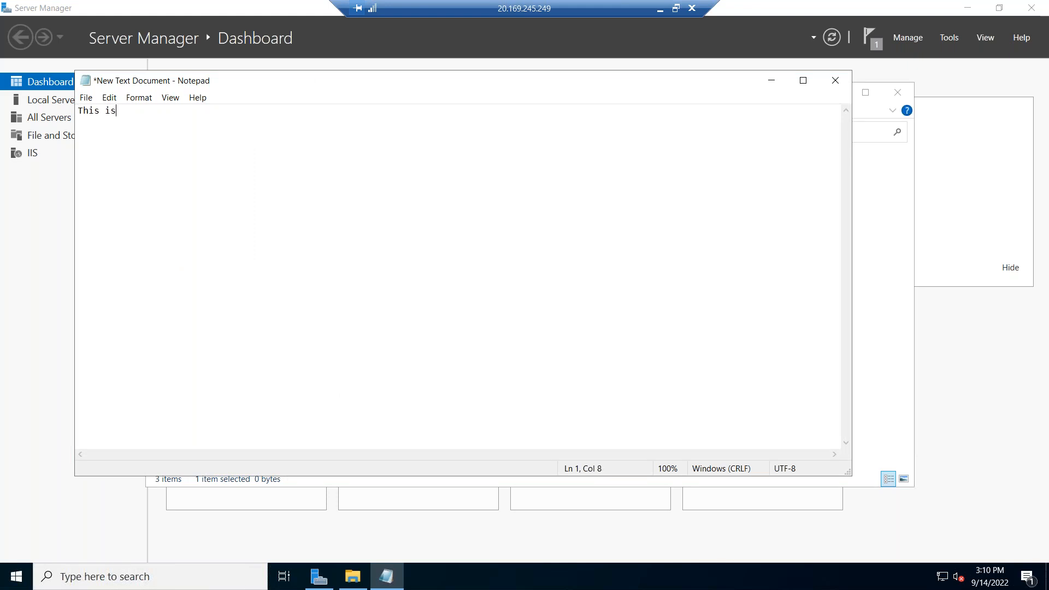
pyautogui.write(' my web server')
pyautogui.hotkey('ctrl', 's')
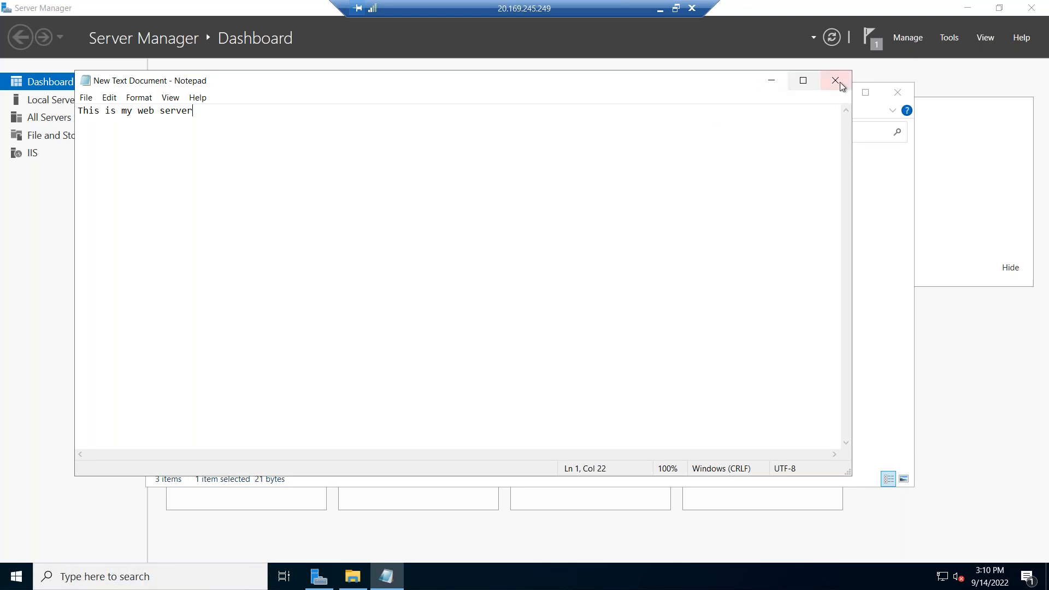
pyautogui.click(835, 81)
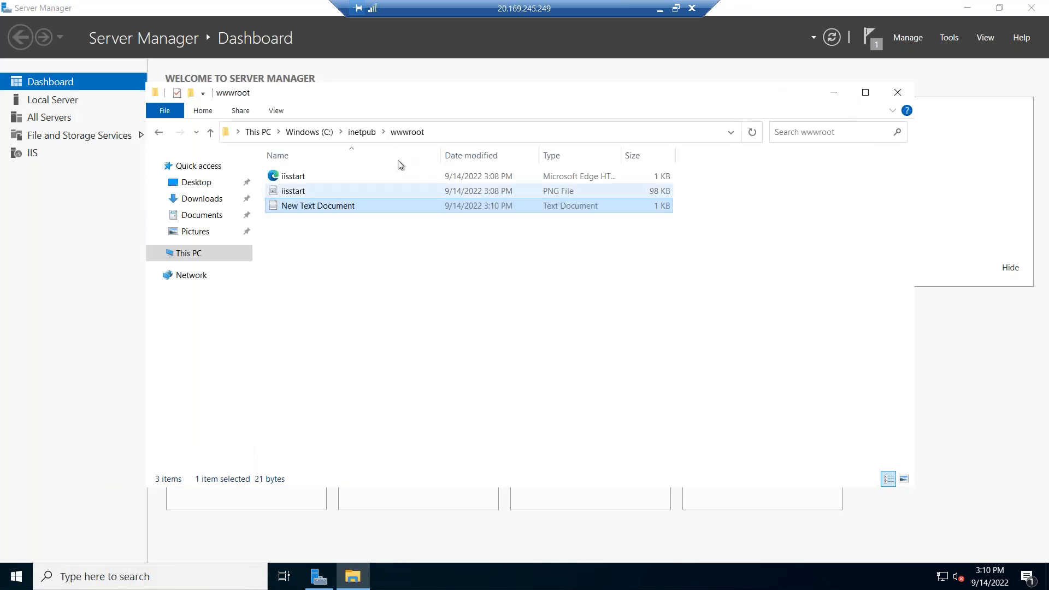
# Show file name extensions, rename the document to index.html, and minimize the remote session.
pyautogui.click(288, 110)
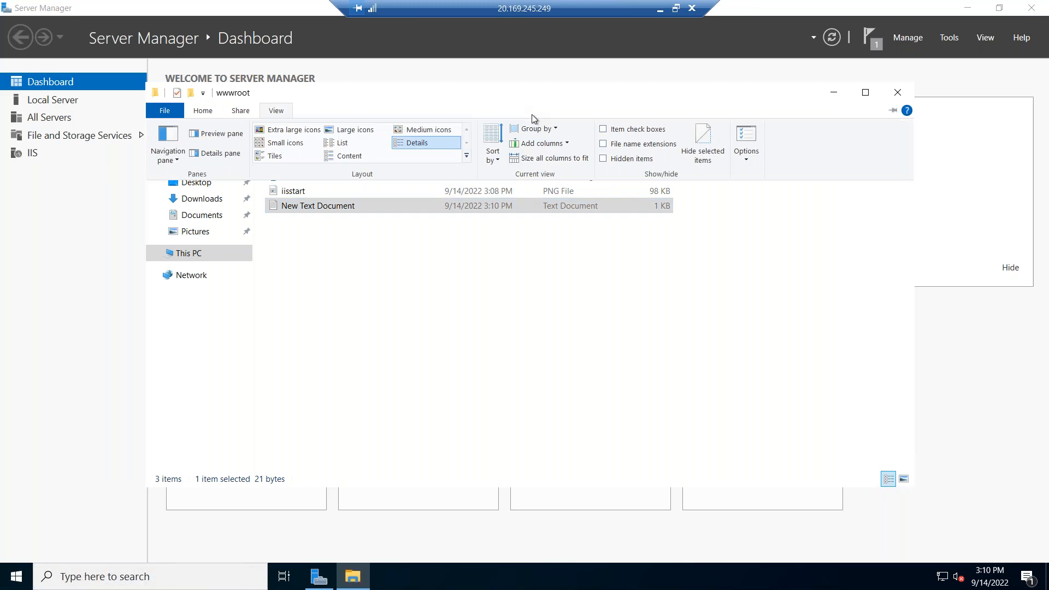
pyautogui.click(604, 145)
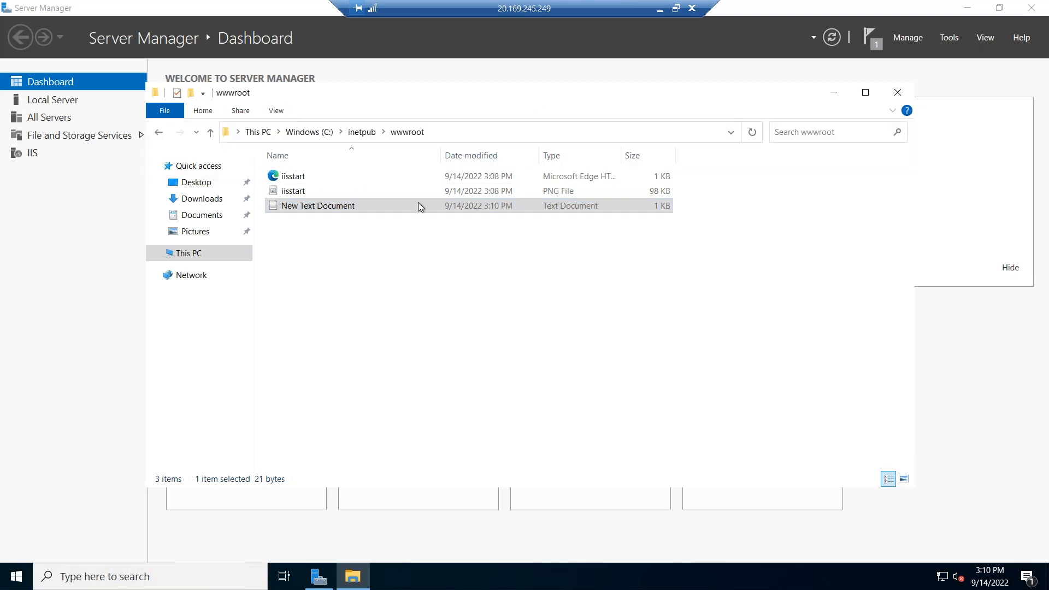
pyautogui.click(335, 211)
pyautogui.hotkey('ctrl', 'a')
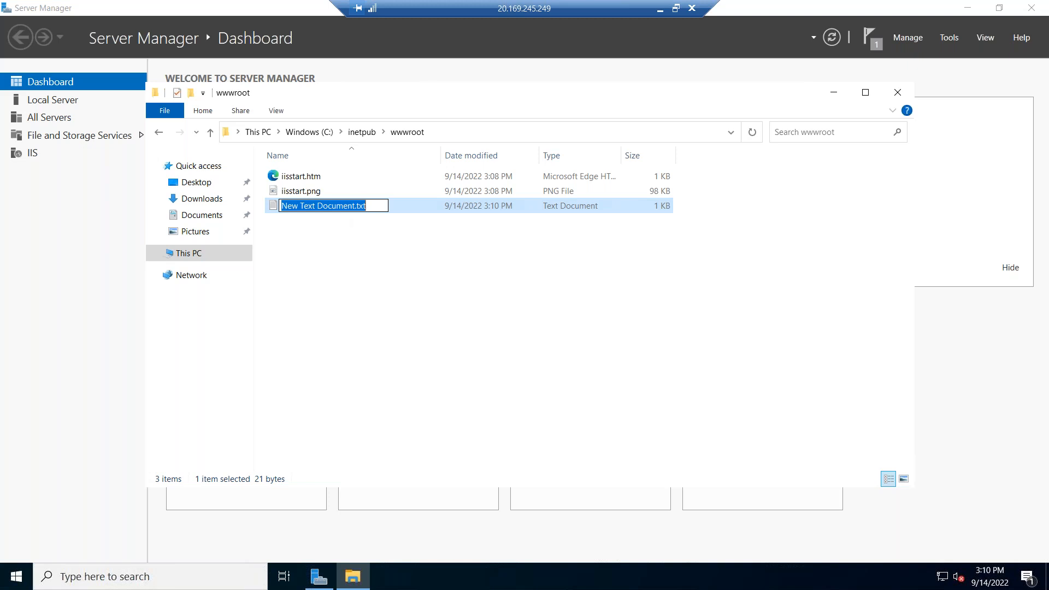
pyautogui.write('index.html')
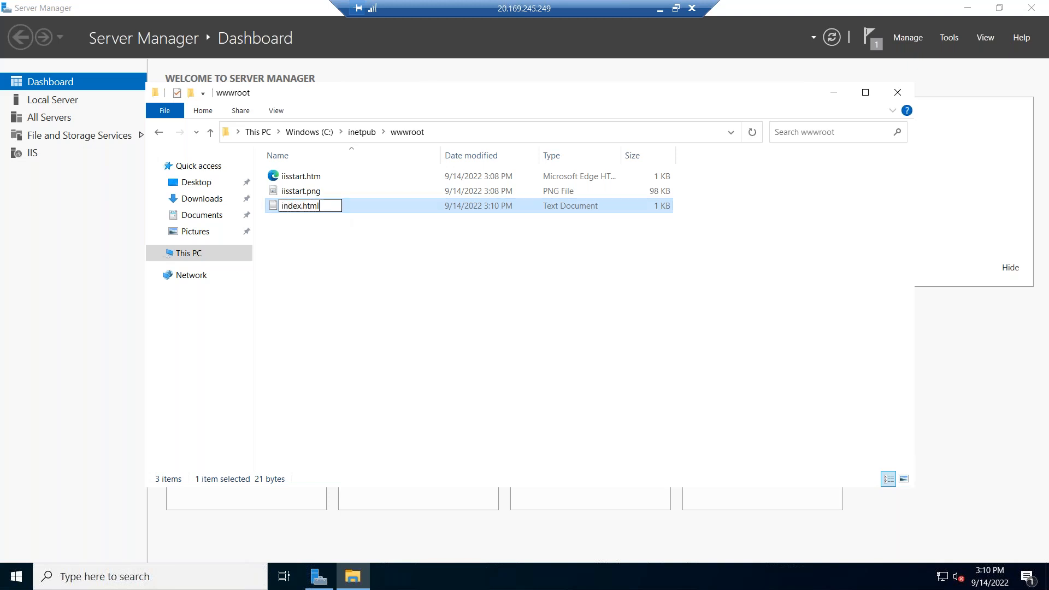
pyautogui.press('Return')
pyautogui.press('Return')
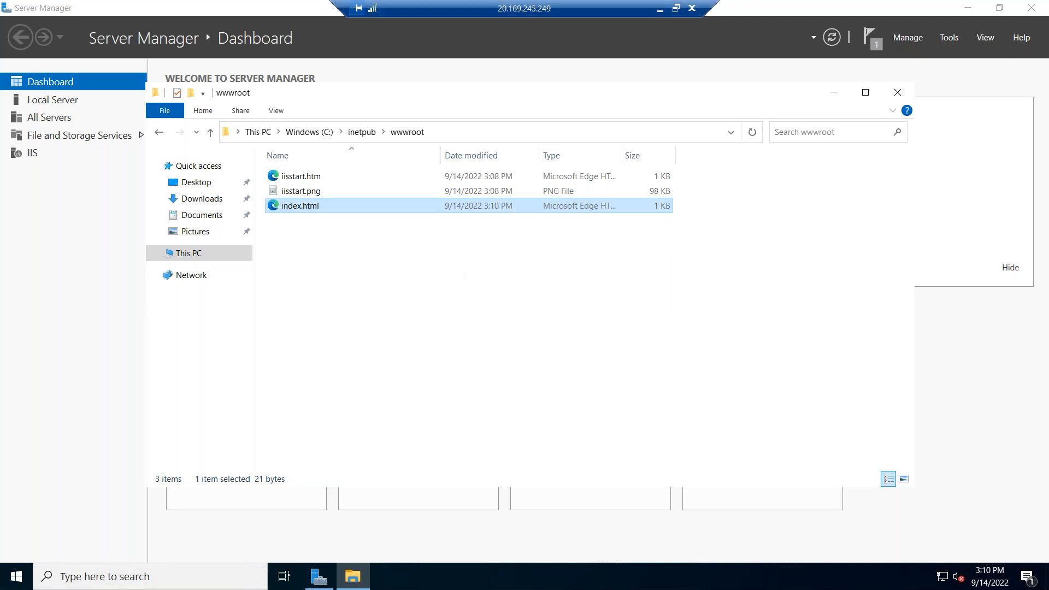
pyautogui.click(661, 10)
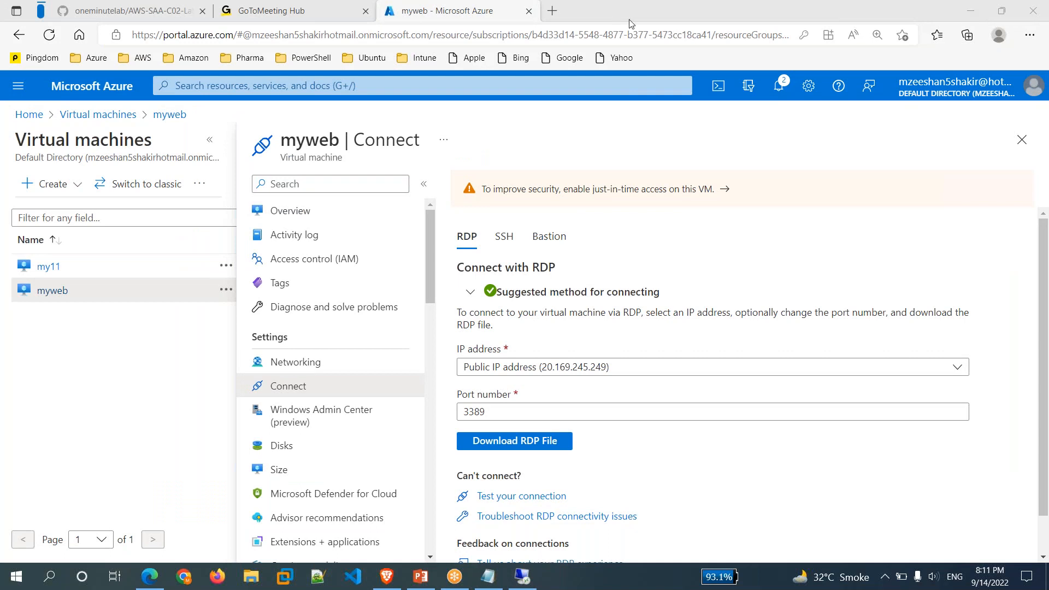
# Copy myweb's public IP address 20.169.245.249 from its Overview page.
pyautogui.click(290, 211)
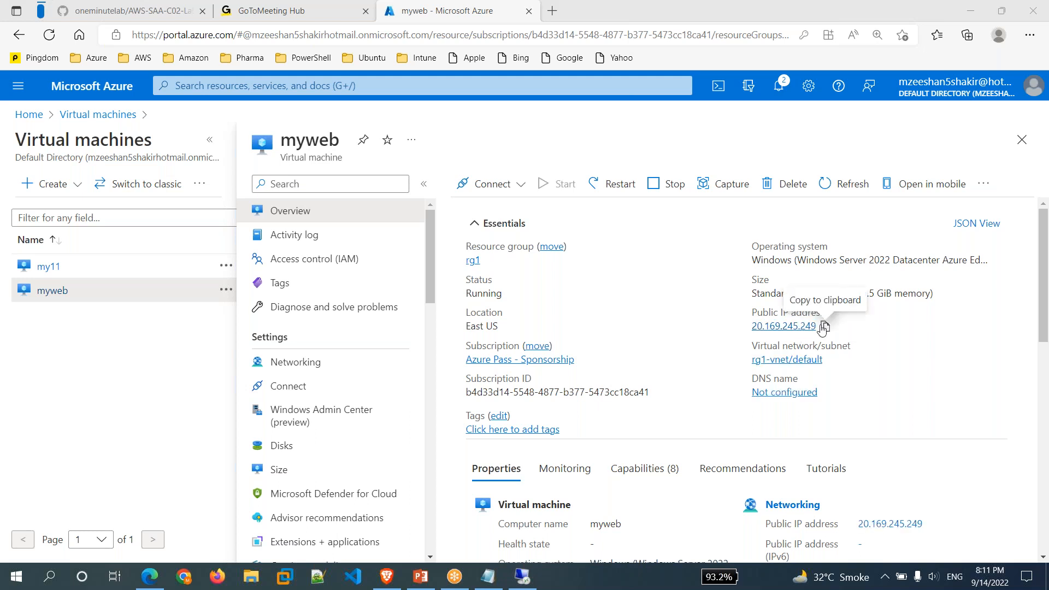
pyautogui.click(825, 327)
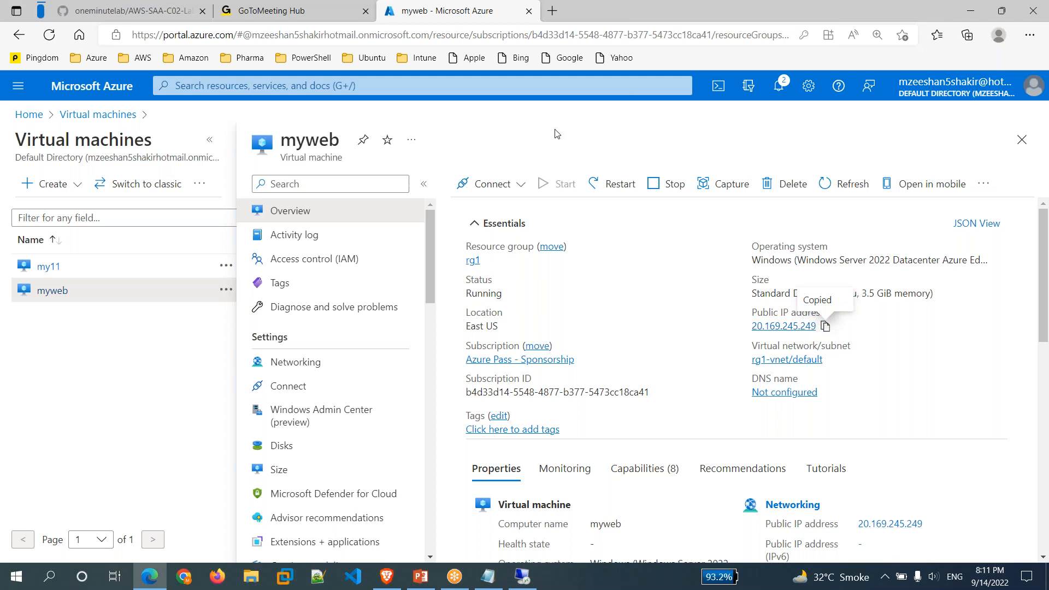
pyautogui.click(552, 12)
# Load 20.169.245.249 in the new tab, then view myweb's Networking settings in the portal.
pyautogui.hotkey('ctrl', 'v')
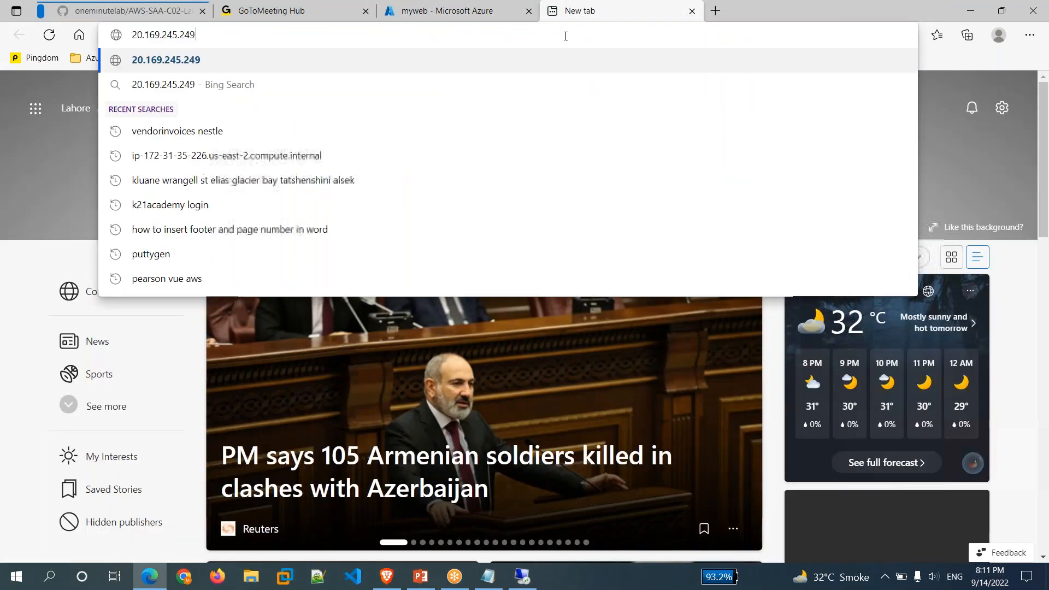
pyautogui.press('Return')
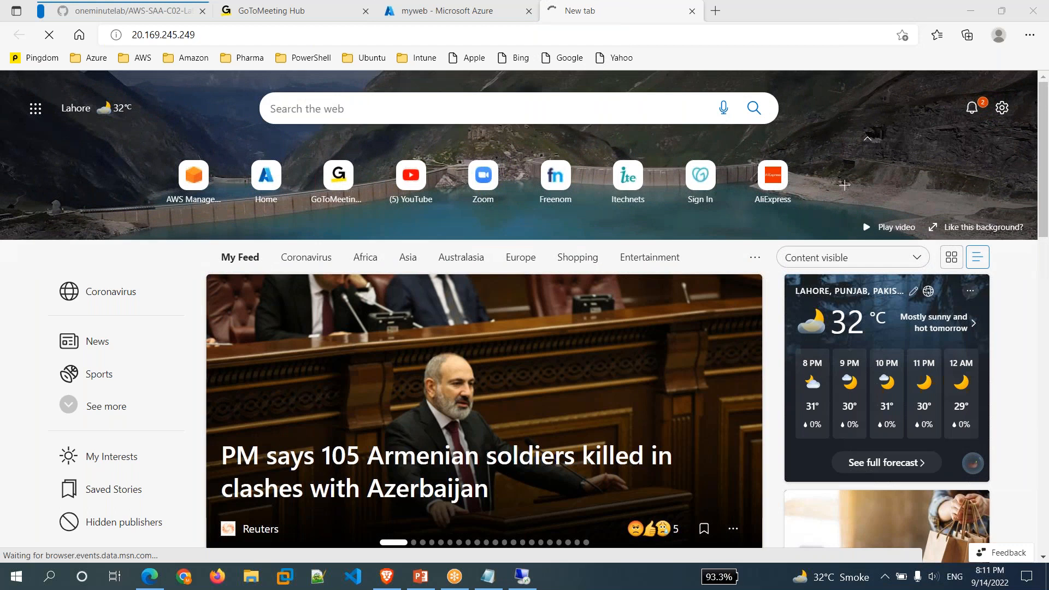
pyautogui.click(454, 11)
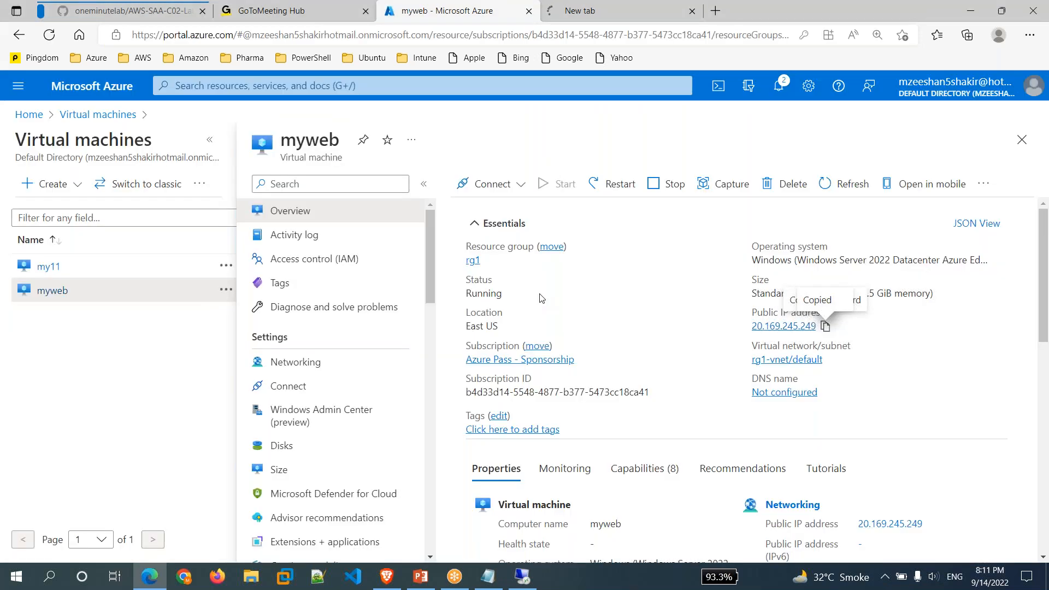
pyautogui.click(300, 367)
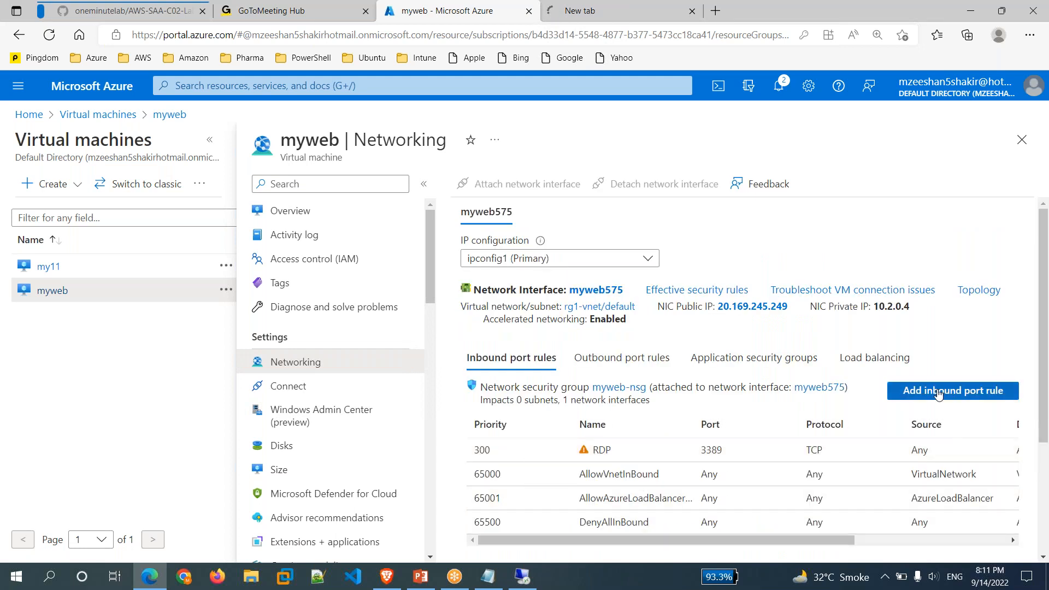
# Add an inbound rule allowing HTTP on port 80 at priority 310, then reload the IP tab.
pyautogui.click(937, 391)
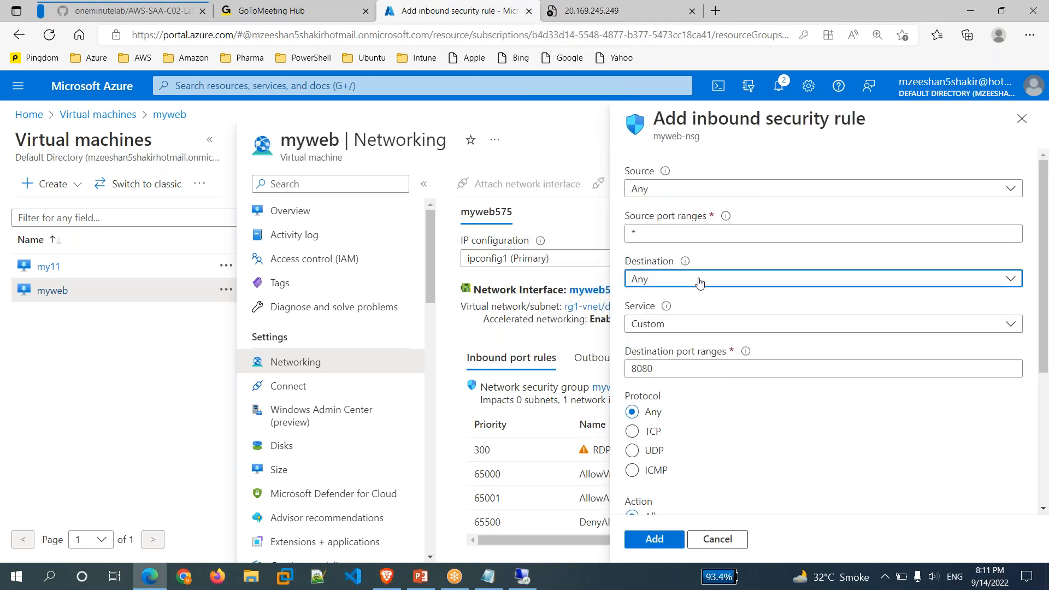
pyautogui.click(700, 282)
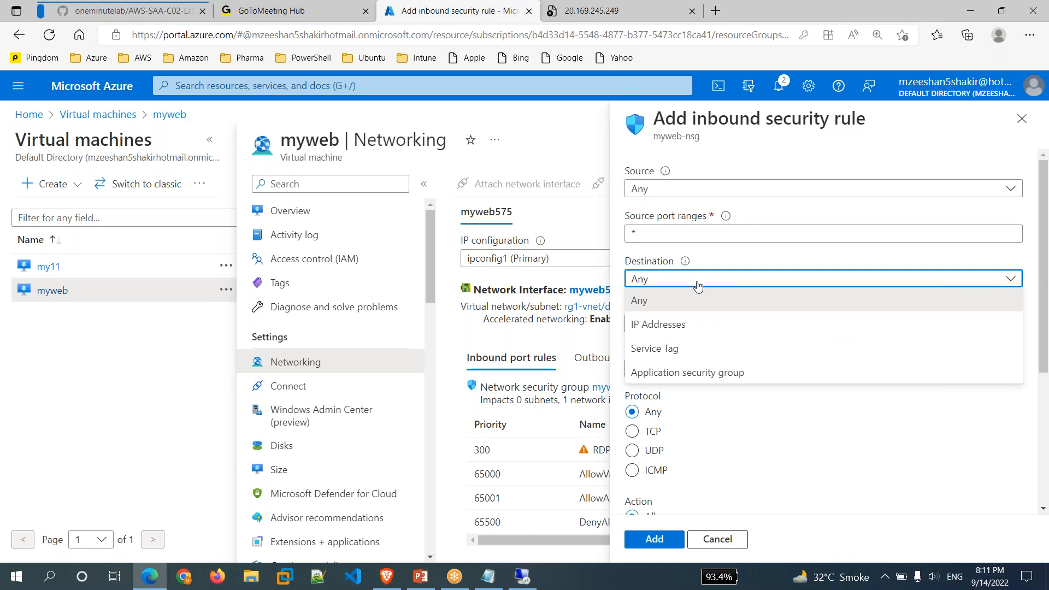
pyautogui.click(698, 284)
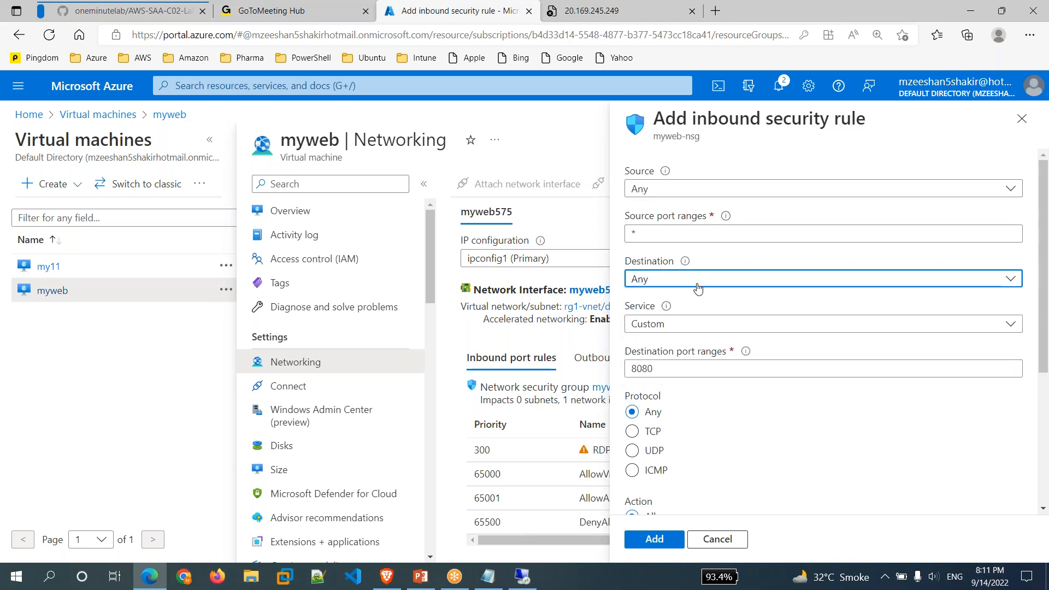
pyautogui.click(691, 323)
pyautogui.click(665, 344)
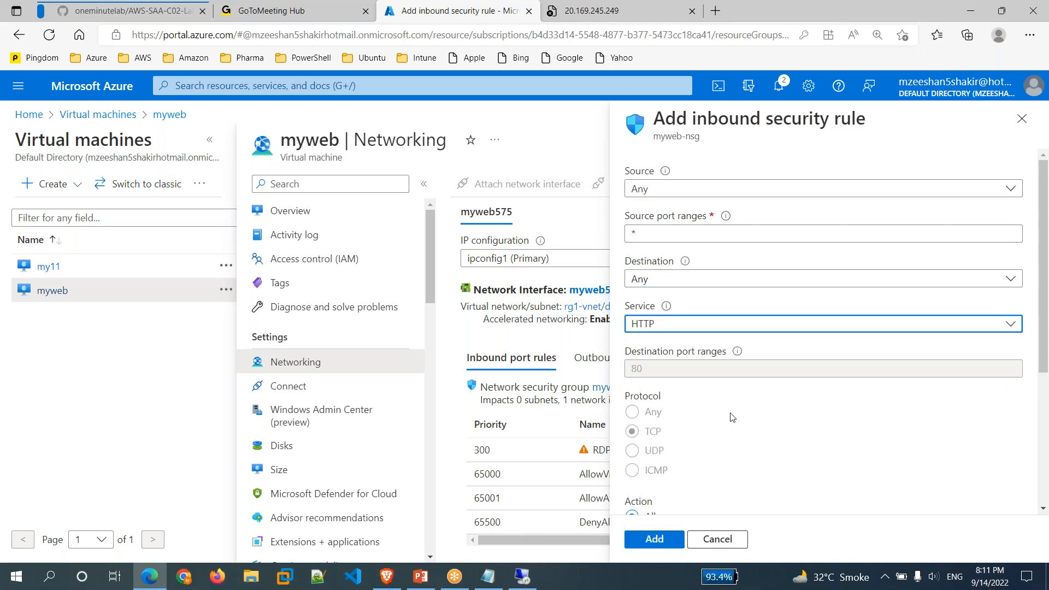
pyautogui.scroll(-4, 733, 418)
pyautogui.click(669, 541)
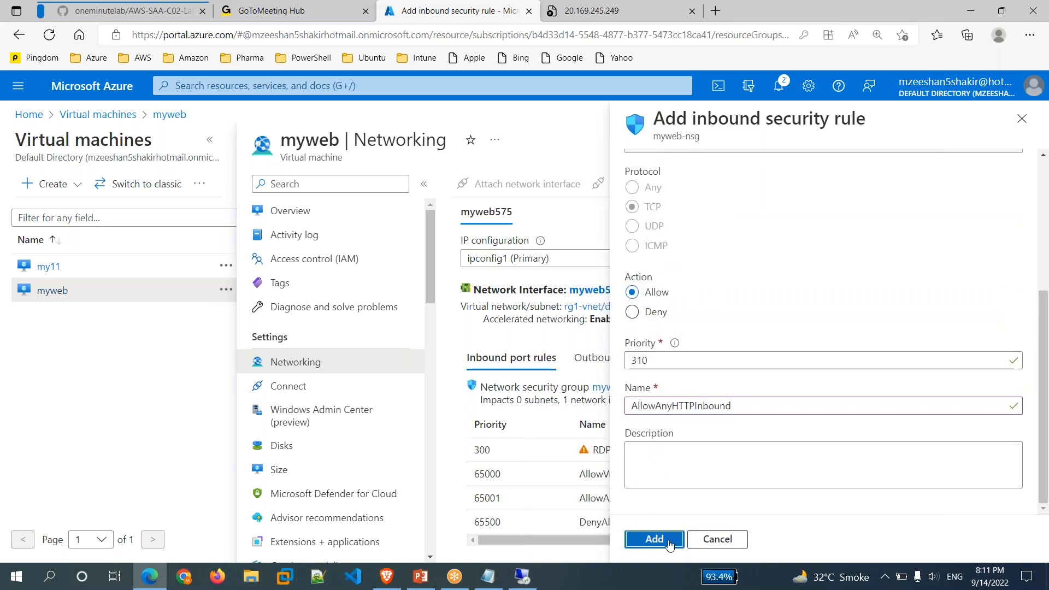
pyautogui.click(592, 11)
pyautogui.press('F5')
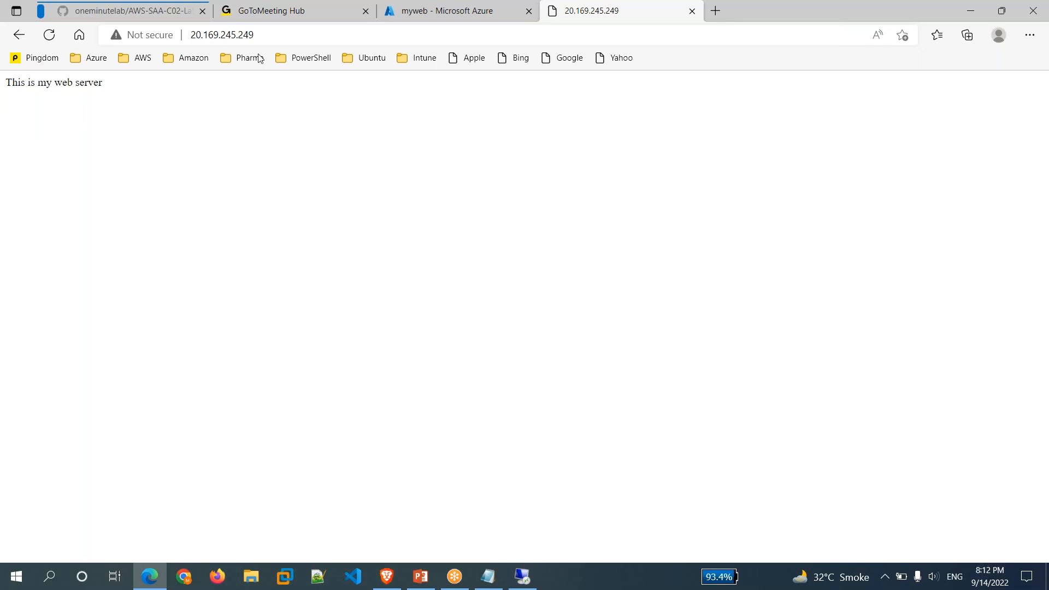
# Return to the Azure portal tab after the IP page shows 'This is my web server'.
pyautogui.click(504, 14)
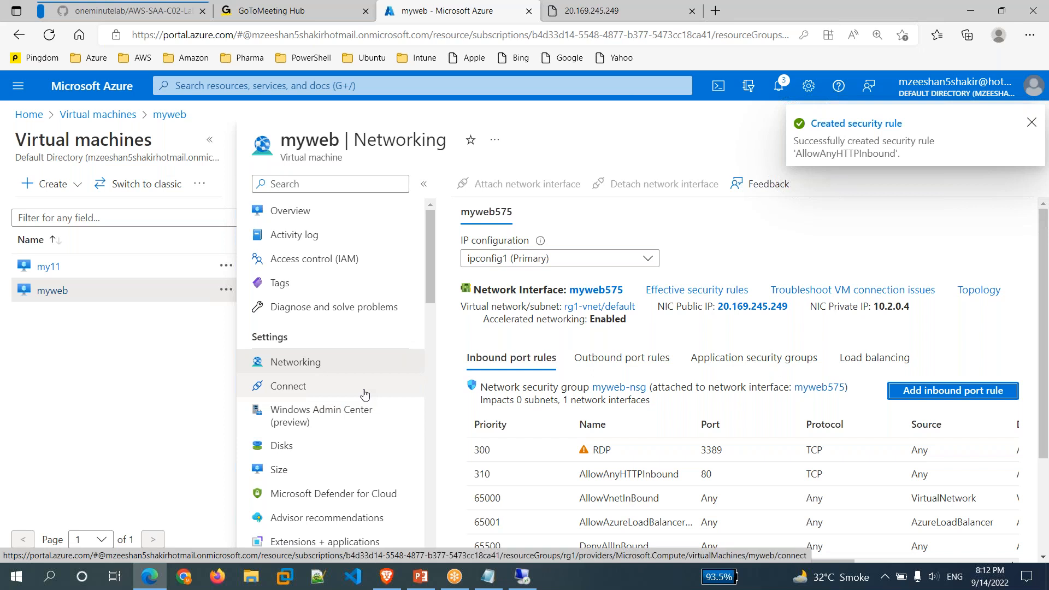
# Show myweb's Overview page with public IP 20.169.245.249.
pyautogui.click(304, 218)
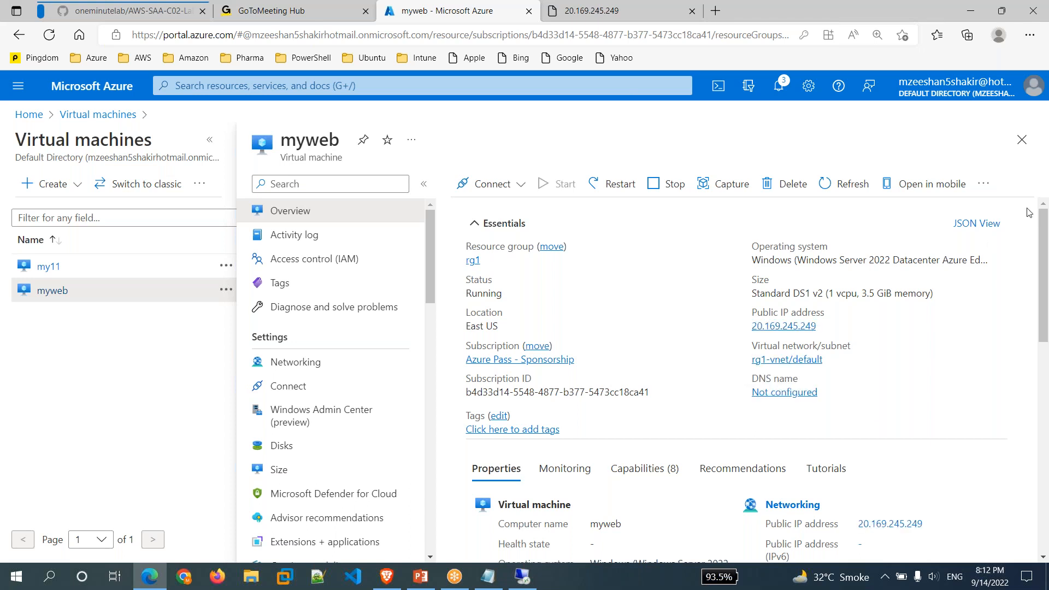
# Give the myweb-ip public IP the DNS name label mytest009 and save it.
pyautogui.click(801, 393)
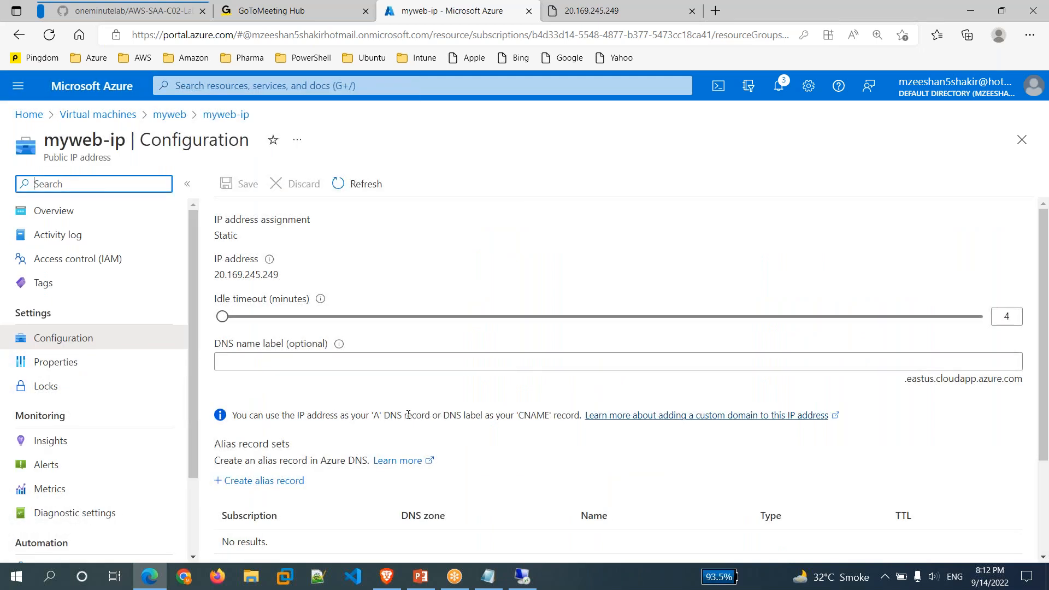
pyautogui.click(353, 359)
pyautogui.write('mytest')
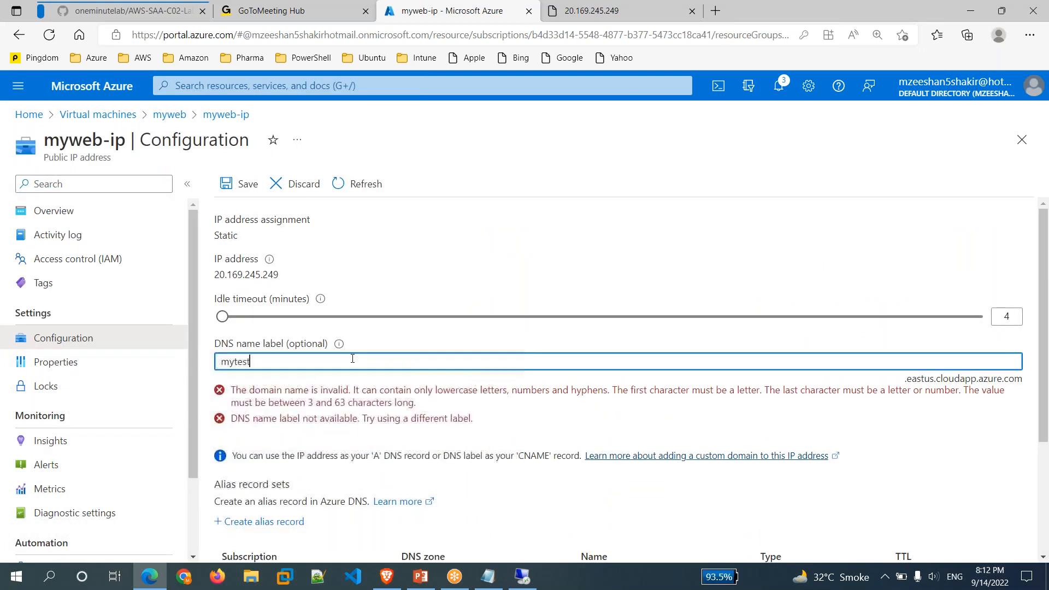
pyautogui.write('009')
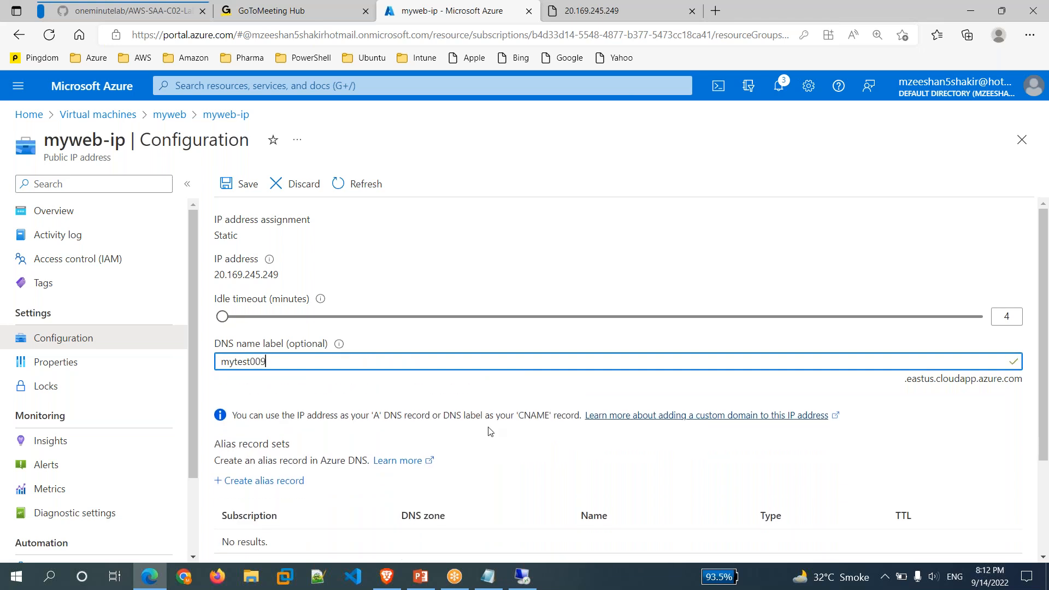
pyautogui.click(247, 191)
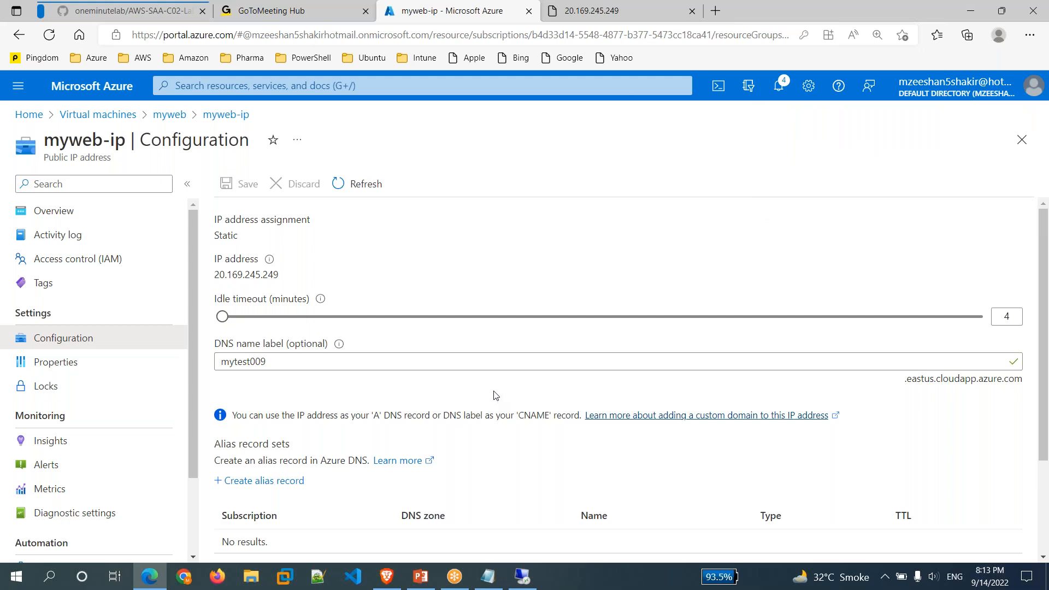
pyautogui.click(52, 215)
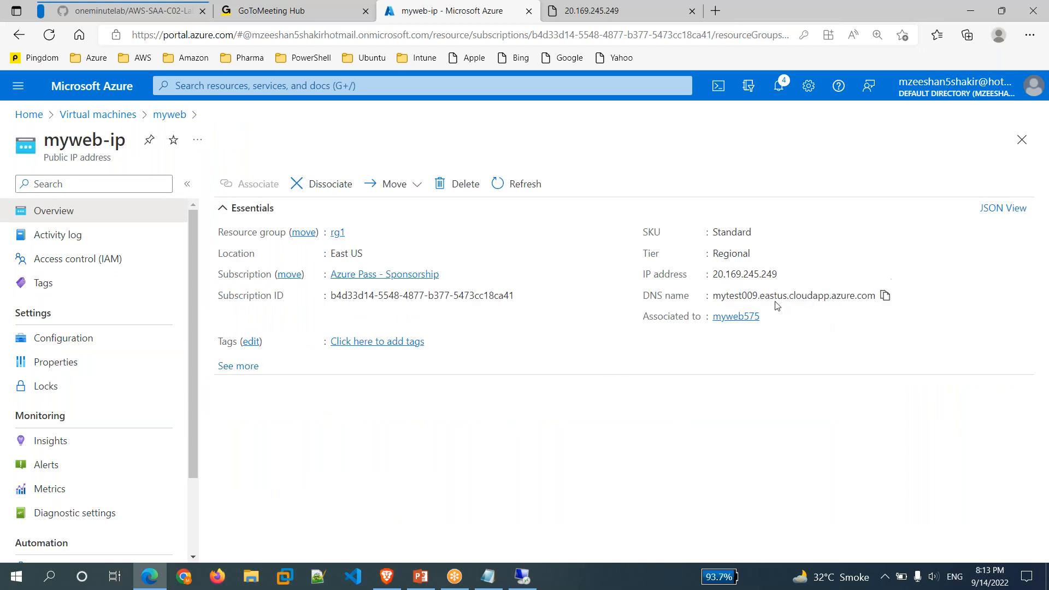
# Copy mytest009.eastus.cloudapp.azure.com and load it in a new tab, showing 'This is my web server'.
pyautogui.moveTo(761, 297); pyautogui.dragTo(879, 297)
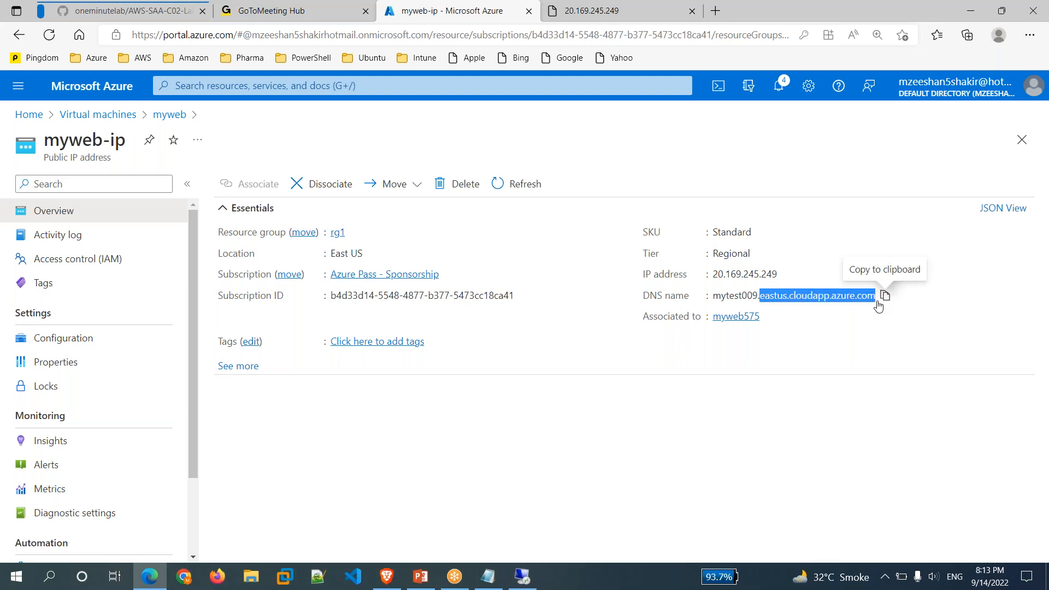
pyautogui.click(829, 329)
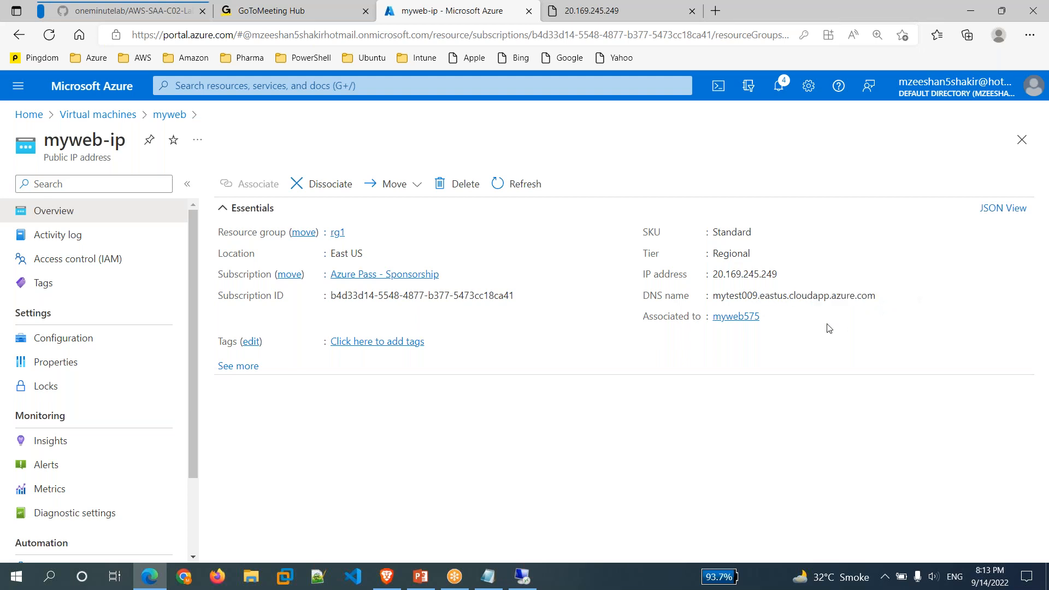
pyautogui.click(886, 298)
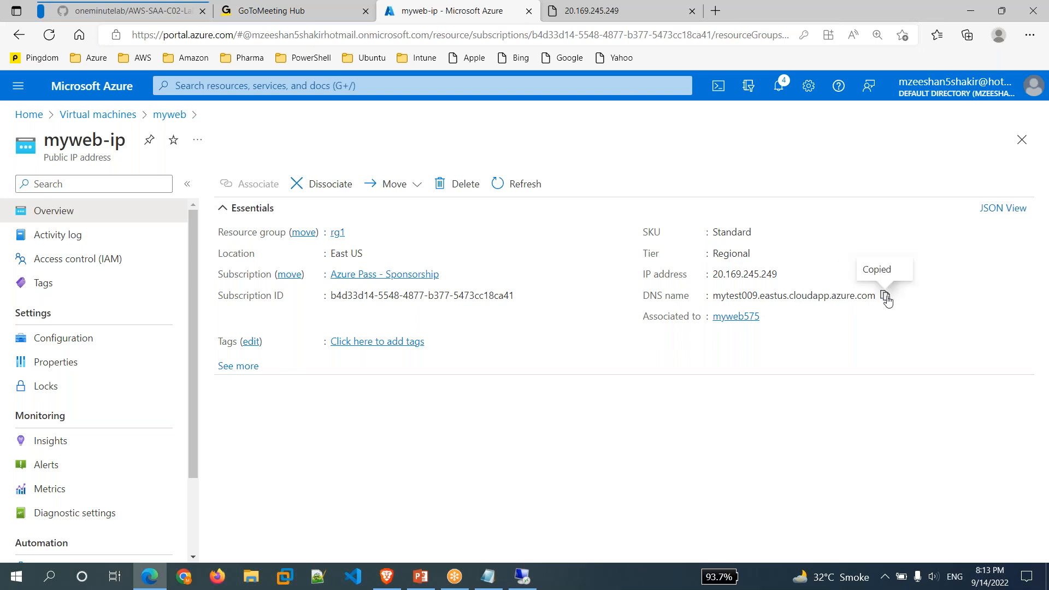
pyautogui.click(691, 12)
pyautogui.click(552, 11)
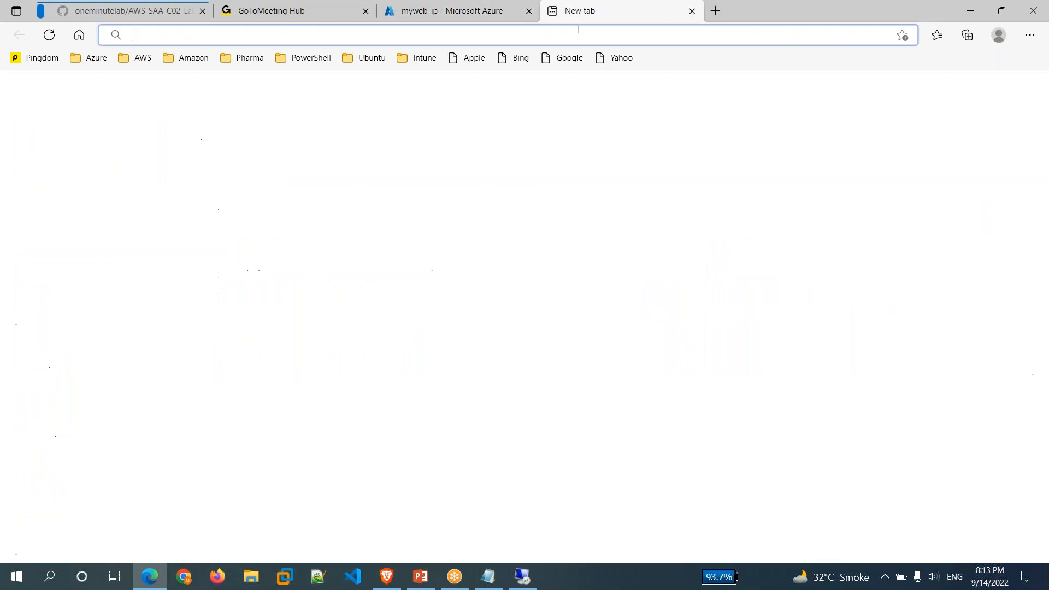
pyautogui.hotkey('ctrl', 'v')
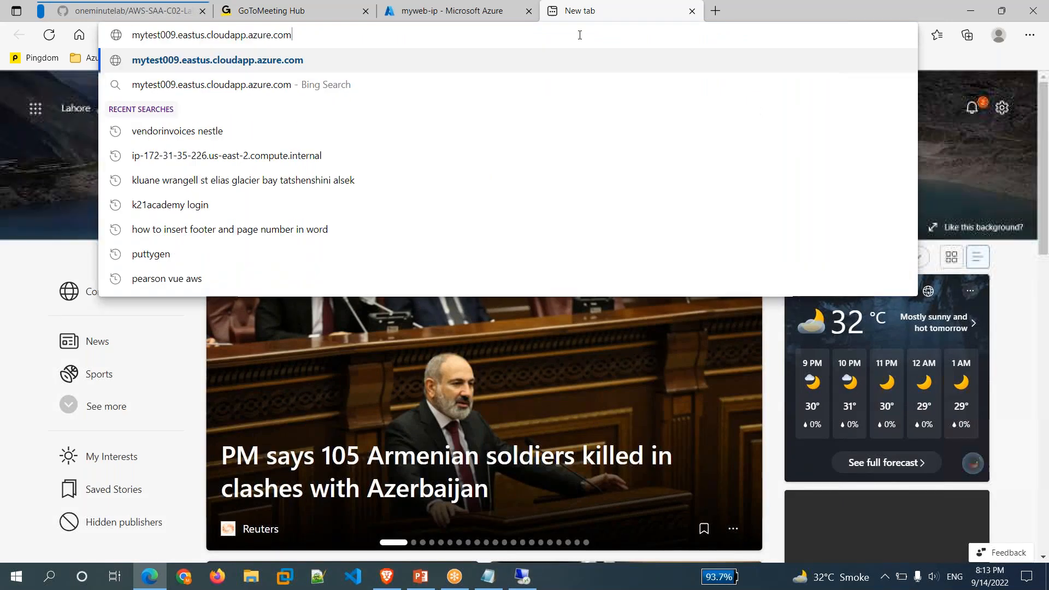
pyautogui.press('Return')
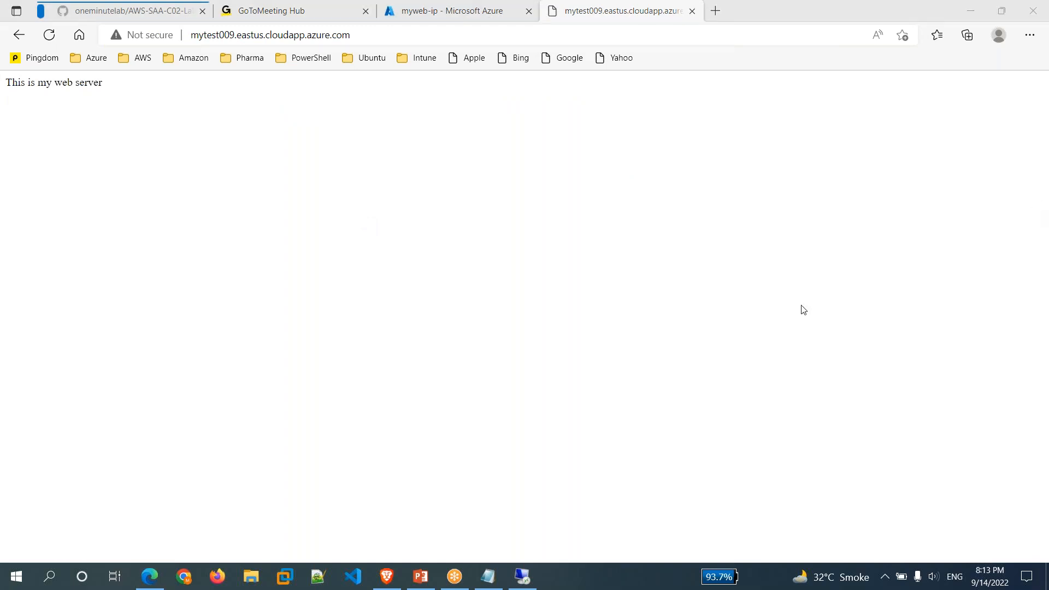
pyautogui.click(488, 576)
# Add the domain itn777.tk on a new line in the Notepad notes.
pyautogui.press('Return')
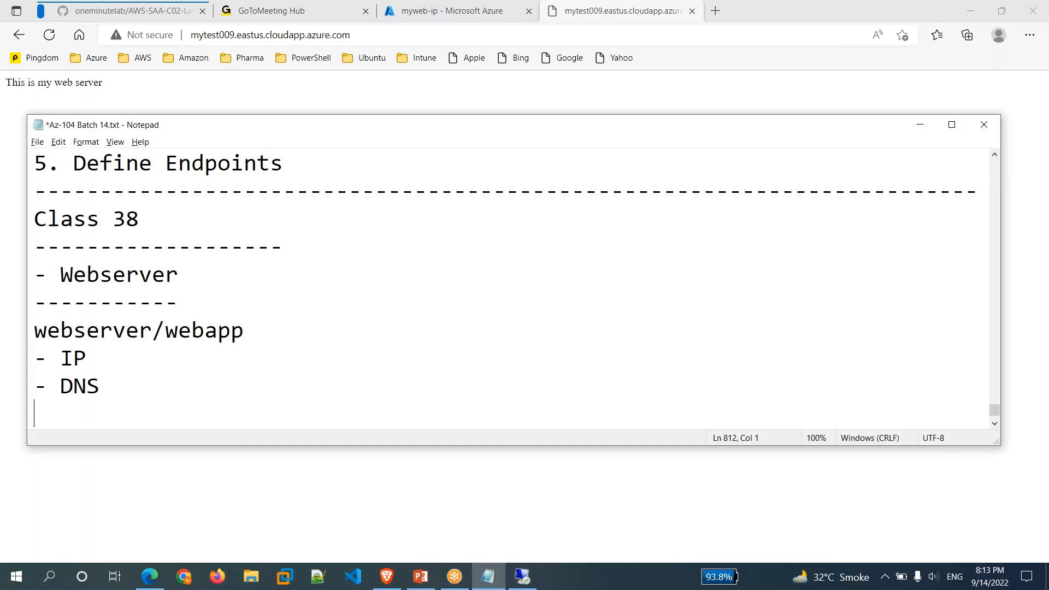
pyautogui.press('Return')
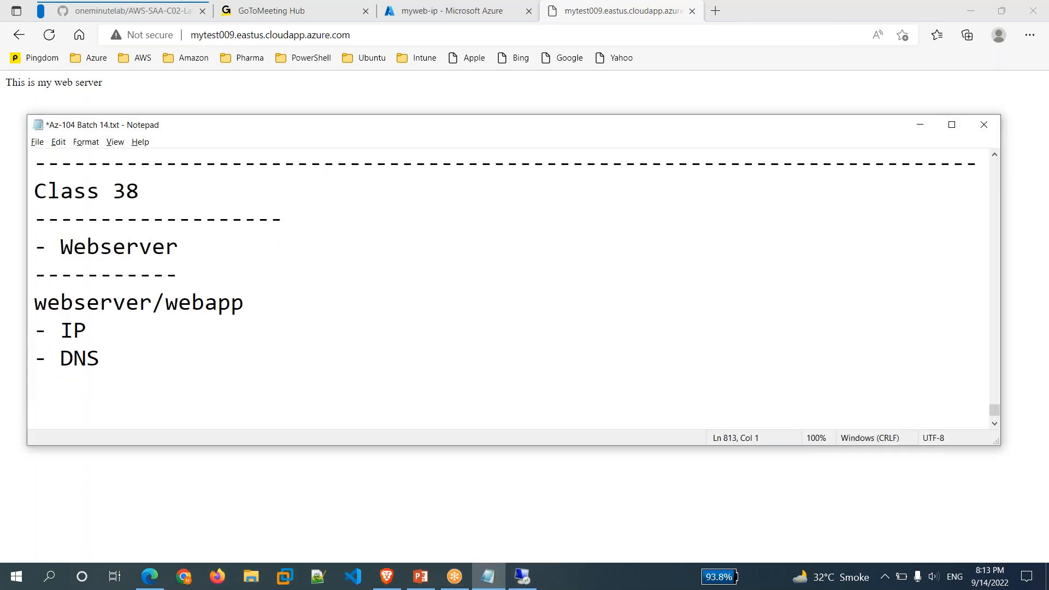
pyautogui.click(380, 37)
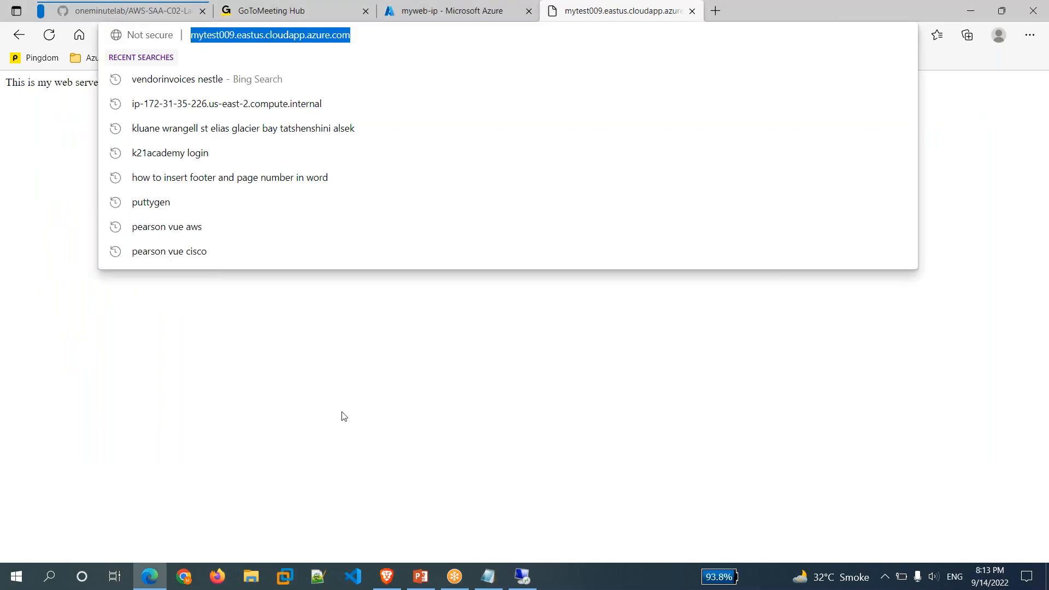
pyautogui.click(489, 577)
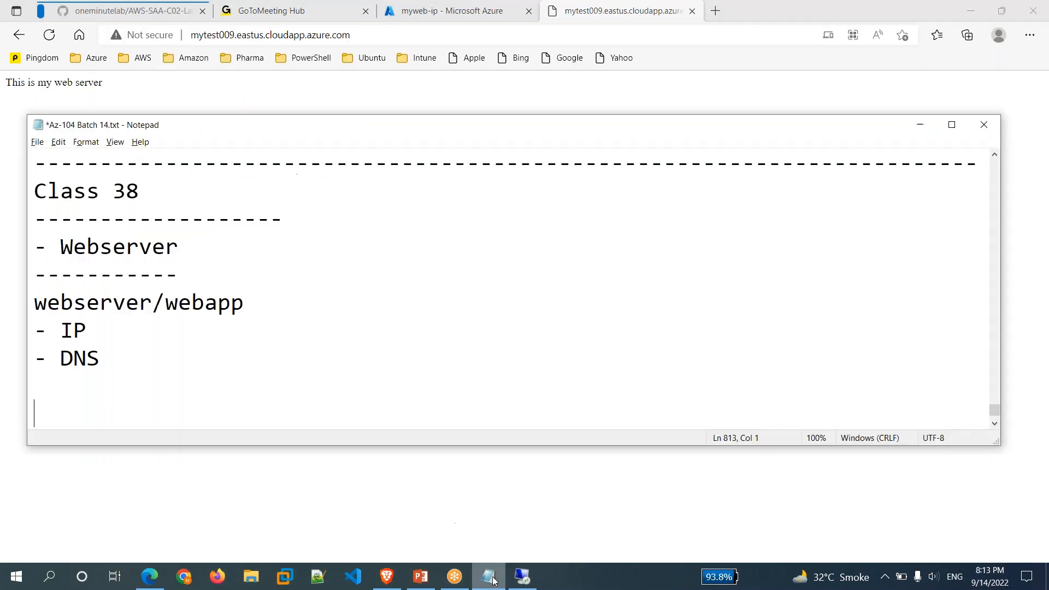
pyautogui.write('itn777')
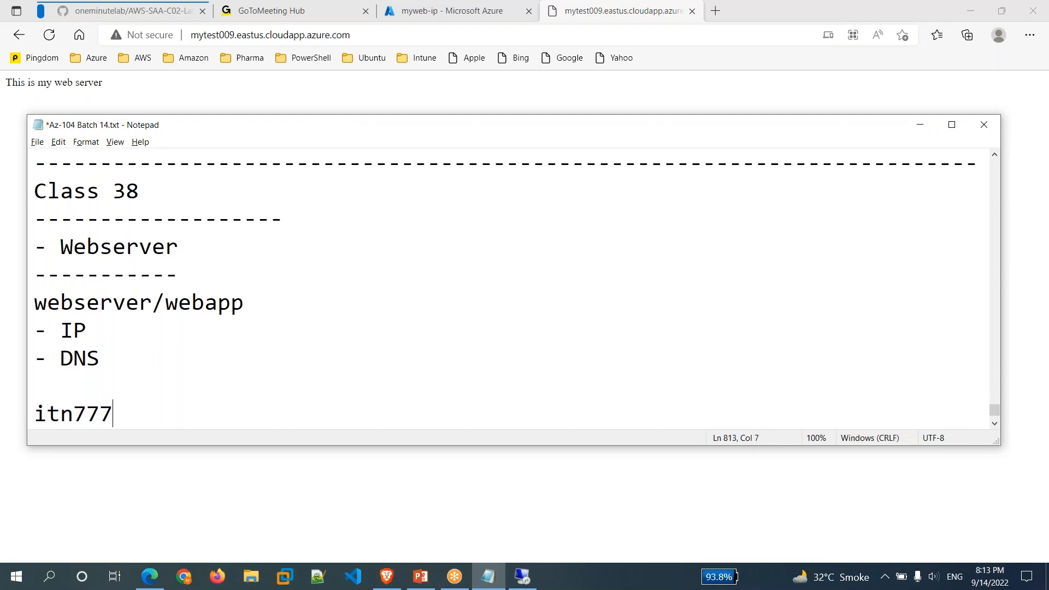
pyautogui.write('.tk')
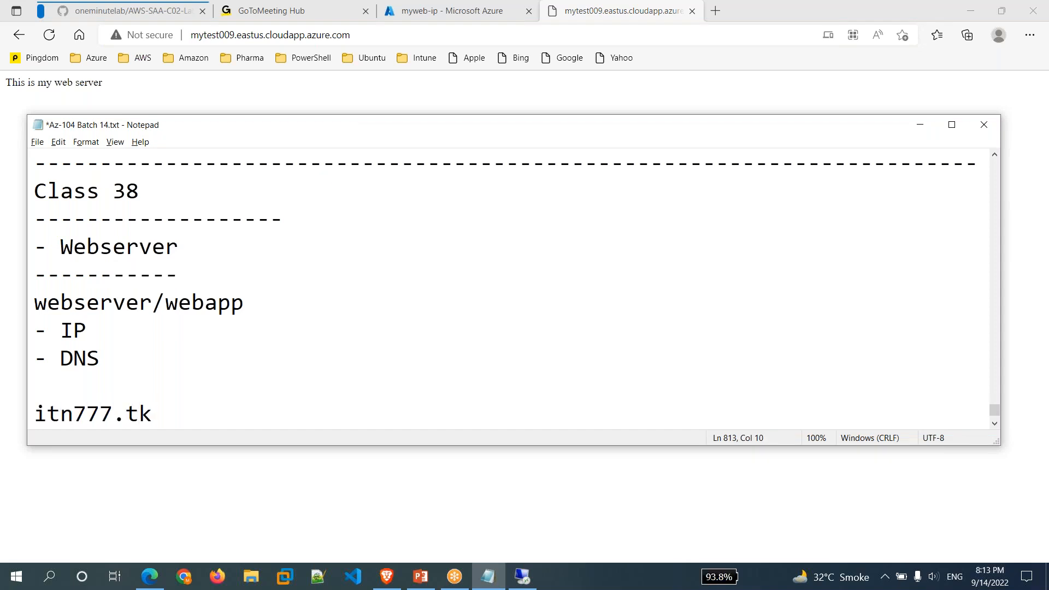
pyautogui.hotkey('shift', 'Home')
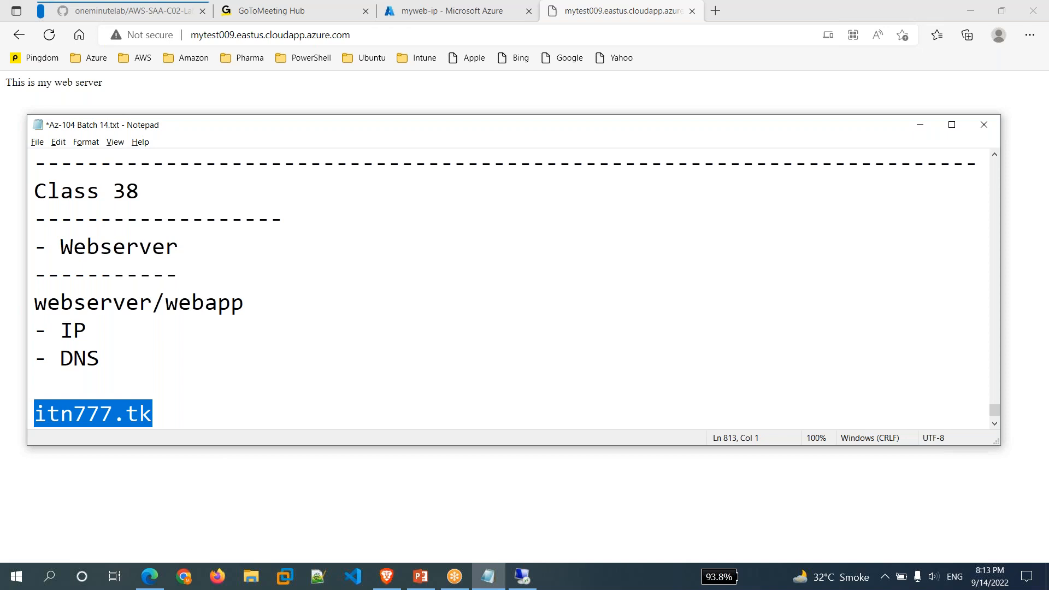
pyautogui.click(418, 35)
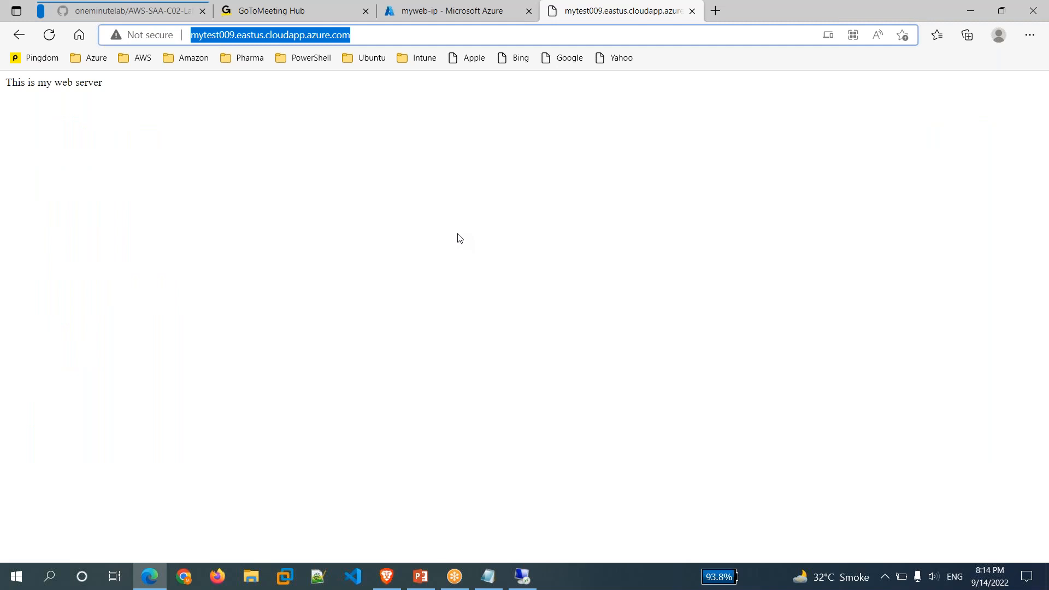
pyautogui.click(488, 577)
# Add an 'Azure DNS' heading underlined with dashes, then show PowerPoint's Azure DNS Overview slide.
pyautogui.press('End')
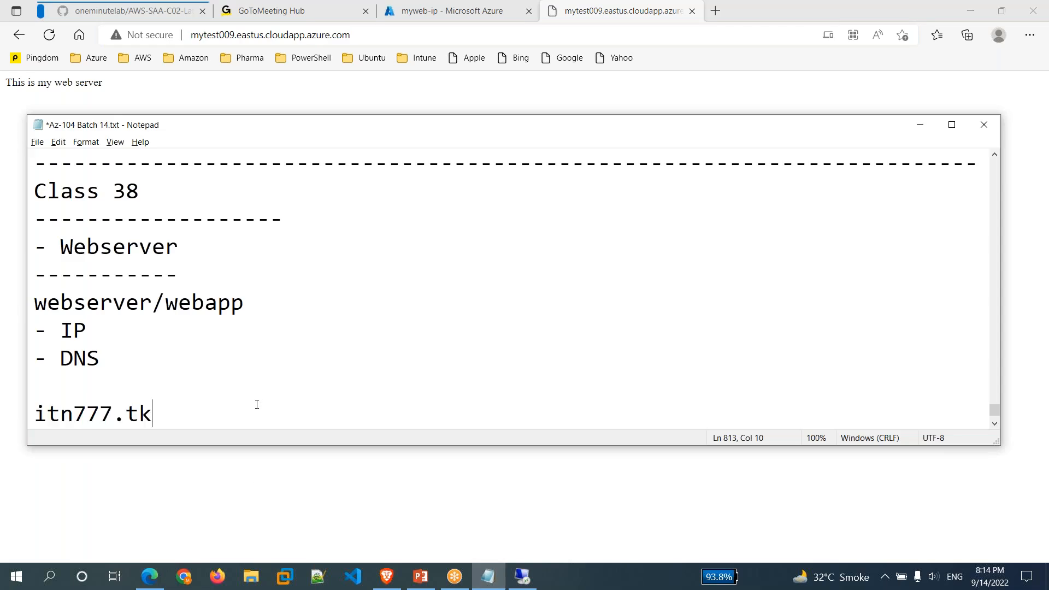
pyautogui.press('Return')
pyautogui.press('Return')
pyautogui.write('Azu')
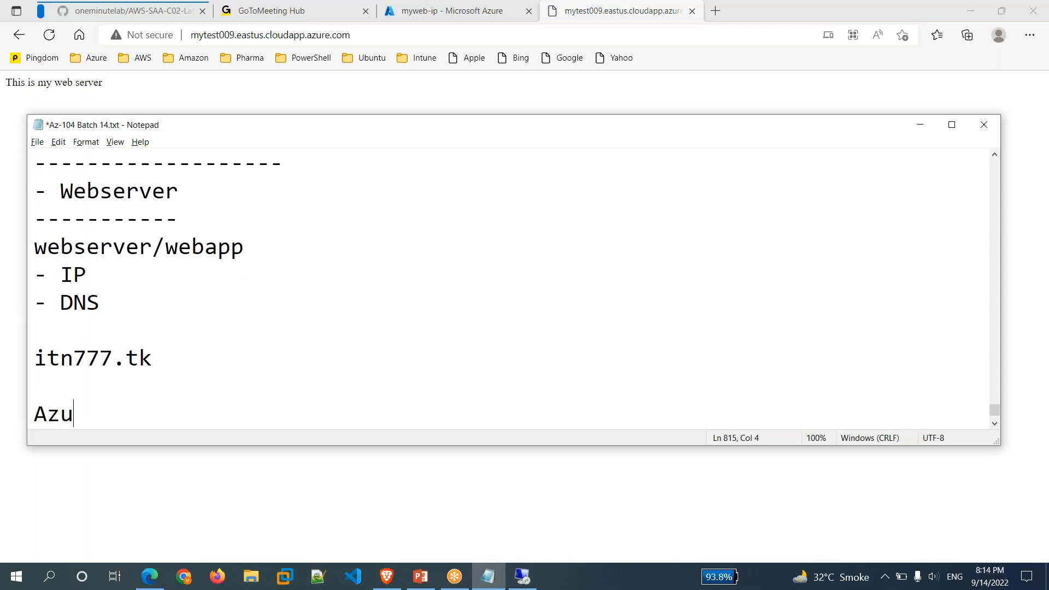
pyautogui.write('re DNS')
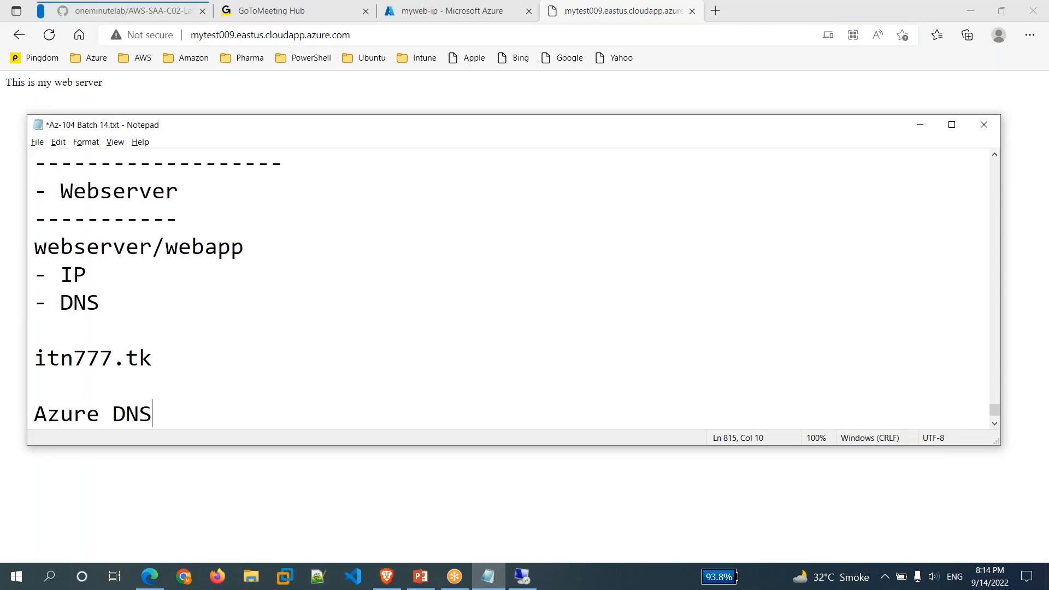
pyautogui.press('Return')
pyautogui.write('----------')
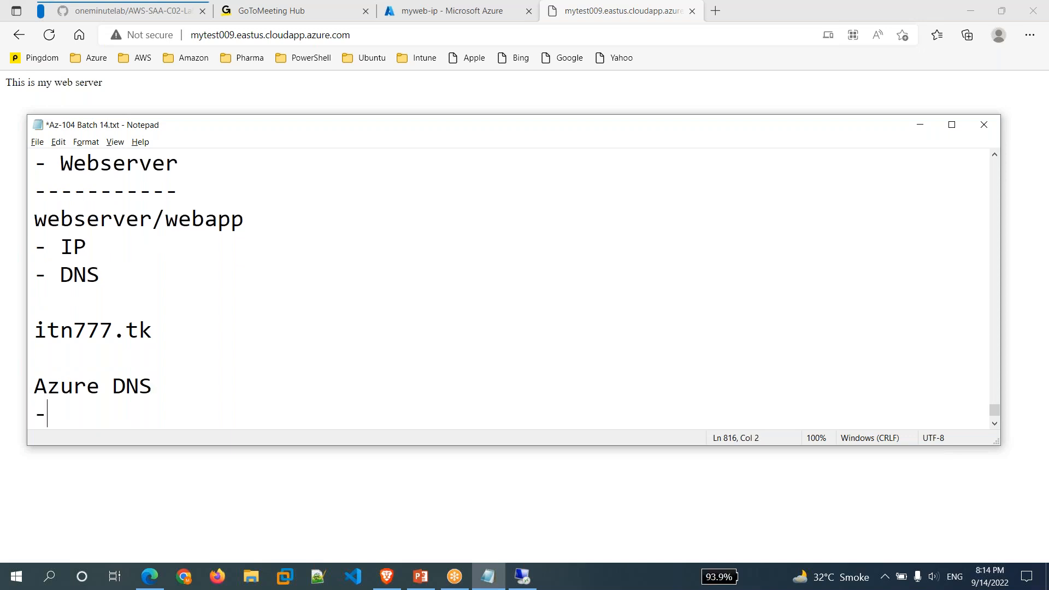
pyautogui.press('BackSpace')
pyautogui.press('Return')
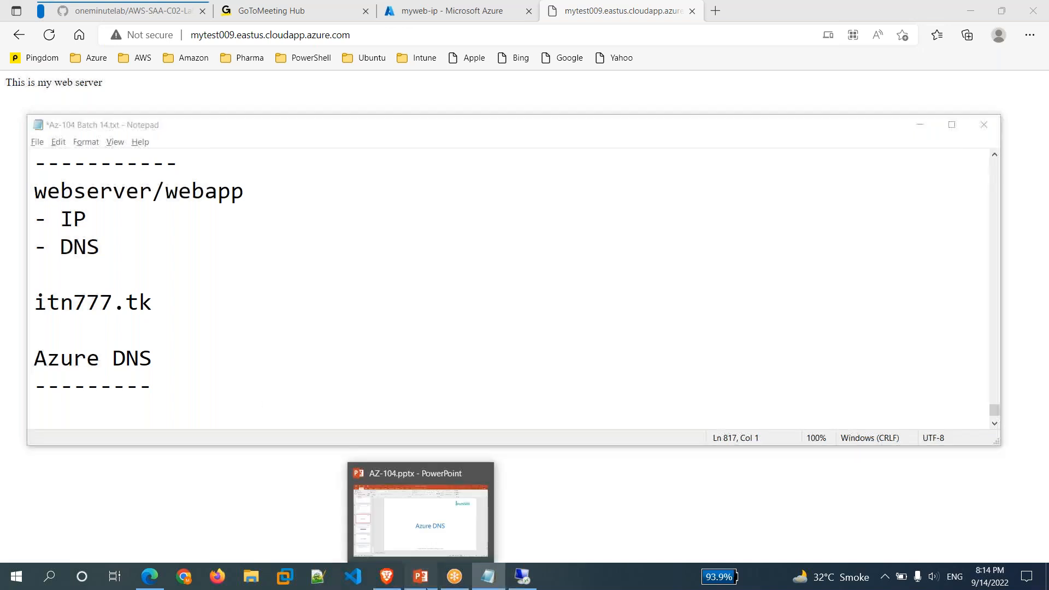
pyautogui.click(421, 577)
pyautogui.click(99, 355)
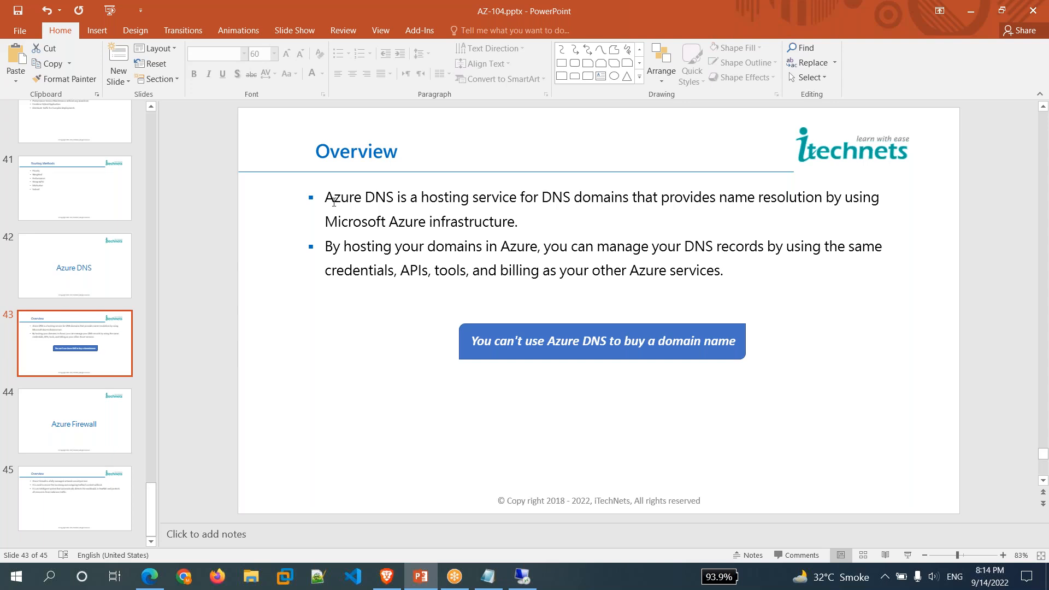
# Minimize the AZ-104 deck after slide 43 so the Notepad notes are back in front.
pyautogui.click(809, 57)
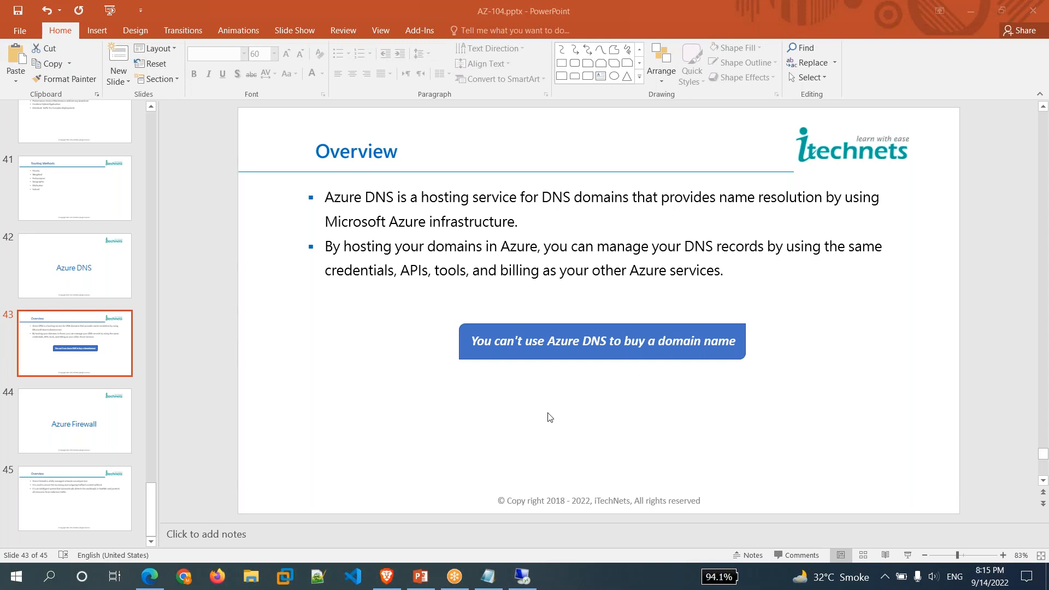
pyautogui.click(971, 13)
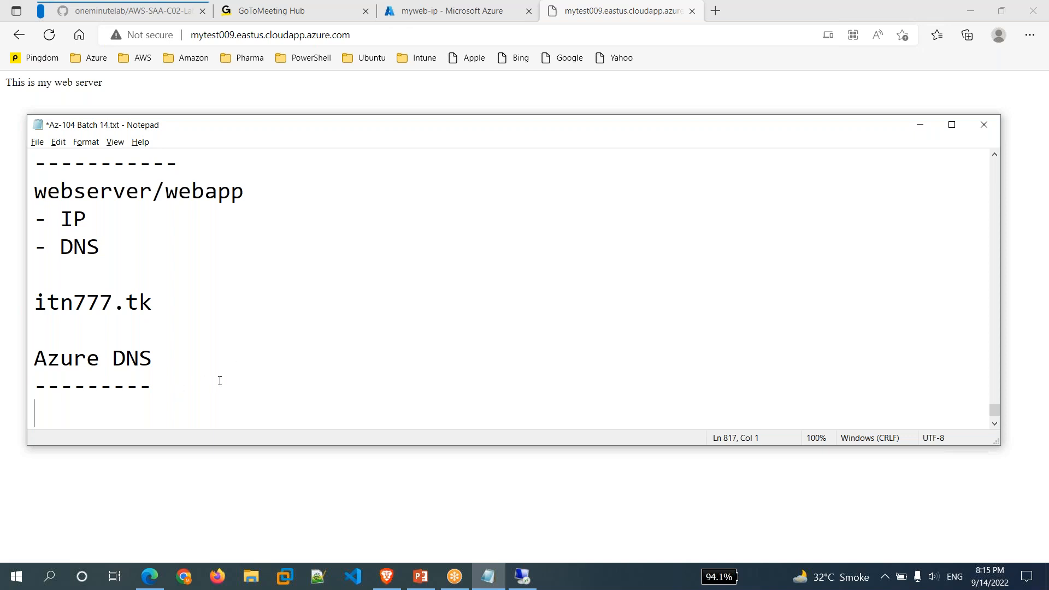
# Write 'DNS' and 'Records' on separate lines under the Azure DNS heading.
pyautogui.write('DNS')
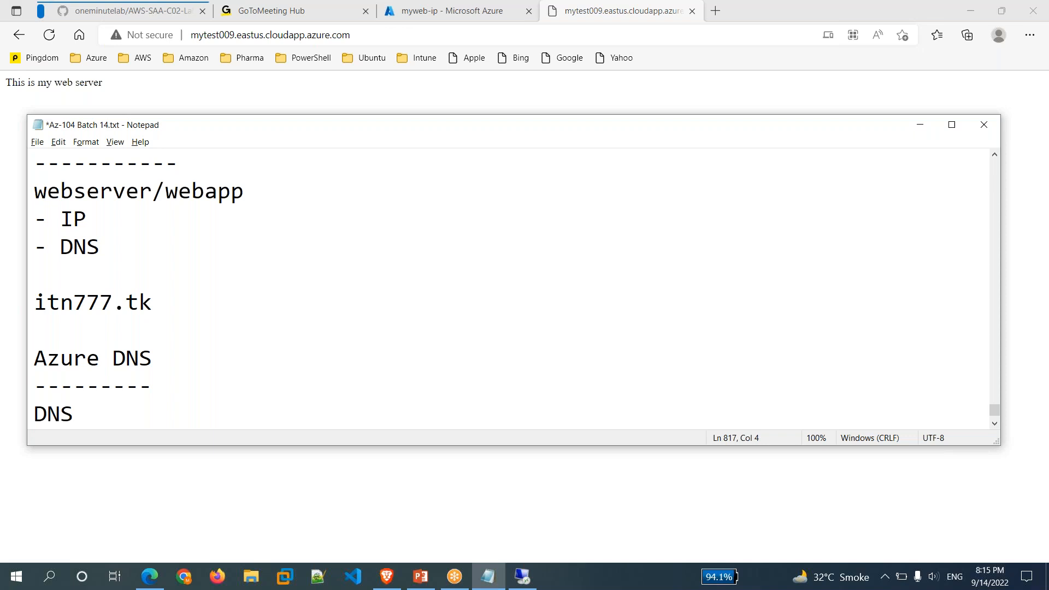
pyautogui.press('Return')
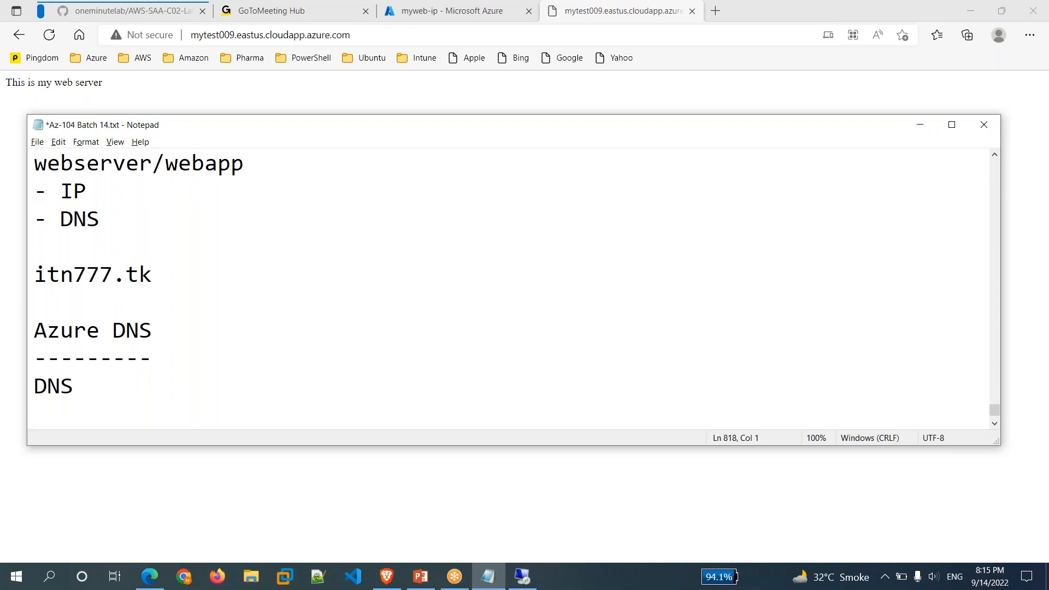
pyautogui.write('Records')
pyautogui.press('Return')
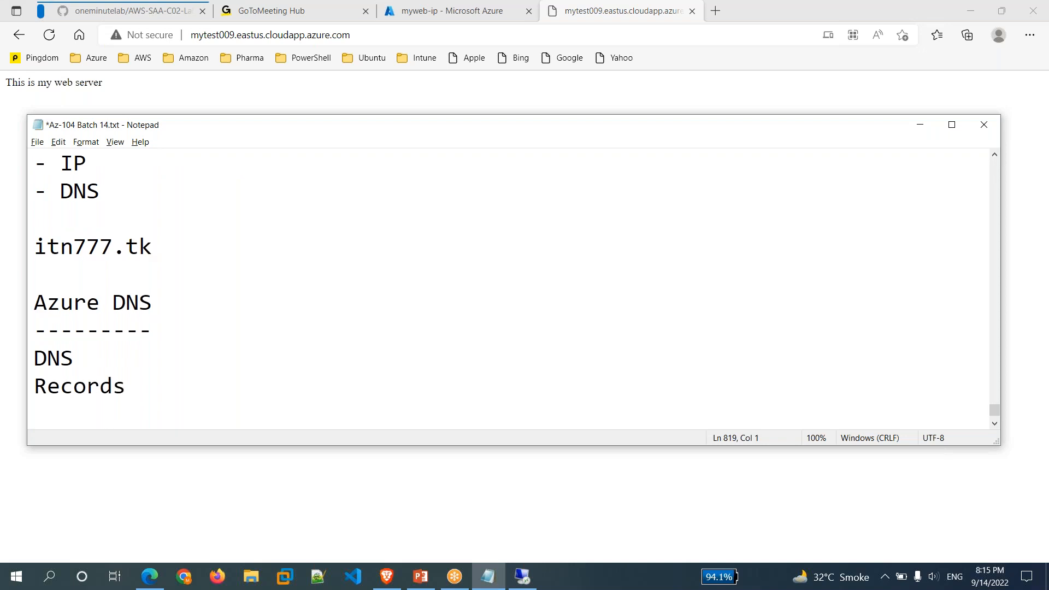
# List the record types A, AAAA, NS, MX, TXT, PTR and SOA, one per line.
pyautogui.write('a')
pyautogui.press('BackSpace')
pyautogui.write('A')
pyautogui.press('Return')
pyautogui.write('AAAA')
pyautogui.press('Return')
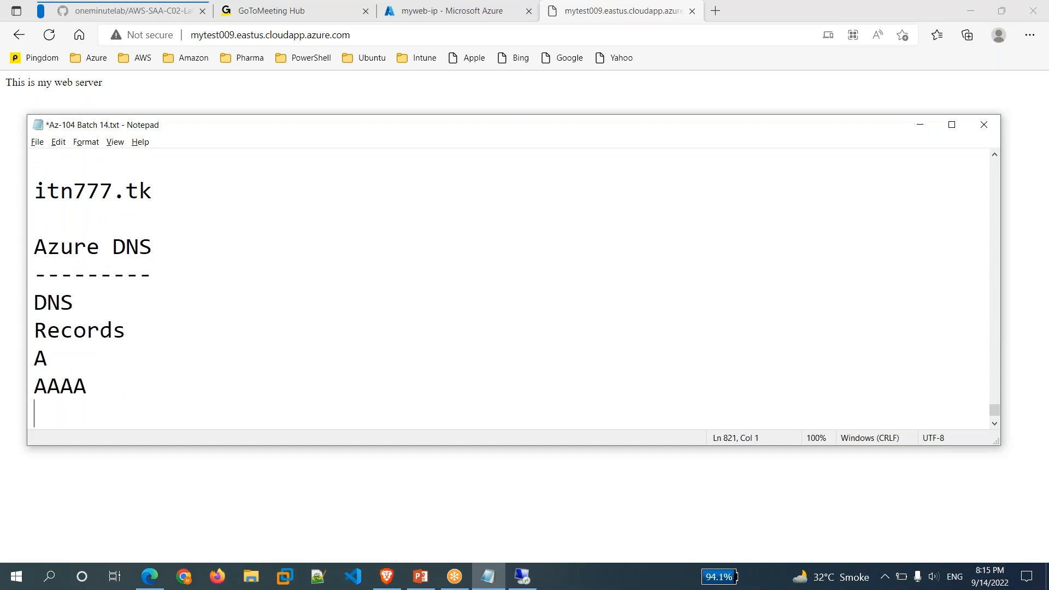
pyautogui.write('NS')
pyautogui.press('Return')
pyautogui.write('MX')
pyautogui.press('Return')
pyautogui.write('TXT')
pyautogui.press('Return')
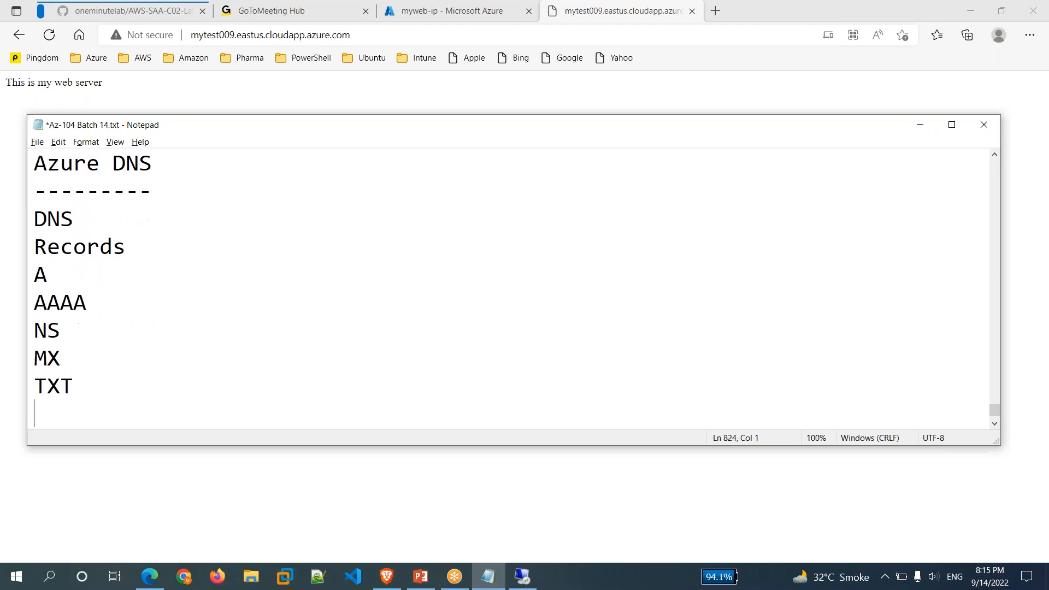
pyautogui.write('PTR')
pyautogui.press('Return')
pyautogui.write('SOA')
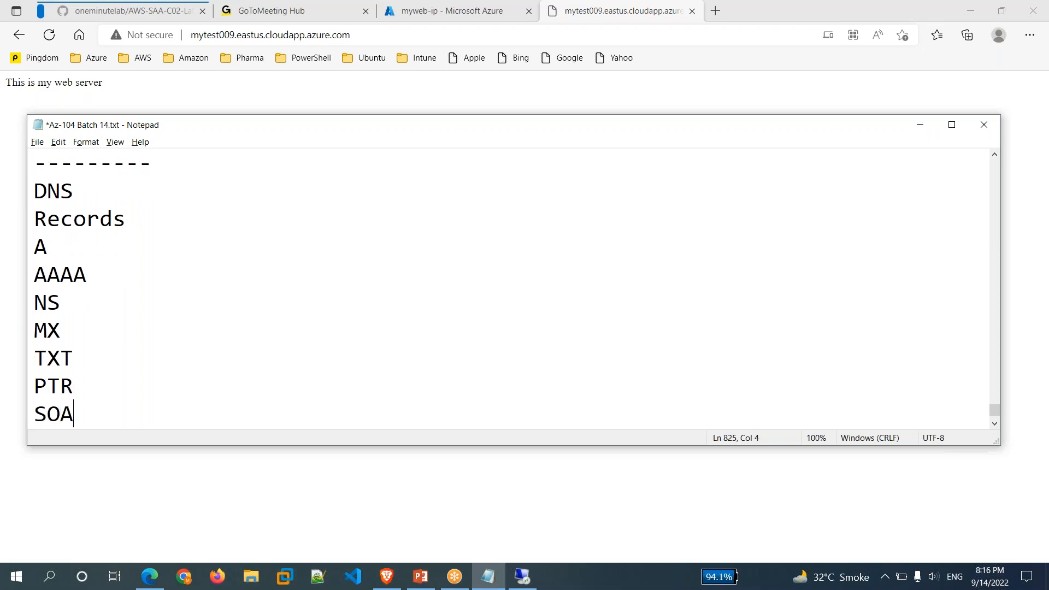
pyautogui.press('Return')
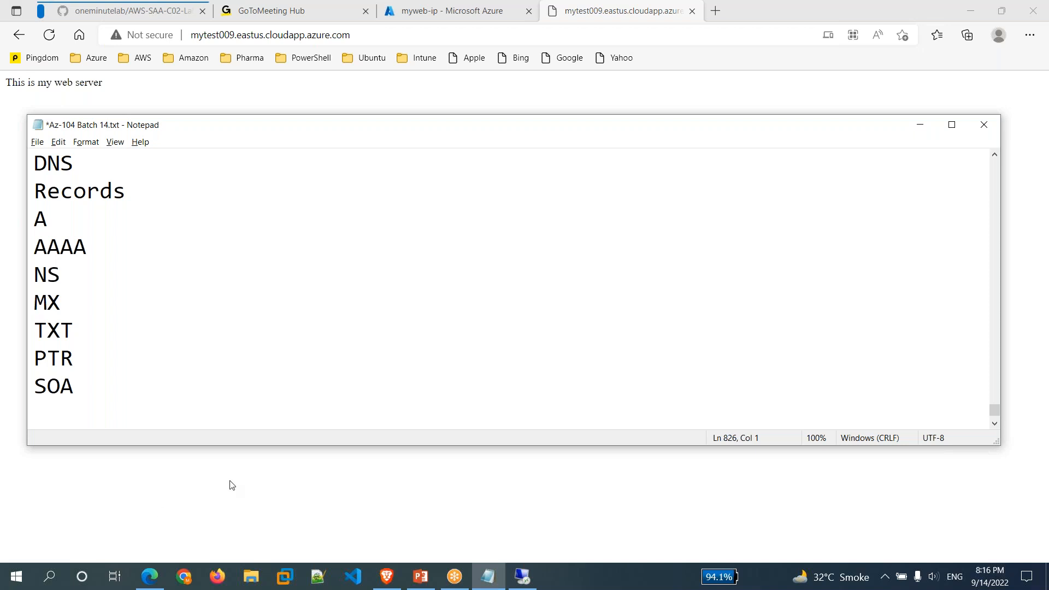
pyautogui.click(380, 501)
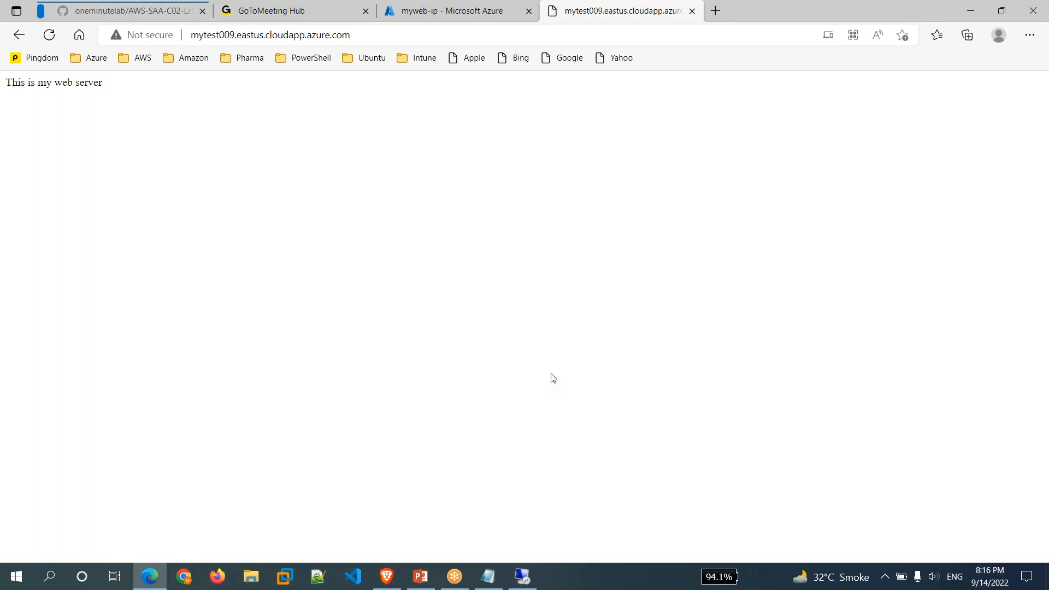
# Go to the Azure portal Home page and search 'dns' to find DNS zones.
pyautogui.click(429, 33)
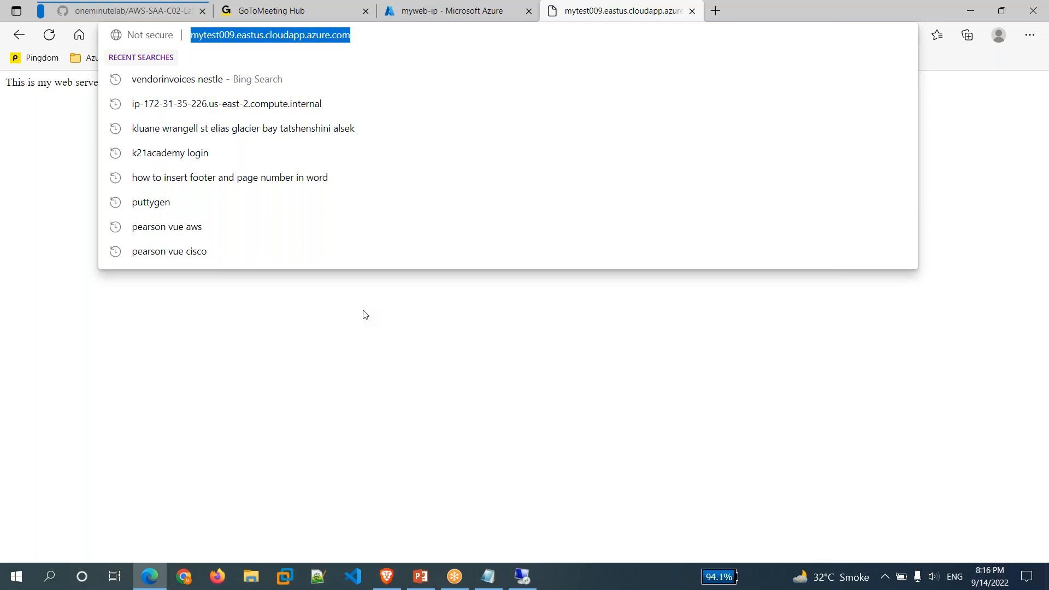
pyautogui.click(365, 315)
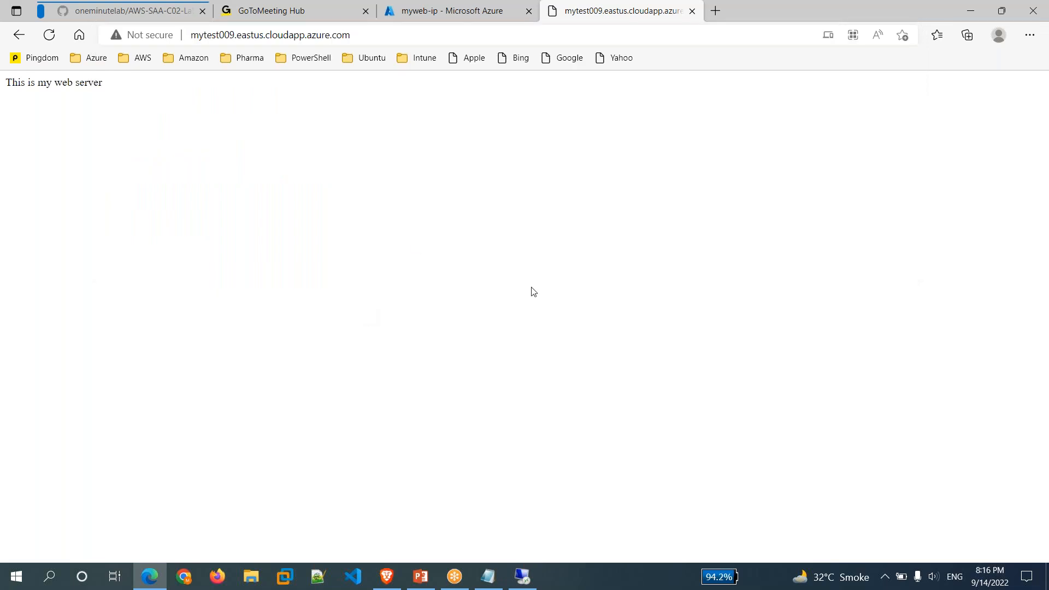
pyautogui.click(499, 11)
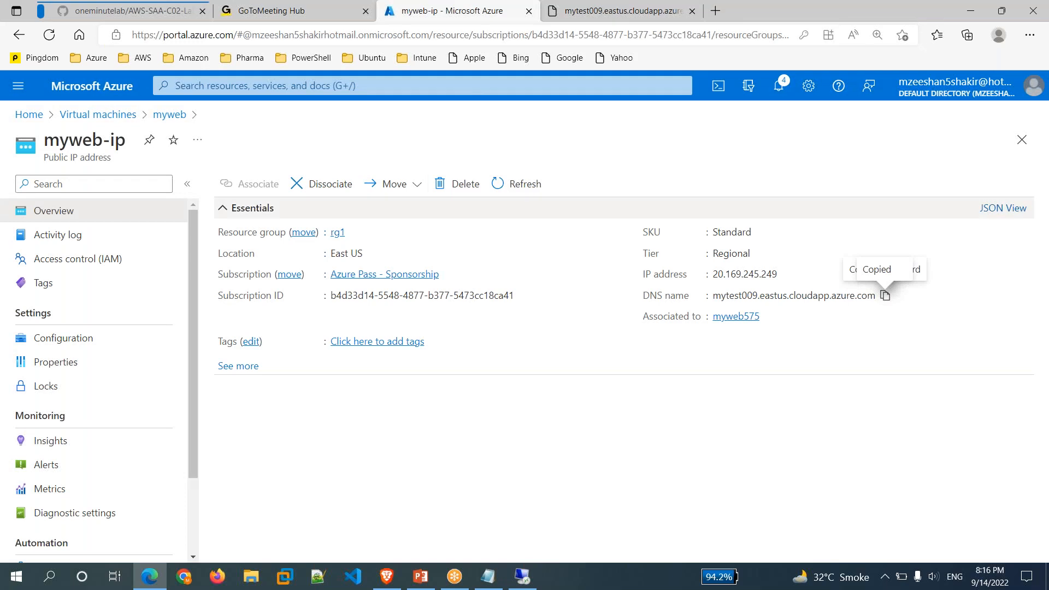
pyautogui.click(415, 88)
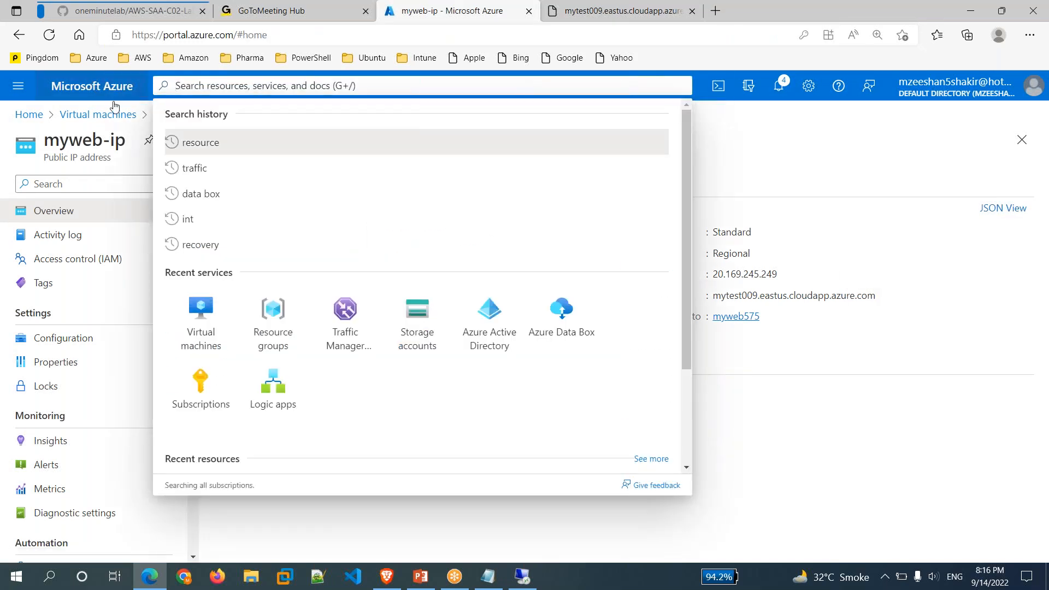
pyautogui.click(430, 538)
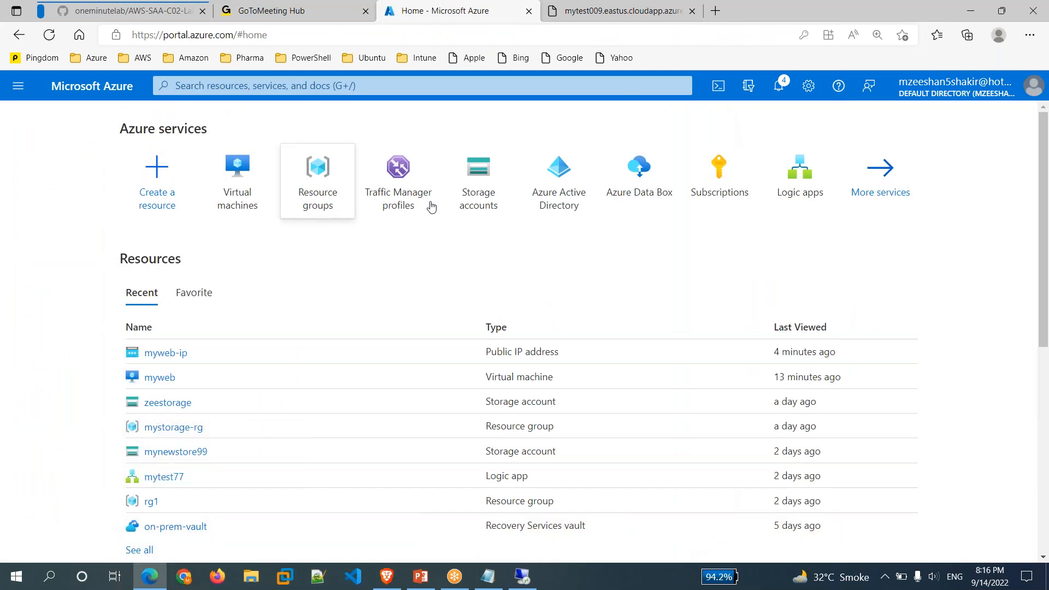
pyautogui.click(363, 84)
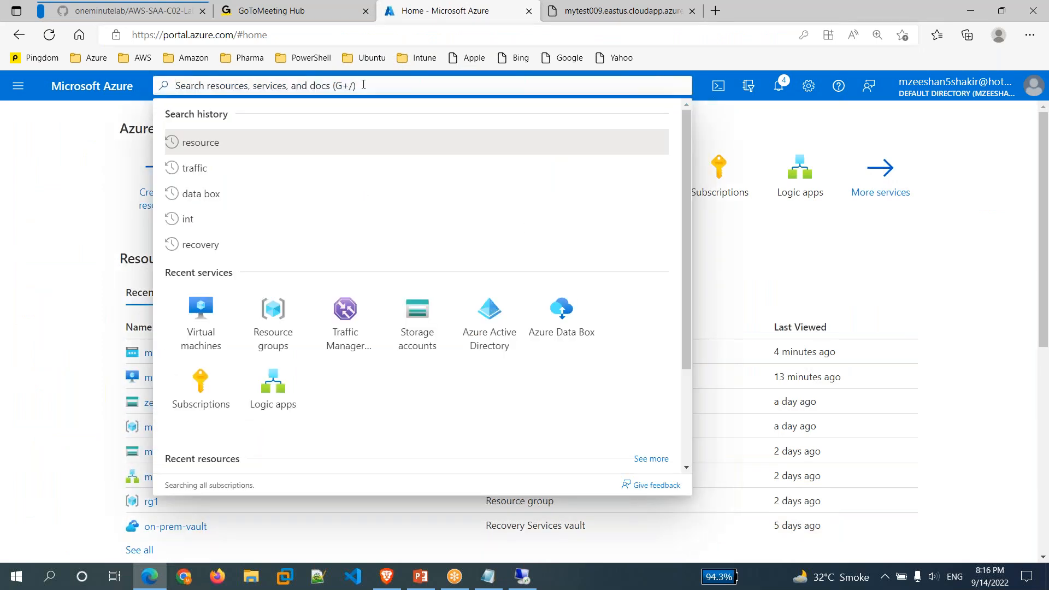
pyautogui.write('dns')
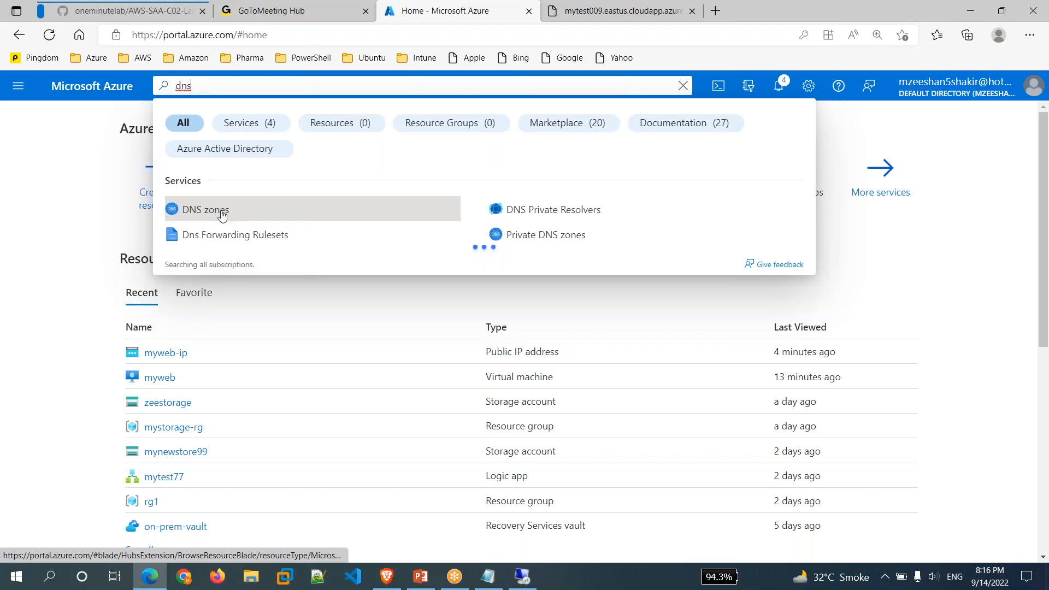
# Start a new DNS zone in resource group rg1, leaving the name empty.
pyautogui.click(260, 213)
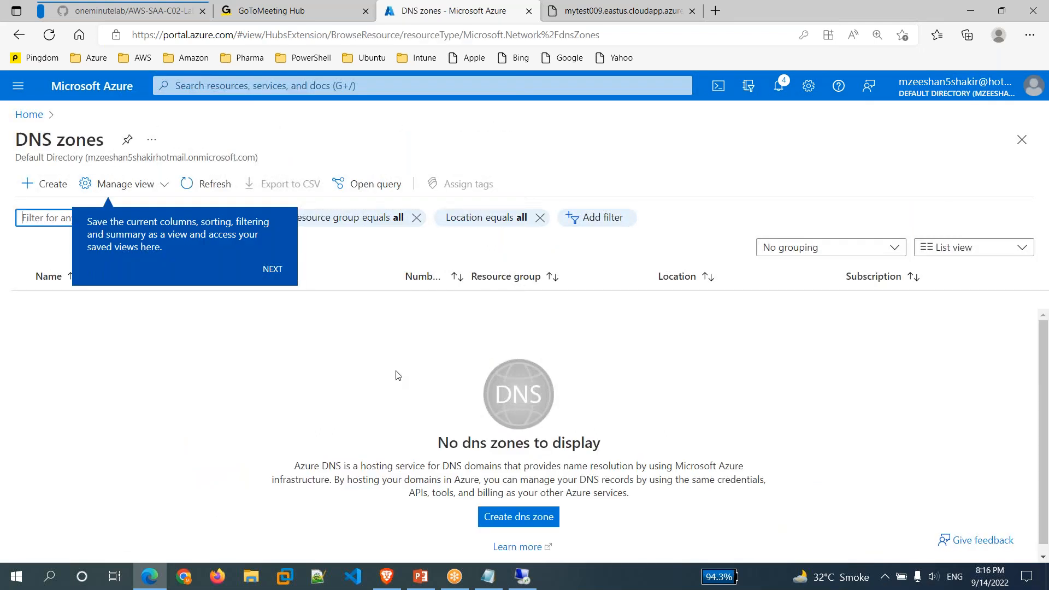
pyautogui.click(535, 522)
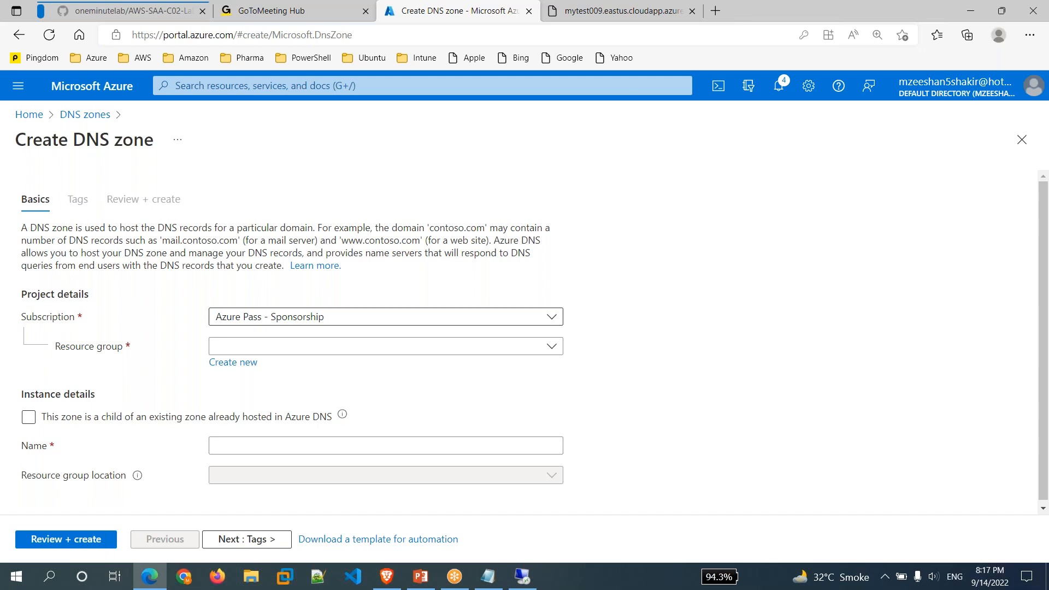
pyautogui.click(380, 347)
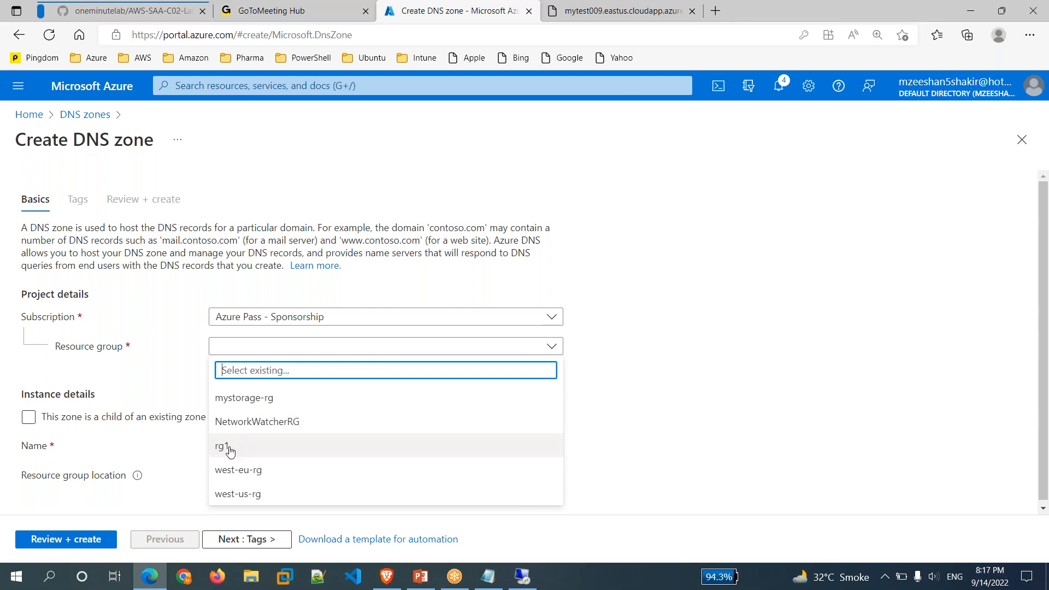
pyautogui.click(253, 446)
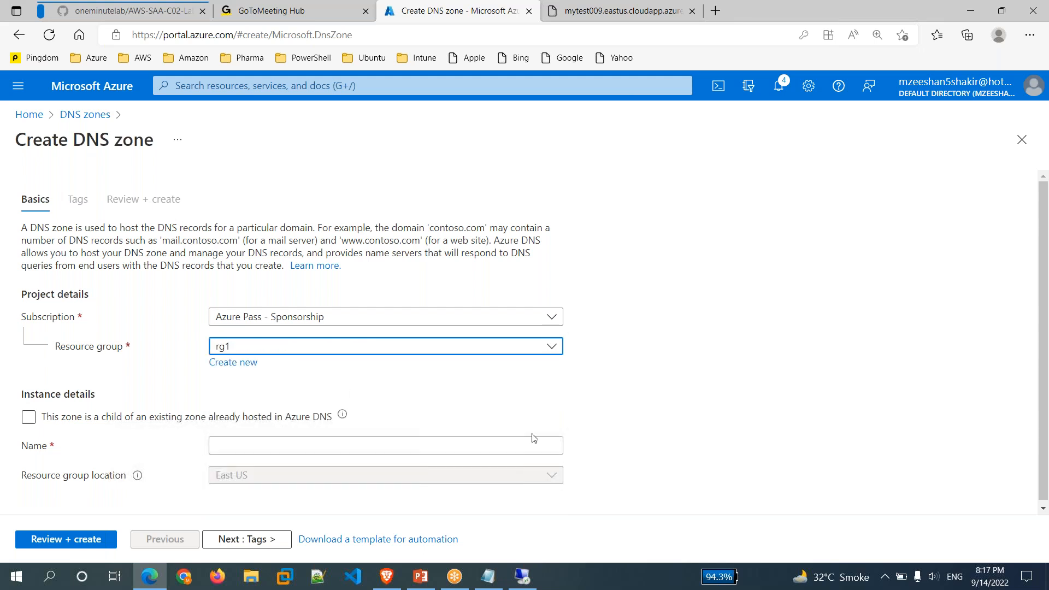
pyautogui.click(418, 443)
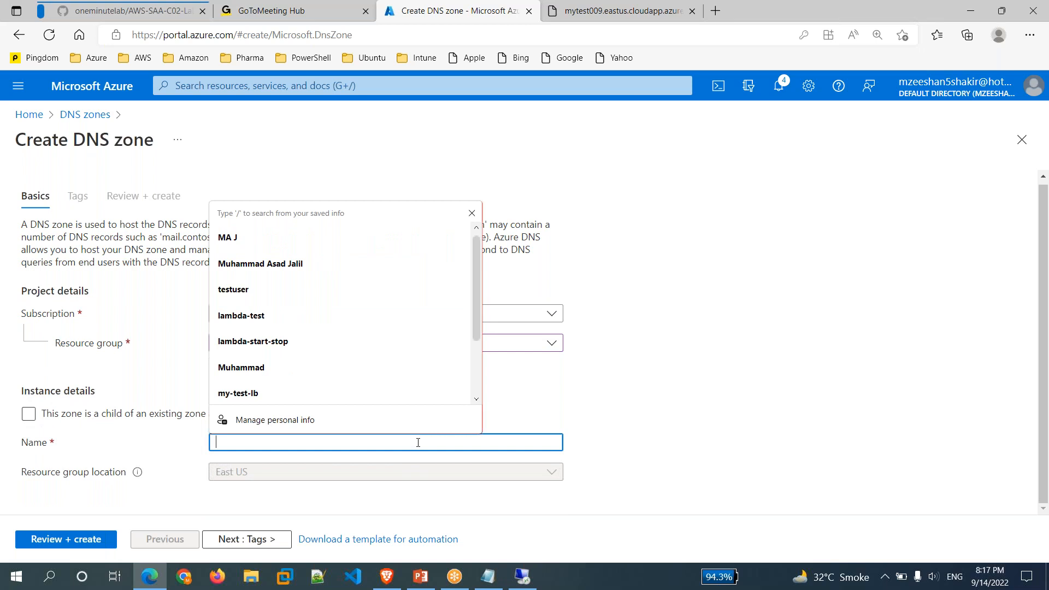
pyautogui.write('myweb')
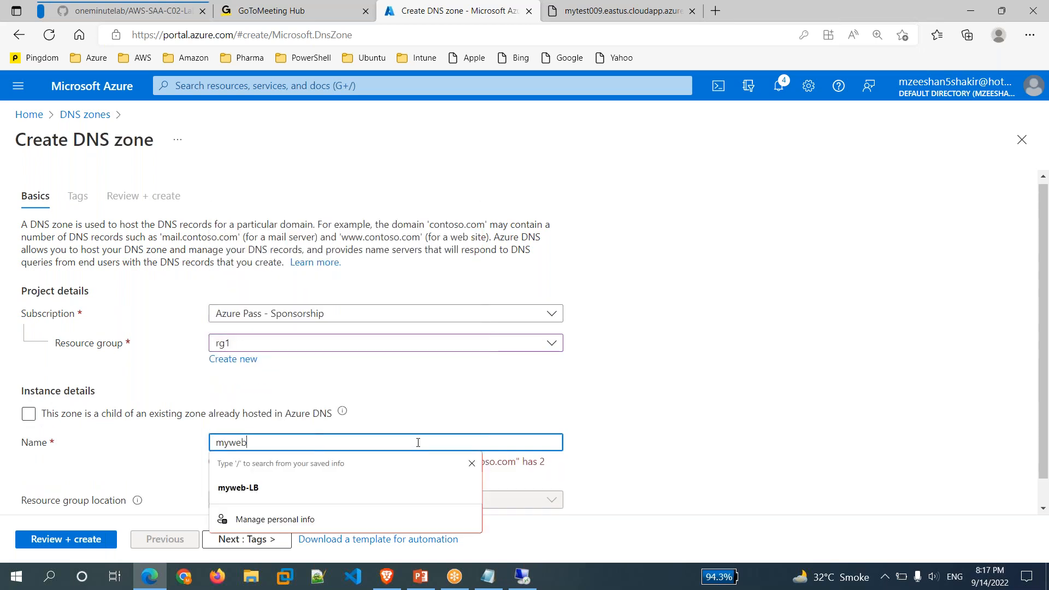
pyautogui.write('-zone')
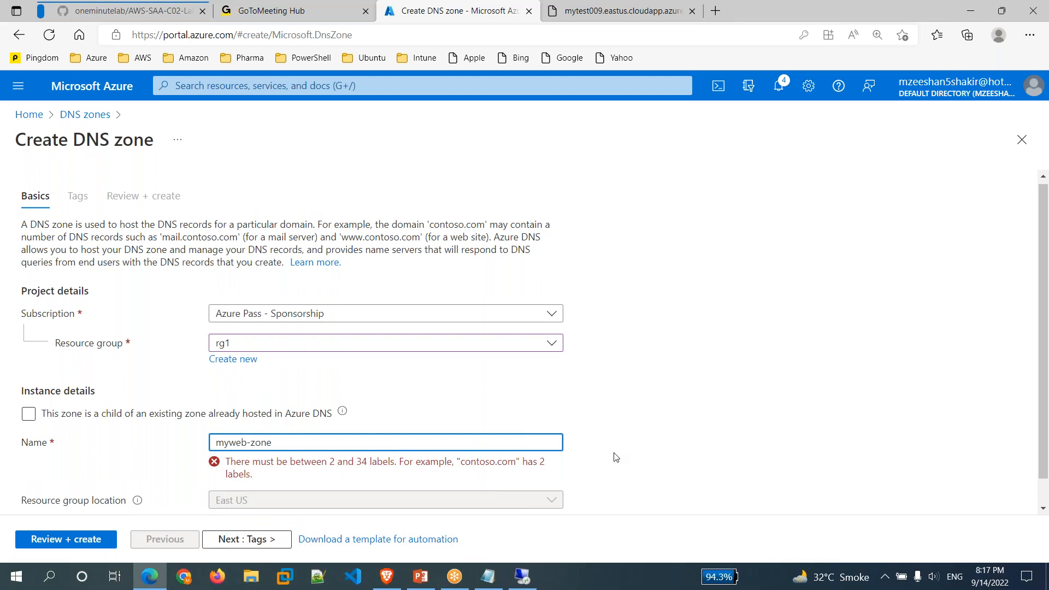
pyautogui.press('BackSpace')
pyautogui.press('BackSpace')
pyautogui.press('BackSpace')
pyautogui.press('BackSpace')
pyautogui.press('BackSpace')
pyautogui.press('BackSpace')
pyautogui.press('BackSpace')
pyautogui.press('BackSpace')
pyautogui.press('BackSpace')
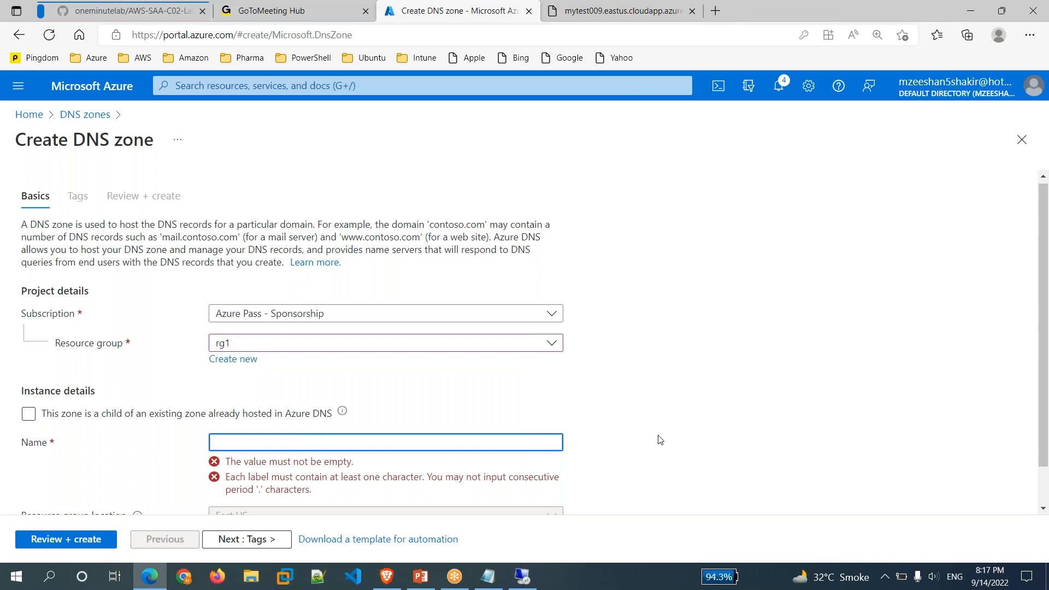
# Open the Freenom website in the web server's tab.
pyautogui.click(666, 16)
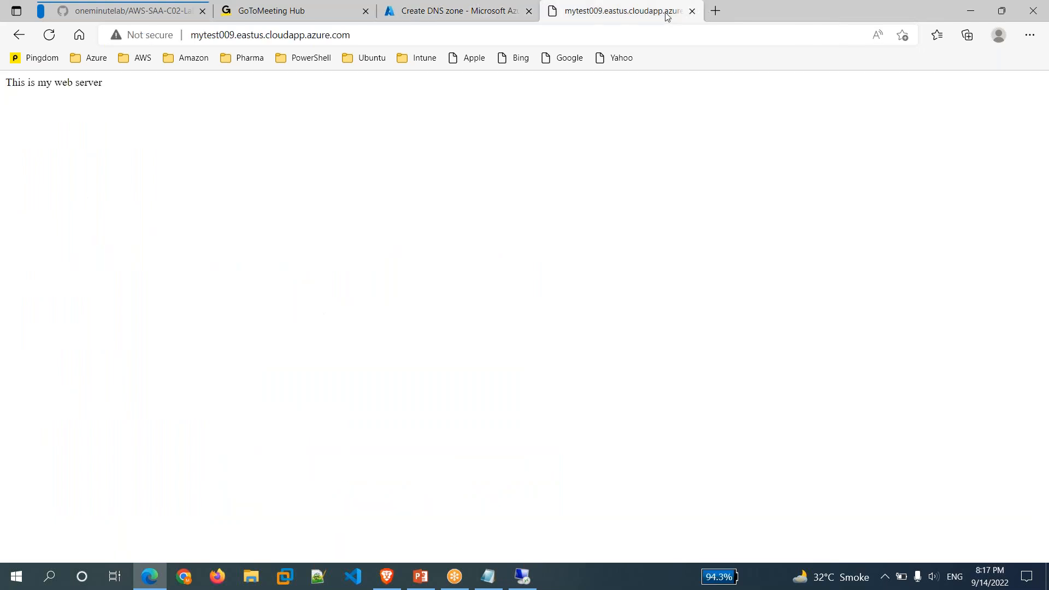
pyautogui.click(650, 34)
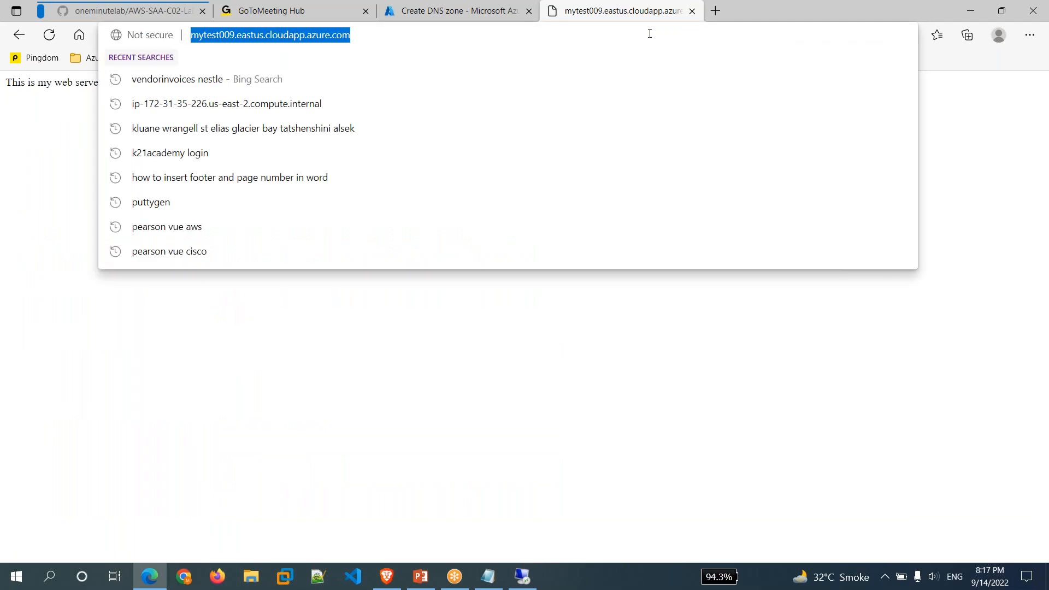
pyautogui.write('freenom')
pyautogui.press('Return')
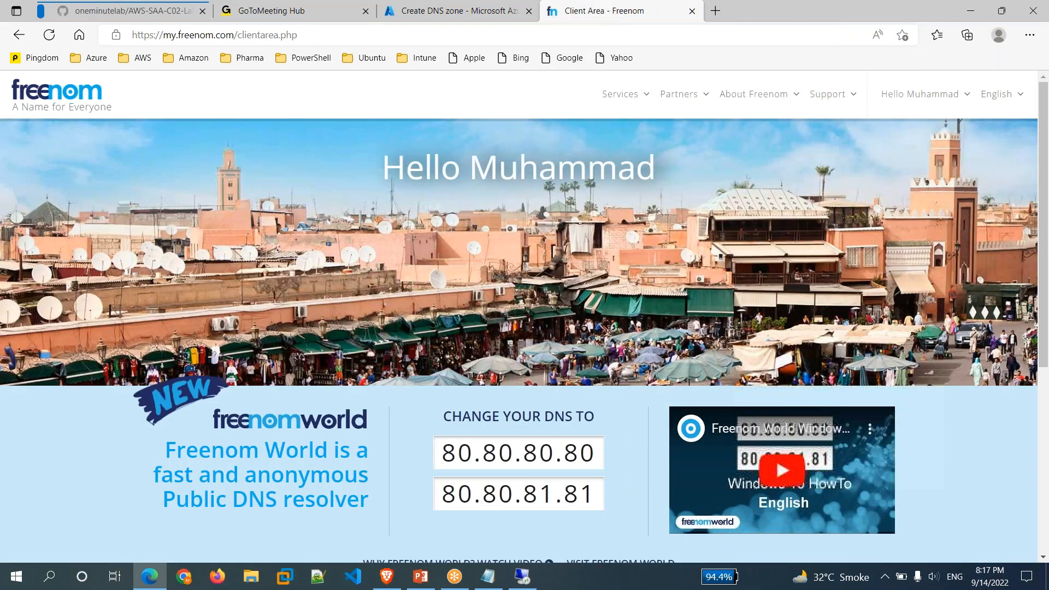
# Open Freenom's management page for itn777.tk, checking the domain name in the notes.
pyautogui.moveTo(621, 94)
pyautogui.click(623, 175)
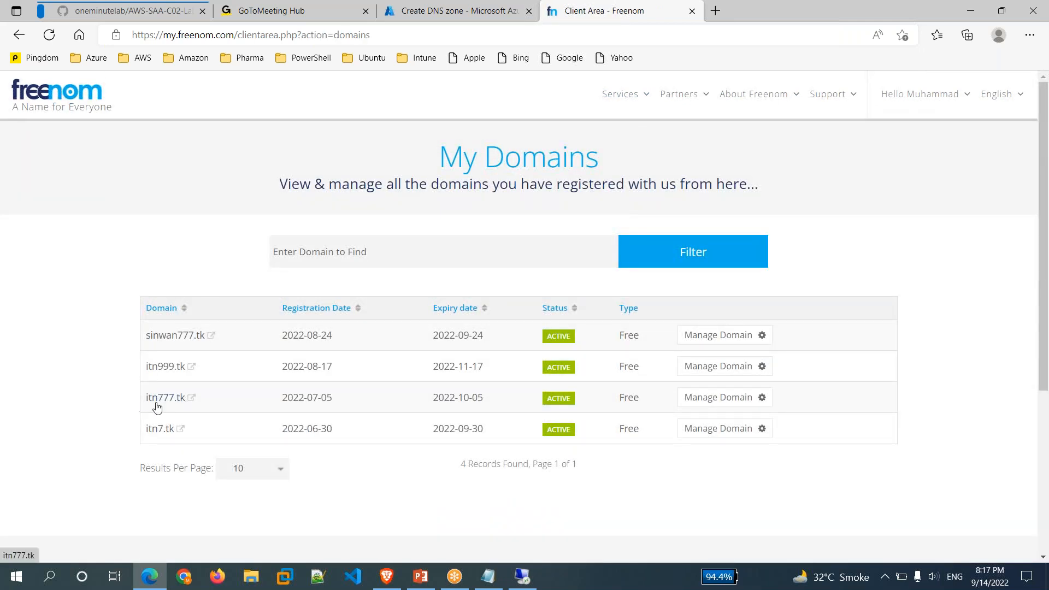
pyautogui.click(702, 402)
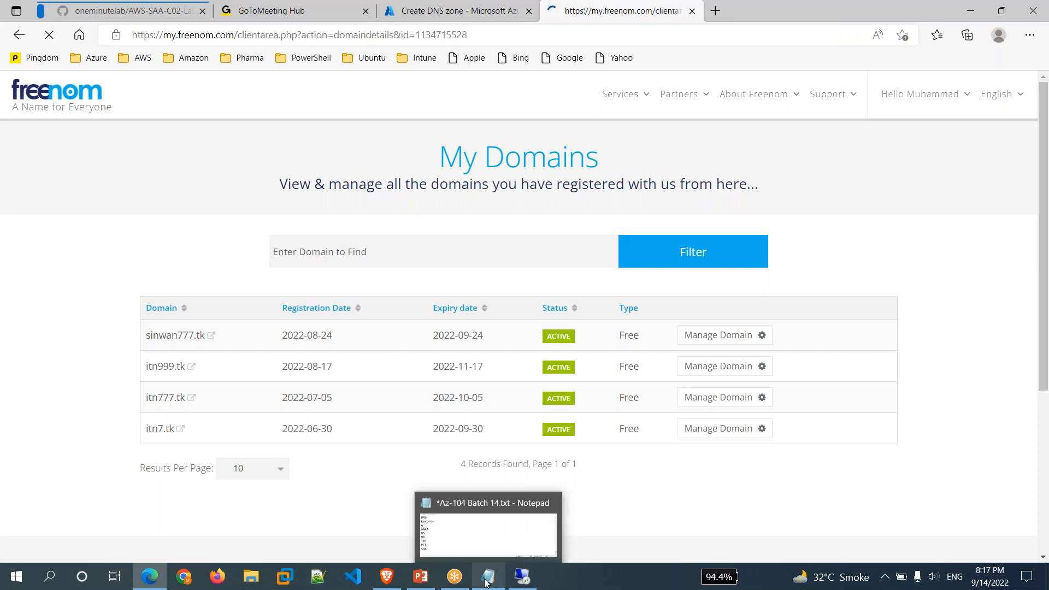
pyautogui.click(485, 583)
pyautogui.scroll(2, 159, 298)
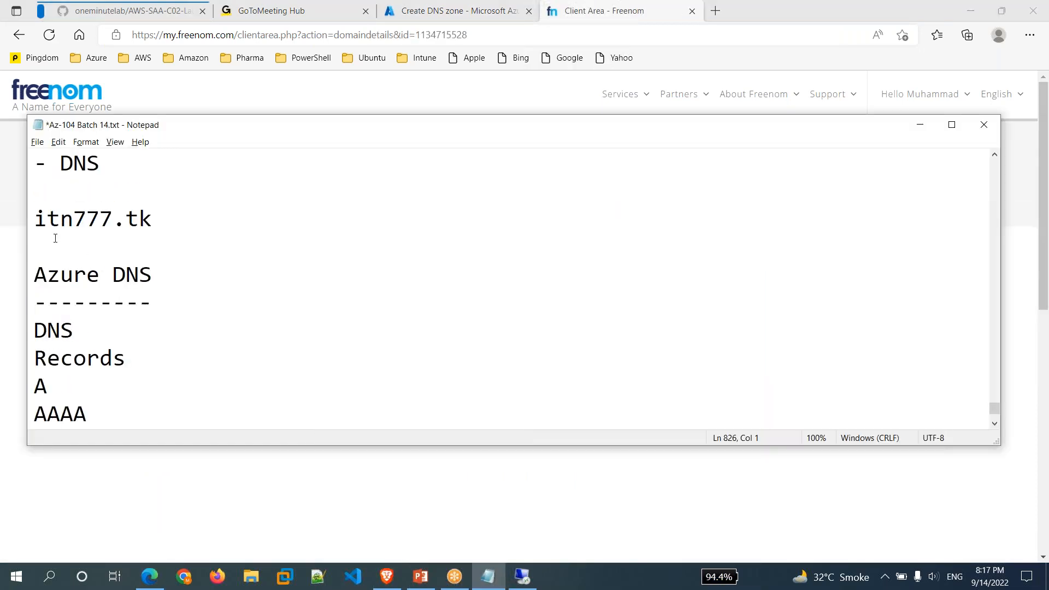
pyautogui.moveTo(33, 219); pyautogui.dragTo(168, 223)
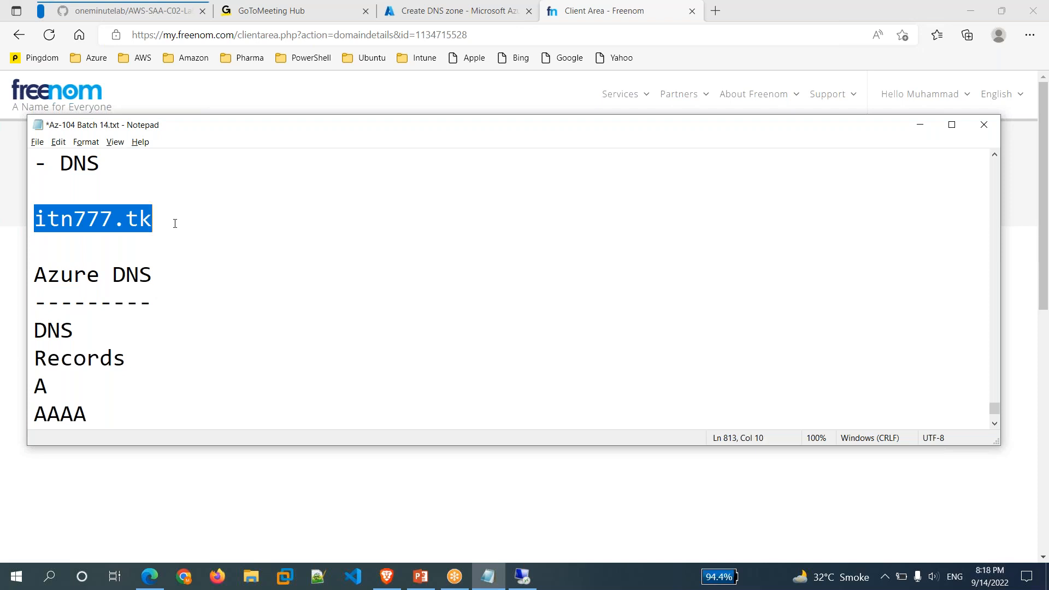
pyautogui.click(919, 125)
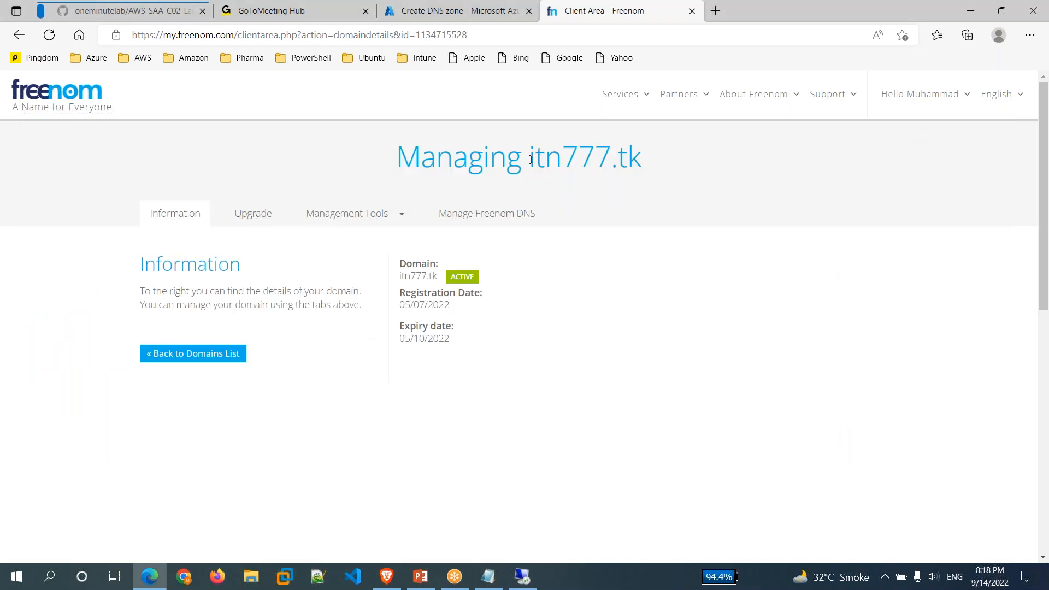
# Copy itn777.tk from Freenom and paste it as the Azure DNS zone name.
pyautogui.moveTo(531, 160); pyautogui.dragTo(645, 160)
pyautogui.rightClick(672, 143)
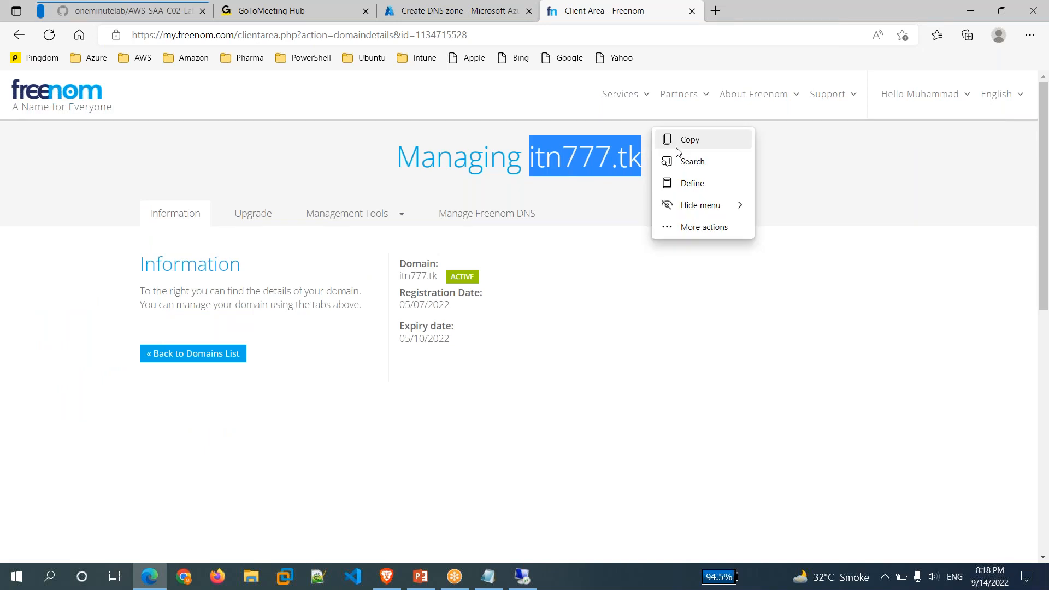
pyautogui.click(689, 143)
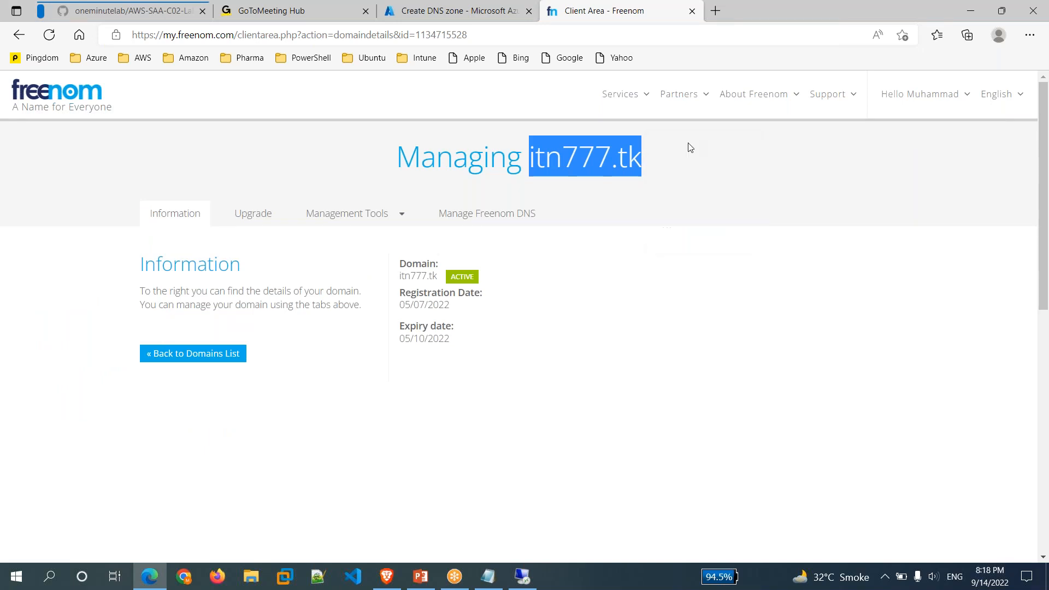
pyautogui.click(499, 16)
pyautogui.hotkey('ctrl', 'v')
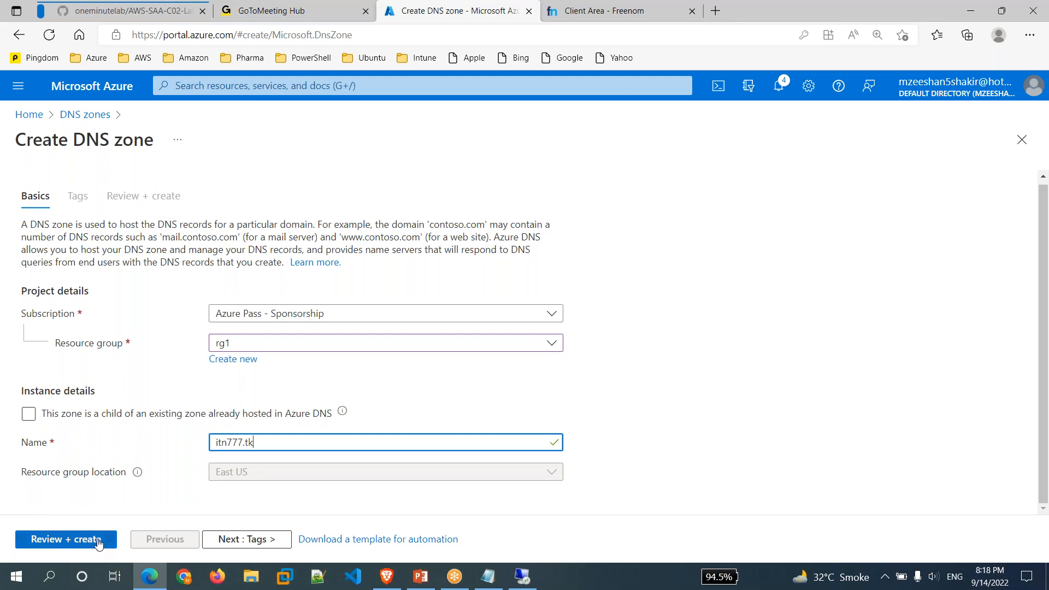
pyautogui.click(98, 541)
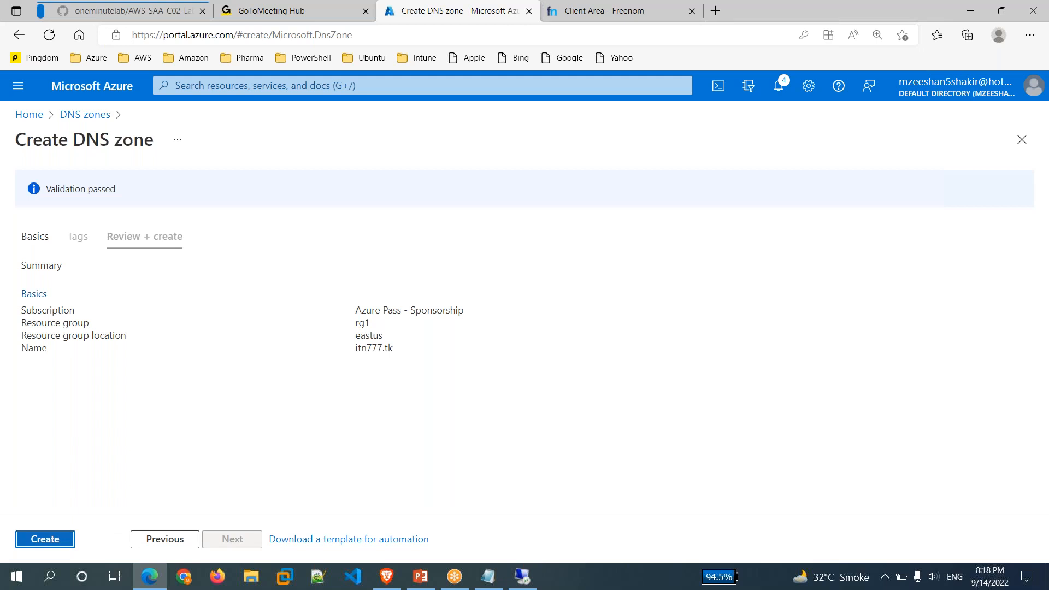
# Create the itn777.tk DNS zone in rg1 and wait for the deployment to complete.
pyautogui.click(45, 540)
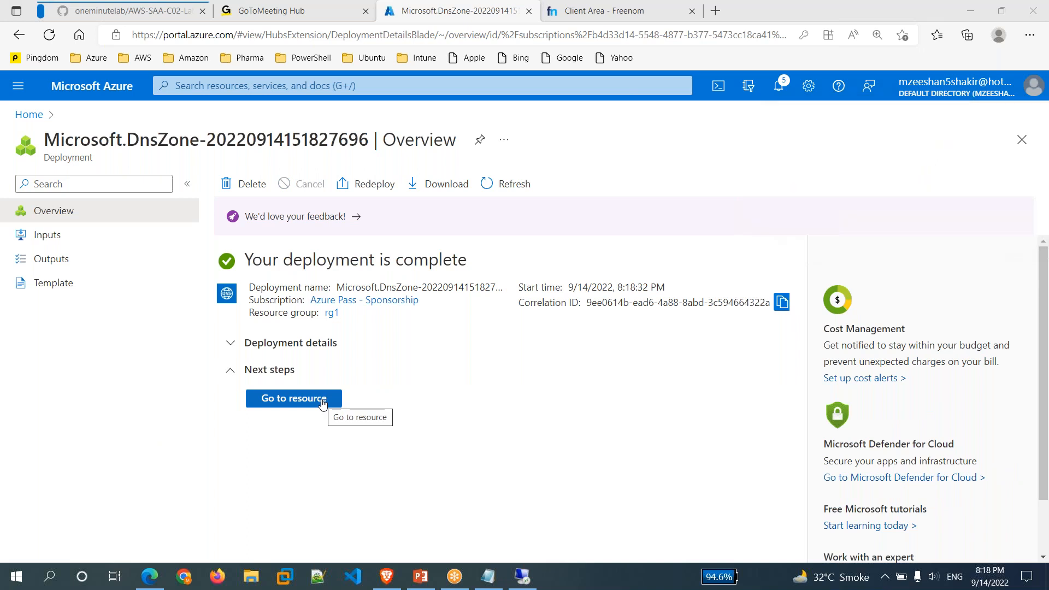
pyautogui.click(322, 399)
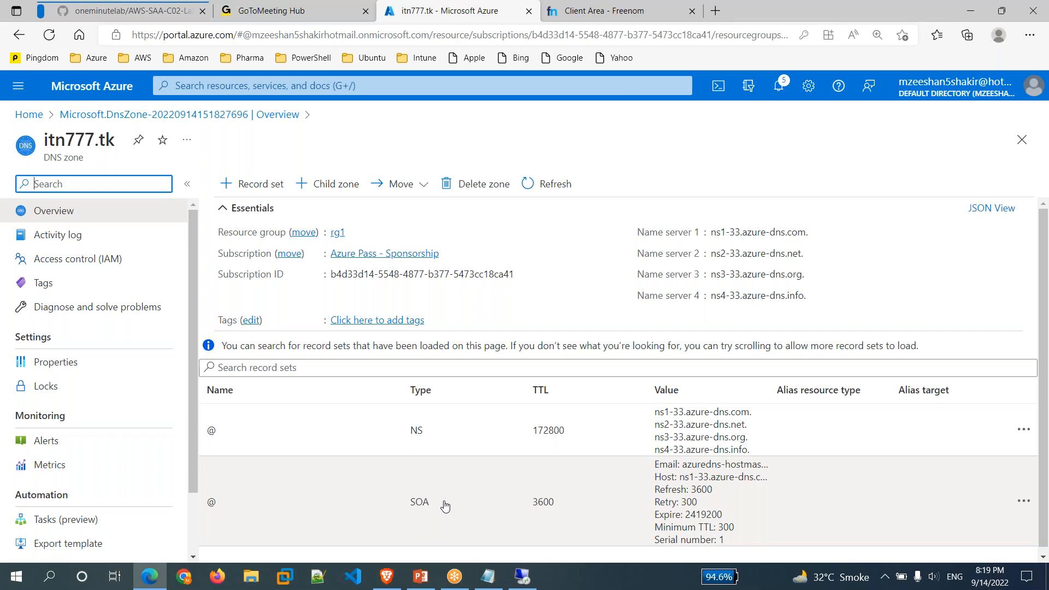
# View the zone's four Azure name servers, then open itn777.tk's nameserver settings in Freenom.
pyautogui.click(814, 62)
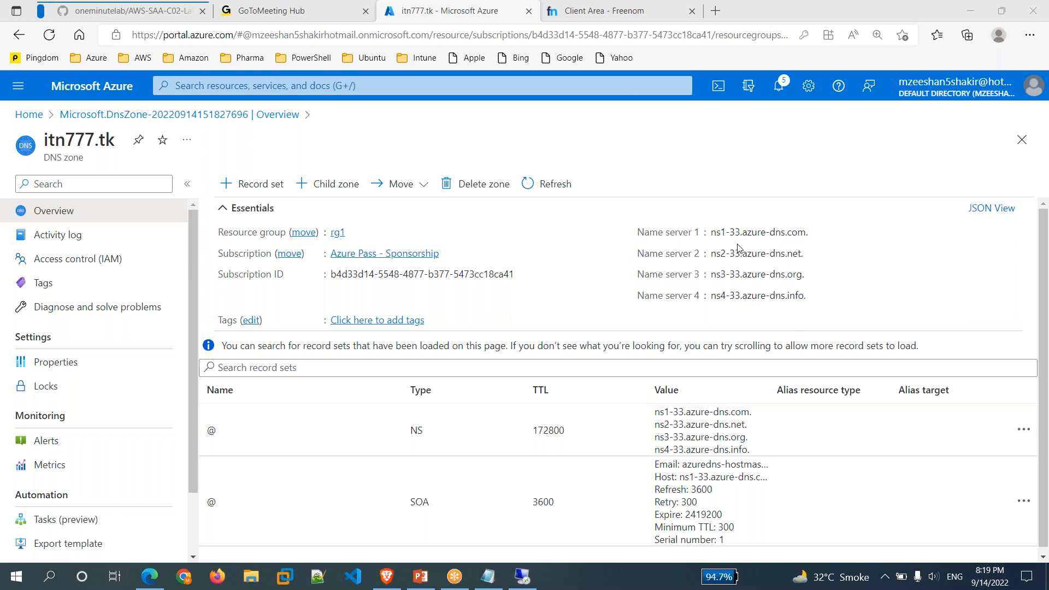
pyautogui.click(641, 12)
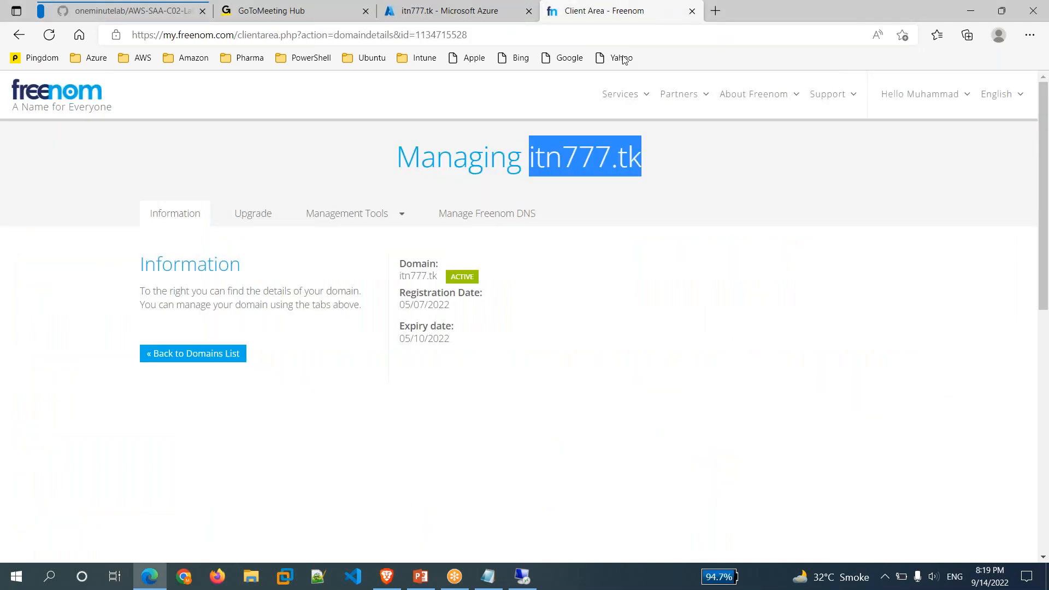
pyautogui.click(606, 351)
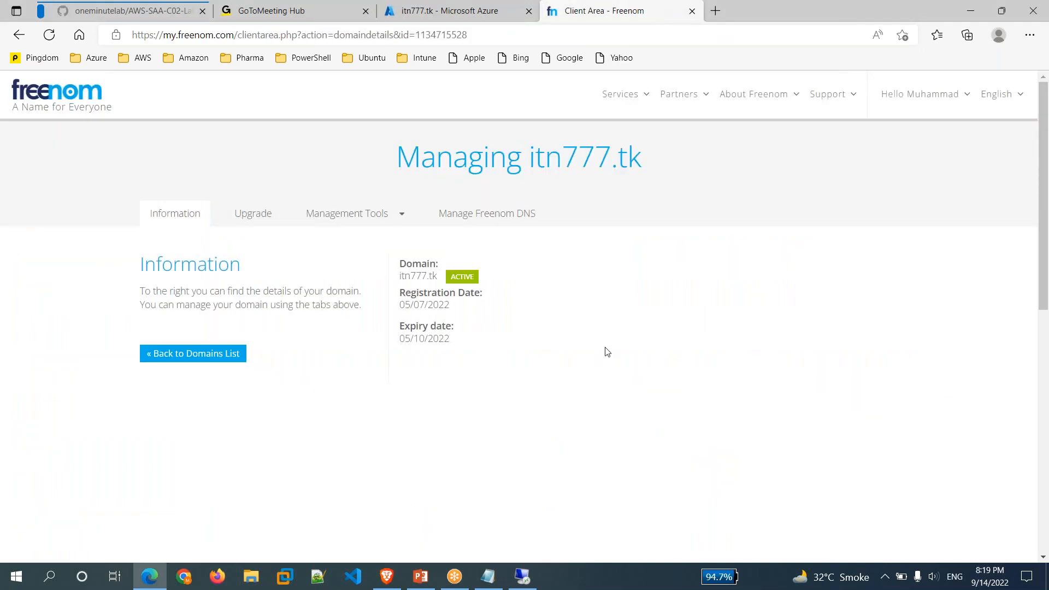
pyautogui.click(381, 222)
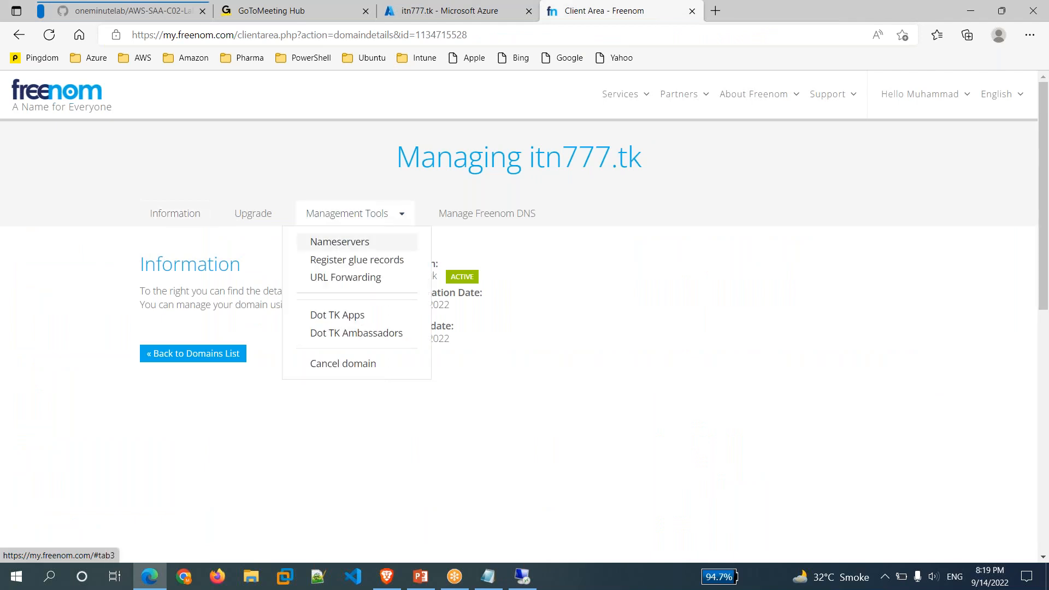
pyautogui.click(365, 247)
# Switch itn777.tk to custom nameservers and paste Azure's ns1-33 and ns2-33 name servers.
pyautogui.click(404, 308)
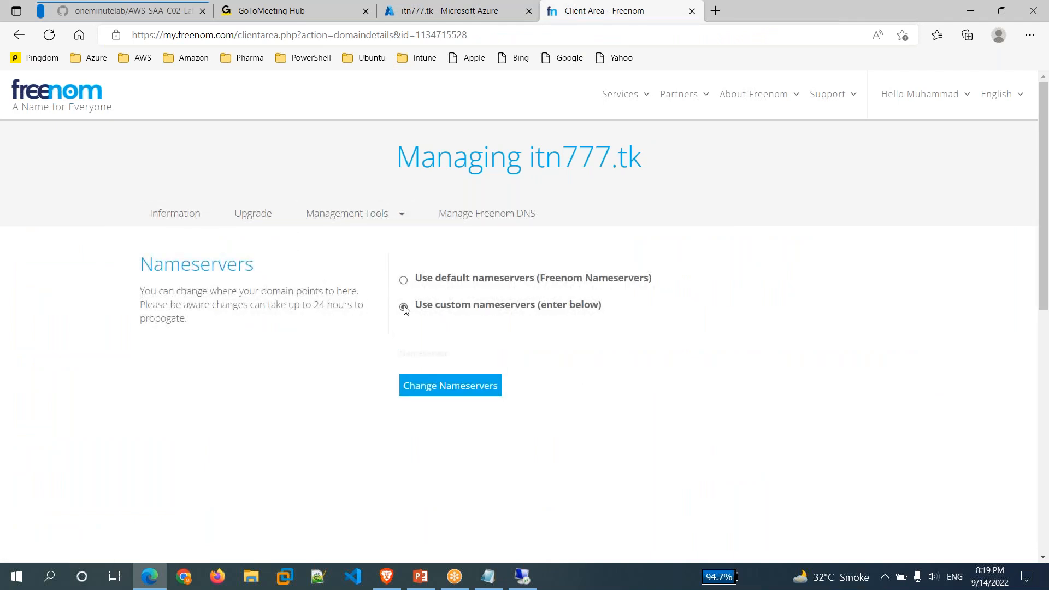
pyautogui.click(483, 372)
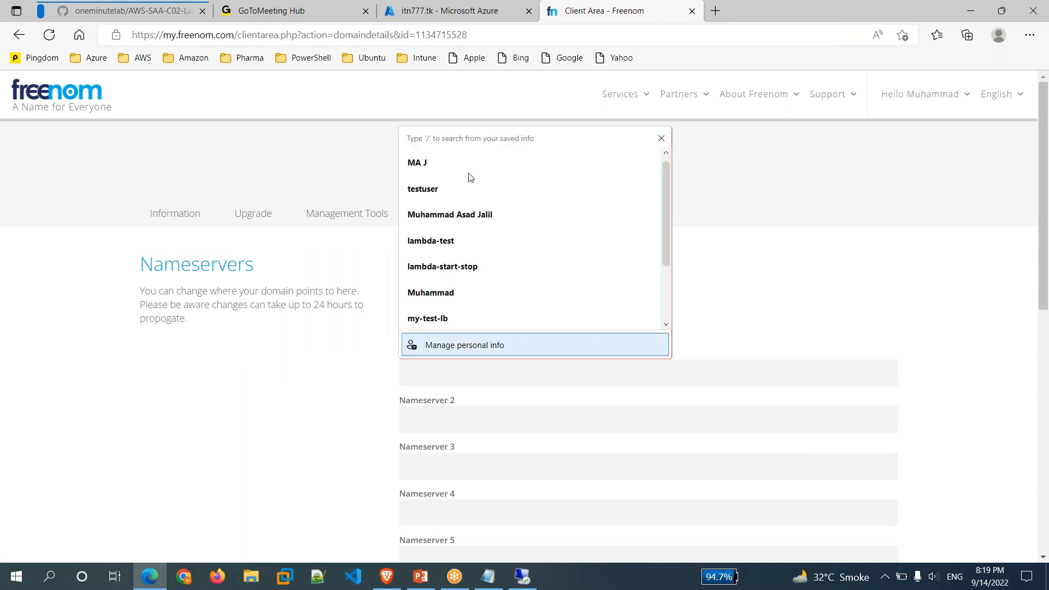
pyautogui.click(443, 11)
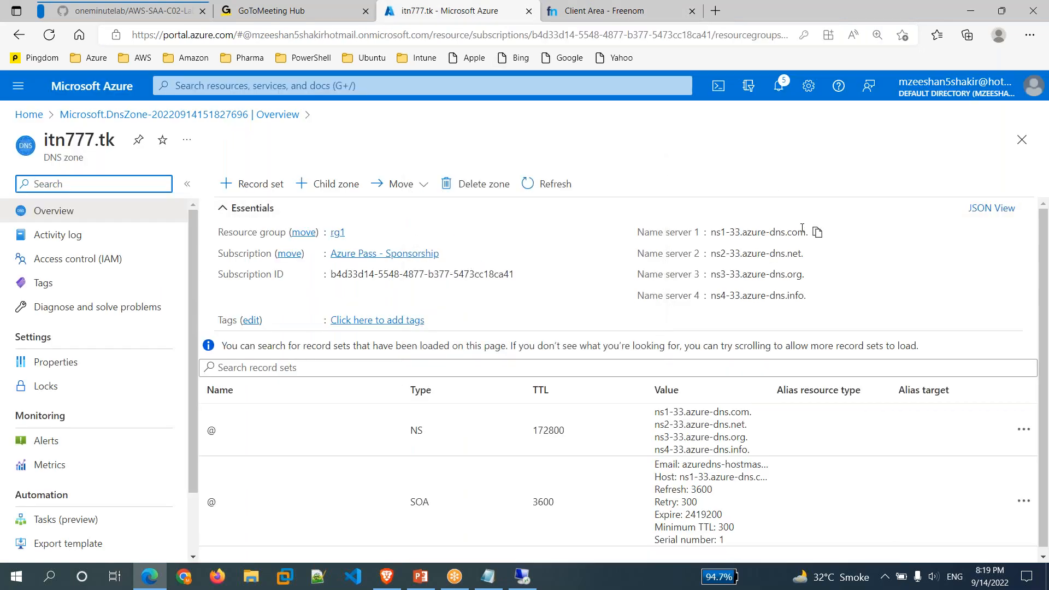
pyautogui.click(818, 232)
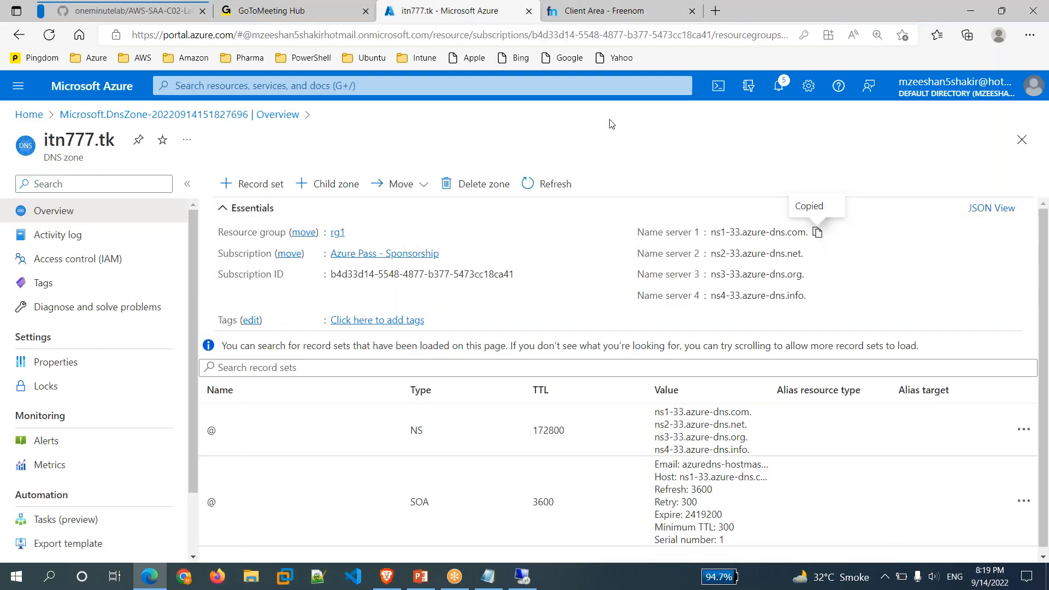
pyautogui.click(600, 13)
pyautogui.hotkey('ctrl', 'v')
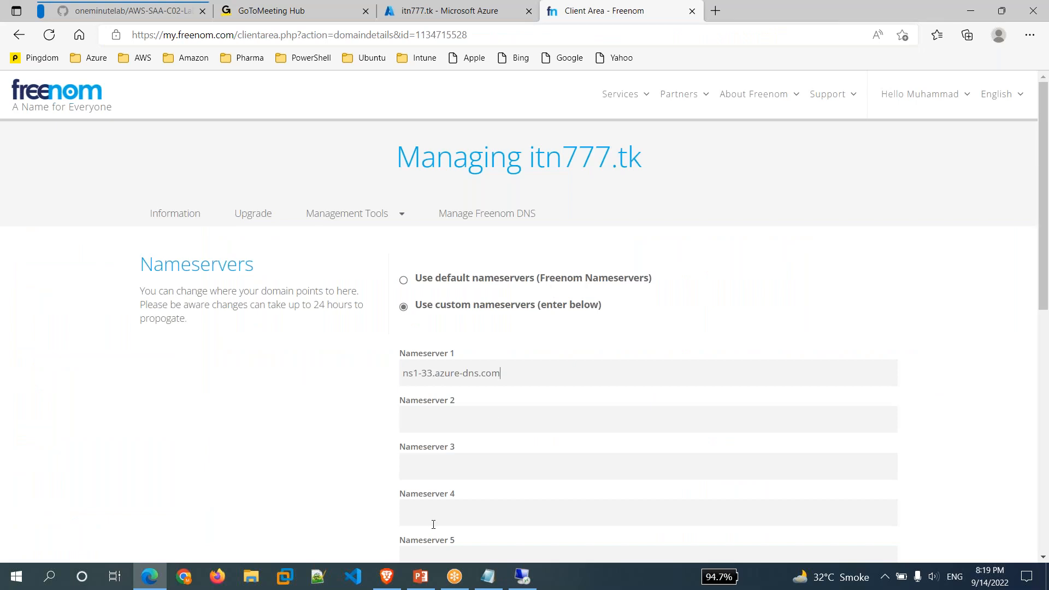
pyautogui.click(501, 422)
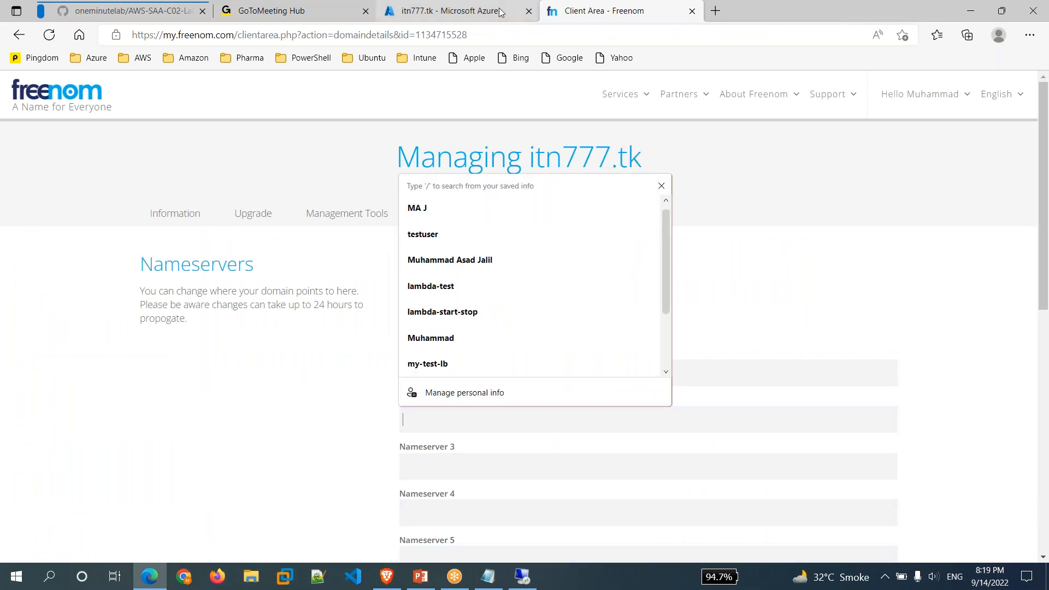
pyautogui.click(501, 11)
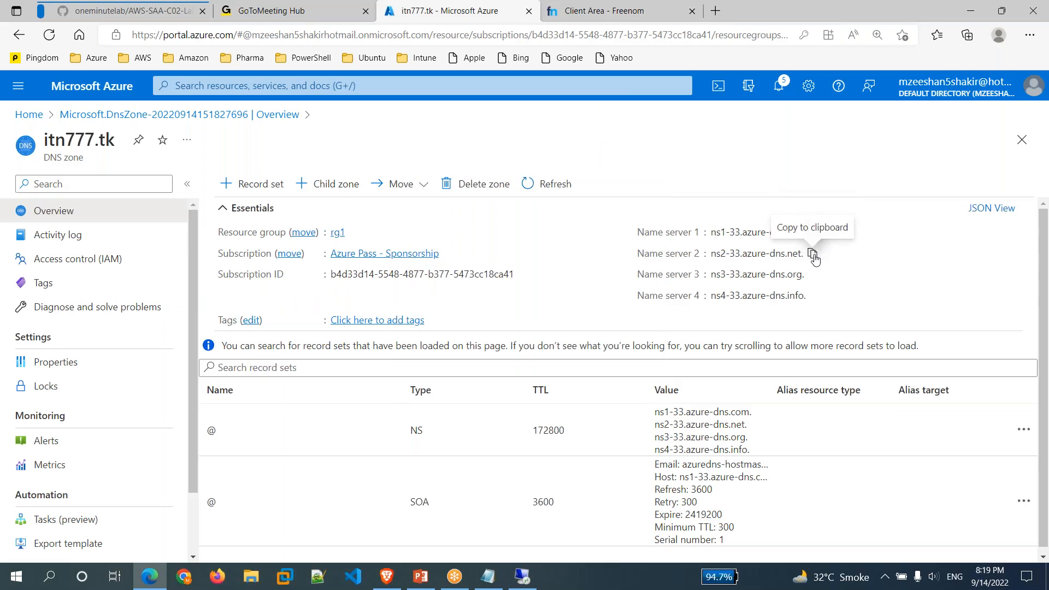
pyautogui.click(813, 253)
pyautogui.hotkey('ctrl', 'v')
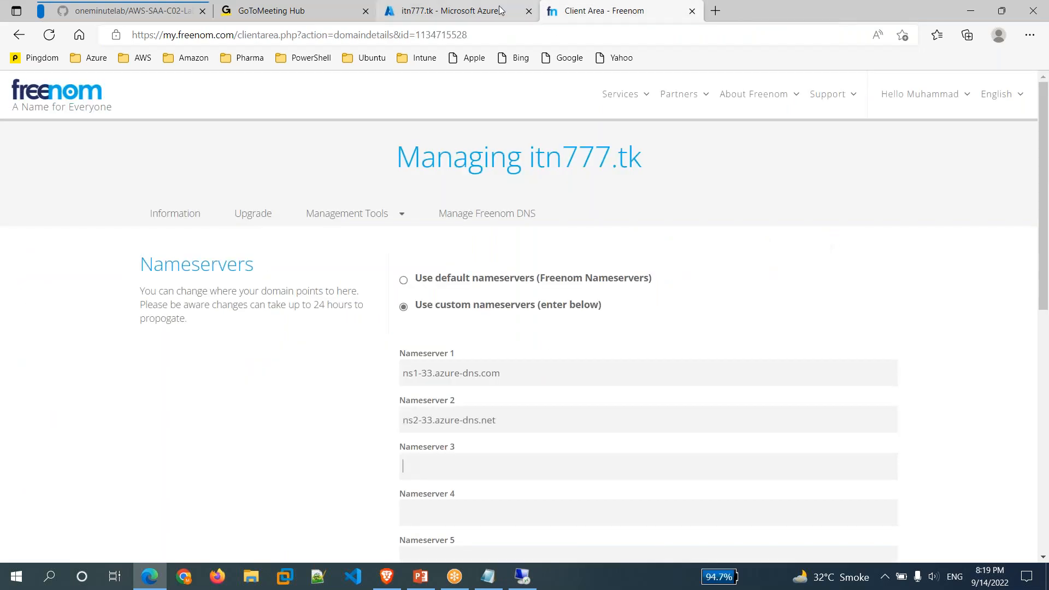
# Paste Azure's ns3-33 and ns4-33 into Nameservers 3 and 4 and save the change.
pyautogui.click(454, 11)
pyautogui.click(813, 276)
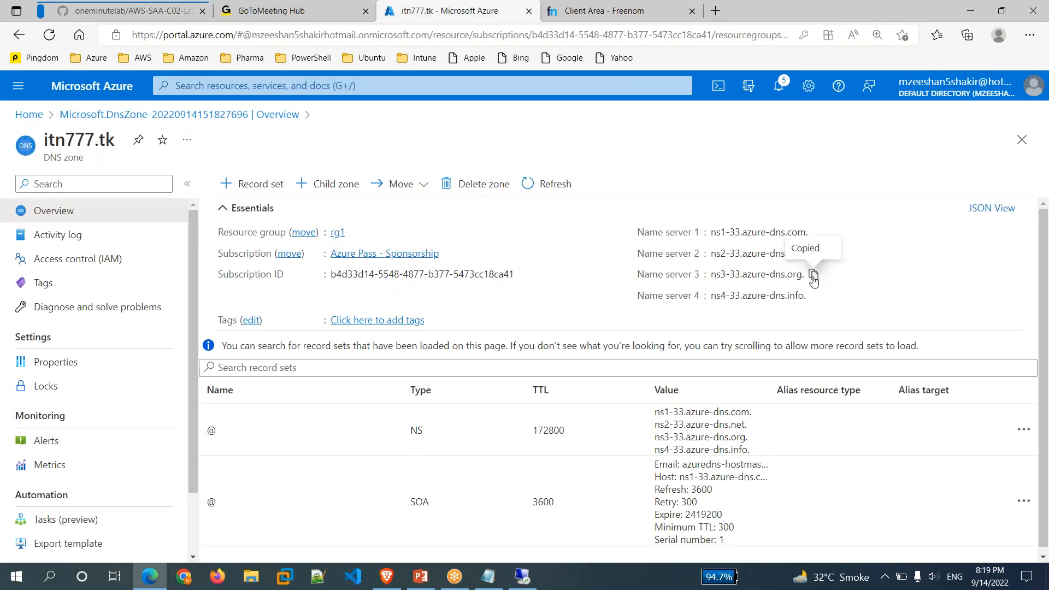
pyautogui.click(615, 12)
pyautogui.hotkey('ctrl', 'v')
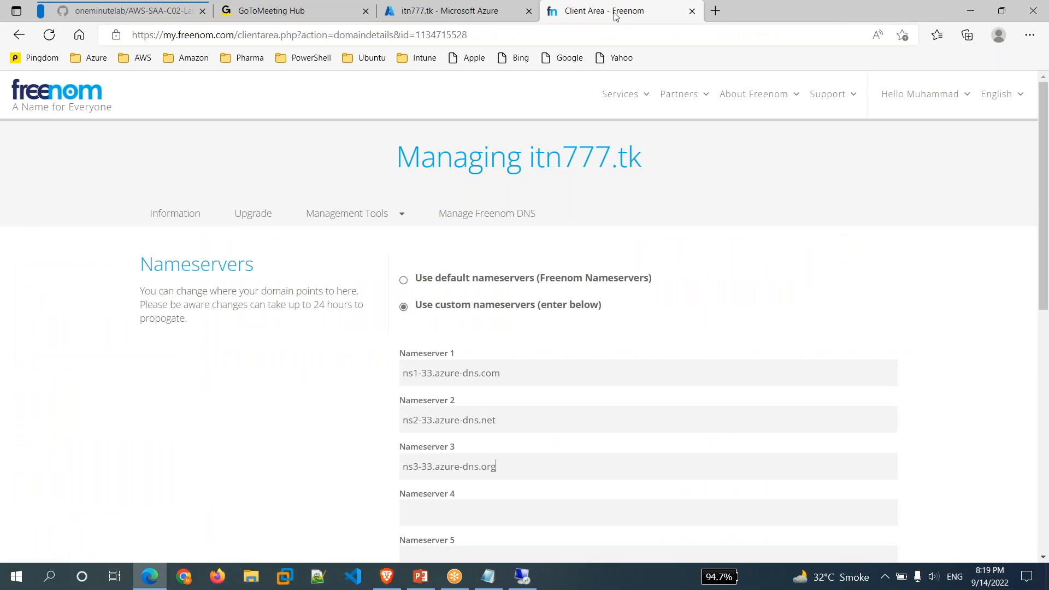
pyautogui.click(495, 11)
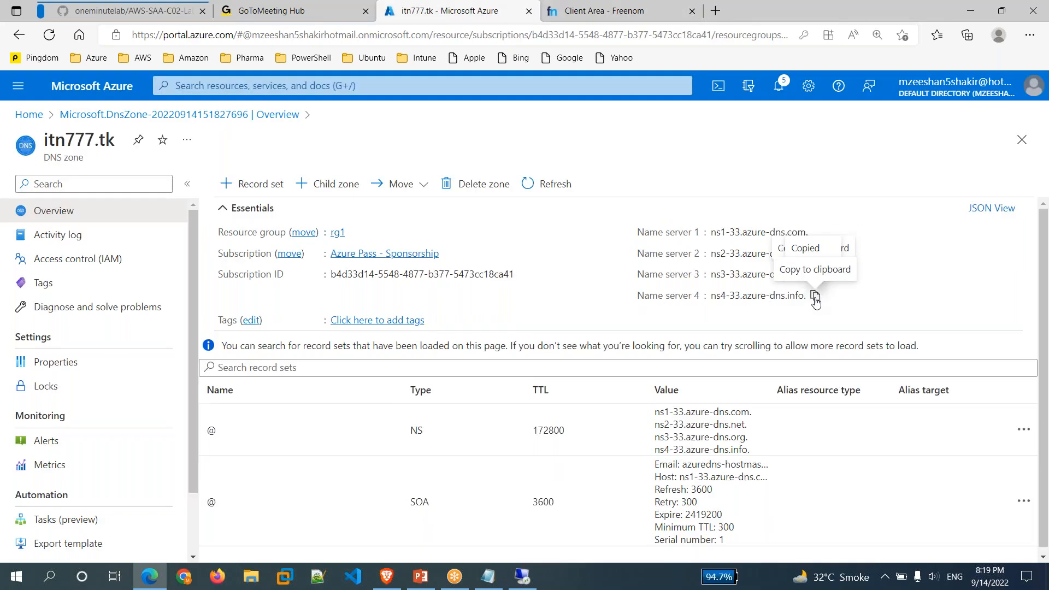
pyautogui.click(634, 19)
pyautogui.hotkey('ctrl', 'v')
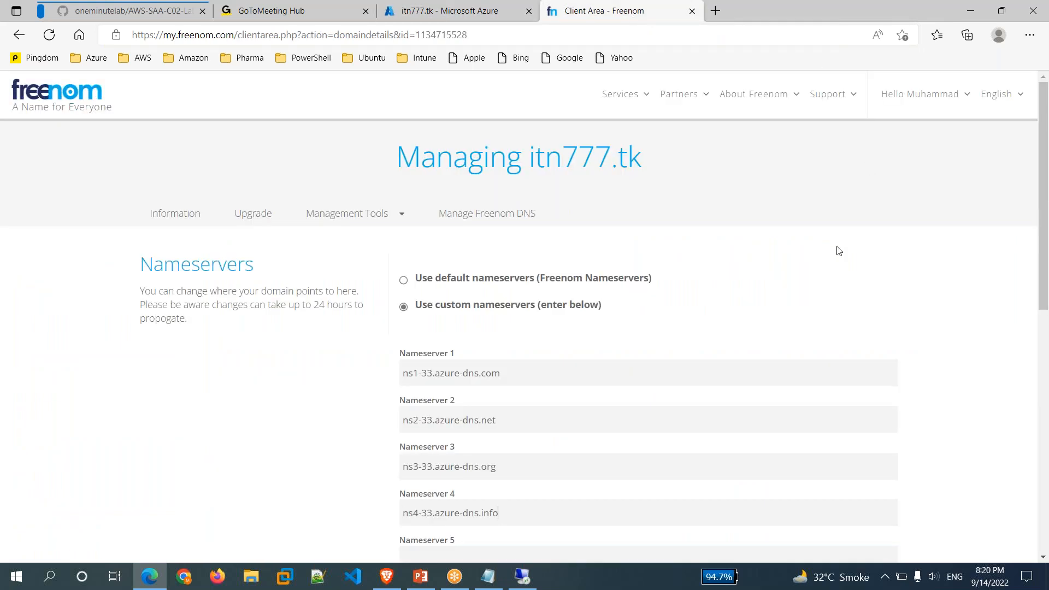
pyautogui.scroll(-5, 952, 375)
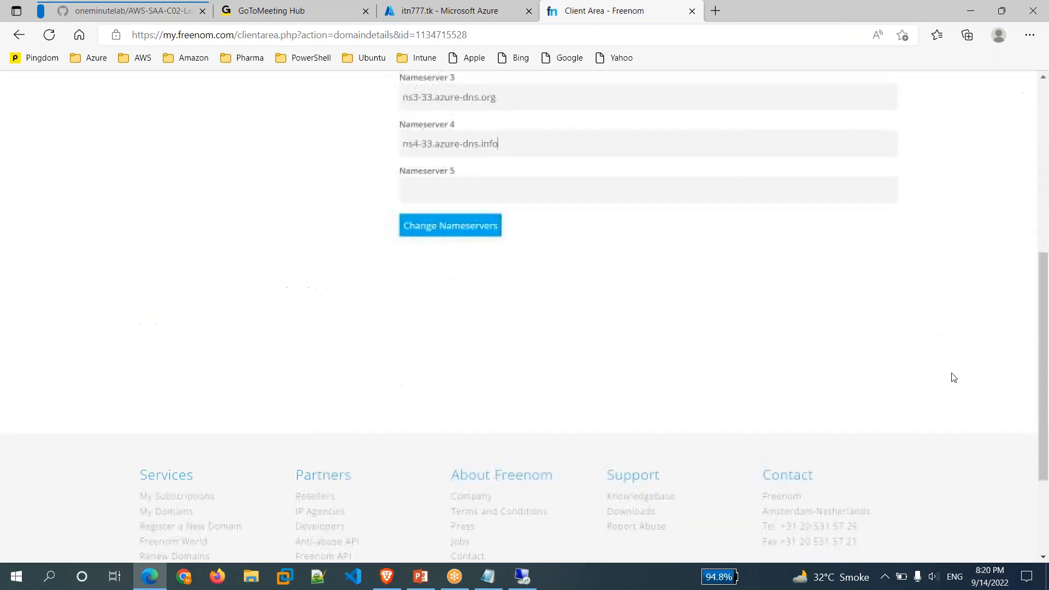
pyautogui.scroll(1, 954, 378)
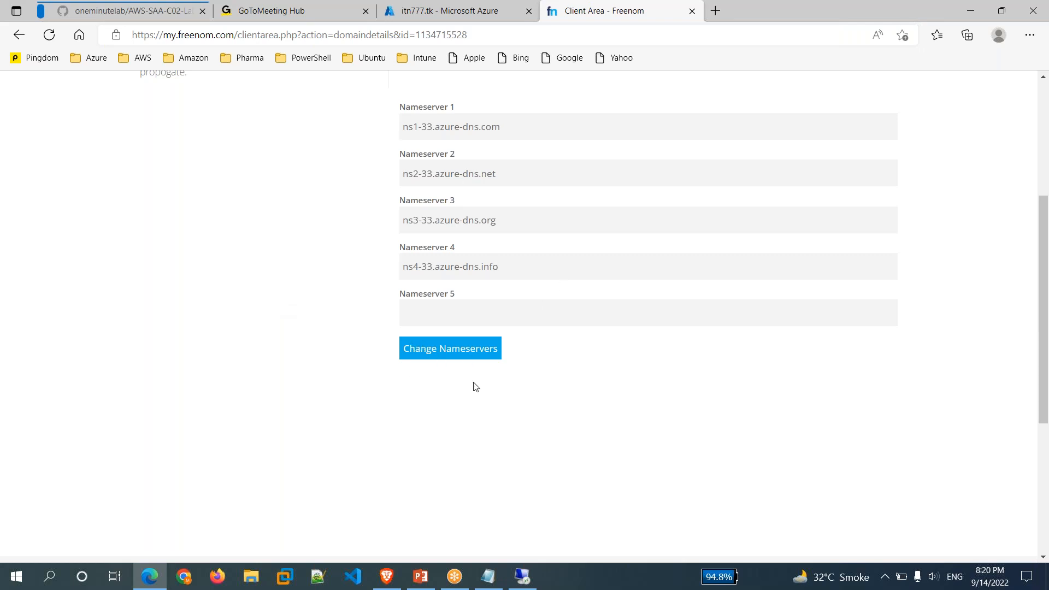
pyautogui.click(469, 355)
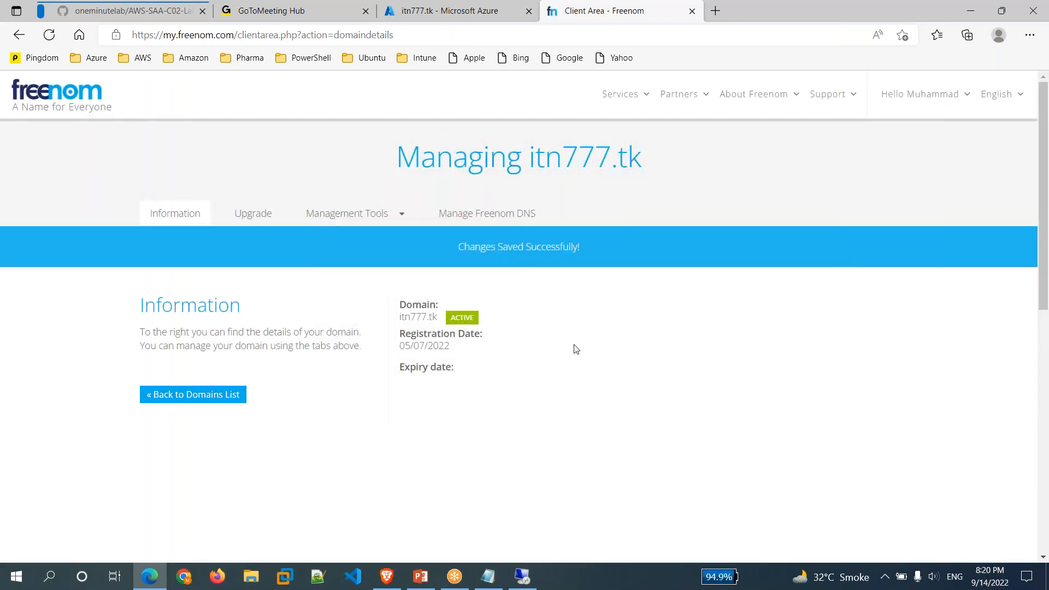
# Verify the four Azure nameservers under Freenom's Management Tools, then return to the itn777.tk zone.
pyautogui.click(339, 213)
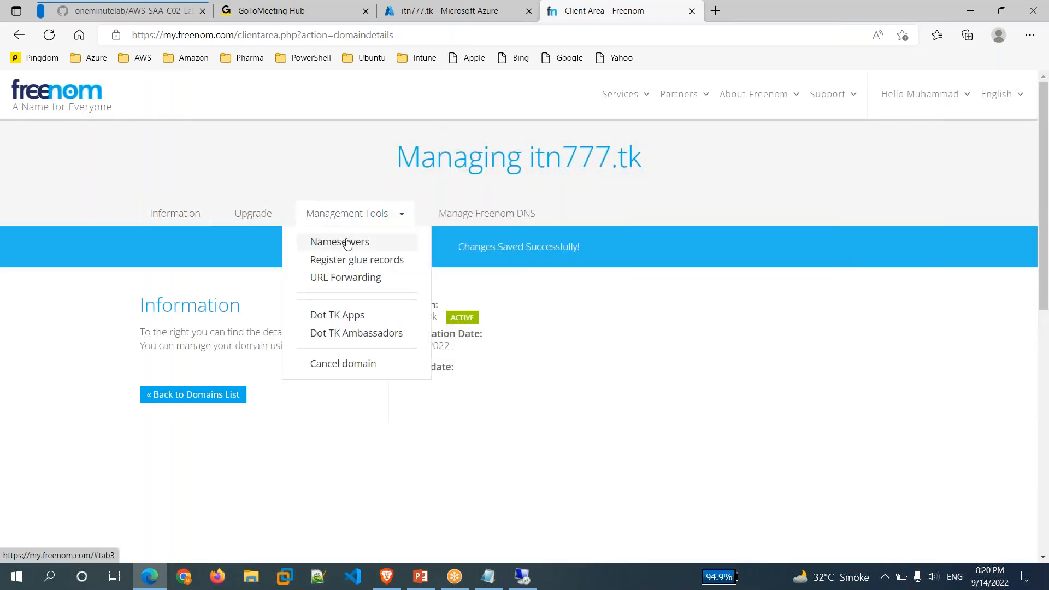
pyautogui.click(347, 243)
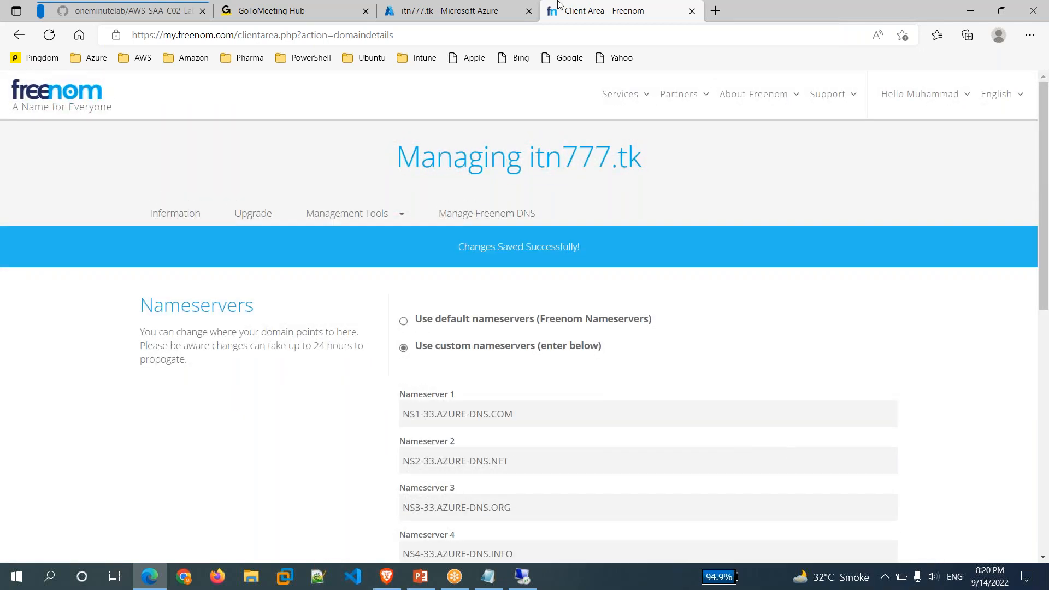
pyautogui.click(494, 12)
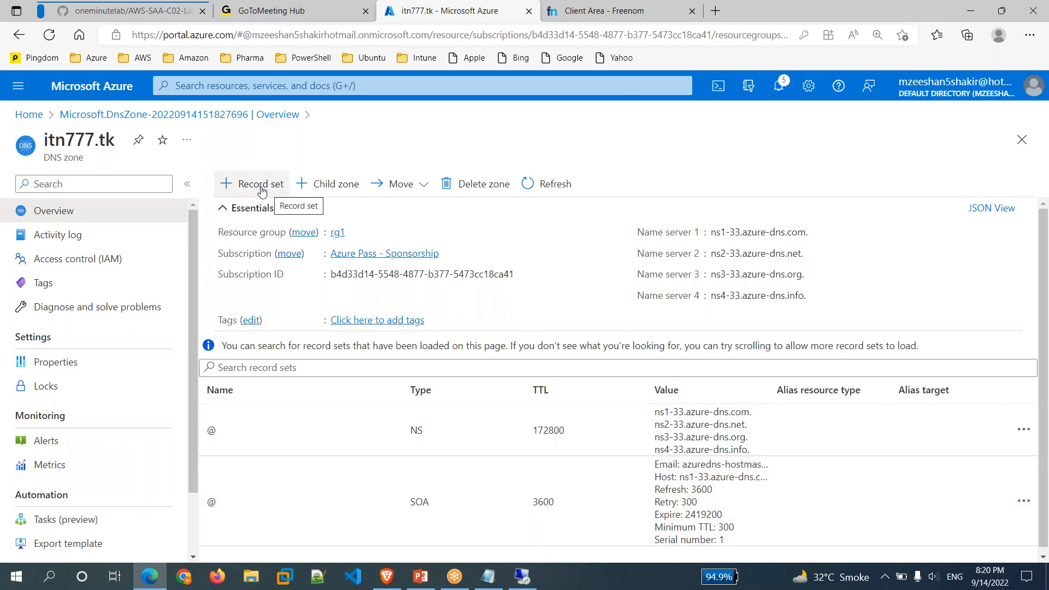
# Start a new record set for itn777.tk with its TTL unit set to Minutes.
pyautogui.click(252, 185)
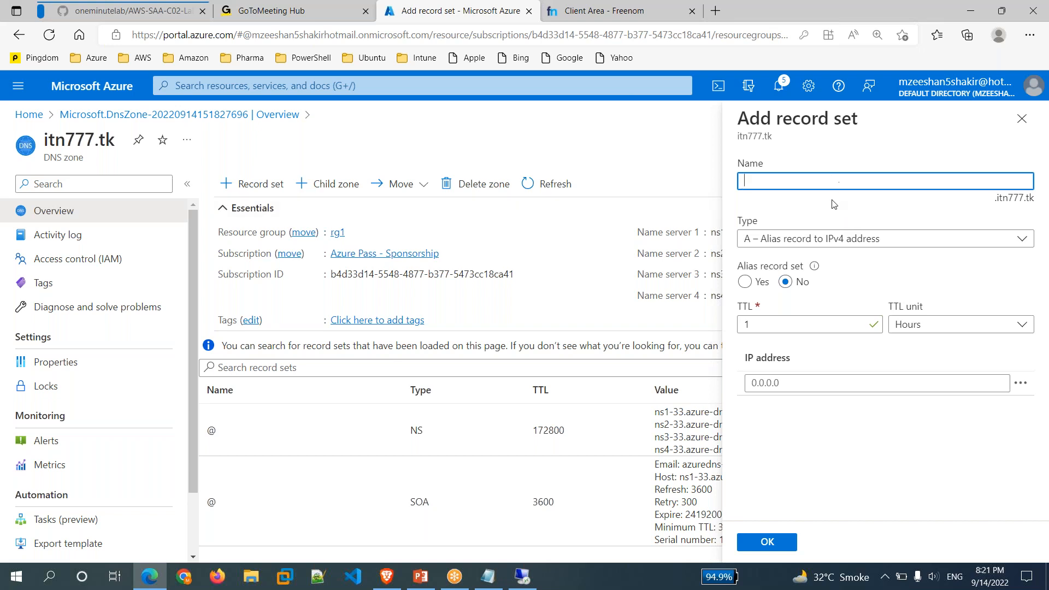
pyautogui.moveTo(1039, 199)
pyautogui.mouseDown()
pyautogui.moveTo(994, 198)
pyautogui.moveTo(1040, 206)
pyautogui.mouseUp()
pyautogui.click(795, 184)
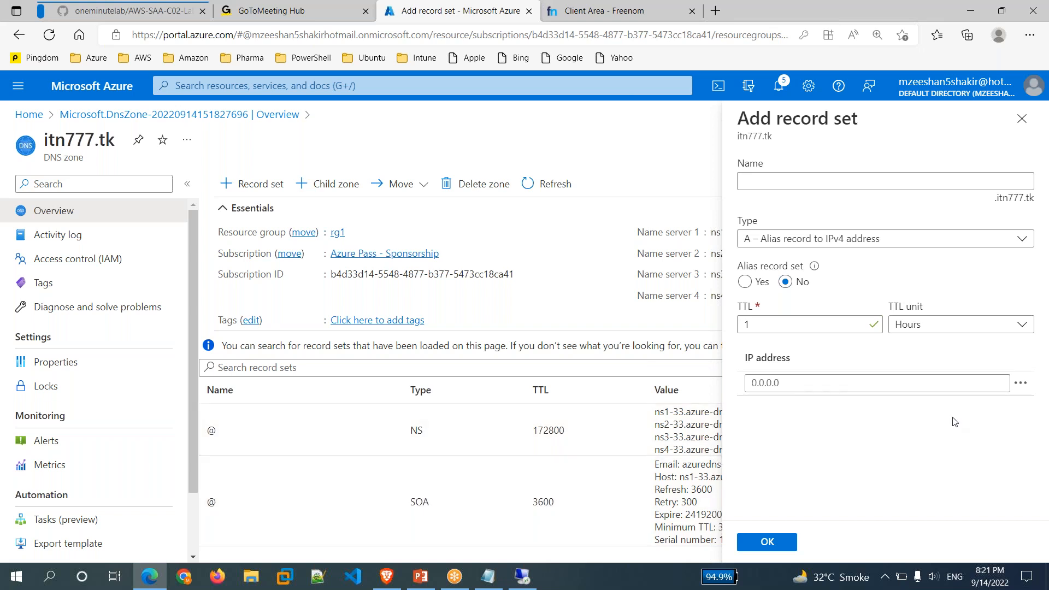
pyautogui.click(953, 329)
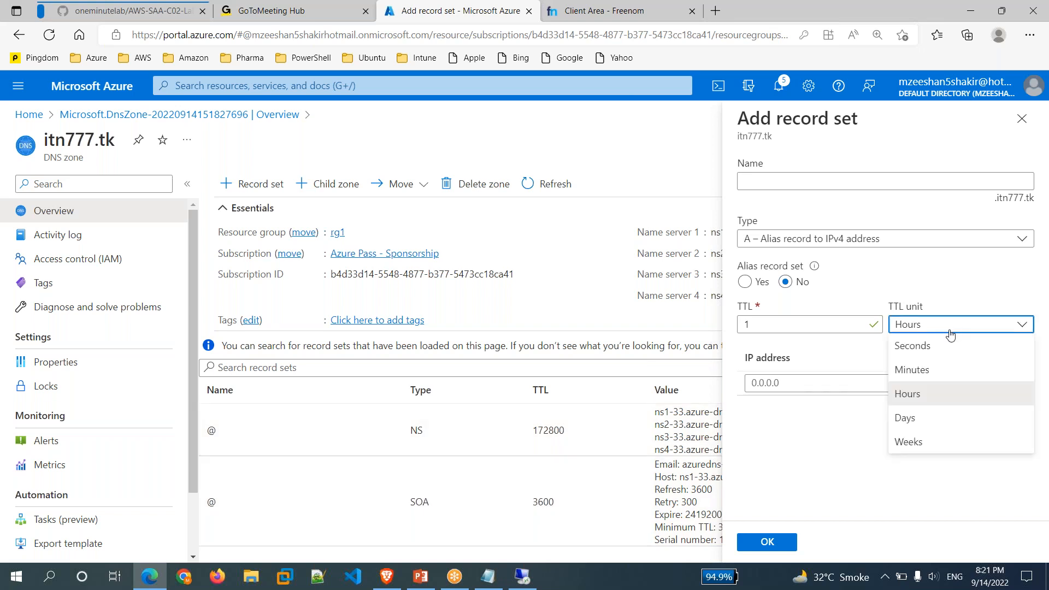
pyautogui.click(917, 371)
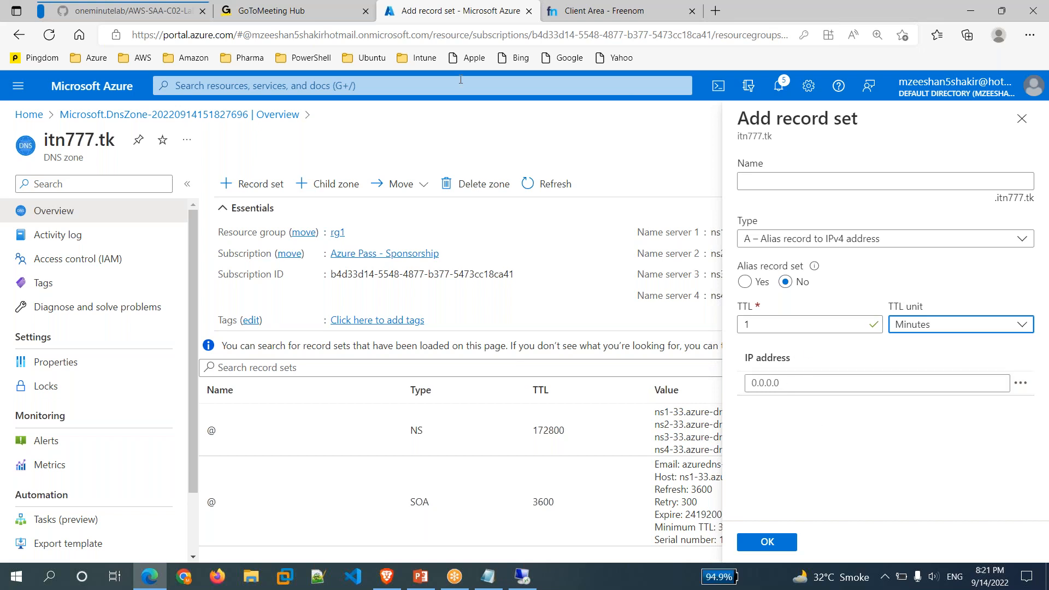
# Open the portal home in a new tab and go to the Virtual machines list.
pyautogui.middleClick(118, 89)
pyautogui.click(601, 12)
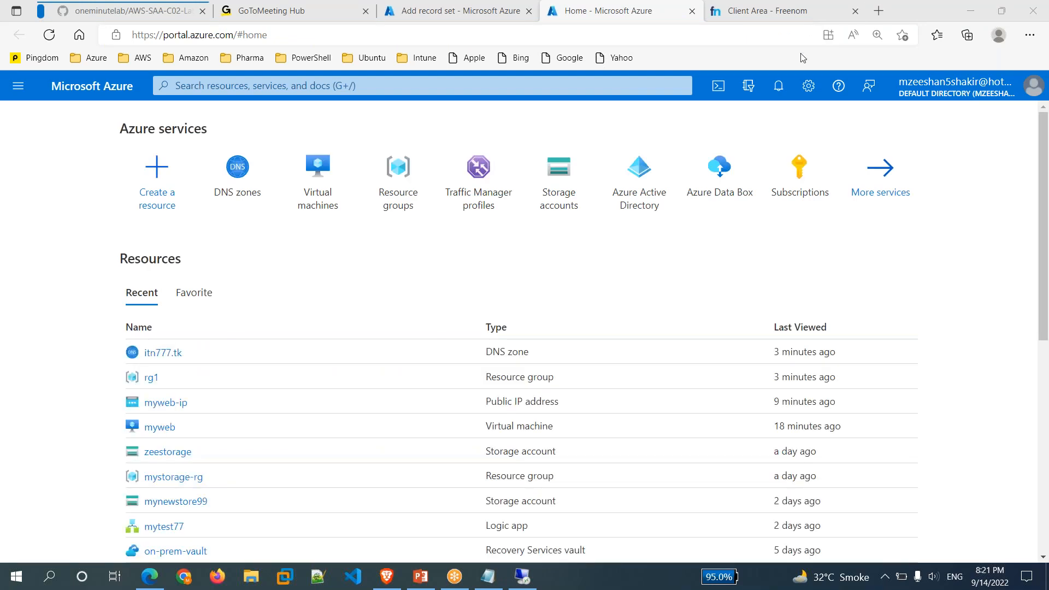
pyautogui.click(322, 187)
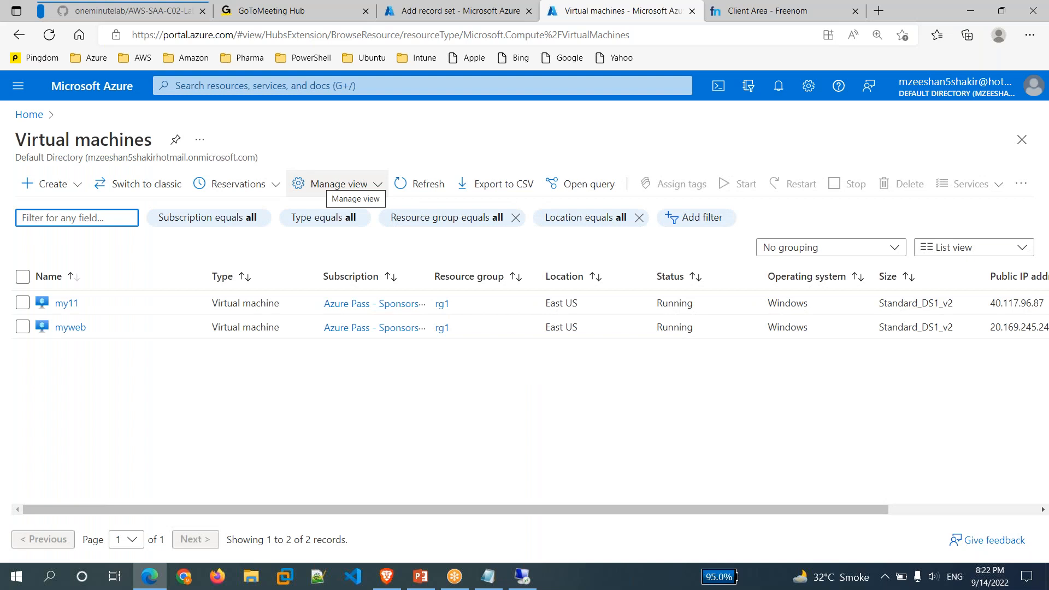
# Copy myweb's public IP 20.169.245.249 into the draft A record's IP address field.
pyautogui.click(69, 326)
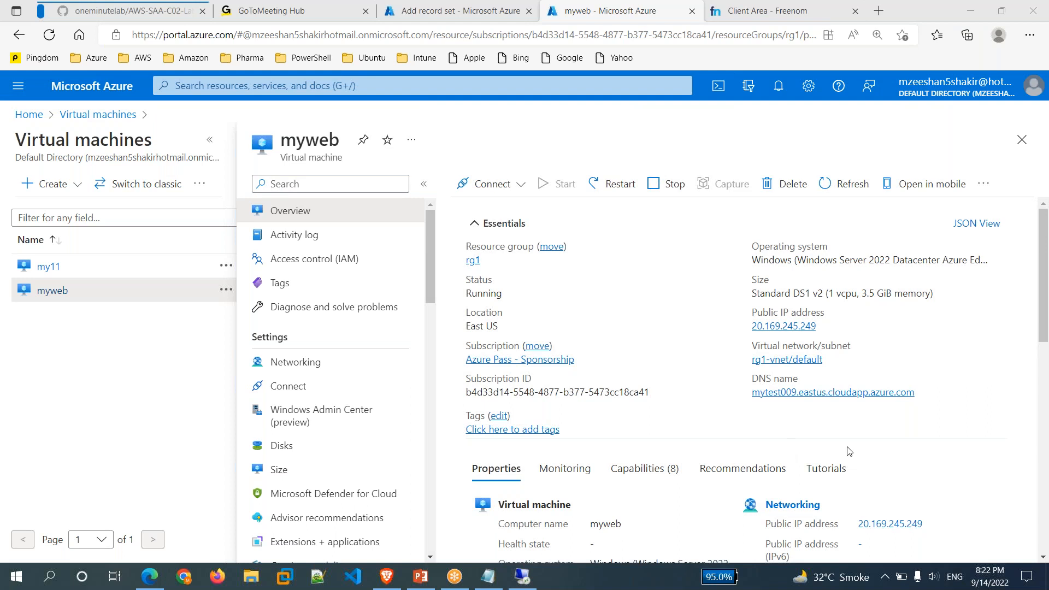
pyautogui.click(825, 327)
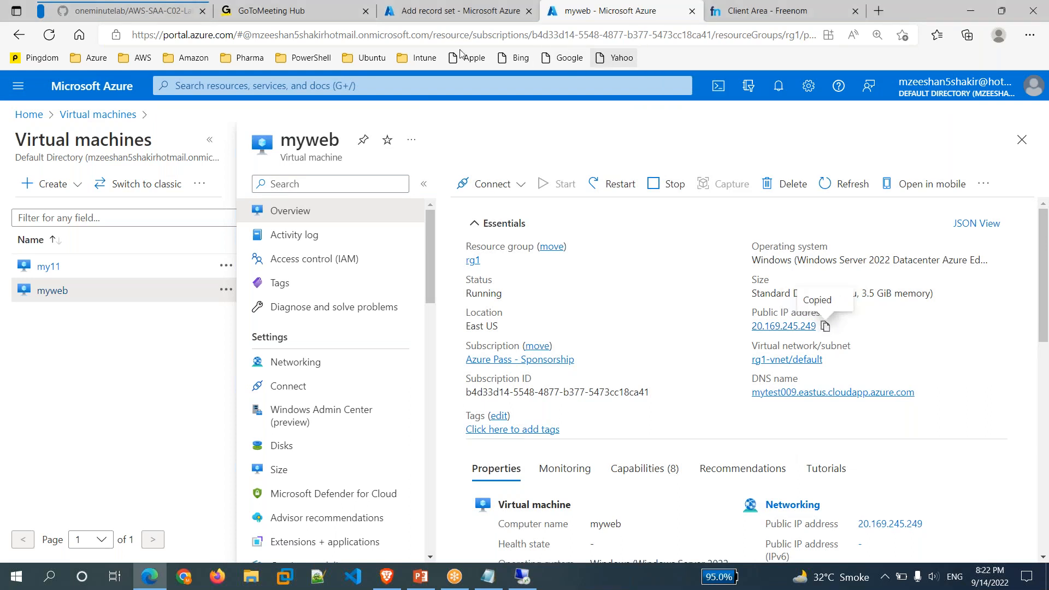
pyautogui.click(492, 12)
pyautogui.click(824, 383)
pyautogui.hotkey('ctrl', 'v')
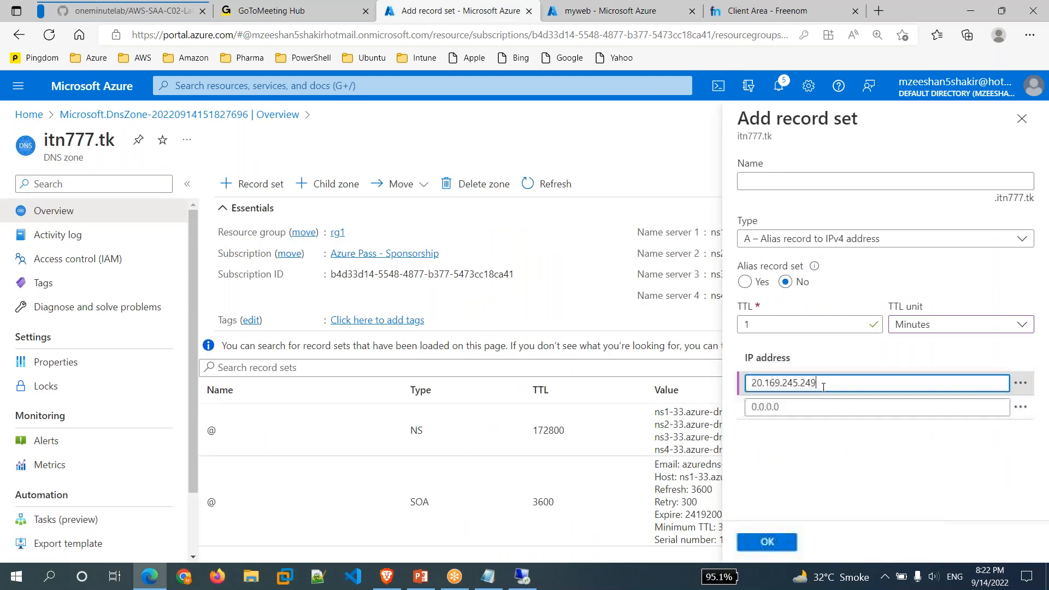
# Create the A record @ with TTL 60 pointing to 20.169.245.249, then open a new browser tab.
pyautogui.click(848, 488)
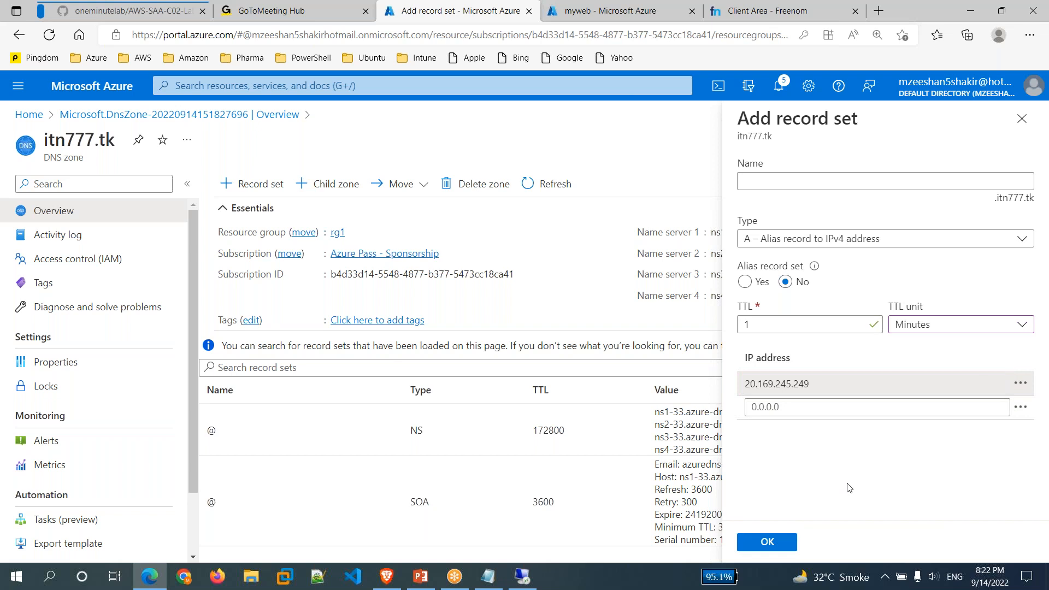
pyautogui.click(768, 542)
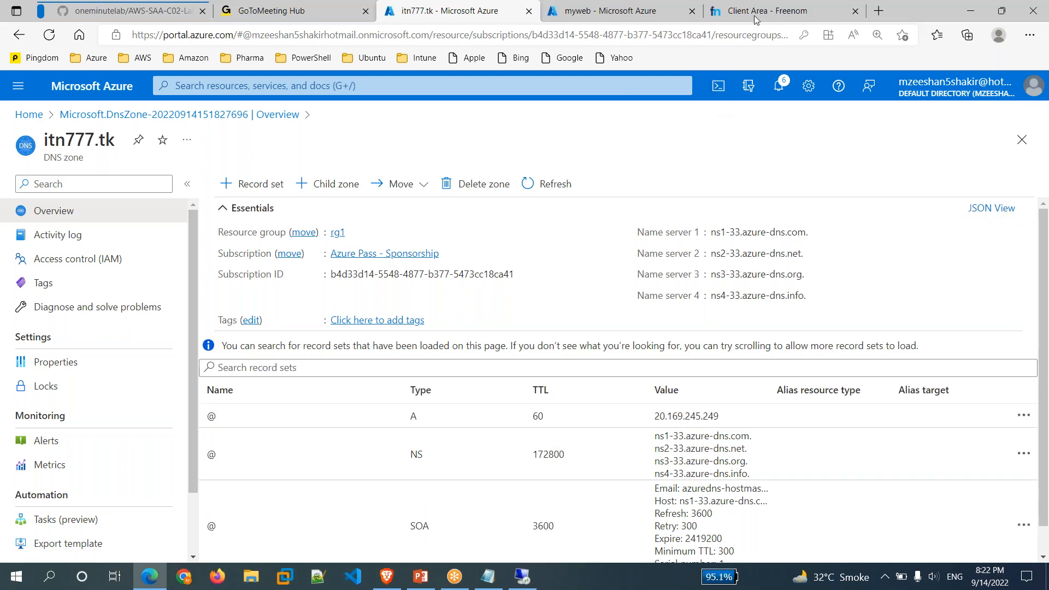
pyautogui.click(878, 12)
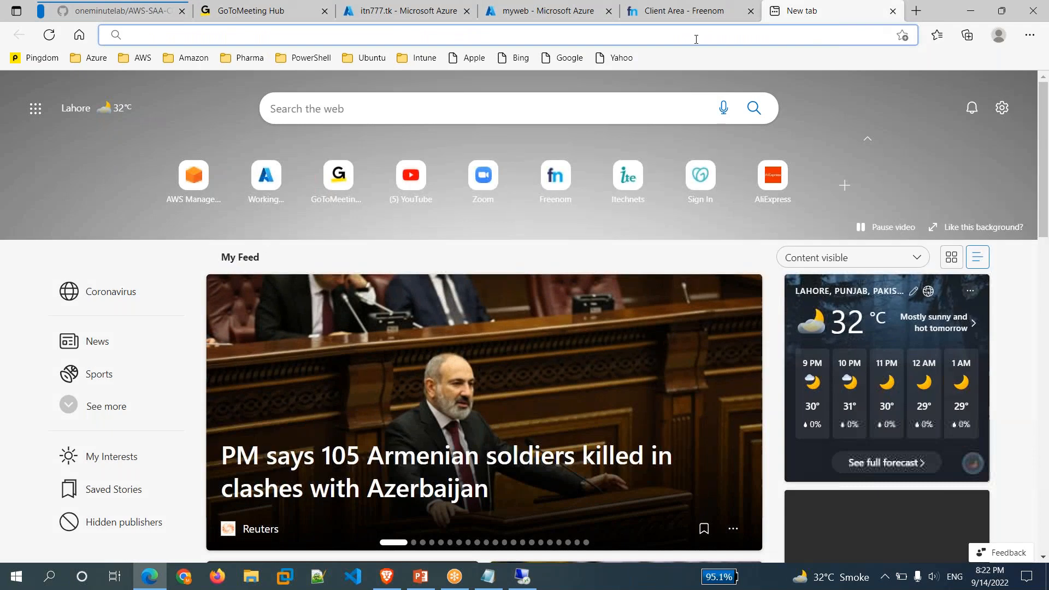
# Browse to itn777.tk and reload twice, then return to the myweb VM page.
pyautogui.write('itn777')
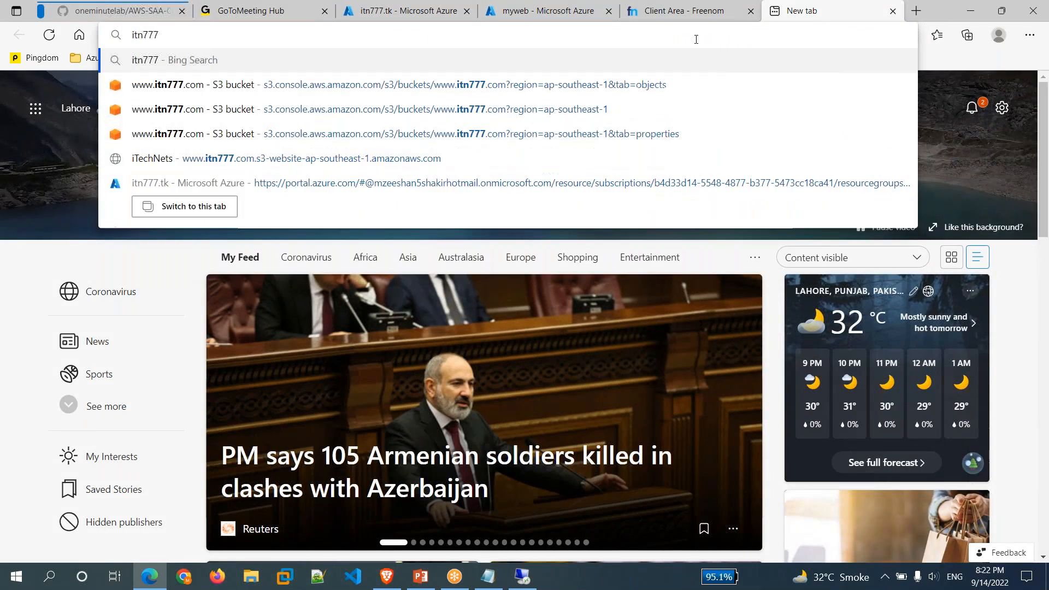
pyautogui.write('.tk')
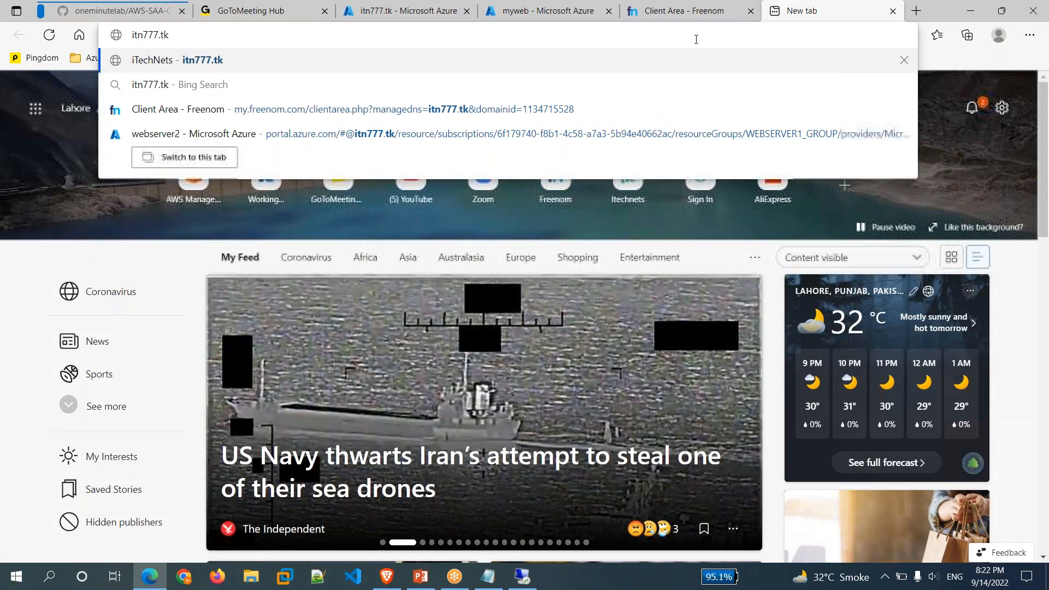
pyautogui.press('Return')
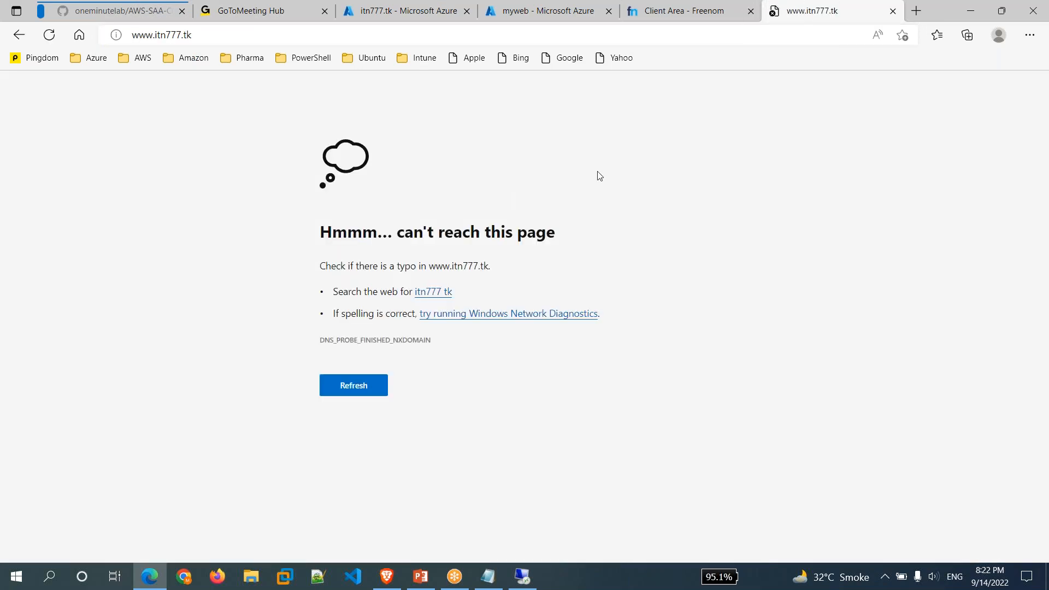
pyautogui.click(49, 35)
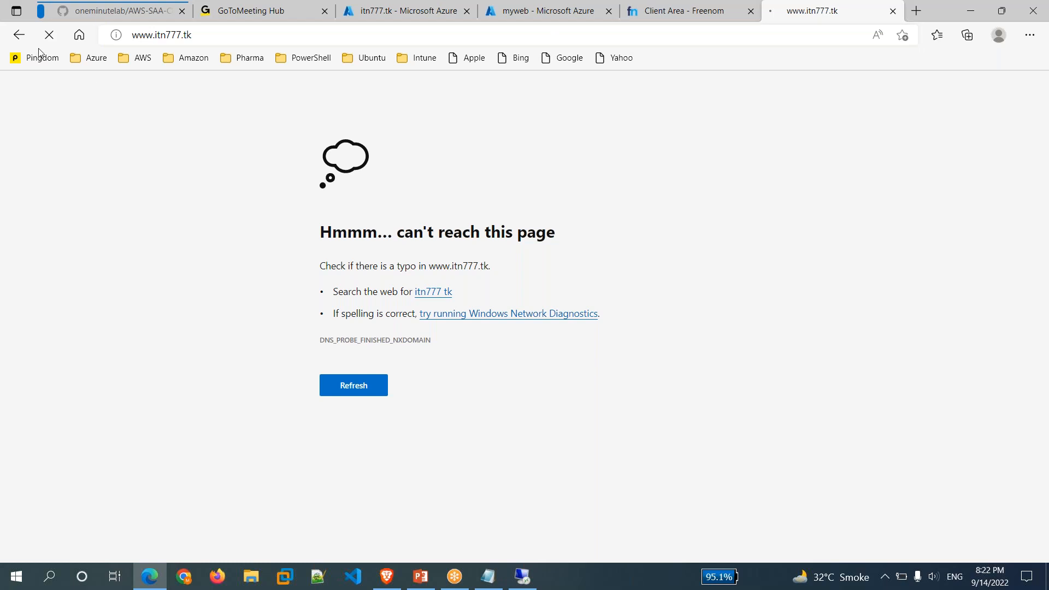
pyautogui.click(49, 35)
pyautogui.click(574, 11)
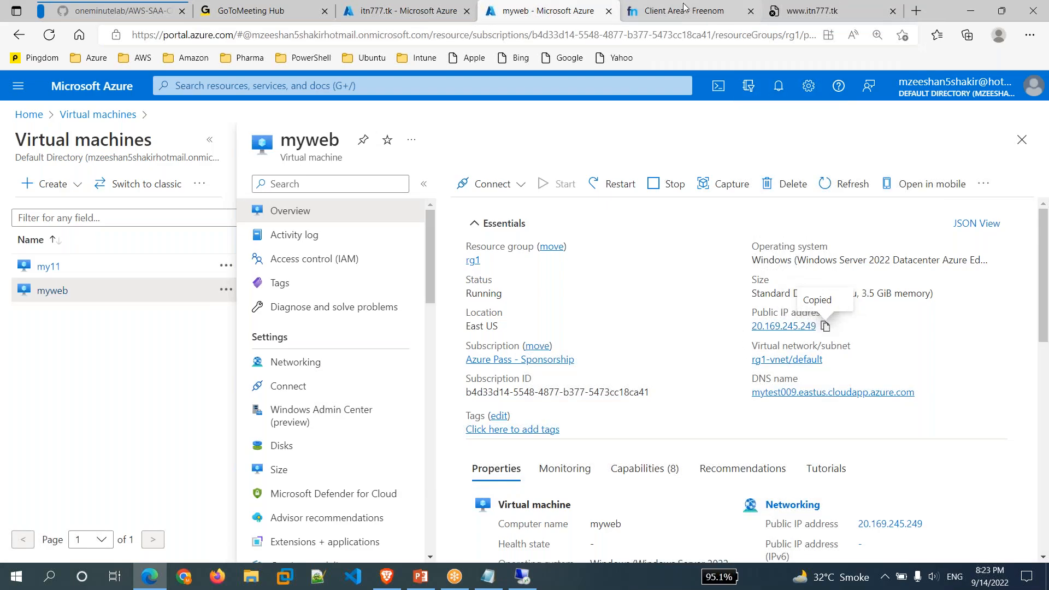
pyautogui.click(684, 10)
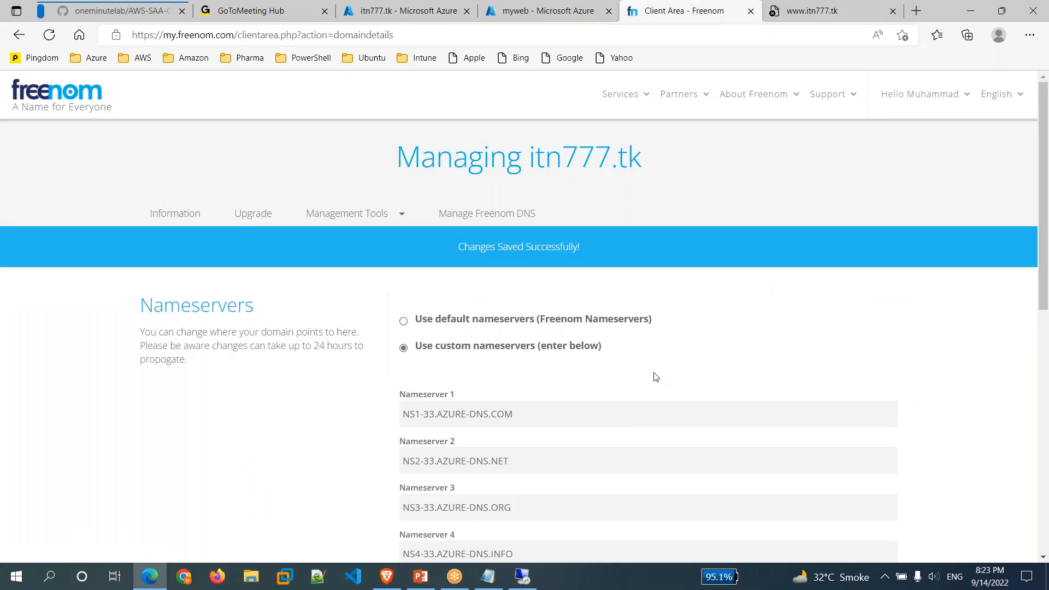
pyautogui.scroll(-5, 656, 375)
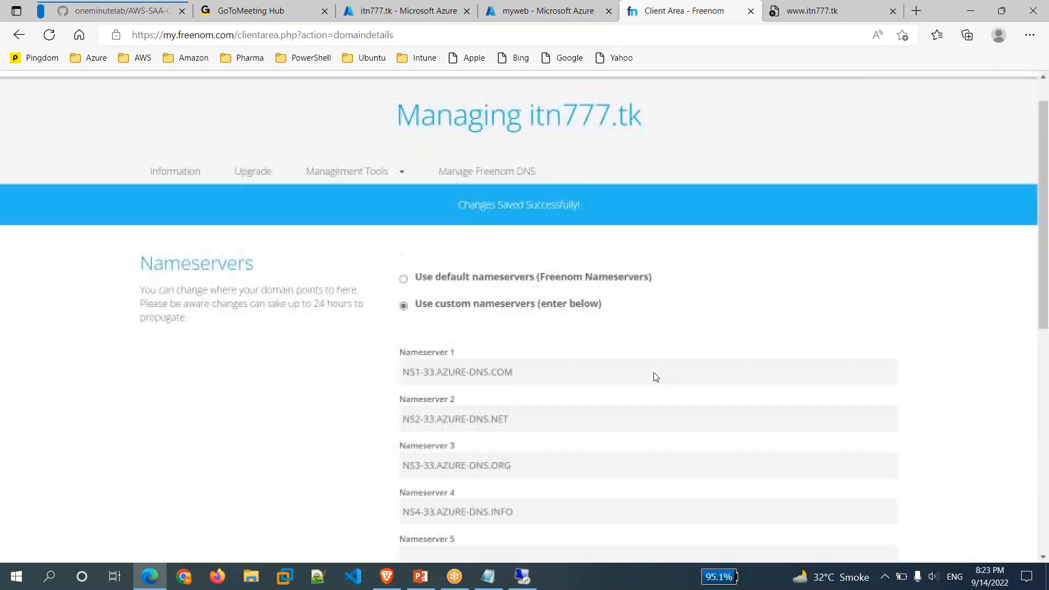
pyautogui.click(803, 8)
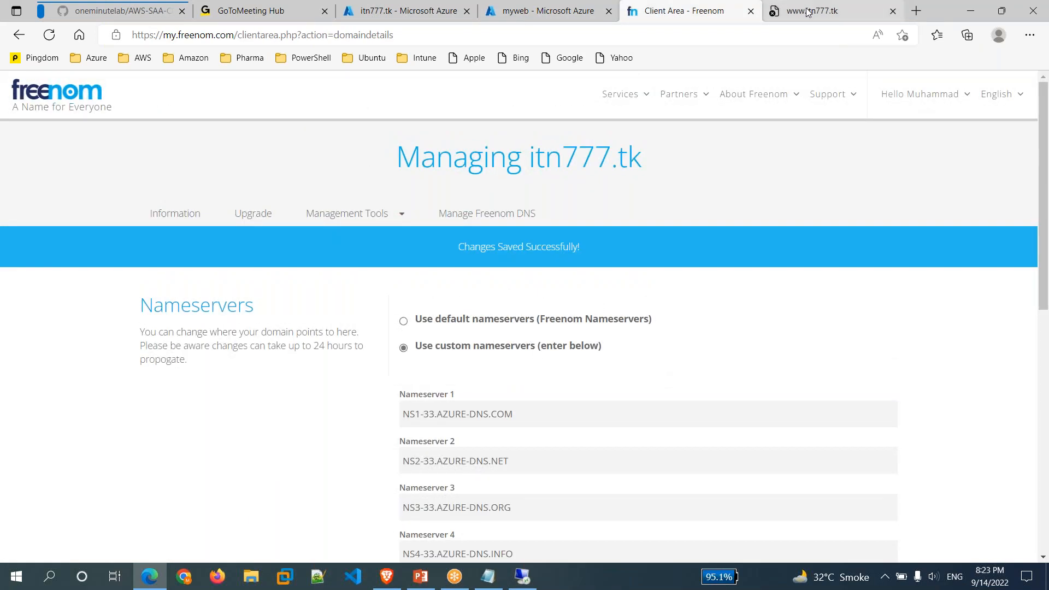
pyautogui.click(52, 40)
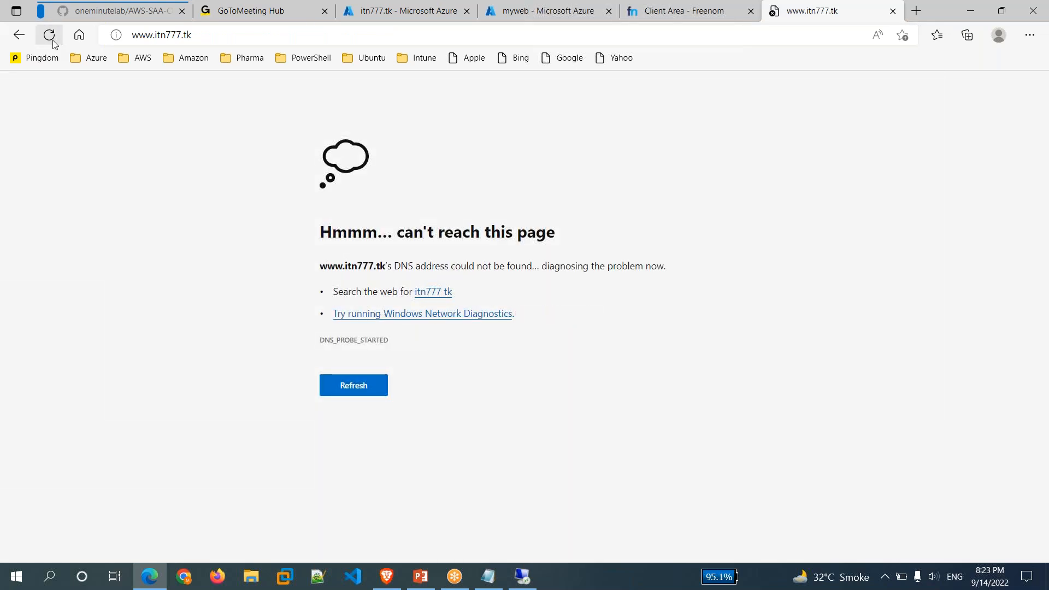
pyautogui.click(54, 41)
pyautogui.click(53, 40)
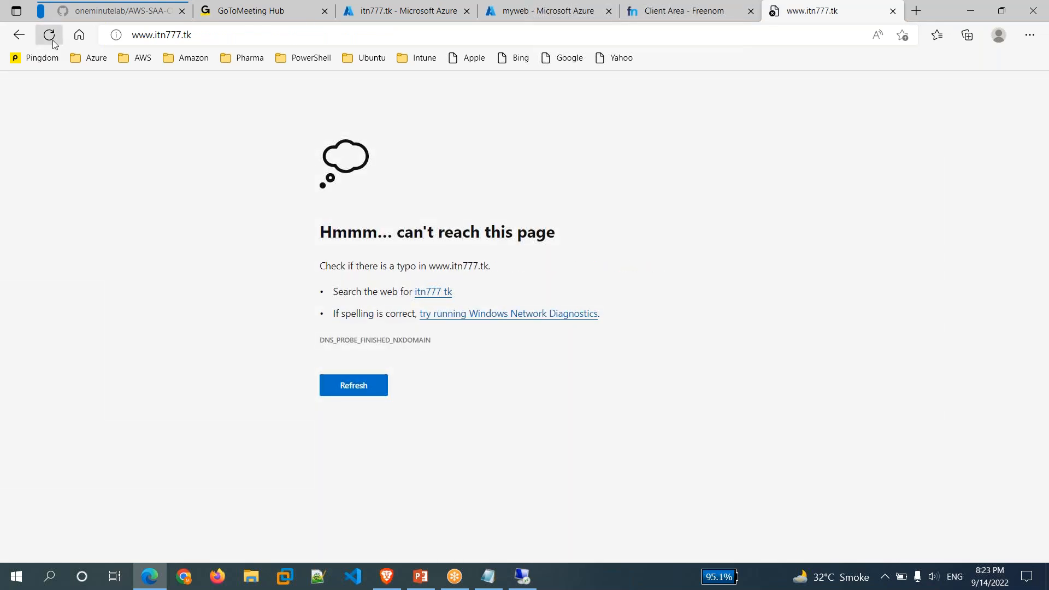
pyautogui.click(52, 40)
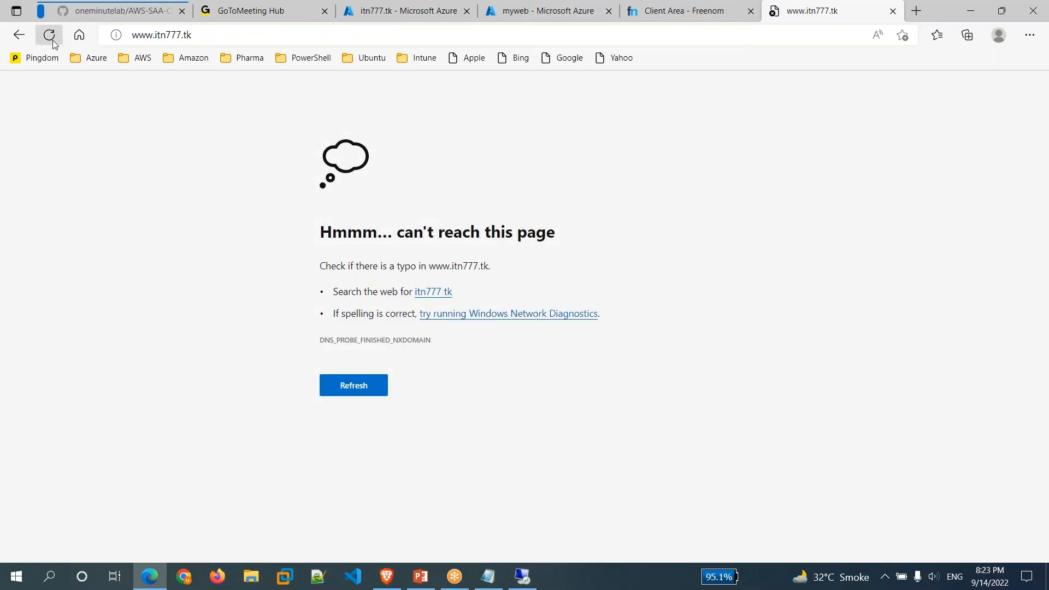
# Compare the myweb VM with the DNS zone records, then open myweb-ip from its DNS name.
pyautogui.click(565, 16)
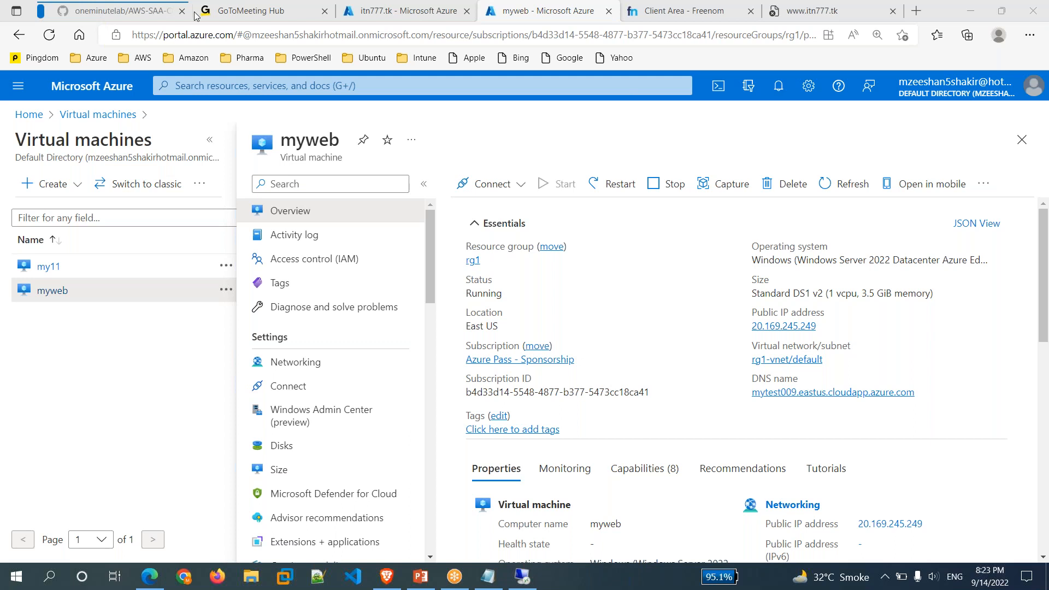
pyautogui.click(449, 22)
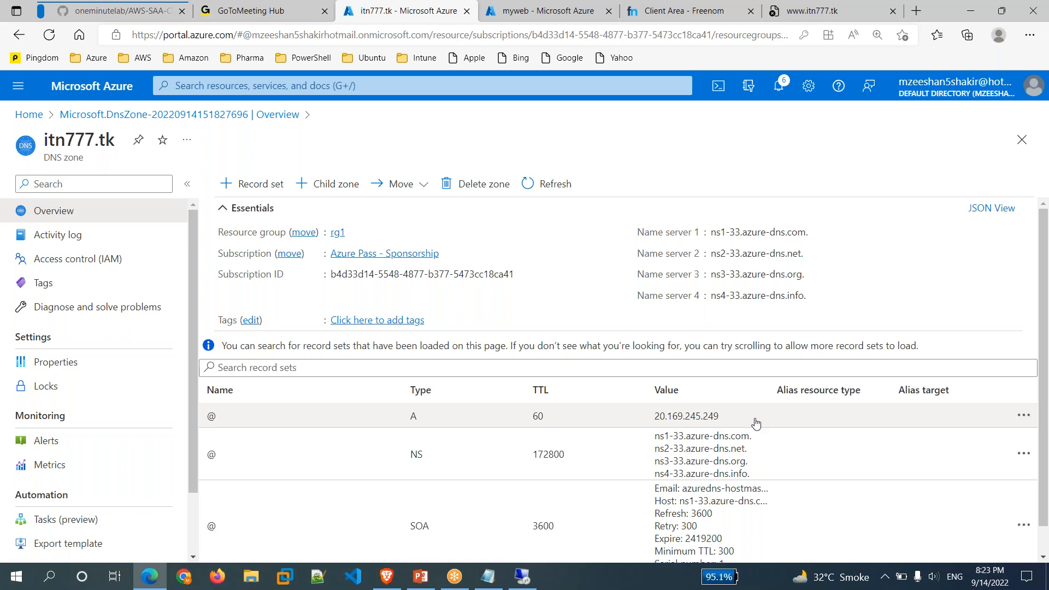
pyautogui.click(850, 12)
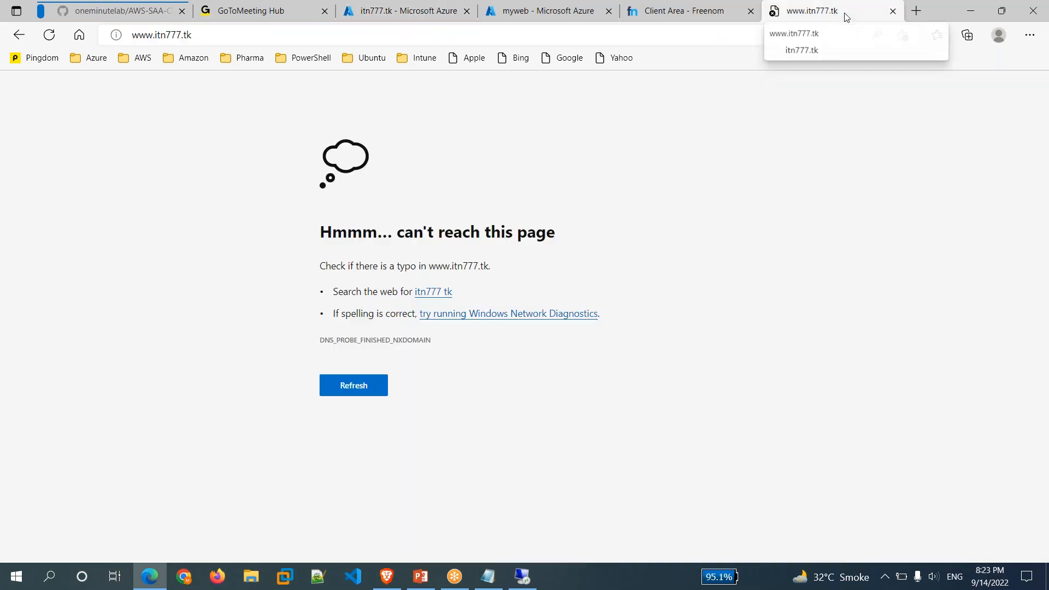
pyautogui.click(528, 11)
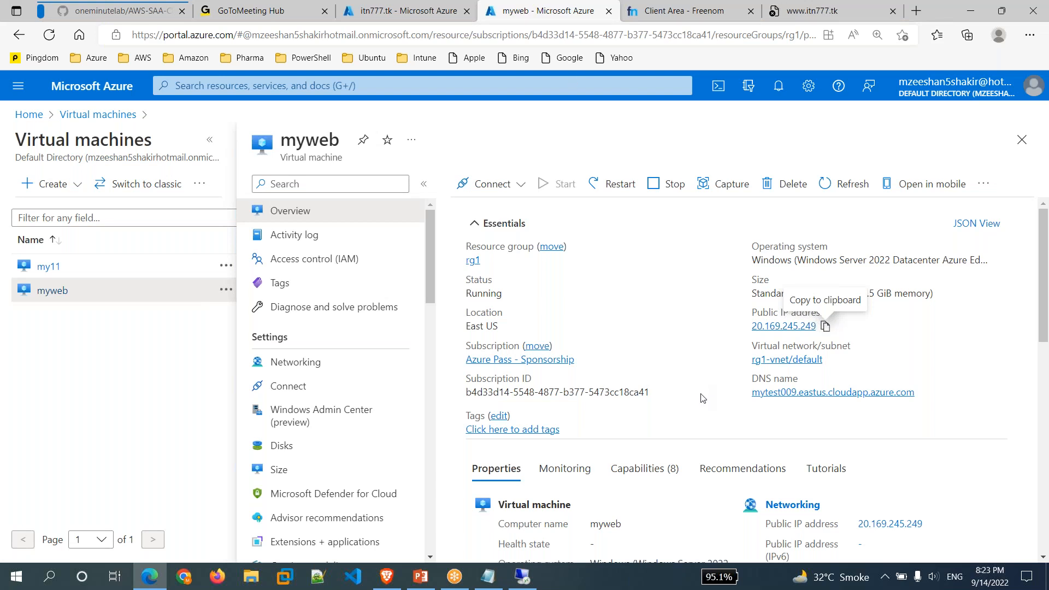
pyautogui.click(451, 16)
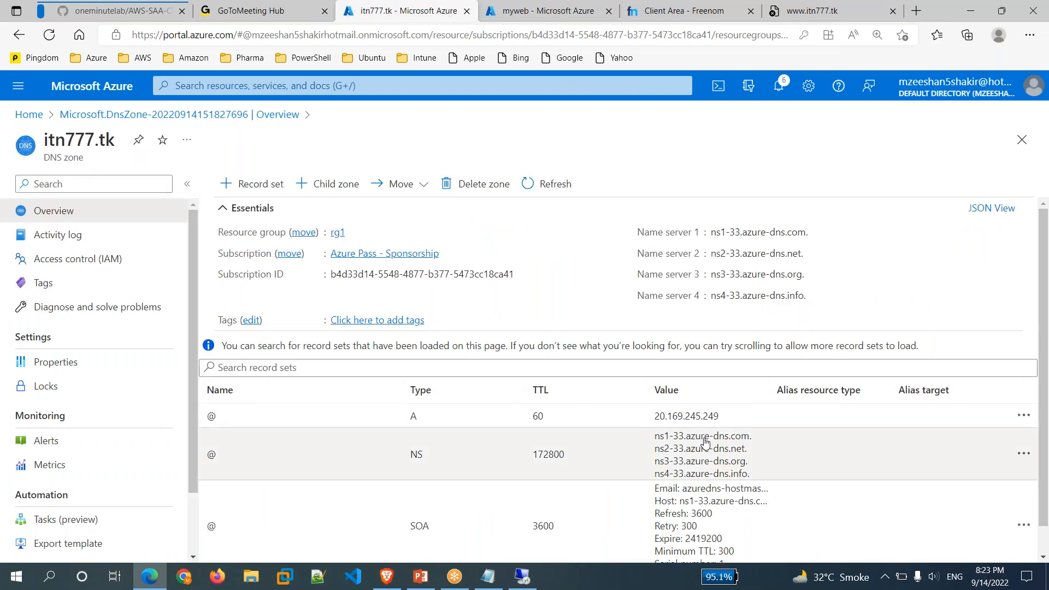
pyautogui.click(553, 18)
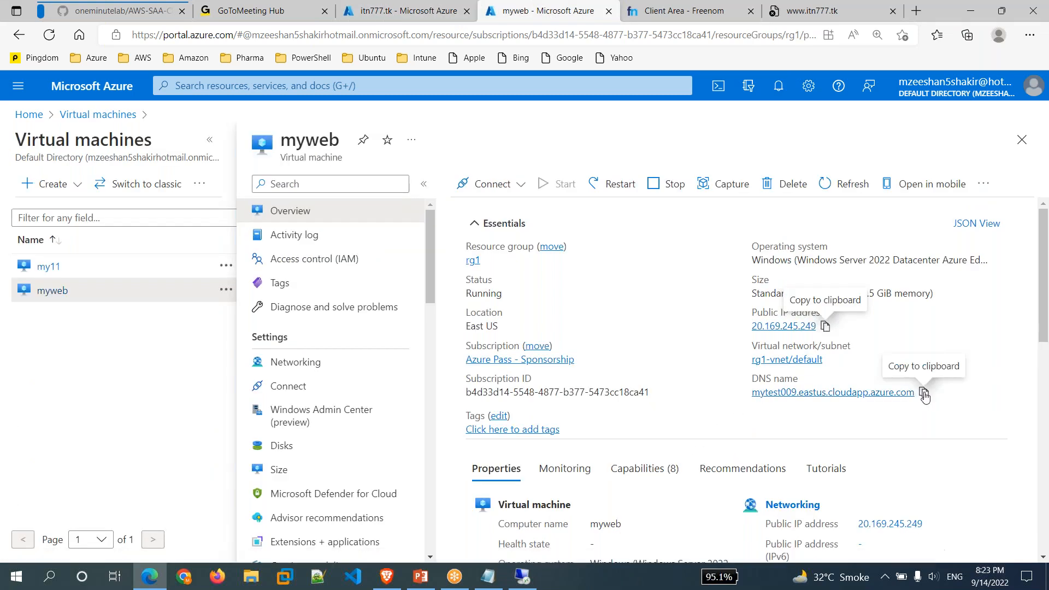
pyautogui.click(796, 394)
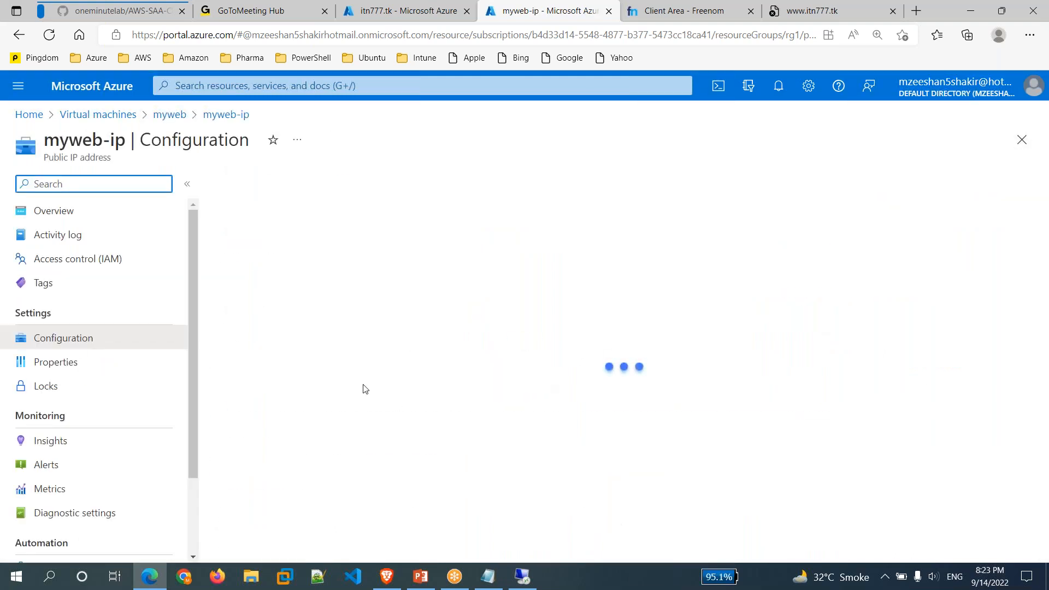
# Clear the mytest009 DNS name label on myweb-ip and save.
pyautogui.doubleClick(374, 368)
pyautogui.press('BackSpace')
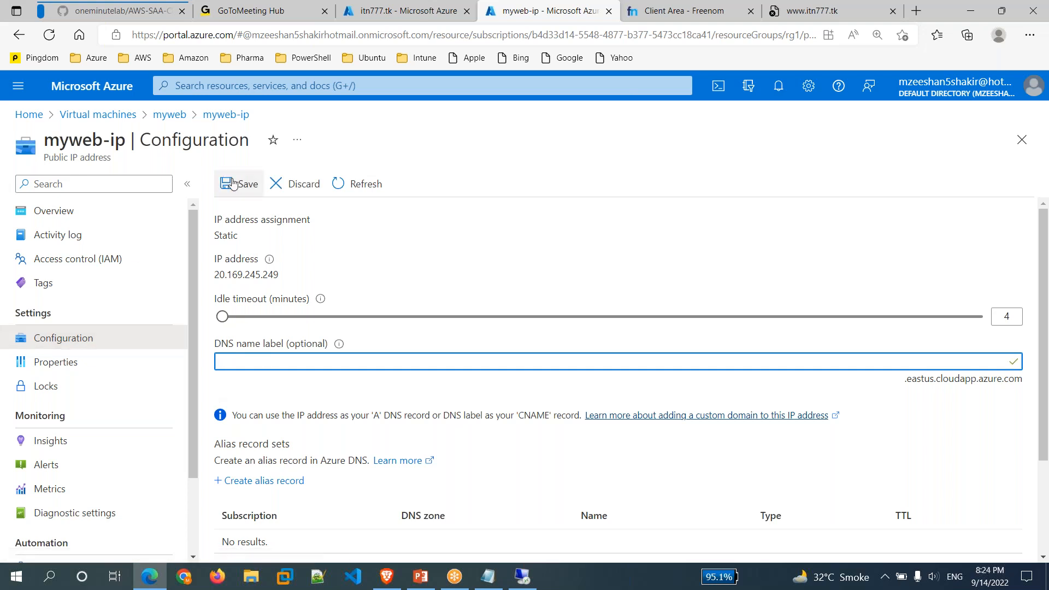
pyautogui.click(242, 184)
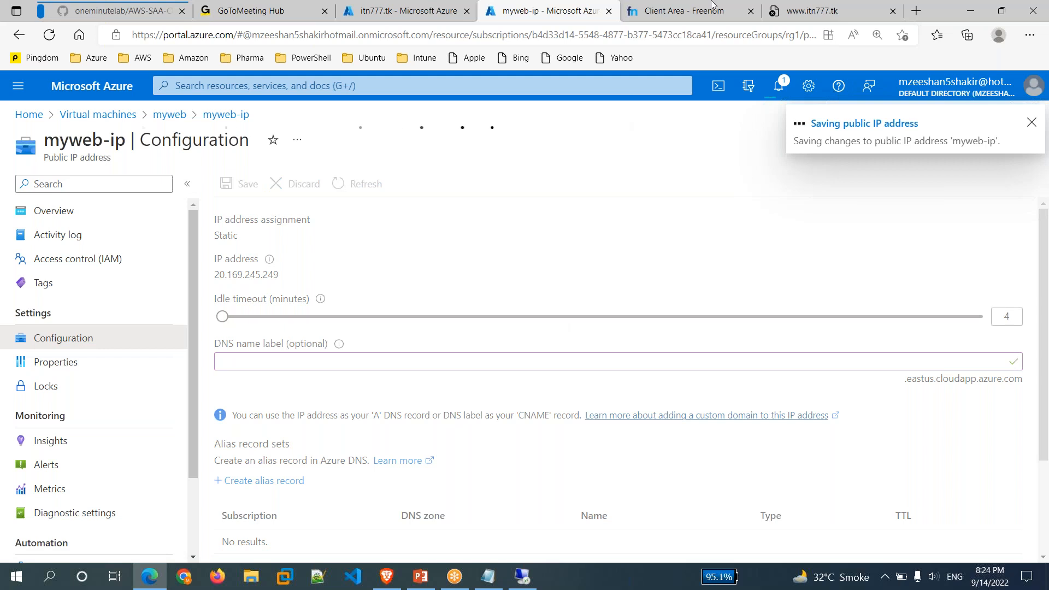
pyautogui.click(791, 11)
pyautogui.click(54, 41)
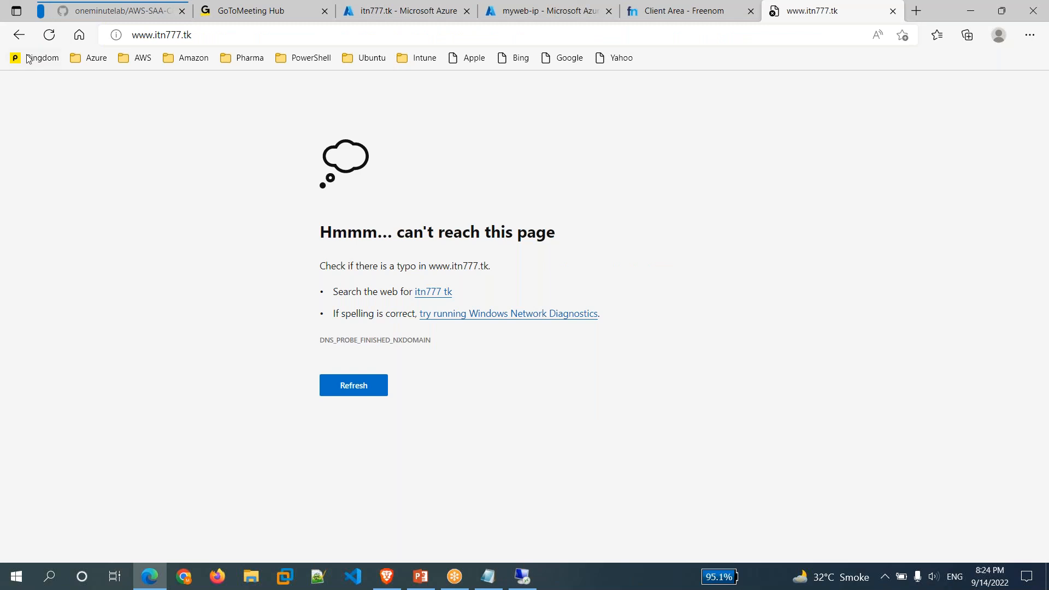
pyautogui.click(50, 35)
pyautogui.click(52, 40)
pyautogui.click(52, 40)
pyautogui.click(448, 13)
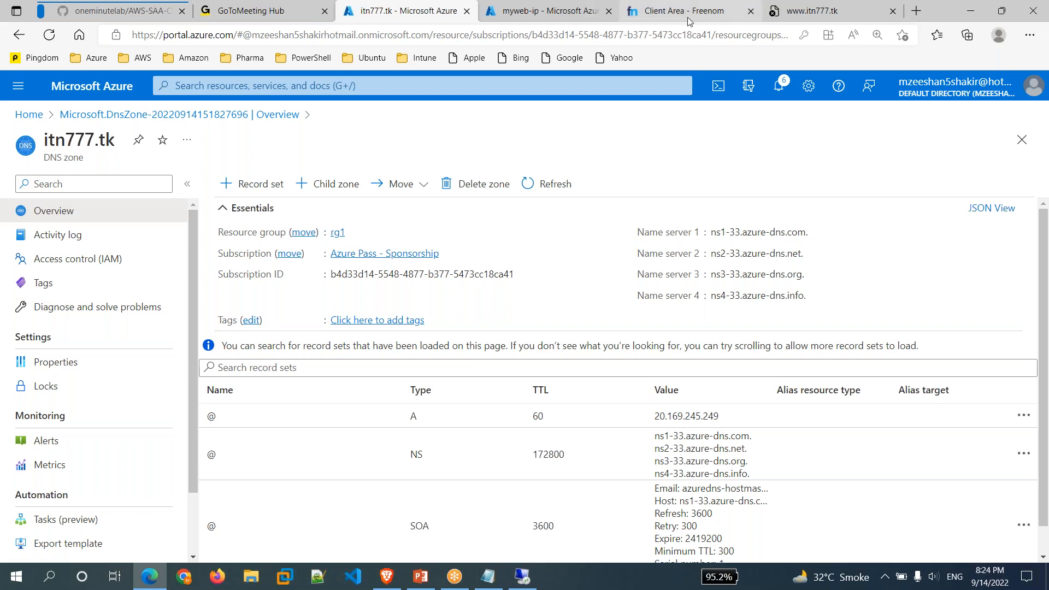
pyautogui.click(840, 13)
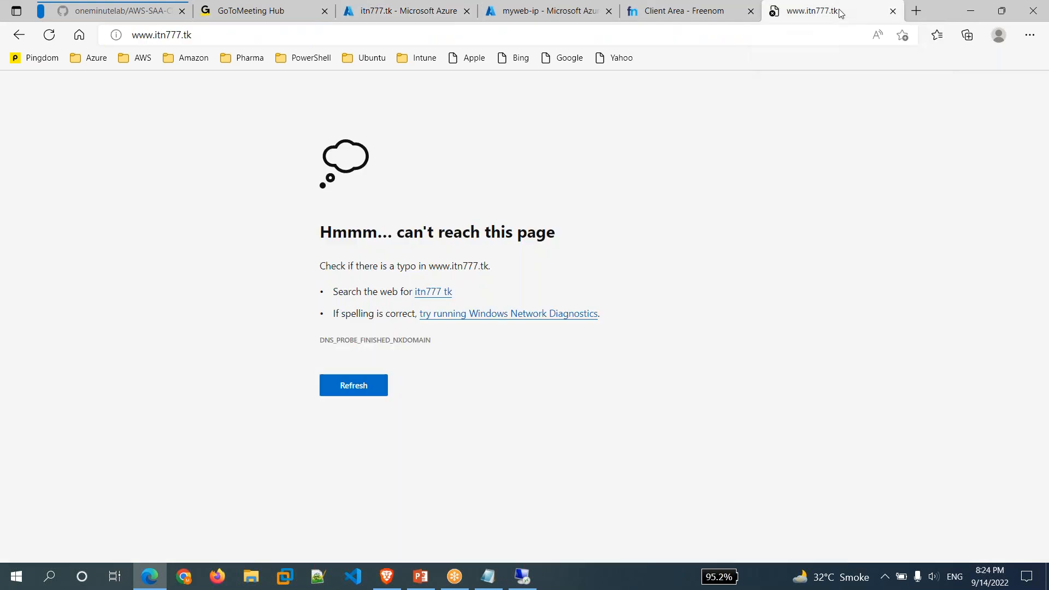
pyautogui.click(49, 35)
pyautogui.click(49, 34)
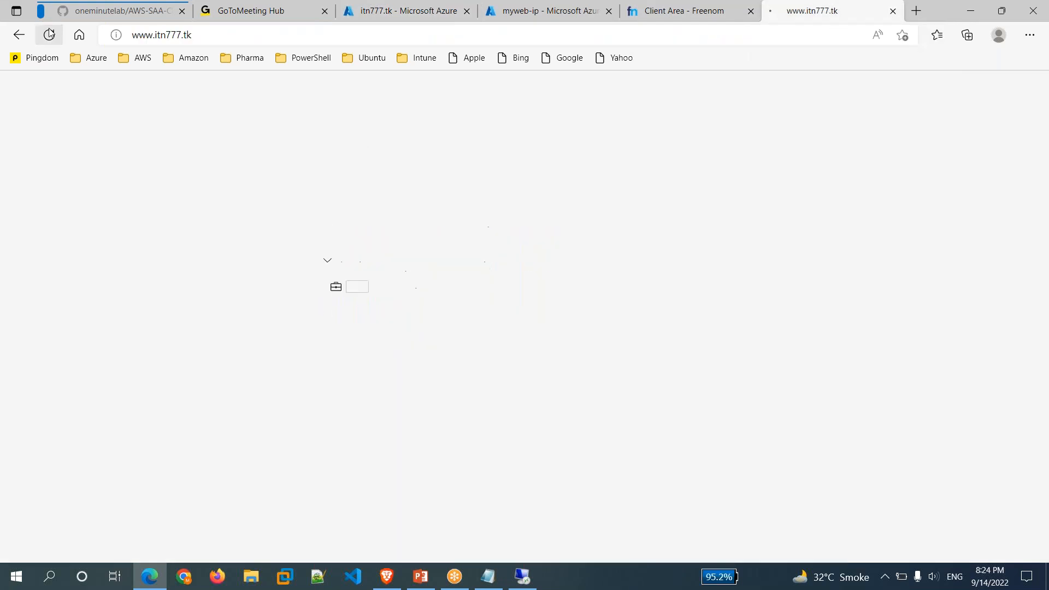
pyautogui.click(49, 34)
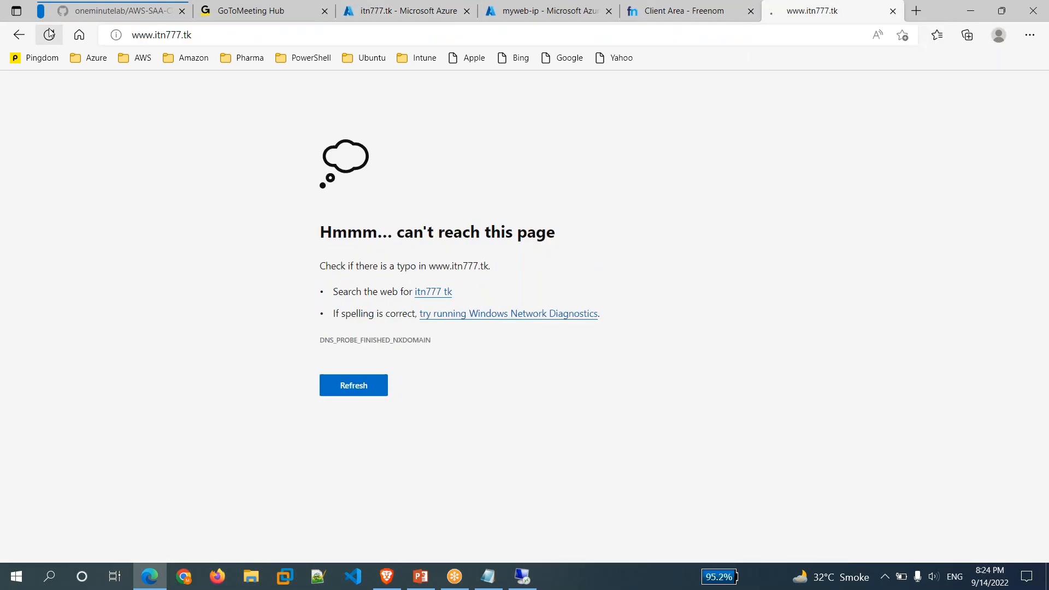
pyautogui.click(49, 35)
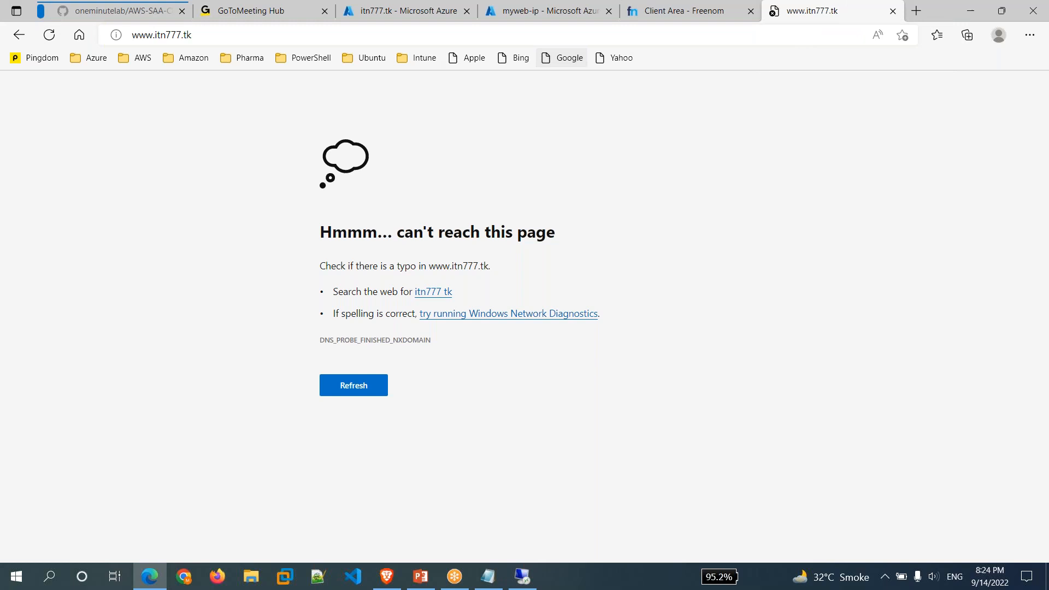
pyautogui.click(450, 19)
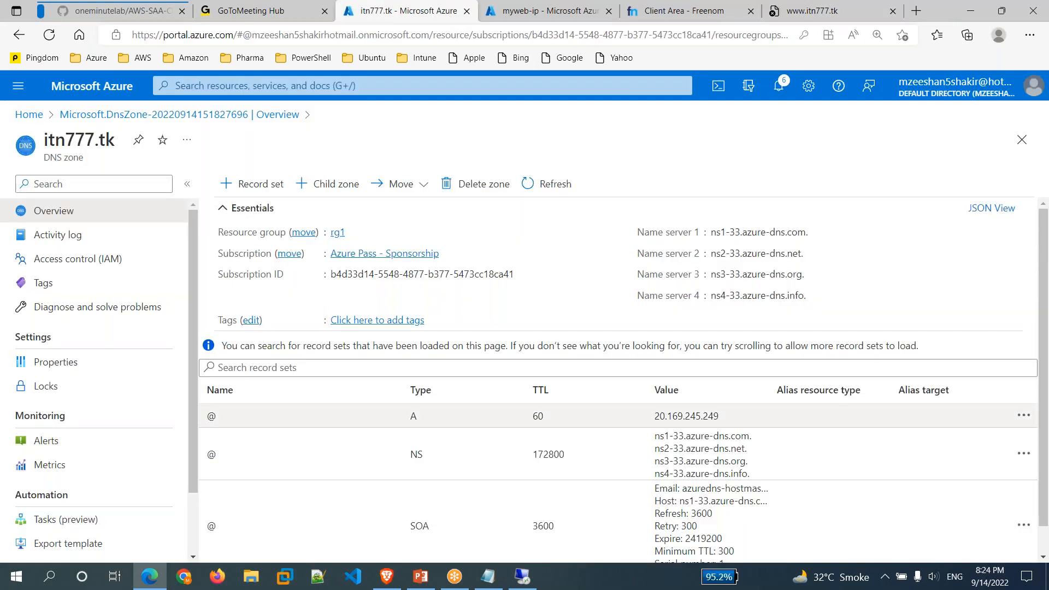
pyautogui.scroll(-1, 661, 473)
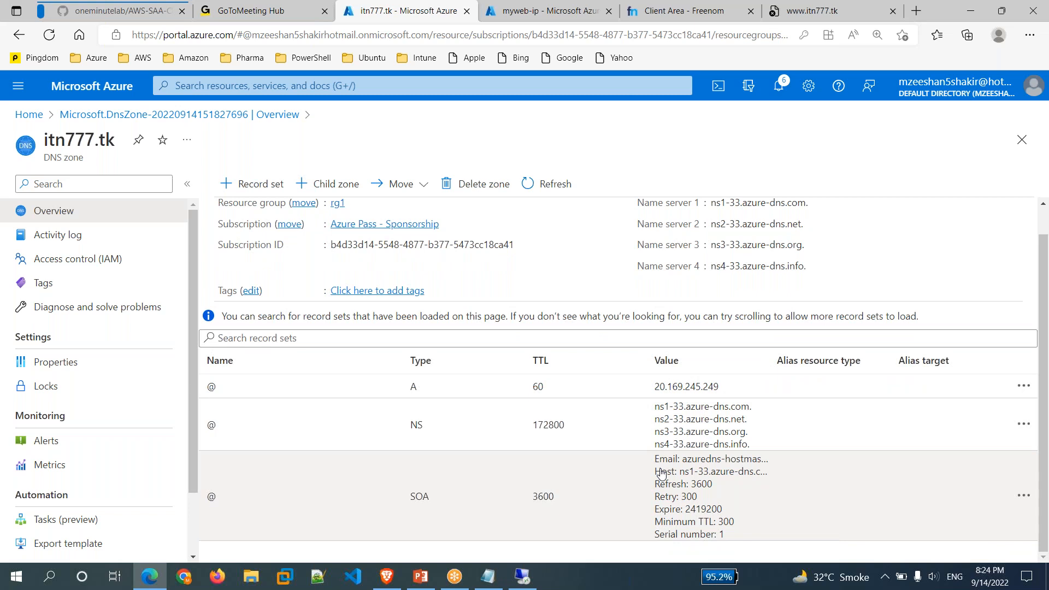
pyautogui.scroll(1, 662, 474)
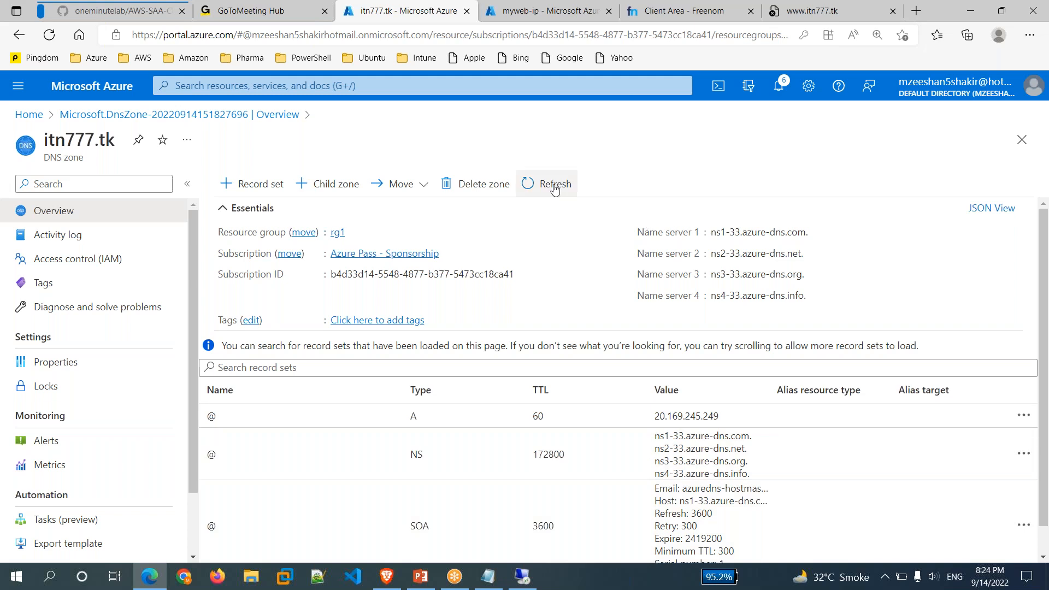
pyautogui.click(555, 189)
pyautogui.click(790, 12)
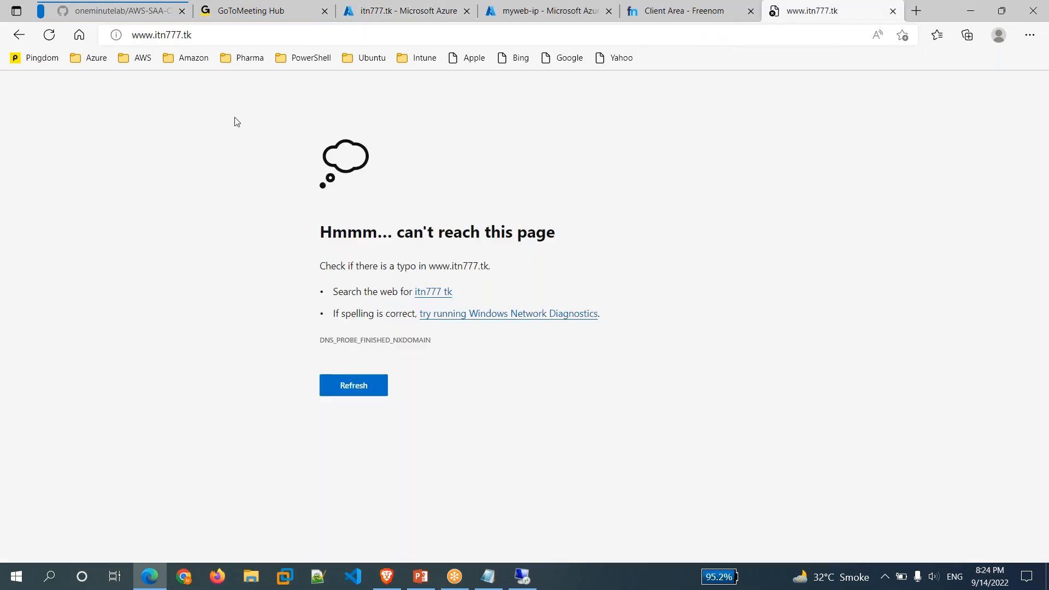
pyautogui.click(50, 36)
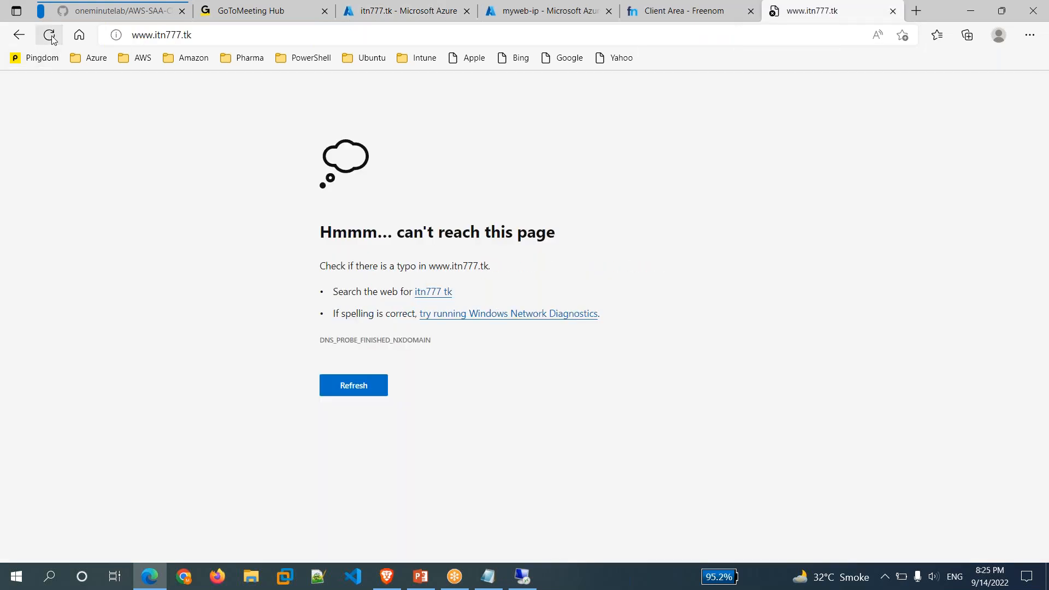
pyautogui.click(51, 37)
pyautogui.click(52, 40)
pyautogui.click(52, 39)
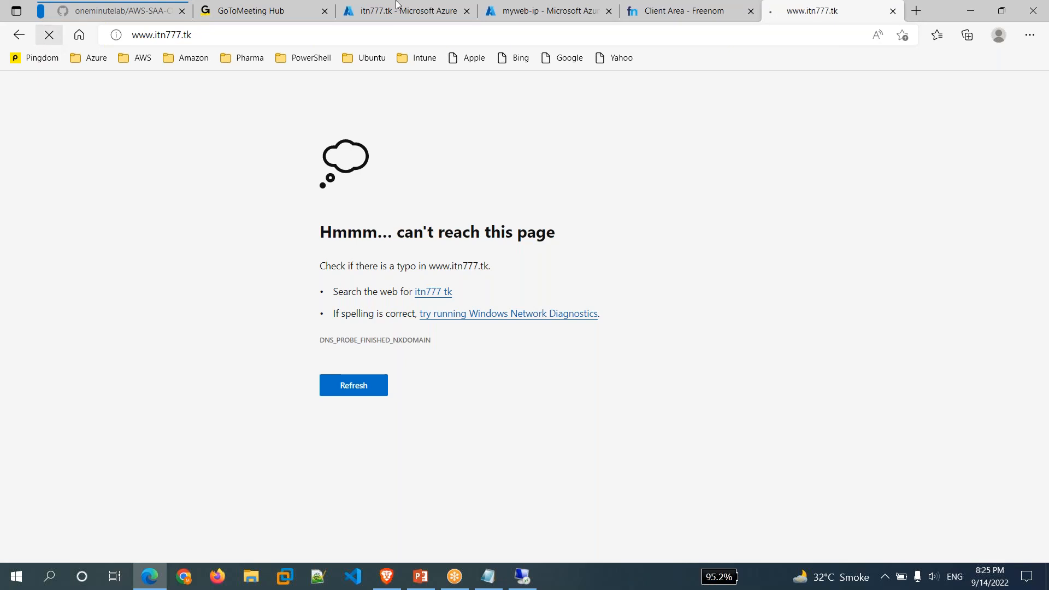
# Revisit myweb-ip and refresh the myweb VM overview, then reload the site once.
pyautogui.click(451, 12)
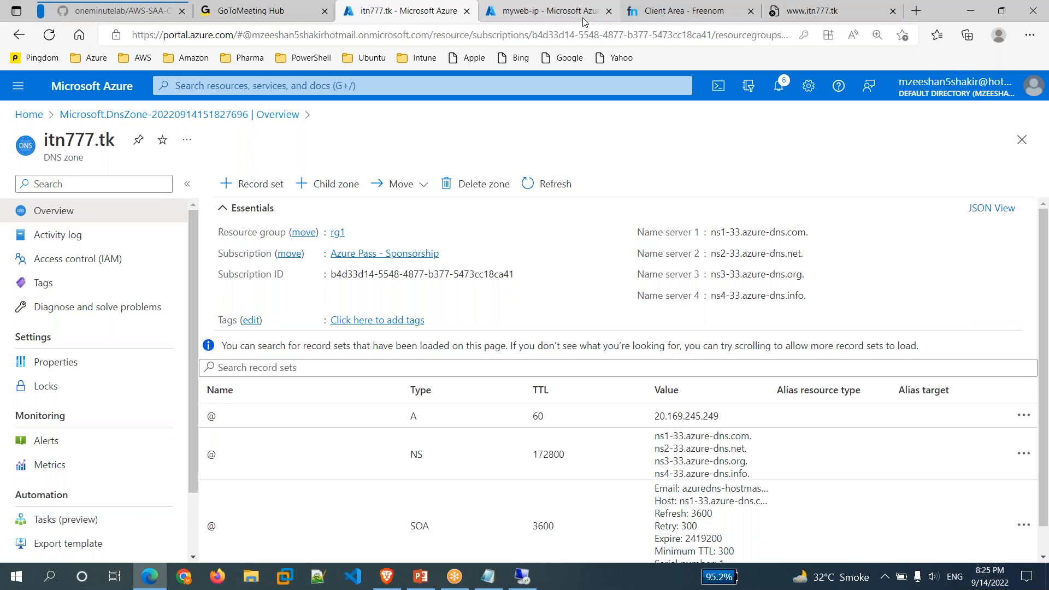
pyautogui.click(583, 12)
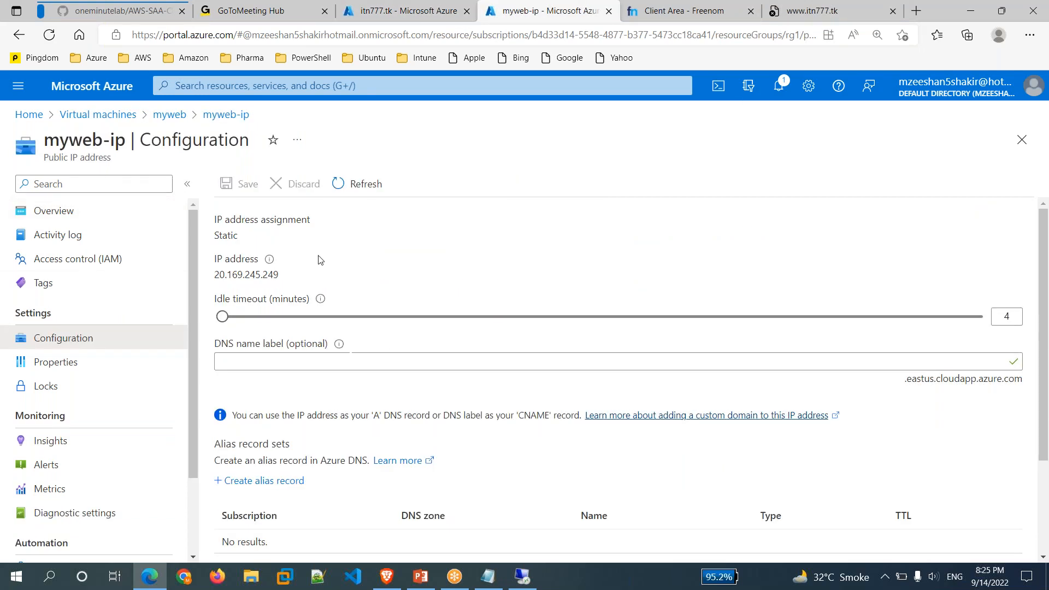
pyautogui.click(170, 114)
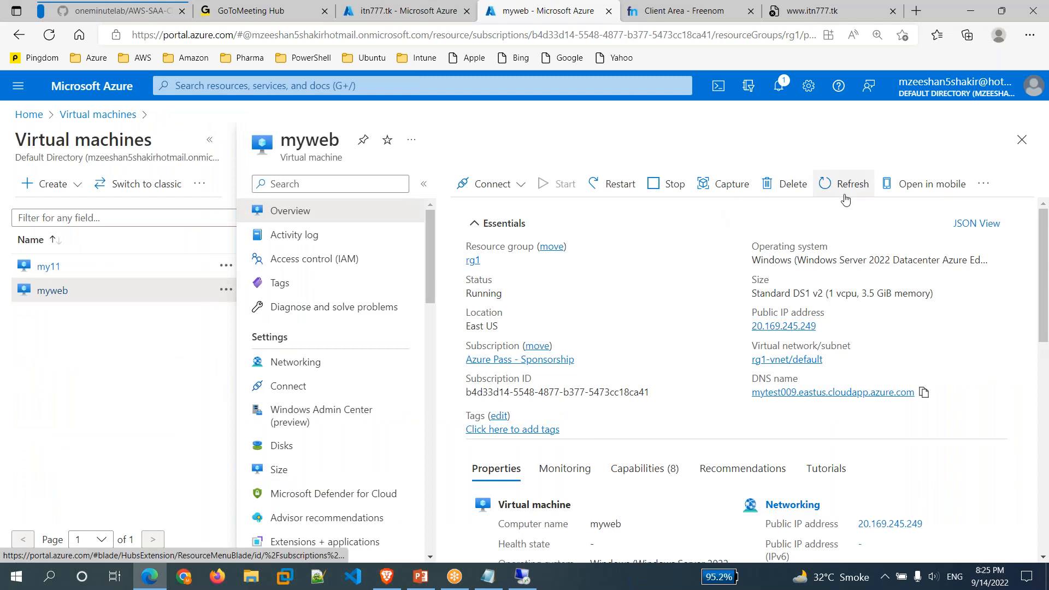
pyautogui.click(842, 184)
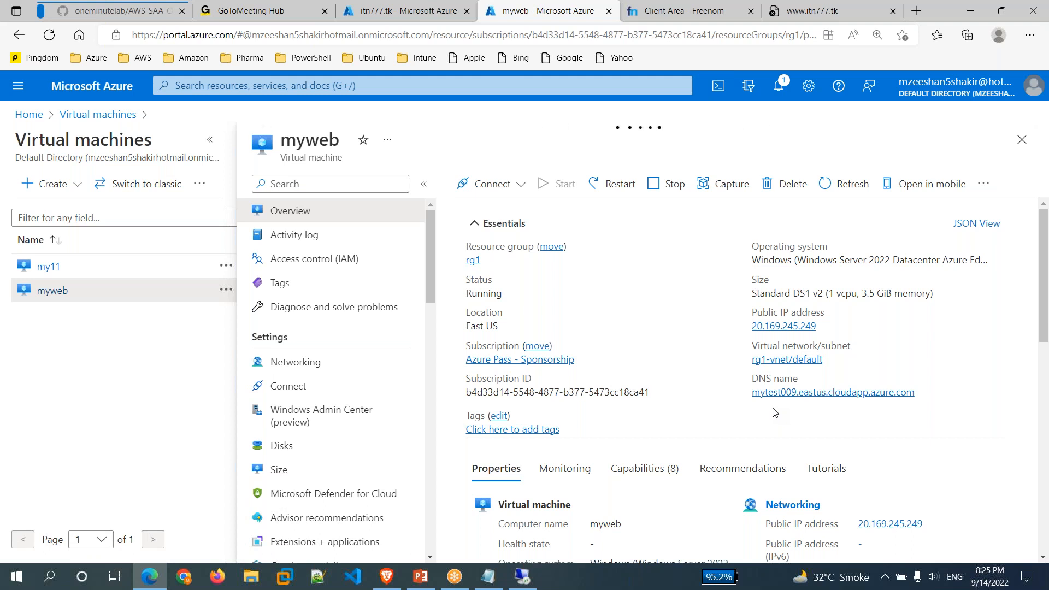
pyautogui.click(828, 10)
pyautogui.click(54, 39)
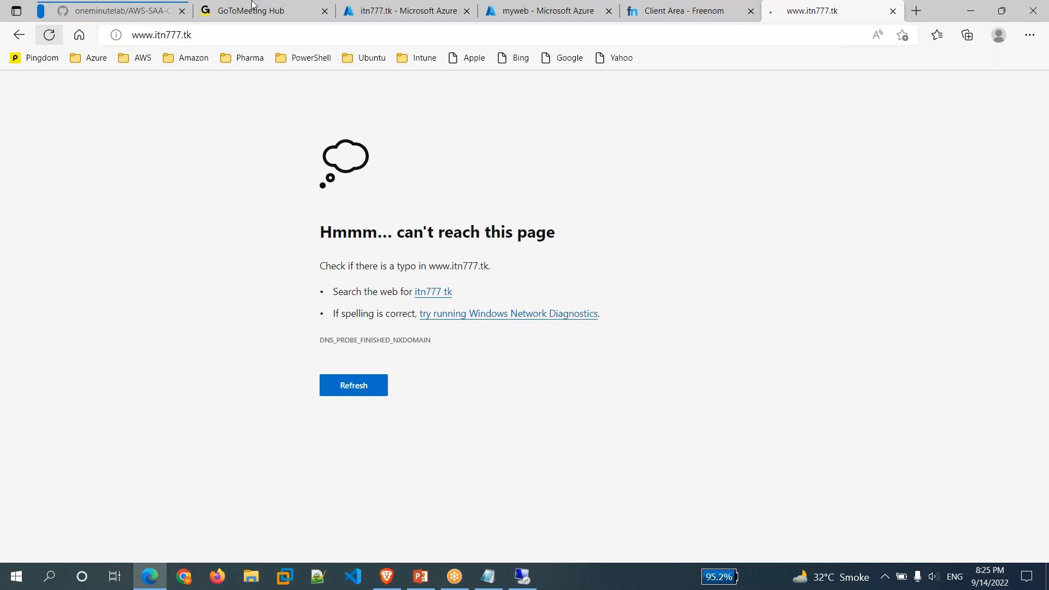
pyautogui.click(535, 12)
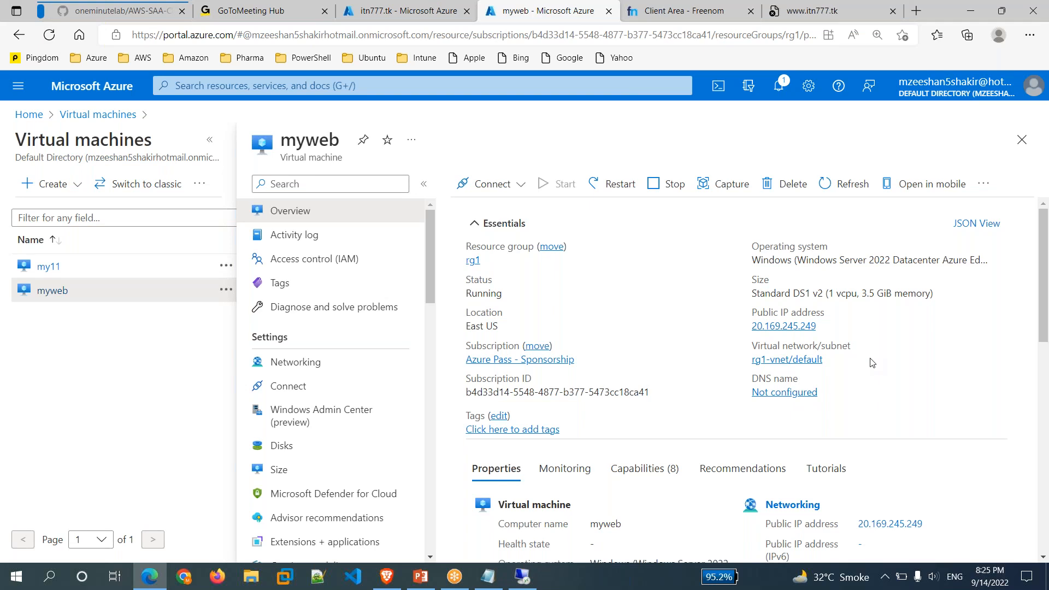
pyautogui.click(811, 11)
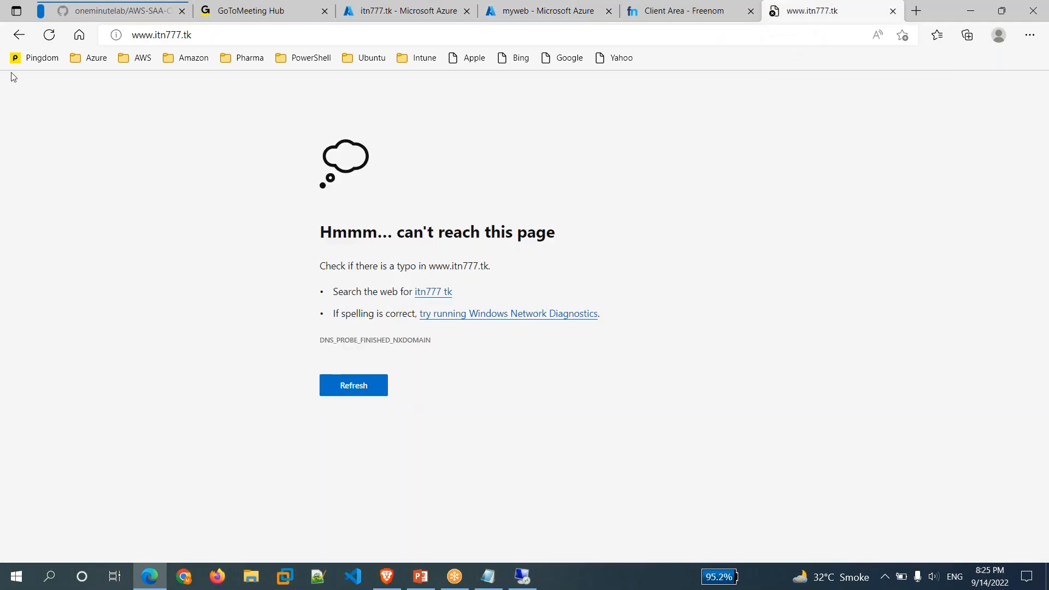
pyautogui.click(50, 36)
pyautogui.click(50, 36)
pyautogui.click(49, 36)
pyautogui.click(52, 40)
pyautogui.click(893, 12)
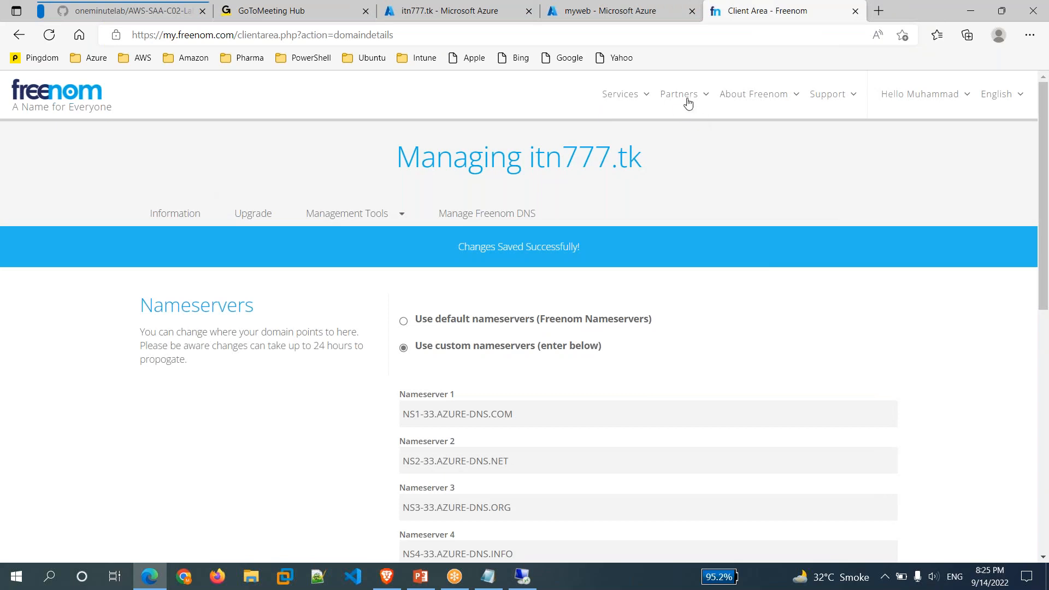
# Set itn777.tk back to Freenom's default nameservers and save.
pyautogui.click(404, 322)
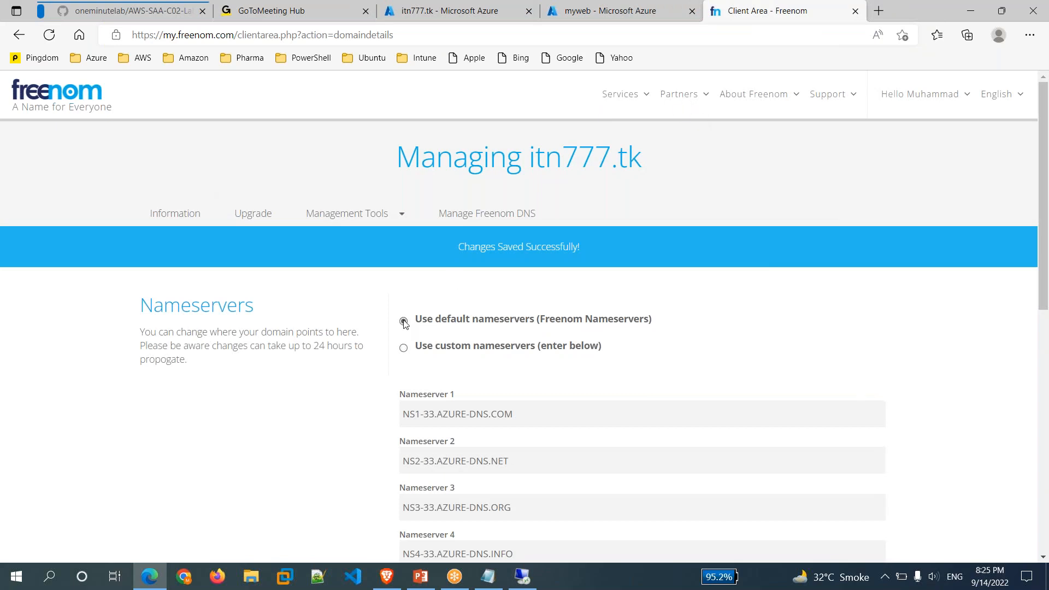
pyautogui.scroll(-3, 497, 362)
pyautogui.click(469, 259)
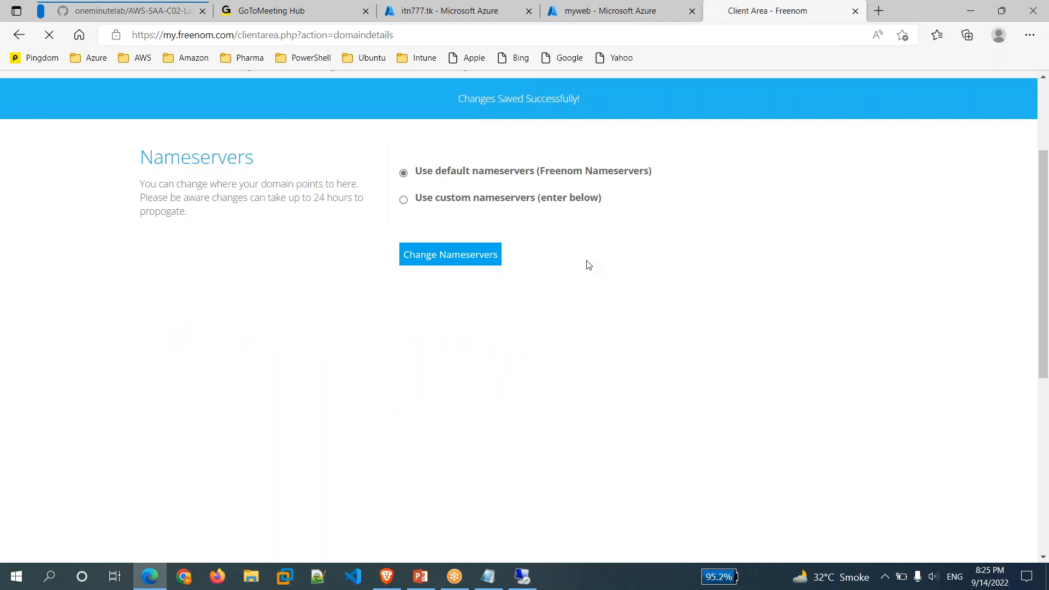
# Open itn999.tk's management page from Freenom's My Domains list.
pyautogui.click(584, 14)
pyautogui.click(499, 12)
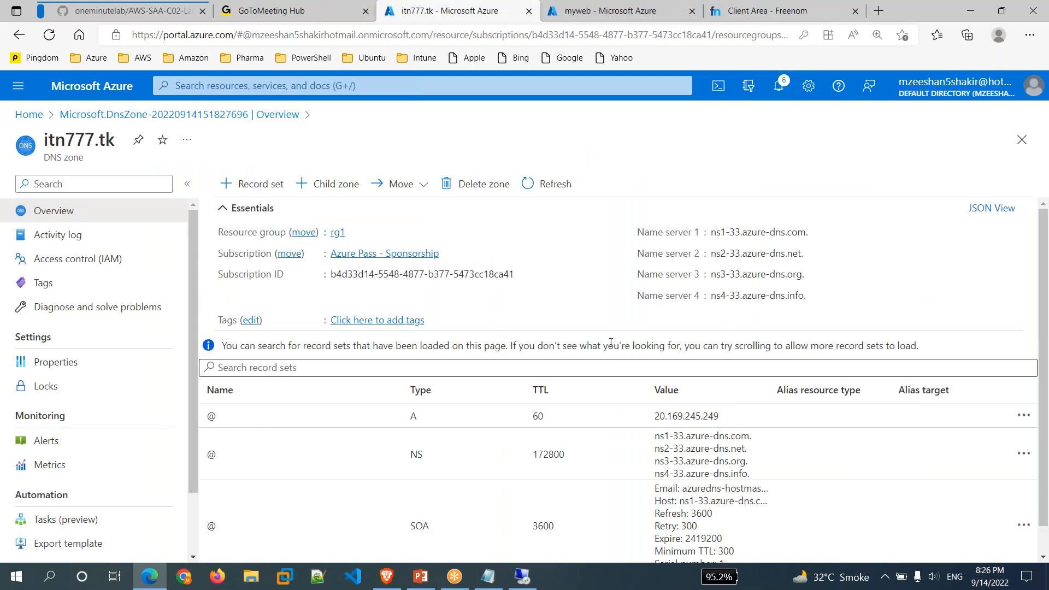
pyautogui.click(814, 23)
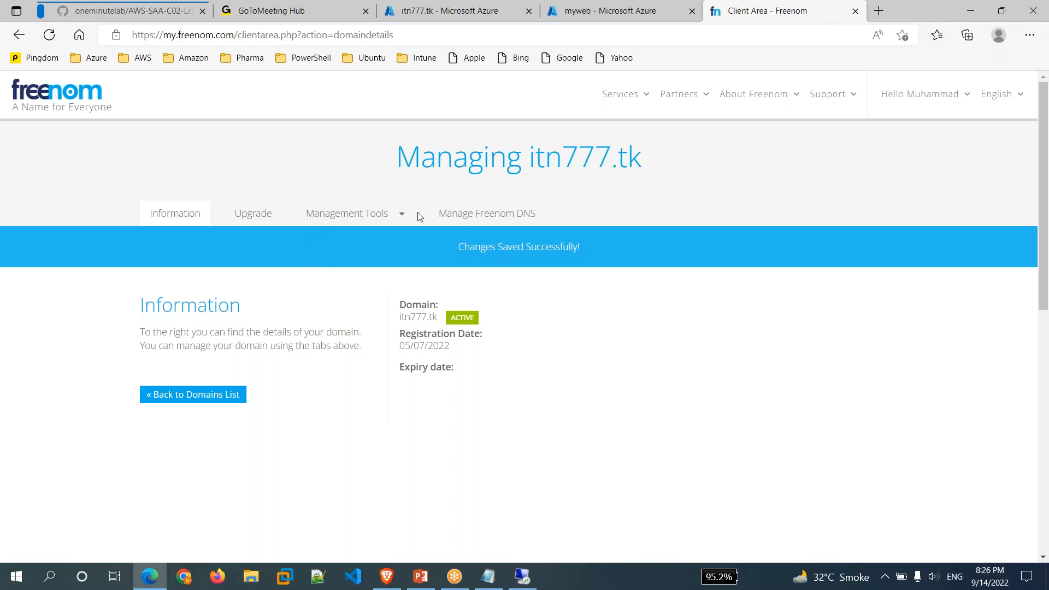
pyautogui.moveTo(627, 88)
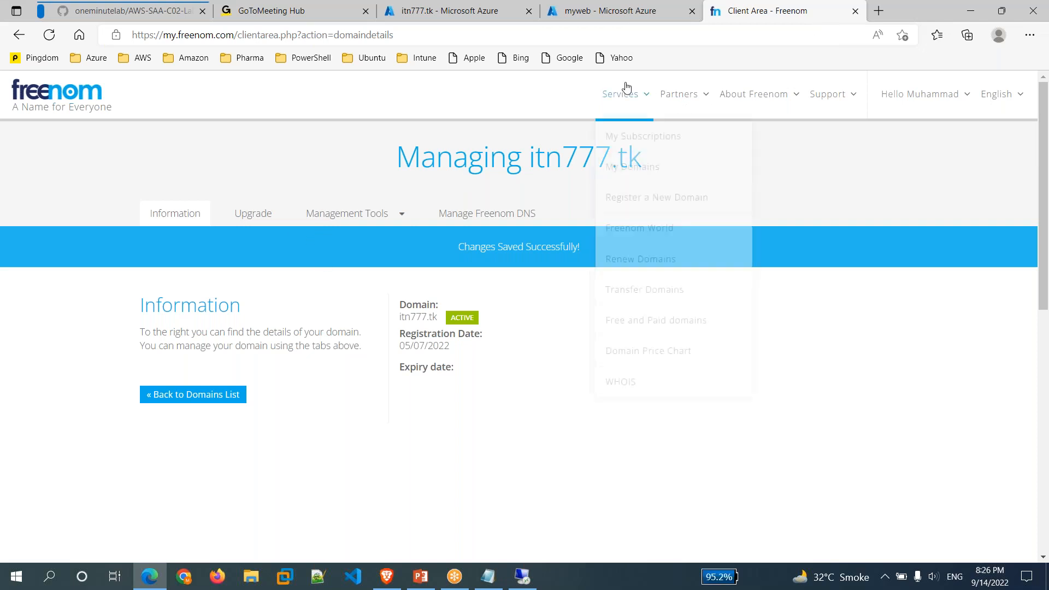
pyautogui.click(635, 169)
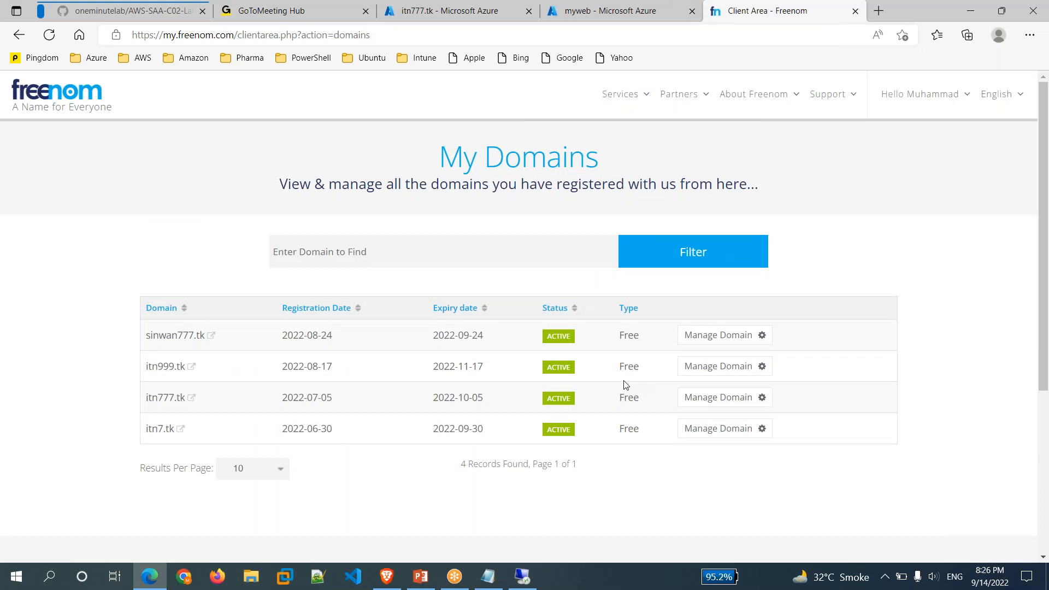
pyautogui.click(709, 377)
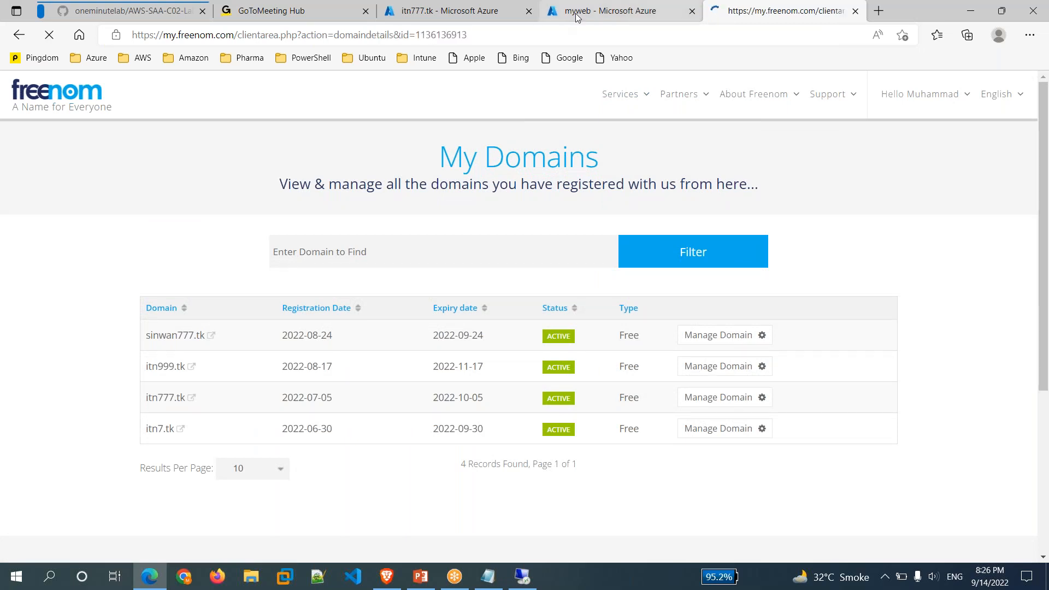
pyautogui.click(576, 17)
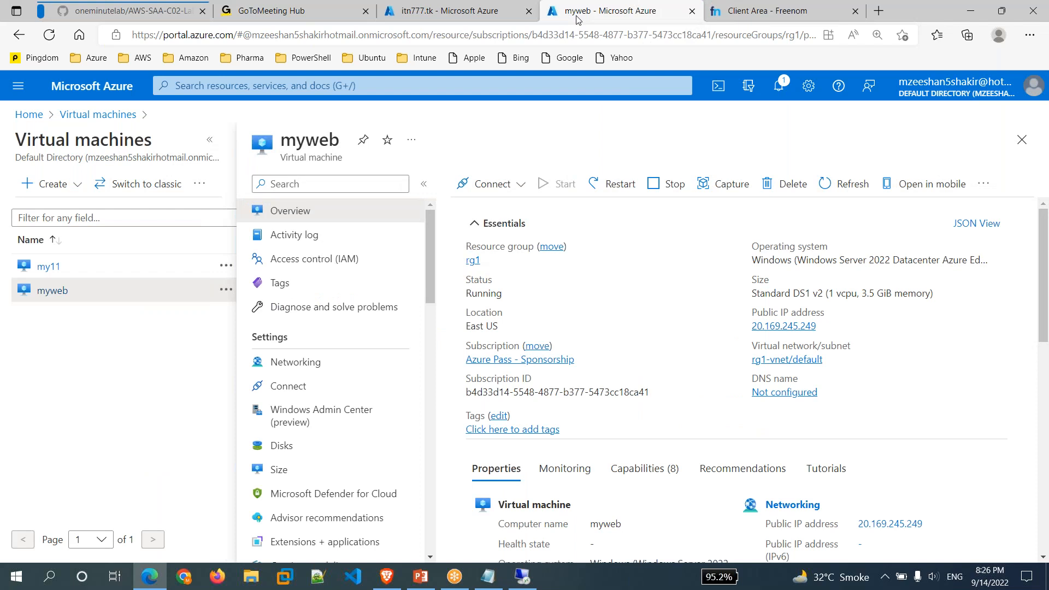
# Delete the itn777.tk DNS zone, confirming its name, then return Home discarding unsaved edits.
pyautogui.click(449, 11)
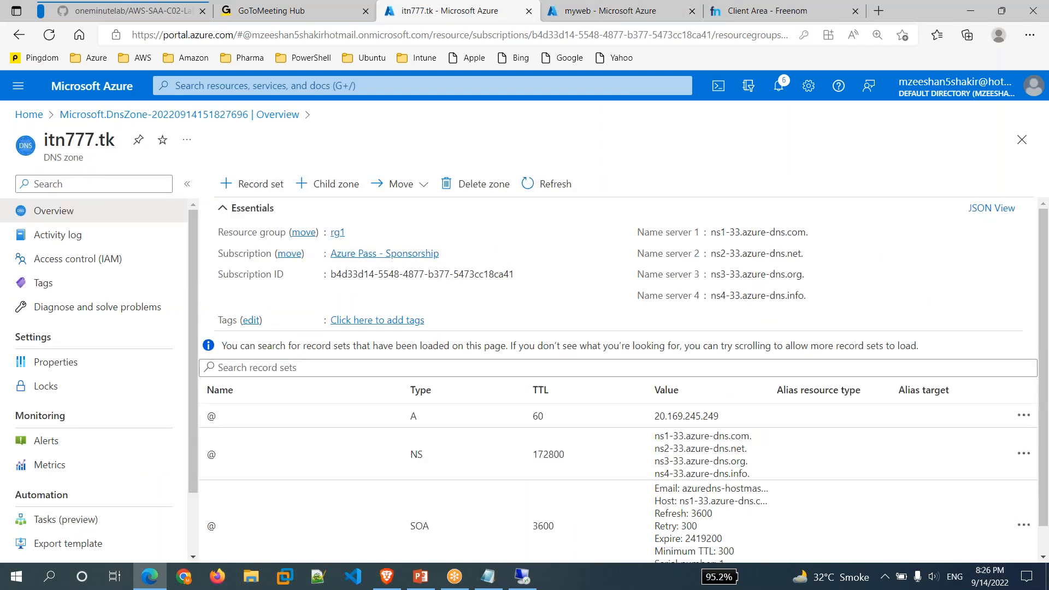
pyautogui.click(474, 184)
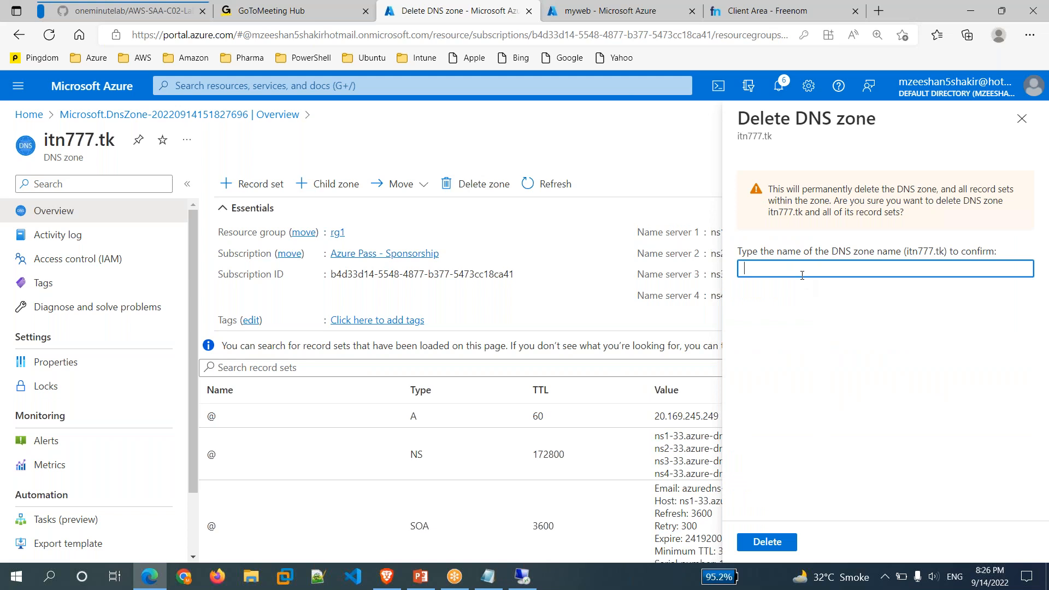
pyautogui.write('77.tk')
pyautogui.click(783, 542)
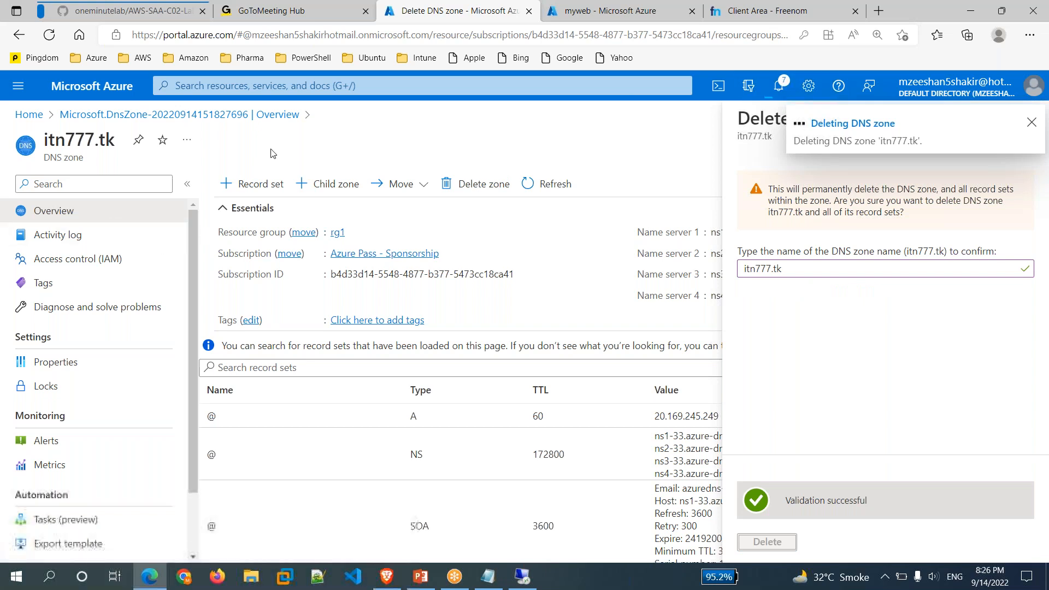
pyautogui.click(28, 114)
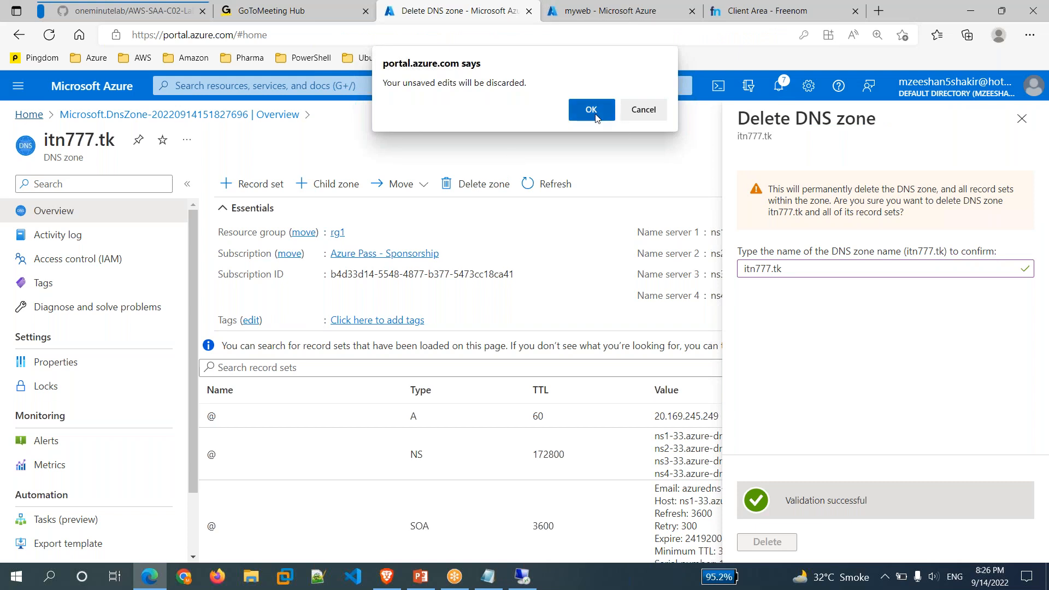
pyautogui.click(596, 119)
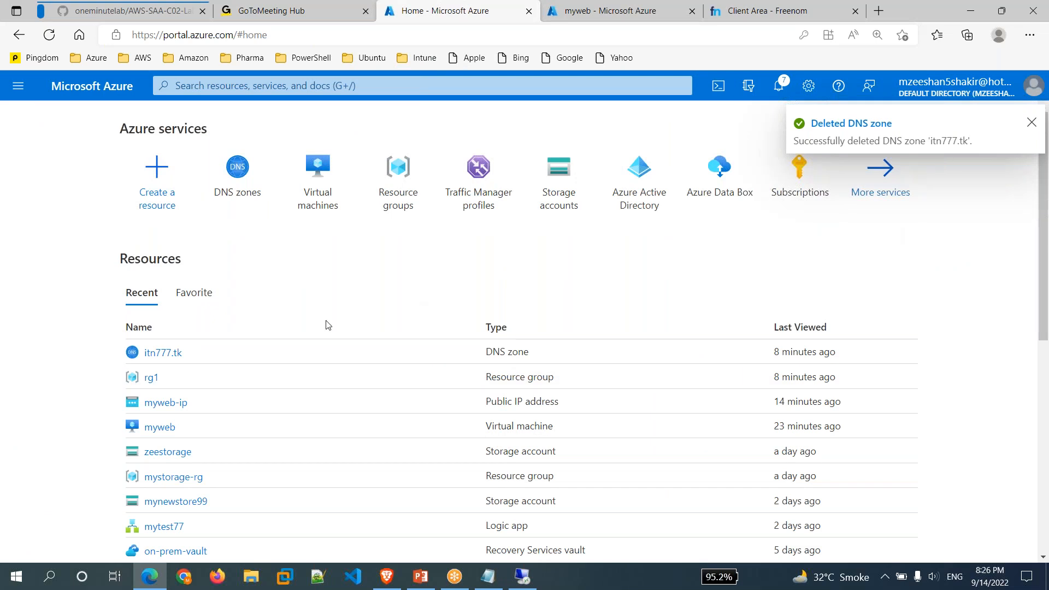
# Copy the domain name itn999.tk from the Freenom management page.
pyautogui.click(247, 201)
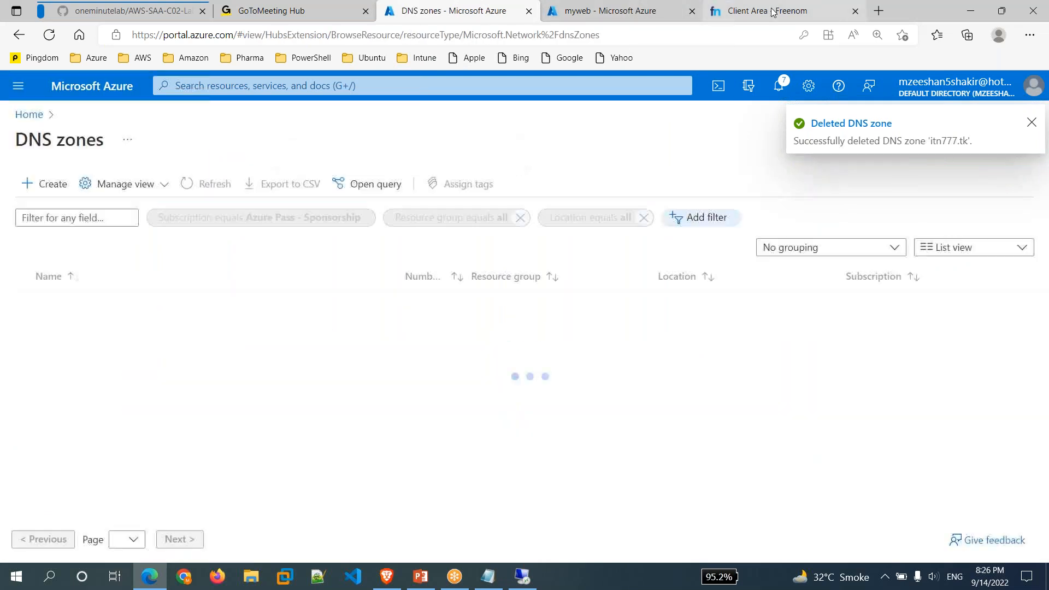
pyautogui.click(768, 11)
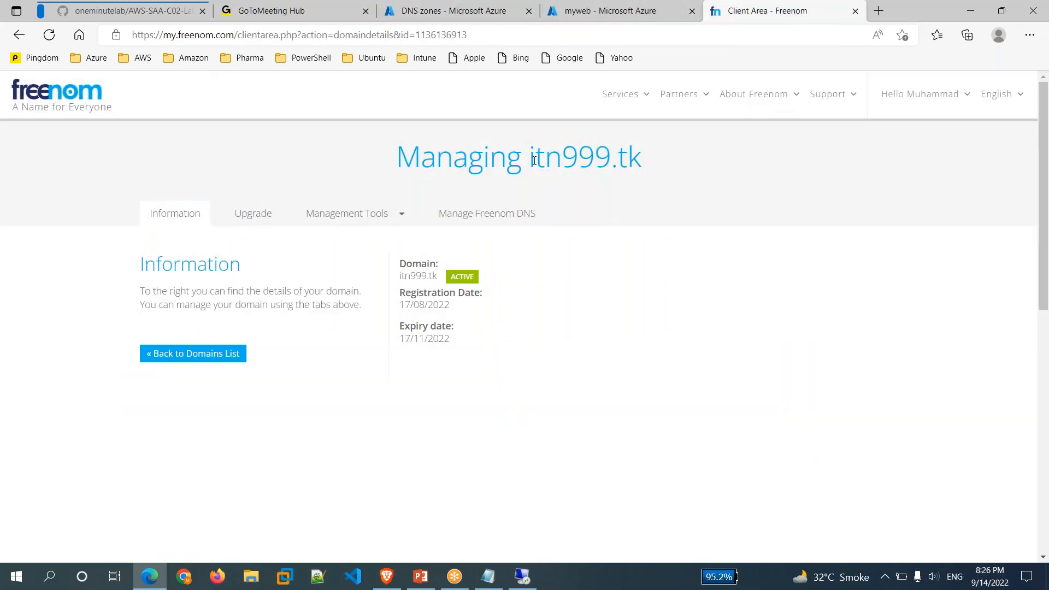
pyautogui.moveTo(531, 160); pyautogui.dragTo(631, 160)
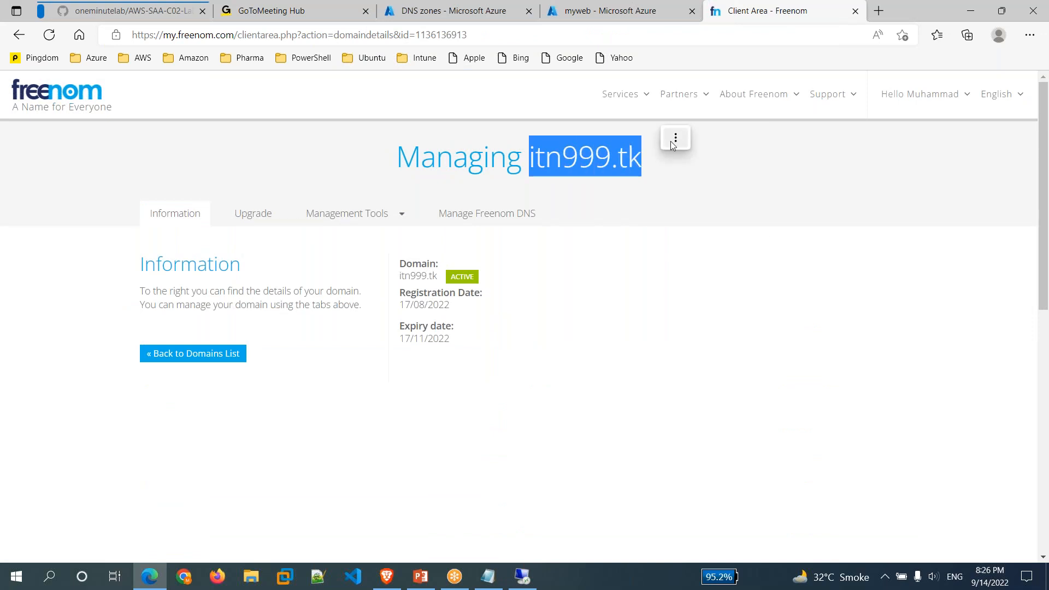
pyautogui.click(681, 143)
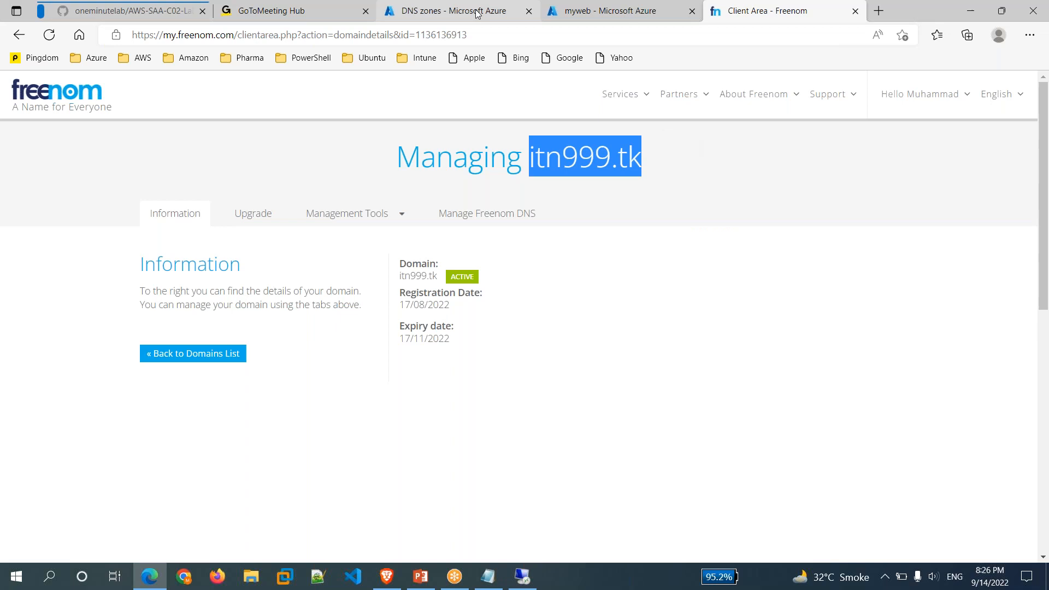
pyautogui.click(476, 10)
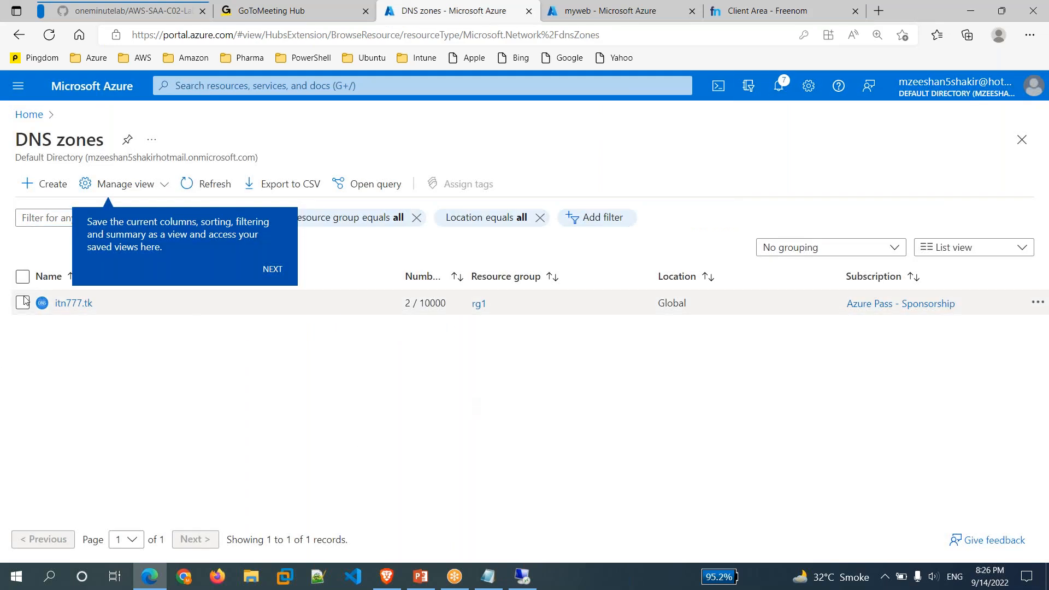
# Create DNS zone itn999.tk in resource group rg1 and open it once deployed.
pyautogui.click(56, 196)
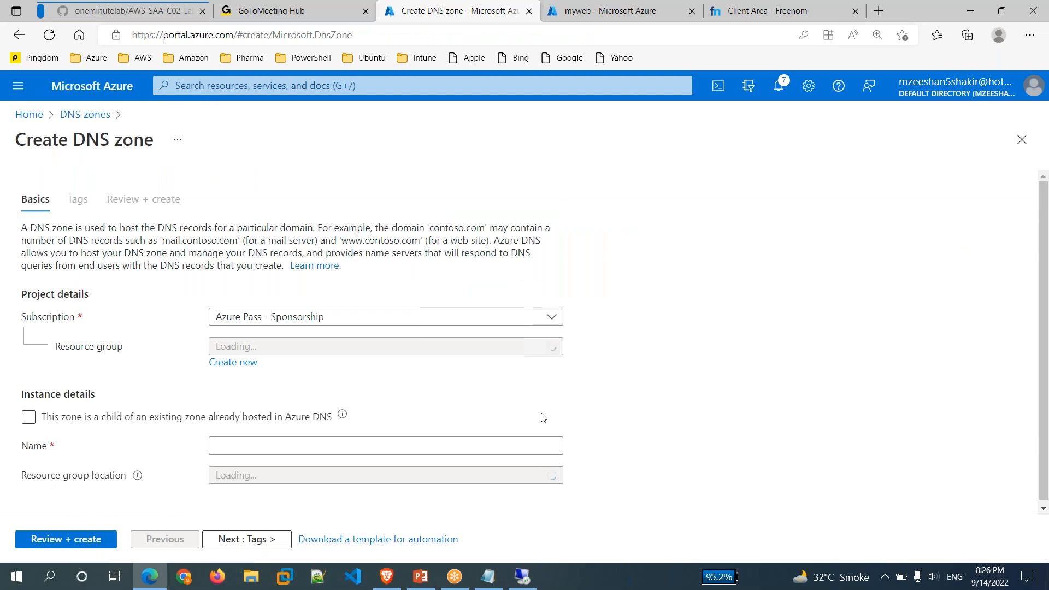
pyautogui.click(391, 346)
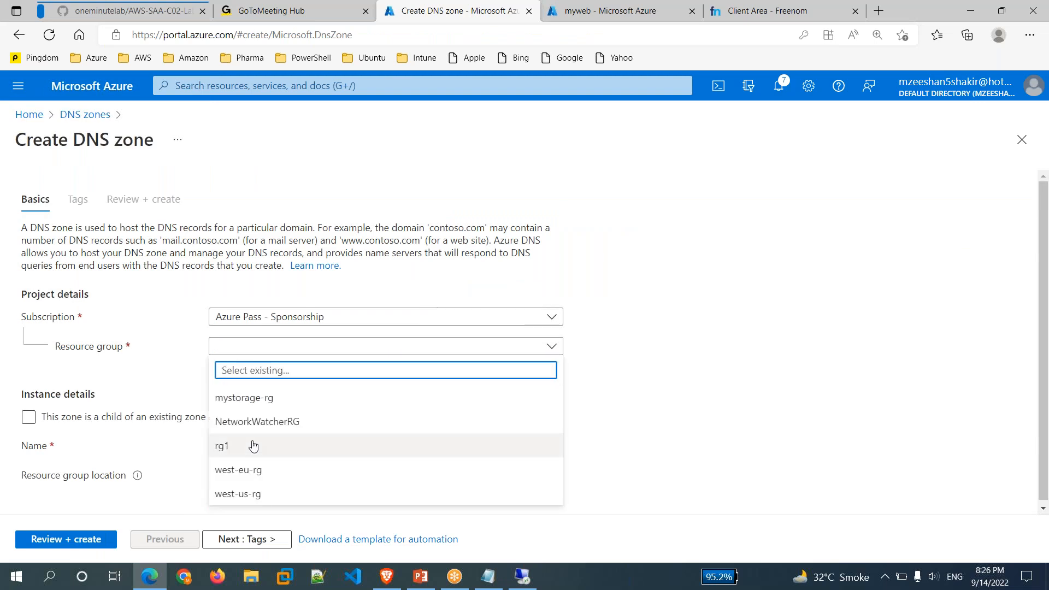
pyautogui.click(223, 444)
pyautogui.click(306, 440)
pyautogui.hotkey('ctrl', 'v')
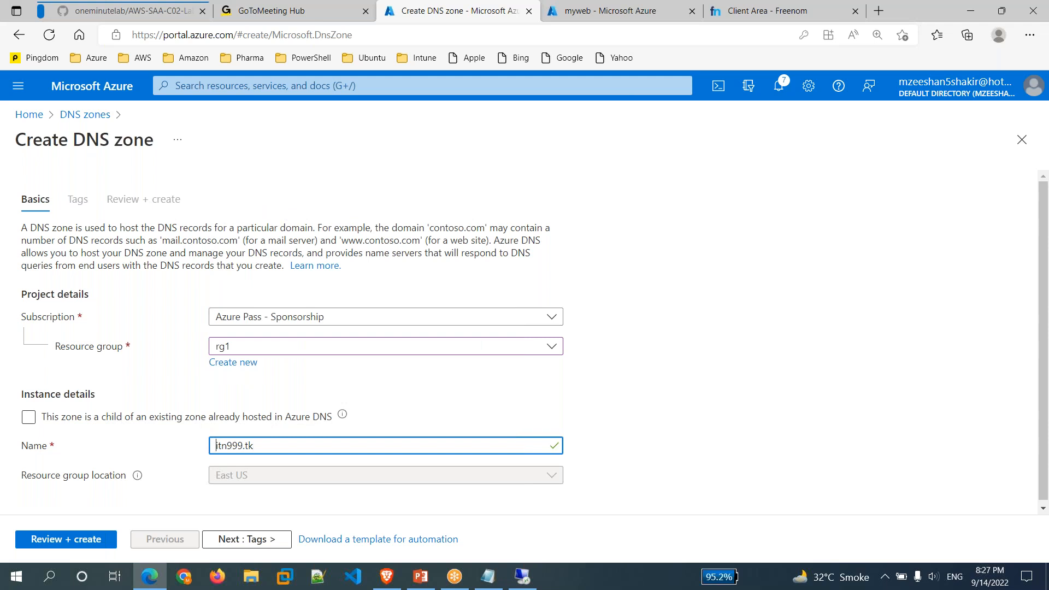
pyautogui.click(57, 546)
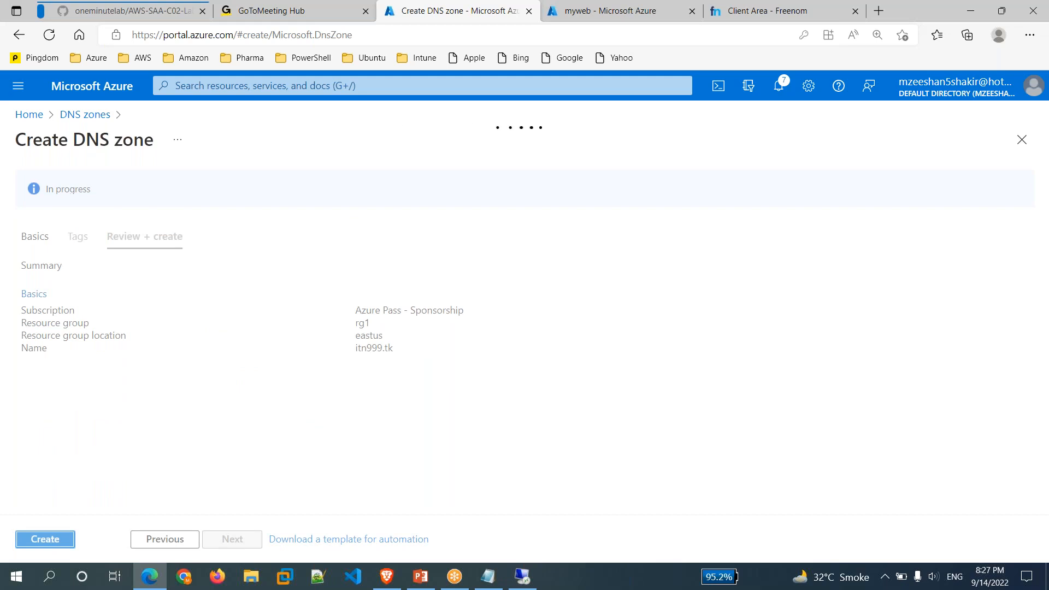
pyautogui.click(54, 541)
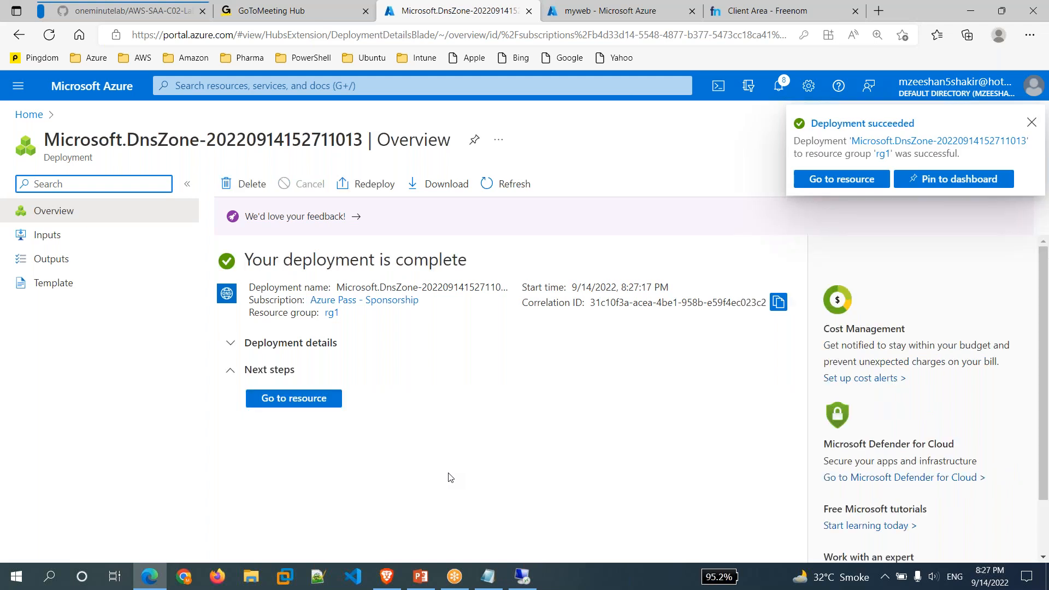
pyautogui.click(300, 398)
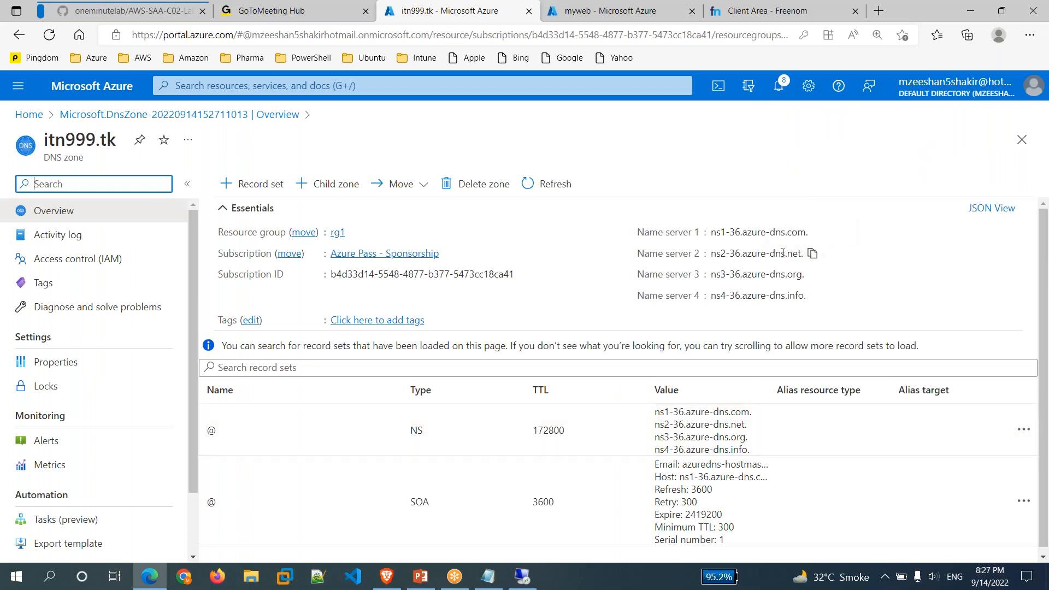
# Switch itn999.tk to custom nameservers in Freenom and enter the first Azure server, ns1-36.azure-dns.com.
pyautogui.click(816, 234)
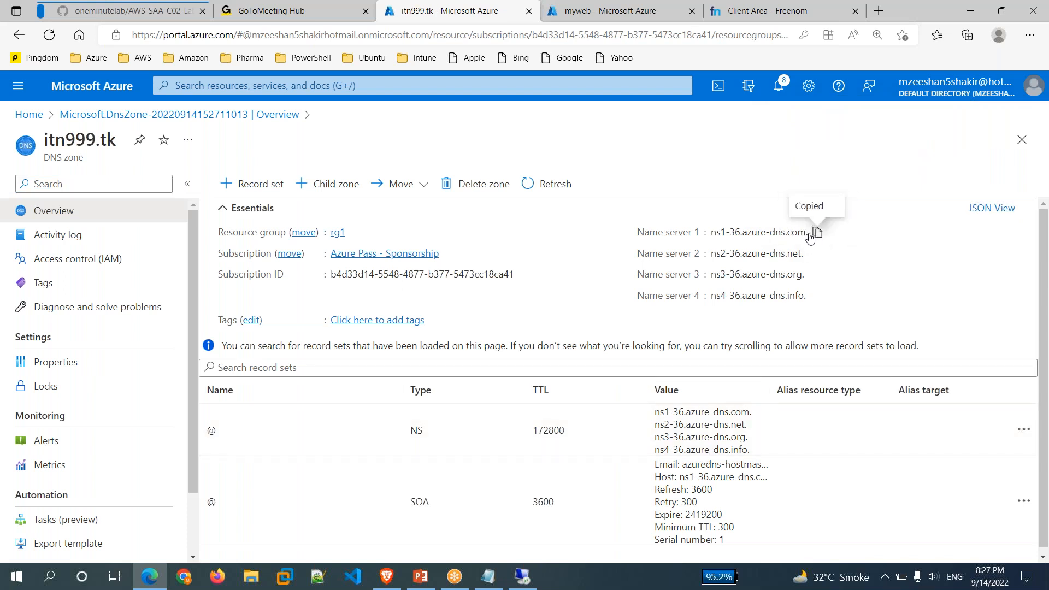
pyautogui.click(795, 21)
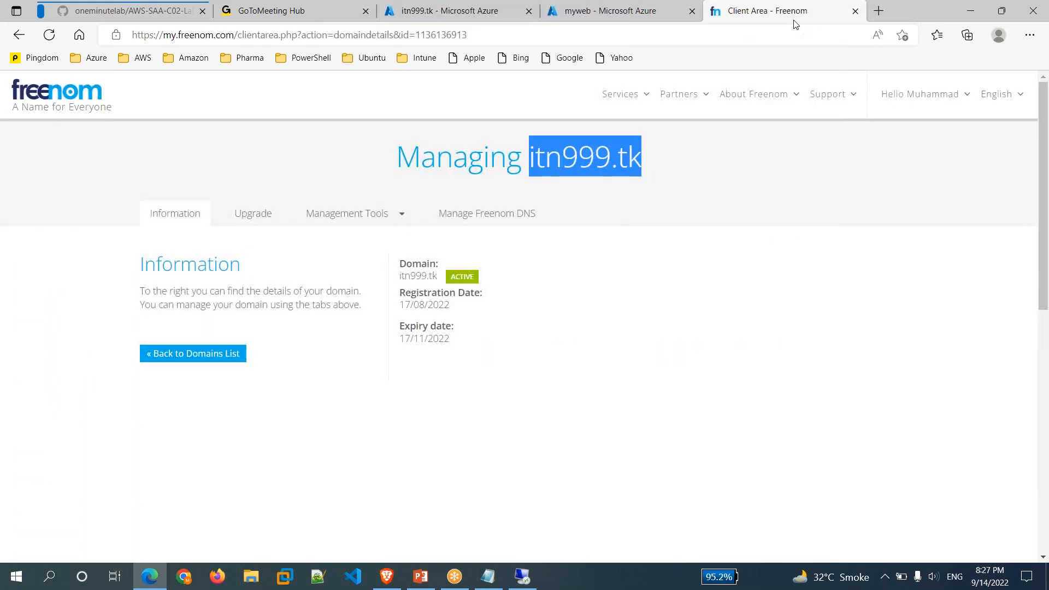
pyautogui.click(361, 219)
pyautogui.click(328, 238)
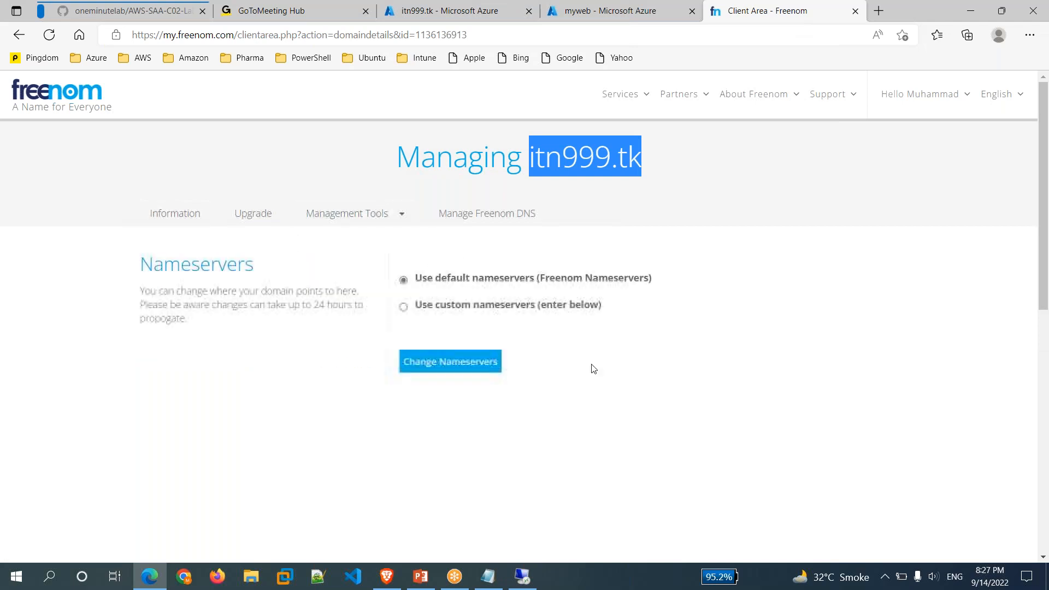
pyautogui.click(450, 306)
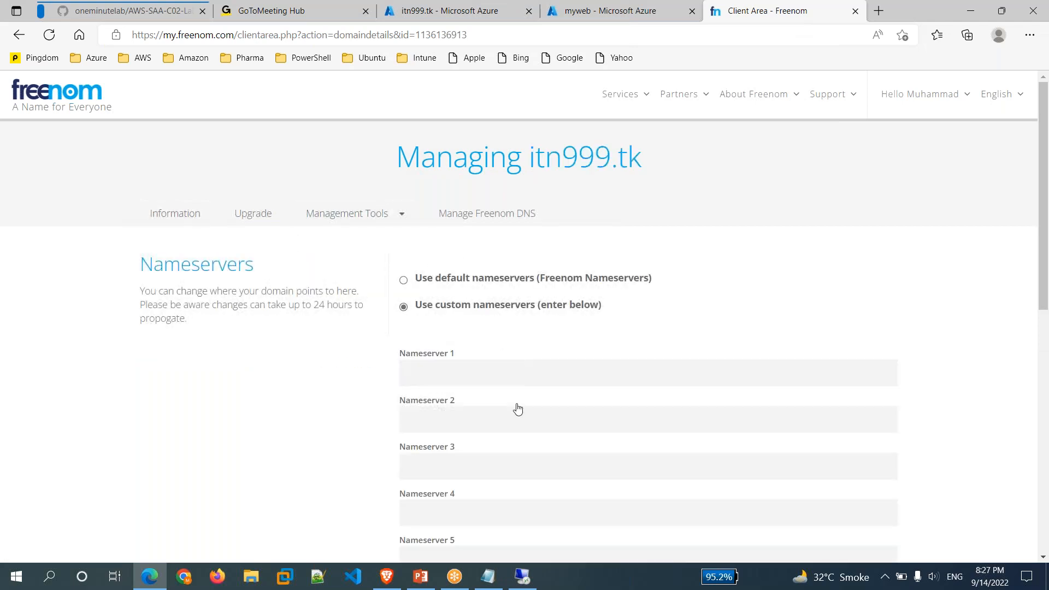
pyautogui.click(446, 373)
pyautogui.hotkey('ctrl', 'v')
pyautogui.press('Tab')
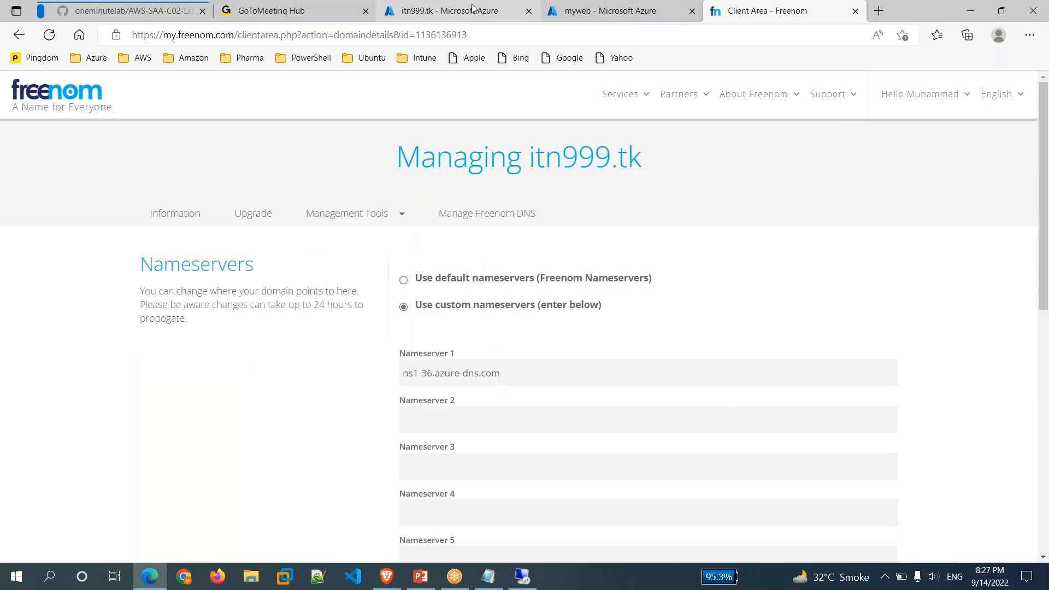
# Enter the other three Azure name servers: ns2-36.azure-dns.net, ns3-36.azure-dns.org, ns4-36.azure-dns.info.
pyautogui.click(472, 9)
pyautogui.click(813, 255)
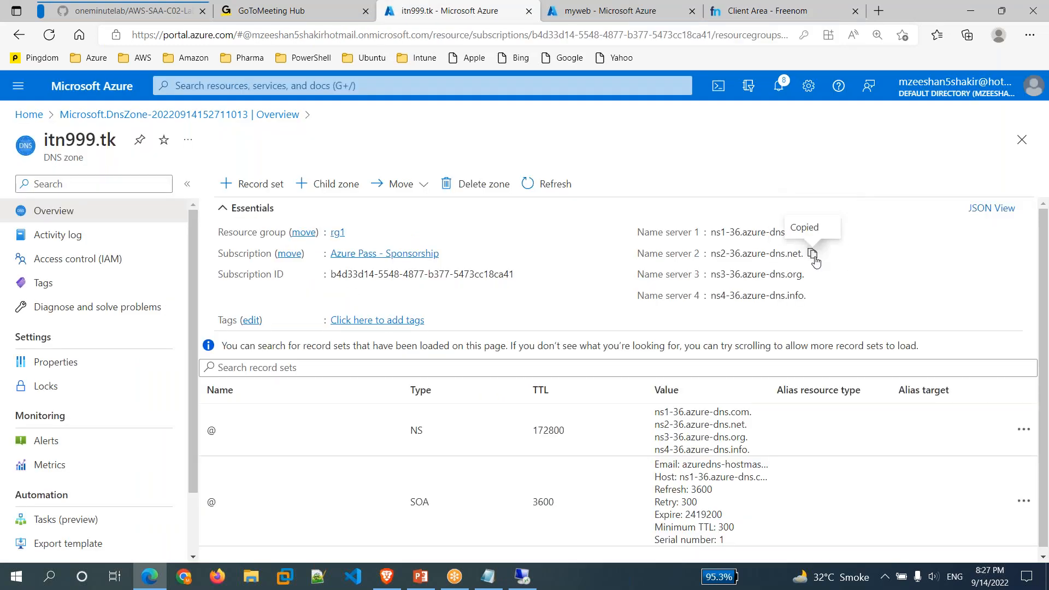
pyautogui.click(768, 11)
pyautogui.hotkey('ctrl', 'v')
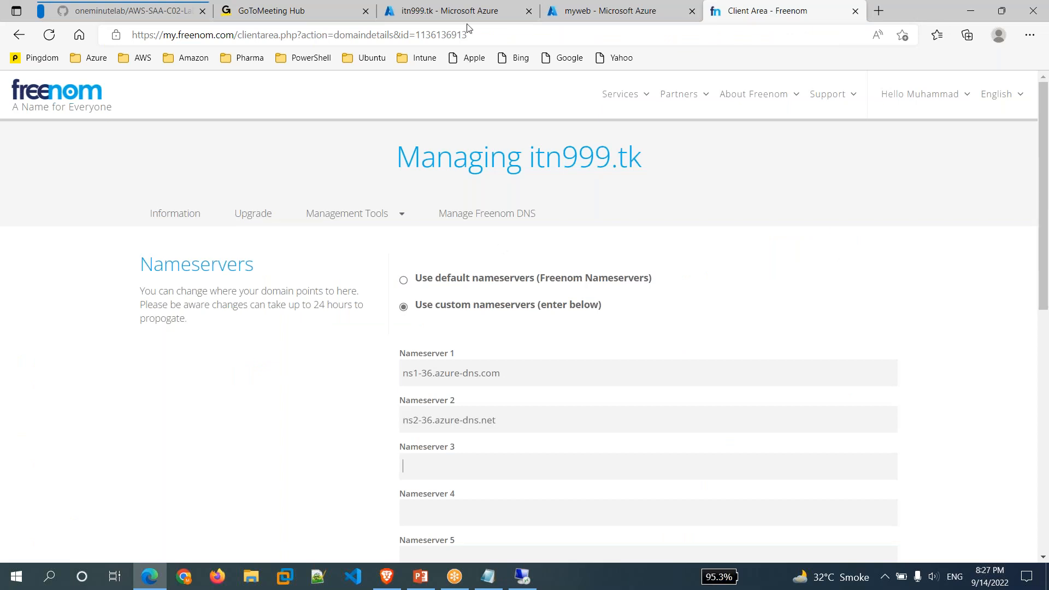
pyautogui.click(507, 13)
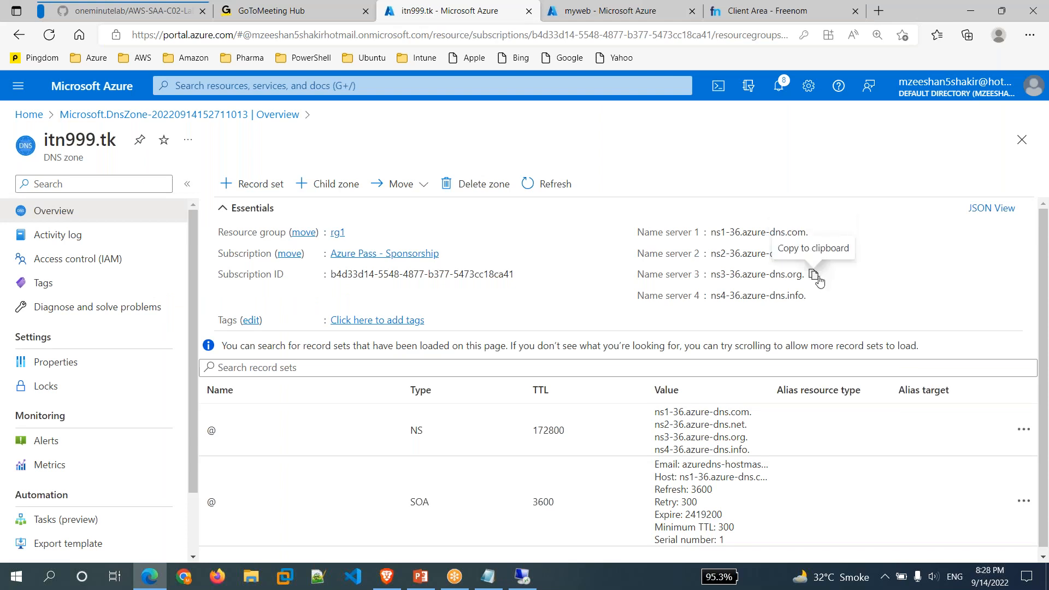
pyautogui.click(818, 279)
pyautogui.click(786, 12)
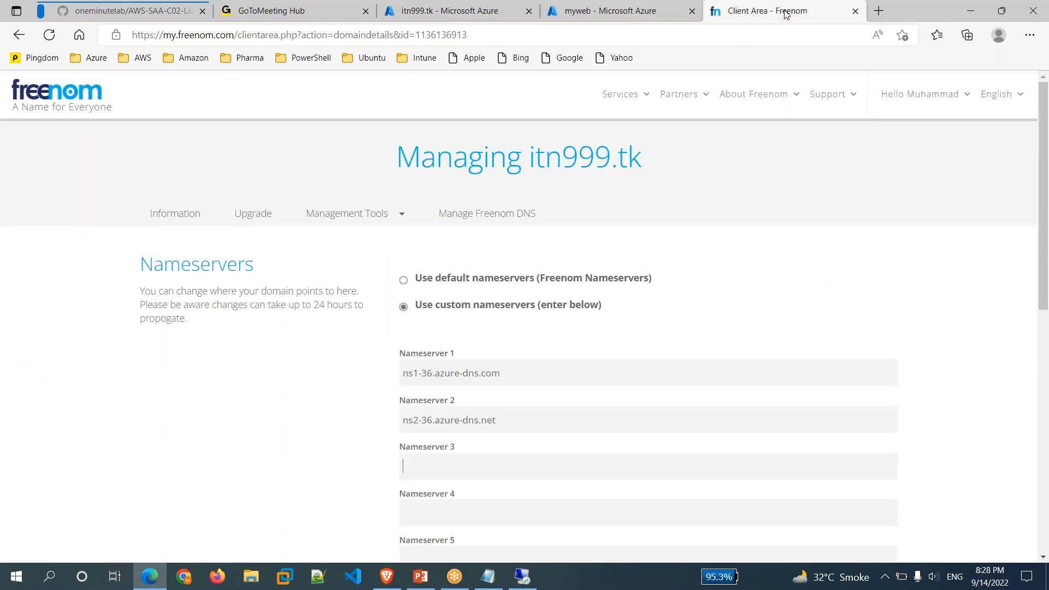
pyautogui.hotkey('ctrl', 'v')
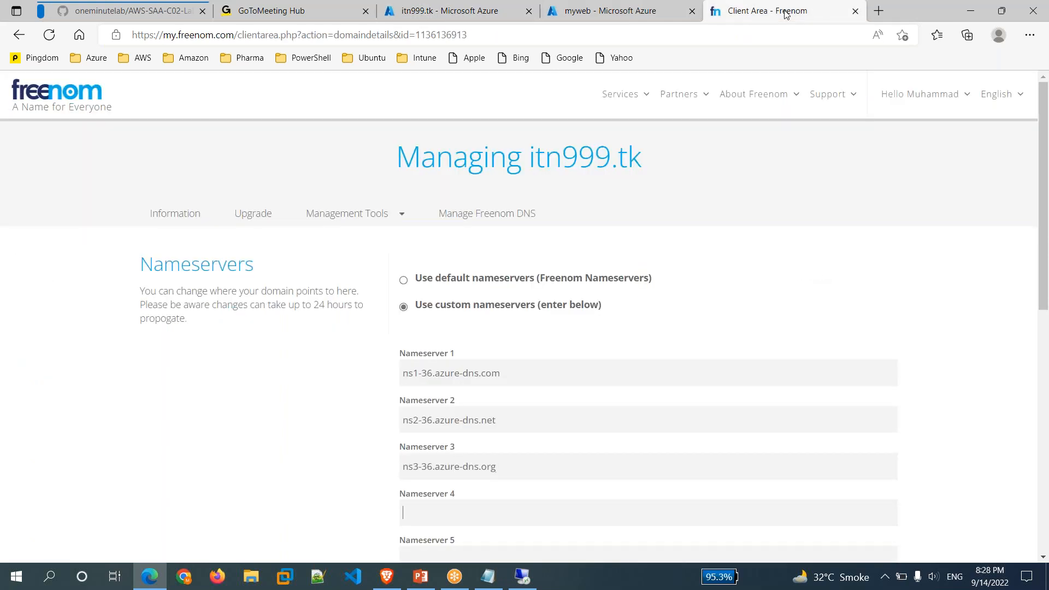
pyautogui.click(480, 13)
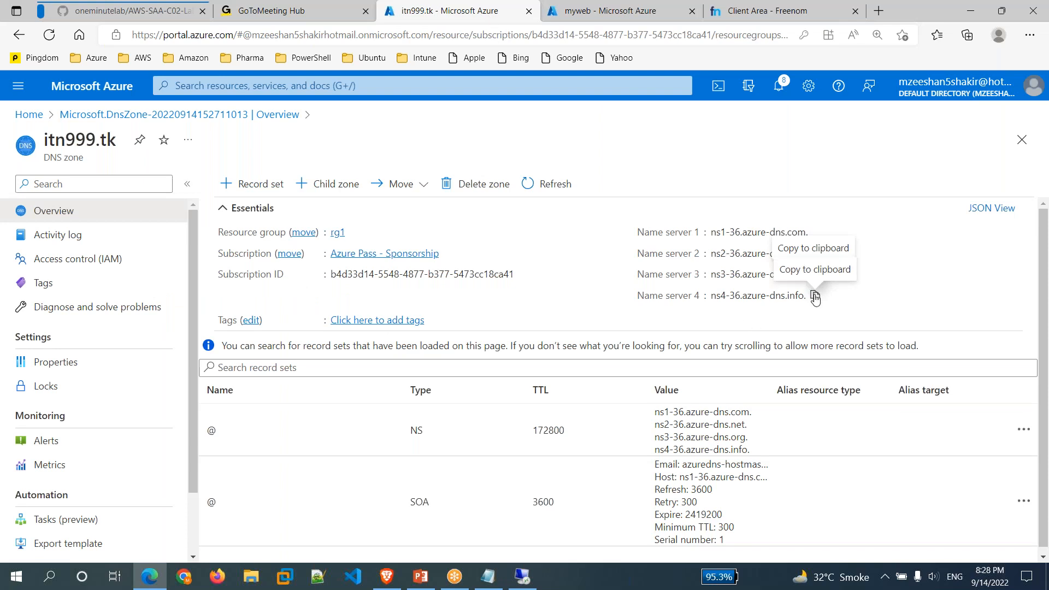
pyautogui.click(815, 296)
pyautogui.click(767, 11)
pyautogui.hotkey('ctrl', 'v')
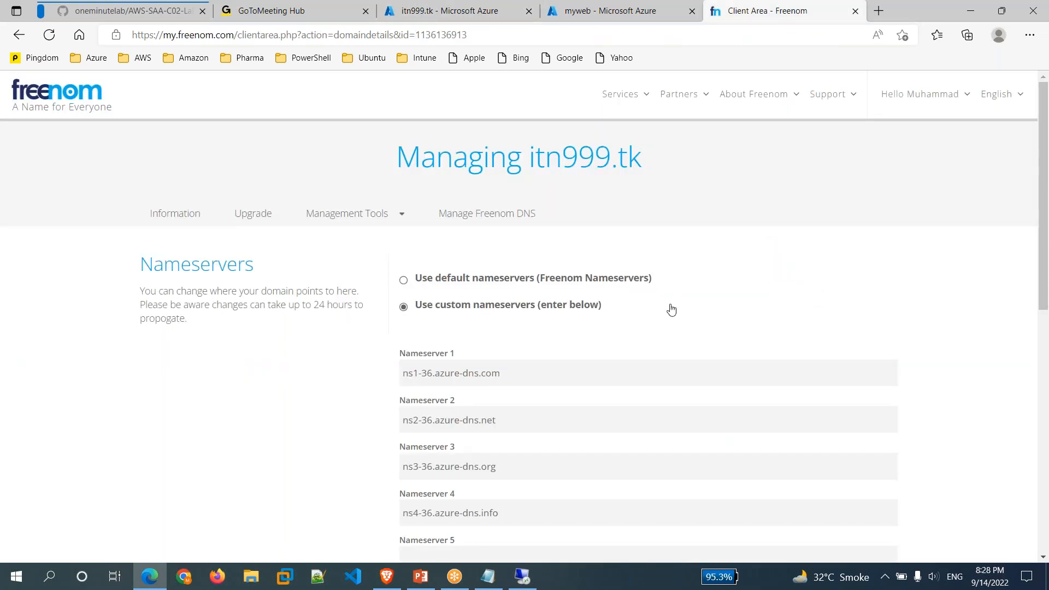
# Save the custom nameservers and check that Freenom reports Changes Saved Successfully.
pyautogui.scroll(-7, 464, 162)
pyautogui.scroll(1, 468, 165)
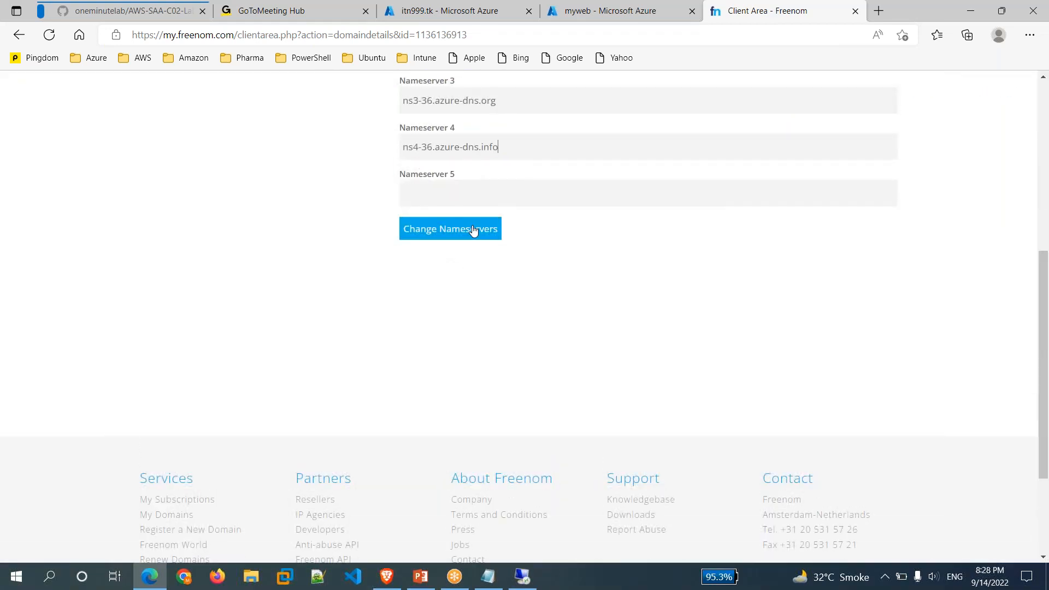
pyautogui.click(471, 229)
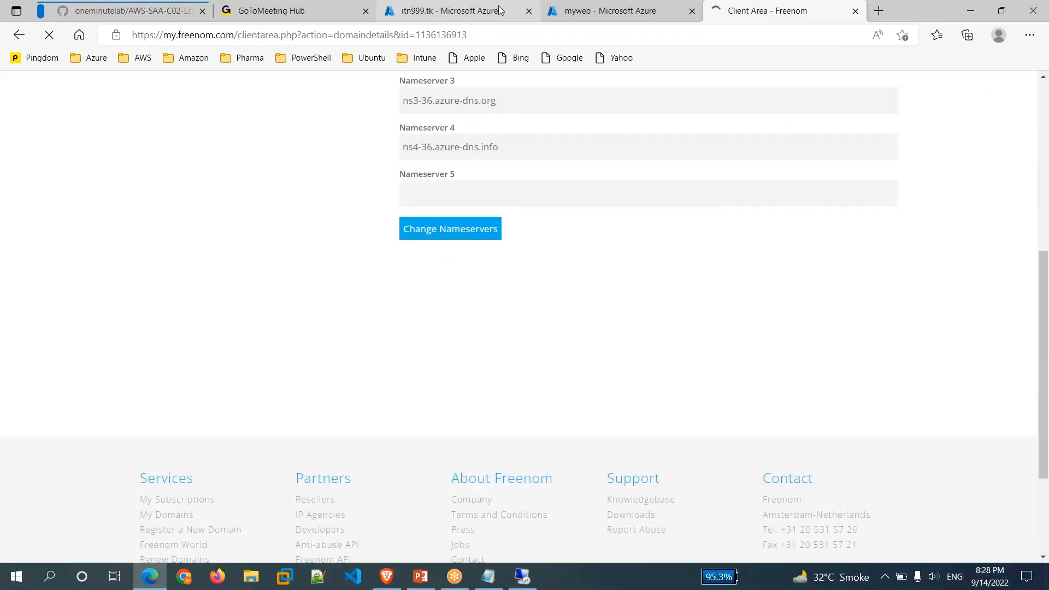
pyautogui.click(499, 10)
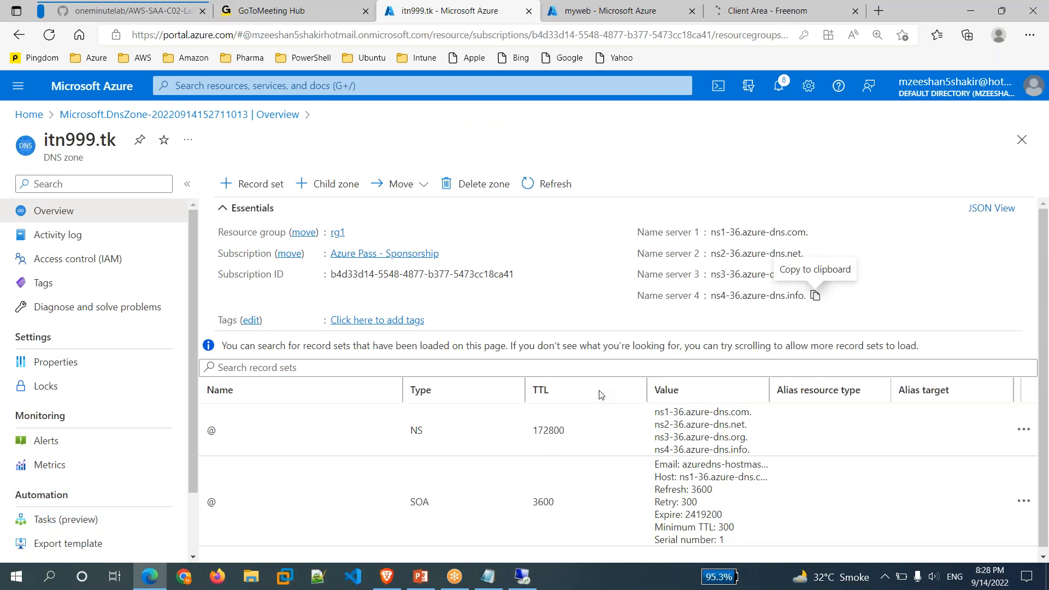
pyautogui.click(778, 8)
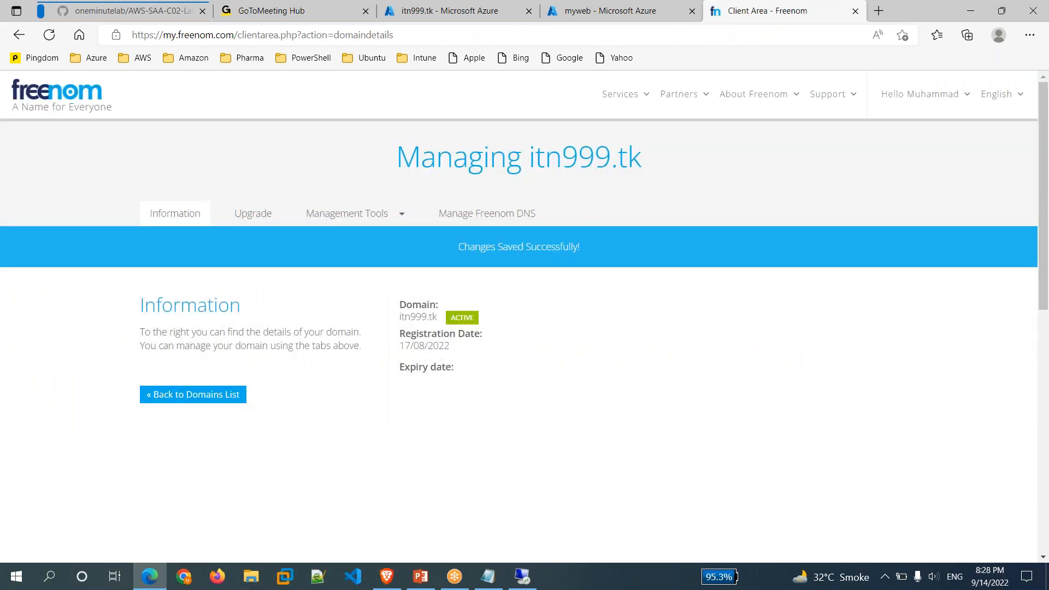
pyautogui.click(464, 11)
# Add an A record @ with TTL 60 in minutes pointing to myweb's IP 20.169.245.249.
pyautogui.click(250, 182)
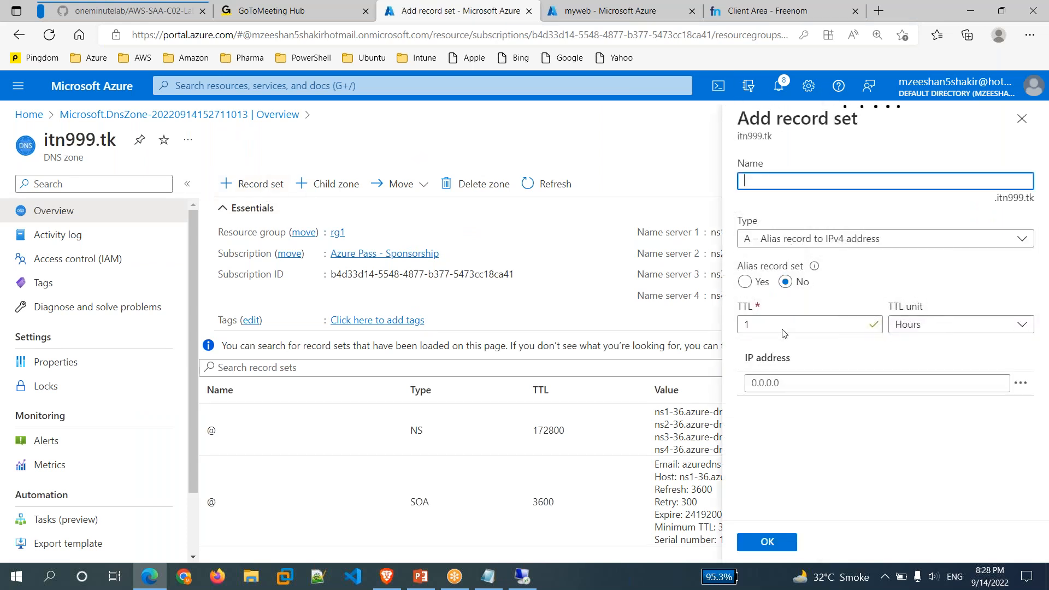
pyautogui.click(925, 328)
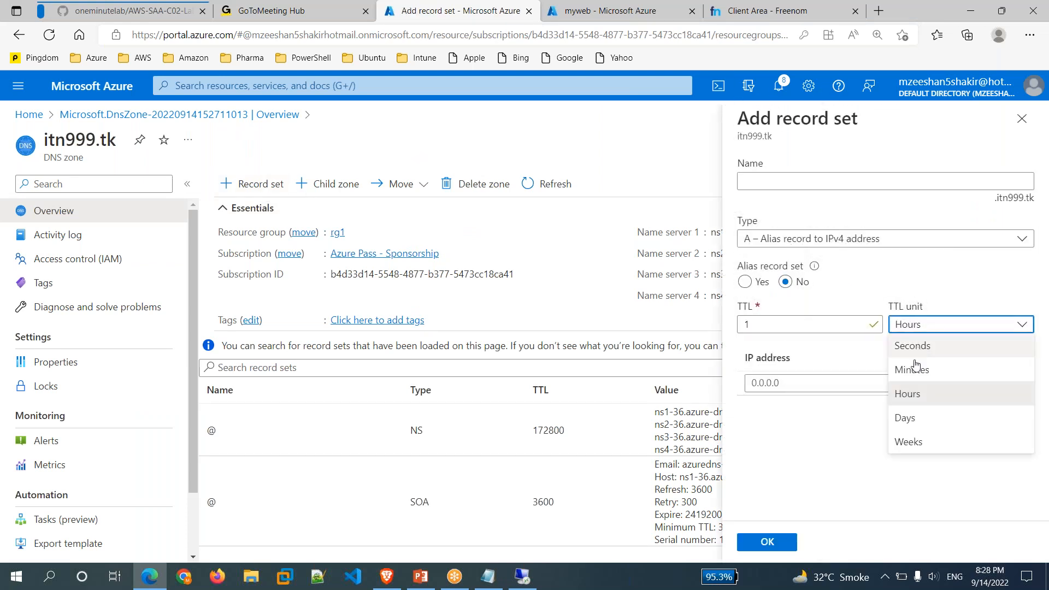
pyautogui.click(914, 369)
pyautogui.click(828, 385)
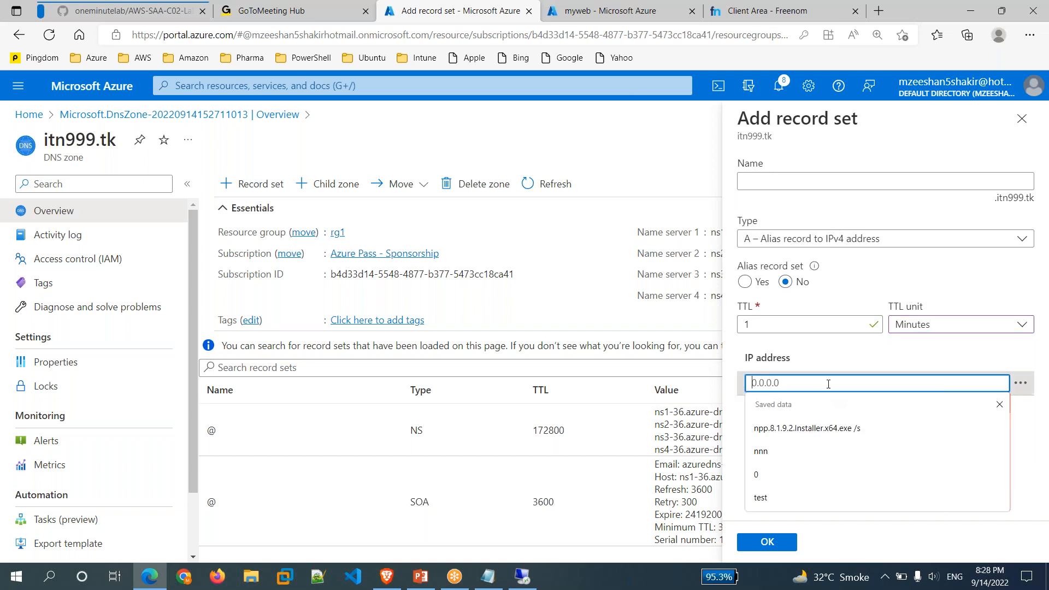
pyautogui.click(595, 20)
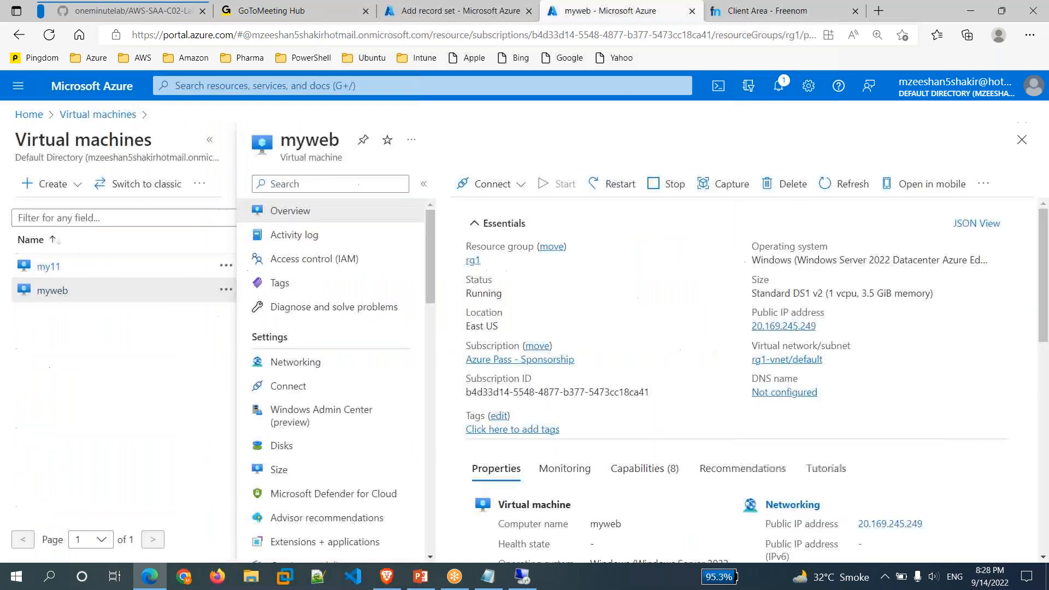
pyautogui.click(825, 326)
pyautogui.click(765, 10)
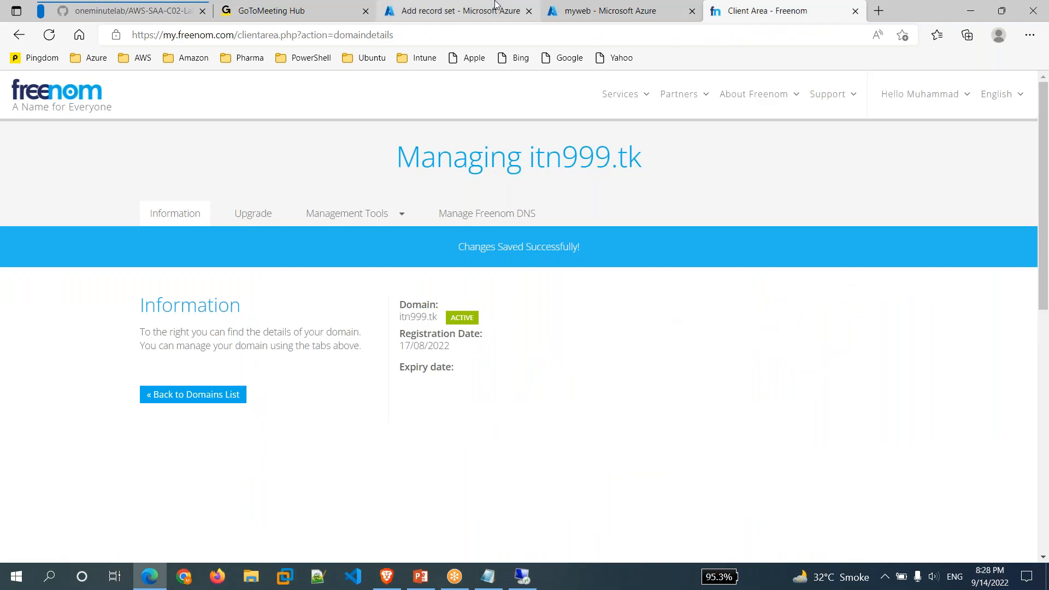
pyautogui.click(495, 4)
pyautogui.hotkey('ctrl', 'v')
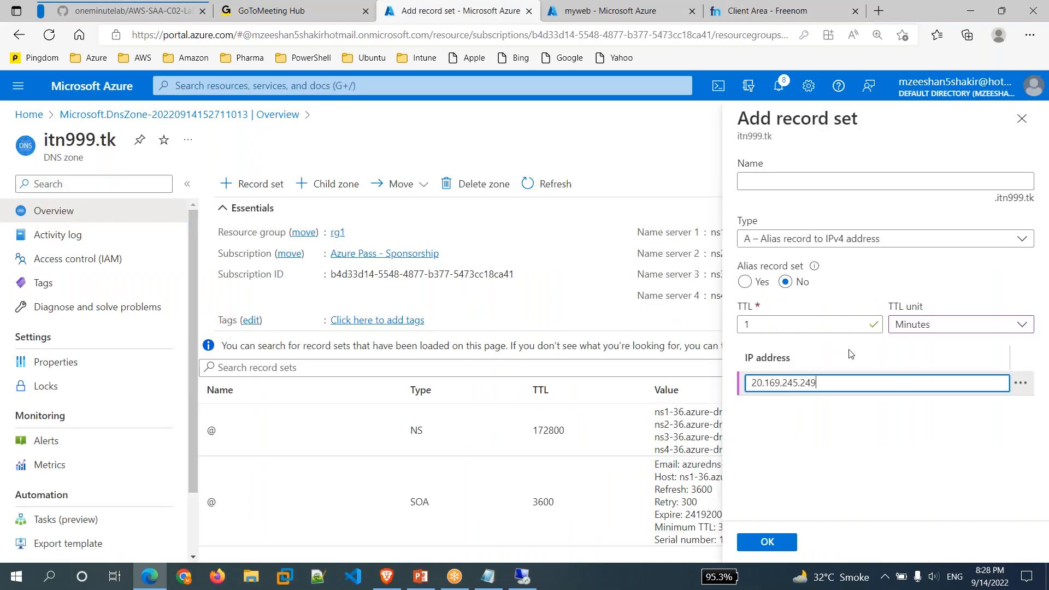
pyautogui.click(776, 542)
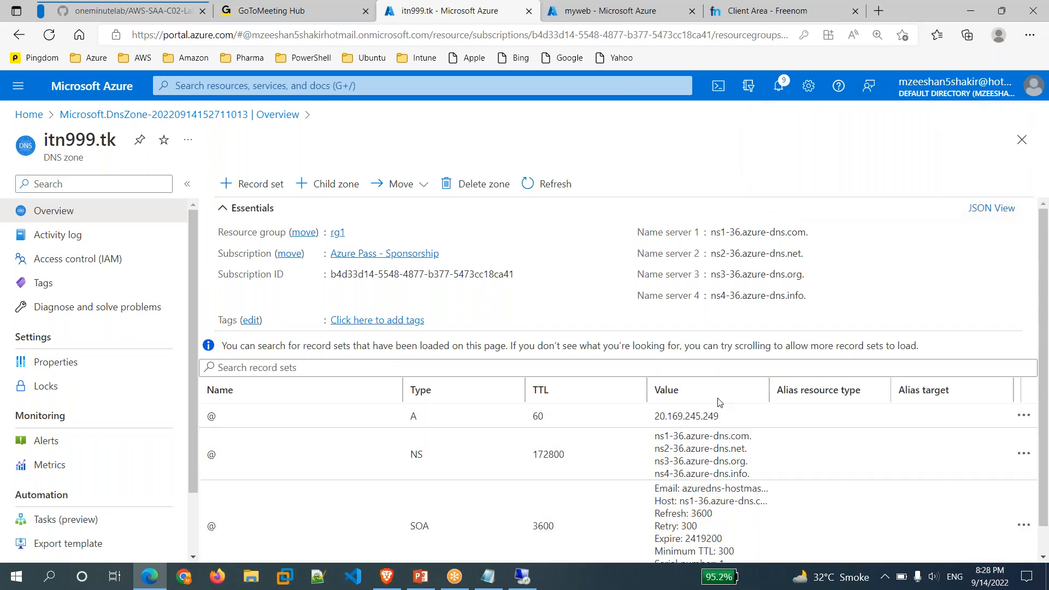
pyautogui.click(880, 12)
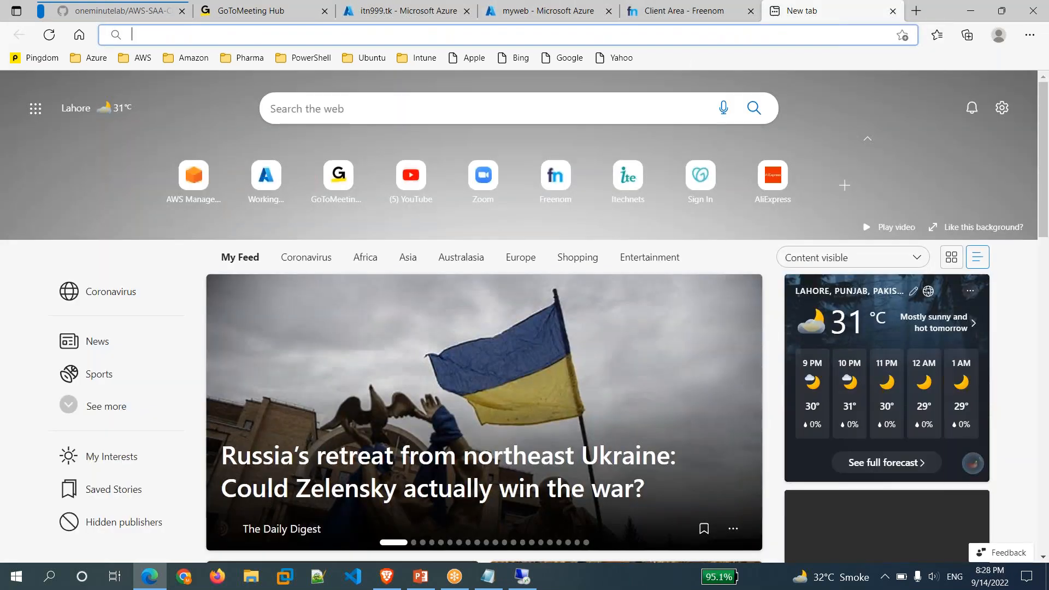
# Browse to itn999.tk and verify it shows "This is my web server".
pyautogui.write('itn999')
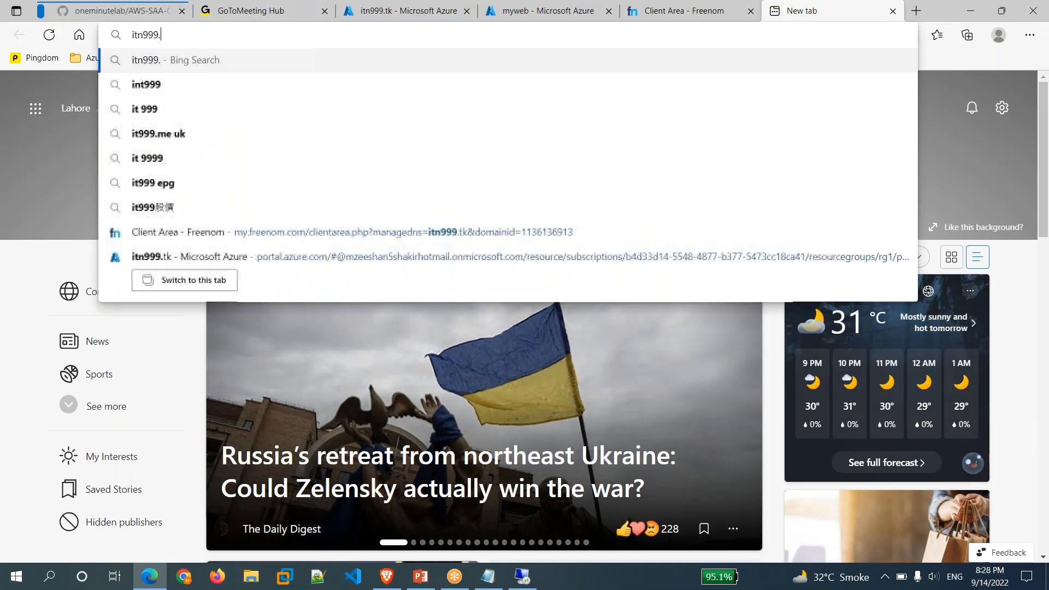
pyautogui.write('.tk')
pyautogui.press('Return')
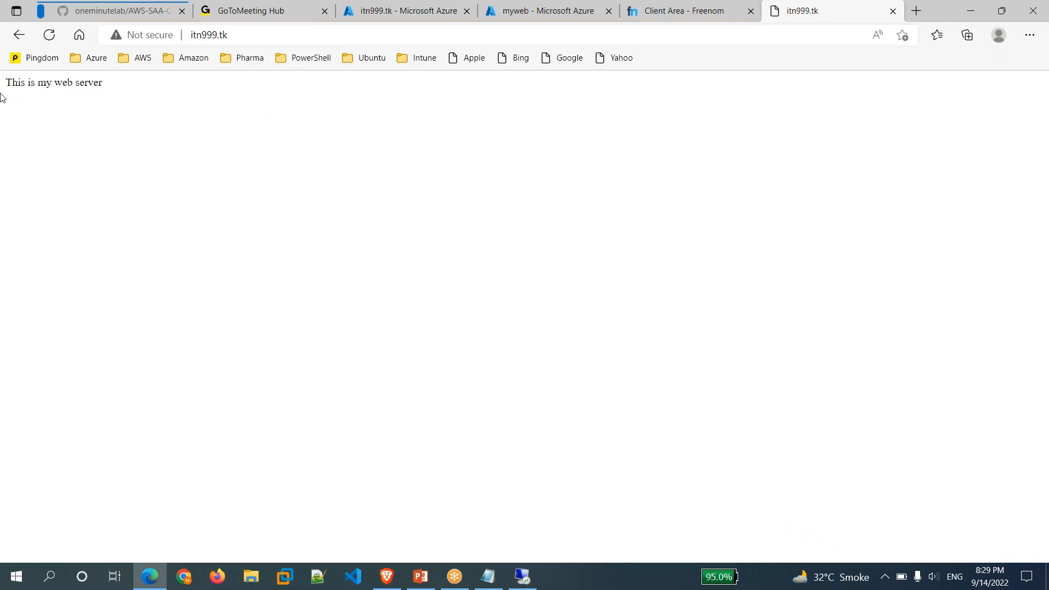
pyautogui.moveTo(7, 83); pyautogui.dragTo(124, 86)
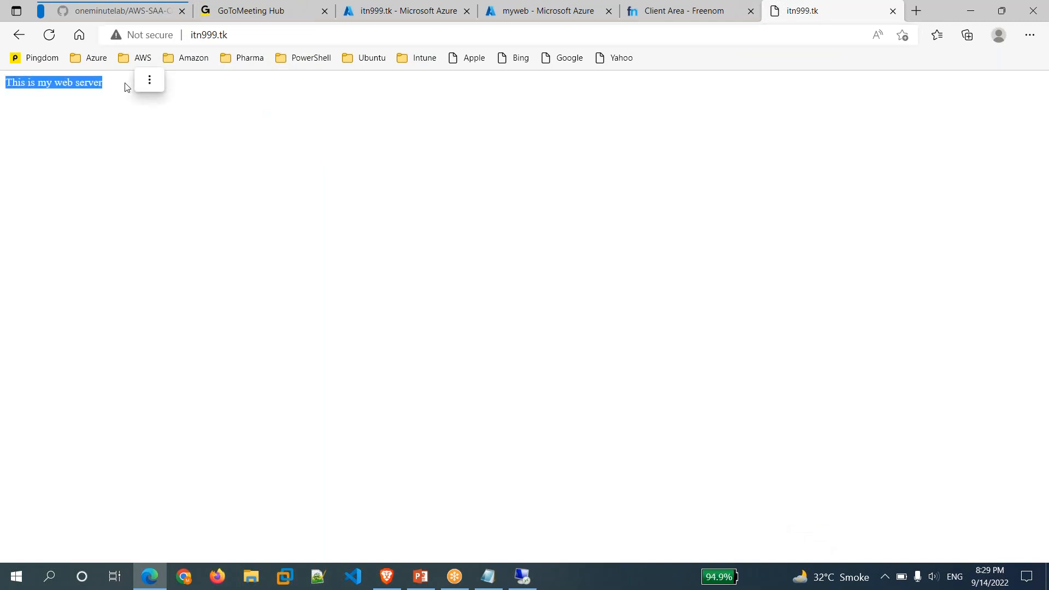
pyautogui.click(375, 307)
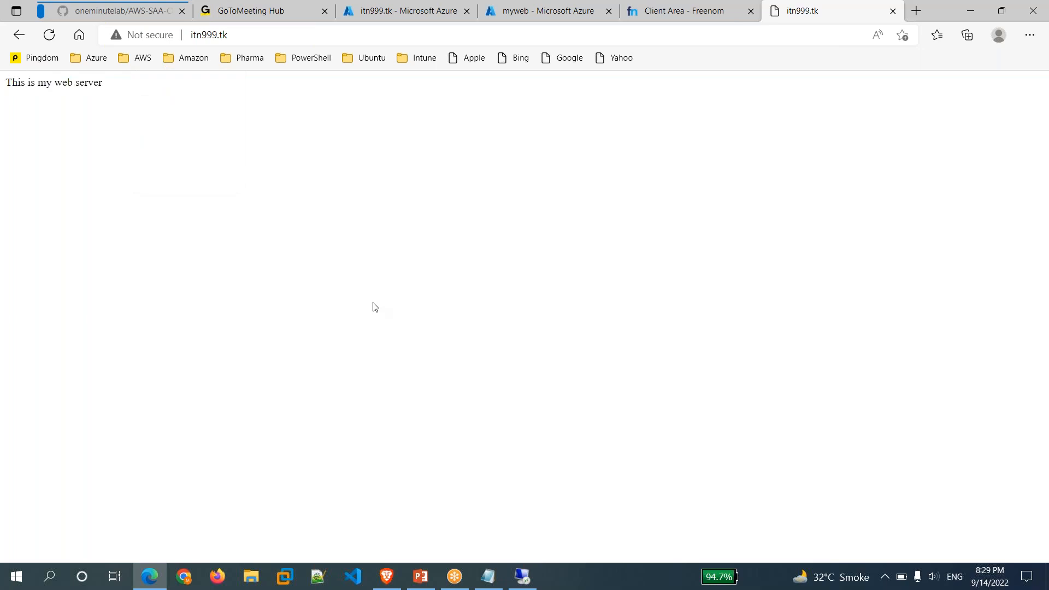
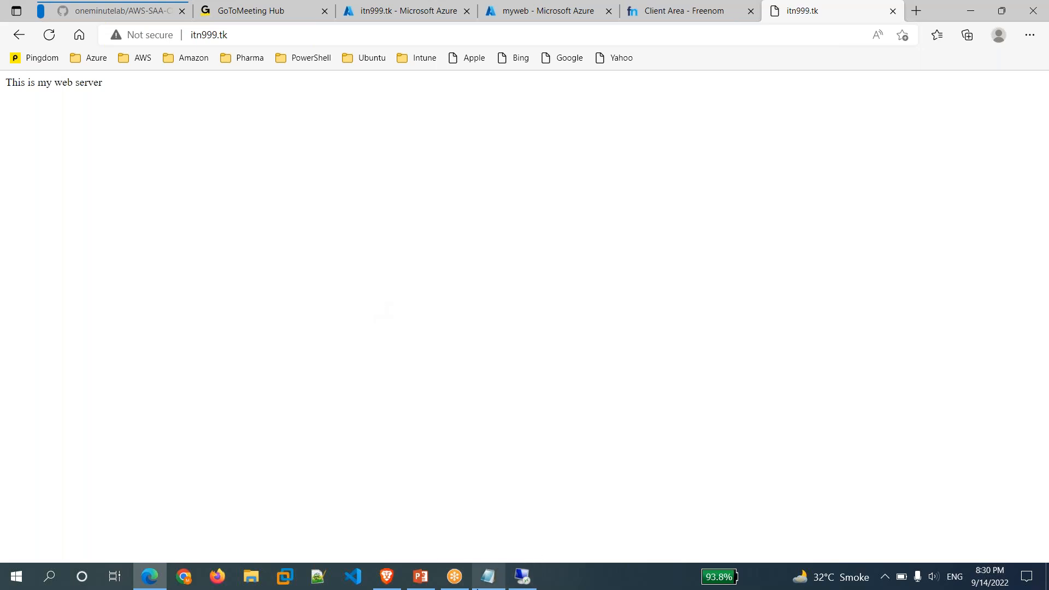
# Bring the AZ-104 PowerPoint deck forward to its Azure DNS overview slide.
pyautogui.moveTo(424, 587)
pyautogui.click(437, 539)
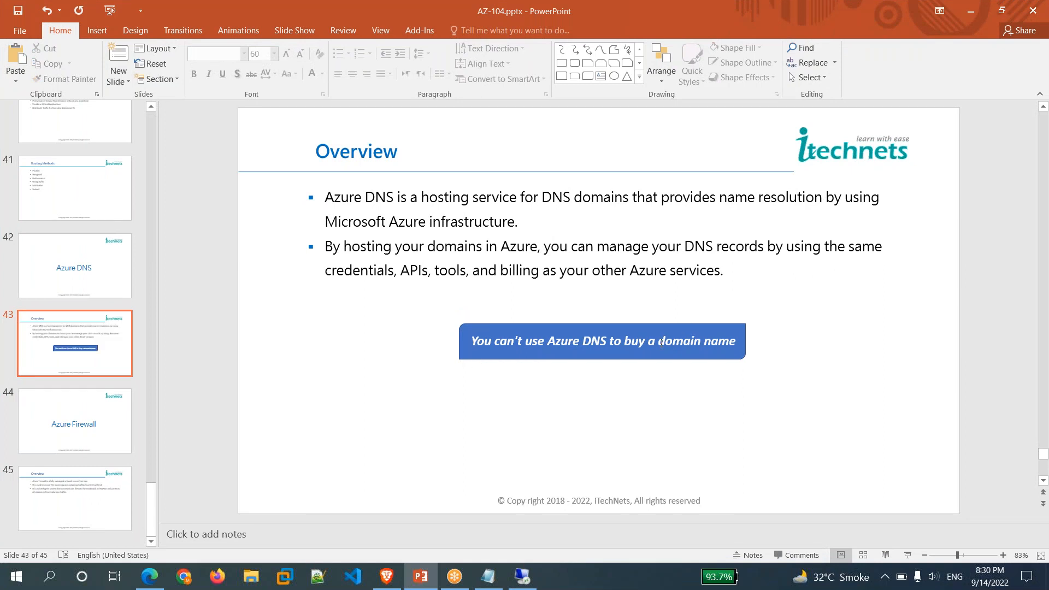
# Highlight the words 'domain name' in the slide's blue callout, then deselect it.
pyautogui.moveTo(660, 341); pyautogui.dragTo(741, 342)
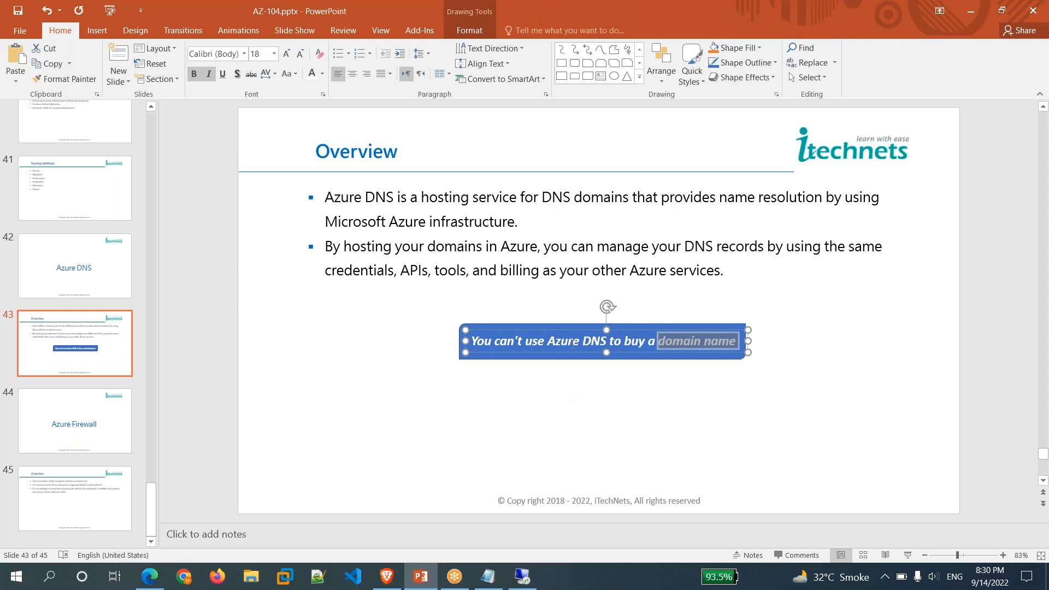
pyautogui.click(650, 413)
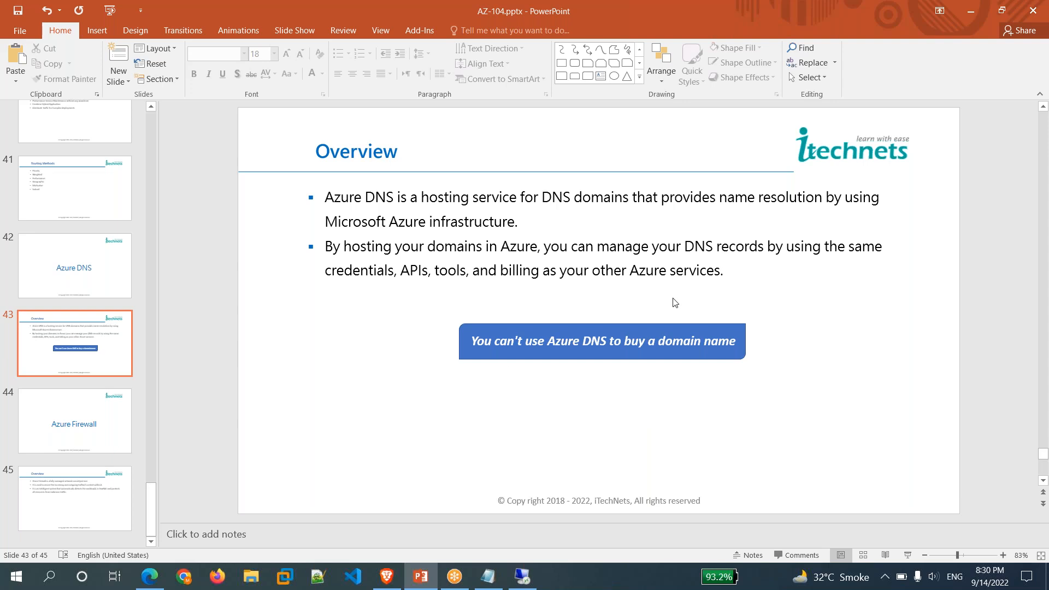
pyautogui.click(736, 346)
pyautogui.moveTo(734, 343); pyautogui.dragTo(656, 342)
pyautogui.click(586, 428)
# Return to Microsoft Edge and its Freenom client area tab.
pyautogui.moveTo(159, 578)
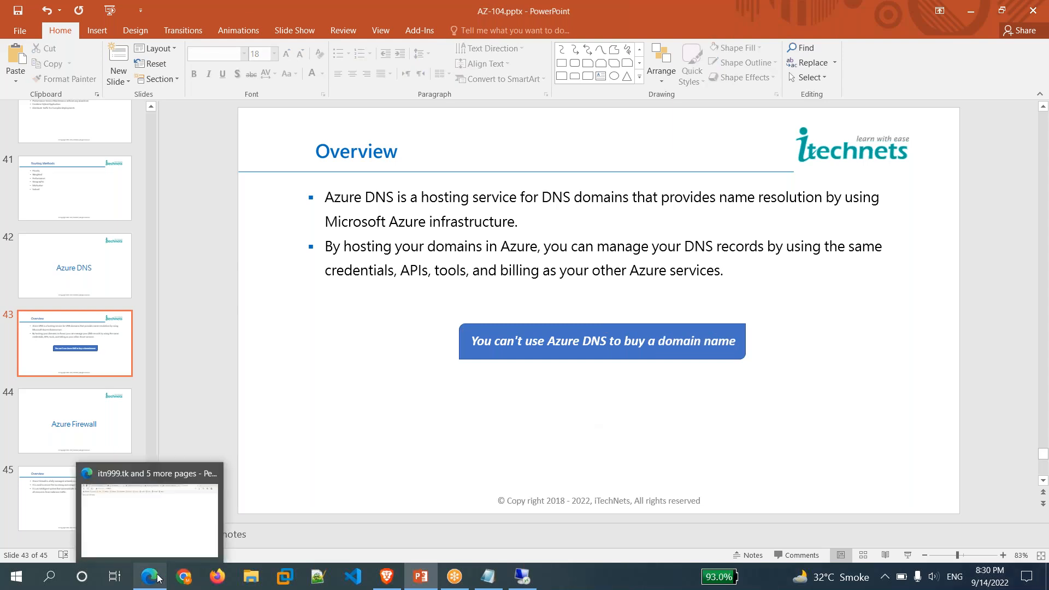
pyautogui.click(171, 533)
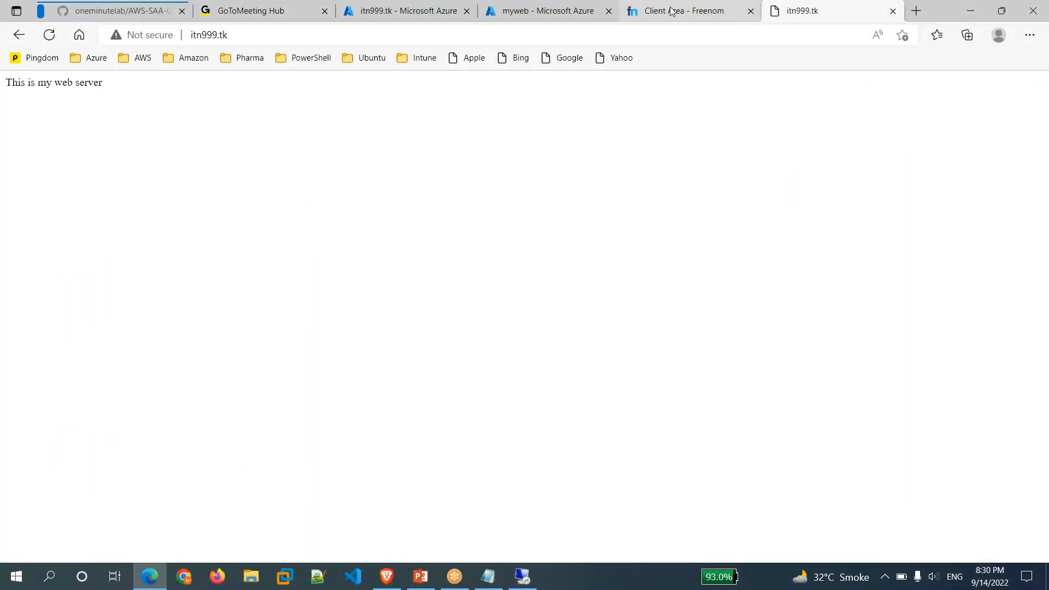
pyautogui.click(672, 11)
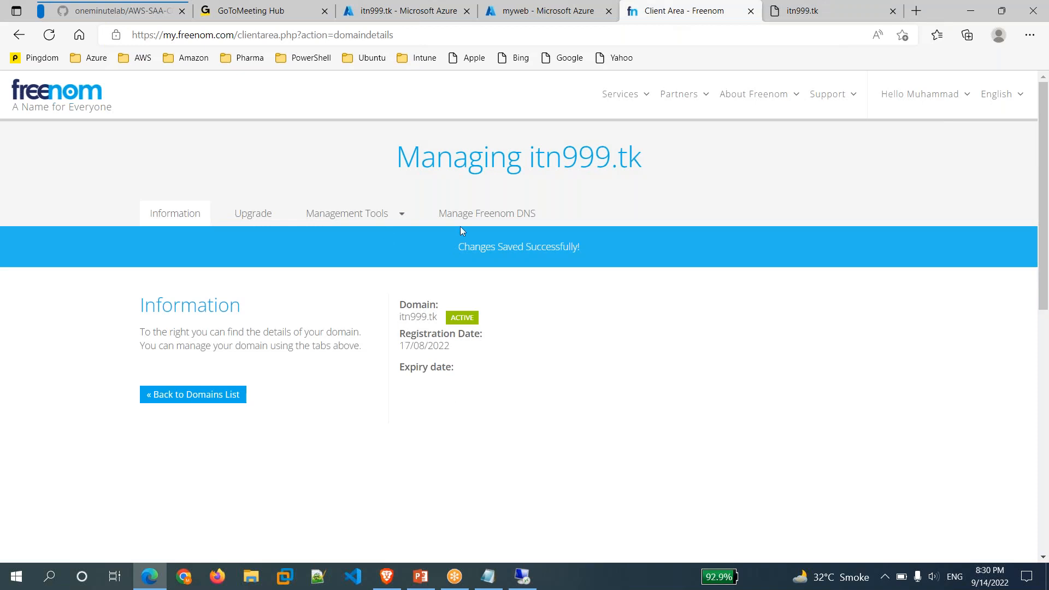
# Review the itn999.tk Management Tools list and domain heading, then switch to the myweb Azure tab.
pyautogui.click(367, 219)
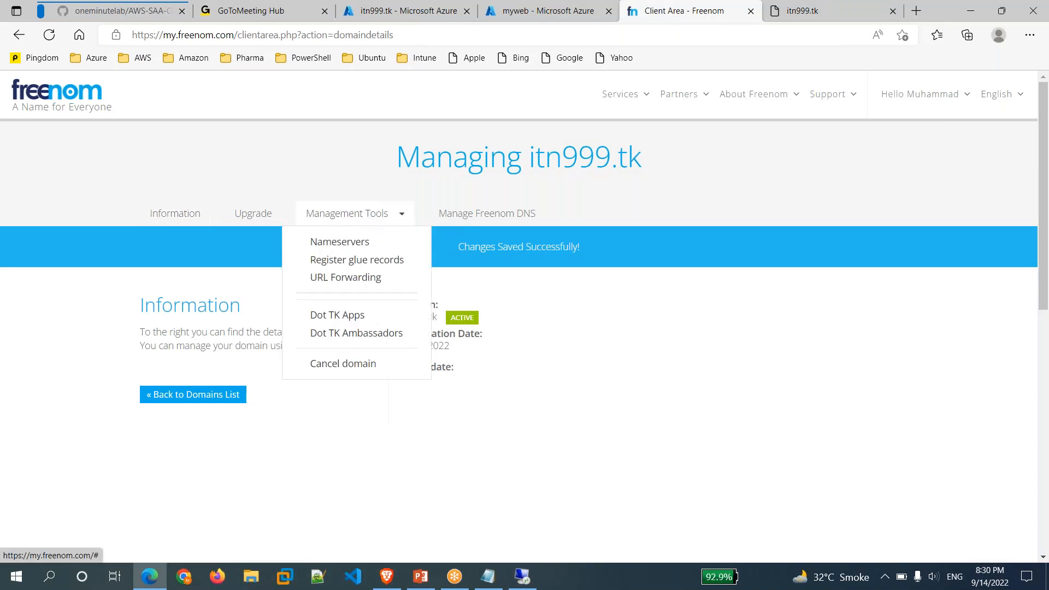
pyautogui.click(453, 462)
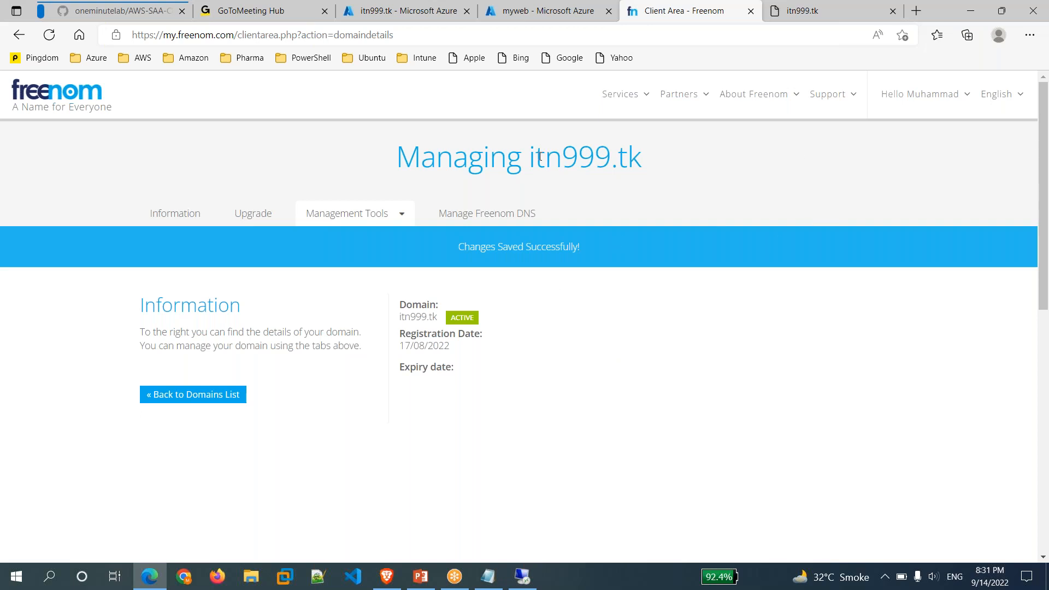
pyautogui.moveTo(529, 157); pyautogui.dragTo(644, 158)
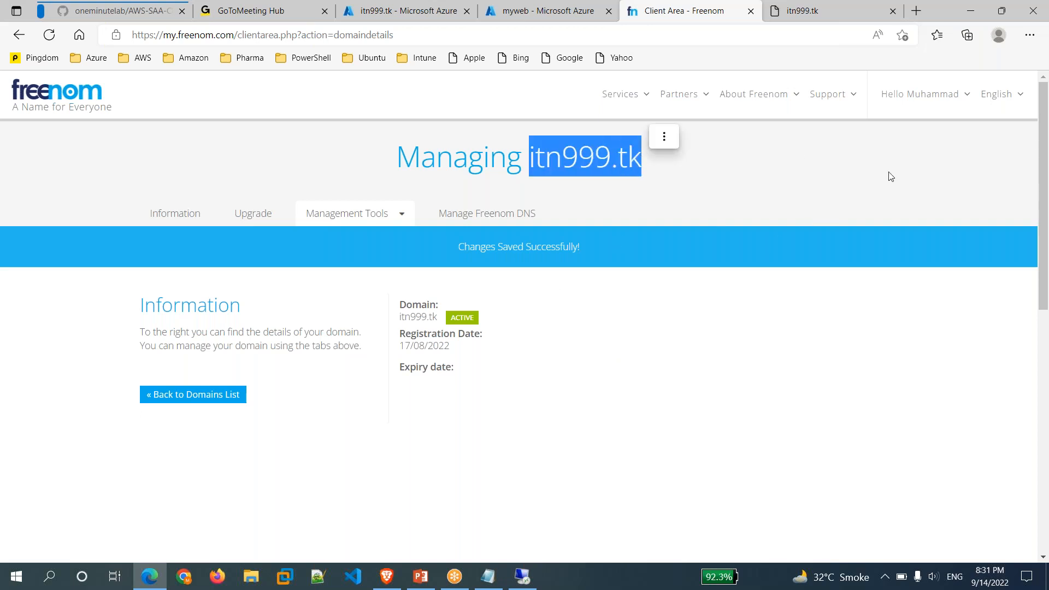
pyautogui.click(1040, 144)
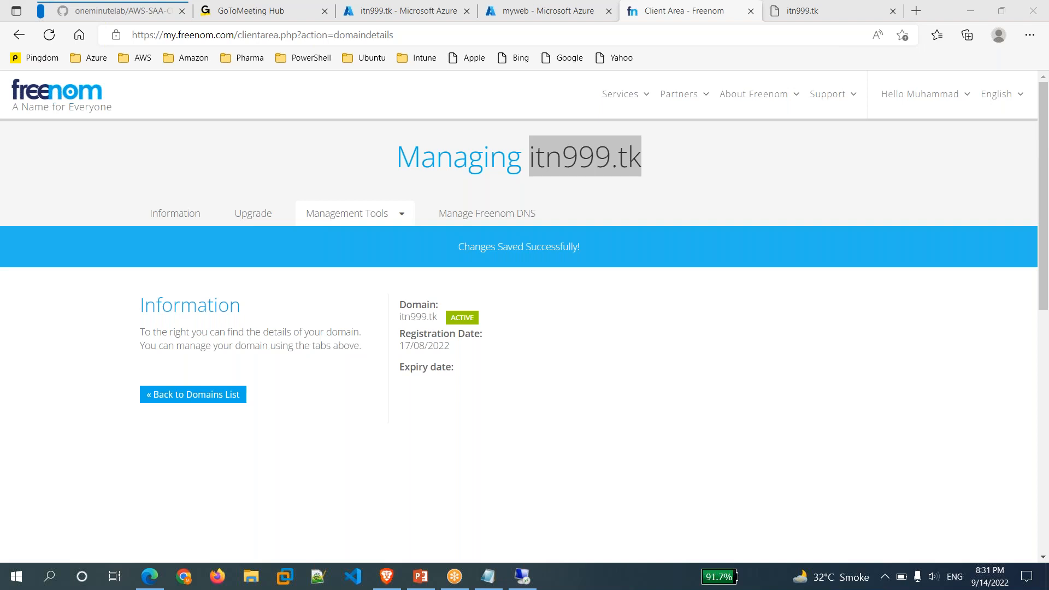
pyautogui.click(656, 350)
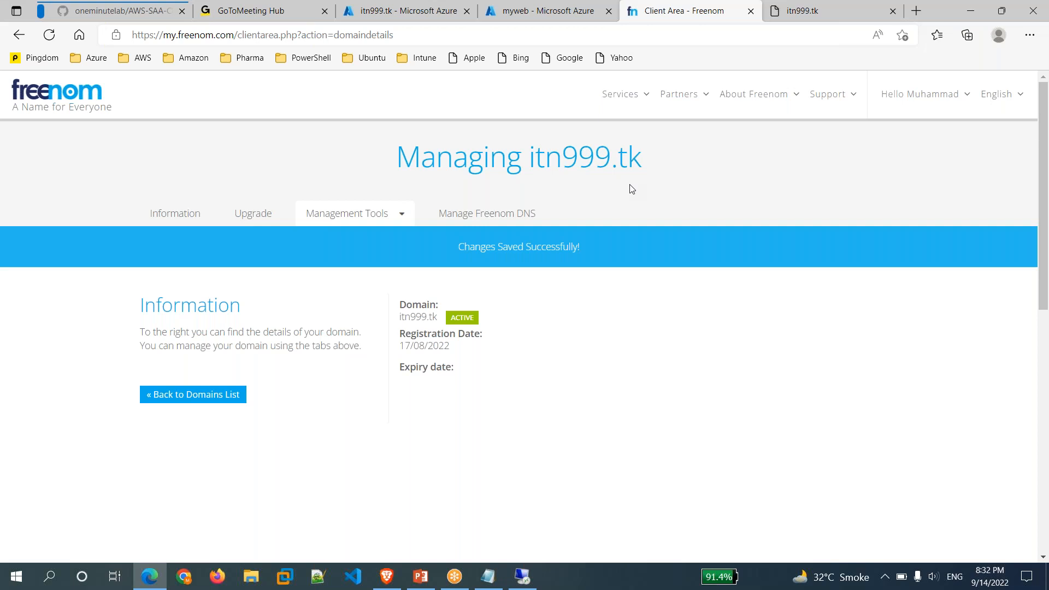
pyautogui.click(539, 12)
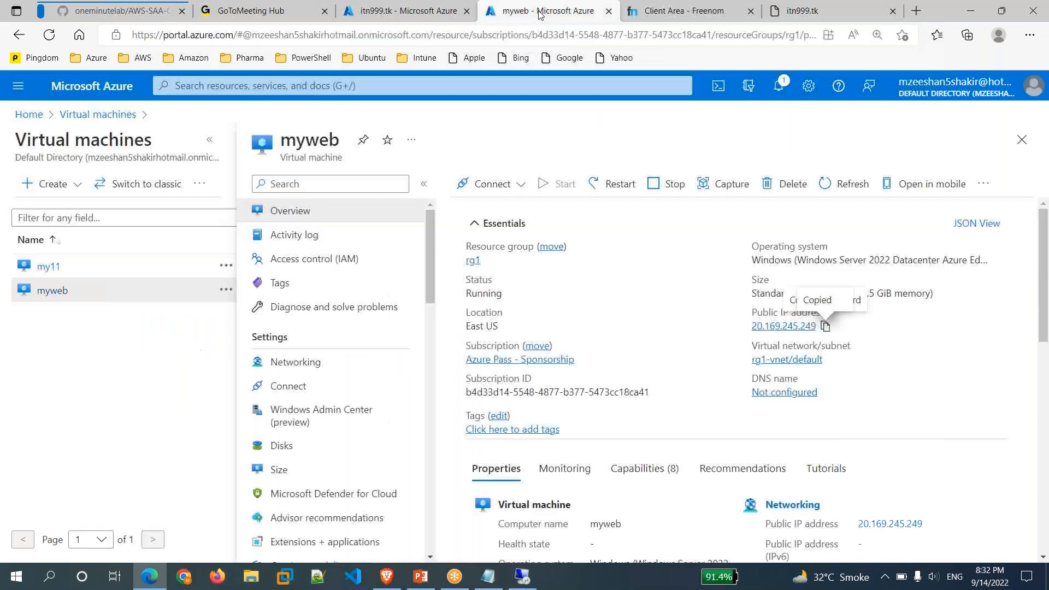
# Show the itn999.tk DNS zone overview, highlight its Subscription ID, then bring up the Notepad notes.
pyautogui.click(451, 16)
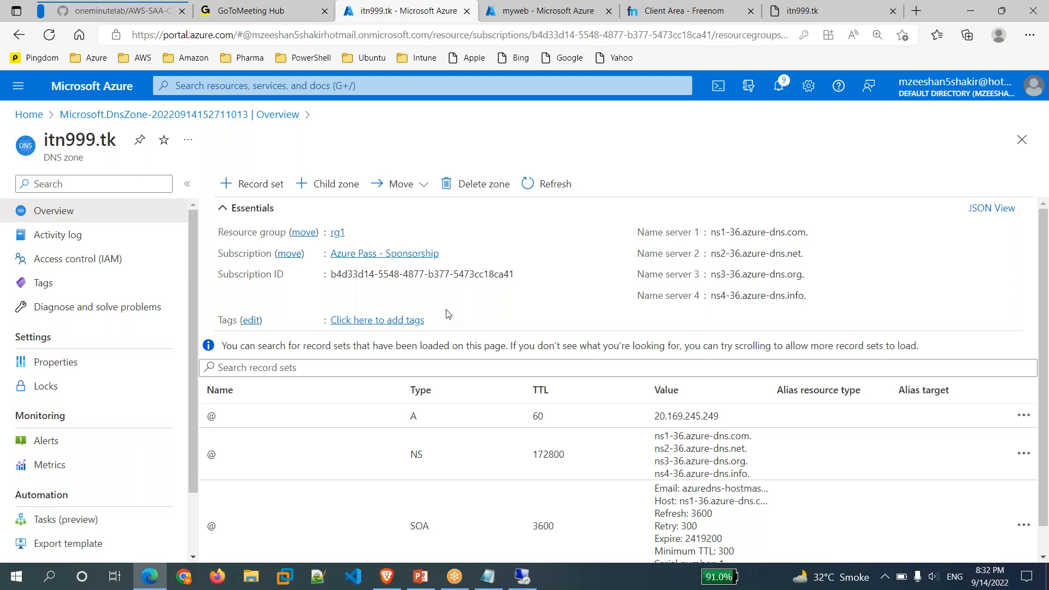
pyautogui.doubleClick(503, 276)
pyautogui.click(503, 276)
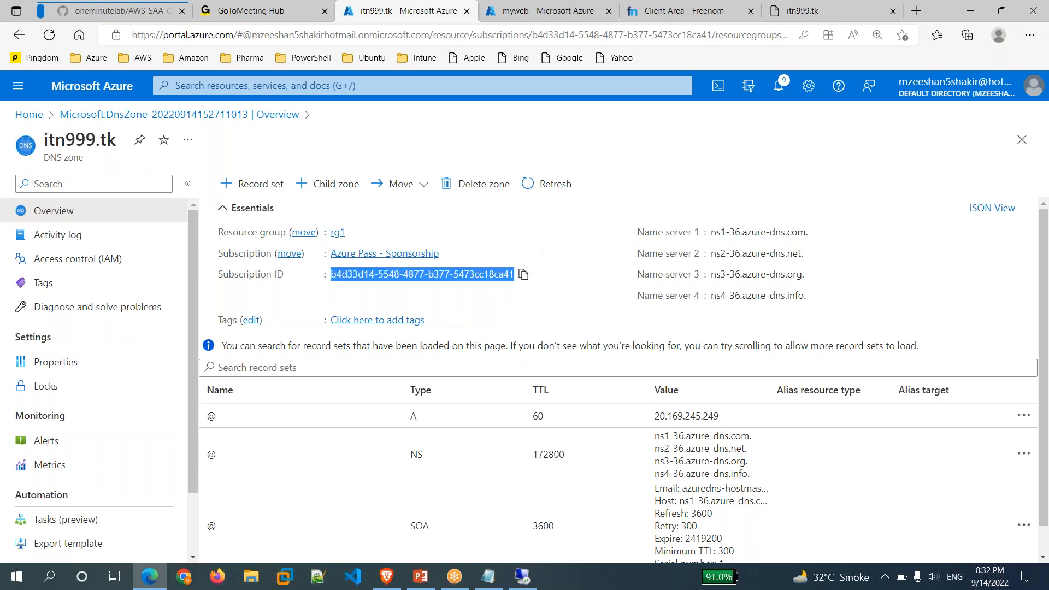
pyautogui.click(551, 309)
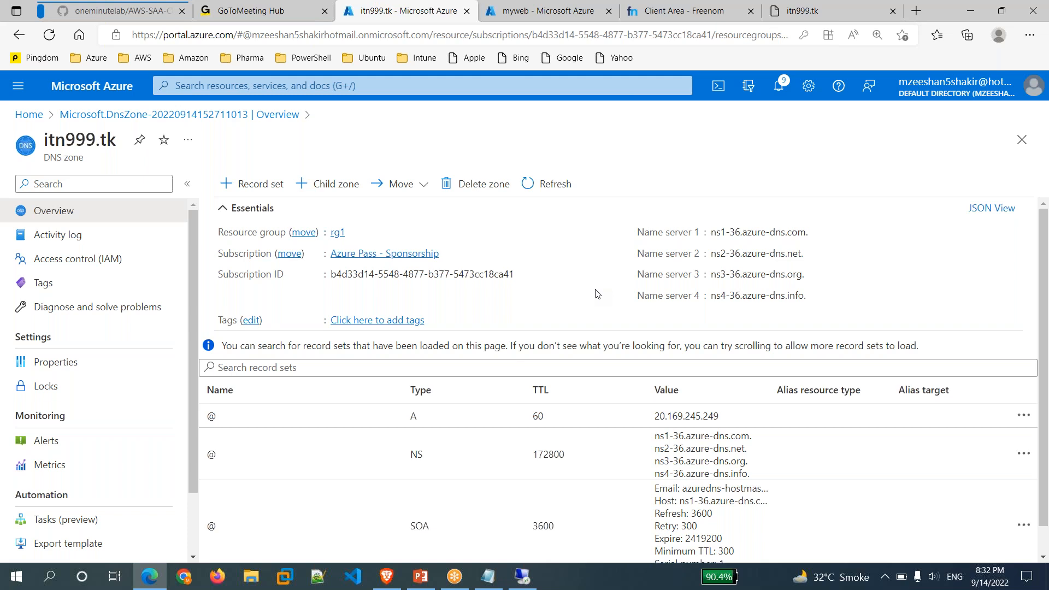
pyautogui.click(492, 577)
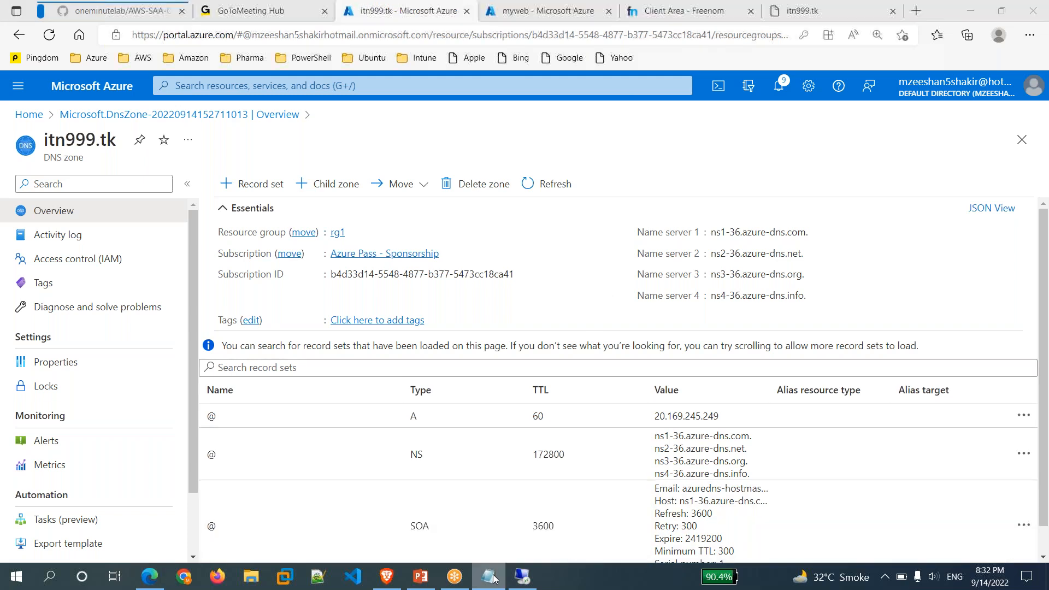
pyautogui.scroll(-4, 375, 382)
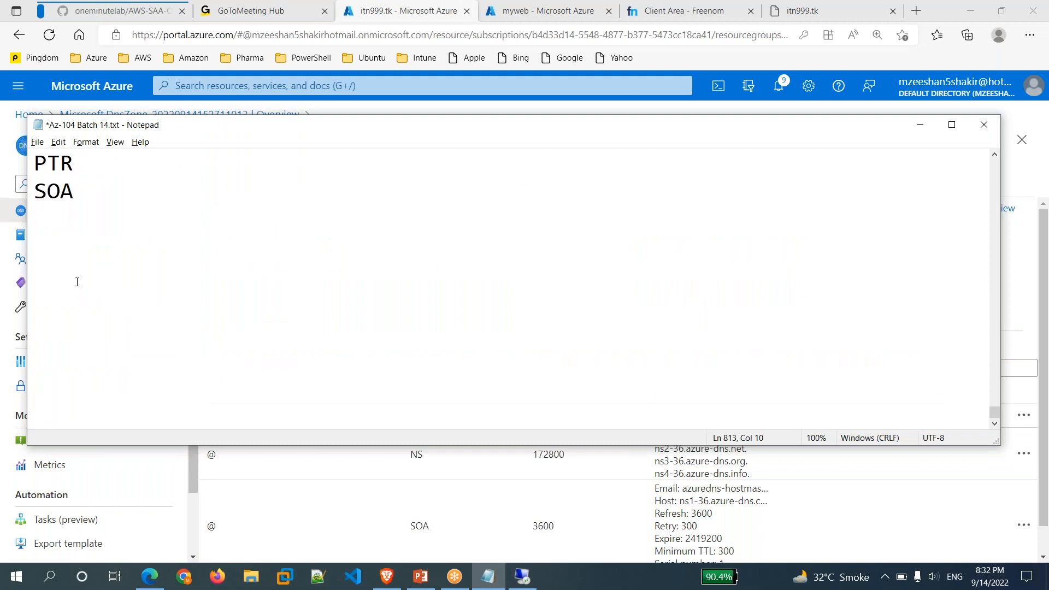
# Add a dashed divider line below SOA in the notes.
pyautogui.click(62, 223)
pyautogui.press('Return')
pyautogui.write('------------------------')
pyautogui.press('Return')
# Write 'Static Websites = you can host here on Storage account' on the next line.
pyautogui.write('Static')
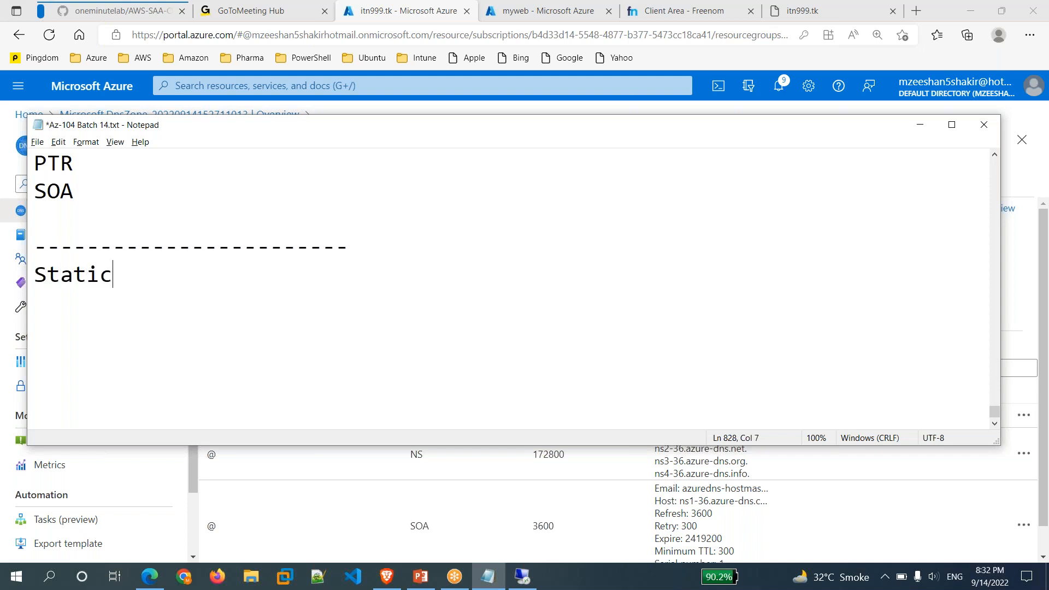
pyautogui.write(' Websites')
pyautogui.press('Return')
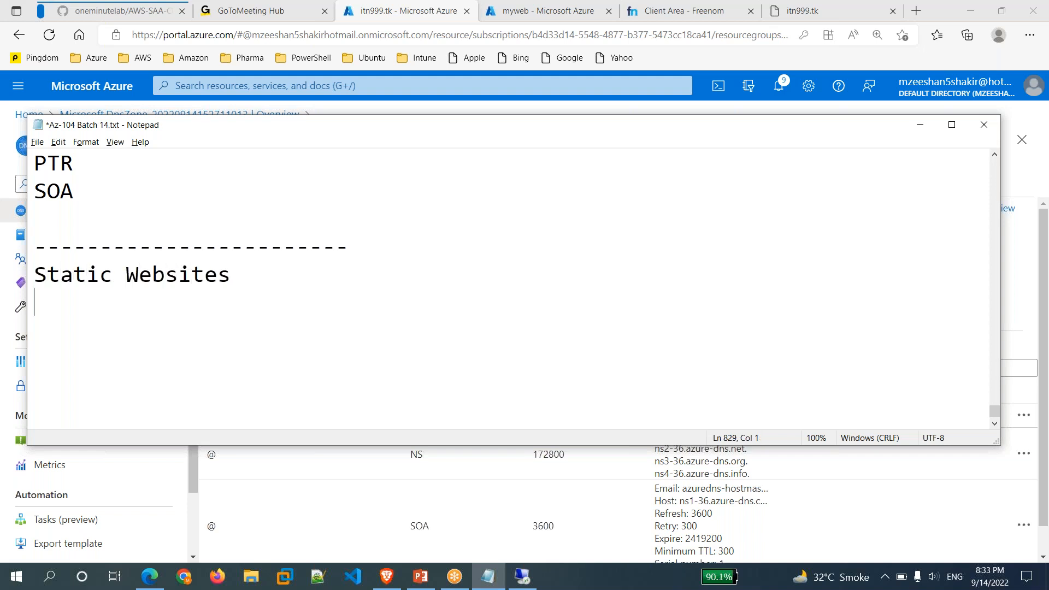
pyautogui.press('BackSpace')
pyautogui.press('BackSpace')
pyautogui.write('= you can host here')
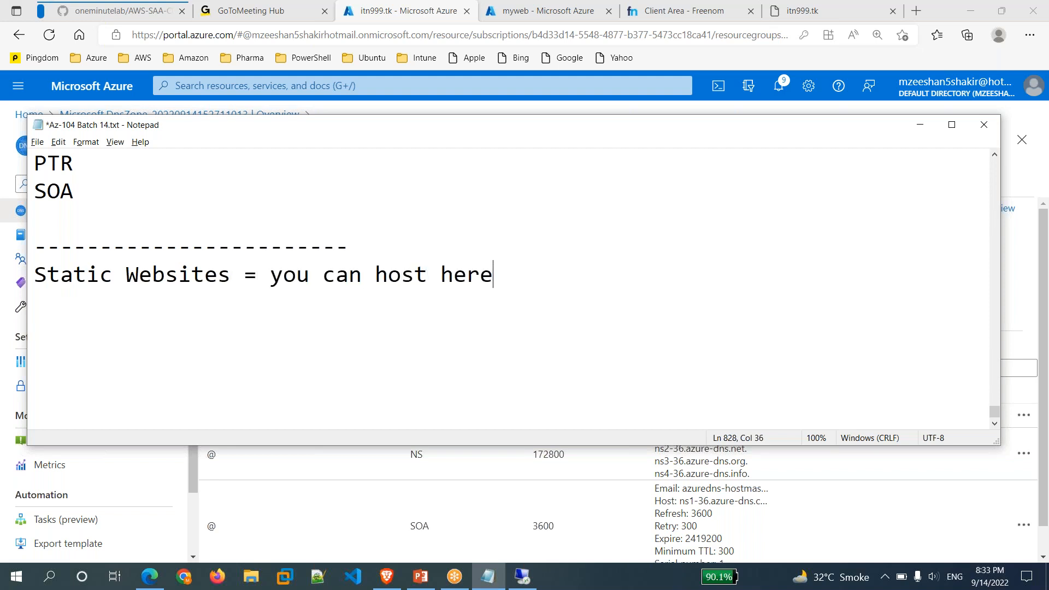
pyautogui.write(' on S')
pyautogui.write('tora')
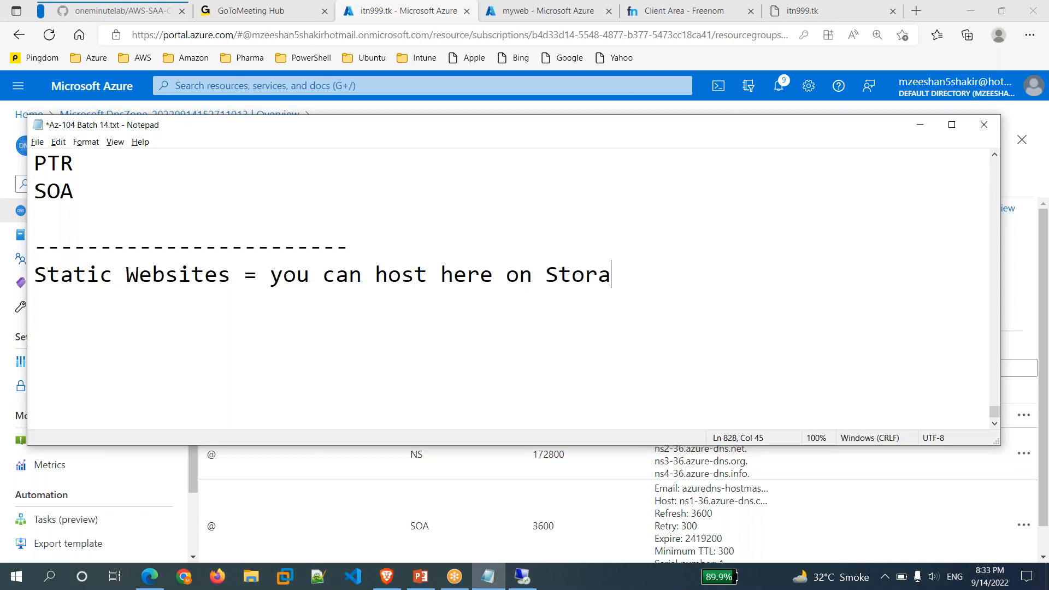
pyautogui.write('ge account')
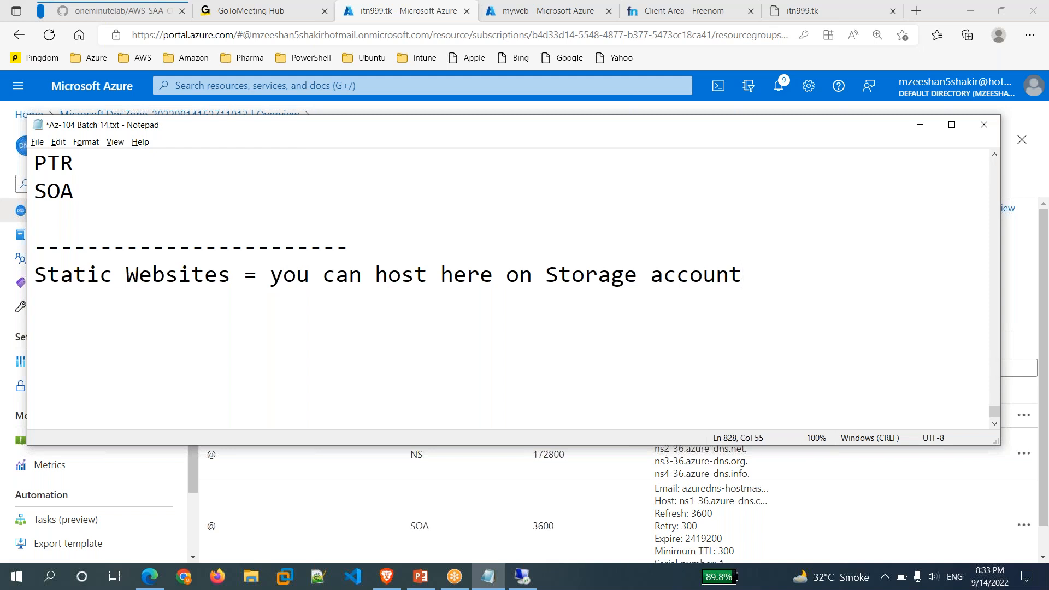
# Add a 'Dynamic =' line below it.
pyautogui.press('Return')
pyautogui.write('Dyna')
pyautogui.write('m')
pyautogui.press('BackSpace')
pyautogui.write('namic =')
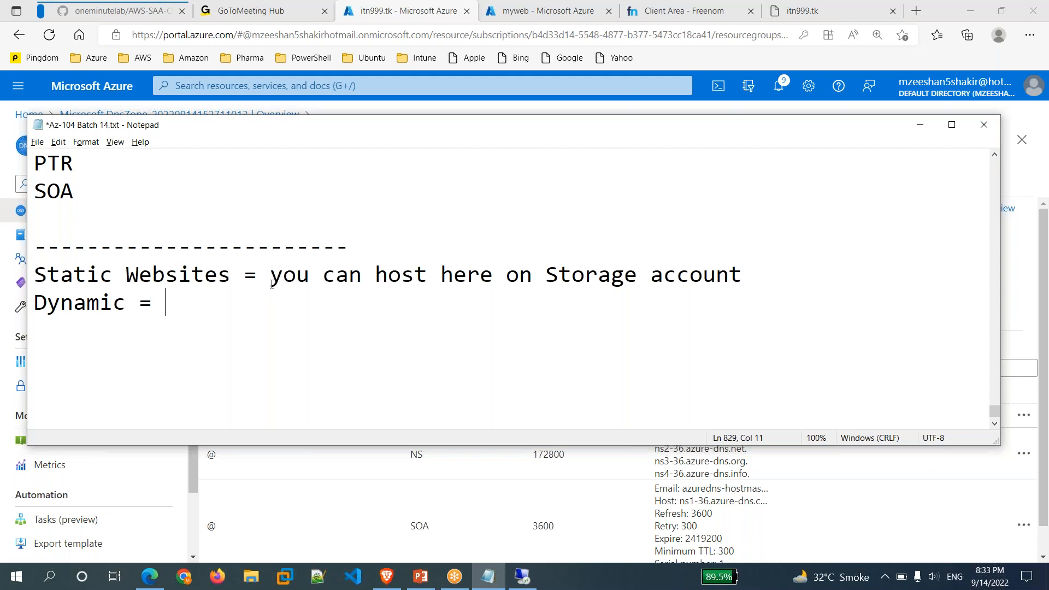
# Highlight 'Storage account' on the Static Websites line and minimize Notepad.
pyautogui.click(271, 281)
pyautogui.moveTo(548, 275); pyautogui.dragTo(742, 277)
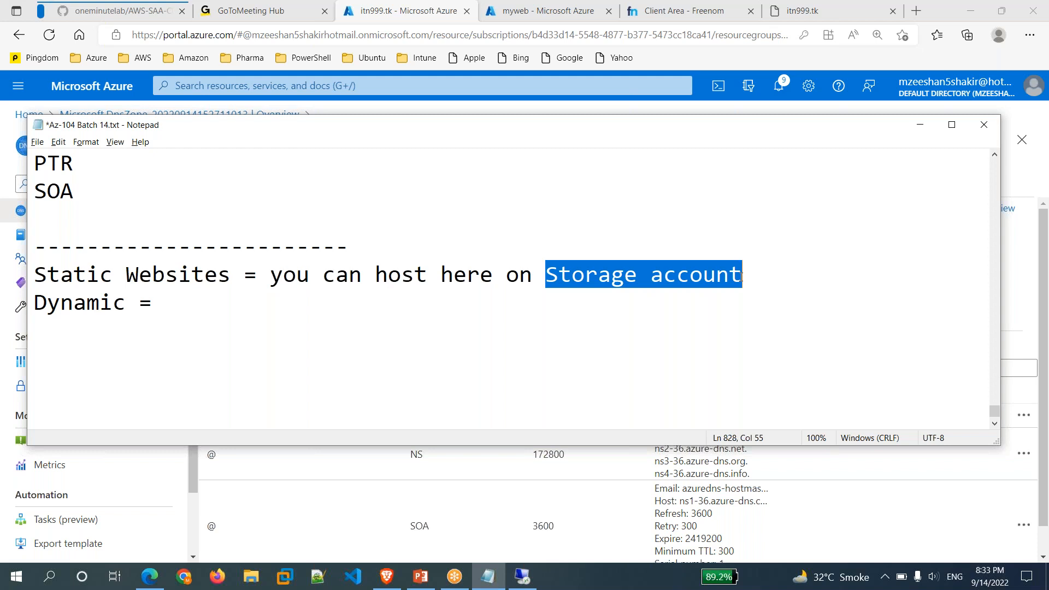
pyautogui.click(920, 125)
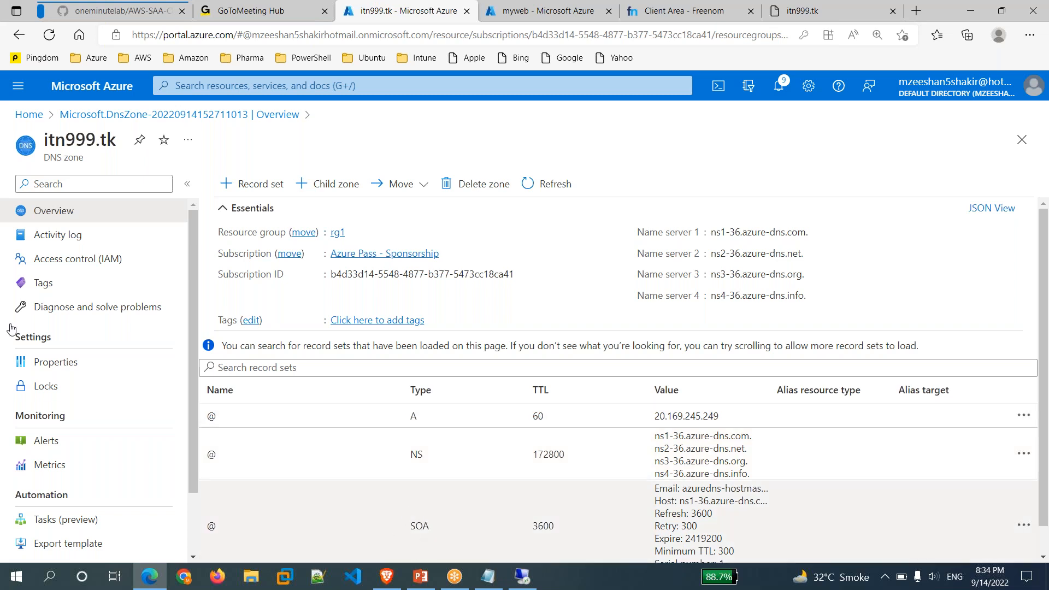
# Open the mynewstore99 storage account from Storage accounts and show its Containers.
pyautogui.click(28, 114)
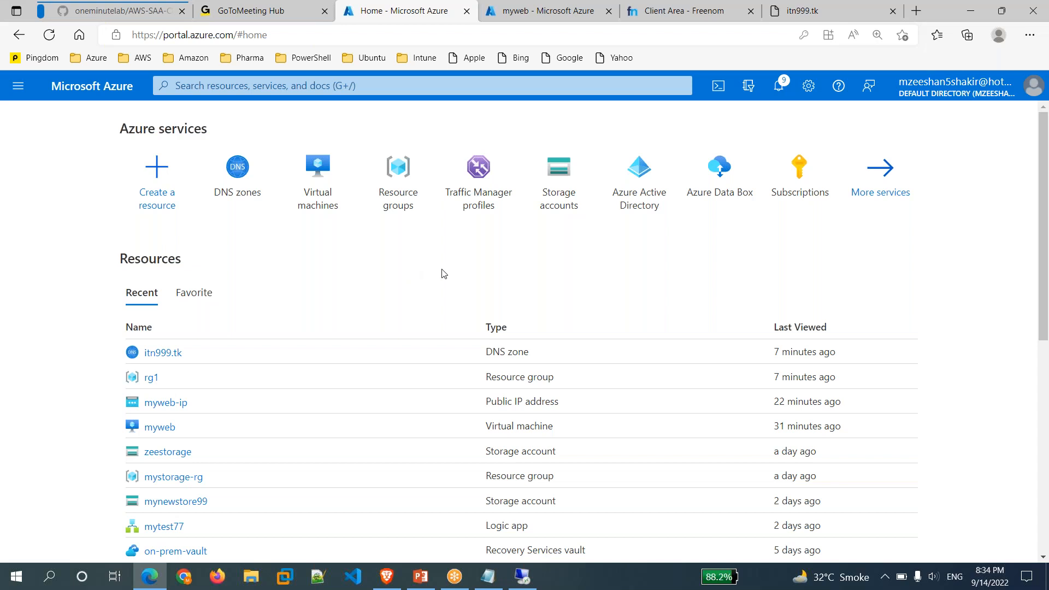
pyautogui.click(560, 203)
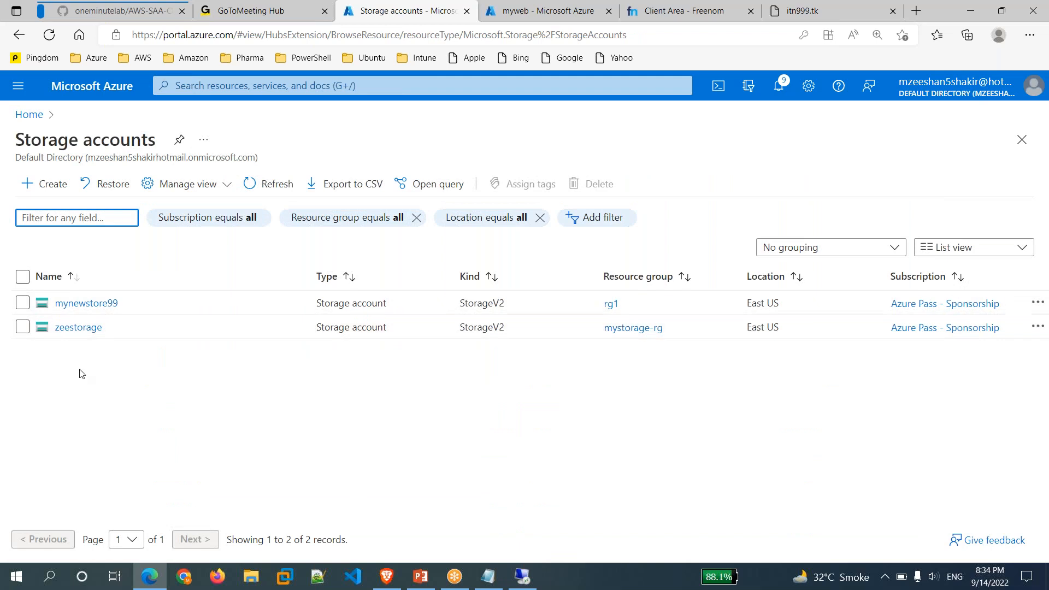
pyautogui.click(94, 308)
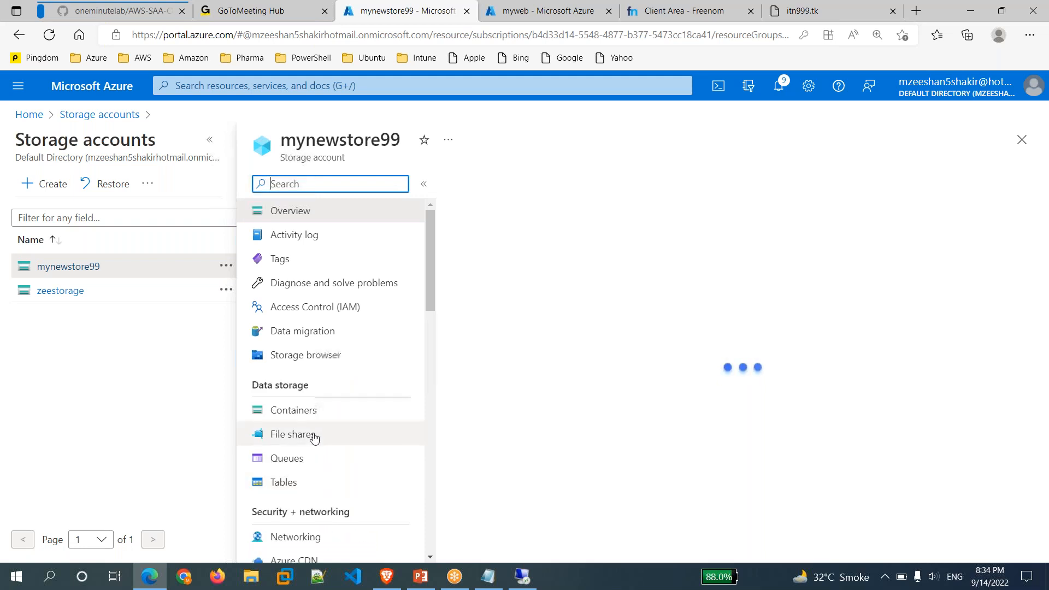
pyautogui.scroll(-1, 321, 448)
pyautogui.scroll(-1, 321, 448)
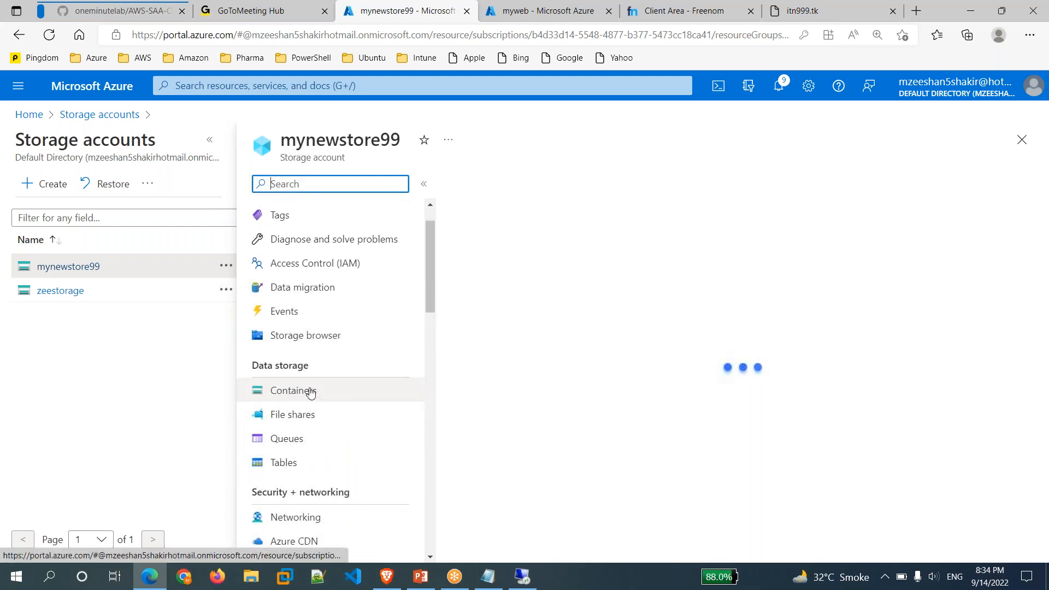
pyautogui.click(309, 390)
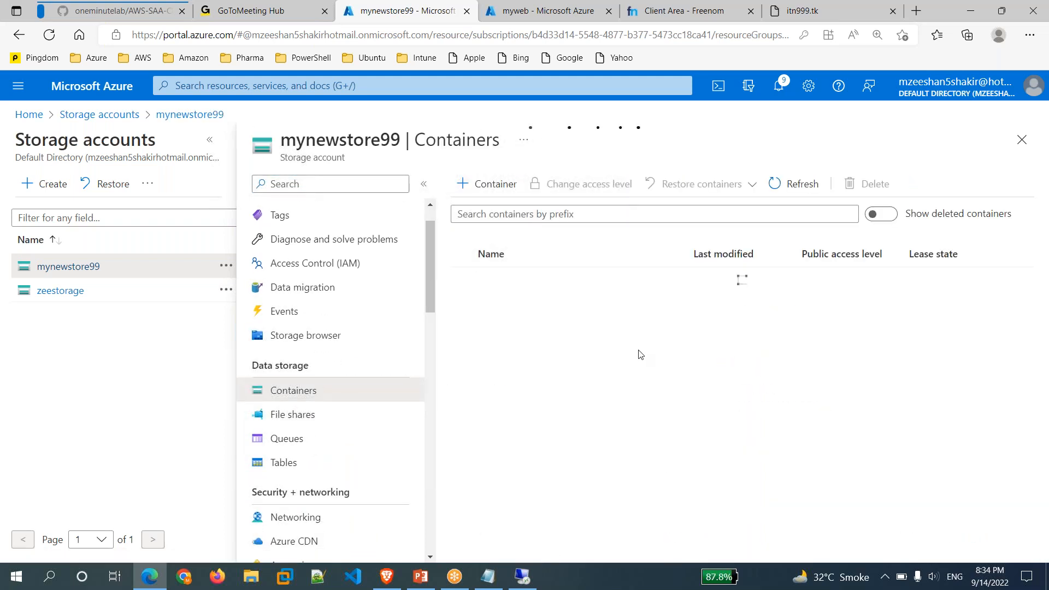
pyautogui.click(500, 183)
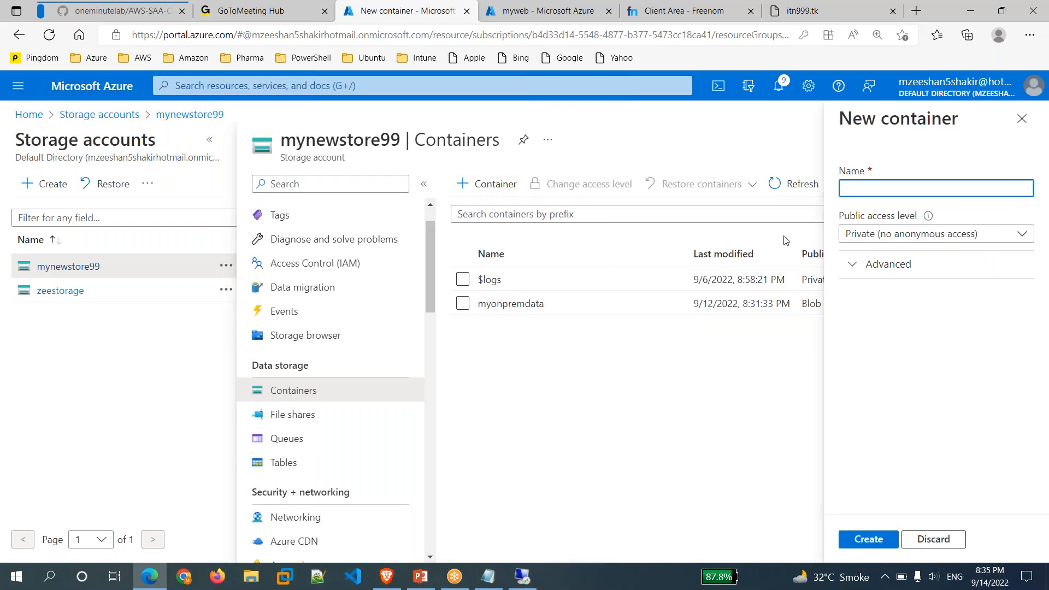
pyautogui.write('www')
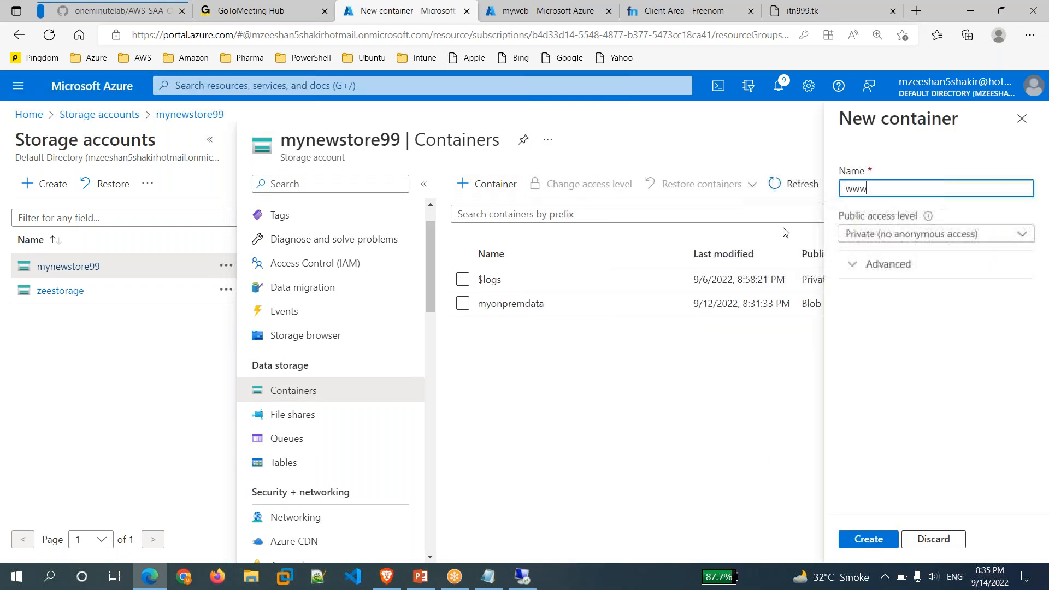
pyautogui.write('.itn')
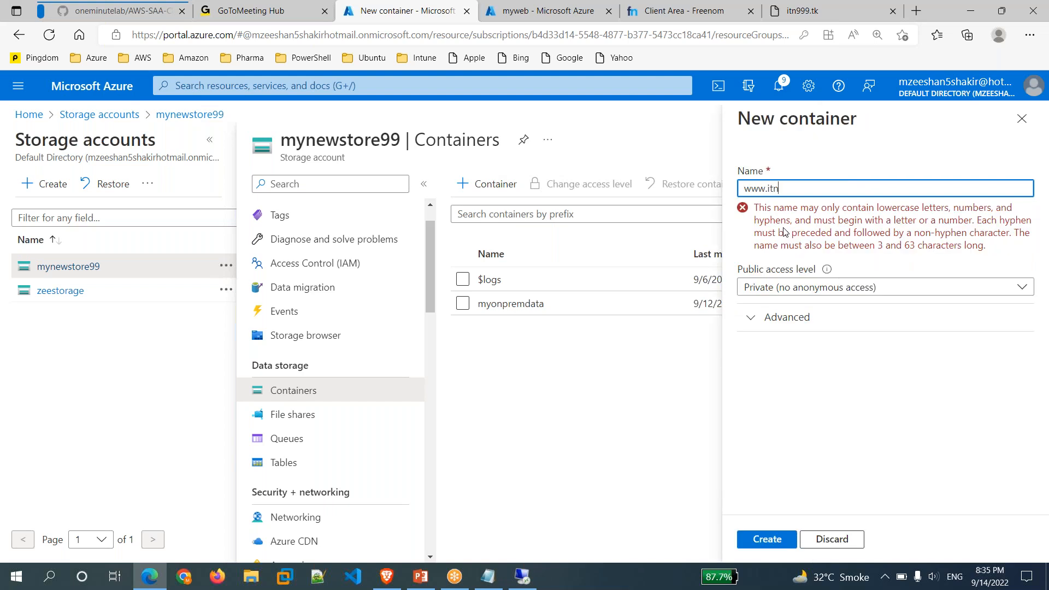
pyautogui.write('7.tk')
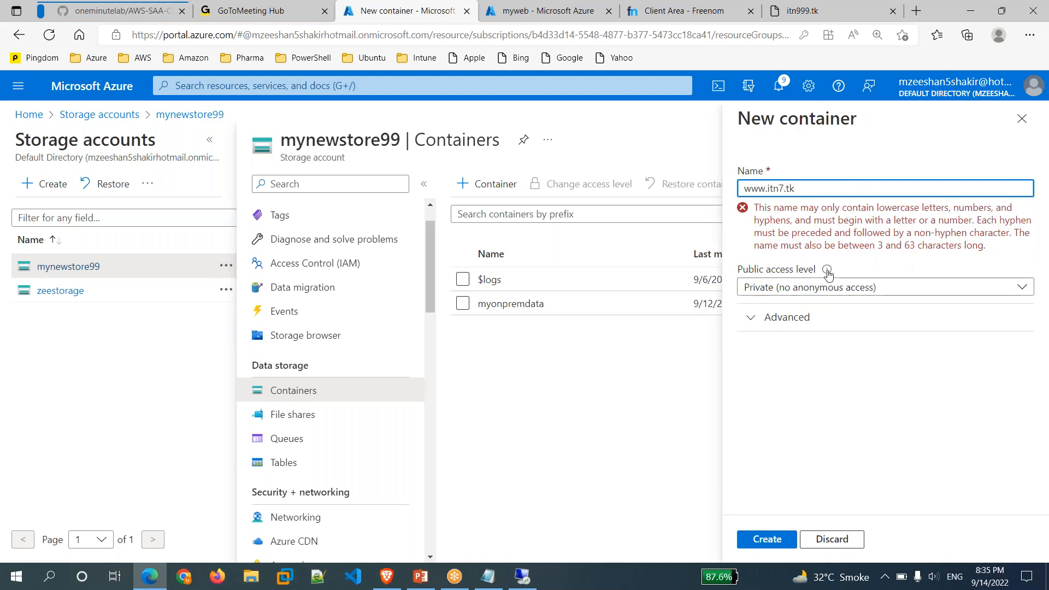
pyautogui.click(830, 292)
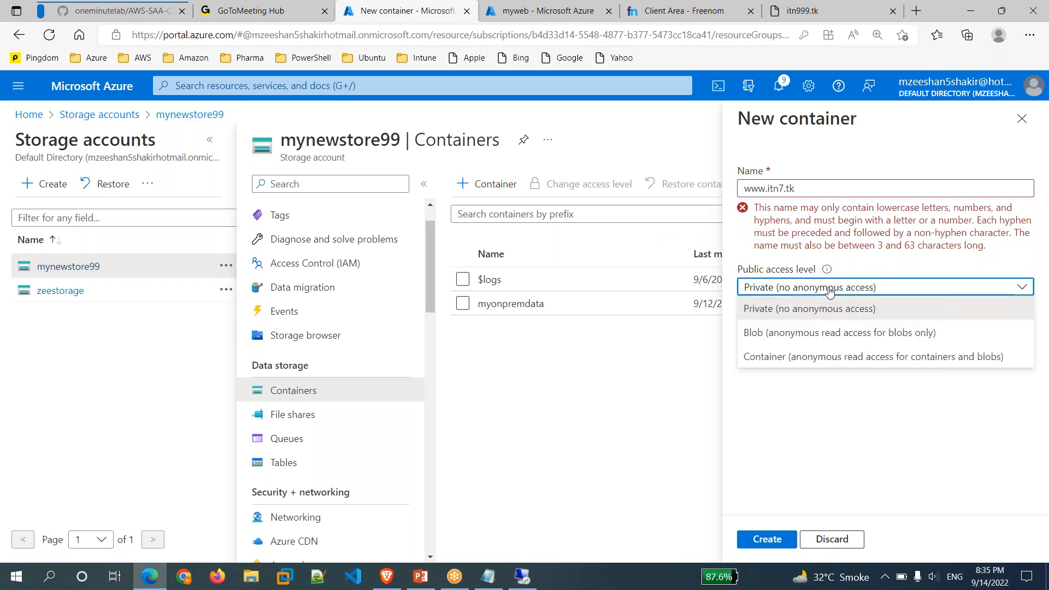
pyautogui.click(819, 437)
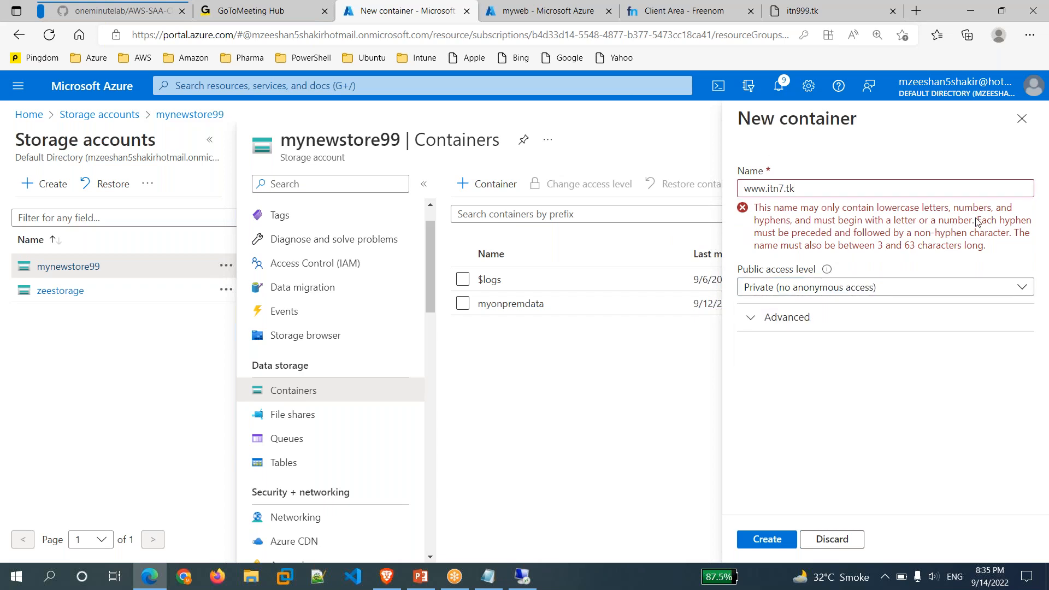
pyautogui.click(1040, 231)
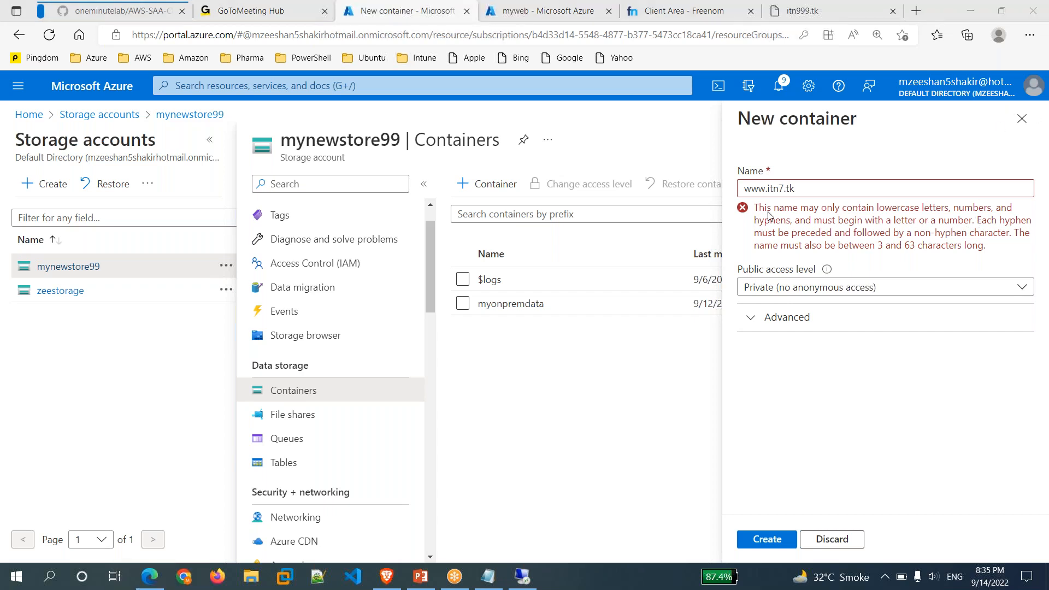
pyautogui.click(799, 188)
pyautogui.press('BackSpace')
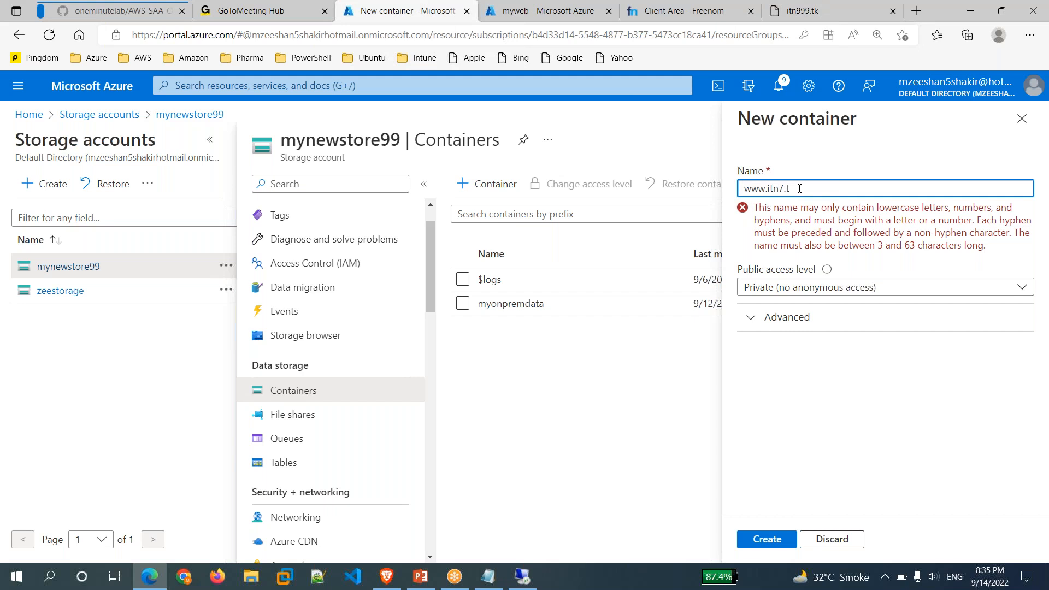
pyautogui.press('BackSpace')
pyautogui.press('BackSpace')
pyautogui.press('BackSpace')
pyautogui.press('BackSpace')
pyautogui.press('BackSpace')
pyautogui.press('BackSpace')
pyautogui.press('BackSpace')
pyautogui.press('BackSpace')
pyautogui.press('BackSpace')
pyautogui.press('BackSpace')
pyautogui.write('itn')
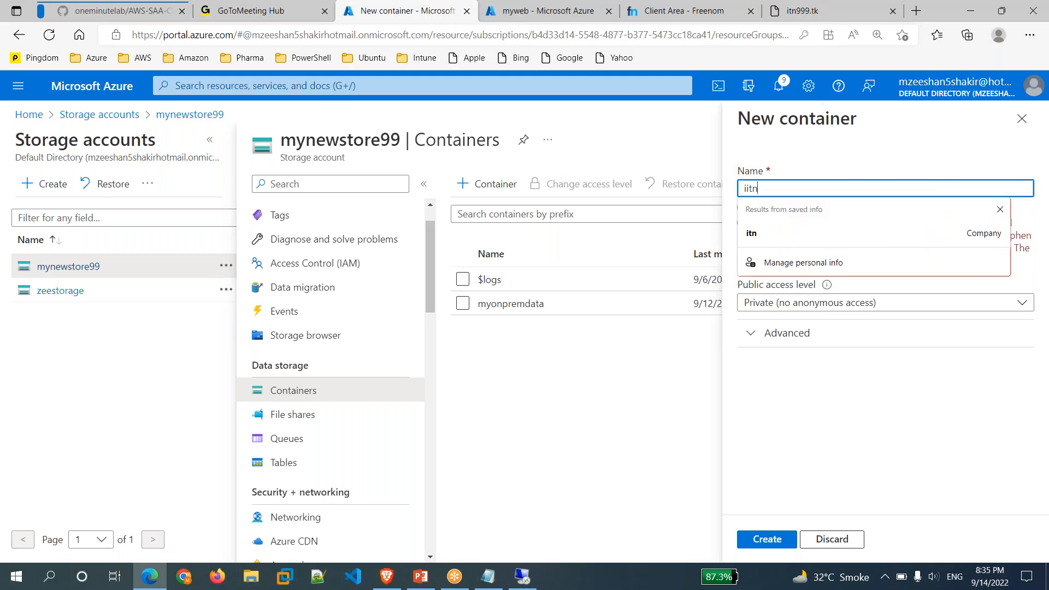
pyautogui.press('BackSpace')
pyautogui.press('BackSpace')
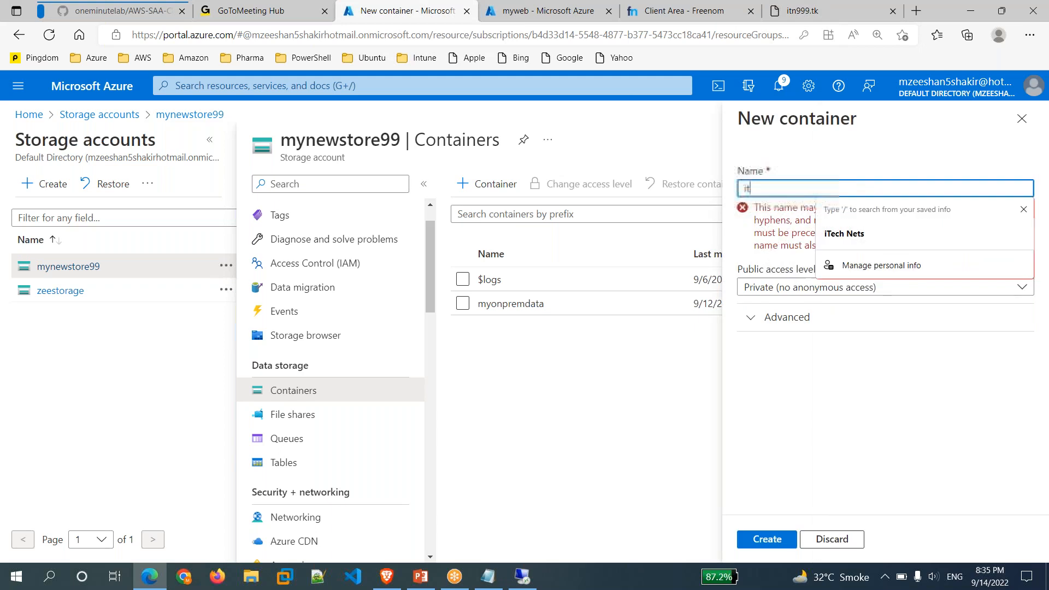
pyautogui.write('tn')
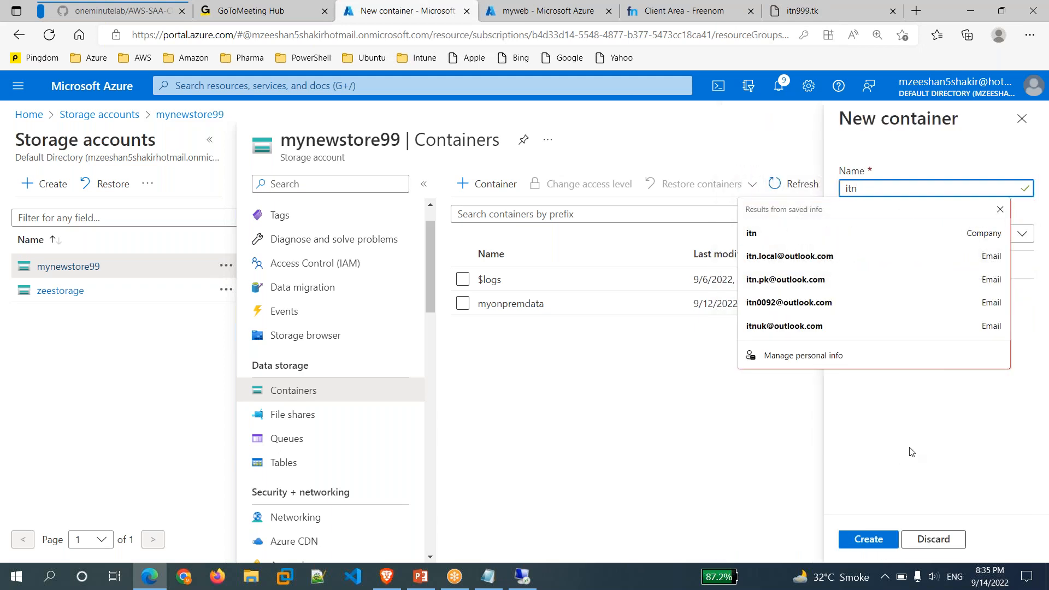
pyautogui.click(912, 451)
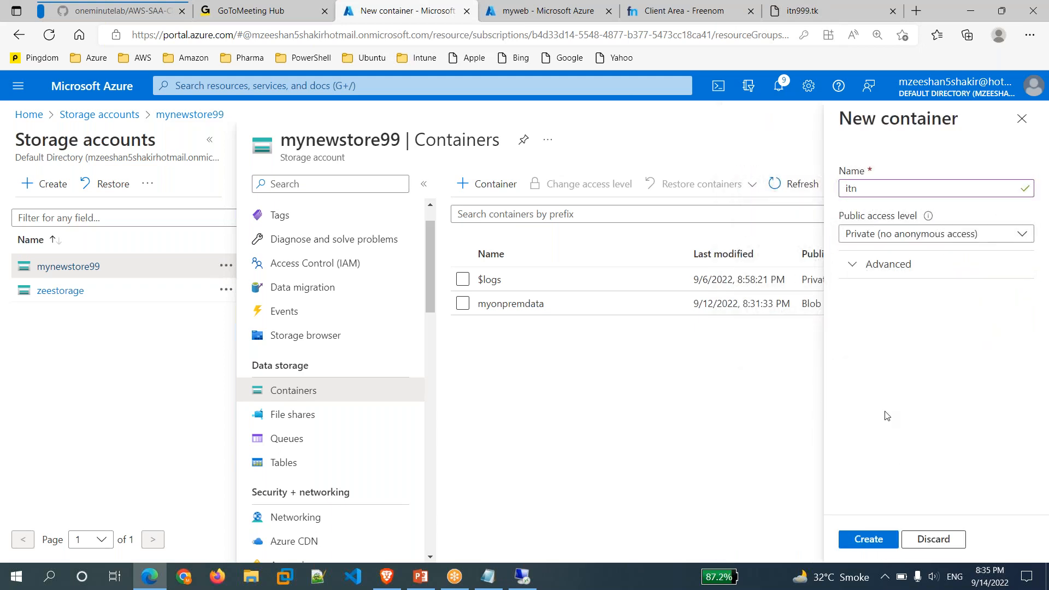
pyautogui.click(866, 541)
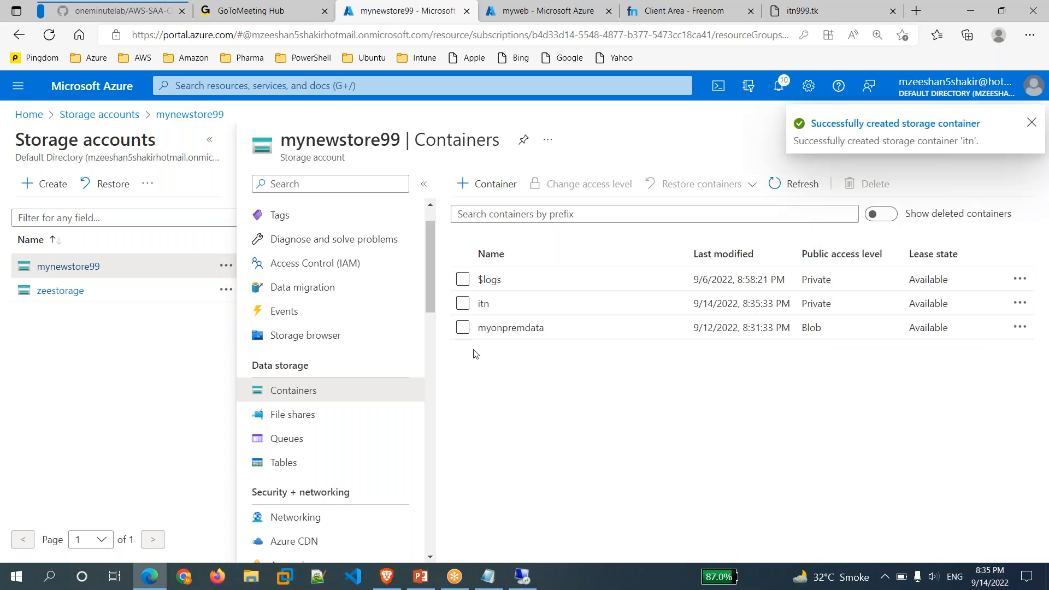
# Look inside the new itn container, then open mynewstore99's Static website settings.
pyautogui.click(484, 305)
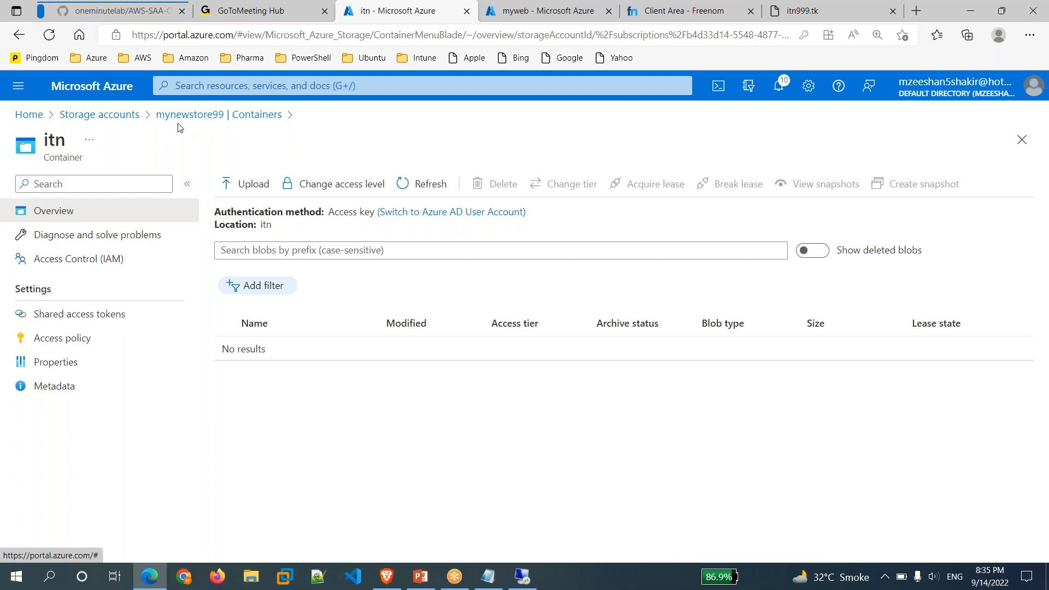
pyautogui.click(198, 118)
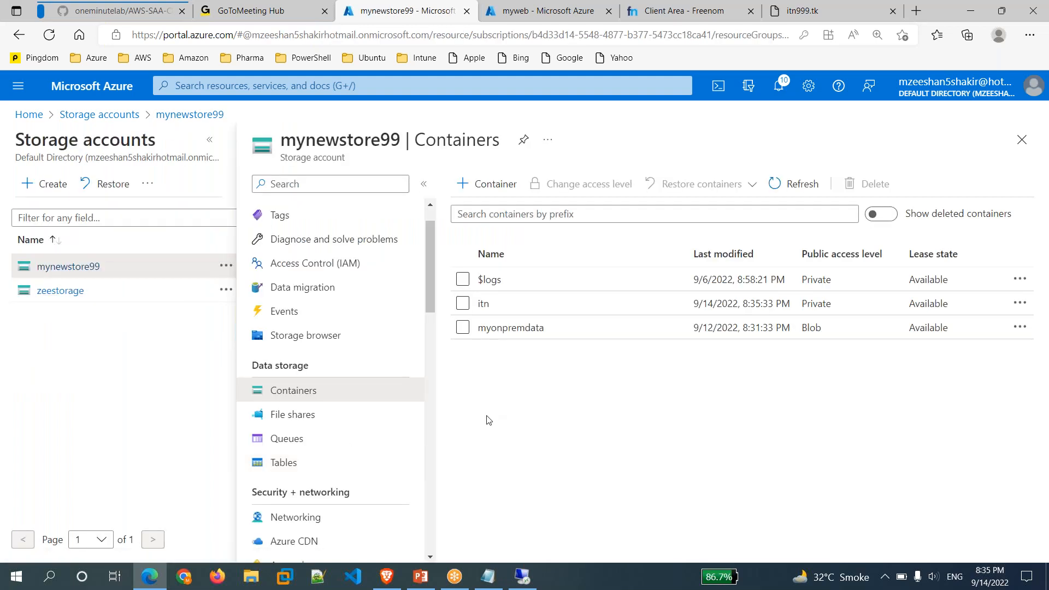
pyautogui.scroll(-3, 348, 445)
pyautogui.scroll(-5, 347, 445)
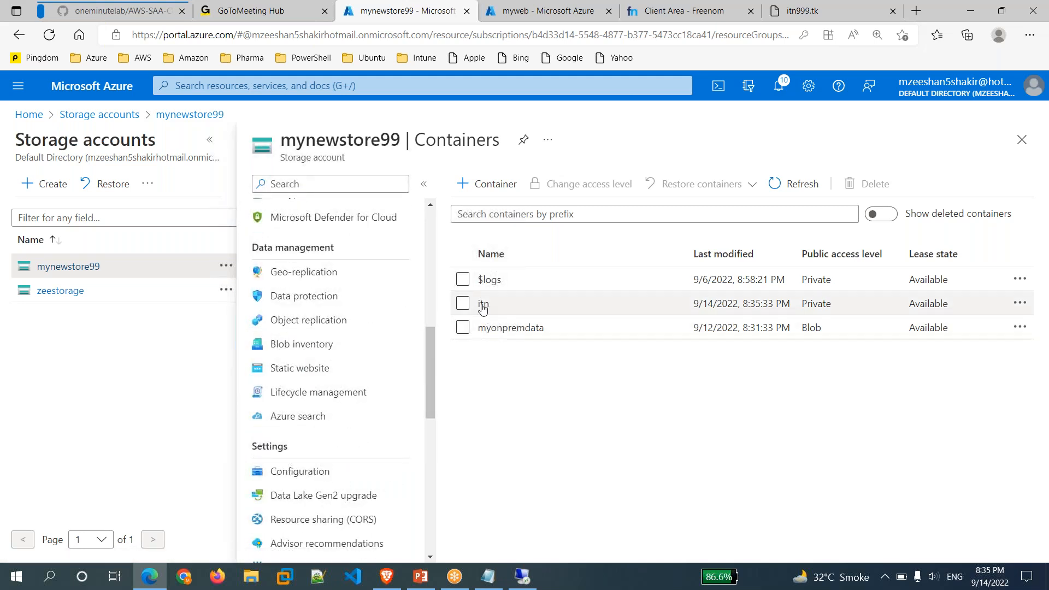
pyautogui.click(305, 371)
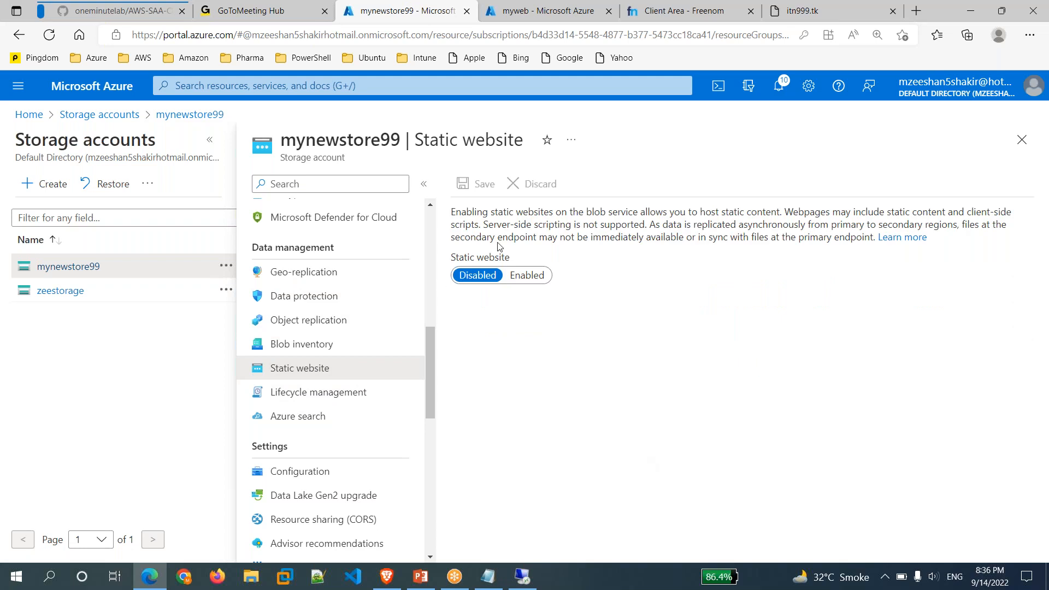
# Enable static website with index.html as index document and error.html as error document.
pyautogui.click(527, 275)
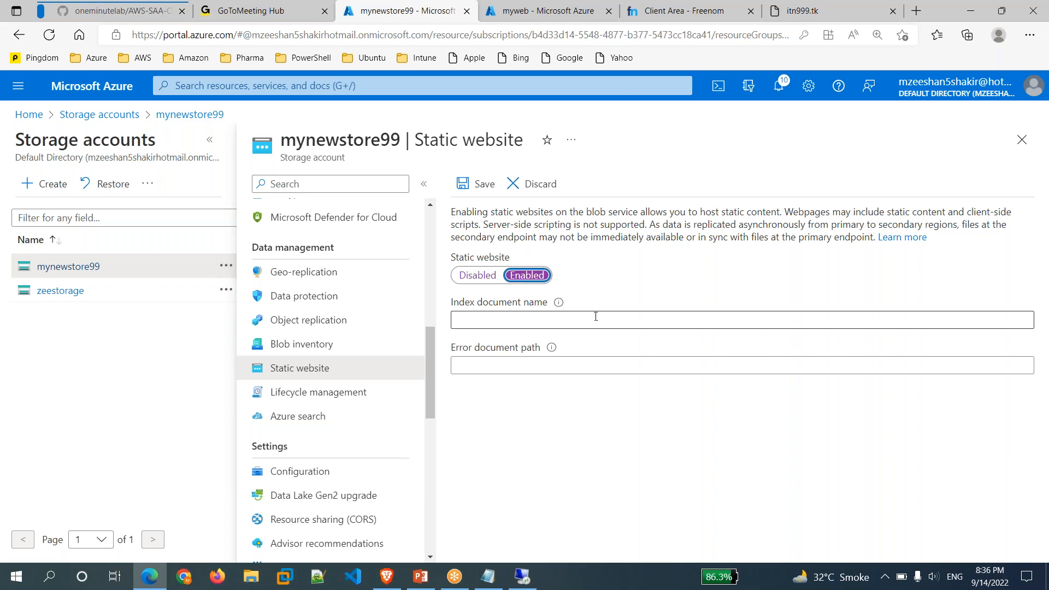
pyautogui.click(511, 320)
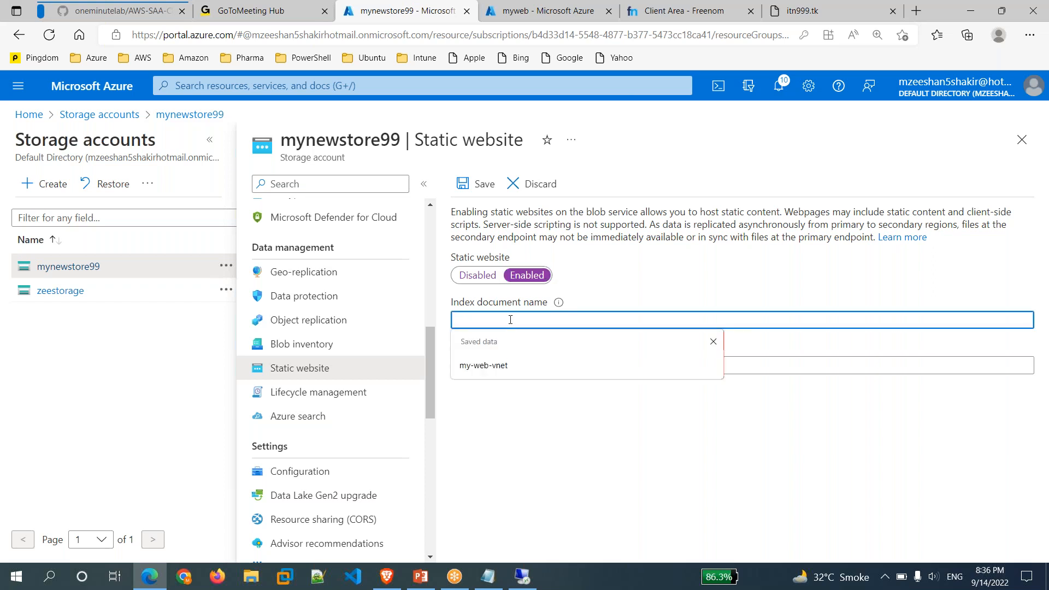
pyautogui.click(717, 273)
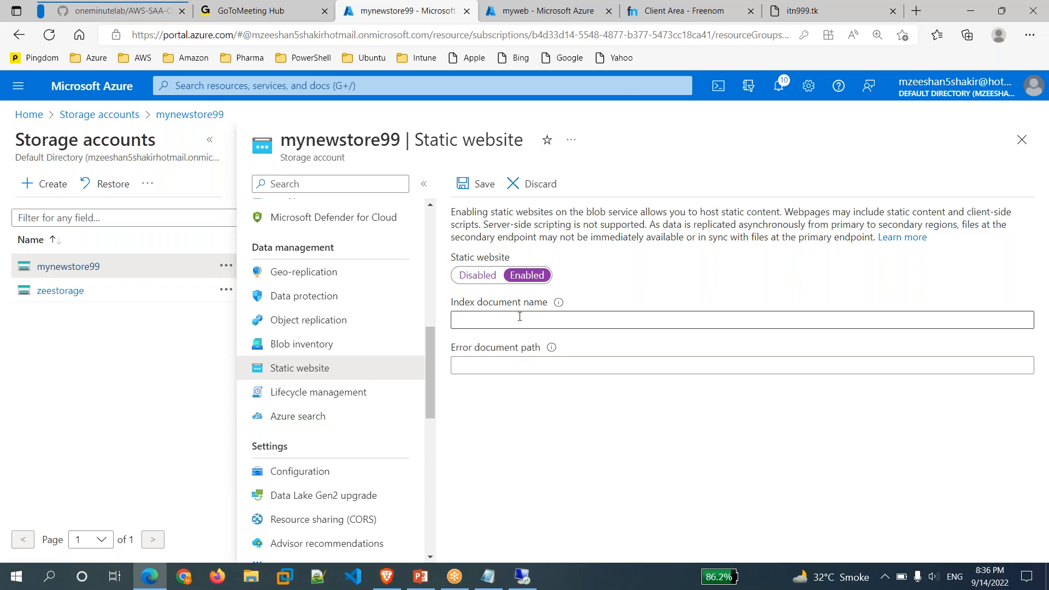
pyautogui.click(501, 323)
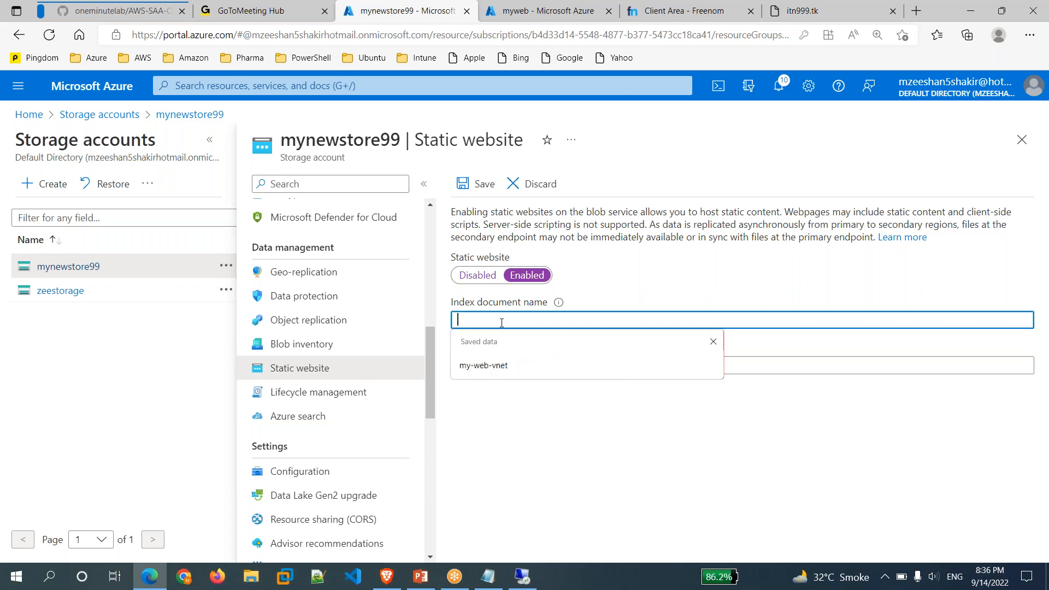
pyautogui.write('index.html')
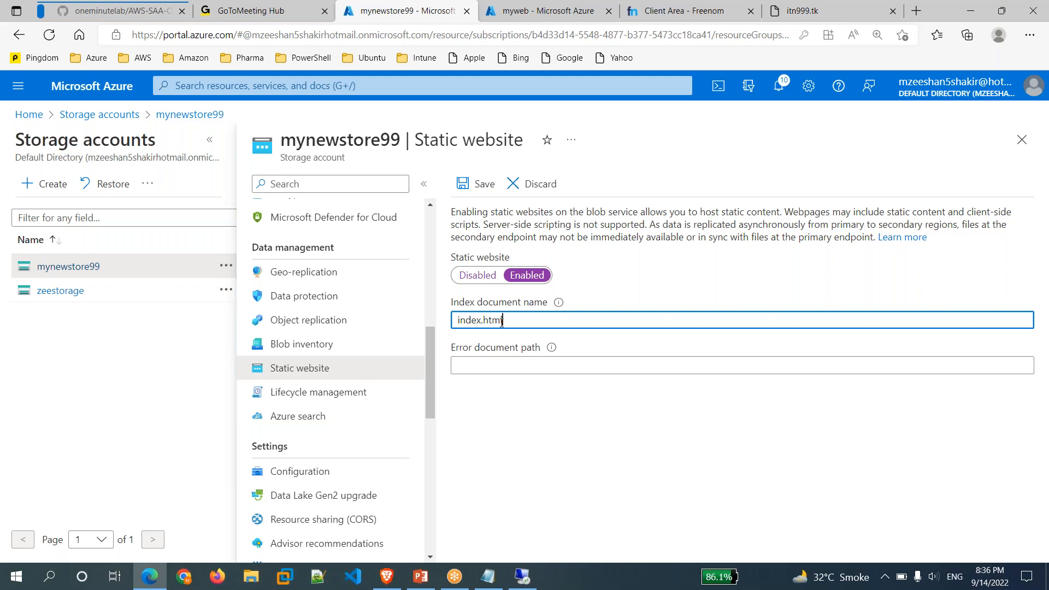
pyautogui.press('Tab')
pyautogui.write('e')
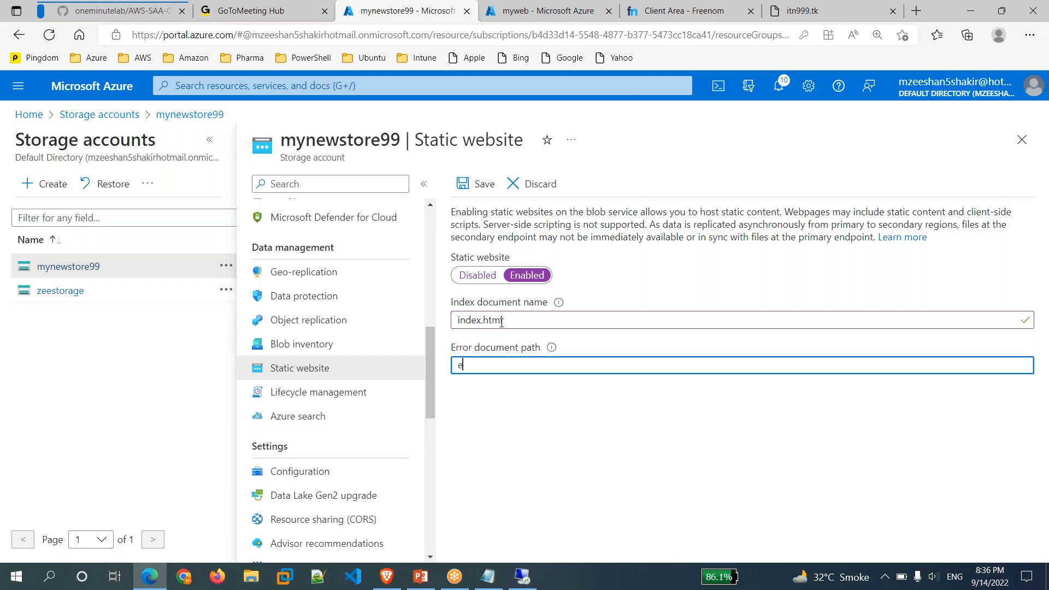
pyautogui.write('rror.html')
pyautogui.click(513, 470)
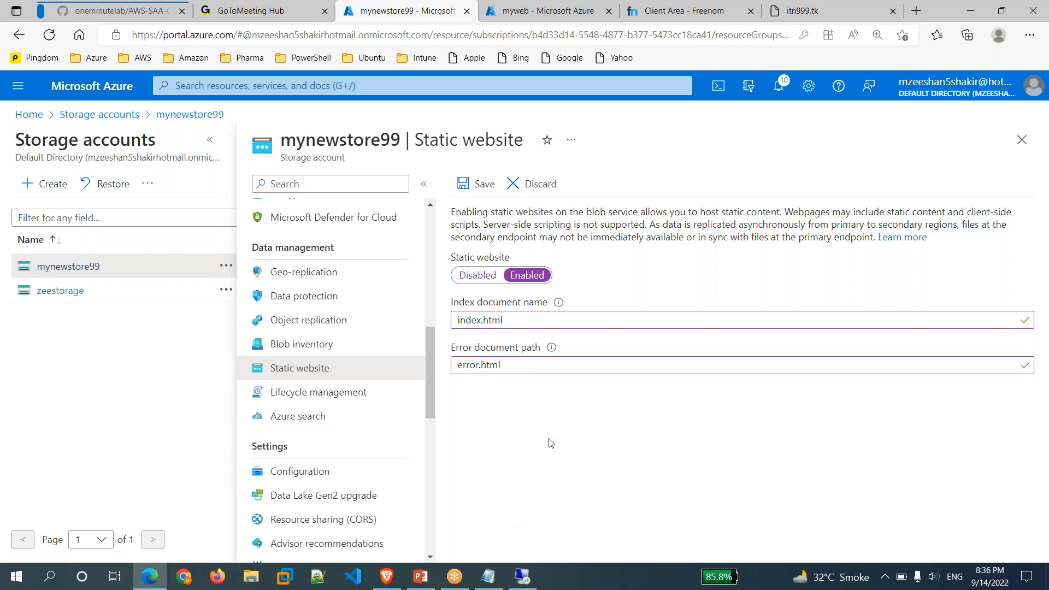
# Check the error.html value and save the static website settings.
pyautogui.moveTo(455, 369); pyautogui.dragTo(534, 364)
pyautogui.click(530, 421)
pyautogui.doubleClick(516, 371)
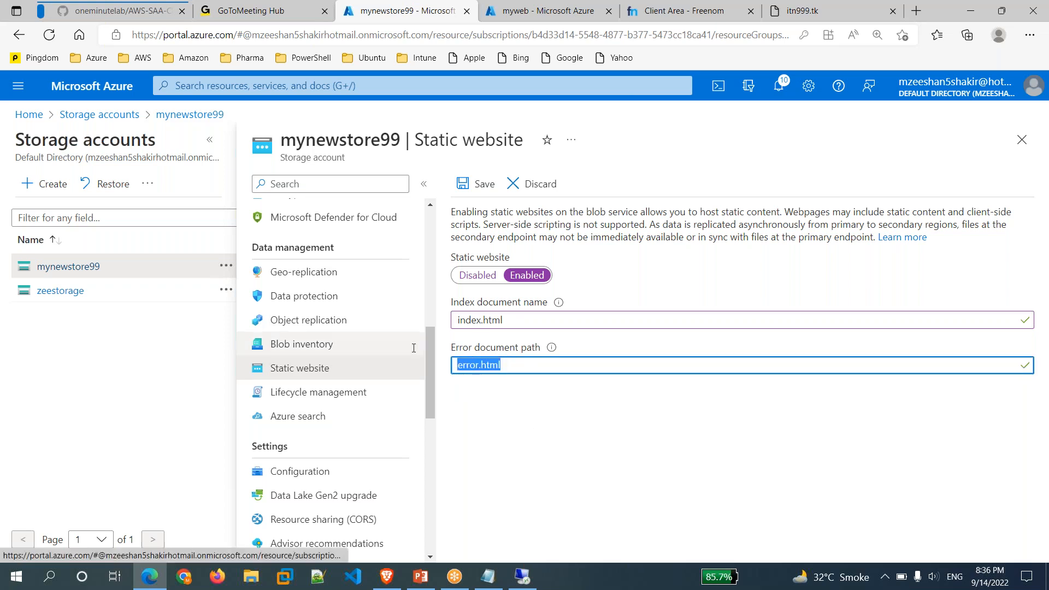
pyautogui.click(586, 469)
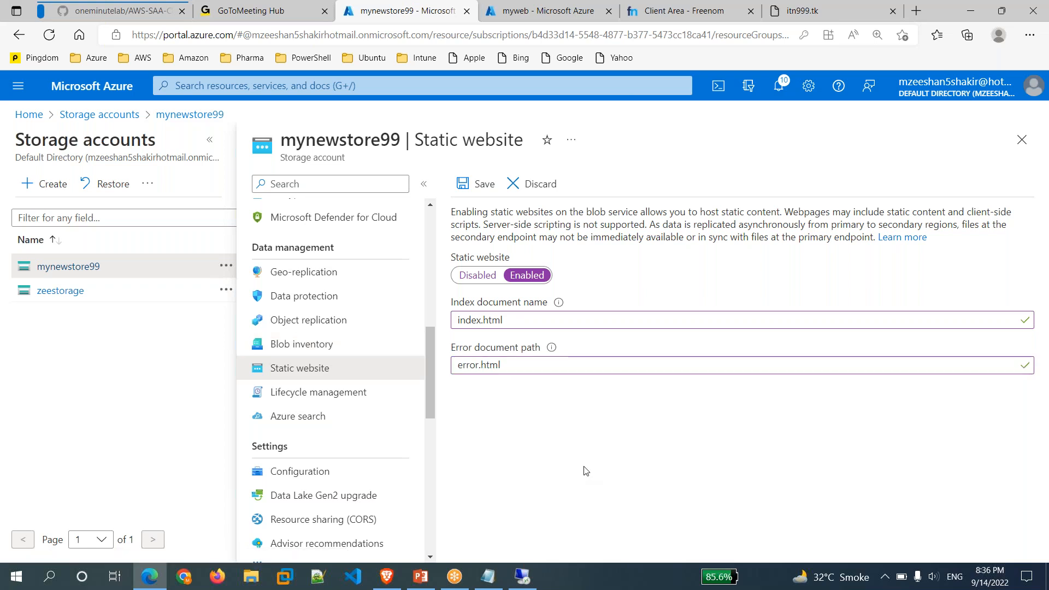
pyautogui.click(481, 189)
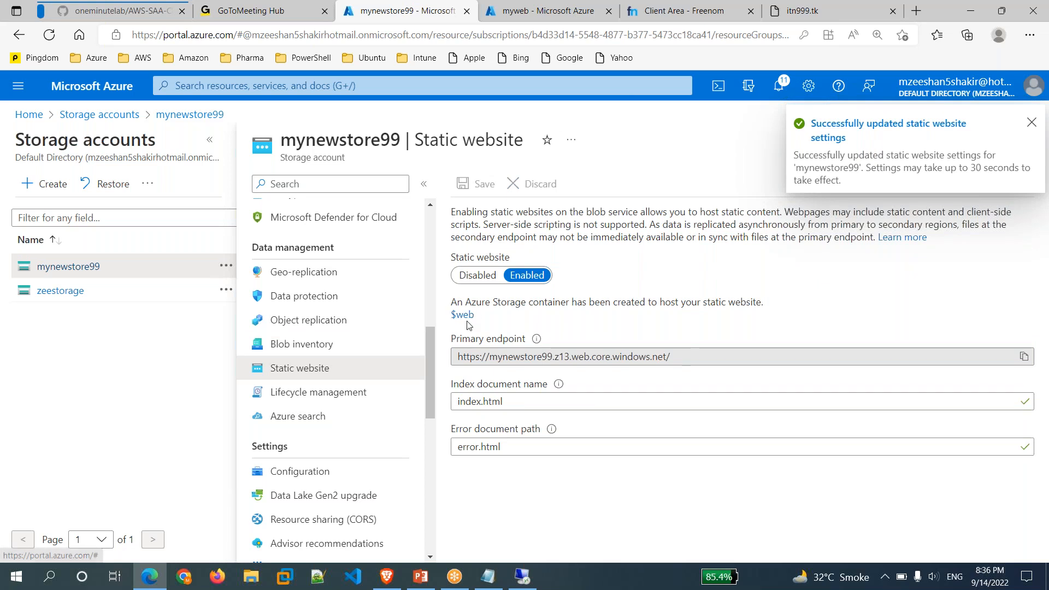
# Start an upload into the $web container and browse Desktop folders for the site files.
pyautogui.click(467, 317)
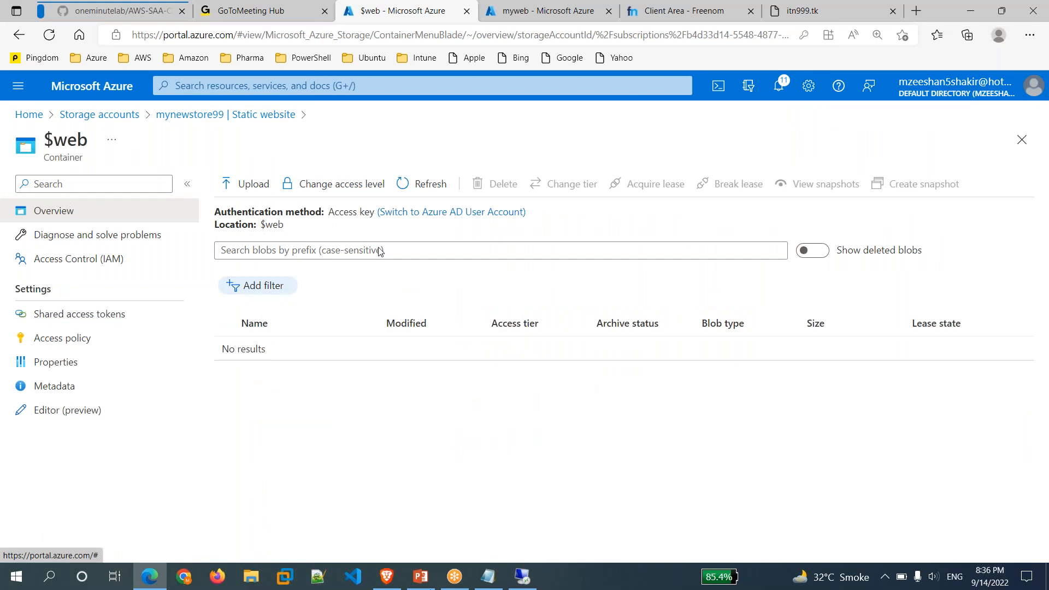
pyautogui.click(259, 189)
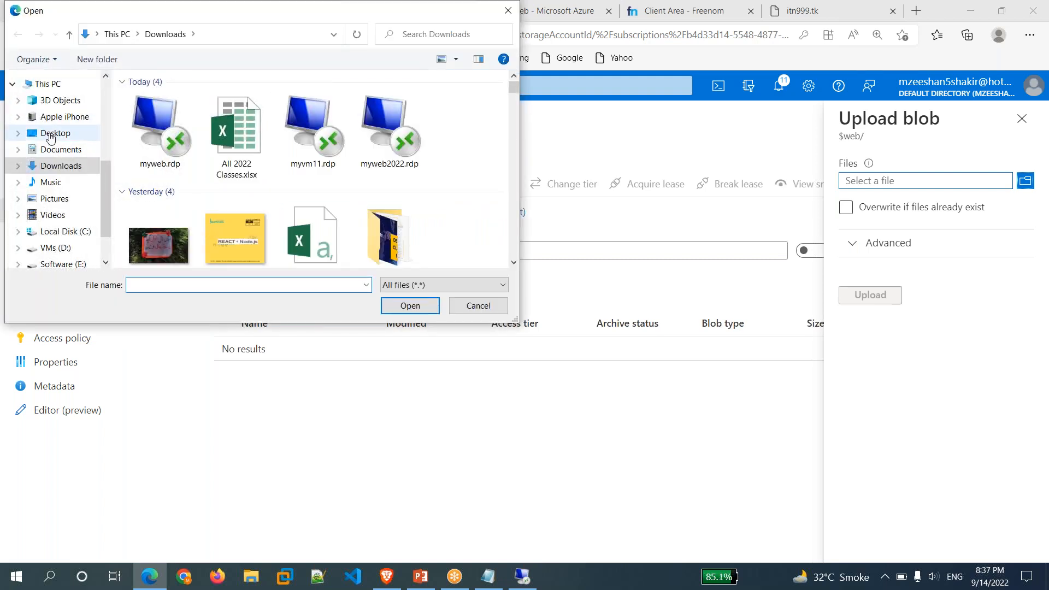
pyautogui.click(56, 133)
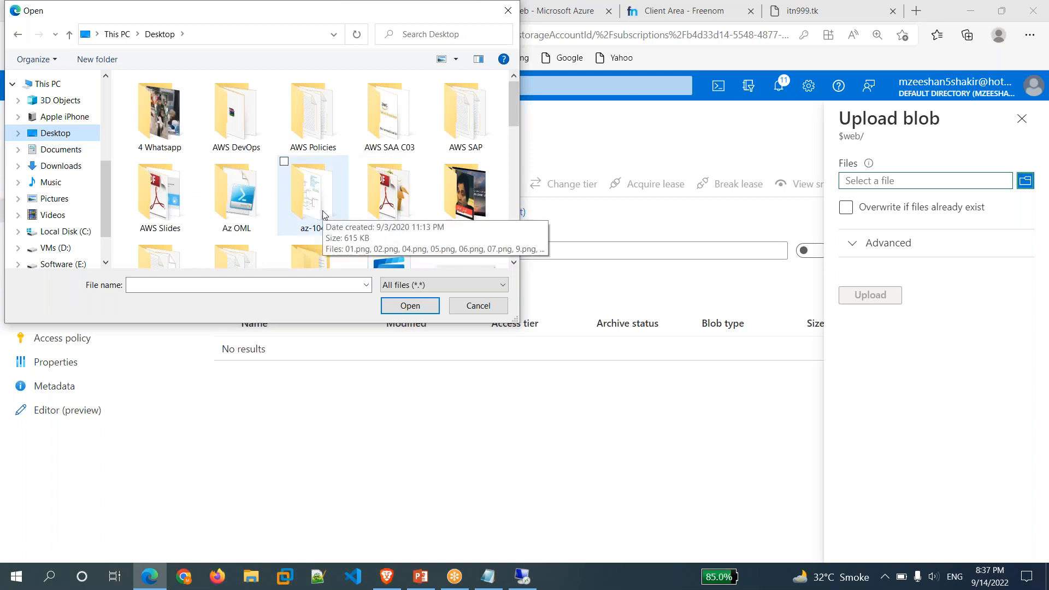
pyautogui.doubleClick(392, 141)
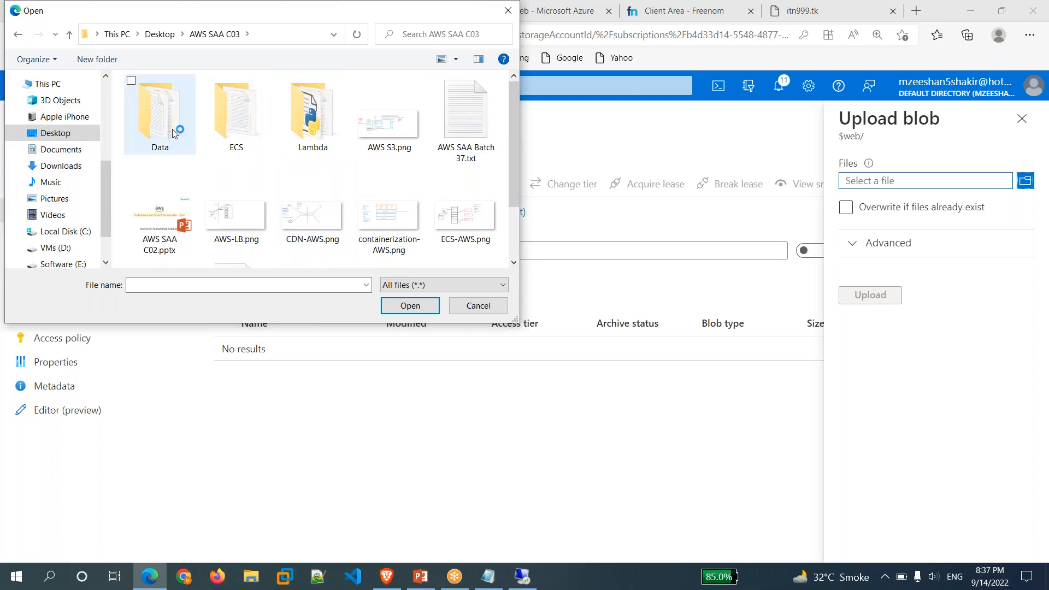
pyautogui.scroll(-2, 176, 135)
pyautogui.scroll(2, 180, 136)
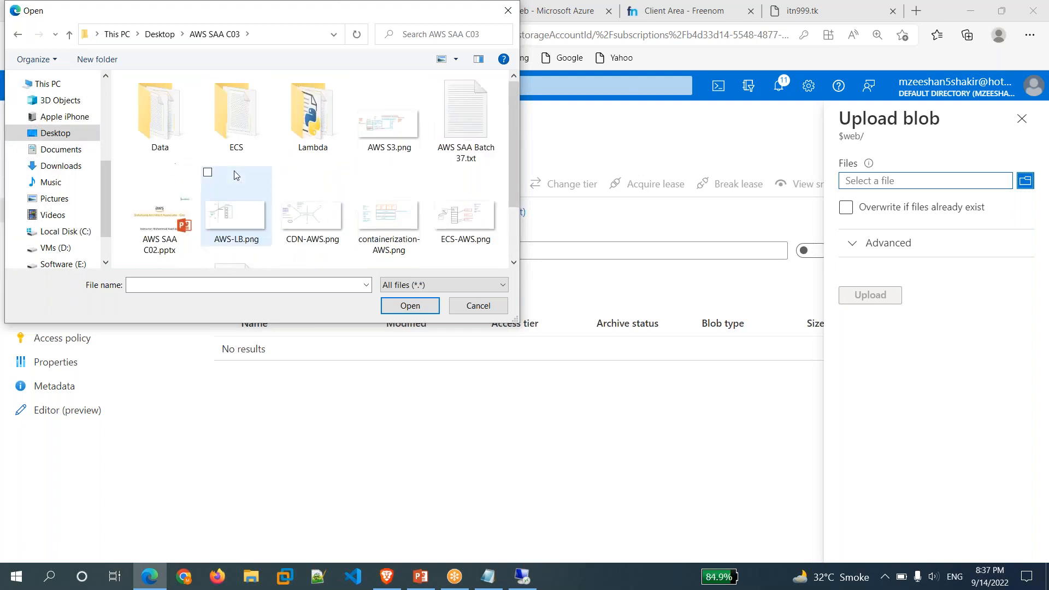
pyautogui.doubleClick(181, 133)
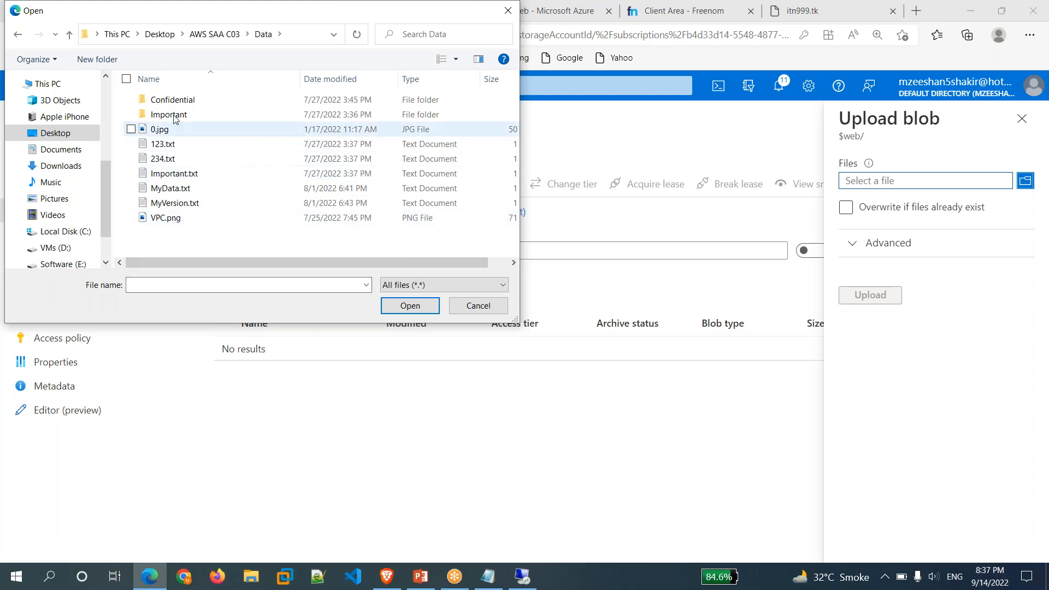
pyautogui.click(215, 34)
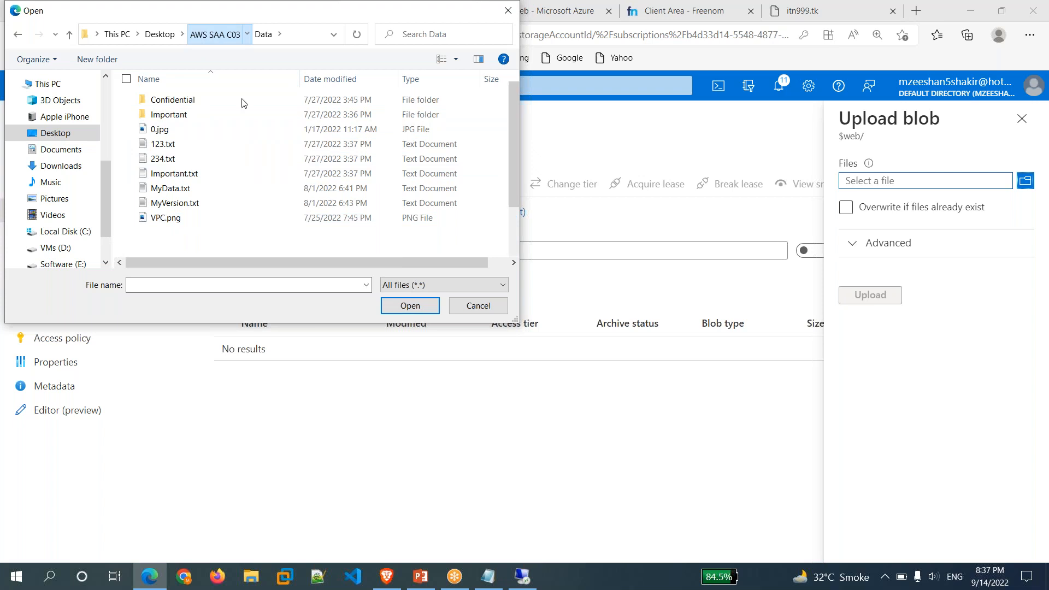
pyautogui.scroll(-2, 323, 196)
pyautogui.scroll(2, 322, 196)
pyautogui.click(167, 36)
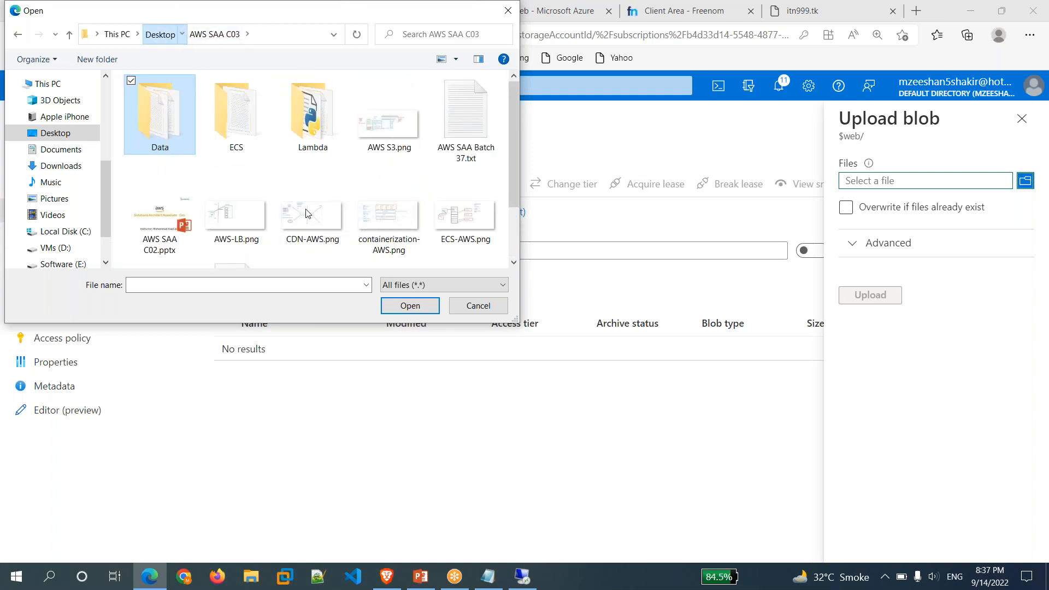
# Pick error.html and index.html from Desktop > OneMinuteLab > Static Website.
pyautogui.click(311, 204)
pyautogui.doubleClick(311, 204)
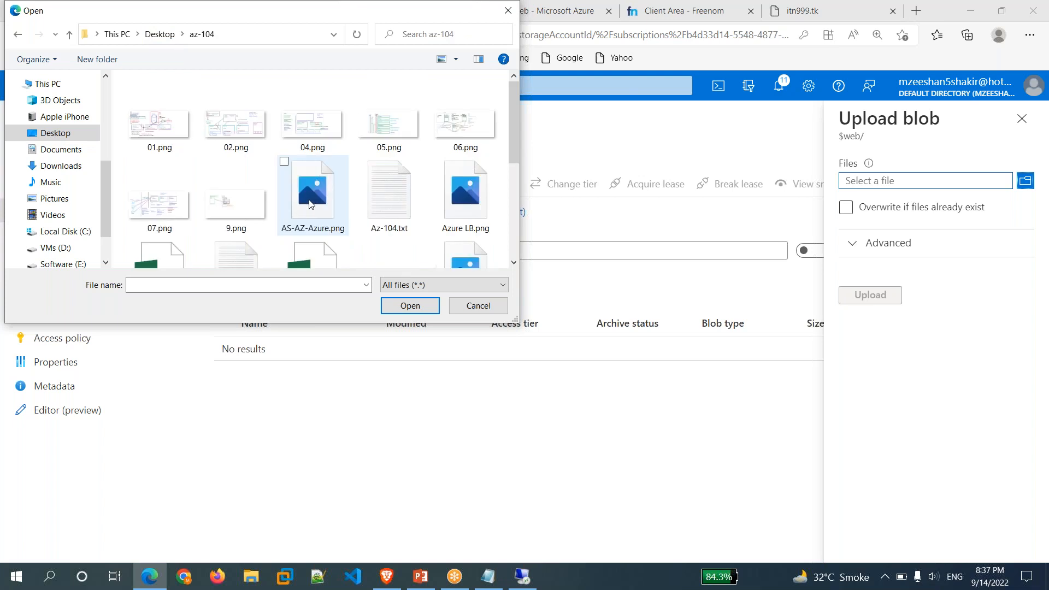
pyautogui.click(152, 38)
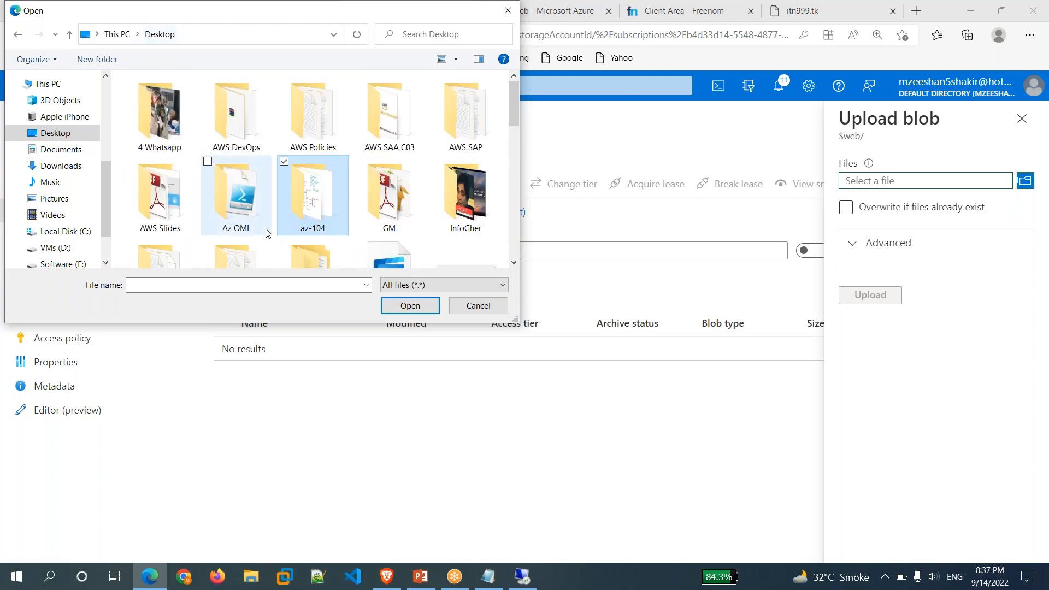
pyautogui.scroll(-1, 314, 238)
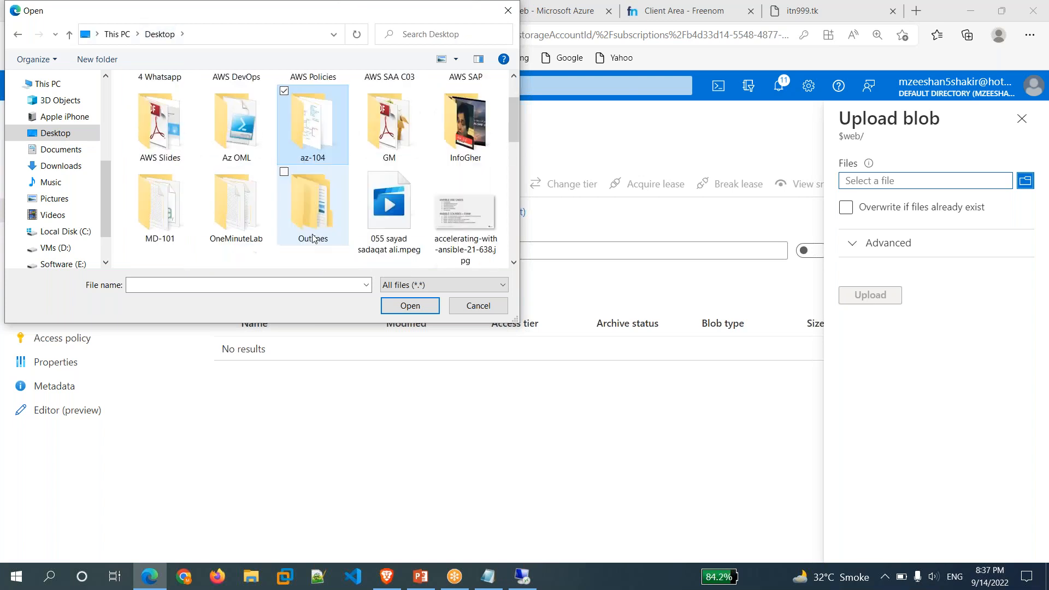
pyautogui.doubleClick(237, 223)
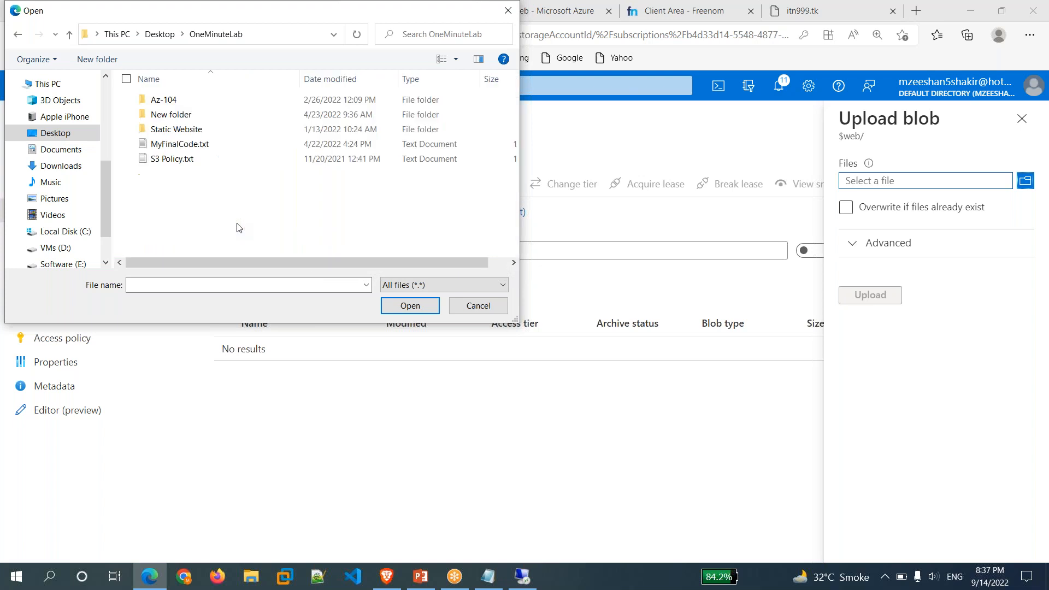
pyautogui.doubleClick(177, 131)
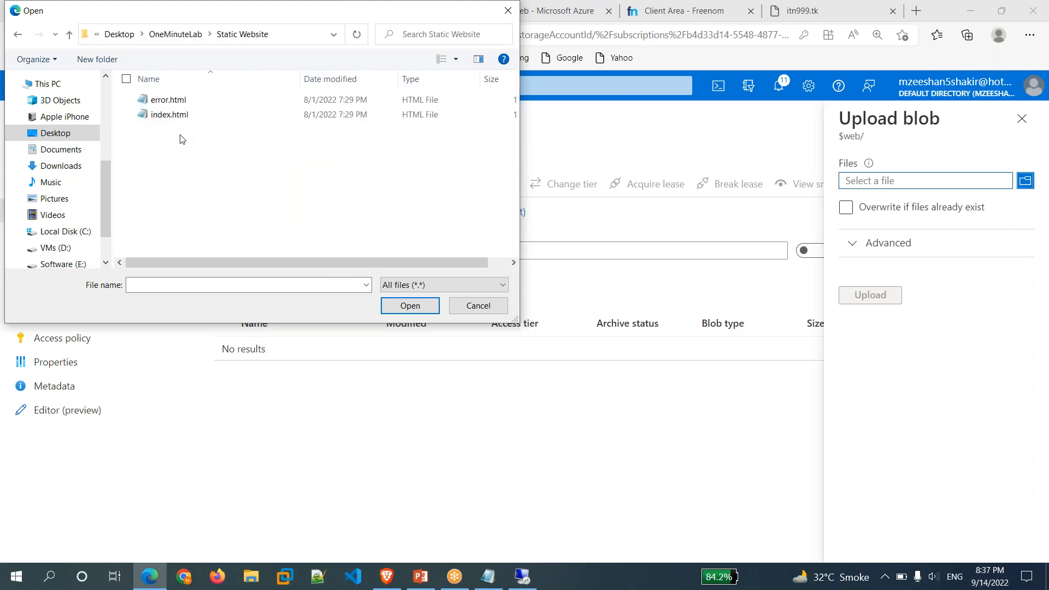
pyautogui.moveTo(186, 146); pyautogui.dragTo(167, 96)
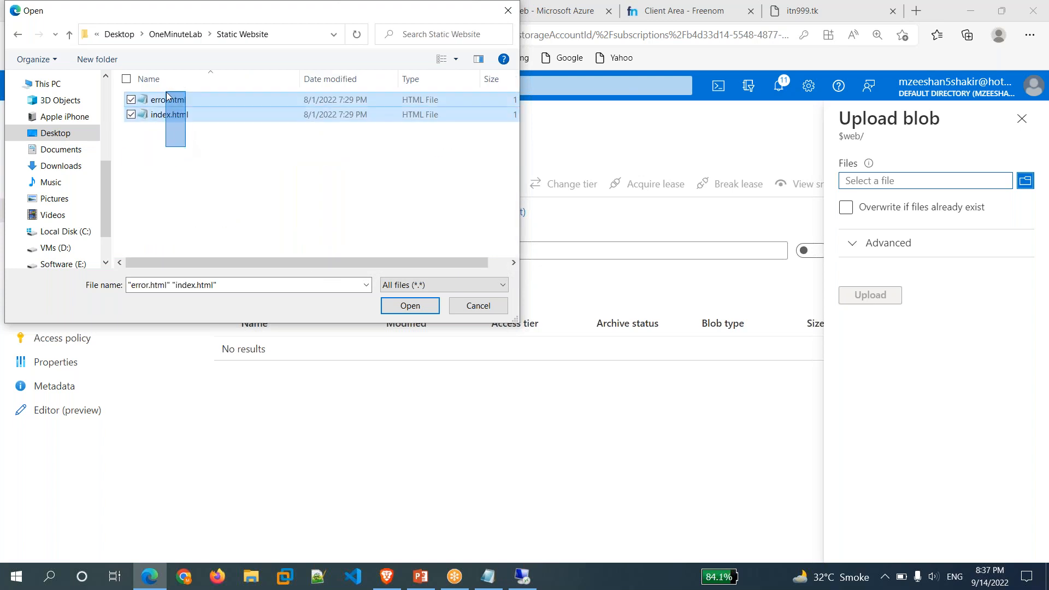
pyautogui.click(435, 310)
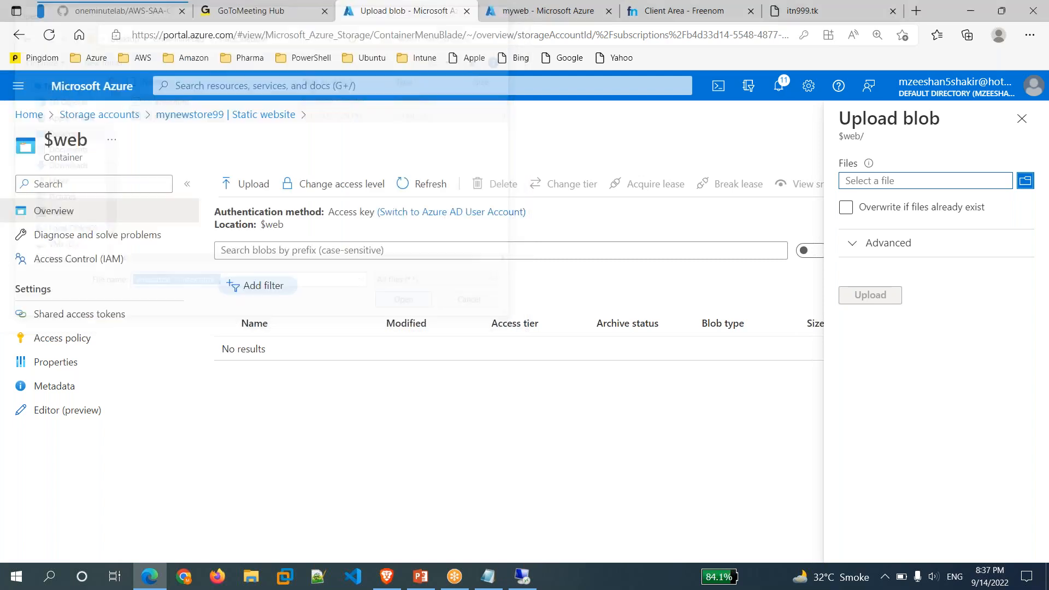
# Upload the two html files to $web, close the upload panel, and go back.
pyautogui.click(881, 301)
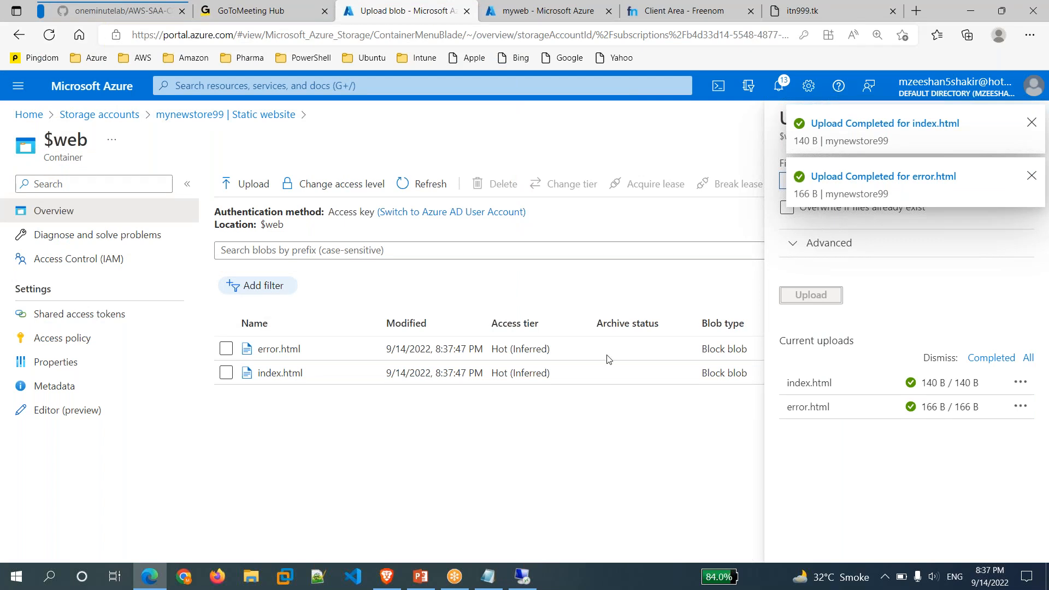
pyautogui.click(1032, 123)
pyautogui.click(1032, 123)
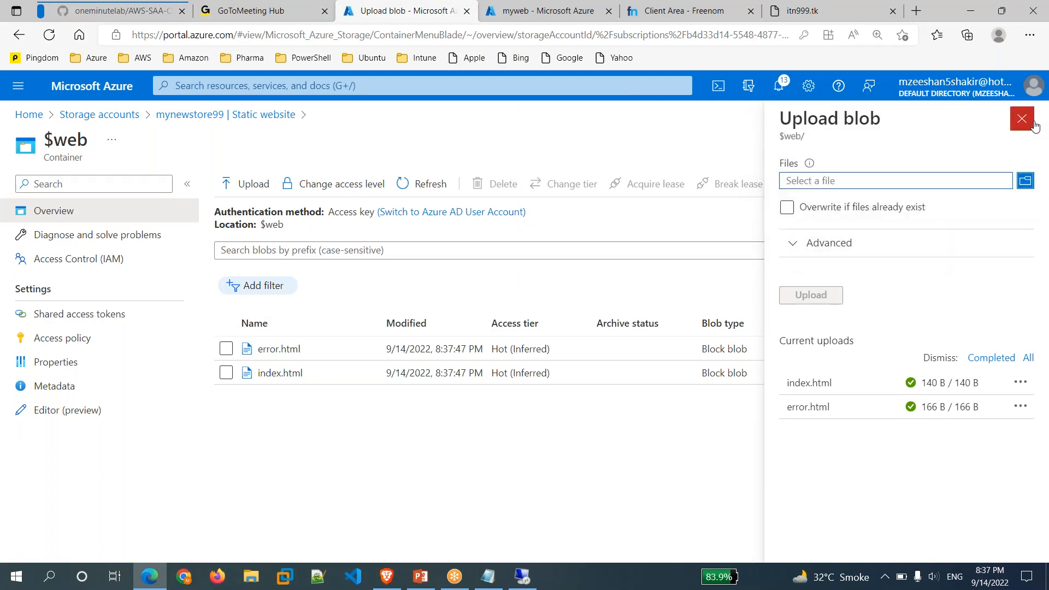
pyautogui.click(1022, 119)
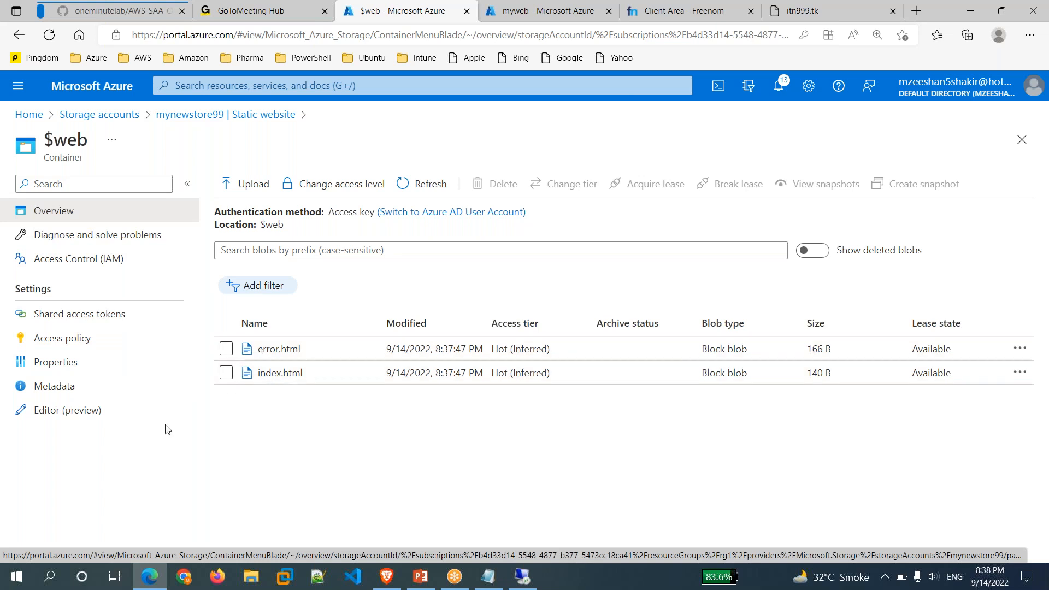
pyautogui.click(257, 115)
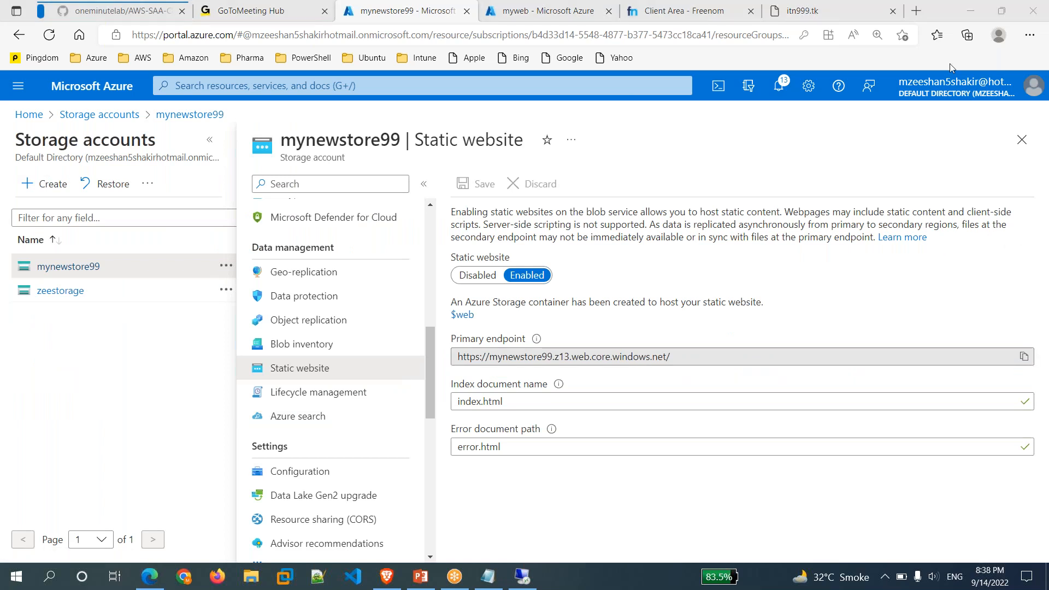
# Load the copied mynewstore99 primary endpoint in the itn999.tk browser tab.
pyautogui.click(1025, 356)
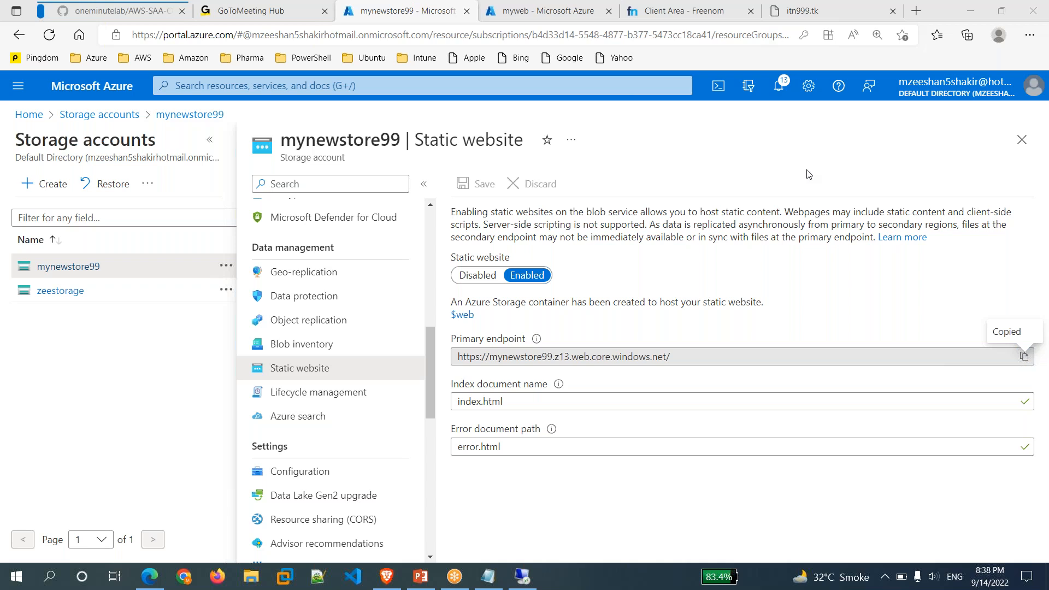
pyautogui.click(864, 16)
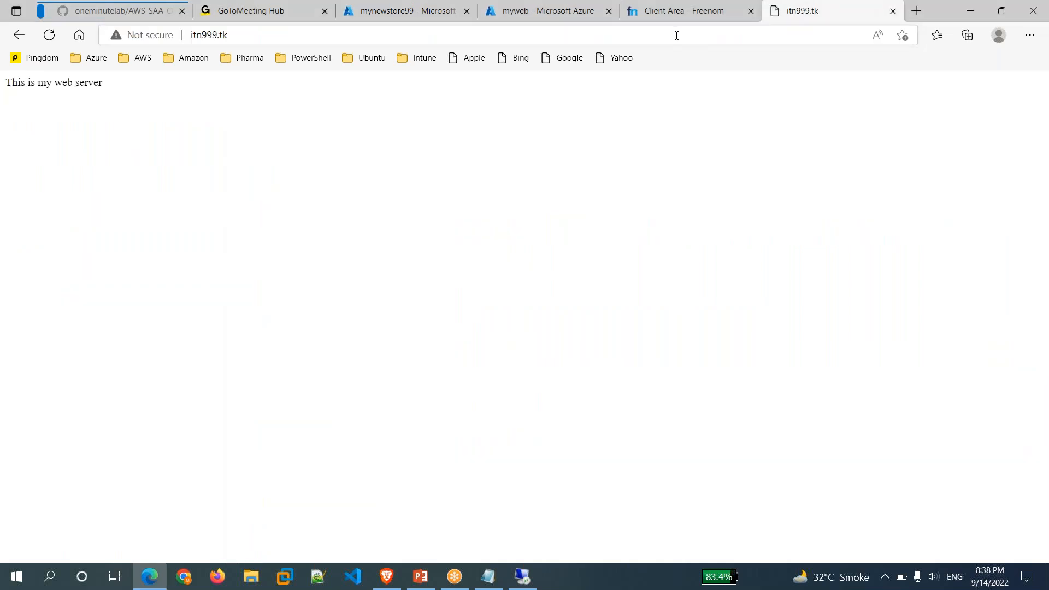
pyautogui.click(677, 36)
pyautogui.hotkey('ctrl', 'v')
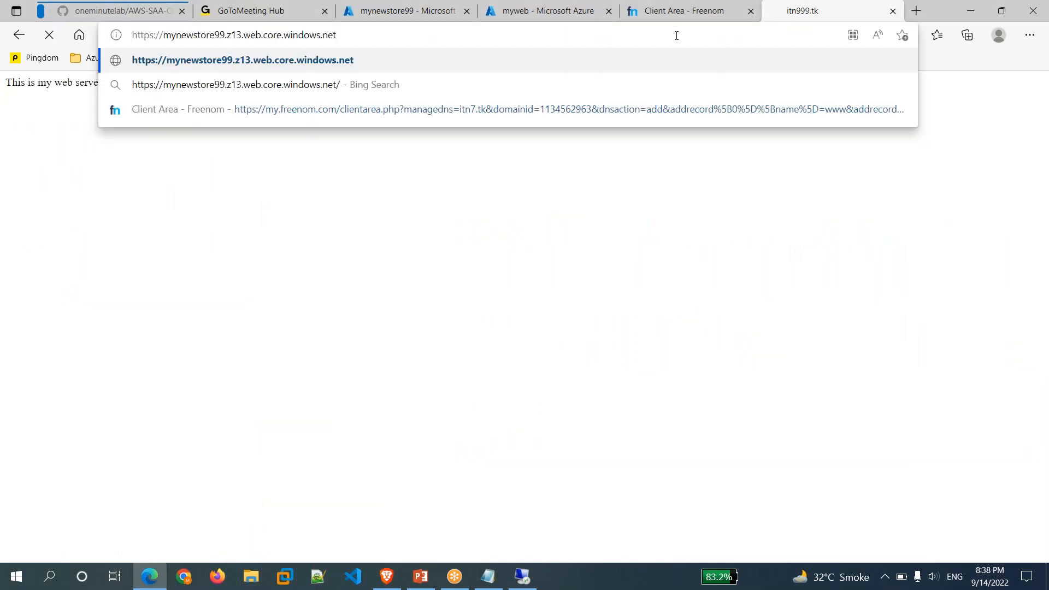
pyautogui.press('Return')
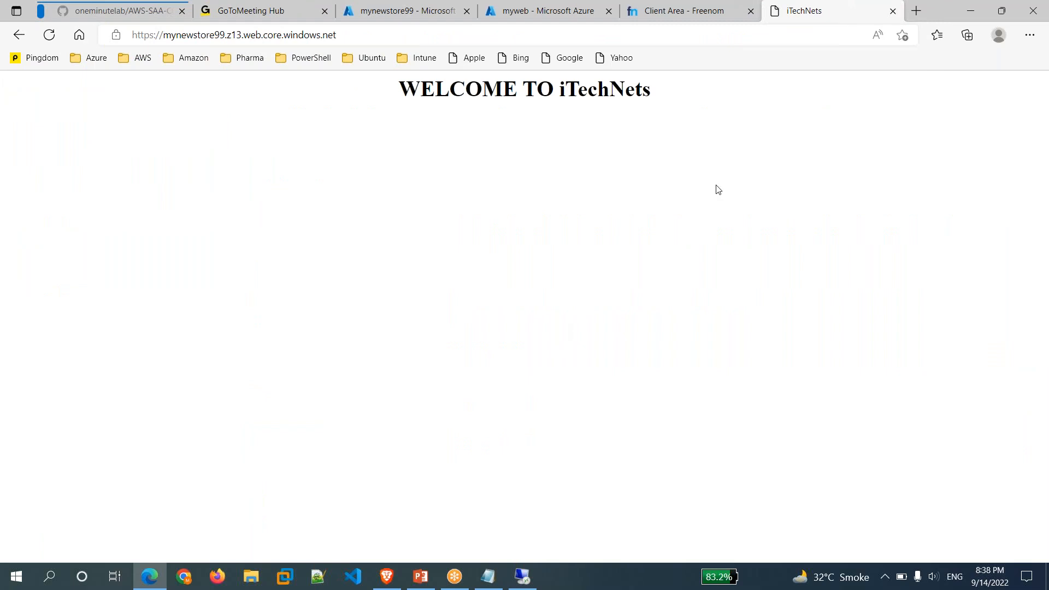
# Highlight the WELCOME TO iTechNets heading, then return to the Azure settings tab.
pyautogui.moveTo(661, 99); pyautogui.dragTo(408, 129)
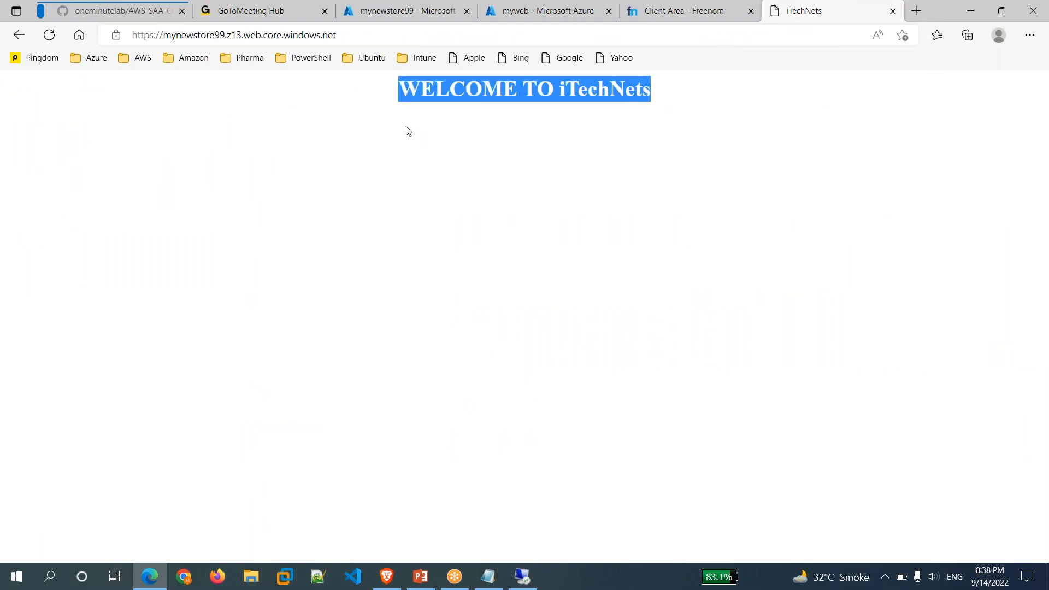
pyautogui.click(540, 280)
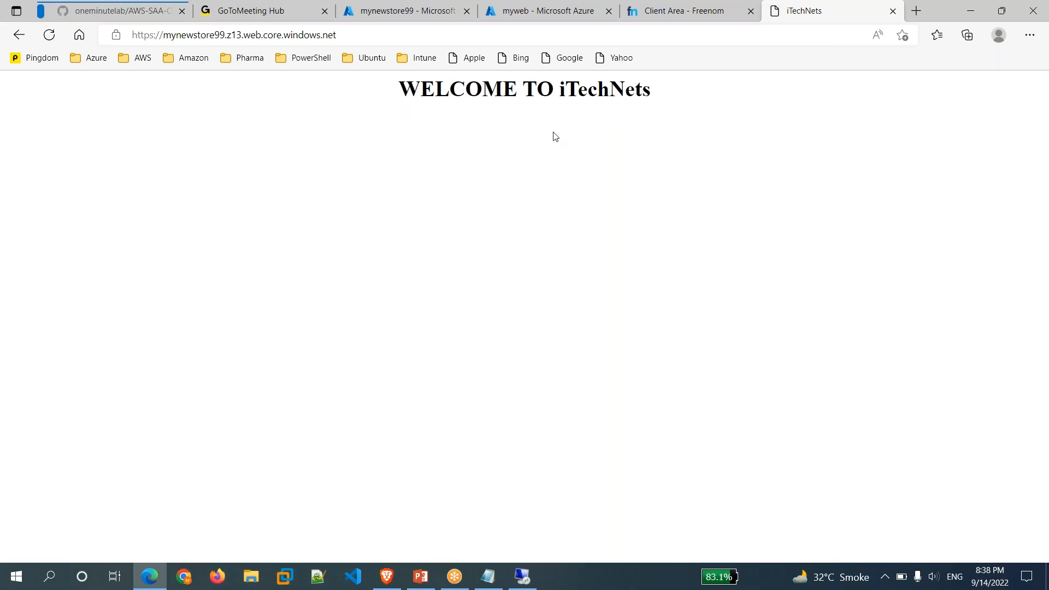
pyautogui.click(451, 20)
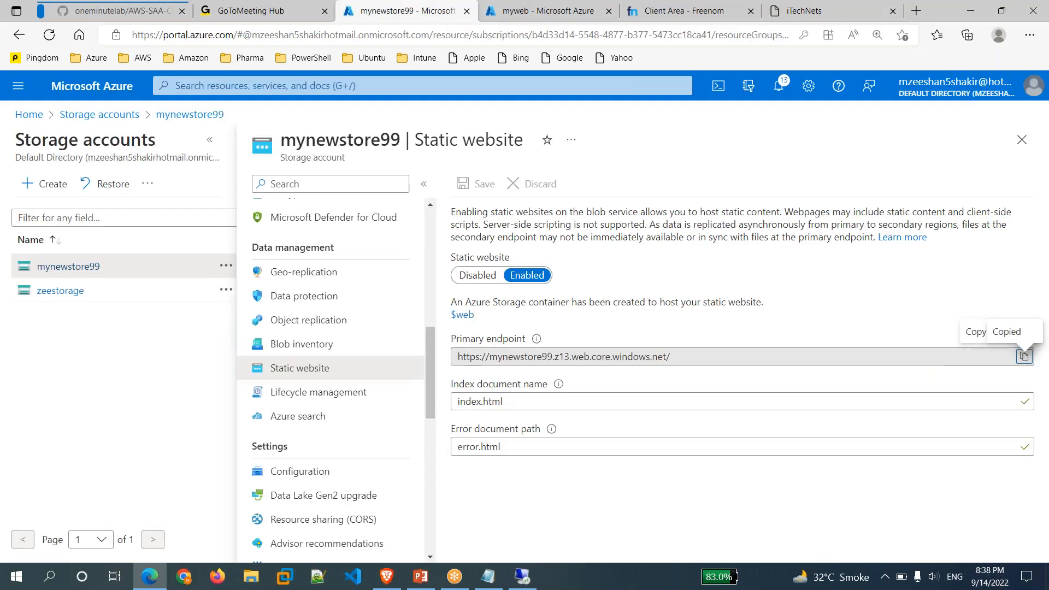
# Leave index.html as the index document name and move over to the Freenom client area.
pyautogui.moveTo(504, 402); pyautogui.dragTo(458, 402)
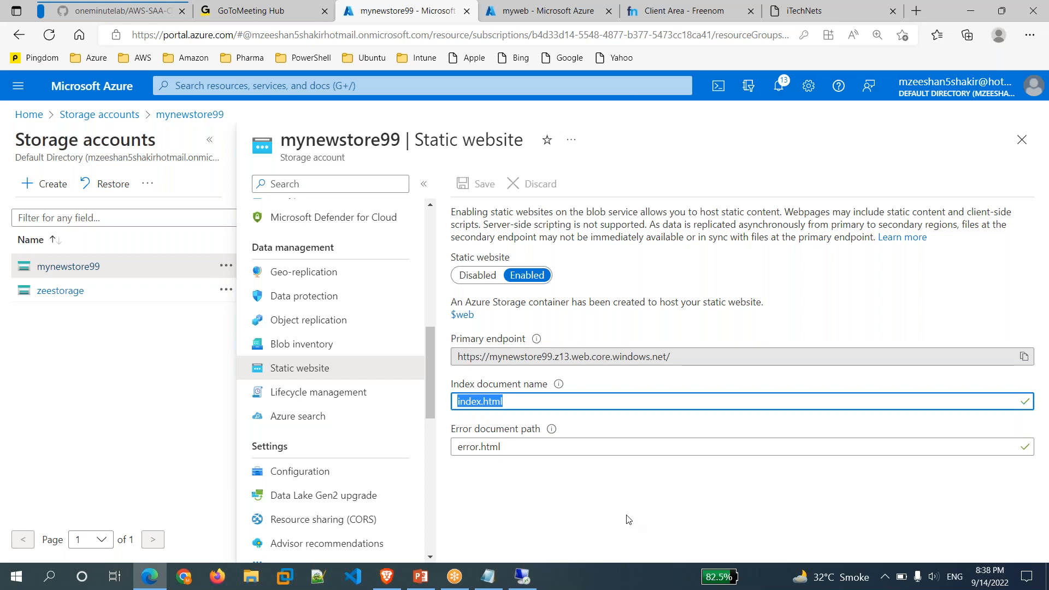
pyautogui.click(584, 485)
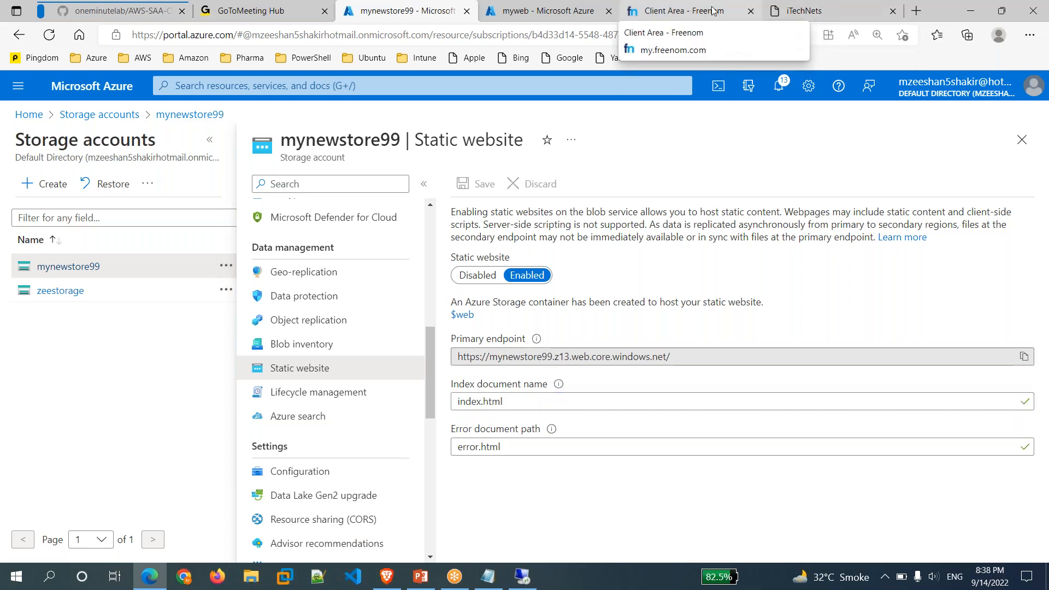
pyautogui.click(684, 11)
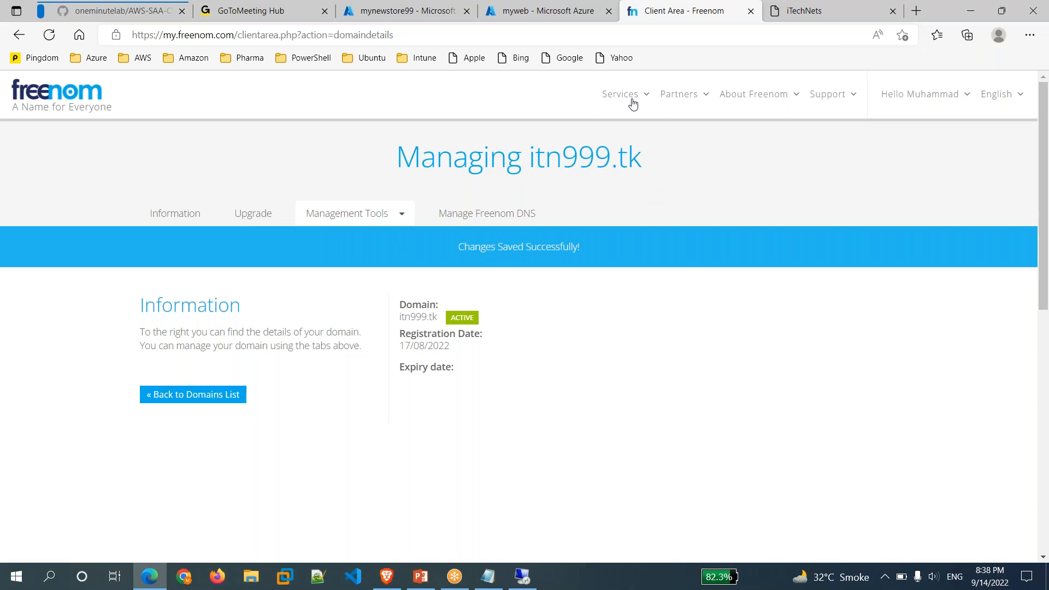
# Open My Domains in Freenom, check the Azure and iTechNets tabs, and open itn7.tk's management page.
pyautogui.moveTo(633, 103)
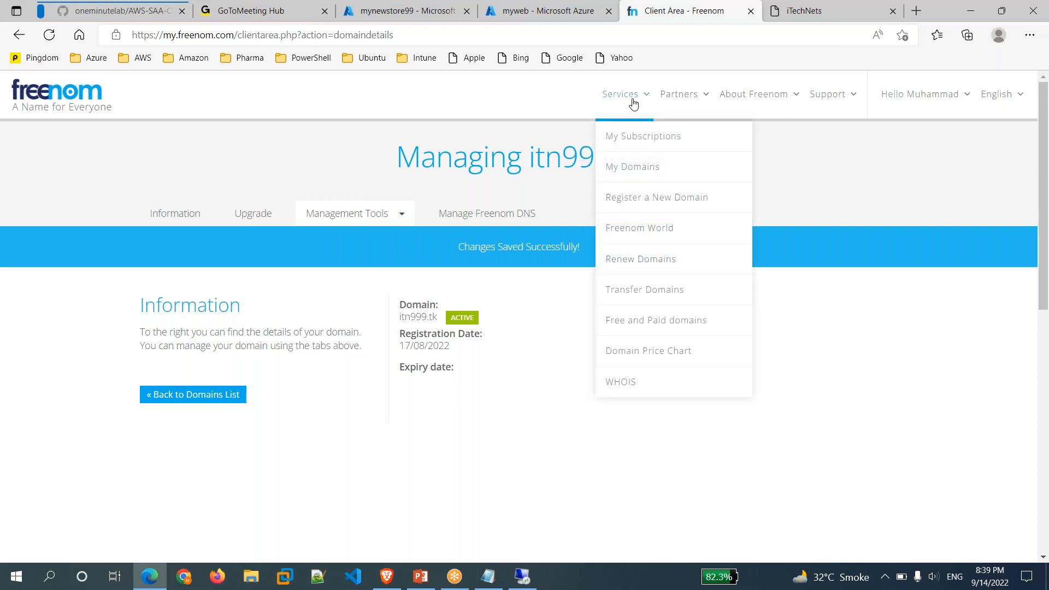
pyautogui.click(640, 167)
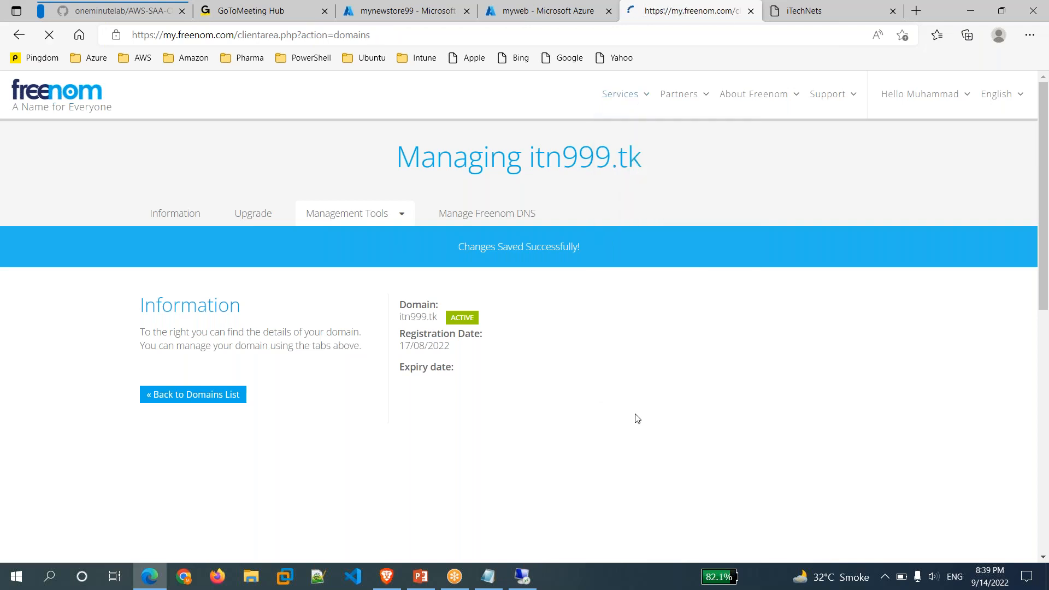
pyautogui.click(451, 16)
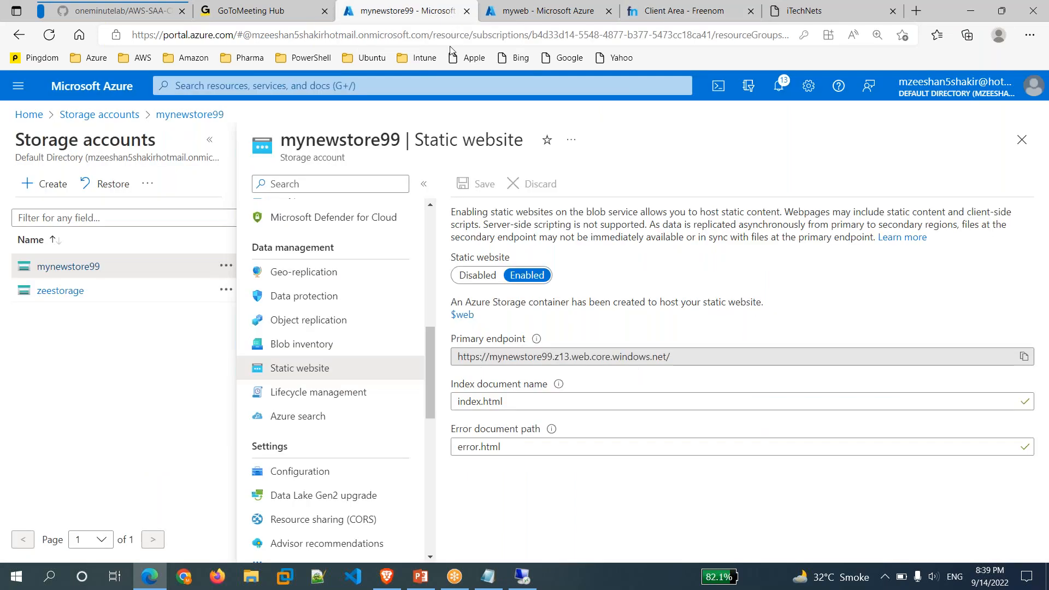
pyautogui.click(697, 12)
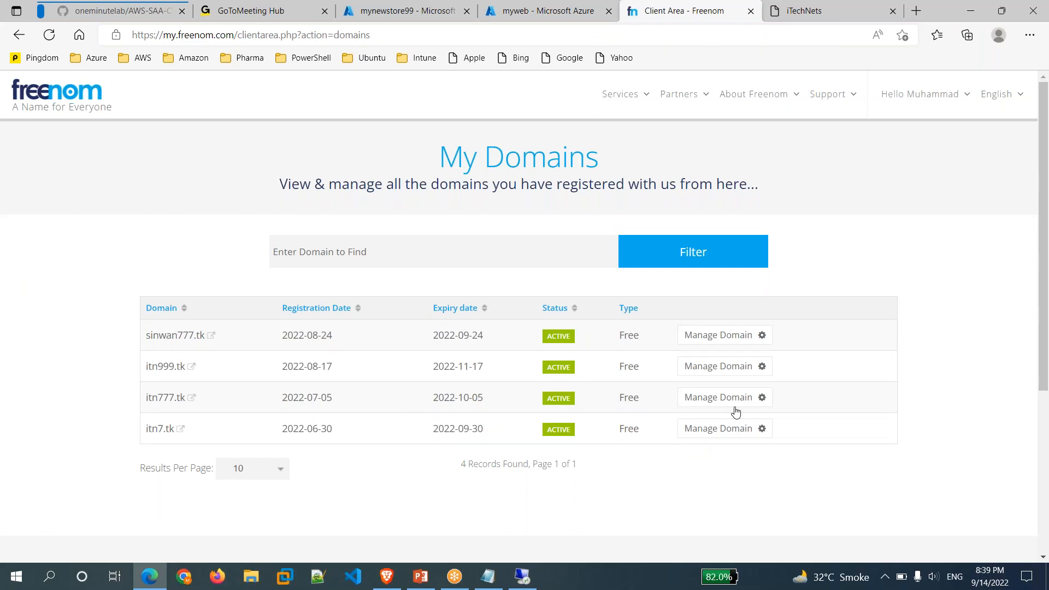
pyautogui.click(804, 11)
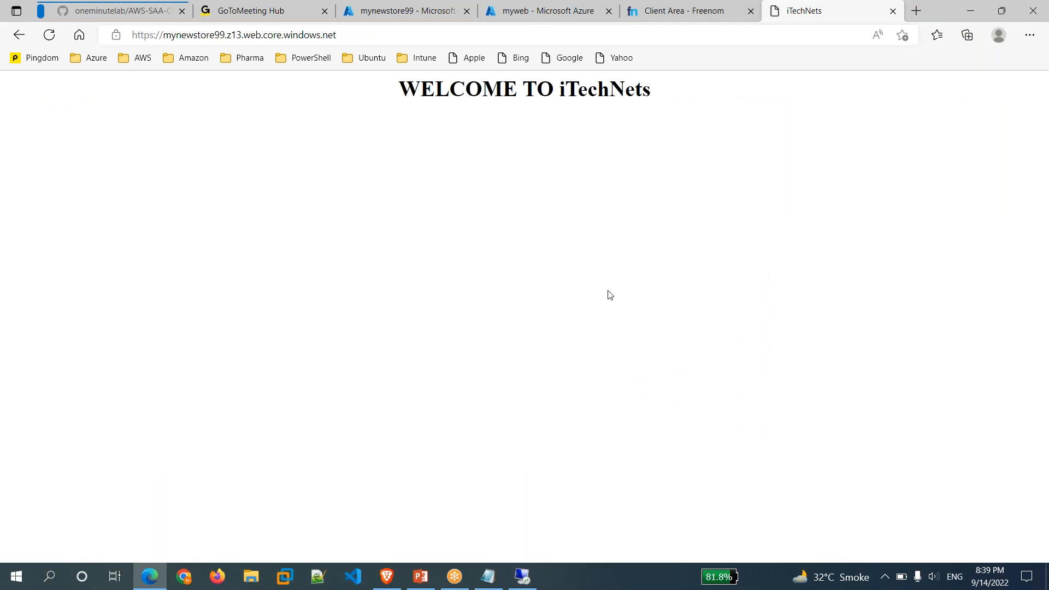
pyautogui.click(452, 17)
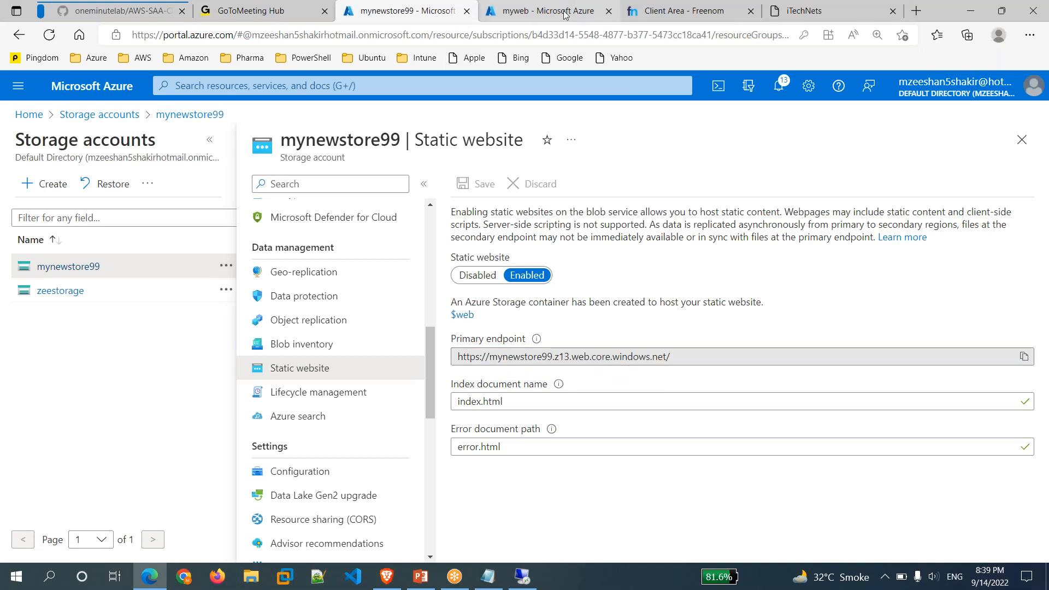
pyautogui.click(709, 11)
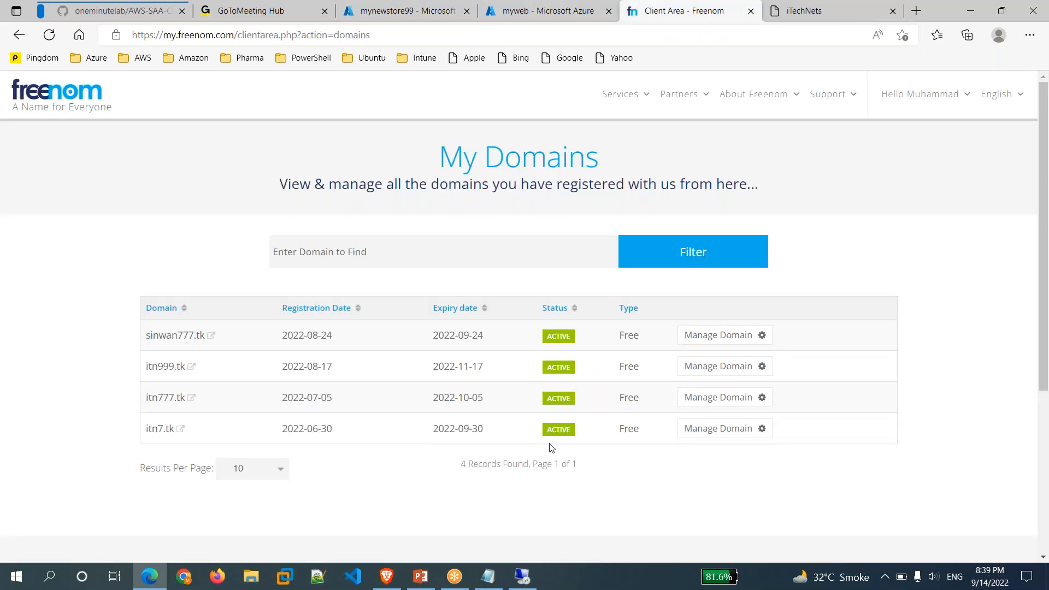
pyautogui.click(705, 434)
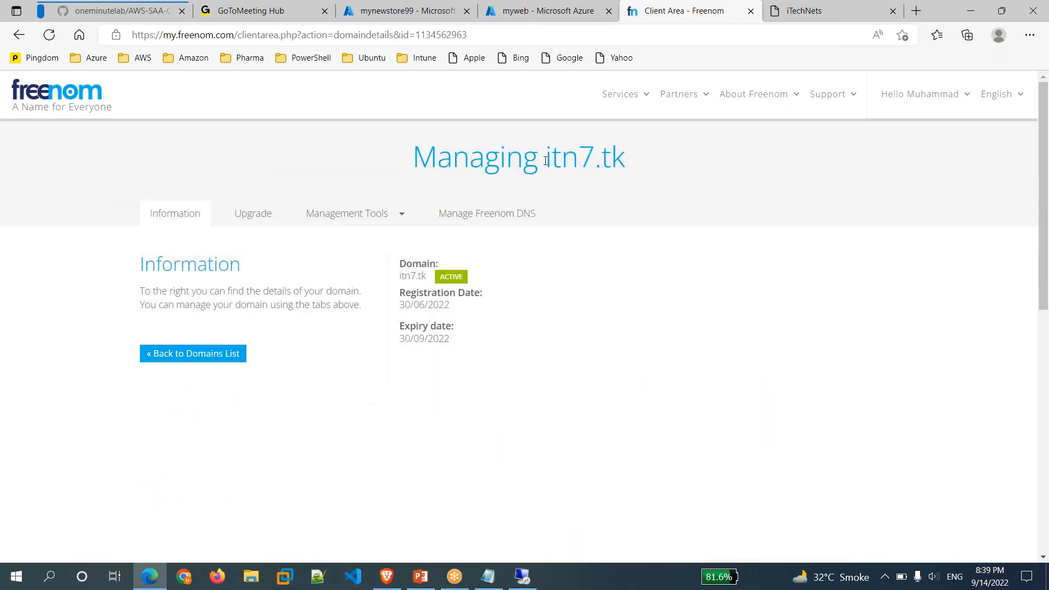
pyautogui.moveTo(547, 161); pyautogui.dragTo(658, 166)
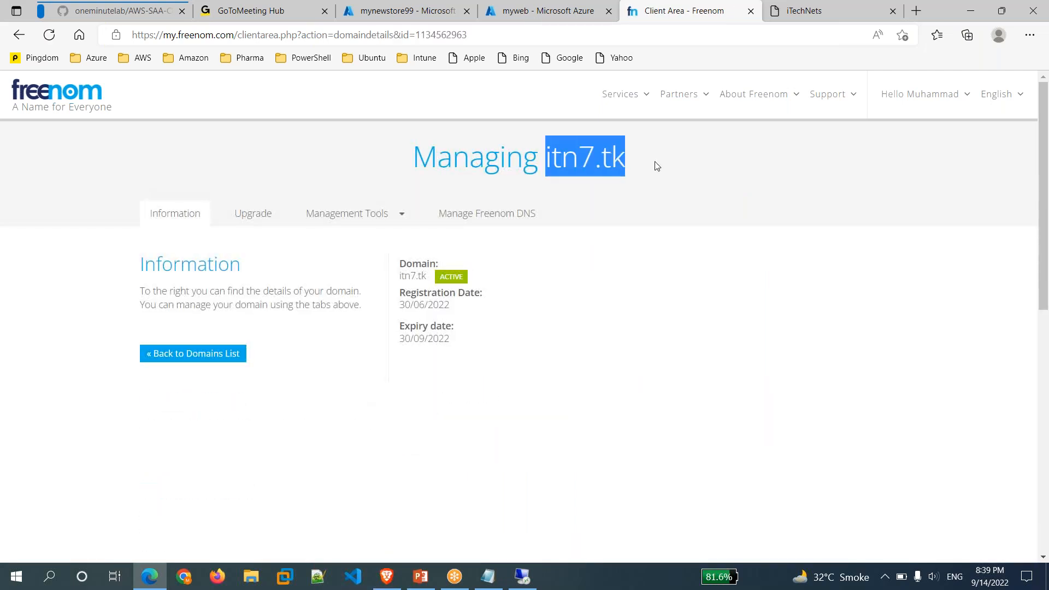
# Return to My Domains, open sinwan777.tk's management page and copy its domain name.
pyautogui.click(627, 100)
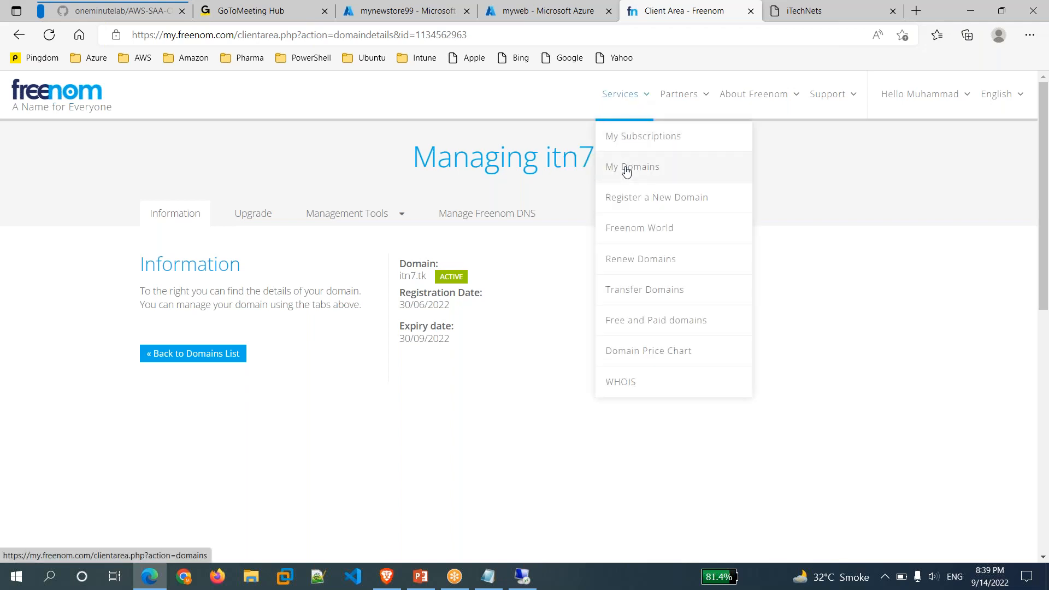
pyautogui.click(627, 170)
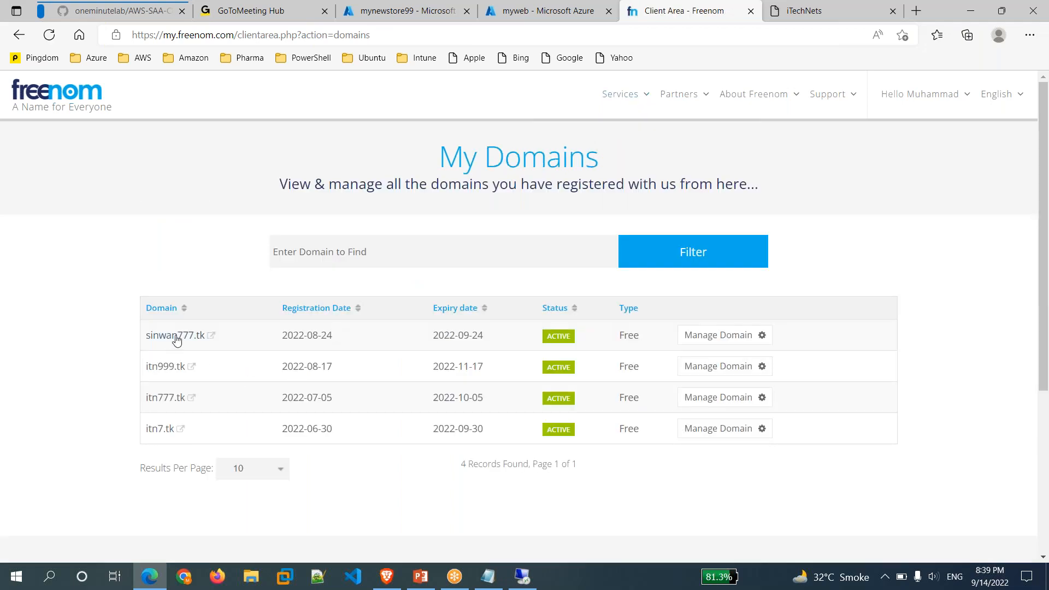
pyautogui.click(713, 339)
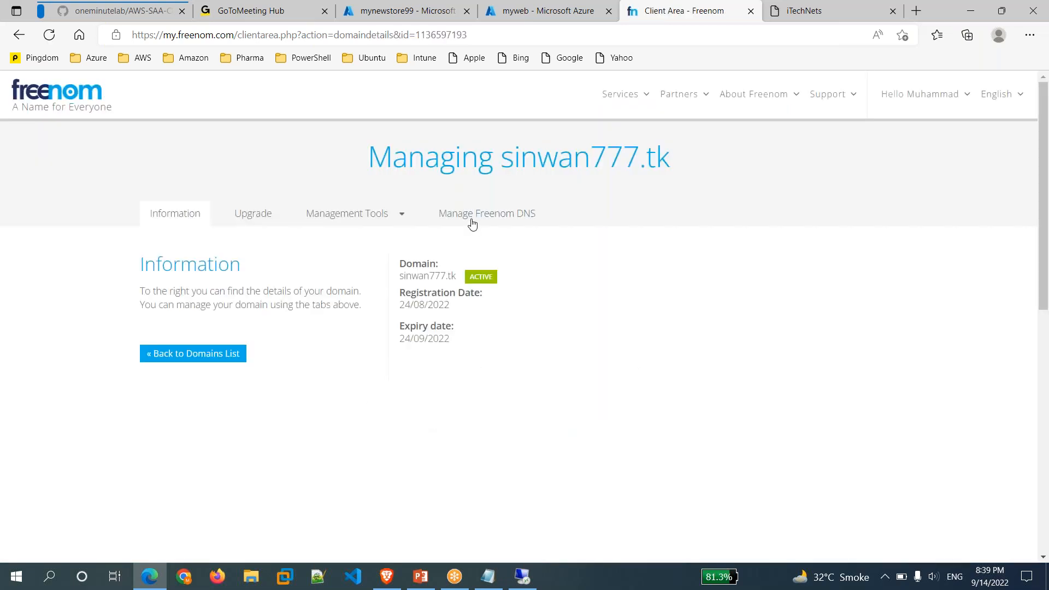
pyautogui.moveTo(500, 161); pyautogui.dragTo(706, 165)
pyautogui.hotkey('ctrl', 'c')
pyautogui.click(694, 145)
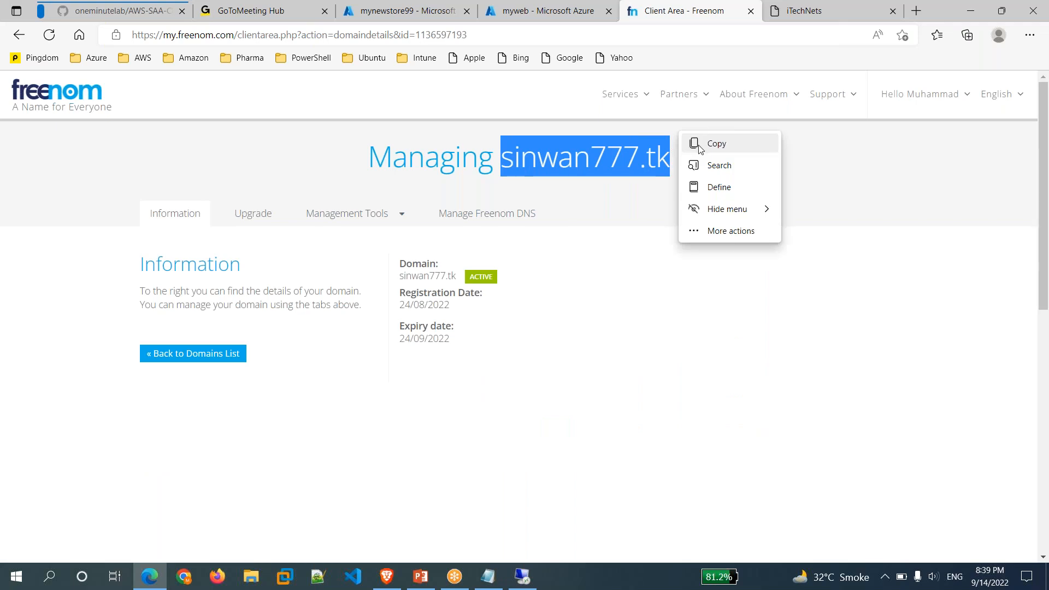
pyautogui.click(702, 147)
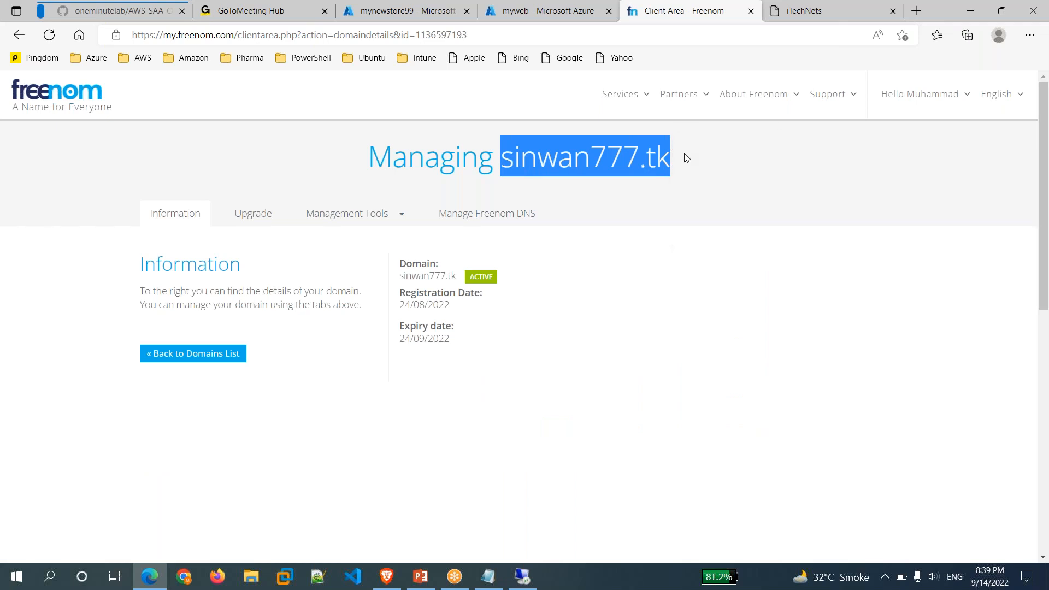
pyautogui.click(448, 10)
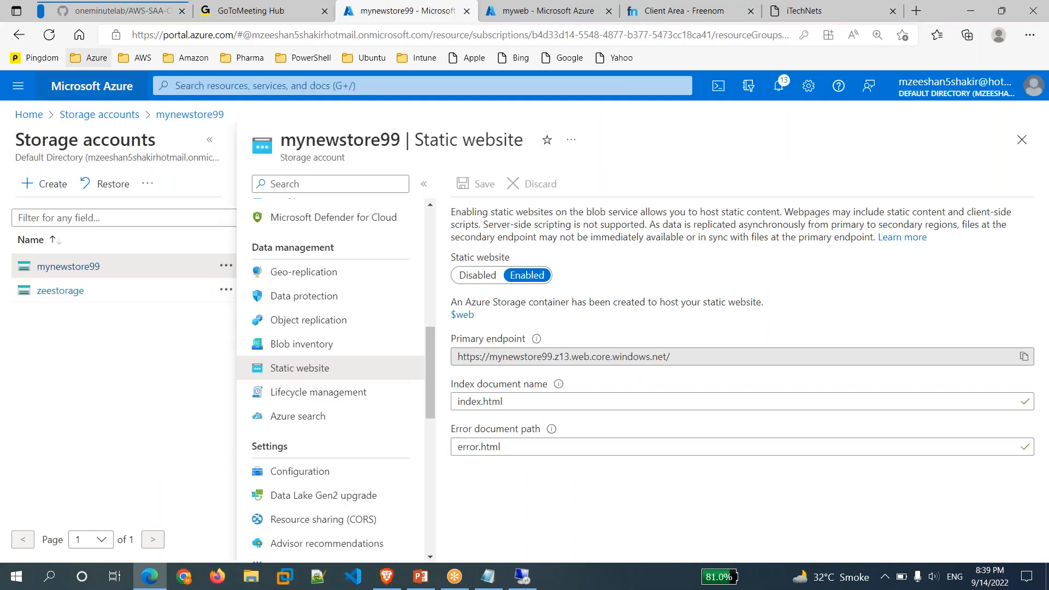
# Create a DNS zone in resource group rg1 named with the pasted sinwan777.tk via Review + create.
pyautogui.click(543, 11)
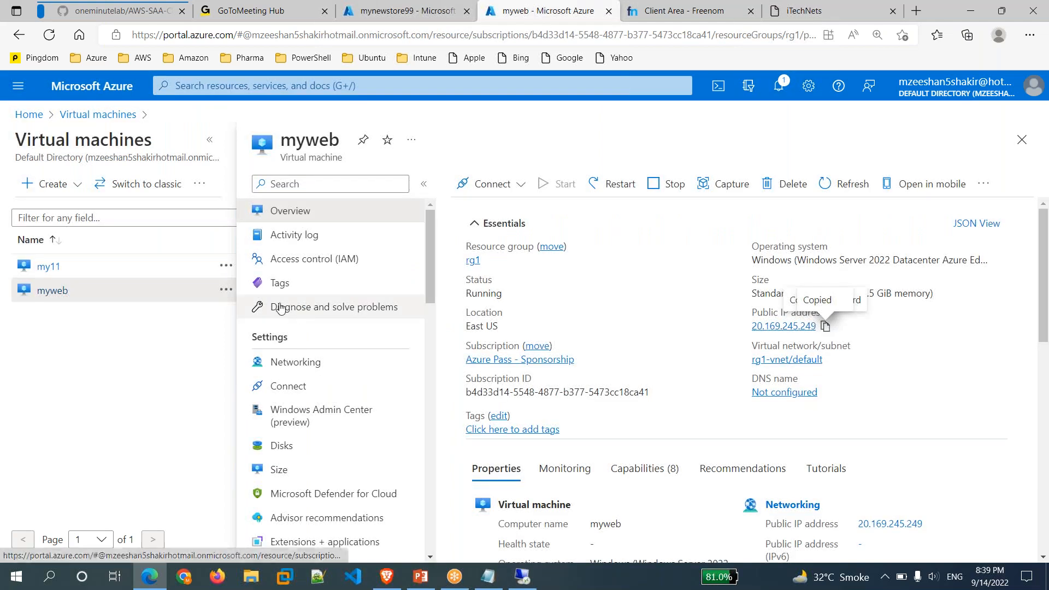
pyautogui.click(36, 117)
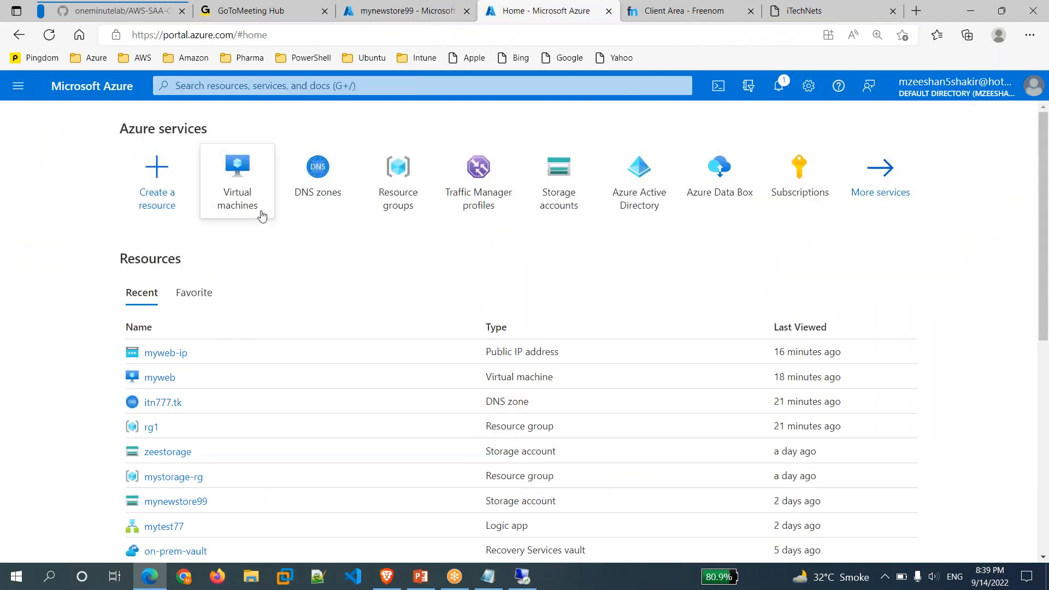
pyautogui.click(311, 198)
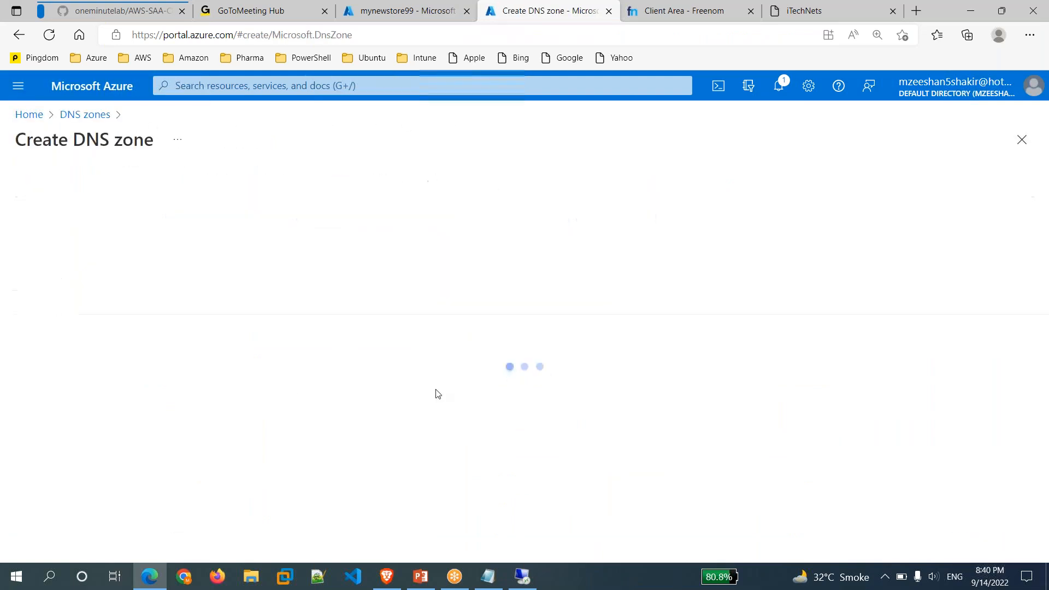
pyautogui.click(405, 349)
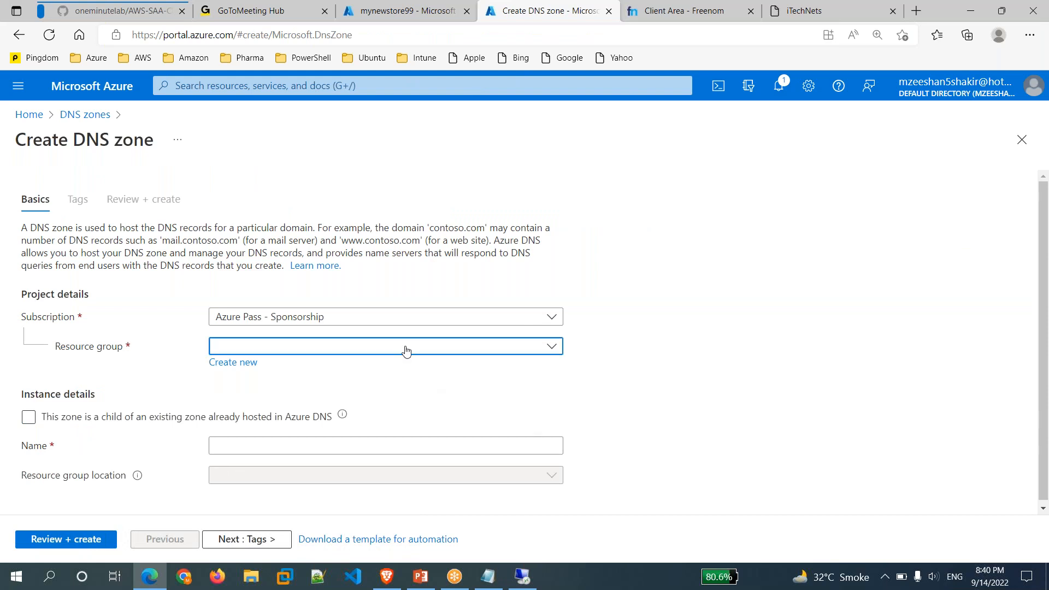
pyautogui.click(265, 448)
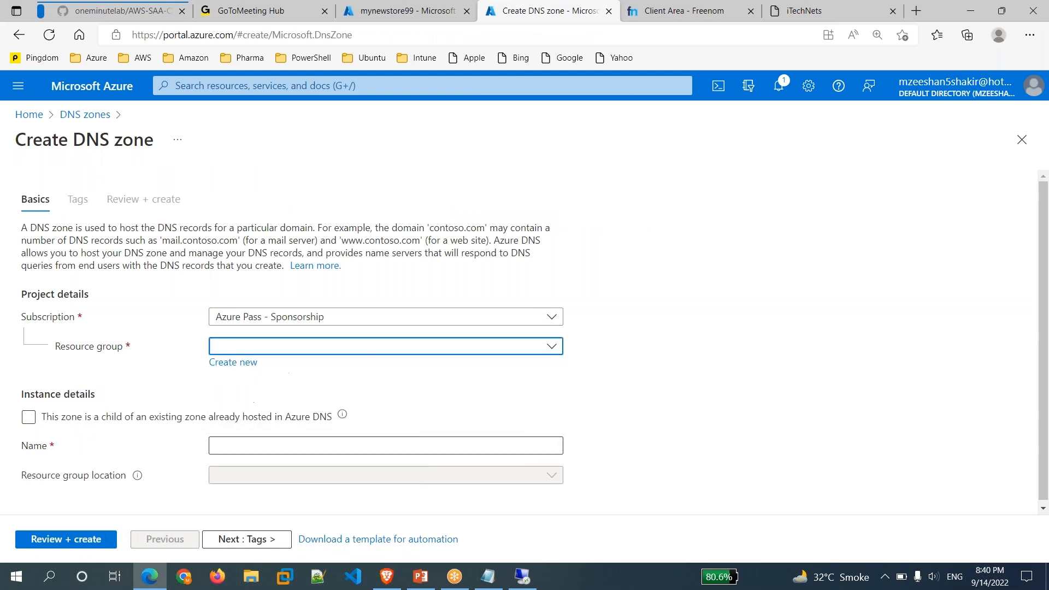
pyautogui.click(322, 445)
pyautogui.hotkey('ctrl', 'v')
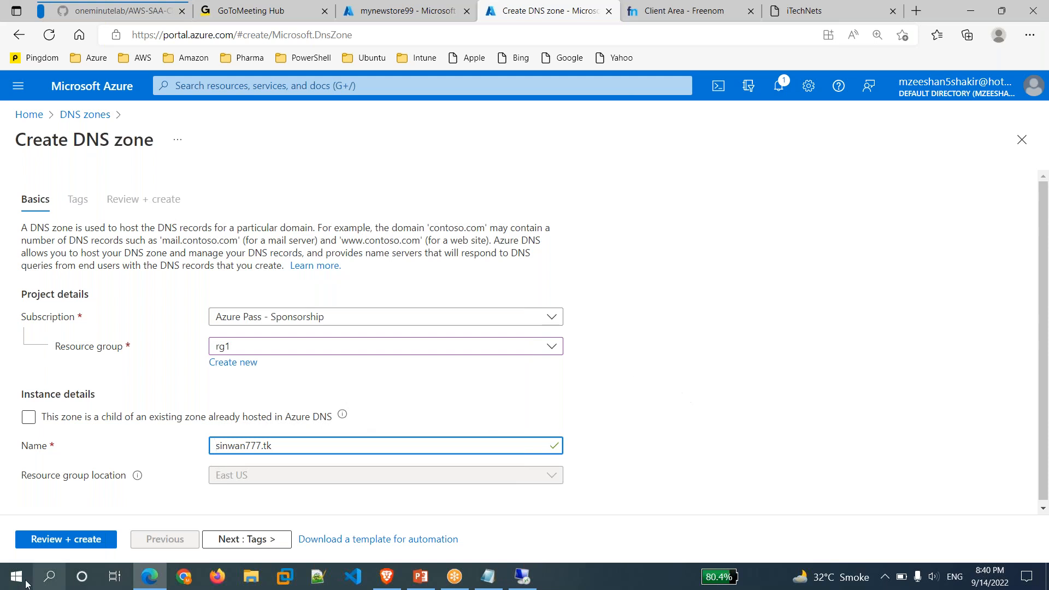
pyautogui.click(61, 546)
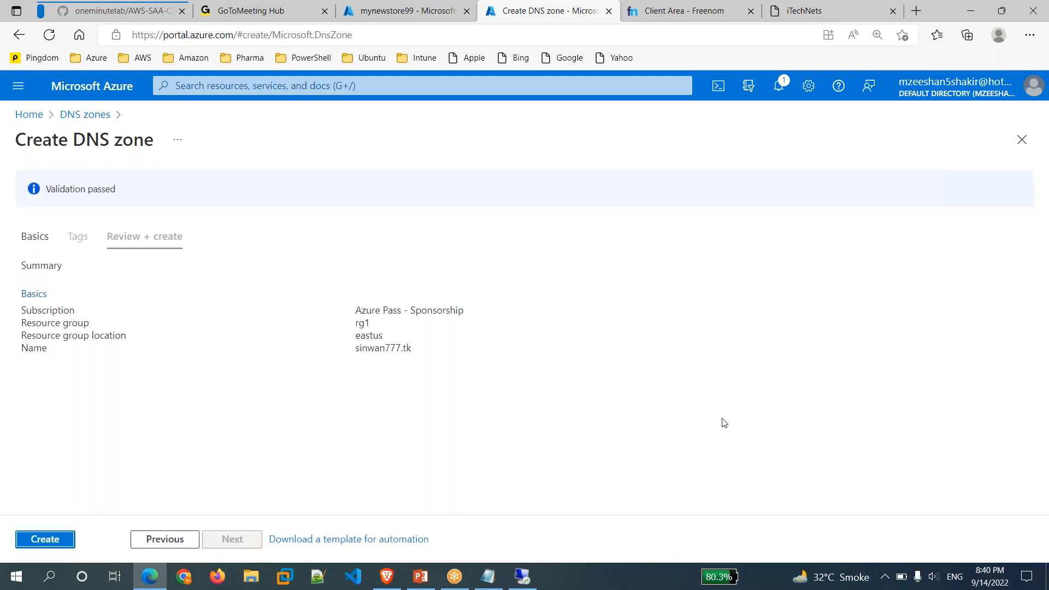
pyautogui.click(24, 545)
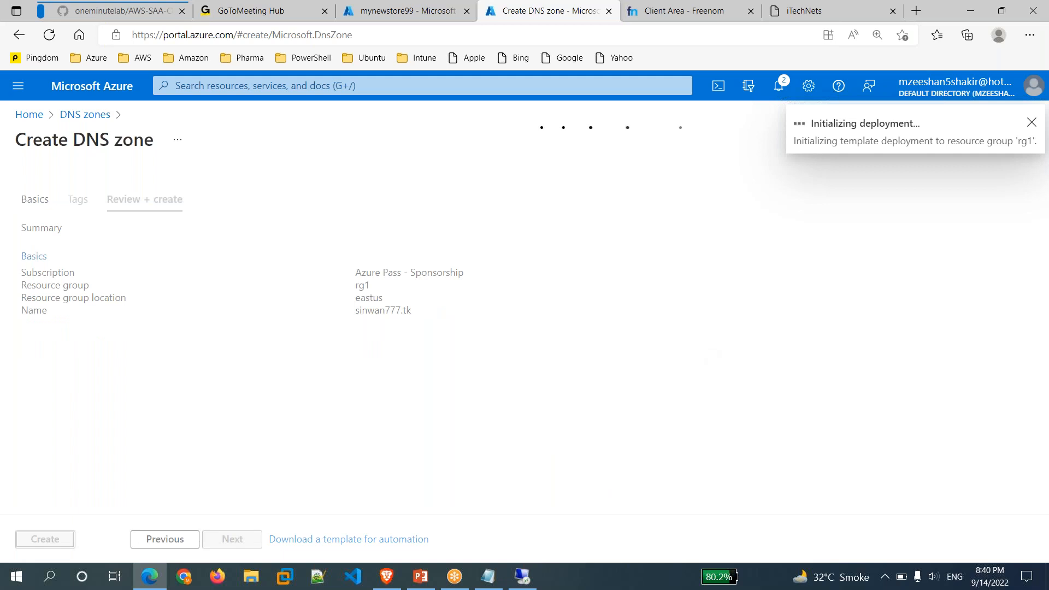
pyautogui.click(691, 13)
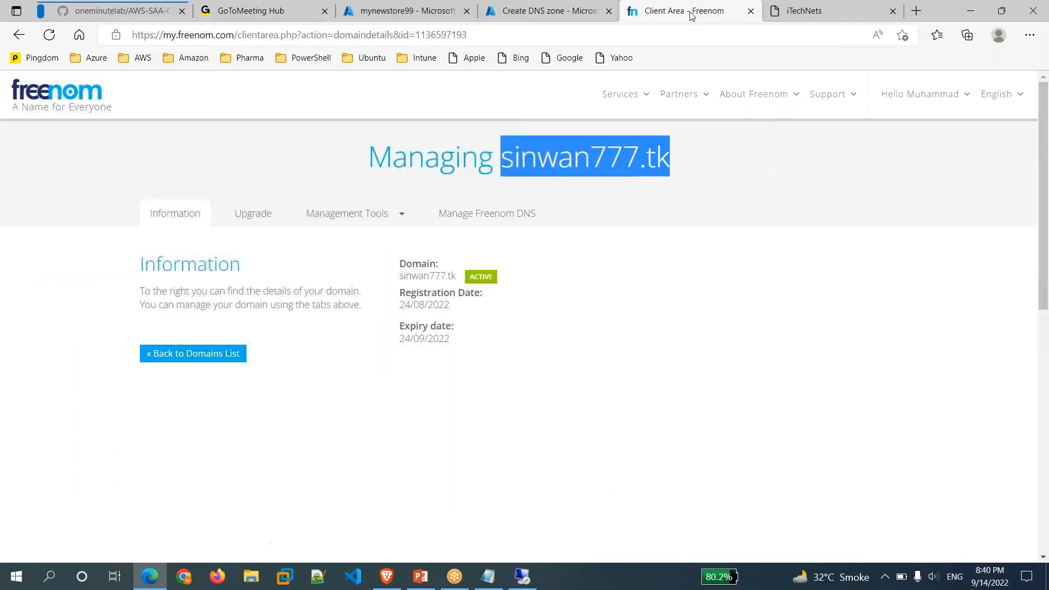
pyautogui.click(342, 221)
# Switch sinwan777.tk's Freenom nameserver setting to 'Use custom nameservers'.
pyautogui.click(320, 241)
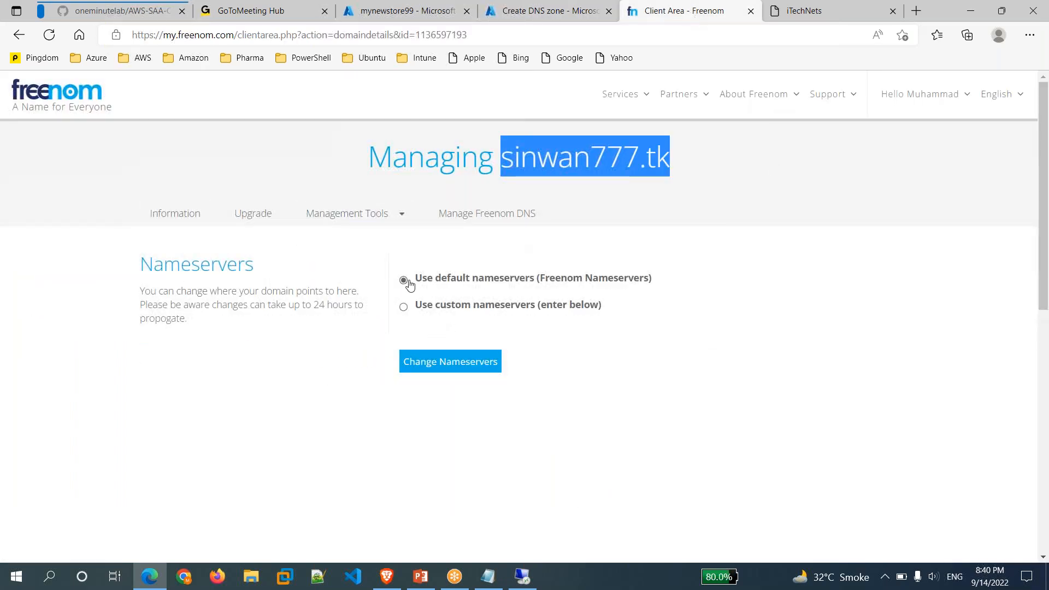
pyautogui.click(404, 308)
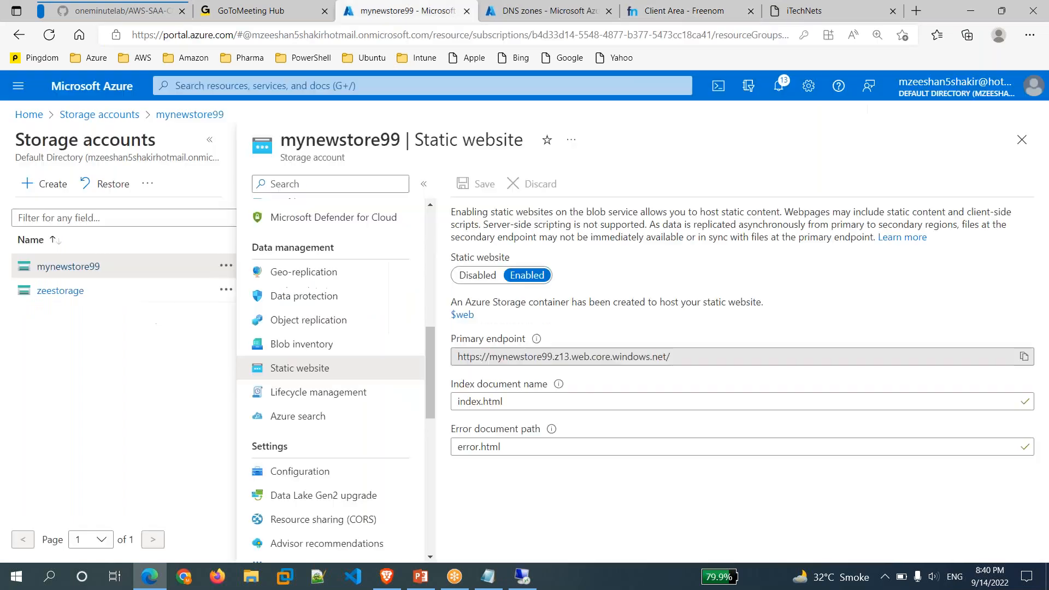
pyautogui.click(454, 12)
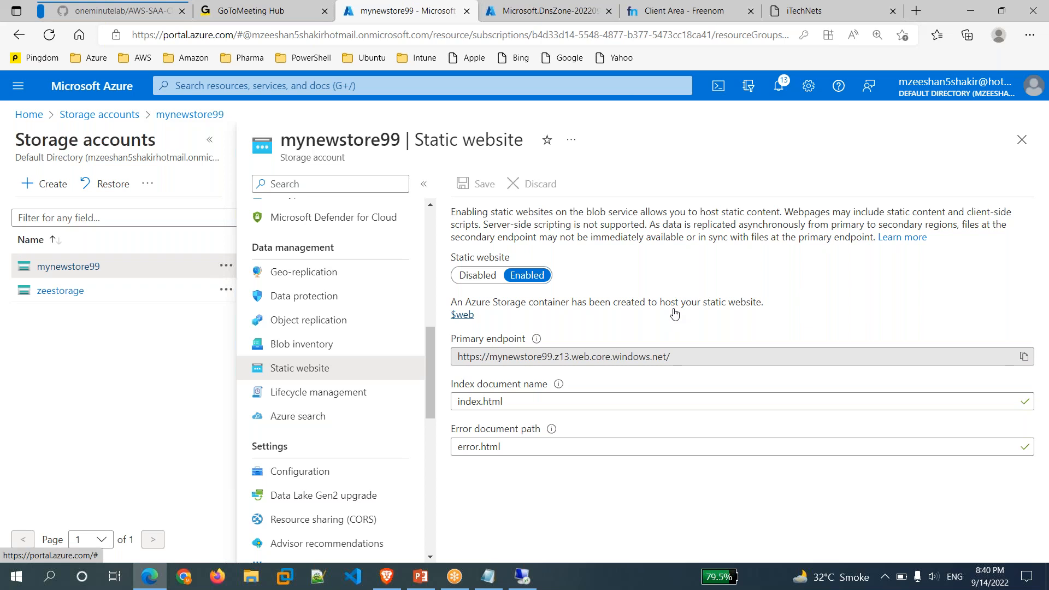
# Close the iTechNets, Freenom and DnsZone deployment tabs, then go to Home via Storage accounts.
pyautogui.click(810, 8)
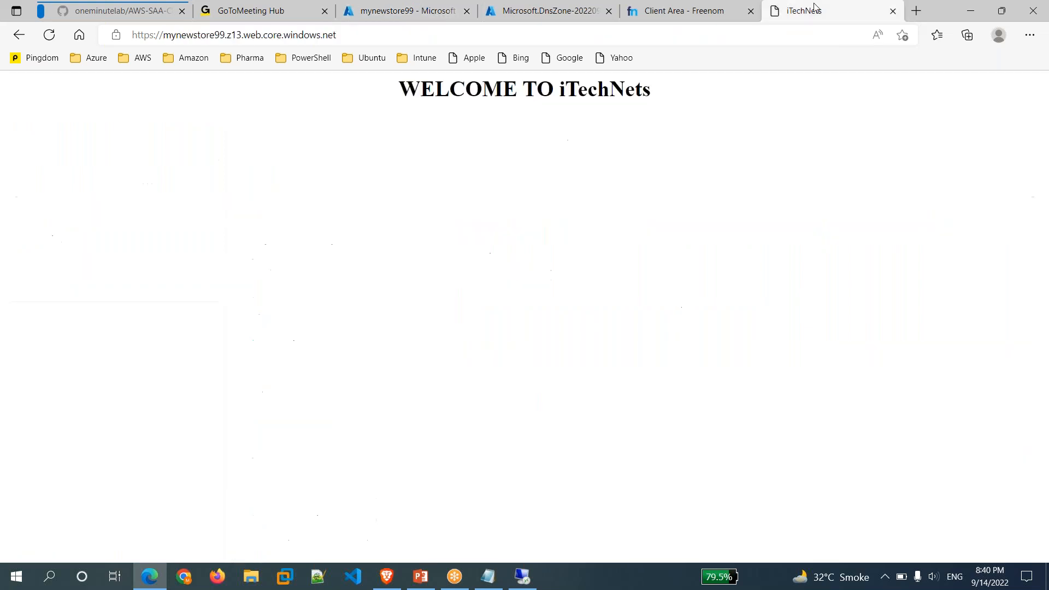
pyautogui.click(894, 11)
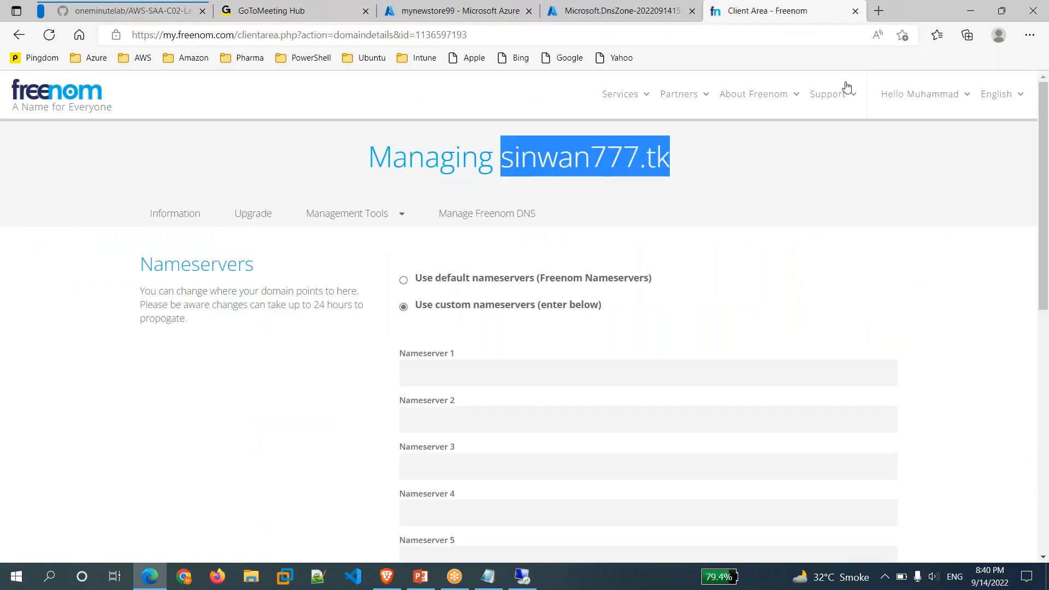
pyautogui.click(856, 11)
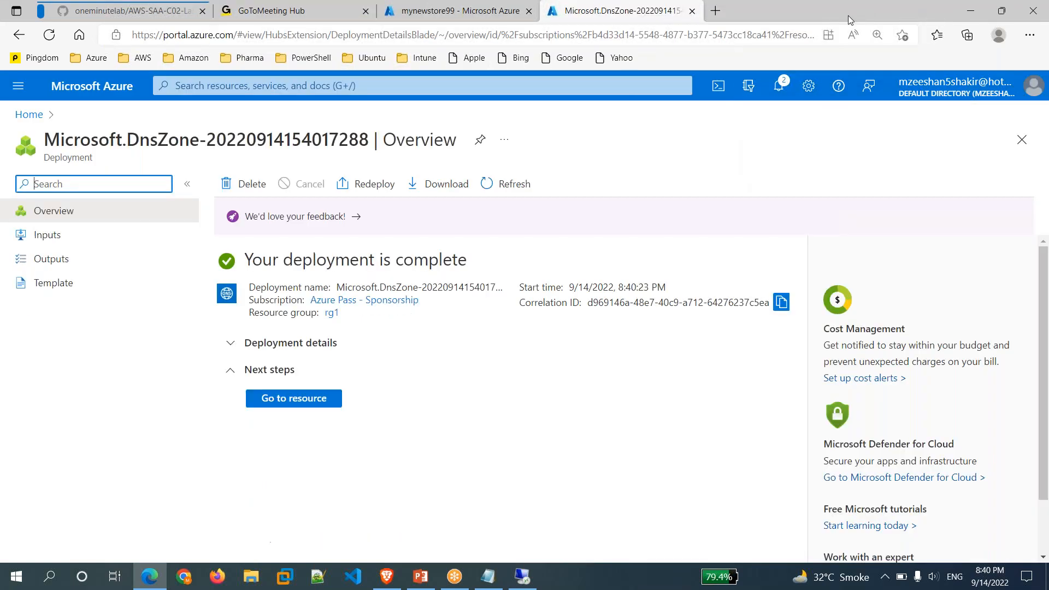
pyautogui.click(692, 11)
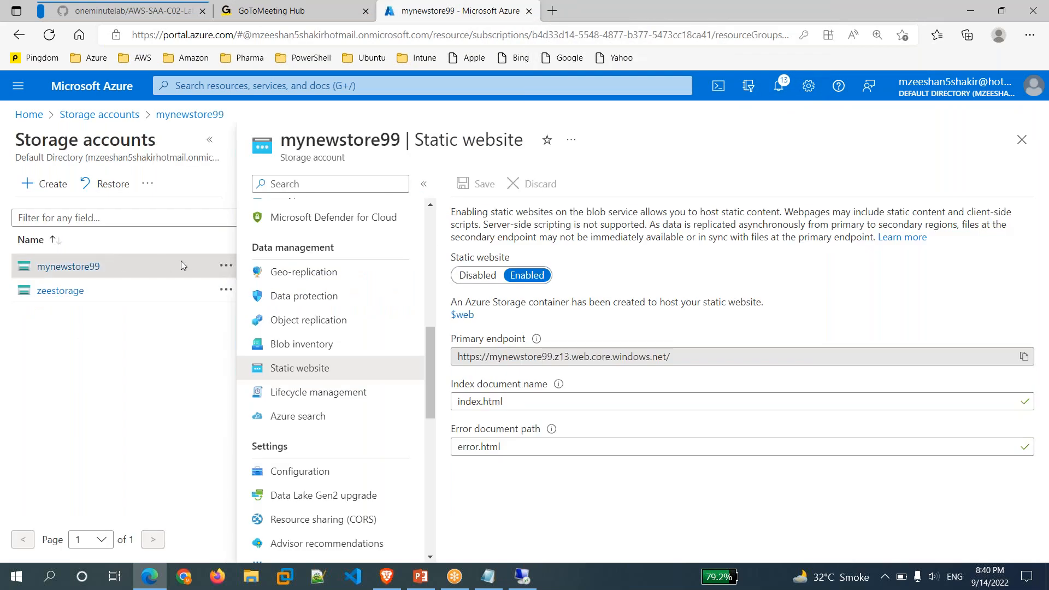
pyautogui.click(99, 115)
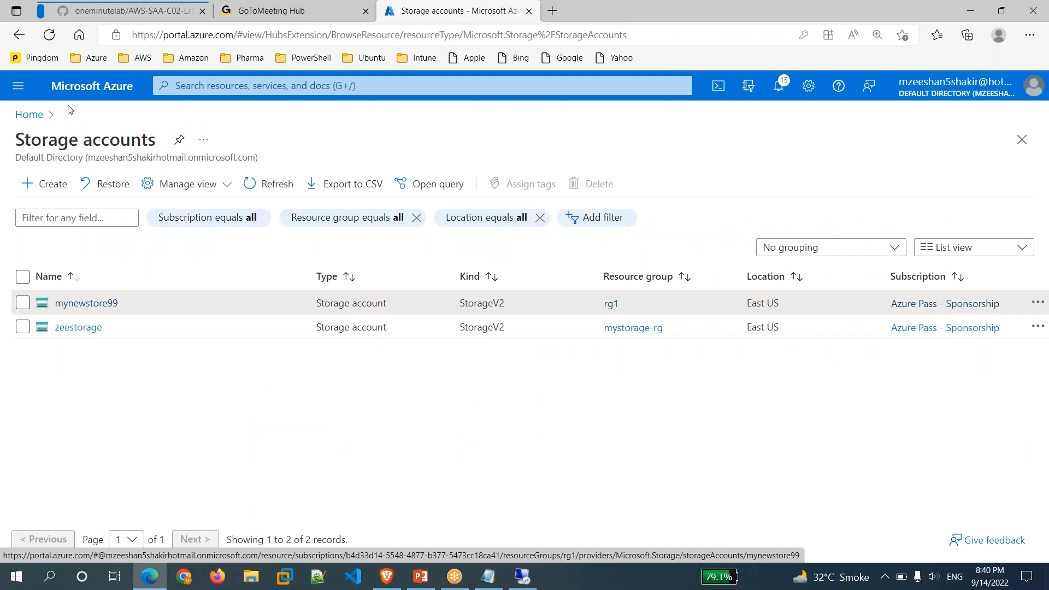
pyautogui.click(29, 114)
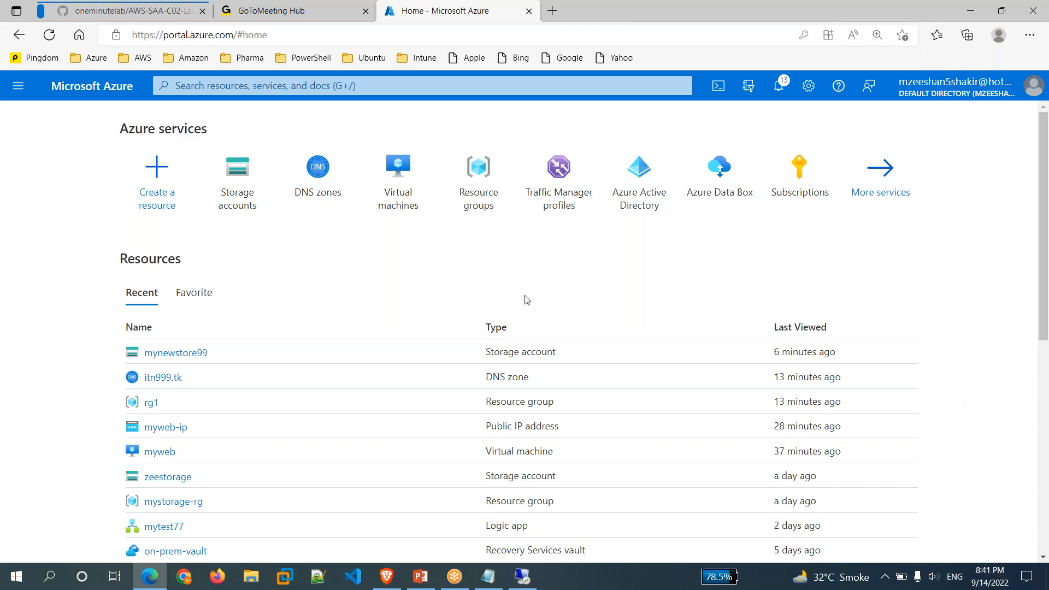
# Add a dashed separator and a 'FireWall' heading underlined with dashes to the notes and save.
pyautogui.click(487, 581)
pyautogui.click(349, 307)
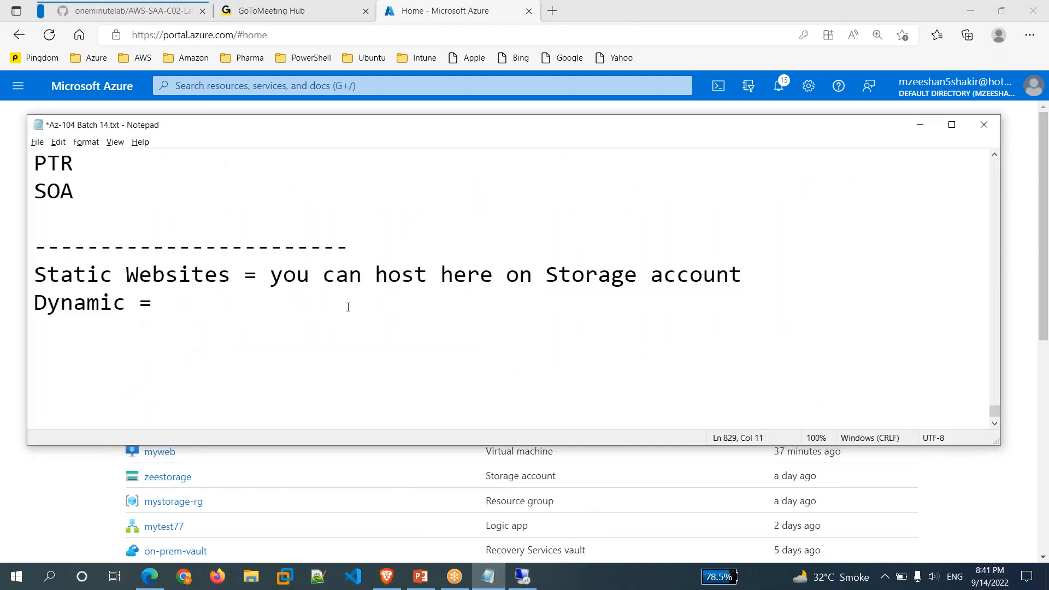
pyautogui.press('Return')
pyautogui.write('-------------------------------------------------------')
pyautogui.press('Return')
pyautogui.write('FireWall')
pyautogui.press('Return')
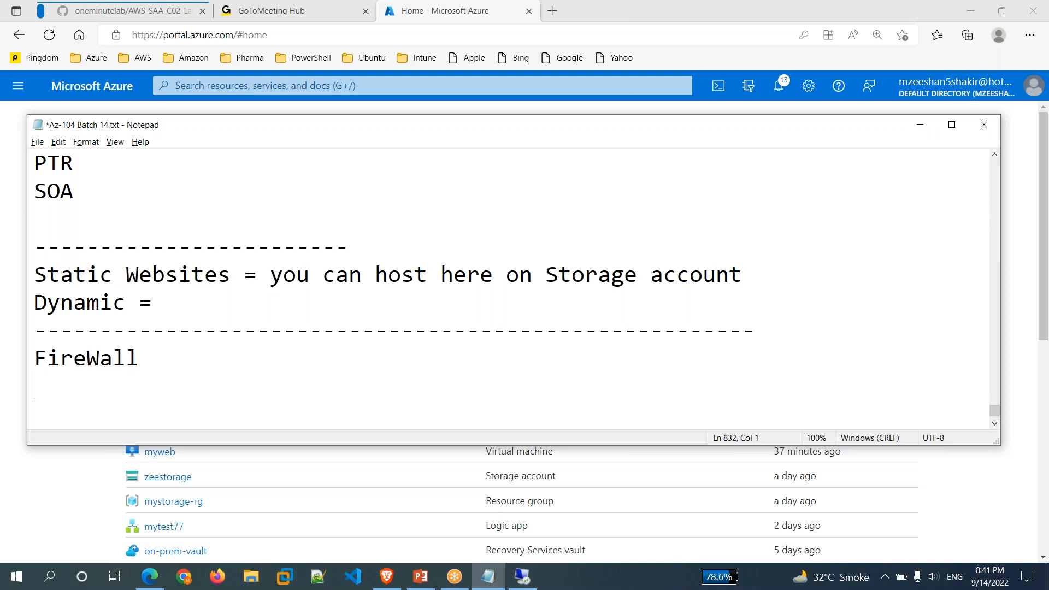
pyautogui.write('--------')
pyautogui.press('Return')
pyautogui.hotkey('ctrl', 's')
pyautogui.scroll(-3, 508, 290)
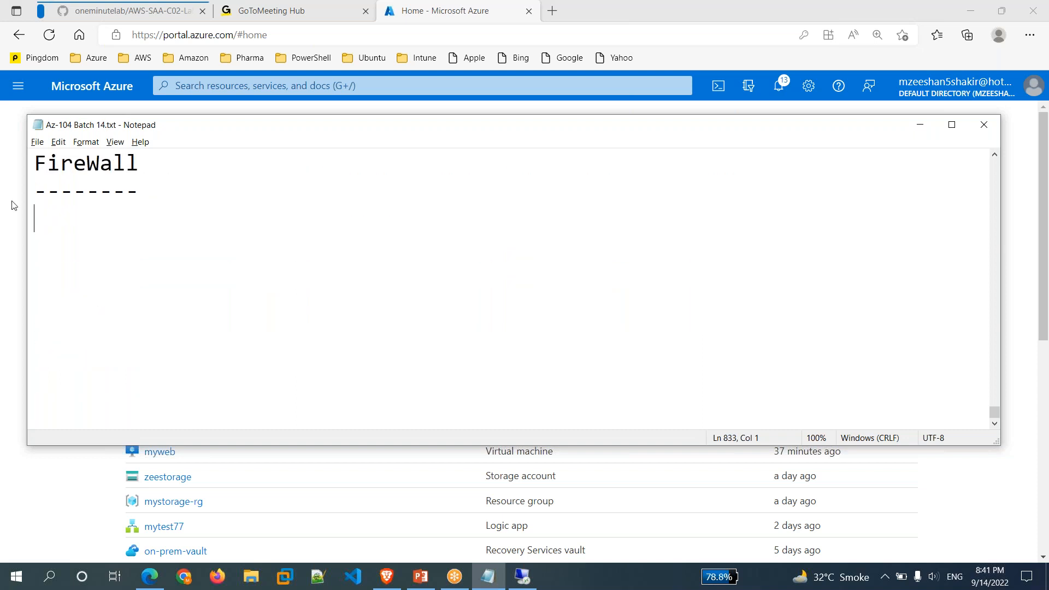
pyautogui.hotkey('alt', 'Tab')
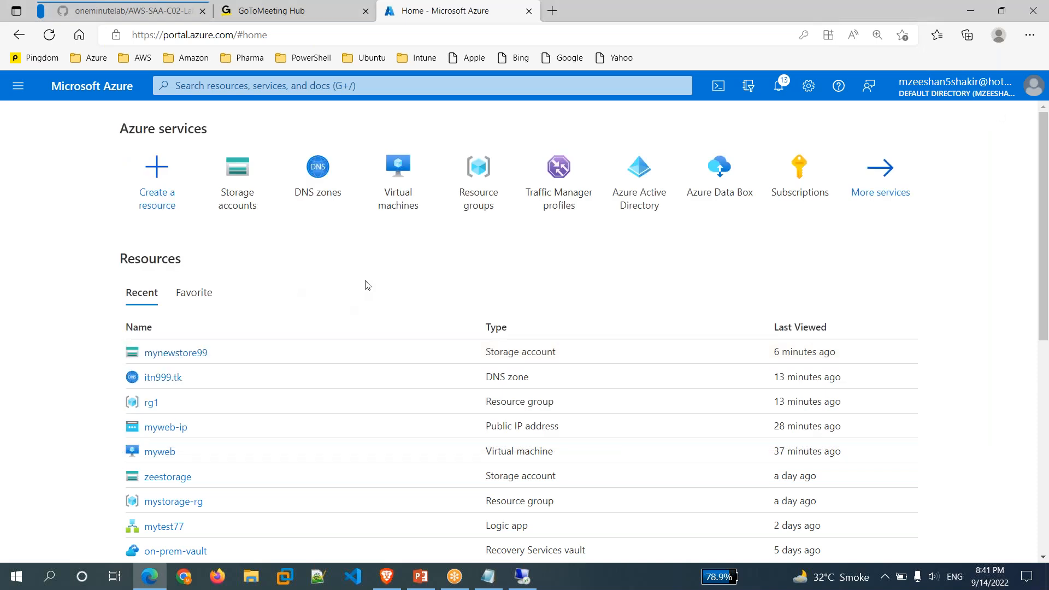
# Open the my11 virtual machine from the Virtual machines list.
pyautogui.click(399, 215)
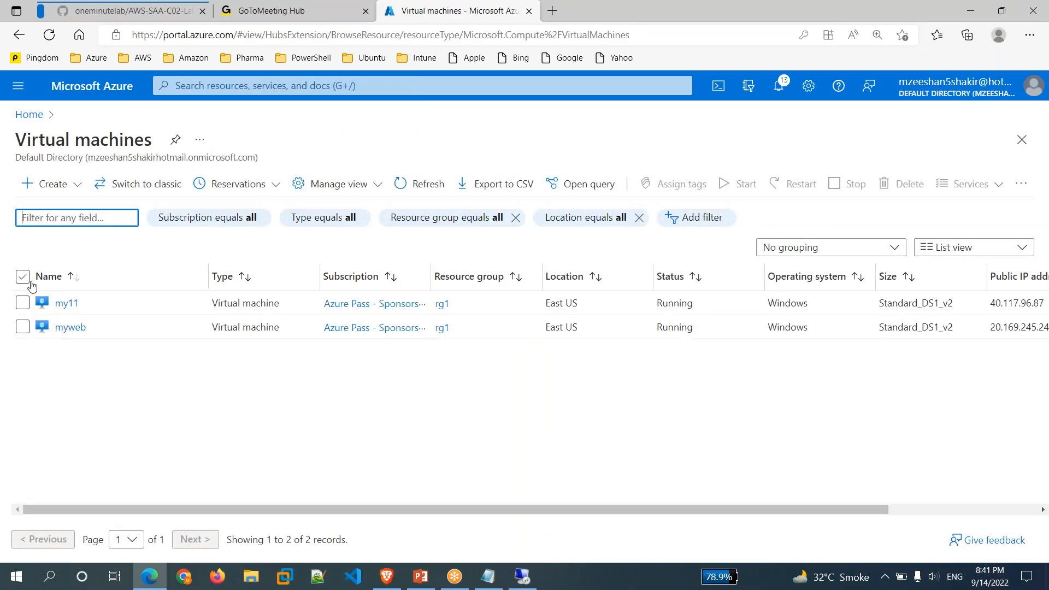
pyautogui.click(66, 304)
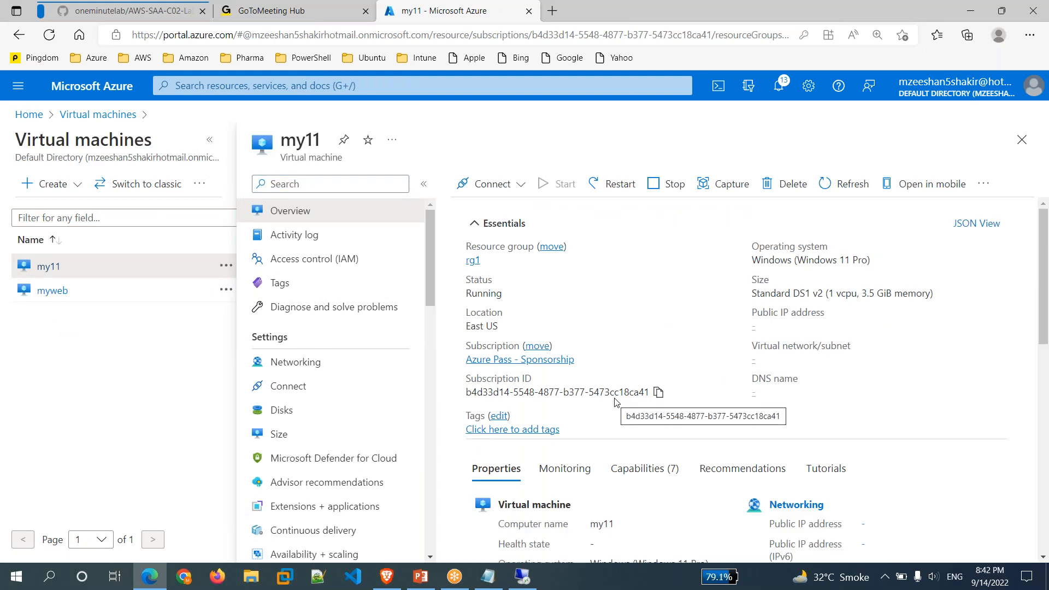
# Add the lines 'NSG = Firewall' and 'Azure Firewall' to the notes.
pyautogui.moveTo(487, 582)
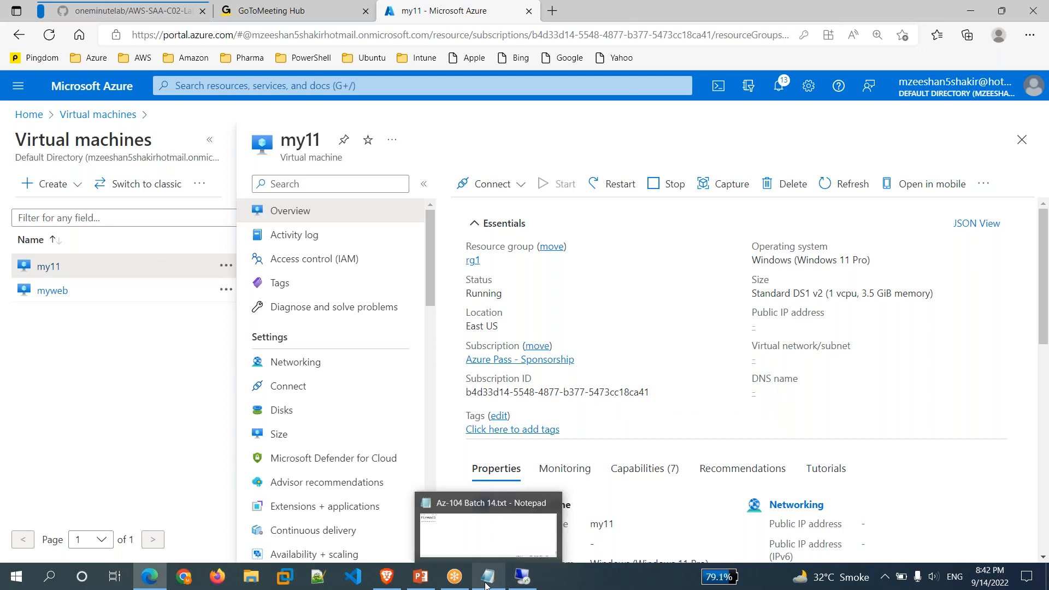
pyautogui.click(490, 550)
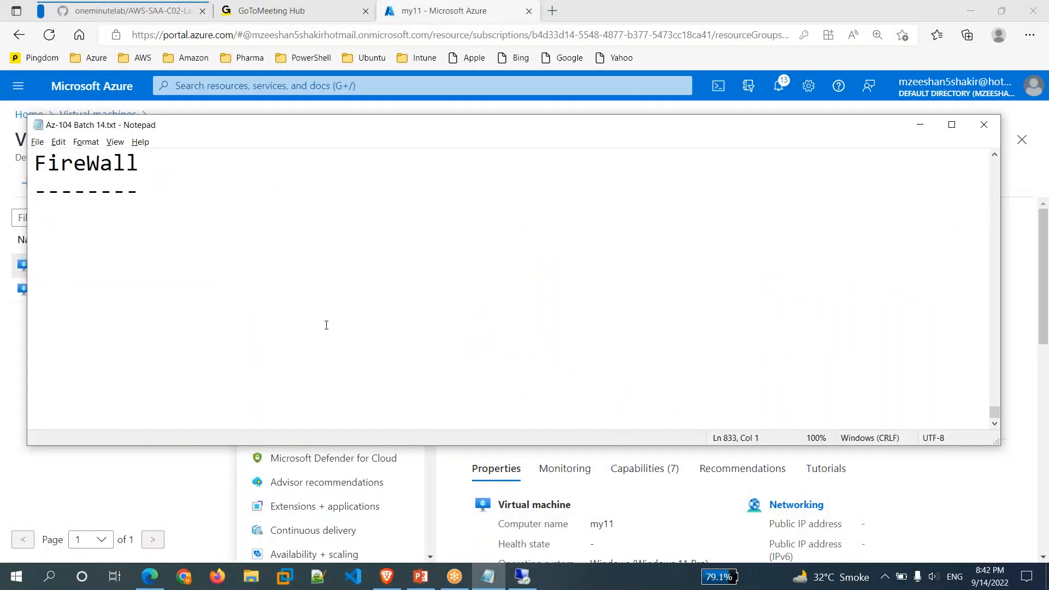
pyautogui.write('NSG = ')
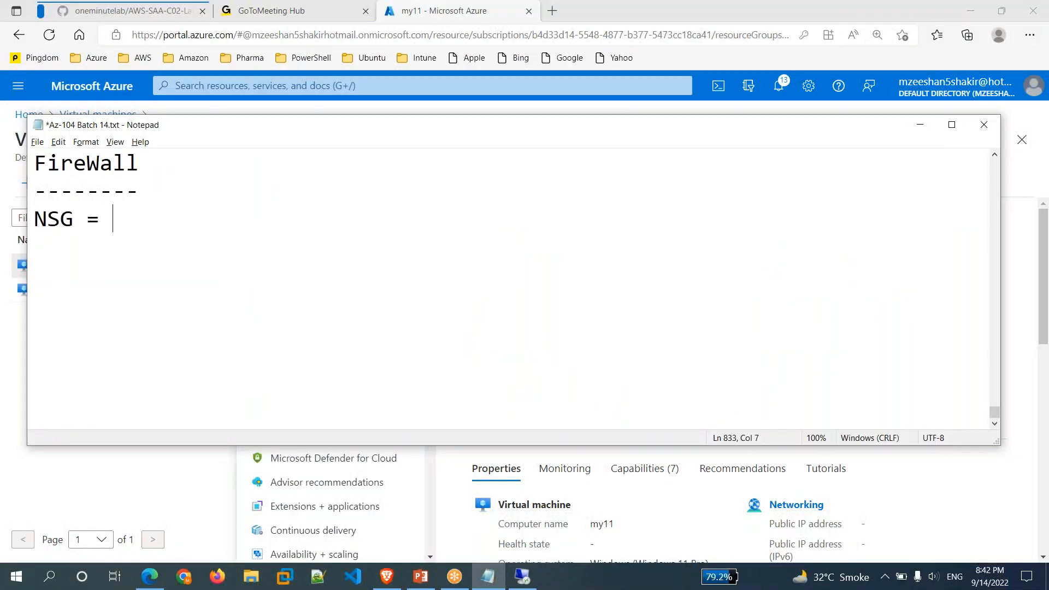
pyautogui.write('Firewall')
pyautogui.press('Return')
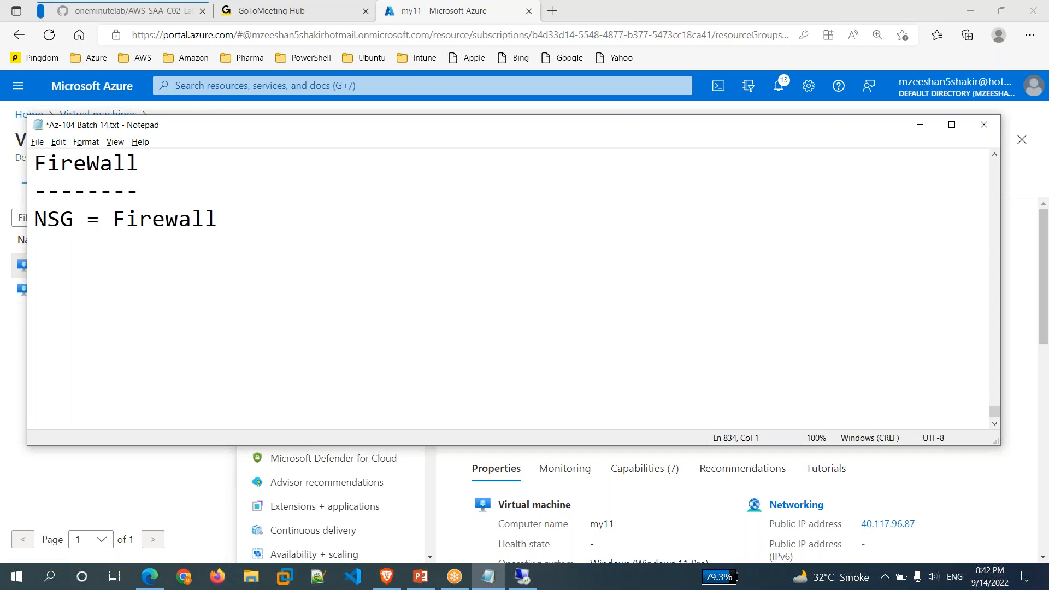
pyautogui.write('Azure Firewall')
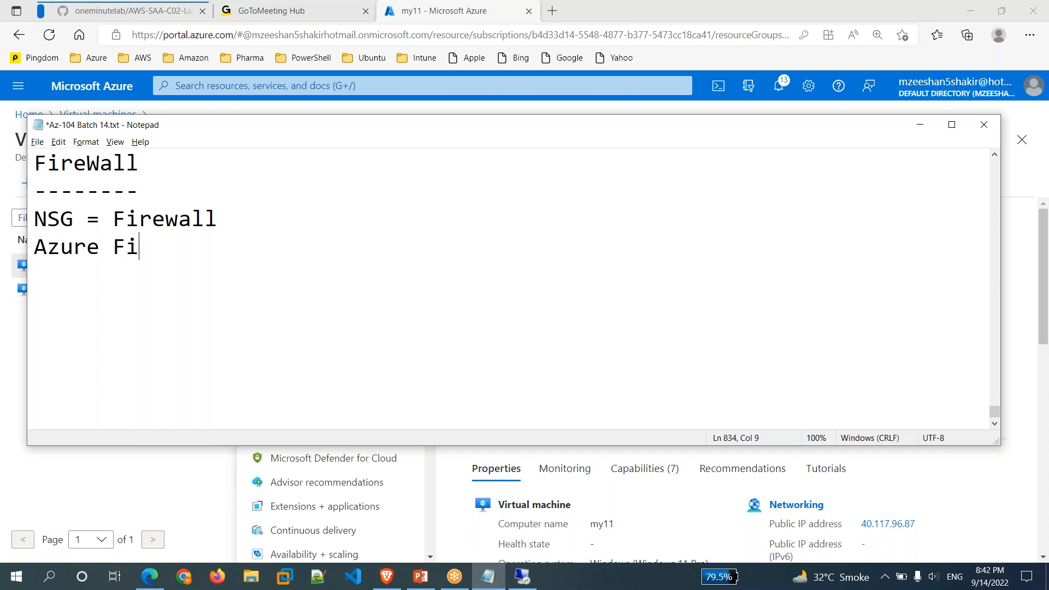
pyautogui.press('Return')
# Open my11's Networking page to review my11-nsg inbound rules, including RDP on port 3389.
pyautogui.click(957, 480)
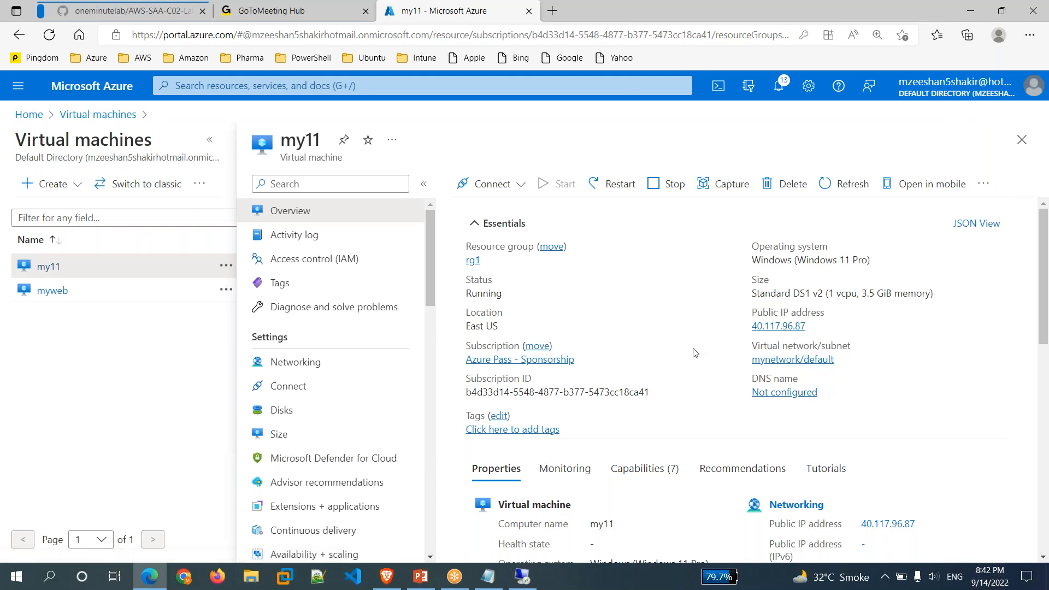
pyautogui.scroll(-1, 696, 353)
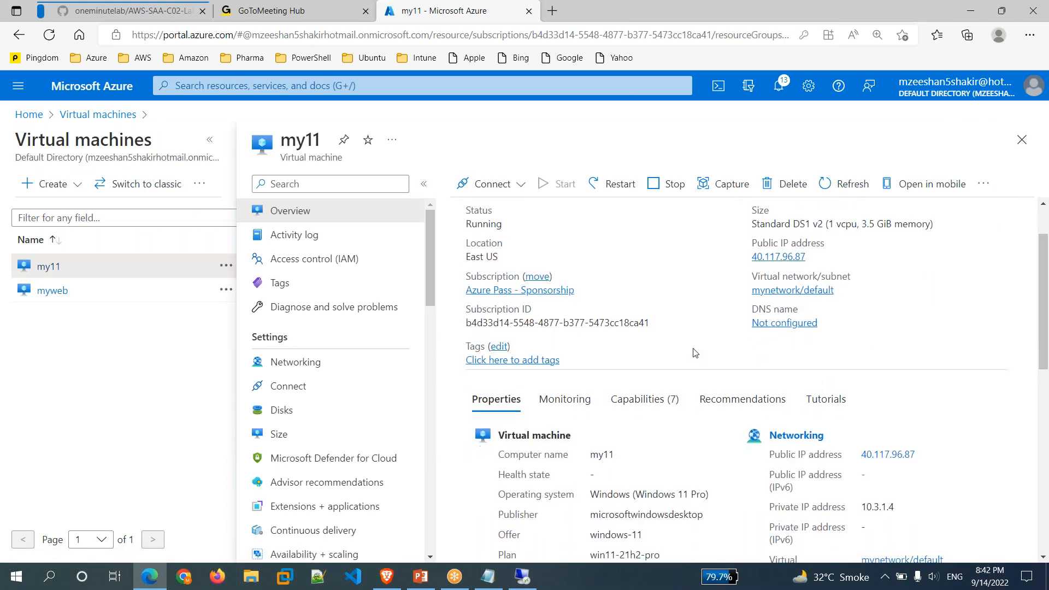
pyautogui.scroll(1, 695, 353)
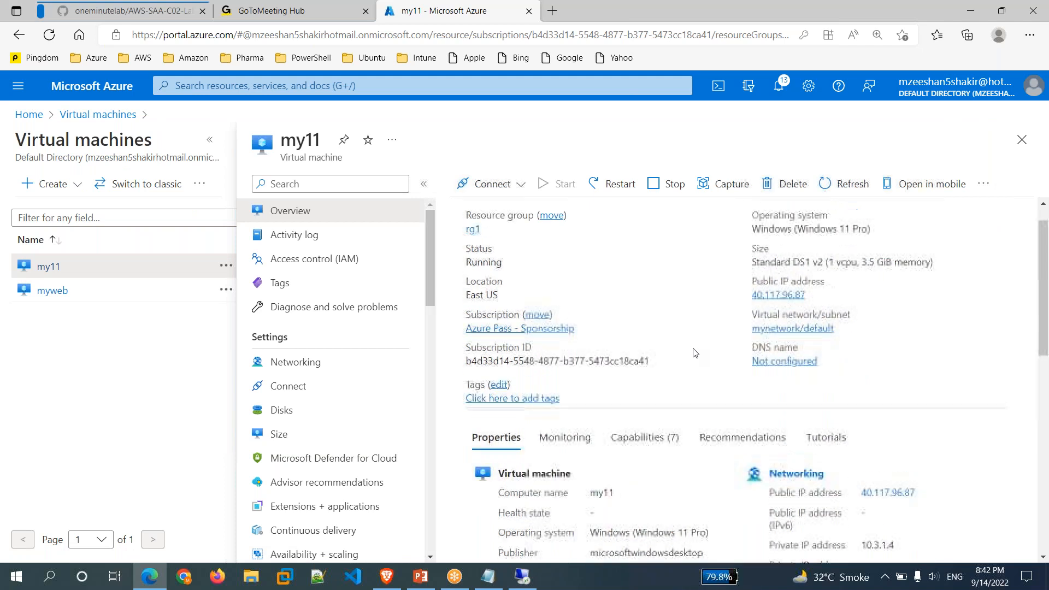
pyautogui.click(297, 364)
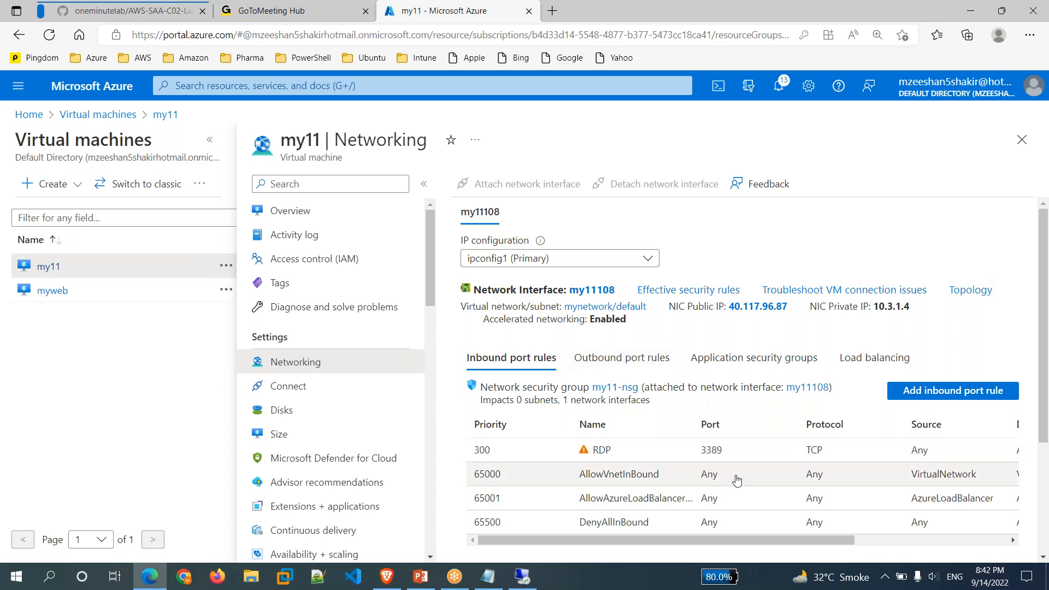
pyautogui.scroll(-3, 737, 480)
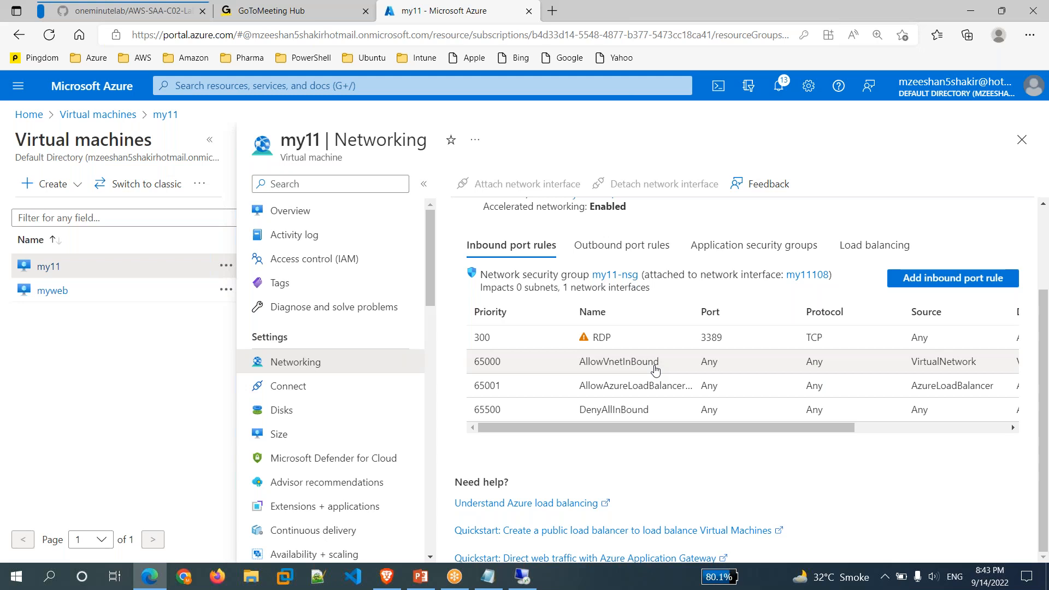
pyautogui.scroll(2, 656, 370)
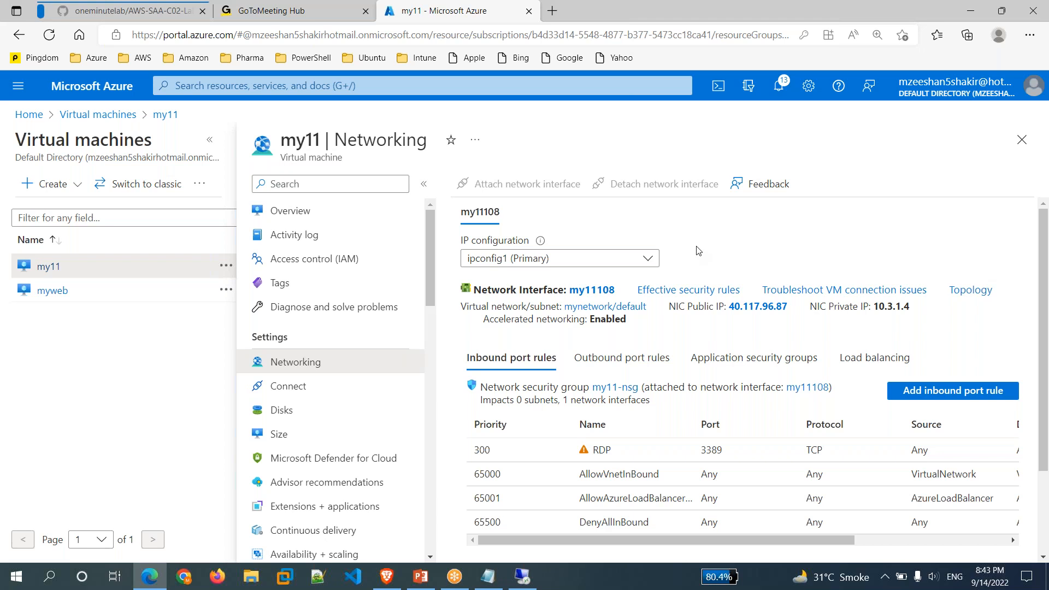
# Close the myweb remote desktop session and bring up my11's Overview and its Connect options.
pyautogui.click(523, 580)
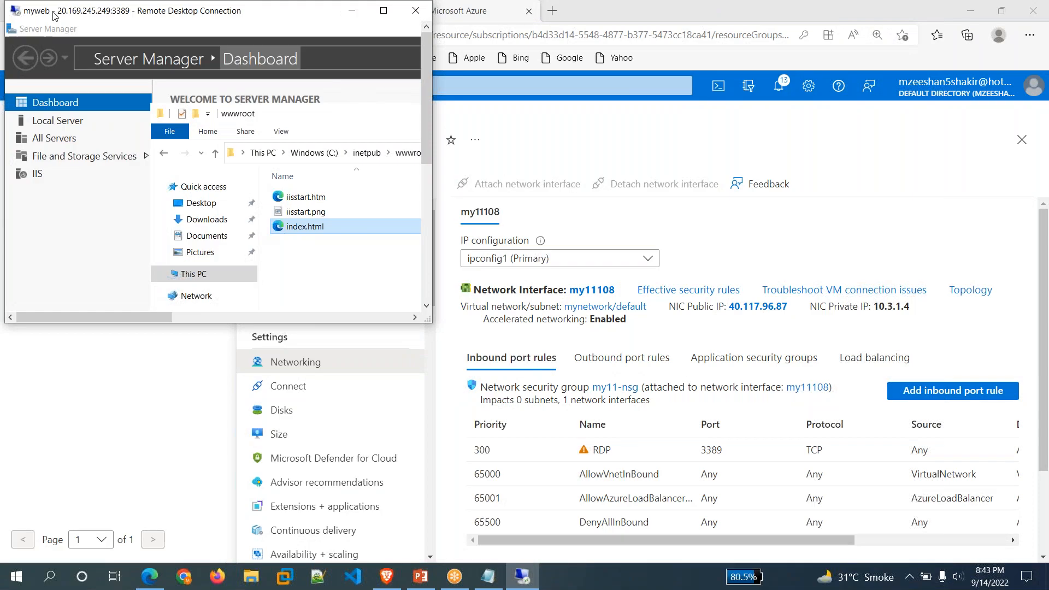
pyautogui.doubleClick(55, 16)
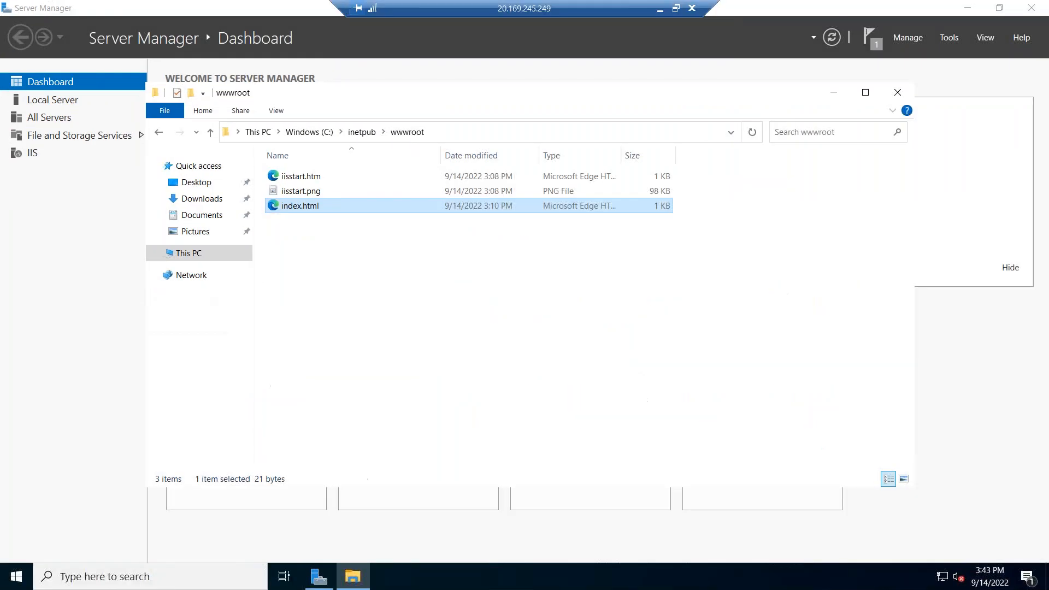
pyautogui.click(692, 8)
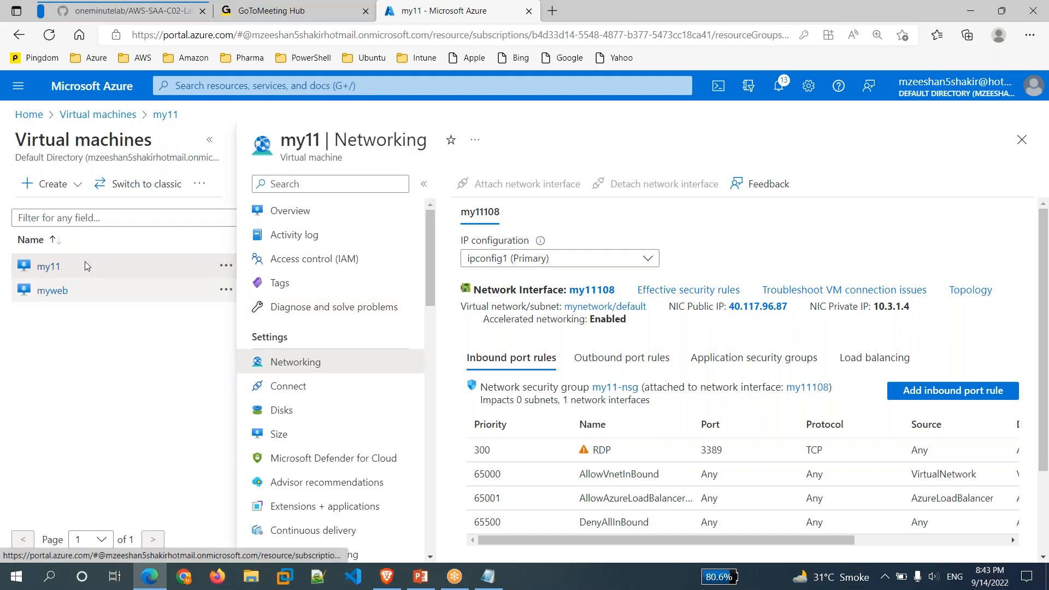
pyautogui.click(288, 210)
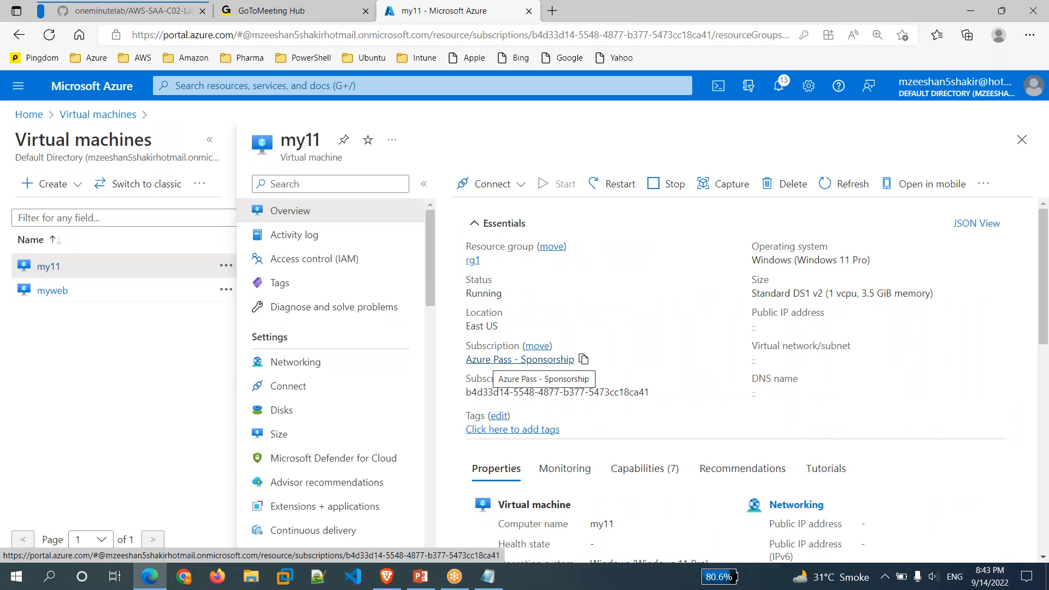
pyautogui.click(491, 184)
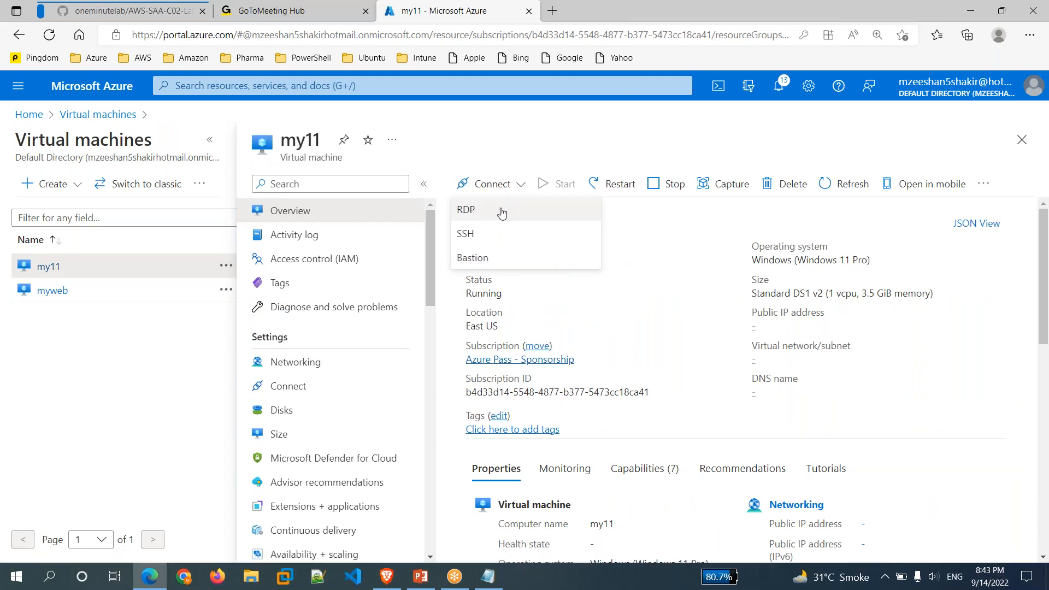
# Download the my11.rdp file from the VM's RDP connect page and open it.
pyautogui.click(502, 212)
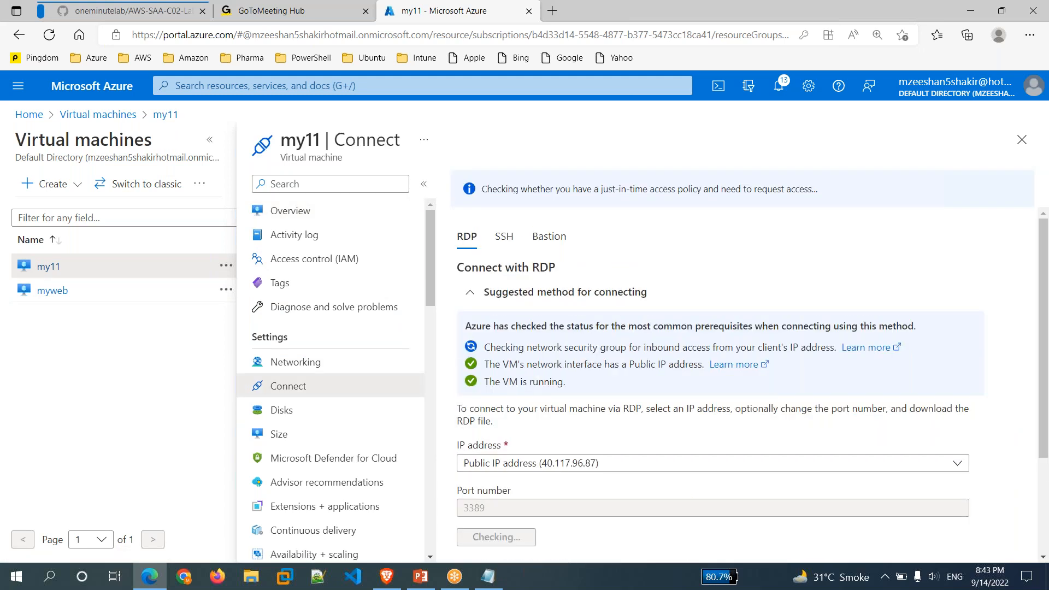
pyautogui.scroll(-2, 596, 375)
pyautogui.click(538, 430)
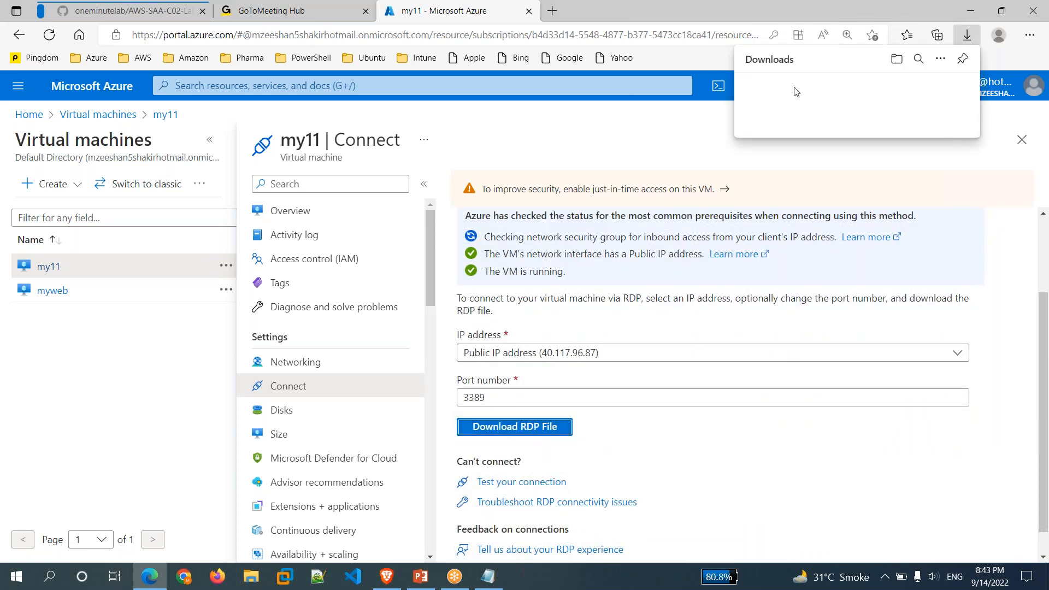
pyautogui.click(782, 97)
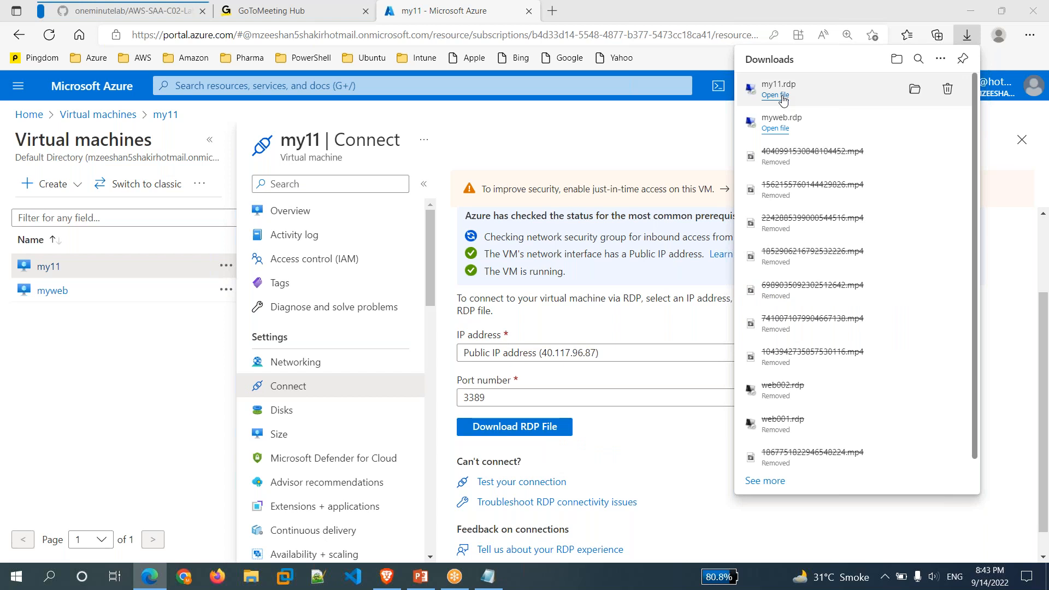
# Connect to my11, sign in with the admin username and password, and accept the certificate.
pyautogui.click(625, 361)
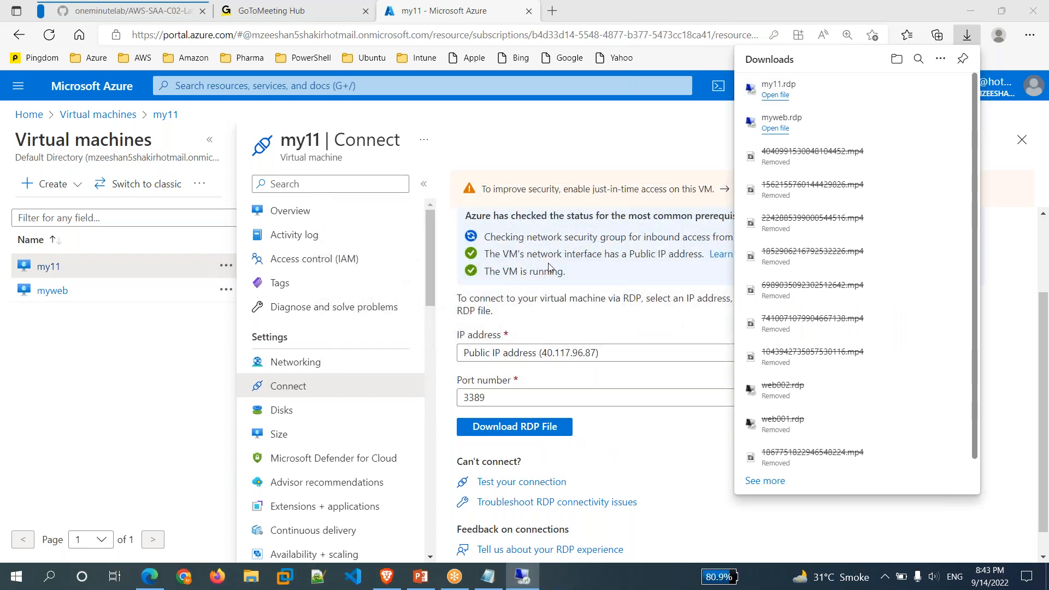
pyautogui.write('myadmin')
pyautogui.press('Tab')
pyautogui.write('*****')
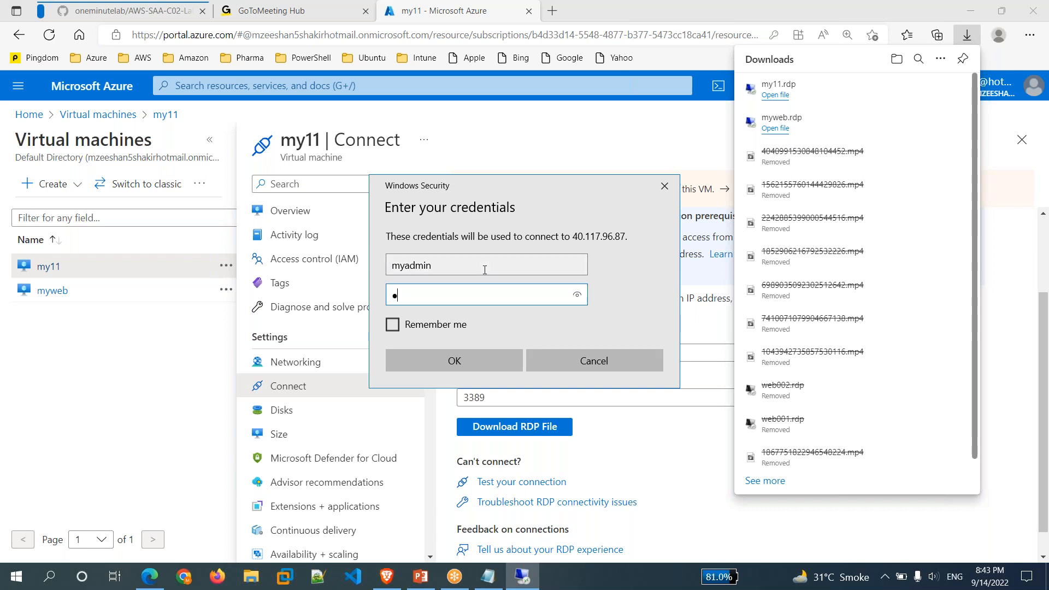
pyautogui.write('*********')
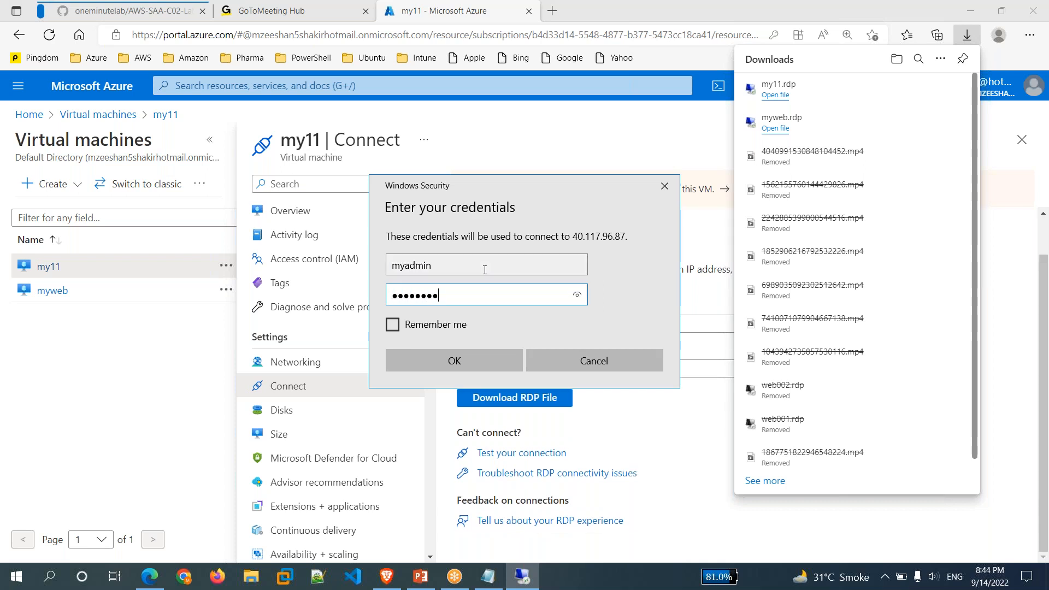
pyautogui.press('Return')
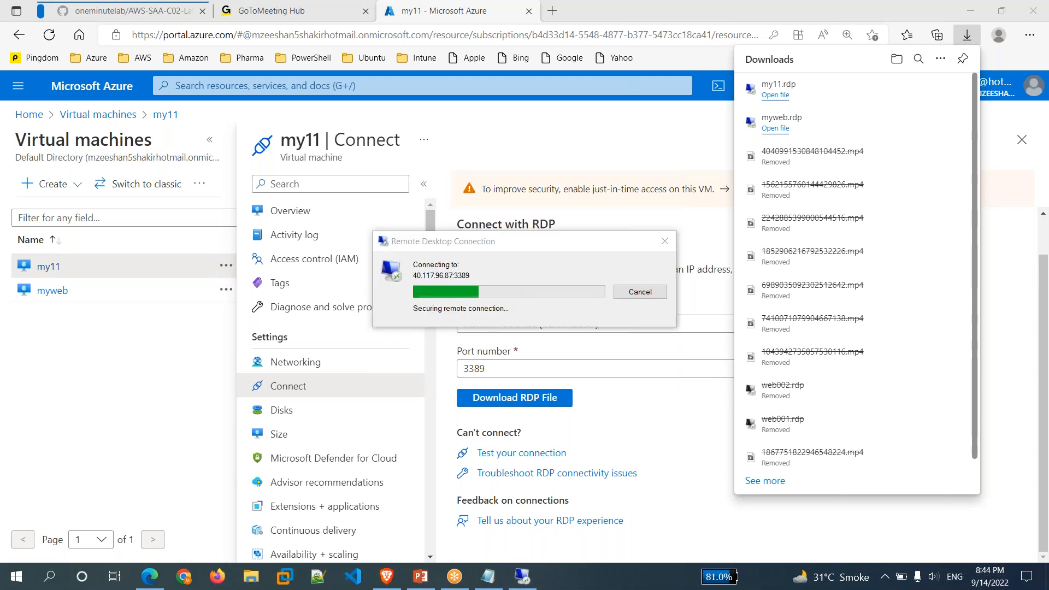
pyautogui.click(568, 396)
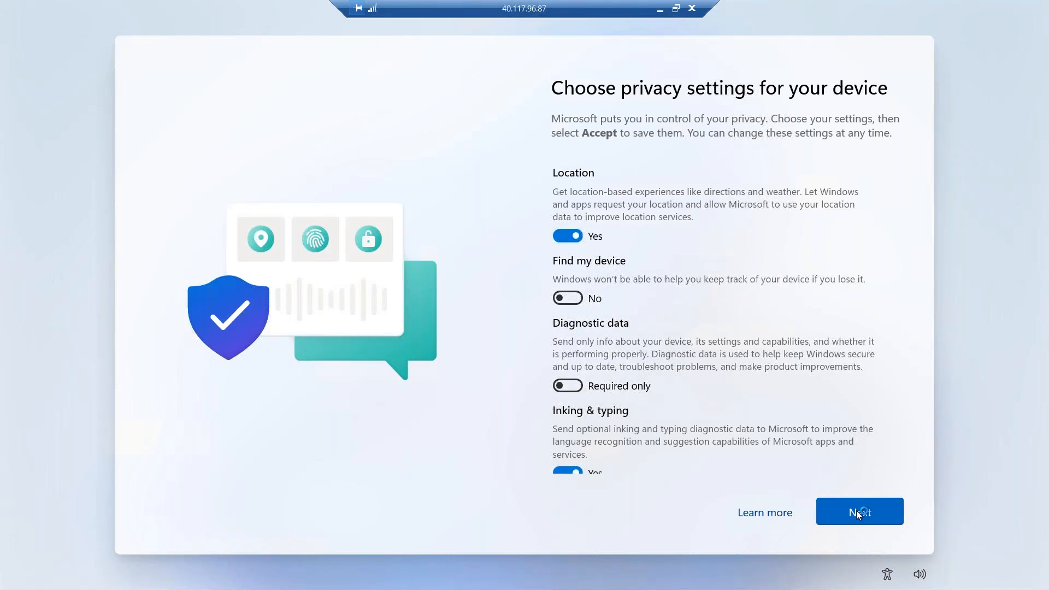
# Accept the VM's privacy settings, retrying after the error, then minimize the session at the desktop.
pyautogui.click(857, 510)
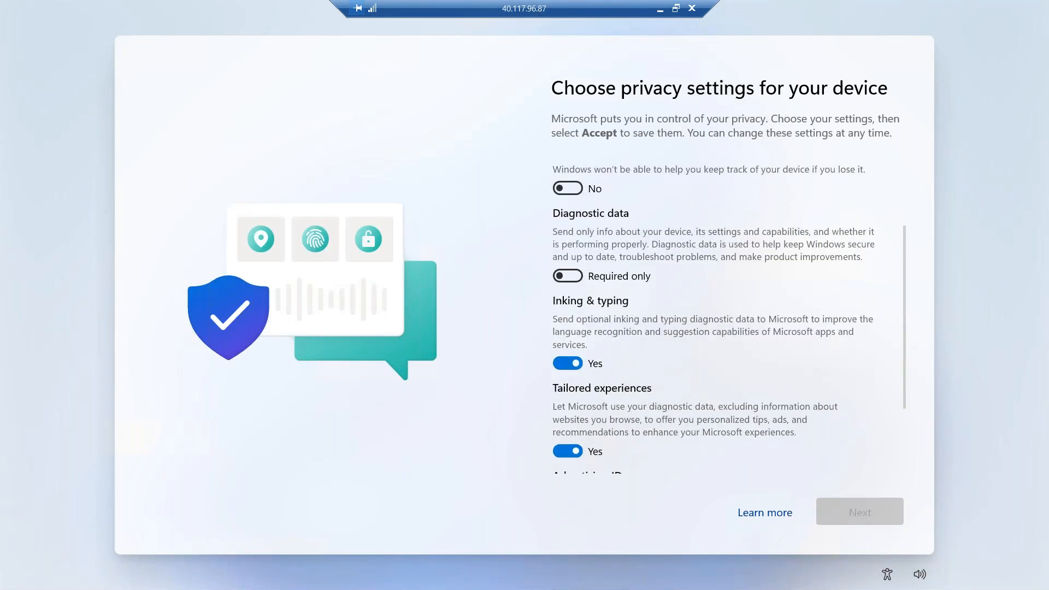
pyautogui.click(859, 511)
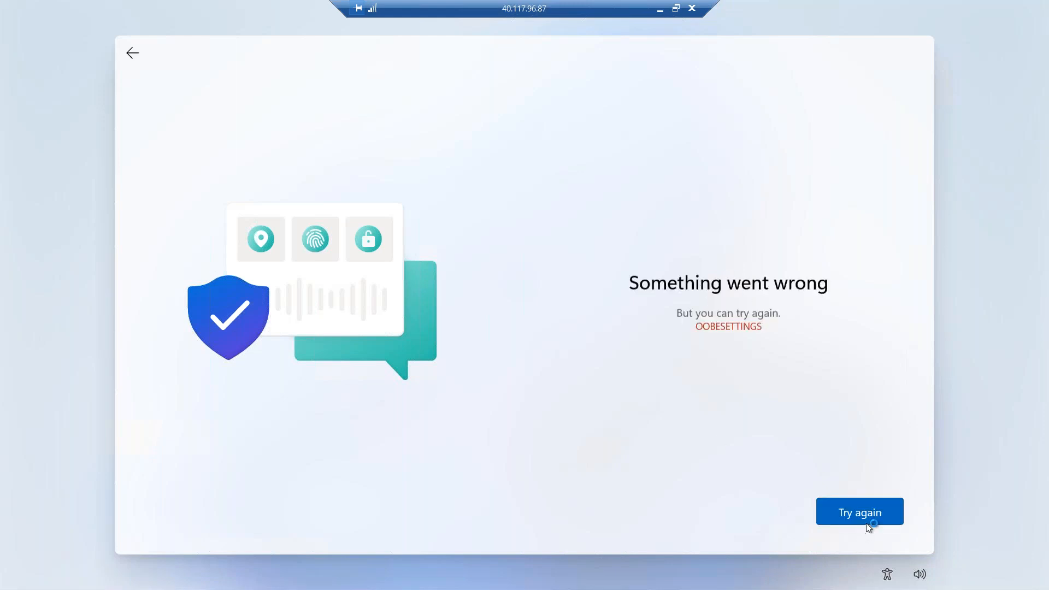
pyautogui.click(859, 521)
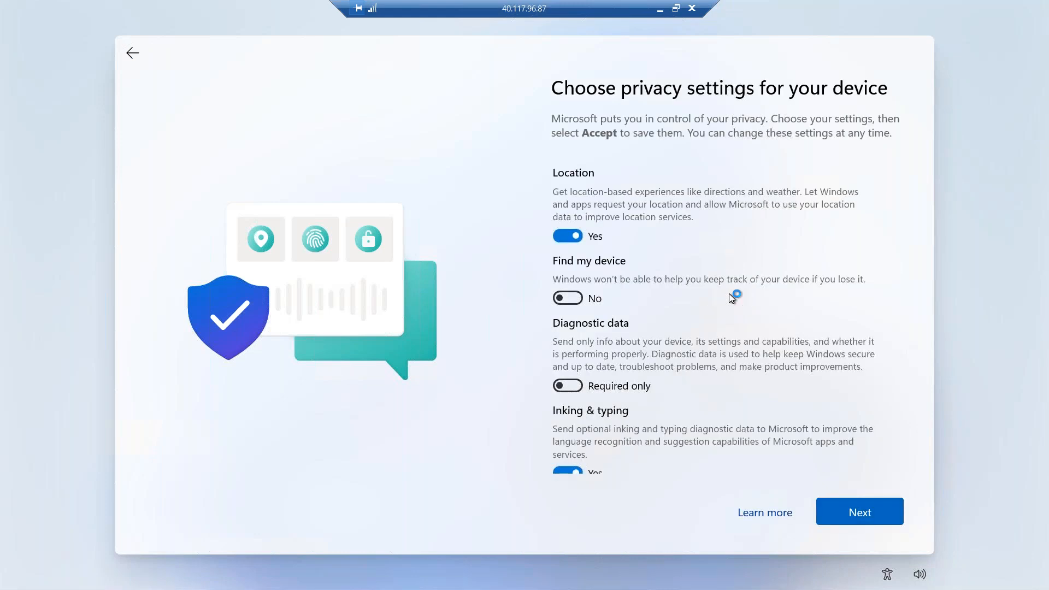
pyautogui.click(853, 516)
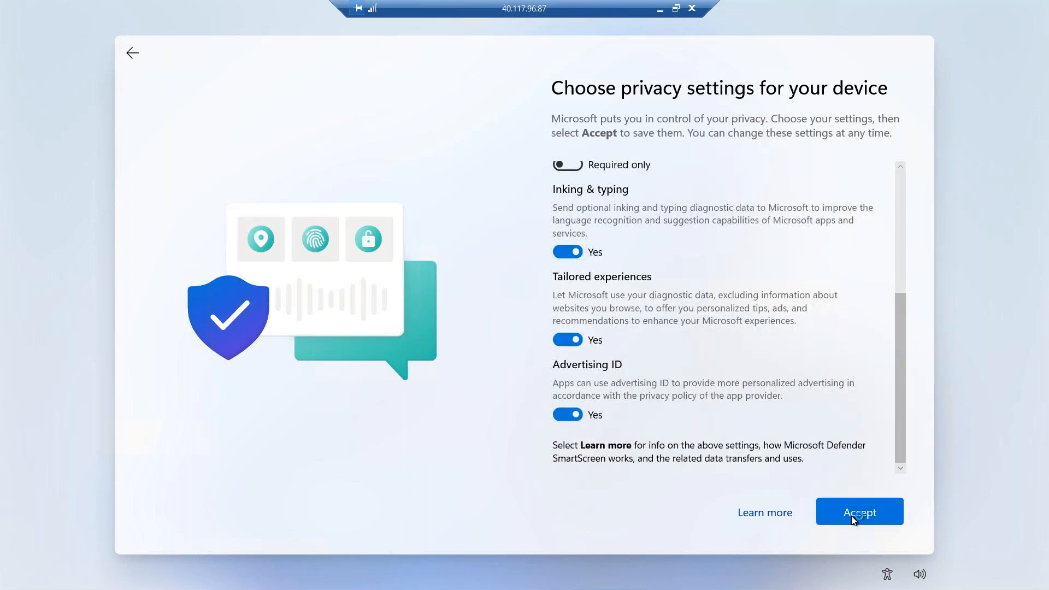
pyautogui.click(854, 516)
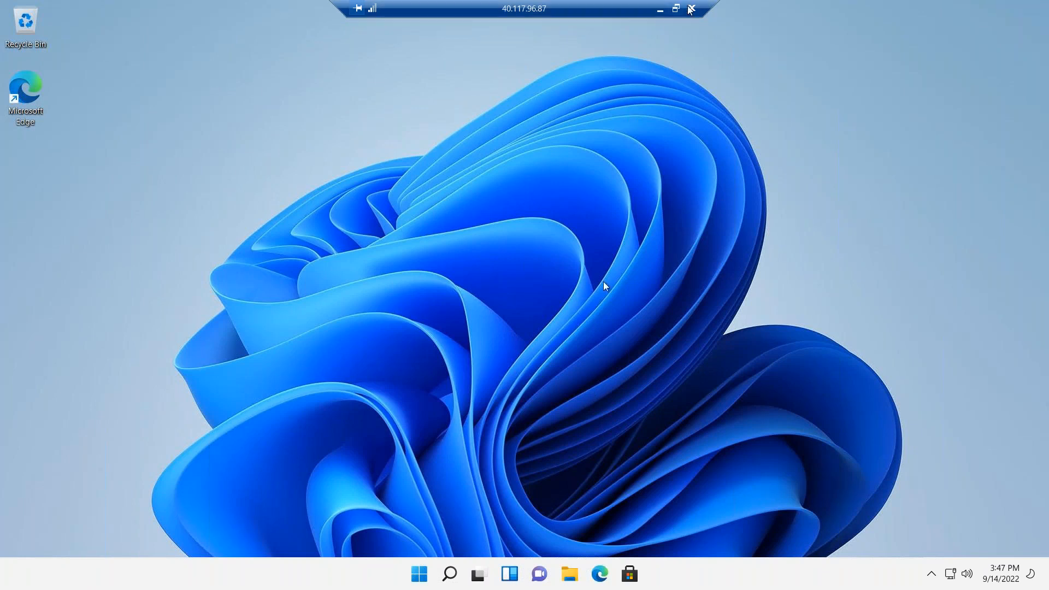
pyautogui.click(660, 11)
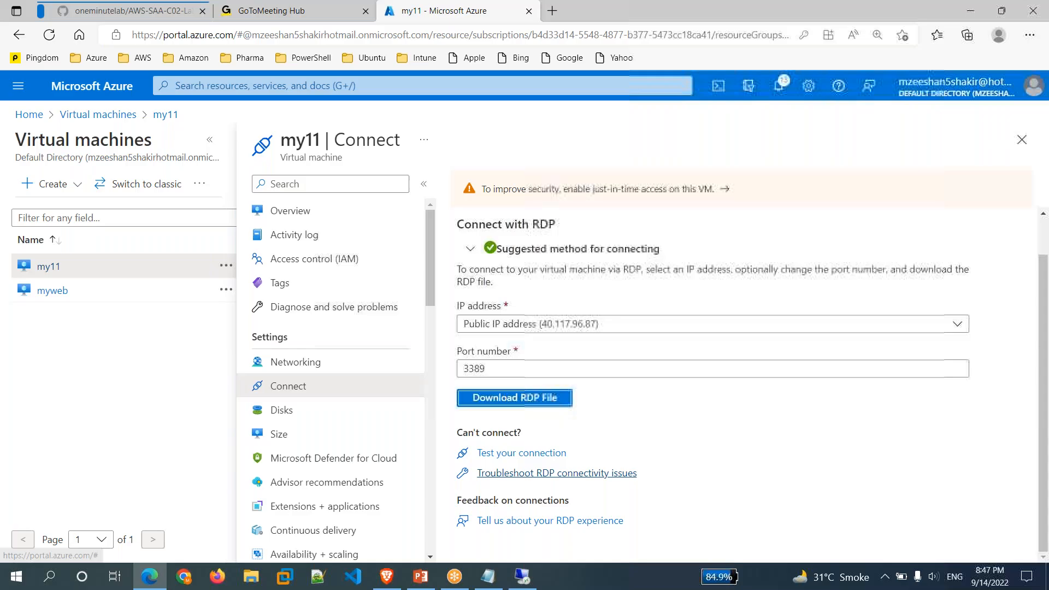
# Add '- we connect VM by using RDP=3389' and '- internet = full access' to the notes.
pyautogui.click(488, 576)
pyautogui.press('Return')
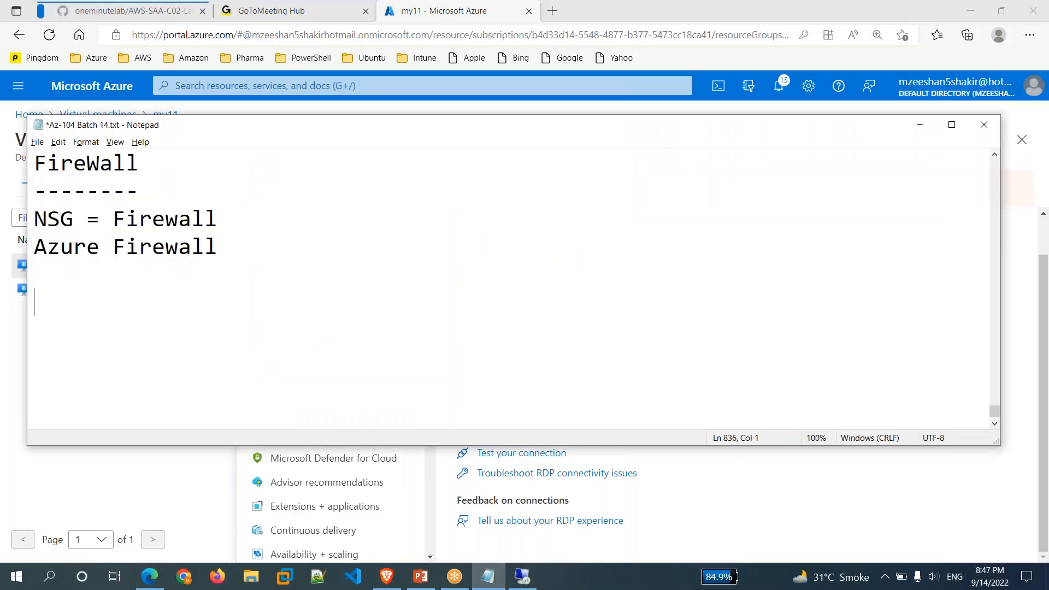
pyautogui.write('- we connect ')
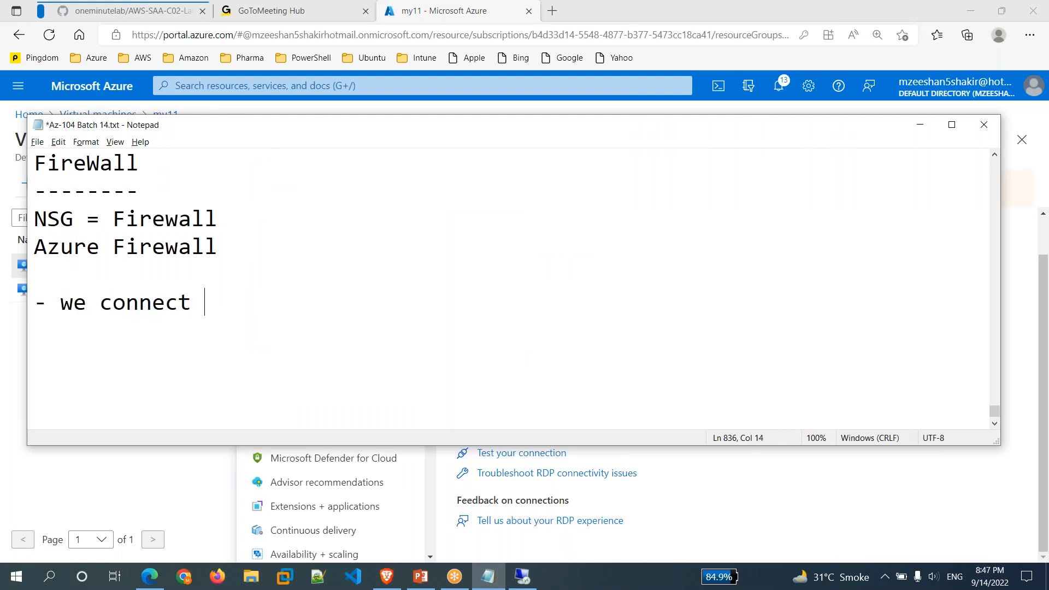
pyautogui.write('VM by using ')
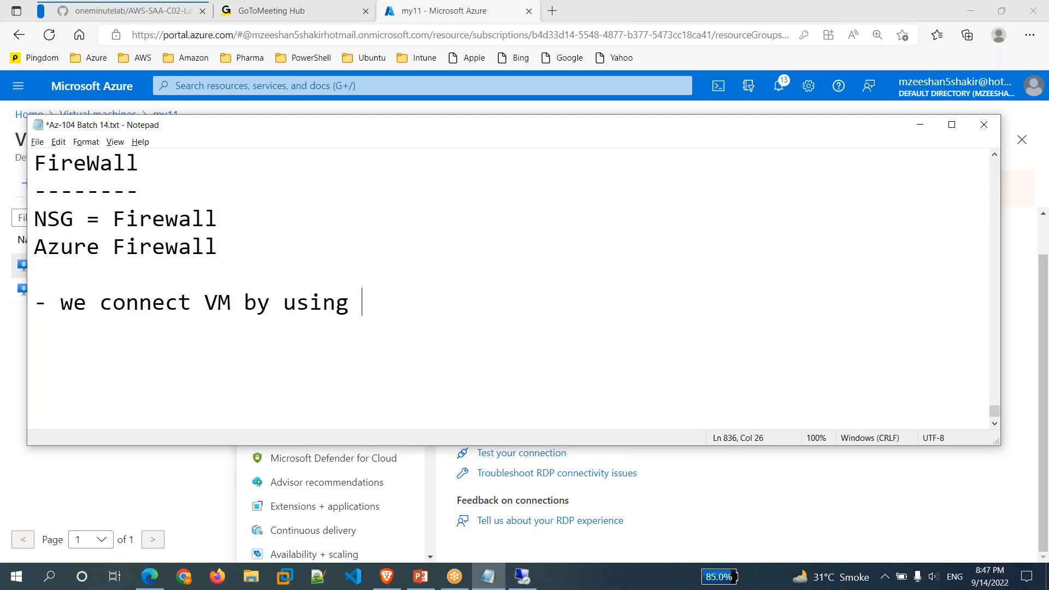
pyautogui.write('RDP=3389')
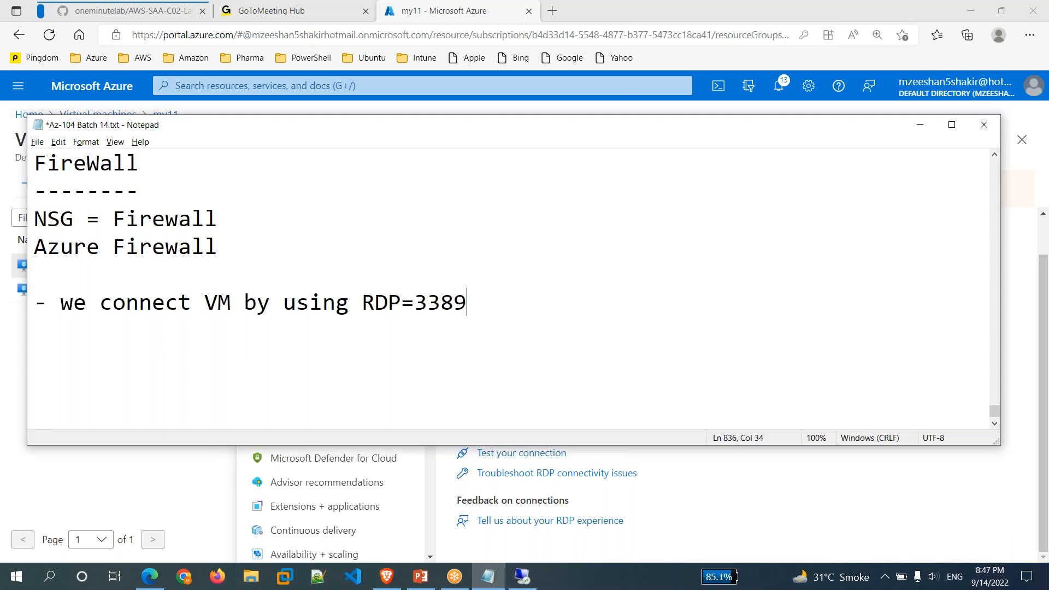
pyautogui.press('Return')
pyautogui.write('-')
pyautogui.write('internet = full access')
pyautogui.press('Return')
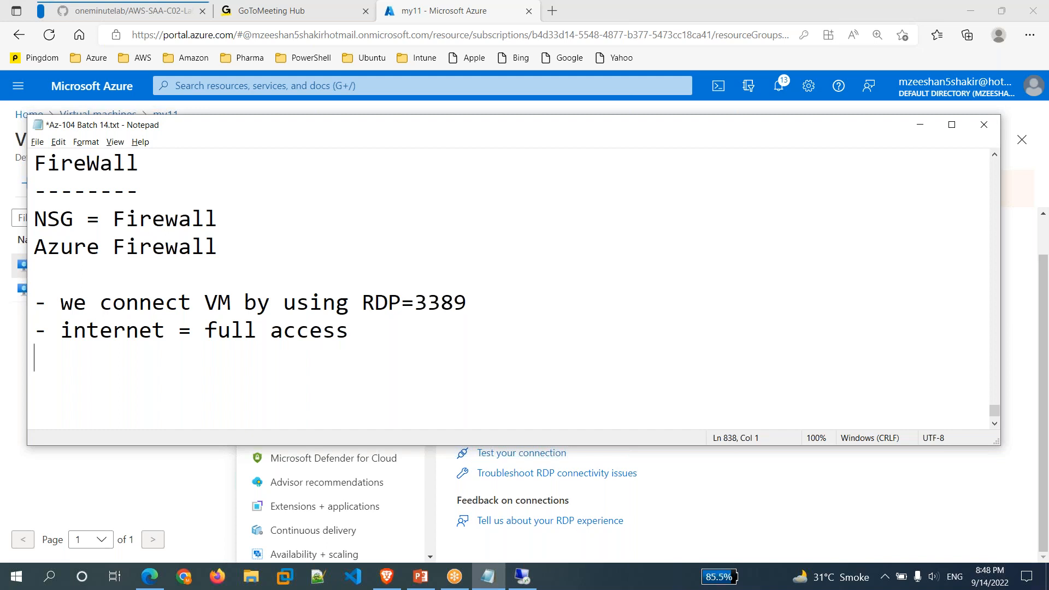
# Highlight RDP=3389, the NSG = Firewall line and the Azure Firewall line while explaining.
pyautogui.moveTo(364, 301); pyautogui.dragTo(474, 300)
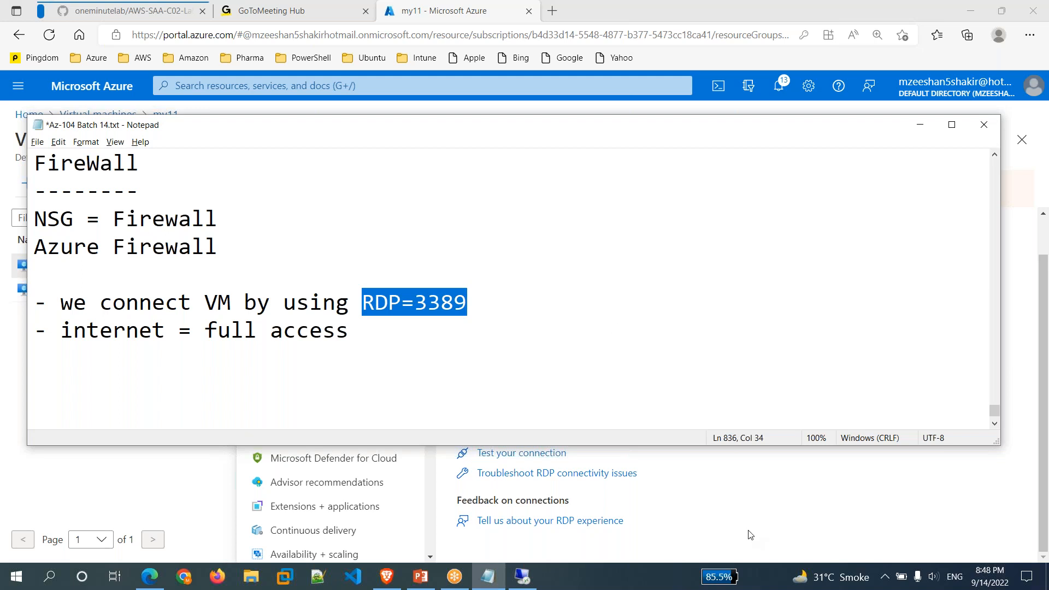
pyautogui.click(491, 309)
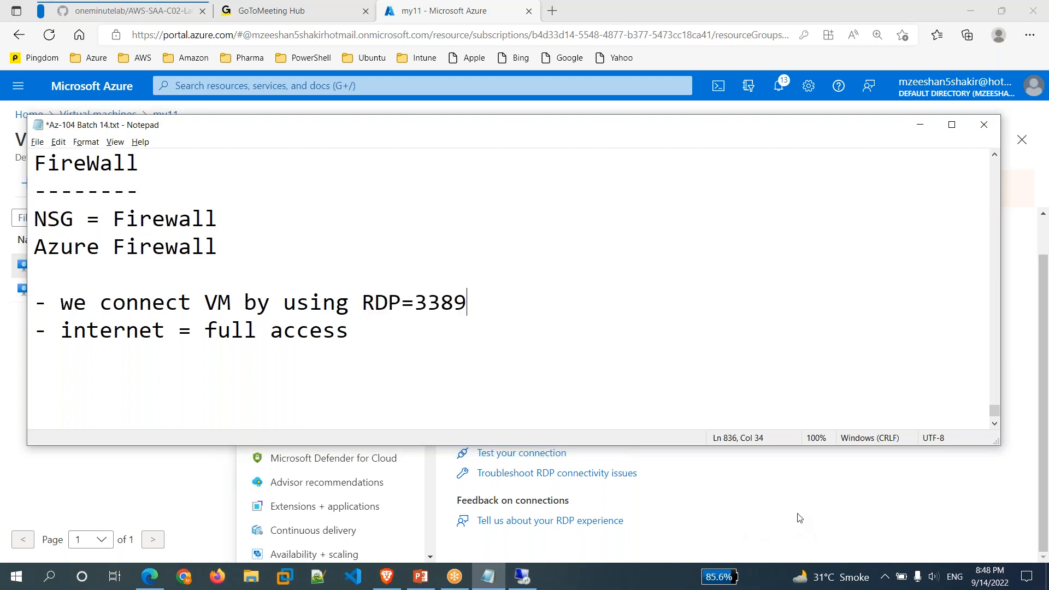
pyautogui.click(305, 398)
pyautogui.moveTo(33, 248); pyautogui.dragTo(226, 254)
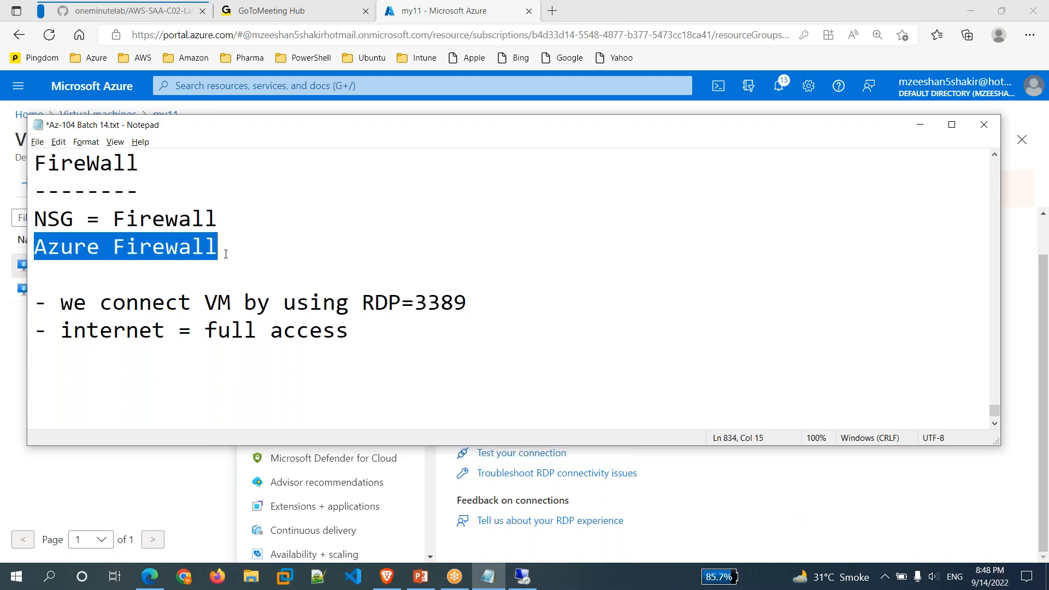
pyautogui.moveTo(35, 218); pyautogui.dragTo(224, 214)
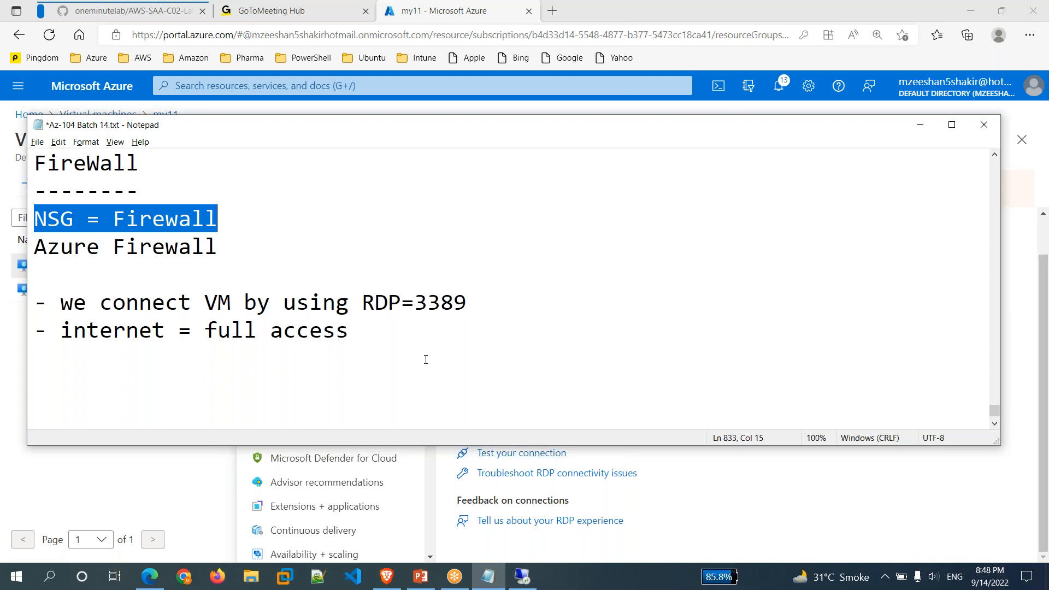
pyautogui.moveTo(36, 247); pyautogui.dragTo(234, 251)
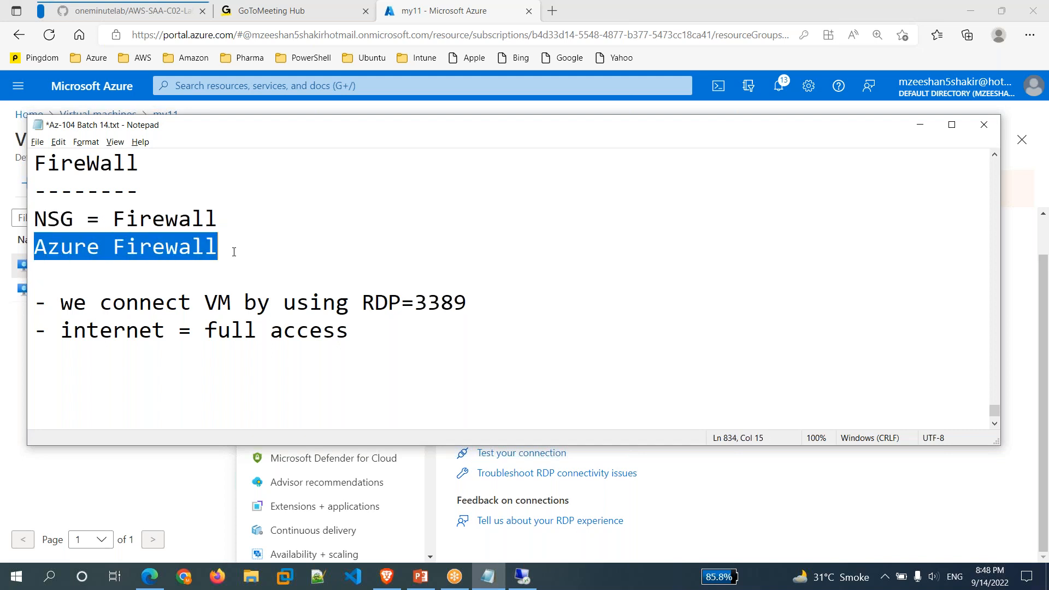
pyautogui.click(701, 500)
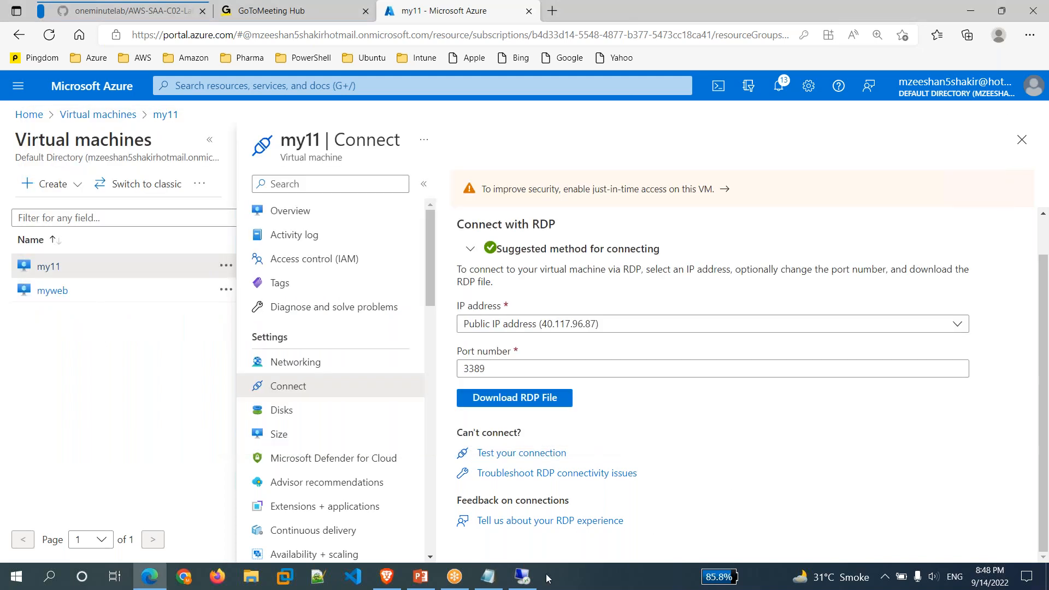
# Launch Edge on the remote VM and finish first-run setup without signing in or importing data.
pyautogui.click(516, 582)
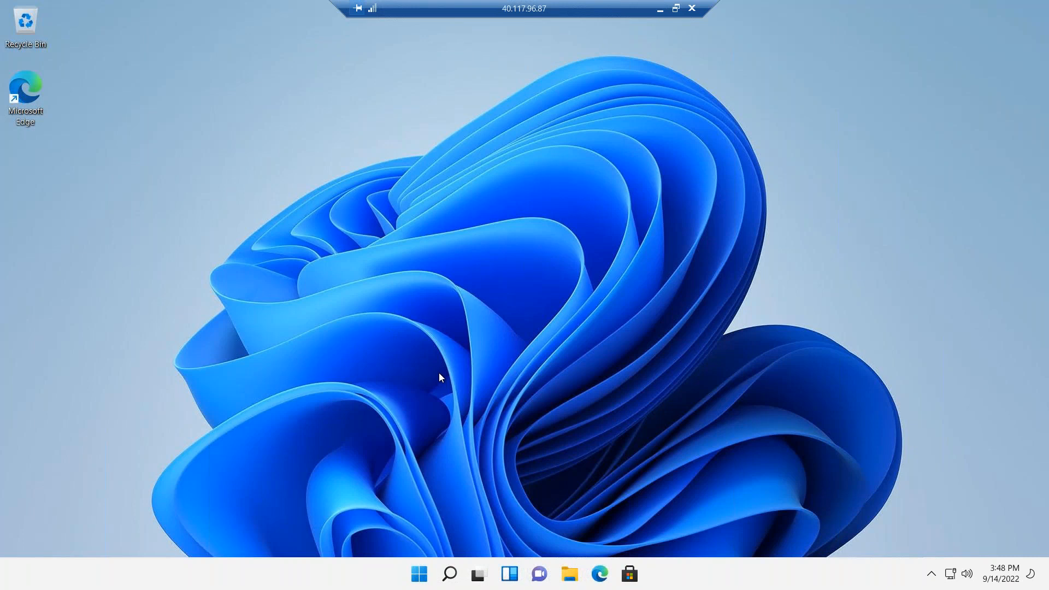
pyautogui.click(599, 574)
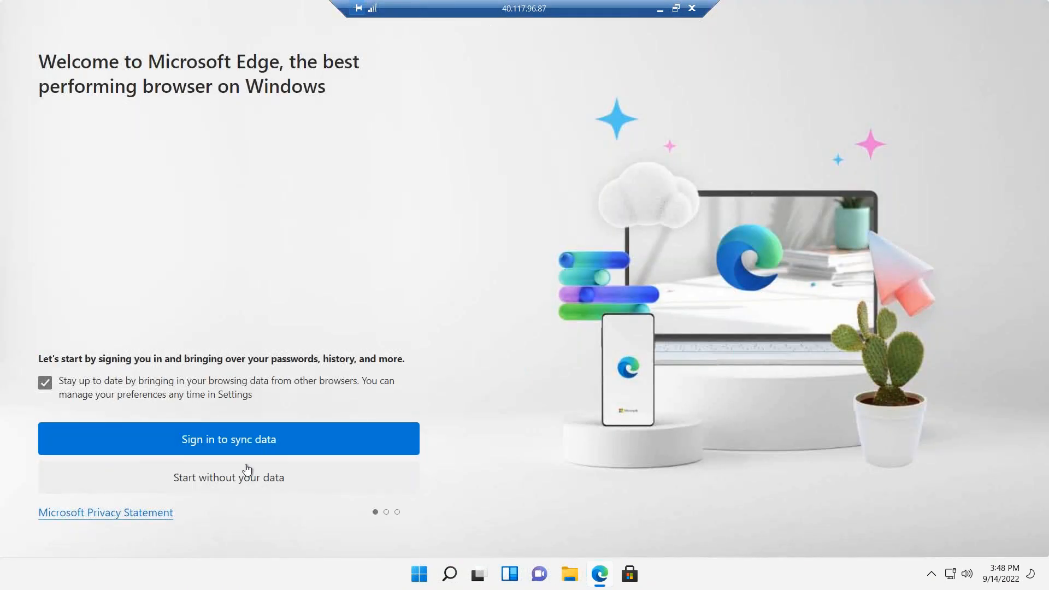
pyautogui.click(245, 478)
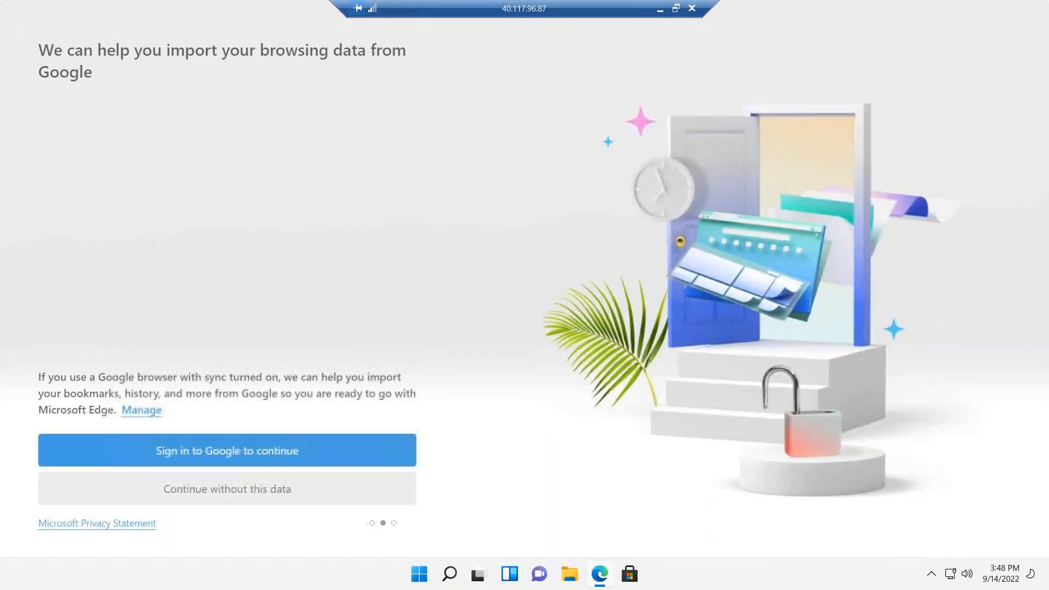
pyautogui.moveTo(596, 15); pyautogui.dragTo(619, 17)
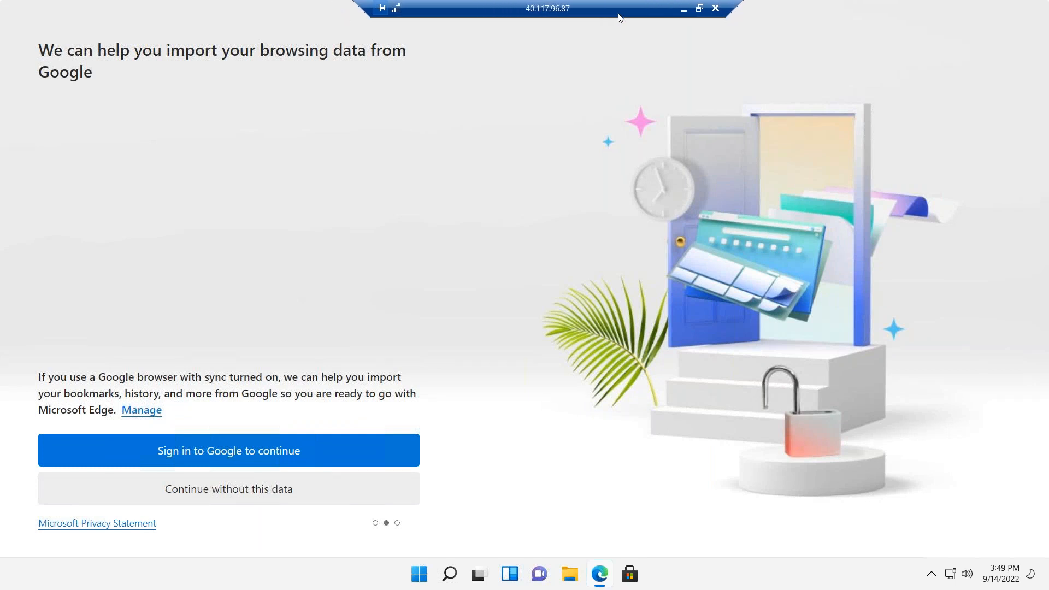
pyautogui.click(229, 489)
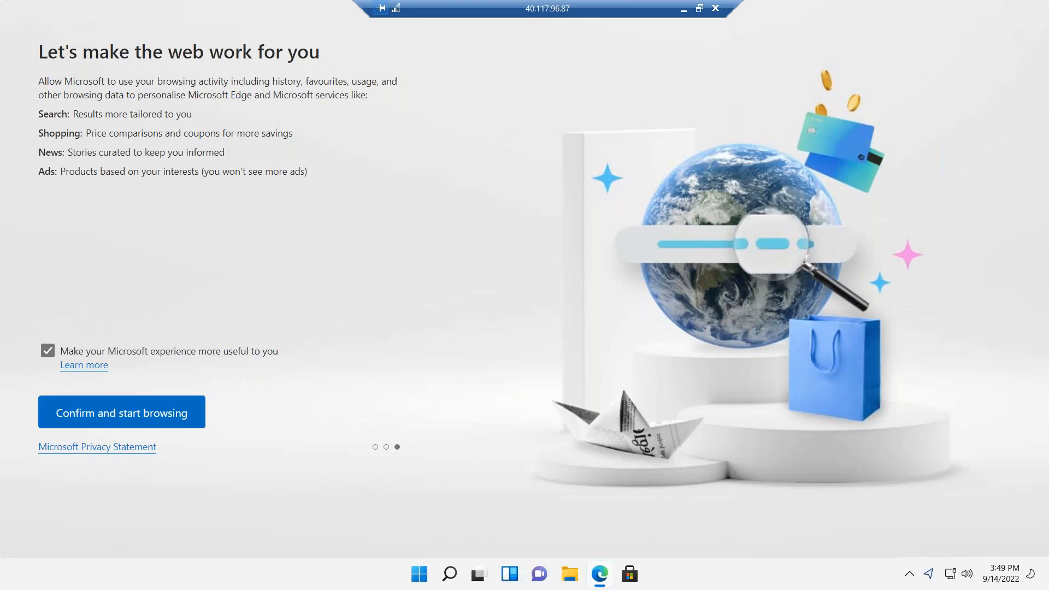
pyautogui.click(122, 412)
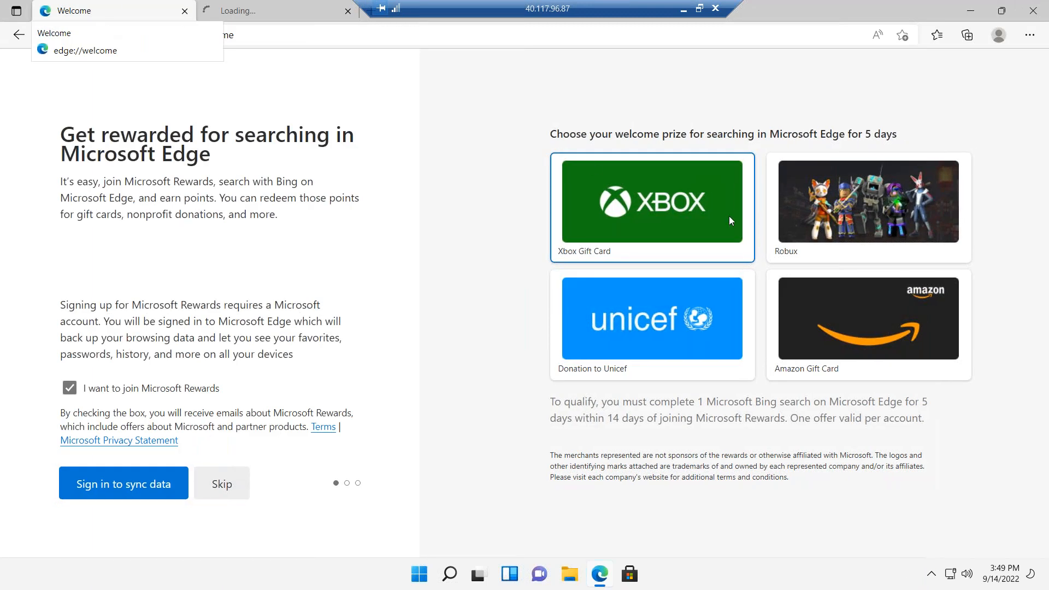
pyautogui.click(282, 11)
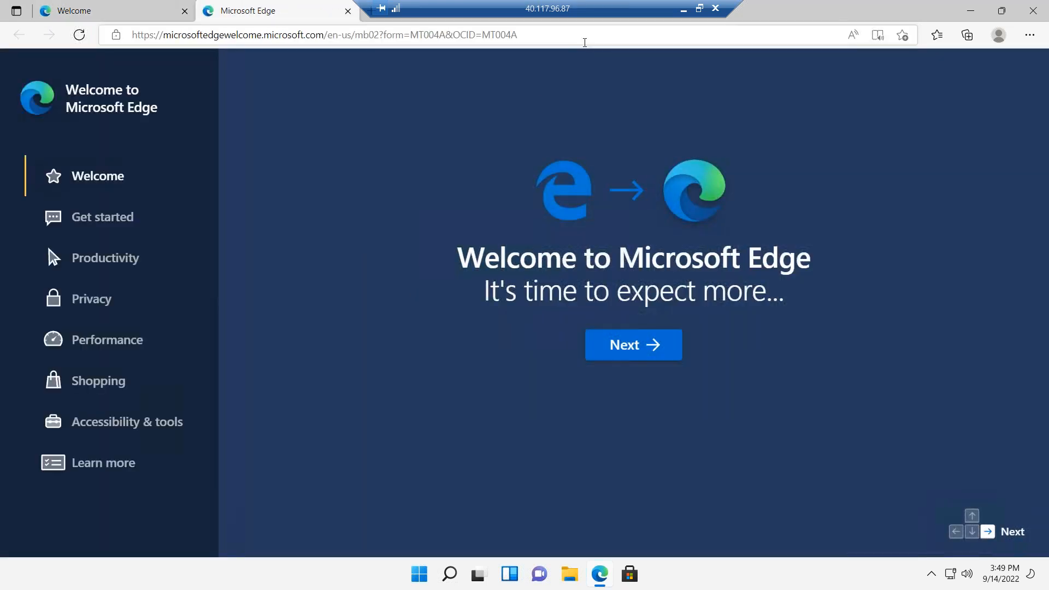
# In the remote Edge, go to msn.com and close the Welcome tab.
pyautogui.click(585, 40)
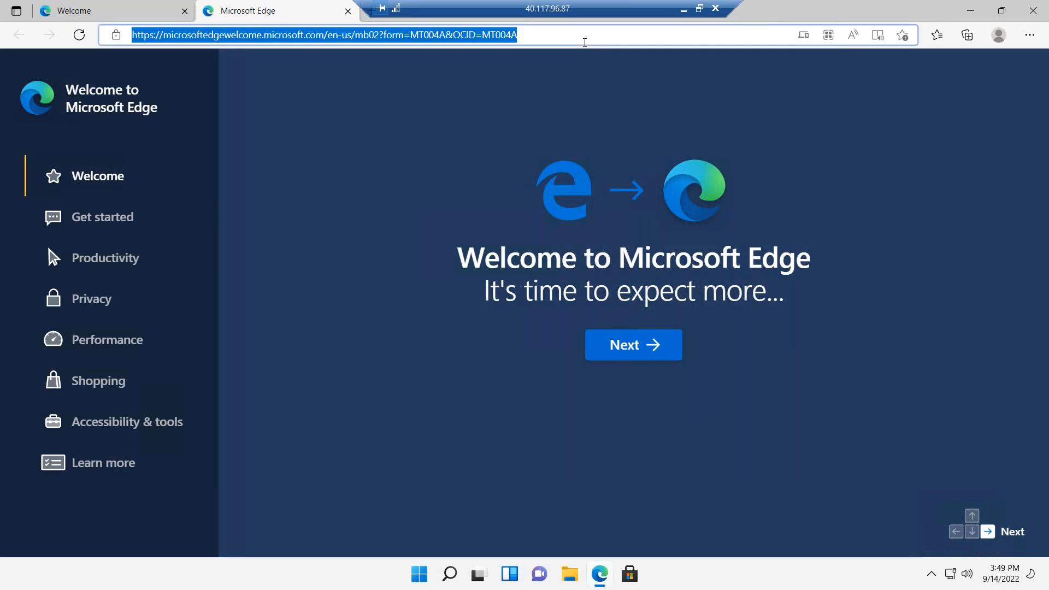
pyautogui.write('msn.com')
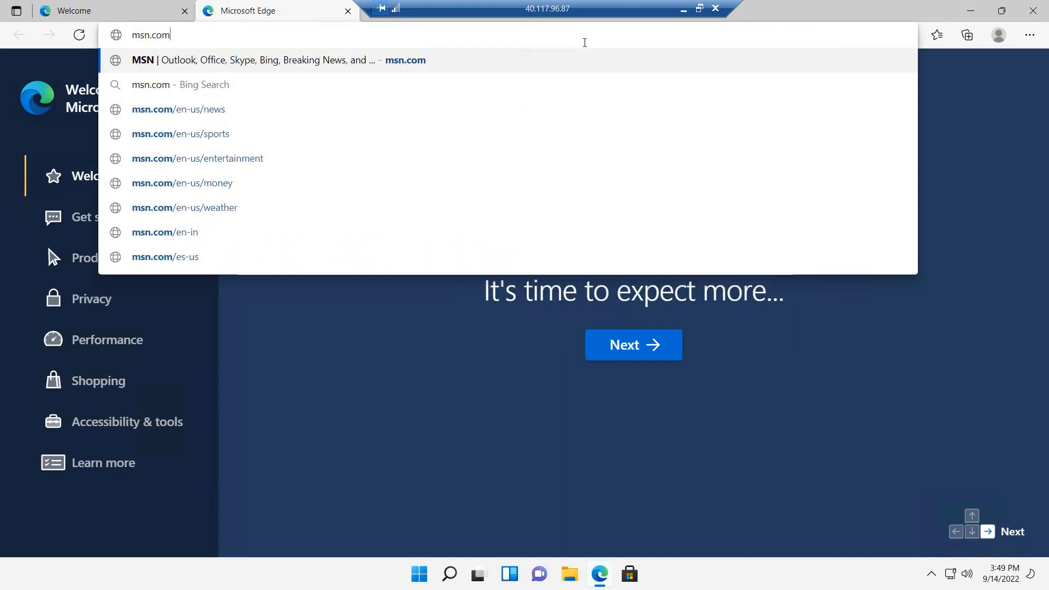
pyautogui.press('Return')
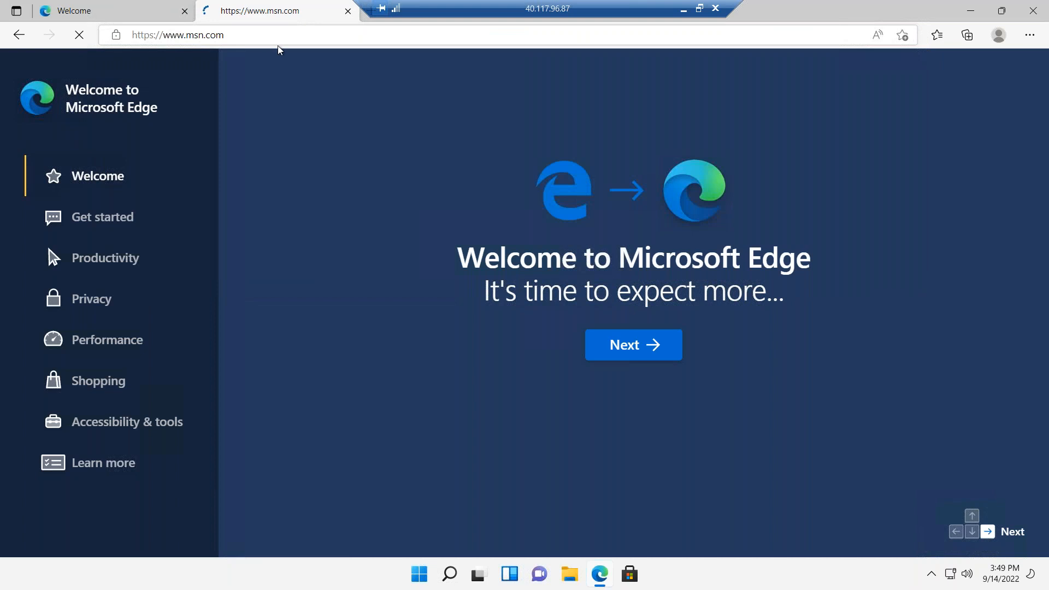
pyautogui.click(184, 11)
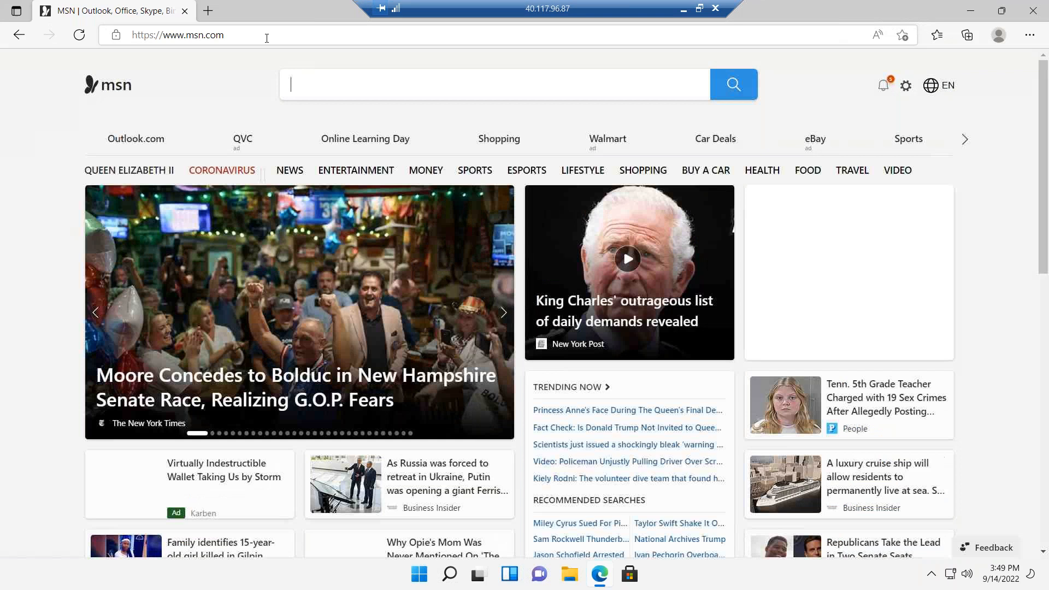
# Browse to google.co, yahoo.com and fb.com, then minimize the remote session.
pyautogui.click(267, 35)
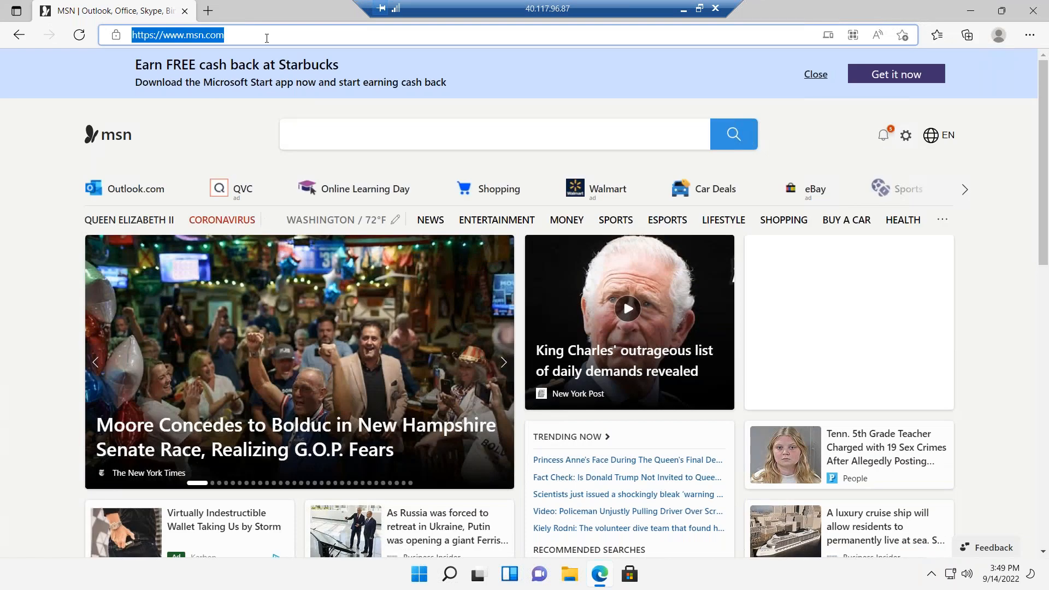
pyautogui.write('goog')
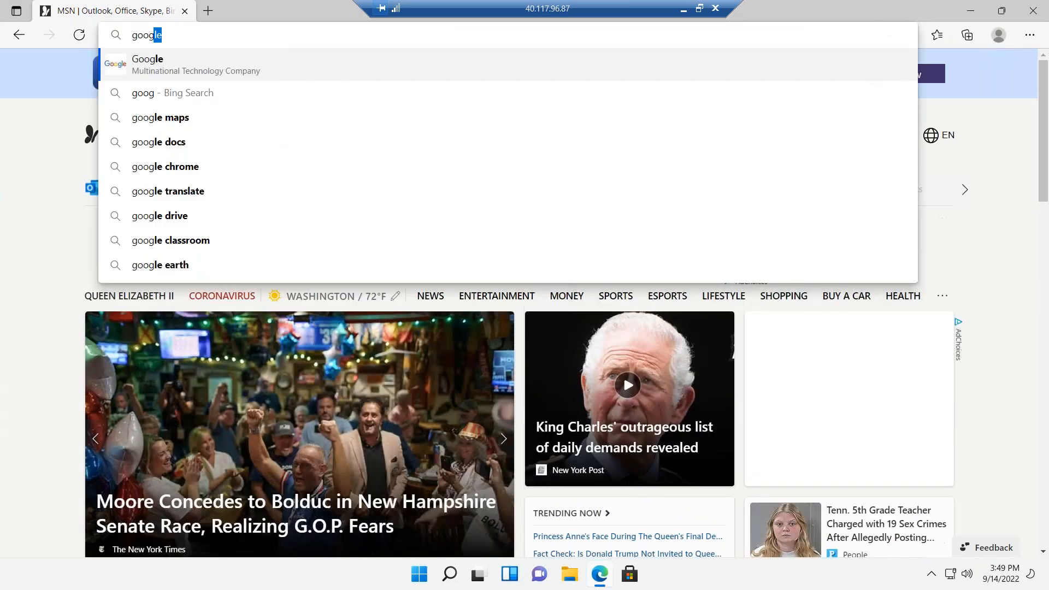
pyautogui.write('le.')
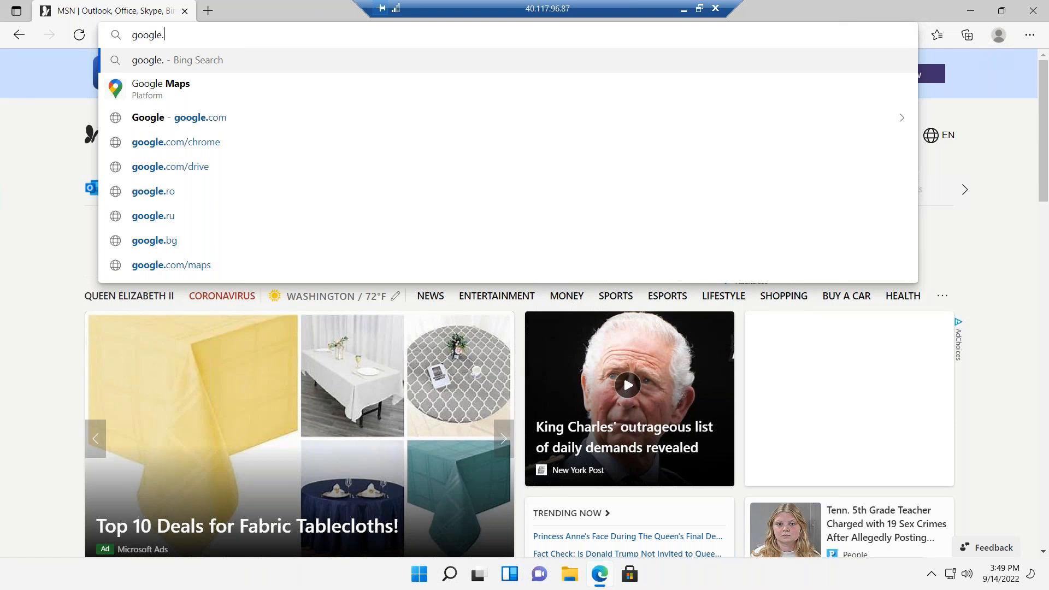
pyautogui.write('c')
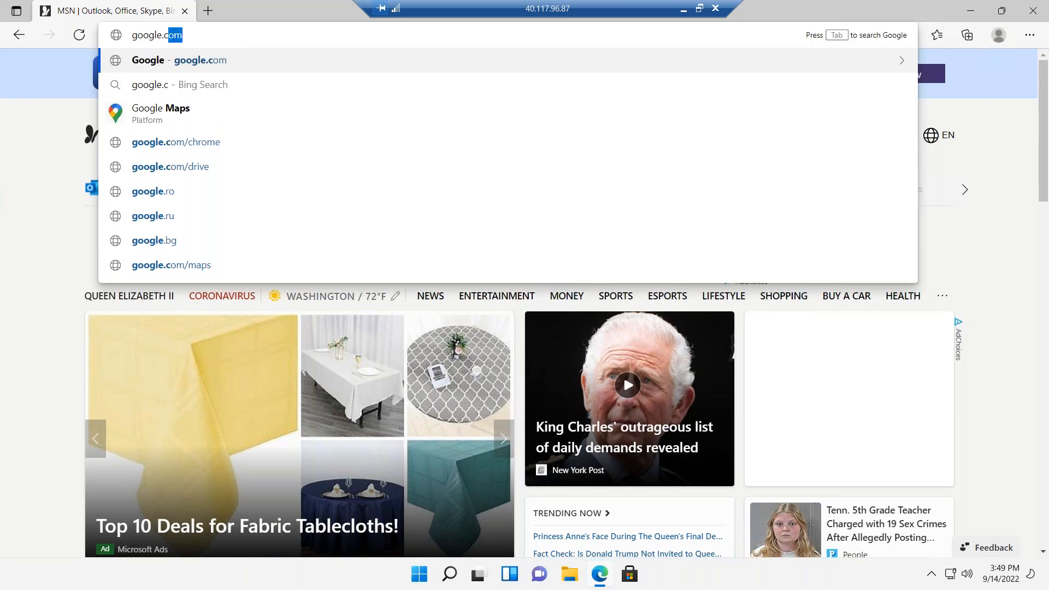
pyautogui.write('om')
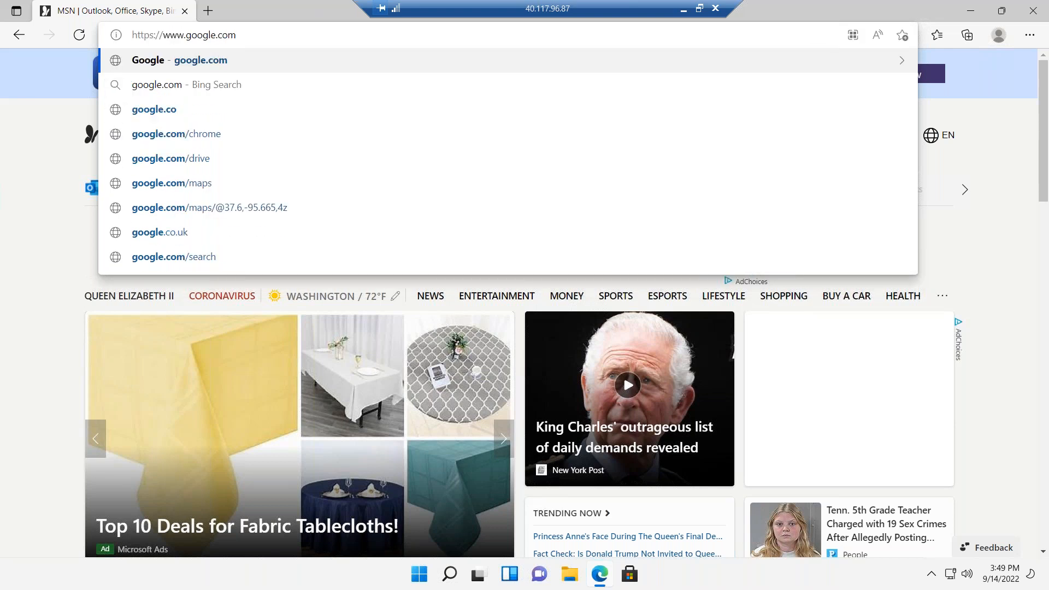
pyautogui.press('Return')
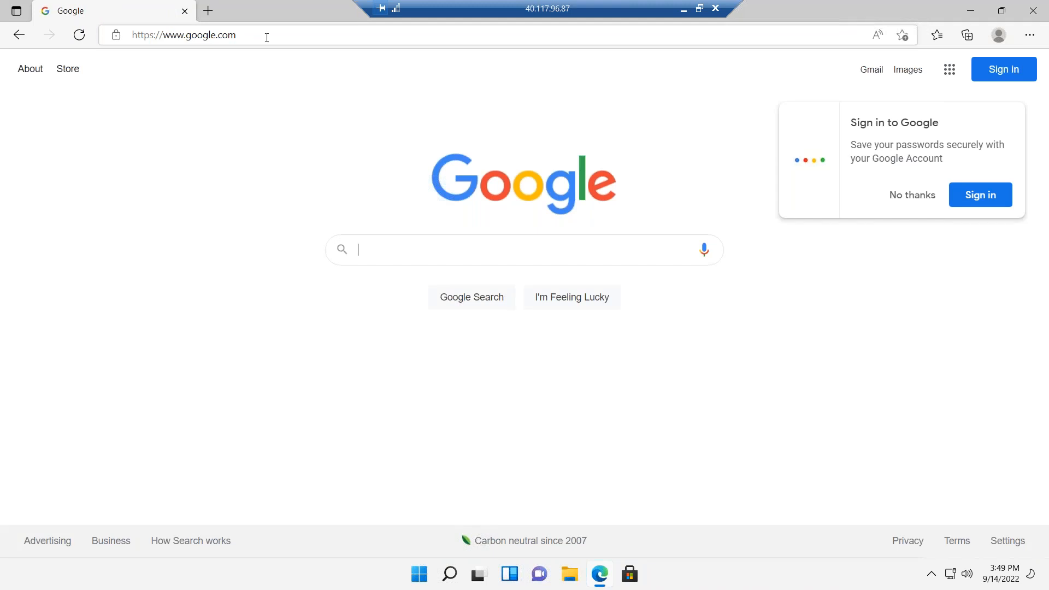
pyautogui.click(267, 36)
pyautogui.write('yahoo')
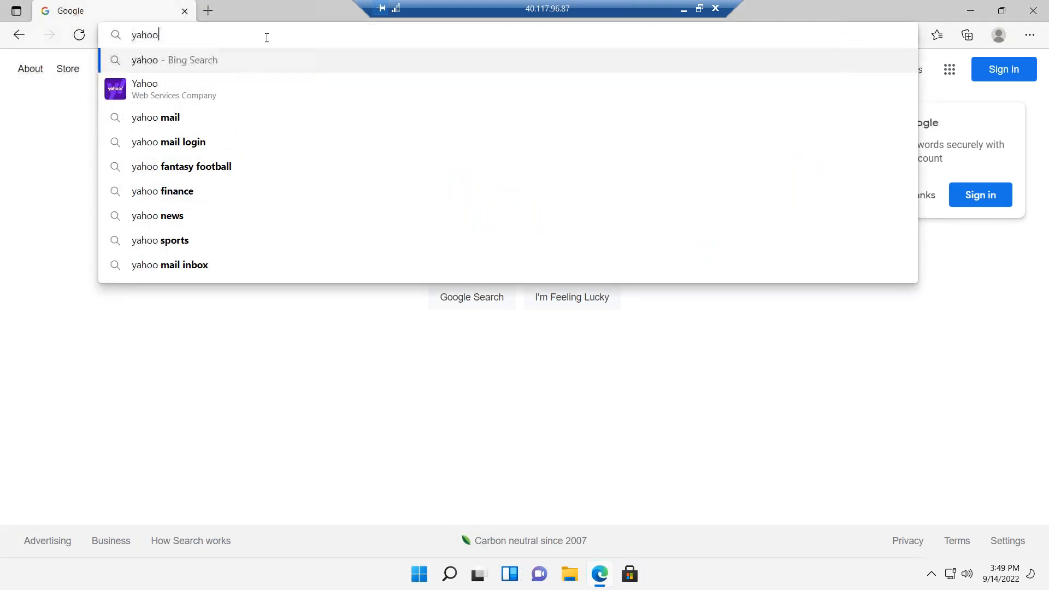
pyautogui.write('.com')
pyautogui.press('Return')
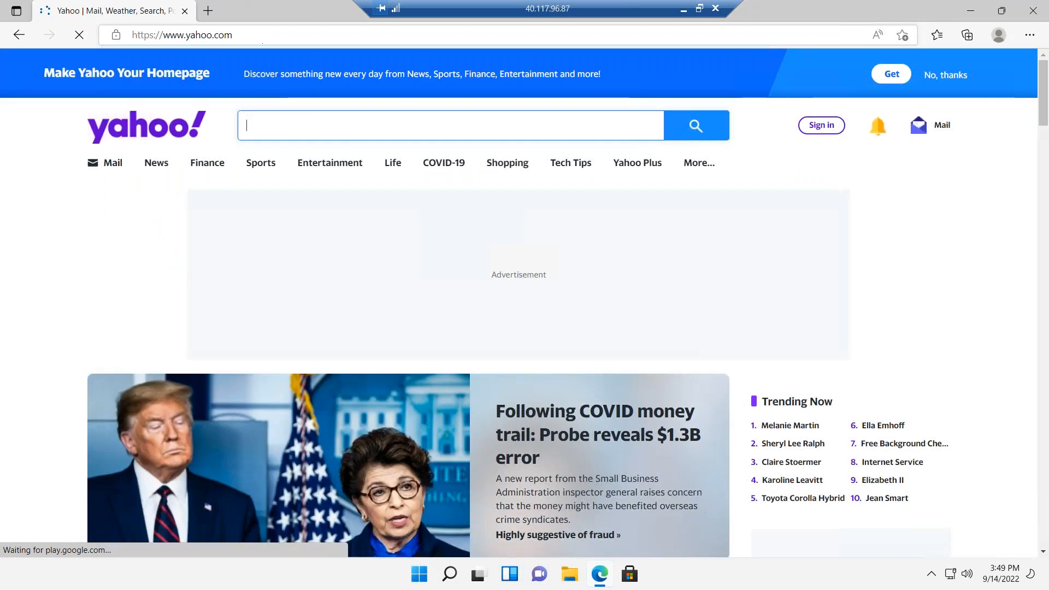
pyautogui.click(275, 34)
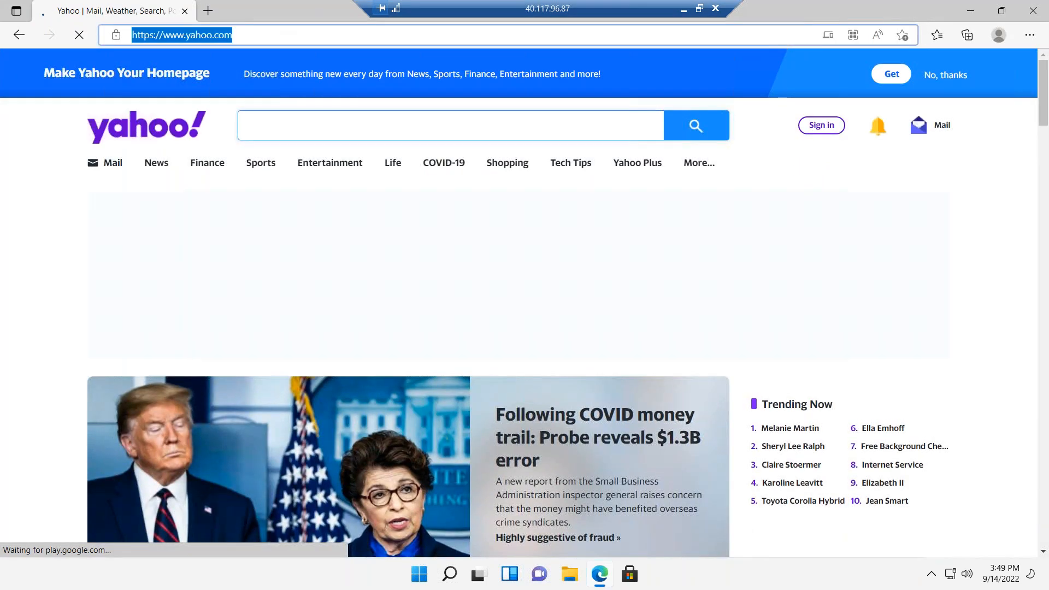
pyautogui.write('fb.com')
pyautogui.press('Return')
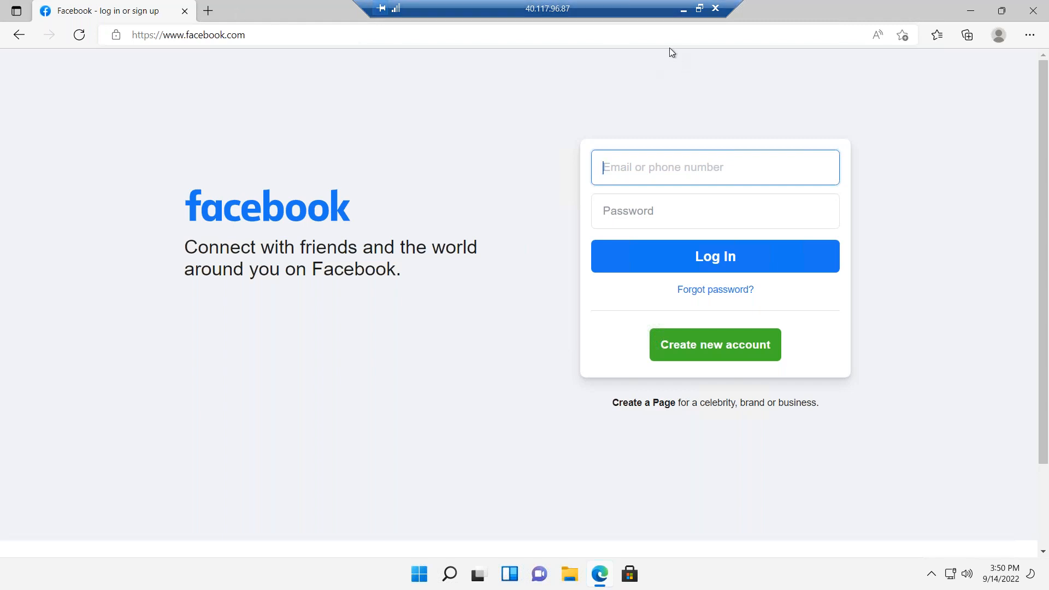
pyautogui.click(686, 14)
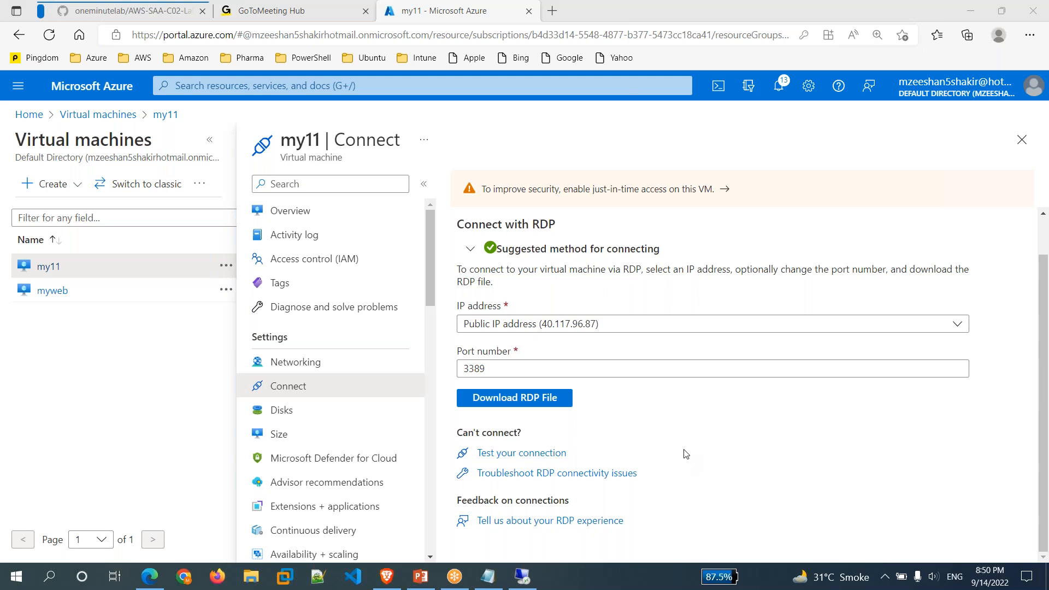
# Run mstsc from the Win+R box to start the Remote Desktop client.
pyautogui.press('super+r')
pyautogui.write('mstsc')
pyautogui.press('Return')
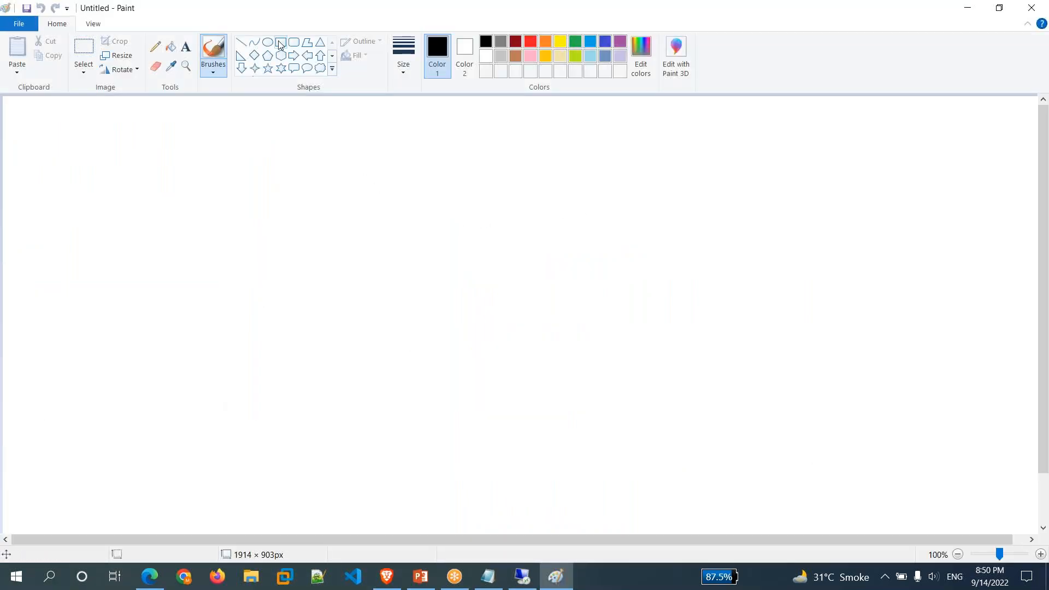
# Draw a large 835 × 428 px rectangle near the centre of the canvas.
pyautogui.click(280, 43)
pyautogui.moveTo(171, 195); pyautogui.dragTo(317, 429)
pyautogui.moveTo(422, 439)
pyautogui.mouseDown()
pyautogui.moveTo(632, 415)
pyautogui.moveTo(646, 426)
pyautogui.moveTo(628, 428)
pyautogui.mouseUp()
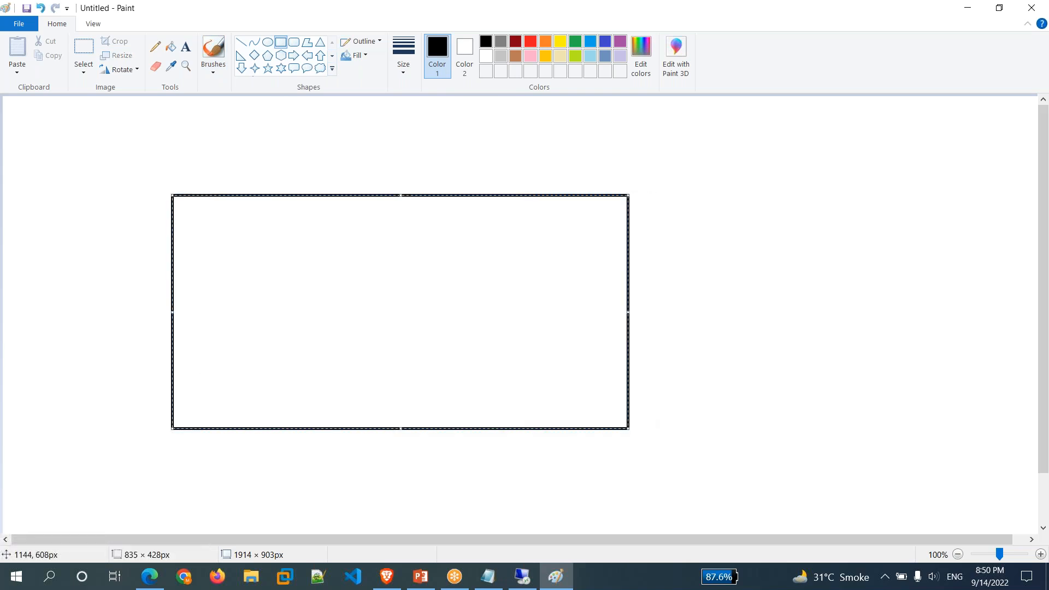
pyautogui.moveTo(368, 320); pyautogui.dragTo(441, 333)
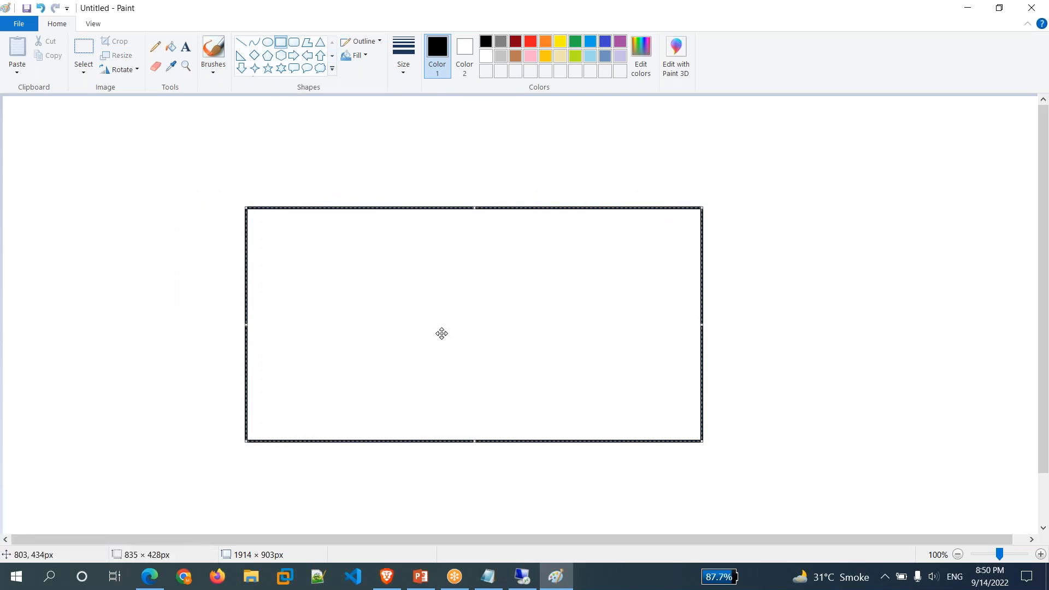
pyautogui.click(282, 44)
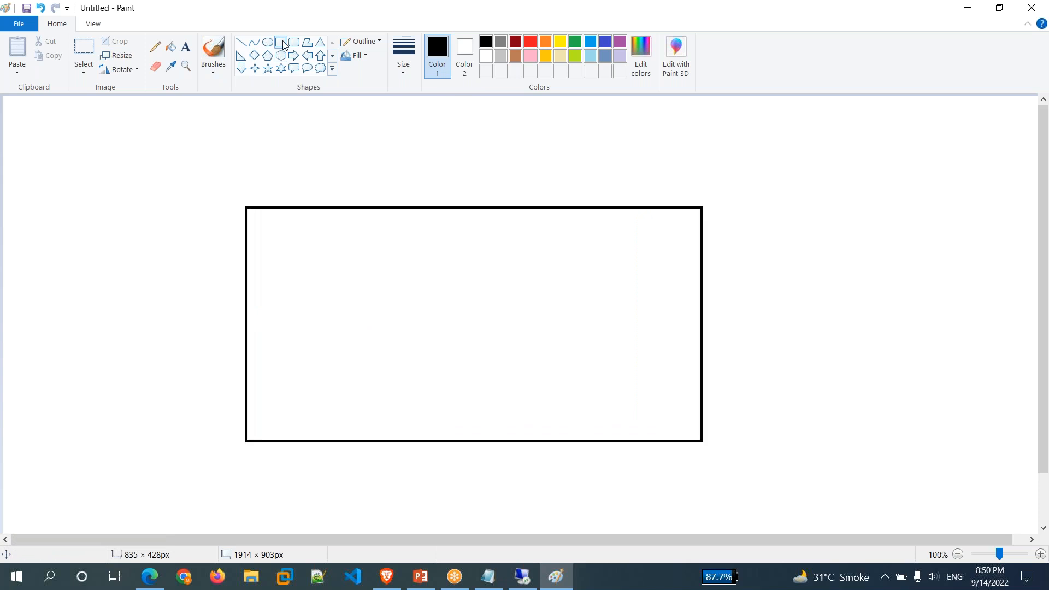
# Draw a small square on the left with a 39 × 29 px triangle beneath it.
pyautogui.moveTo(50, 244); pyautogui.dragTo(88, 277)
pyautogui.click(157, 218)
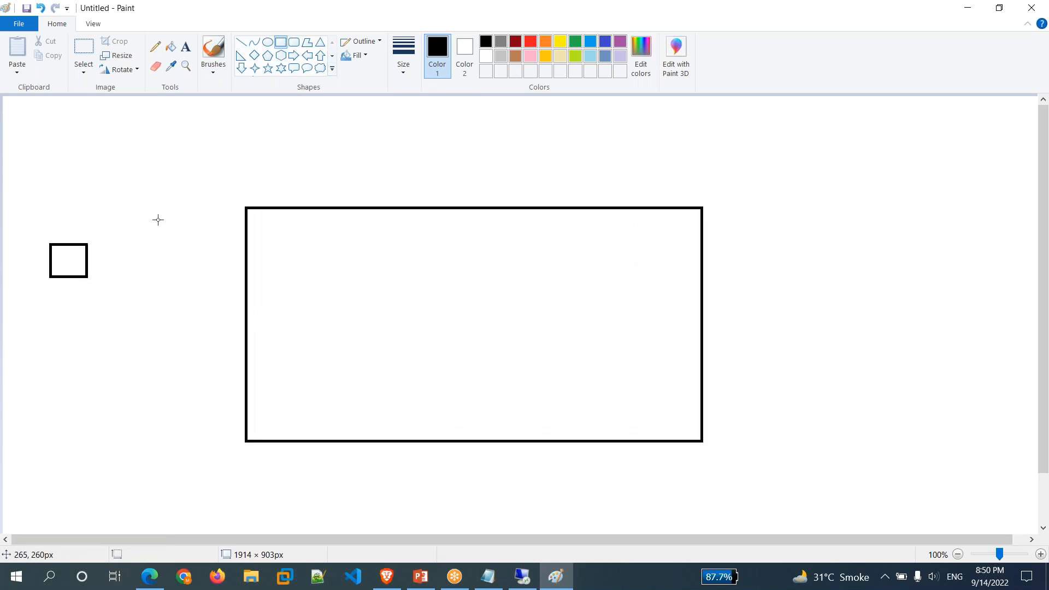
pyautogui.click(320, 42)
pyautogui.moveTo(60, 268); pyautogui.dragTo(81, 292)
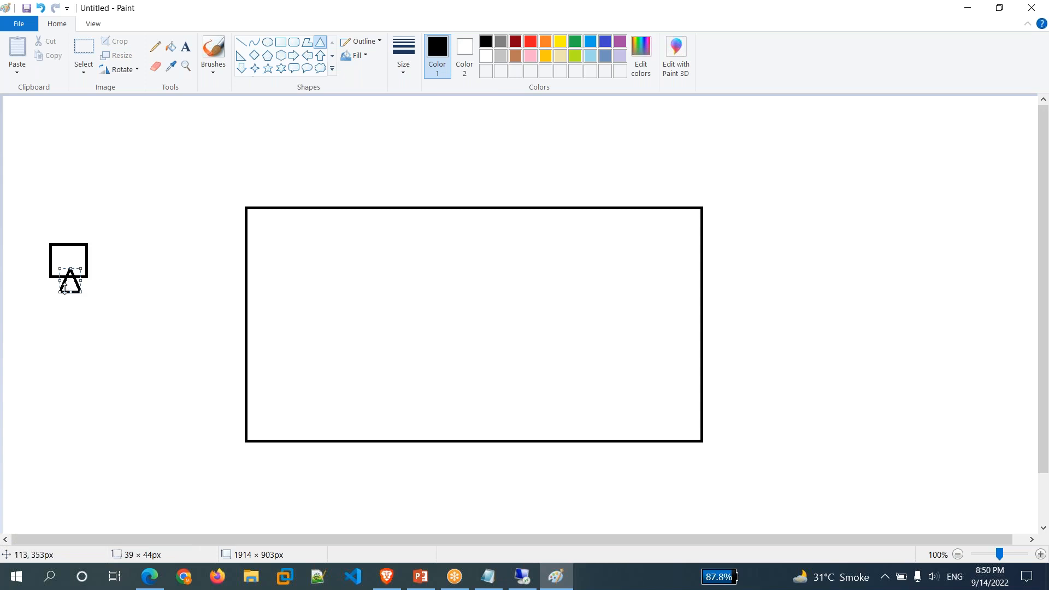
pyautogui.moveTo(70, 293); pyautogui.dragTo(70, 285)
pyautogui.click(119, 303)
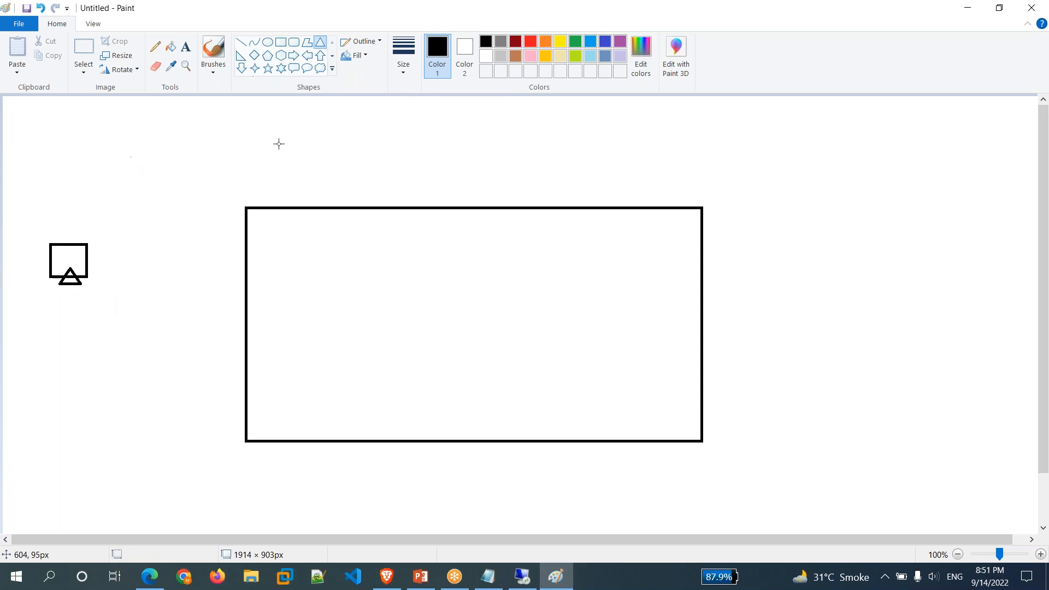
pyautogui.click(191, 48)
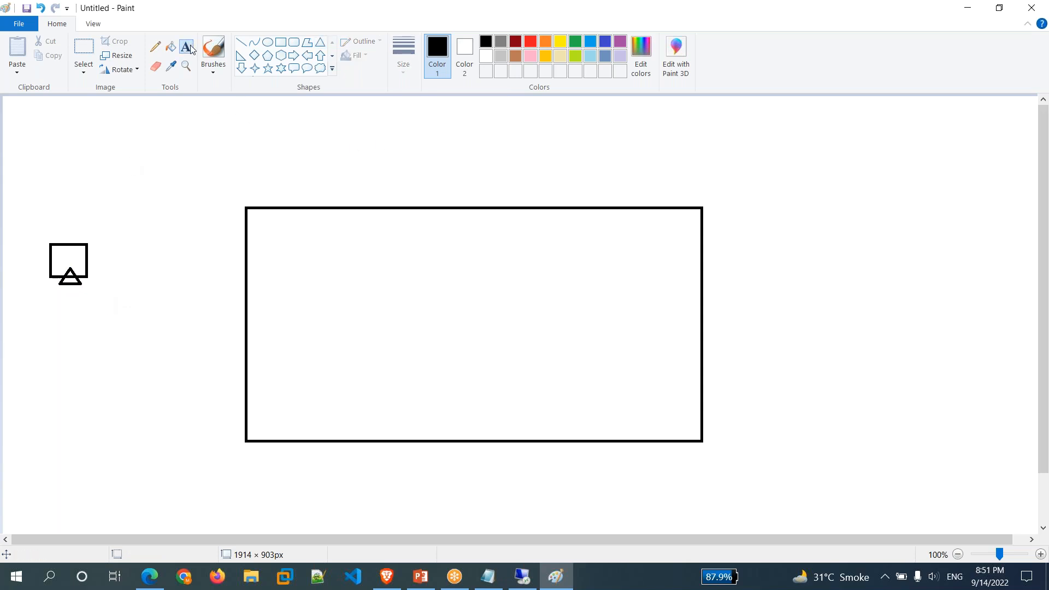
# Label the monitor icon 'End User' and the large box 'vNET (10.3.0.0/16)'.
pyautogui.click(31, 306)
pyautogui.write('End')
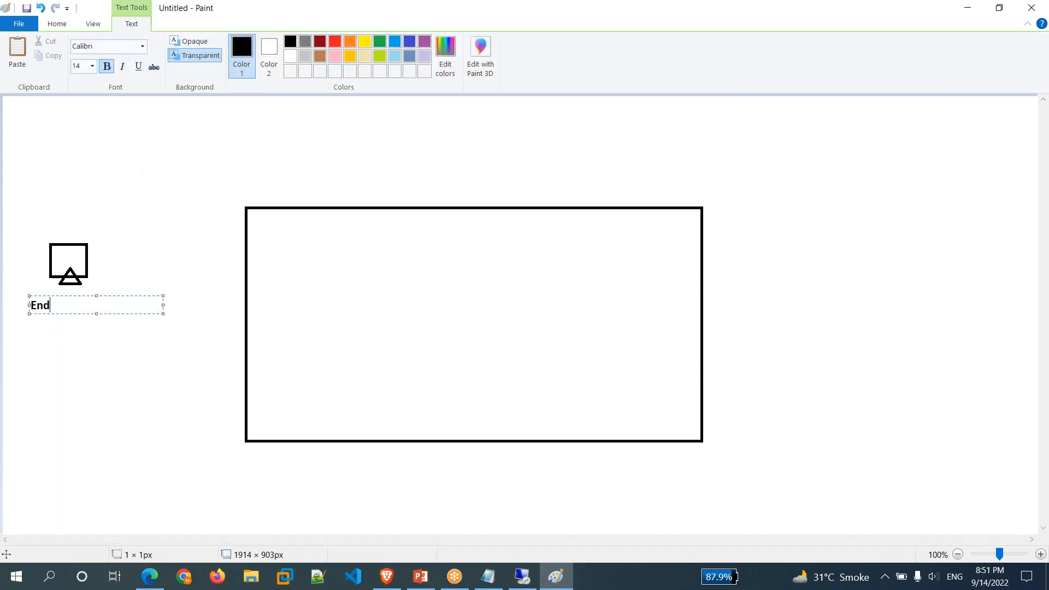
pyautogui.write(' User')
pyautogui.click(344, 314)
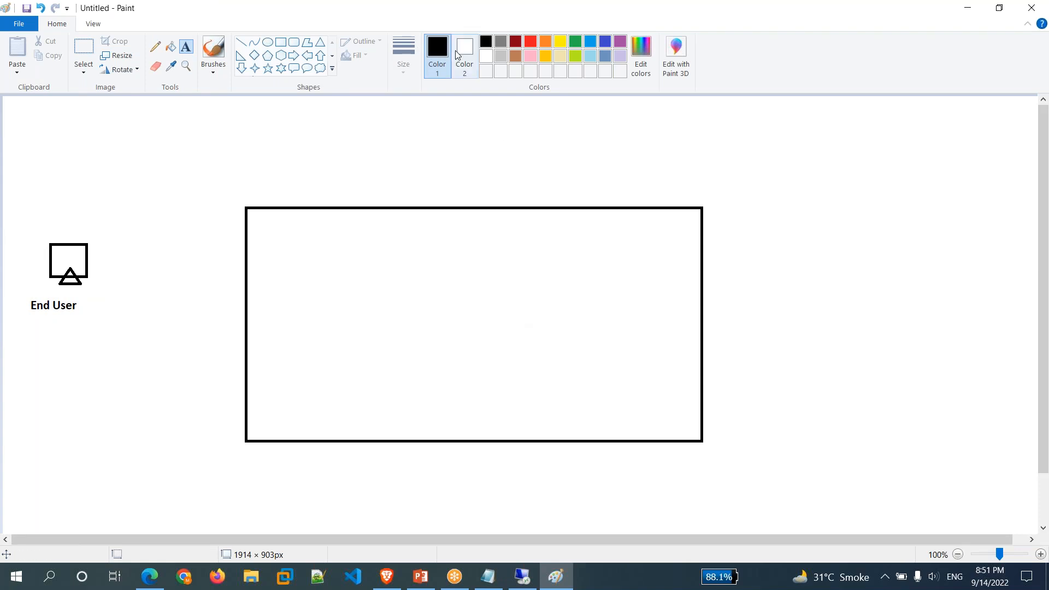
pyautogui.click(254, 189)
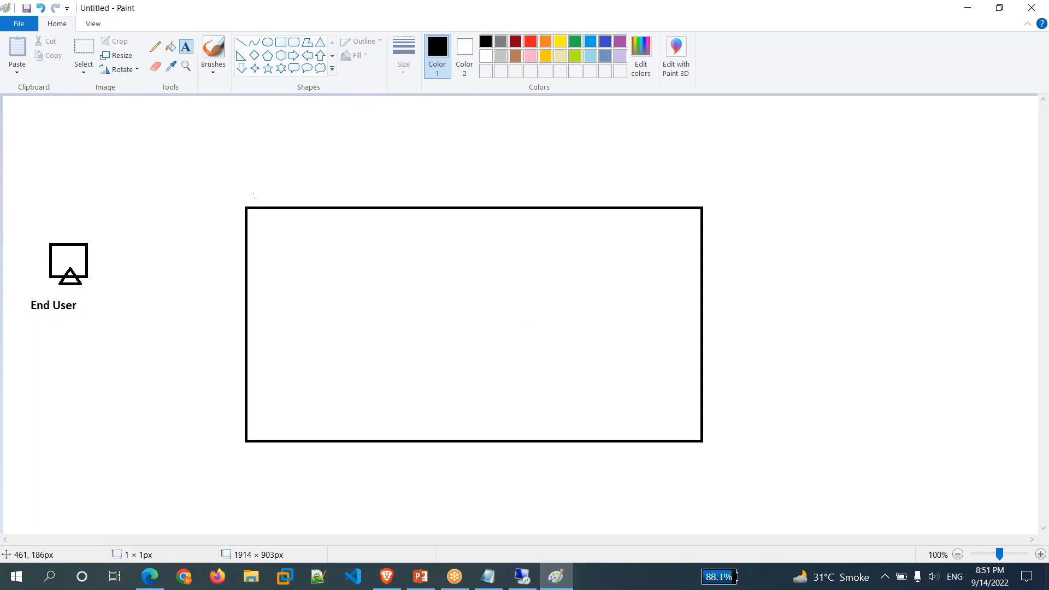
pyautogui.write('vNET')
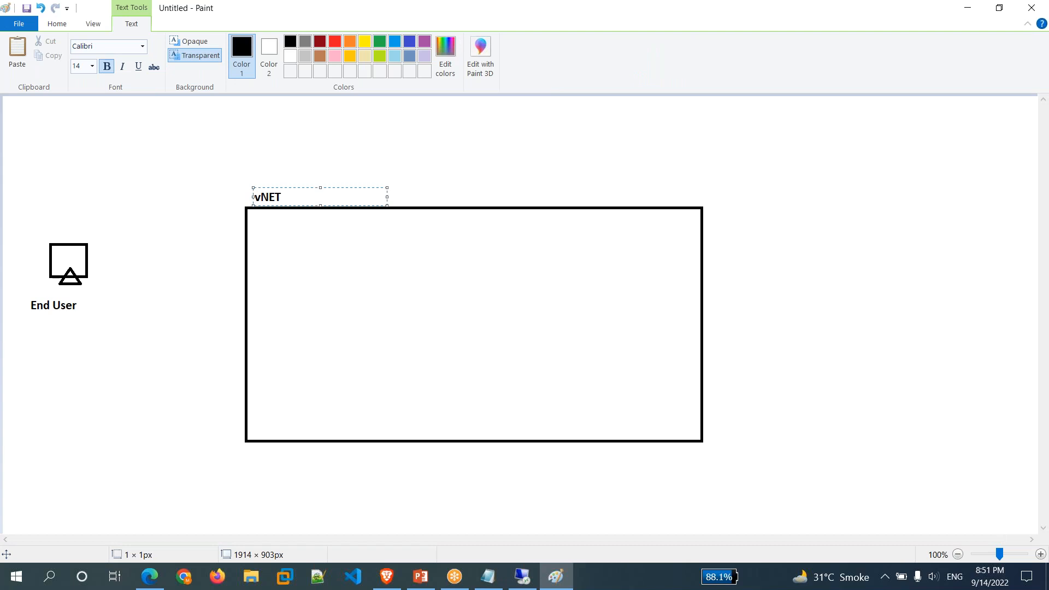
pyautogui.write(' (10.3.0.0/16)')
pyautogui.click(320, 254)
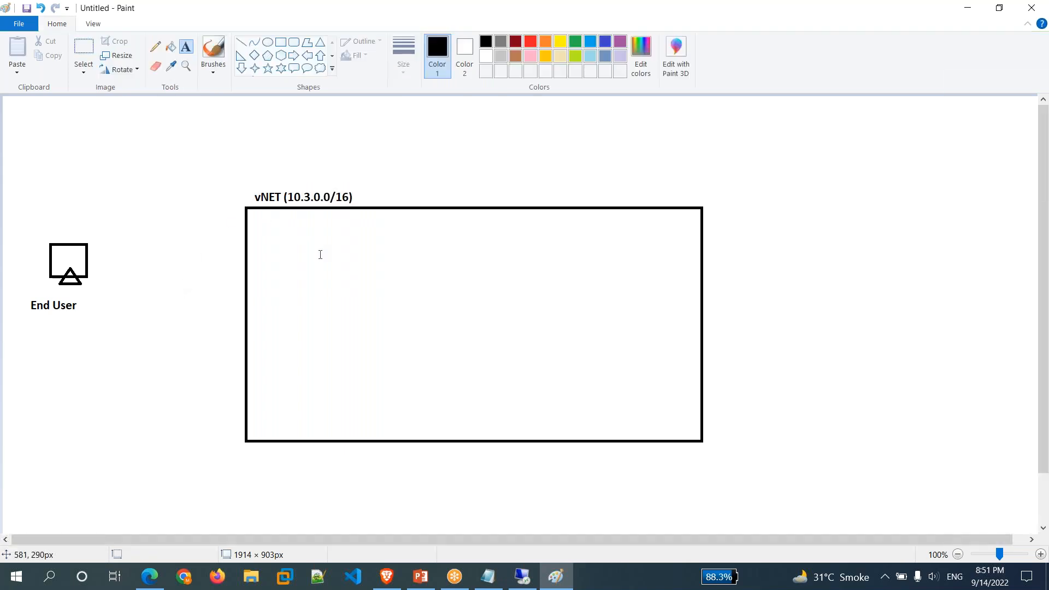
# Draw an inner subnet box inside vNET labelled 'NSG - Subnet (10.3.1.0/24)'.
pyautogui.click(281, 43)
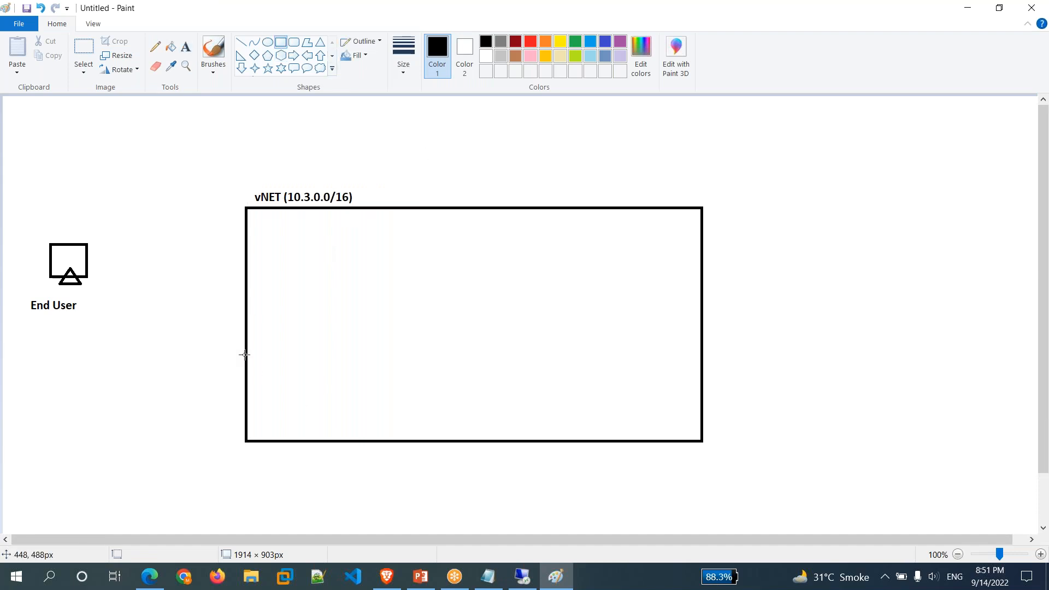
pyautogui.moveTo(270, 270); pyautogui.dragTo(404, 417)
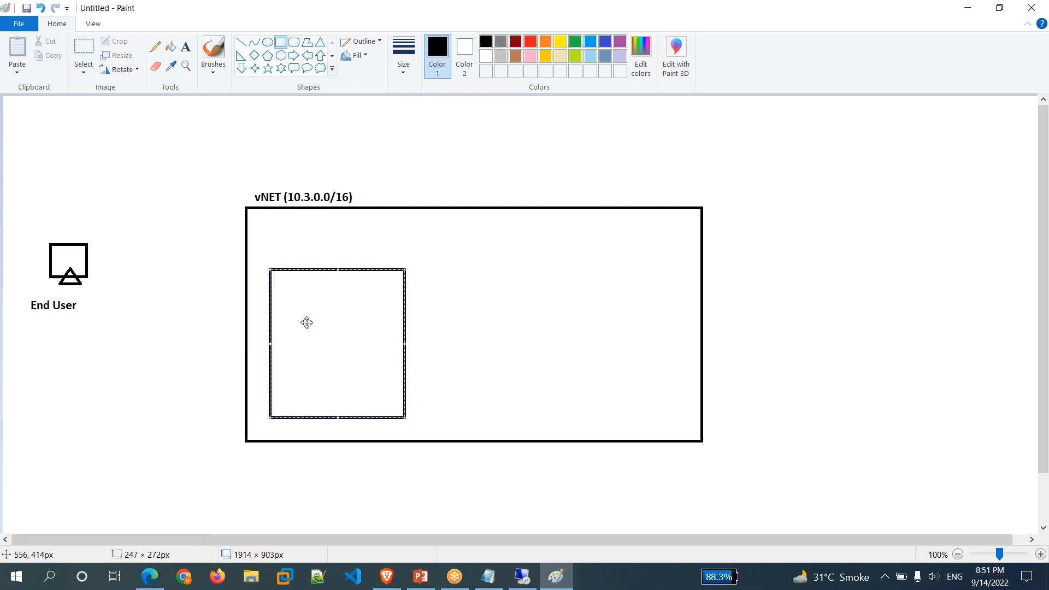
pyautogui.click(187, 51)
pyautogui.click(271, 256)
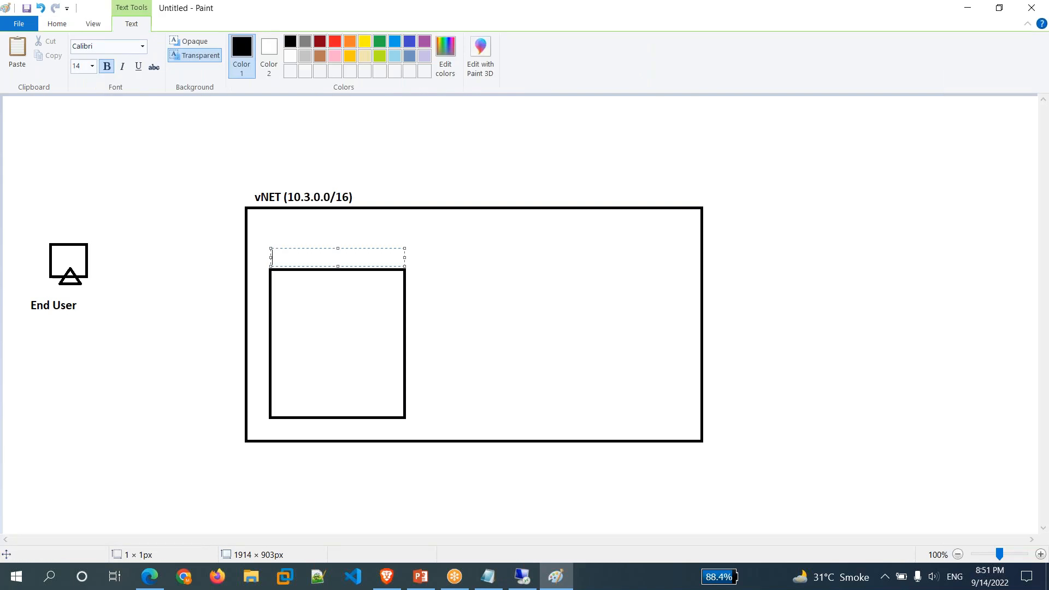
pyautogui.write('NSG - Subnet (10.3.')
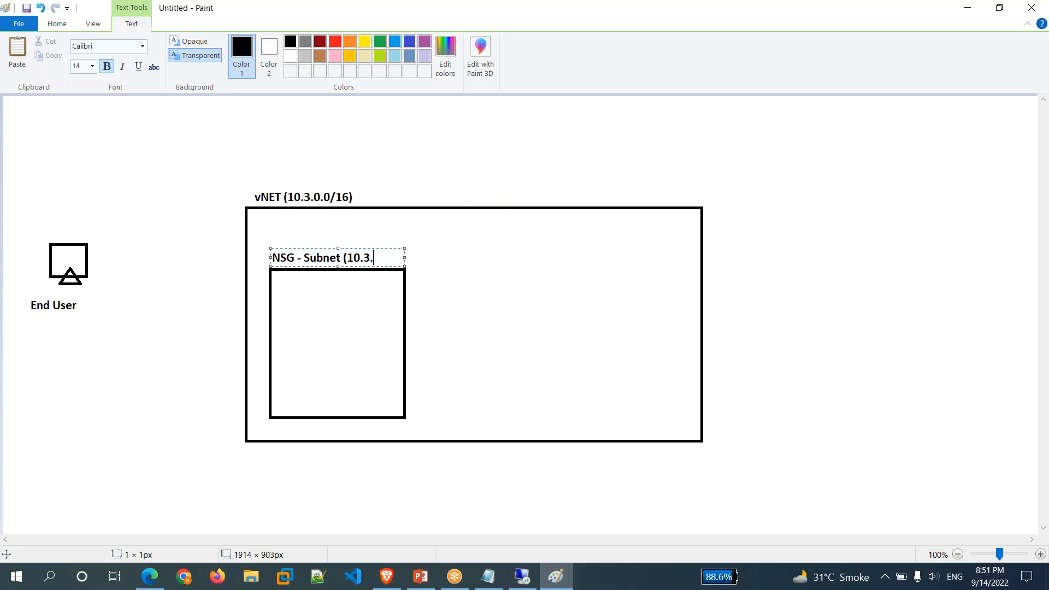
pyautogui.write('1.0/24)')
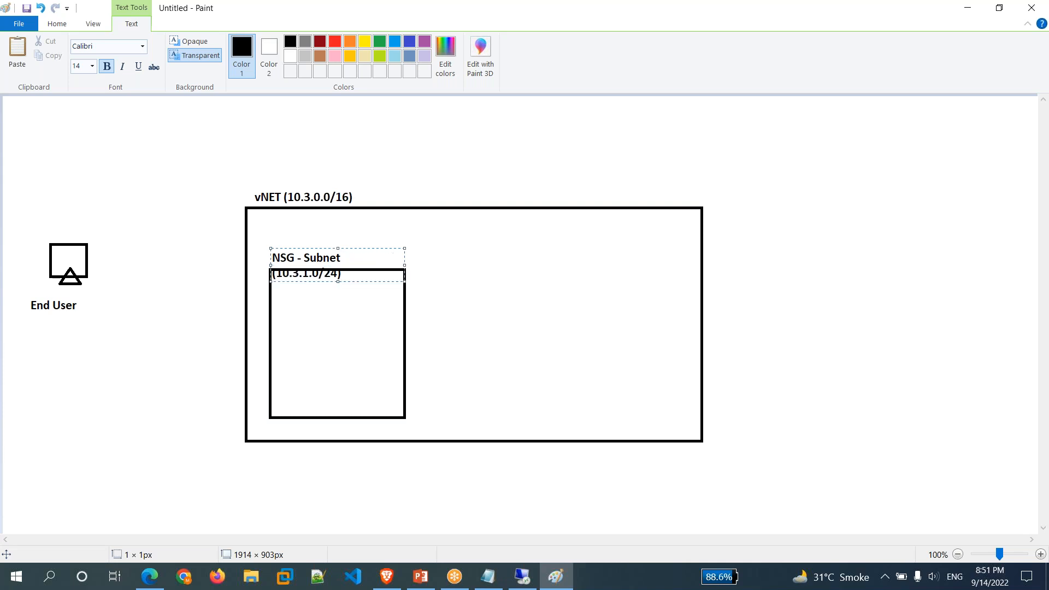
pyautogui.moveTo(405, 265); pyautogui.dragTo(430, 268)
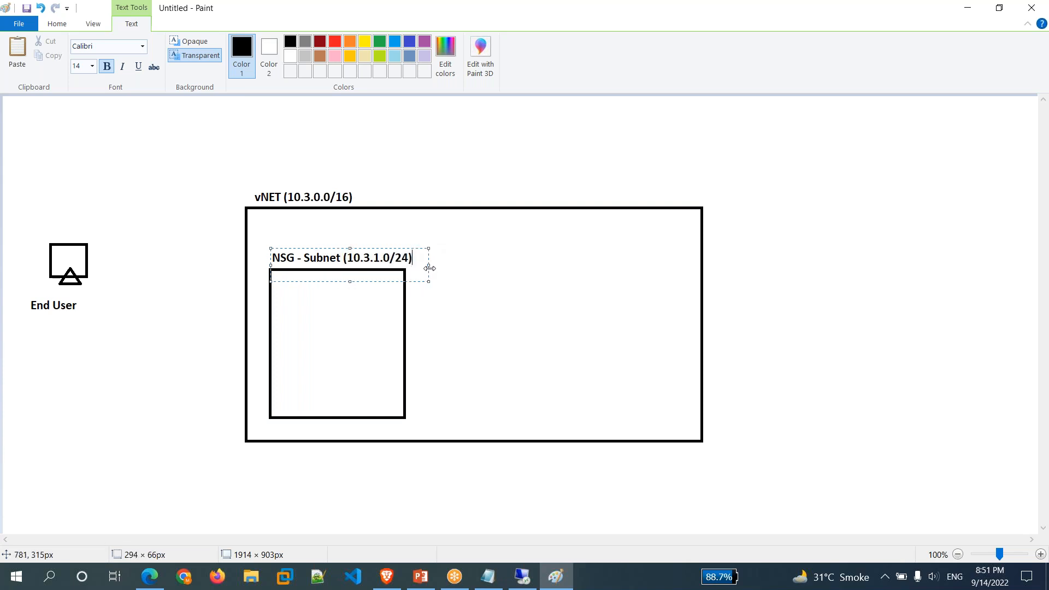
pyautogui.click(300, 364)
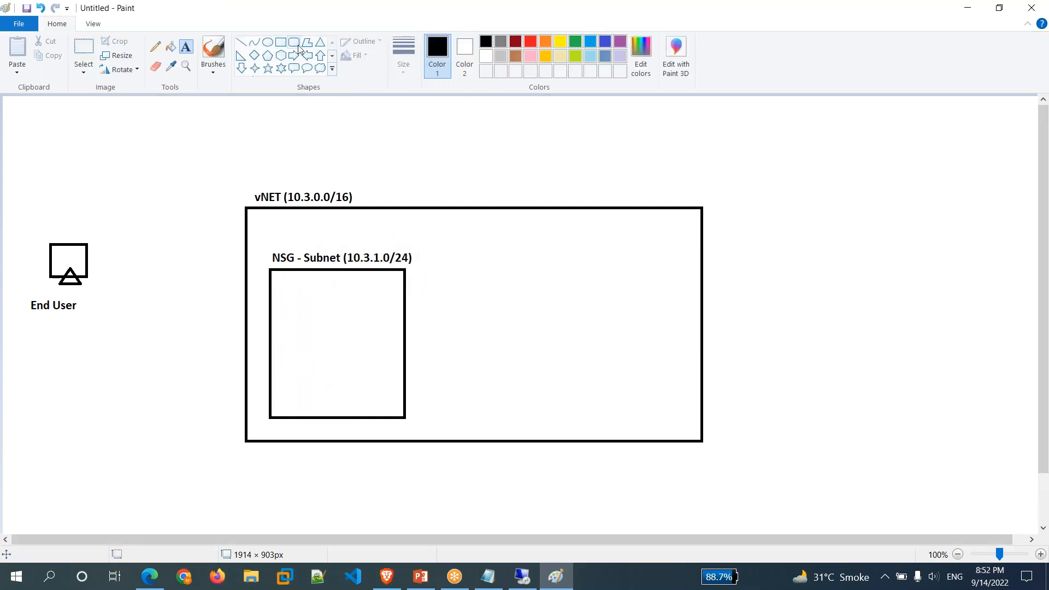
pyautogui.click(281, 43)
# Draw a small box in the NSG subnet labelled 'VM - Win11' with '10.3.1.4/24' above it.
pyautogui.moveTo(292, 332)
pyautogui.mouseDown()
pyautogui.moveTo(353, 372)
pyautogui.moveTo(376, 371)
pyautogui.mouseUp()
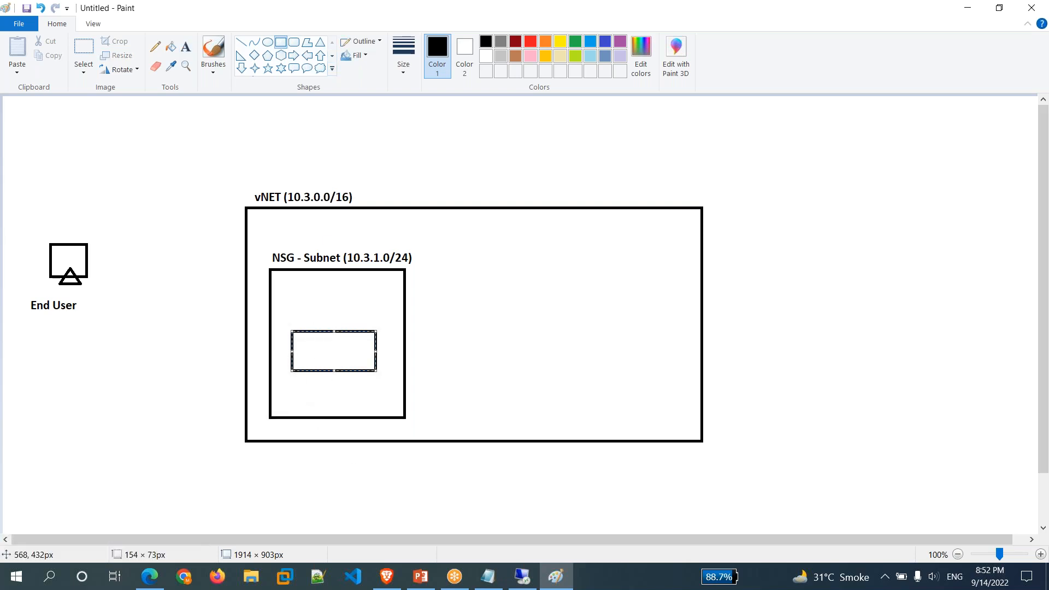
pyautogui.moveTo(308, 350); pyautogui.dragTo(313, 351)
pyautogui.click(186, 47)
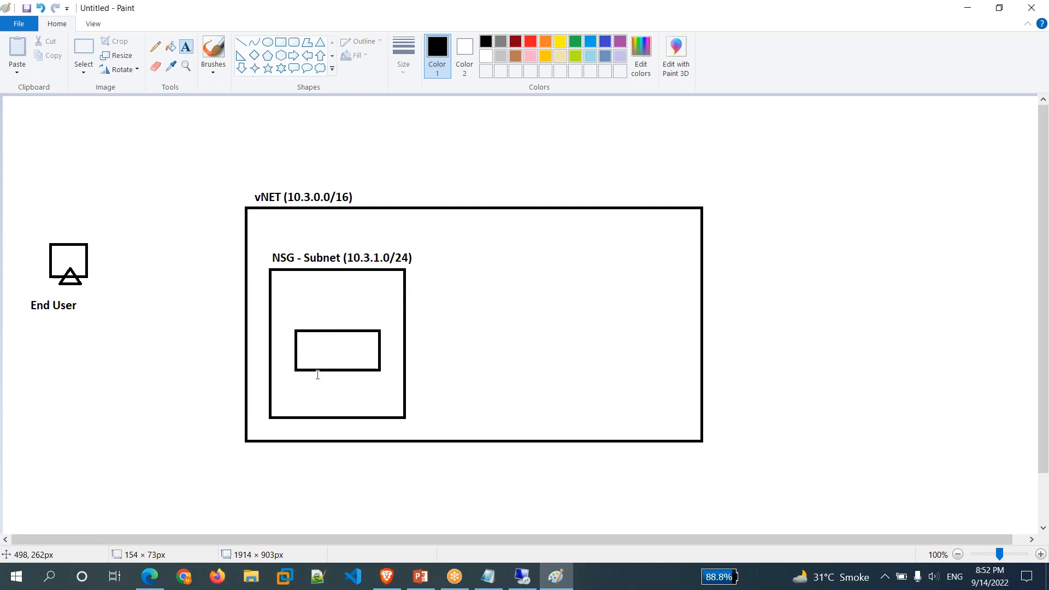
pyautogui.click(303, 350)
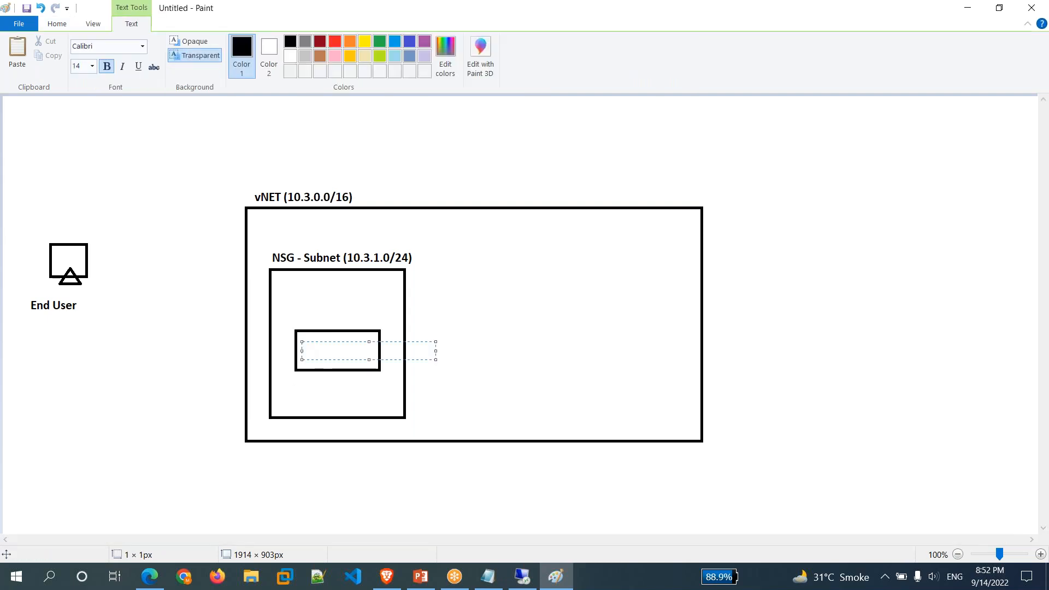
pyautogui.write('VM - Win11')
pyautogui.click(296, 320)
pyautogui.click(295, 319)
pyautogui.write('10.3.')
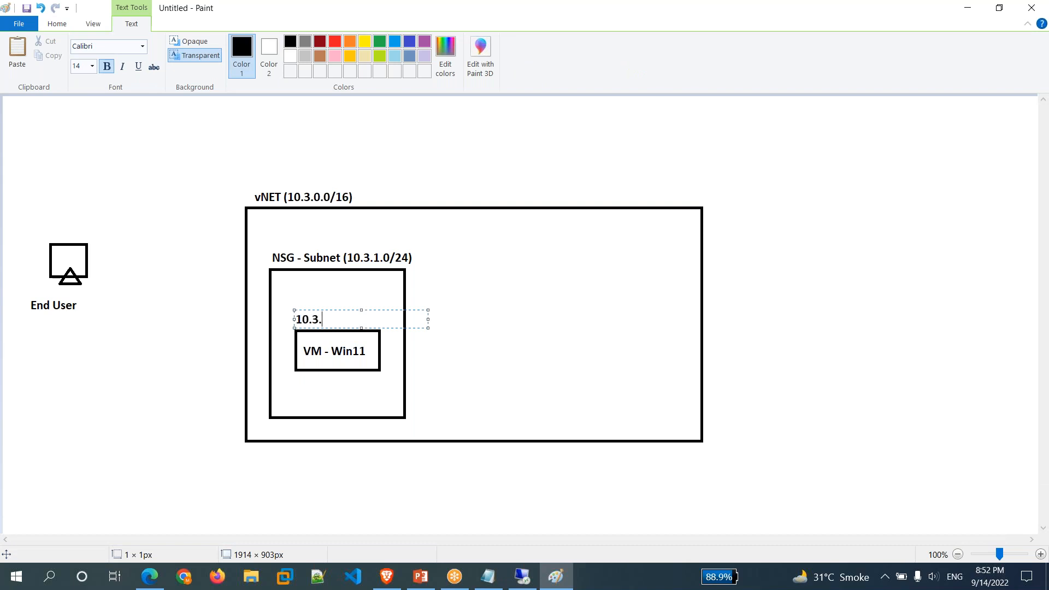
pyautogui.write('1.4/24')
pyautogui.click(561, 332)
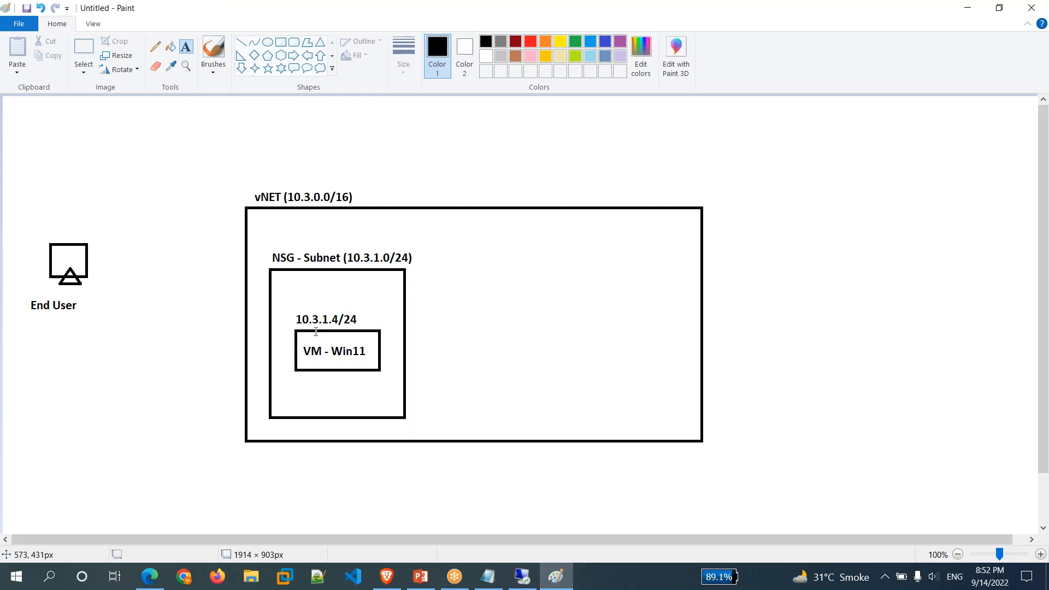
# Draw a green 'RDP' line from End User to the VM, then a box on the right inside vNET.
pyautogui.click(241, 43)
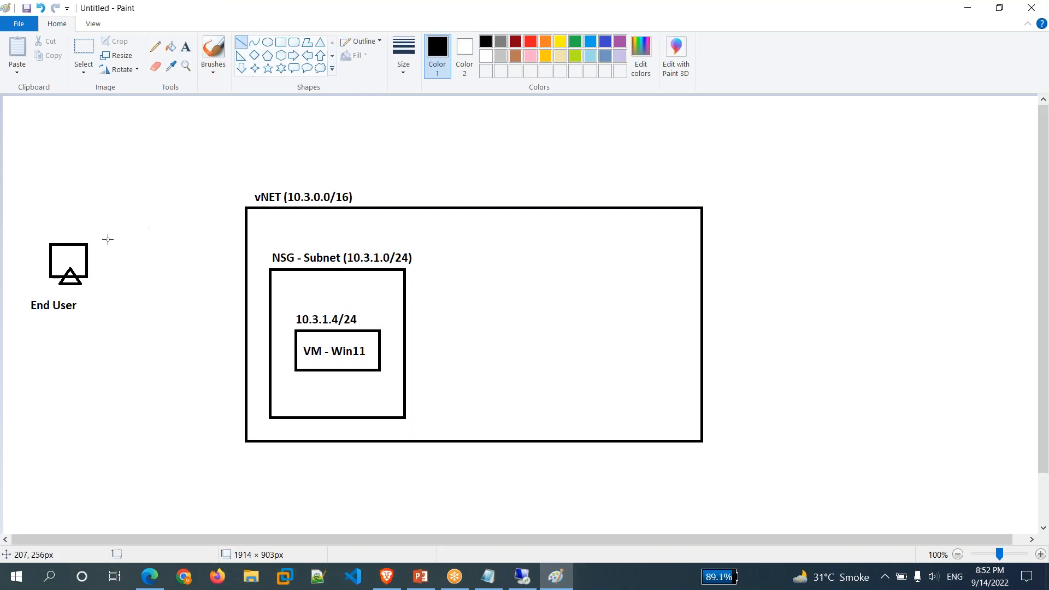
pyautogui.moveTo(86, 264)
pyautogui.mouseDown()
pyautogui.moveTo(250, 328)
pyautogui.moveTo(288, 329)
pyautogui.moveTo(300, 345)
pyautogui.mouseUp()
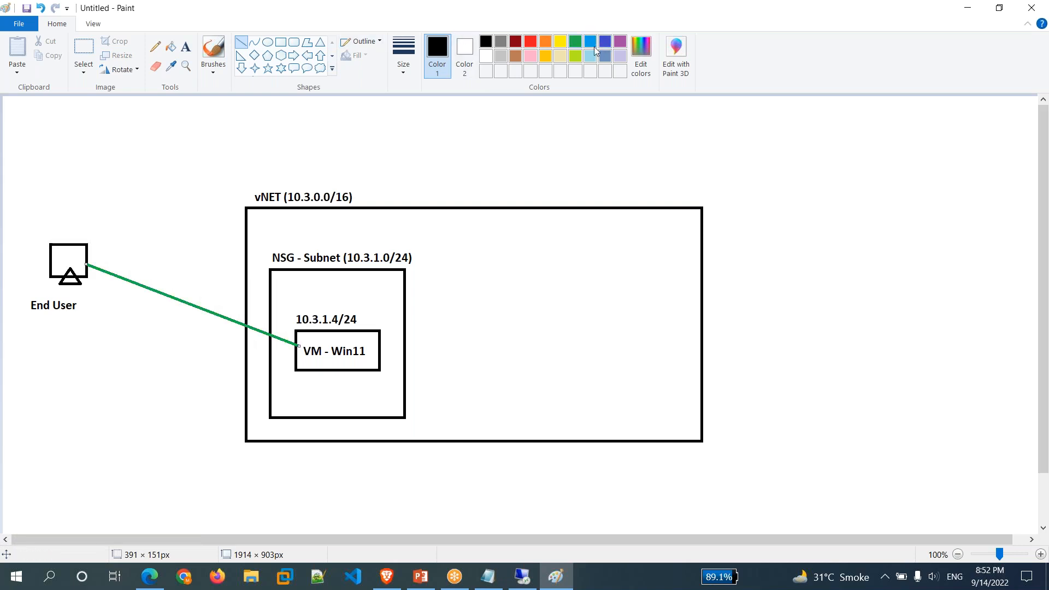
pyautogui.click(576, 42)
pyautogui.click(186, 48)
pyautogui.click(124, 291)
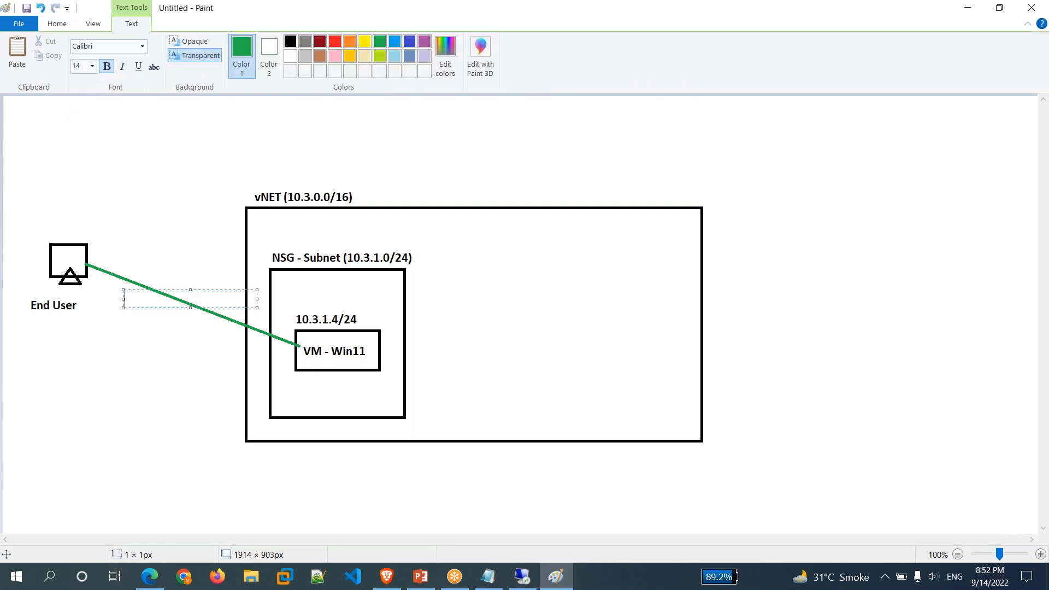
pyautogui.write('RDP')
pyautogui.click(520, 331)
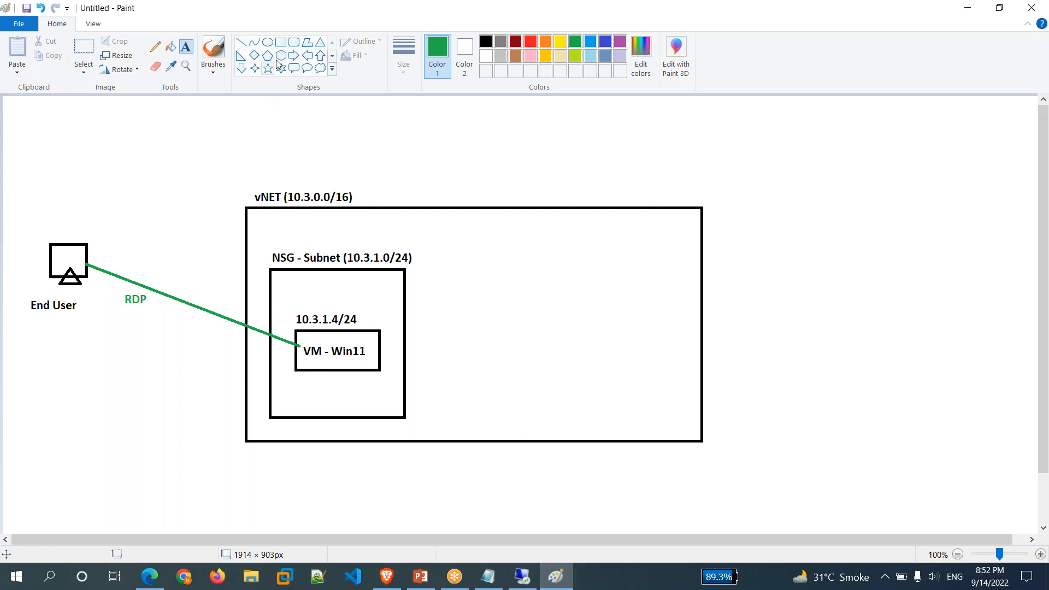
pyautogui.click(280, 42)
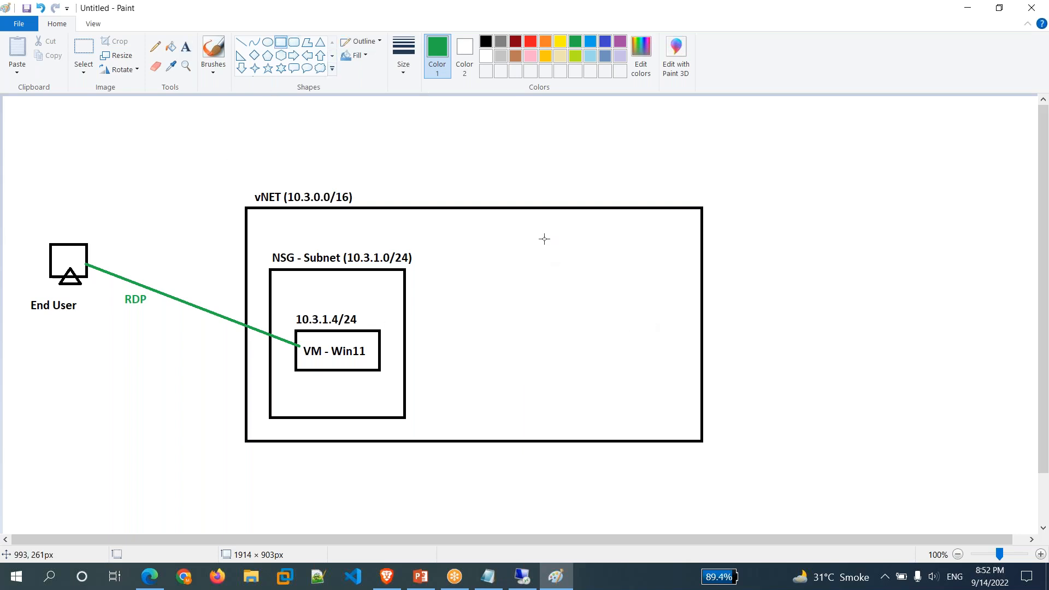
pyautogui.moveTo(539, 249); pyautogui.dragTo(687, 414)
# Make the new box's outline red and label it 'Azure Firewall' above the box.
pyautogui.click(530, 41)
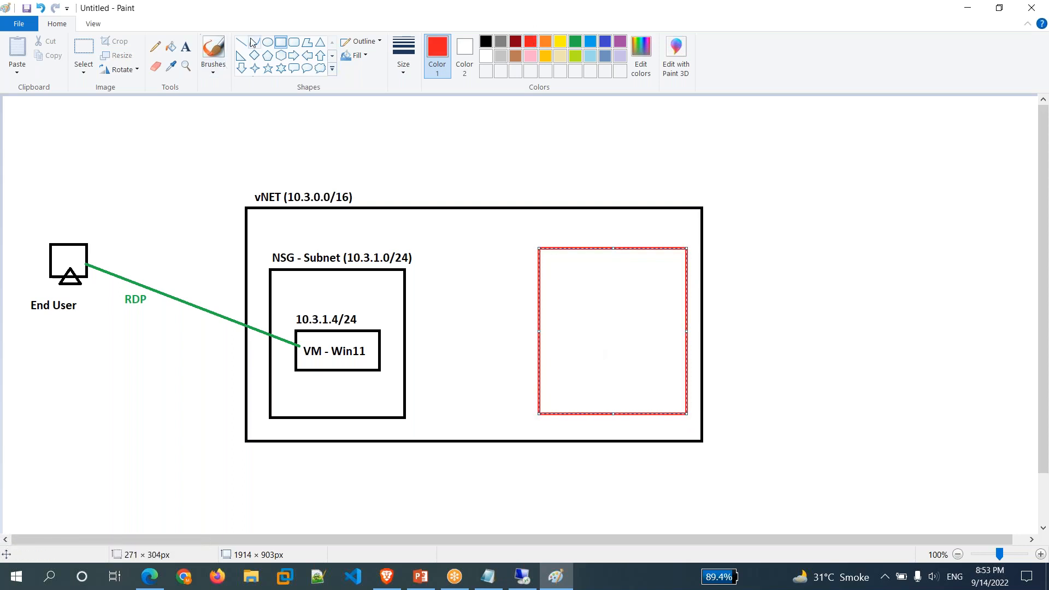
pyautogui.click(186, 47)
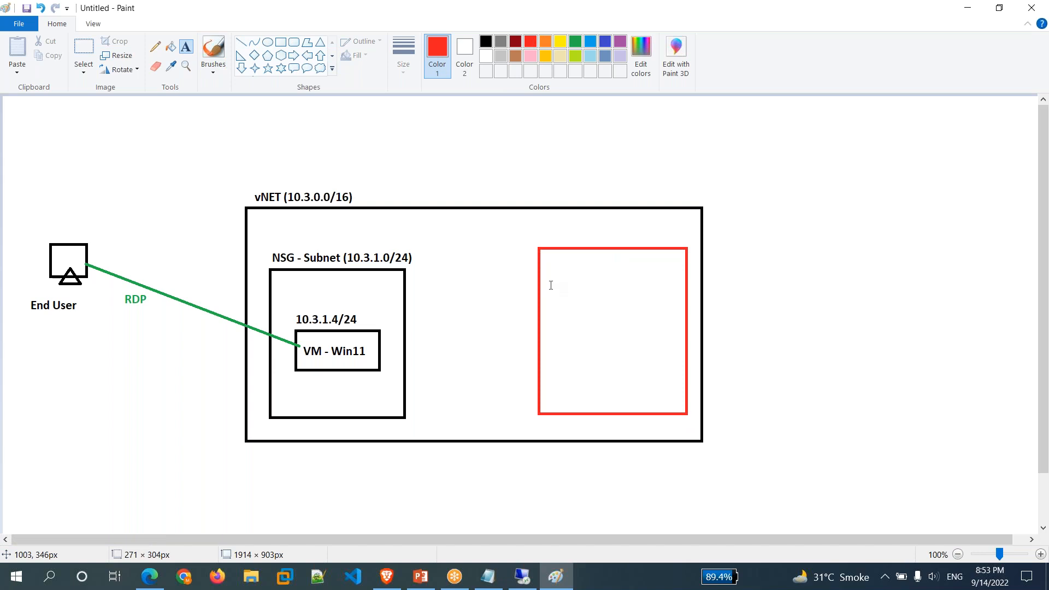
pyautogui.click(540, 232)
pyautogui.write('Azure ')
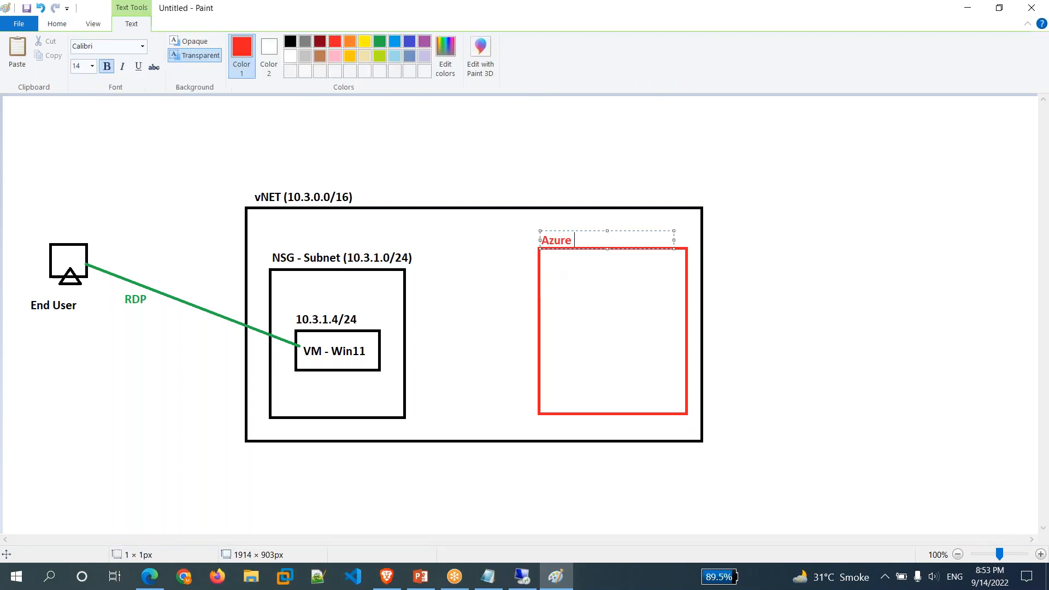
pyautogui.write('Firewall')
pyautogui.click(614, 332)
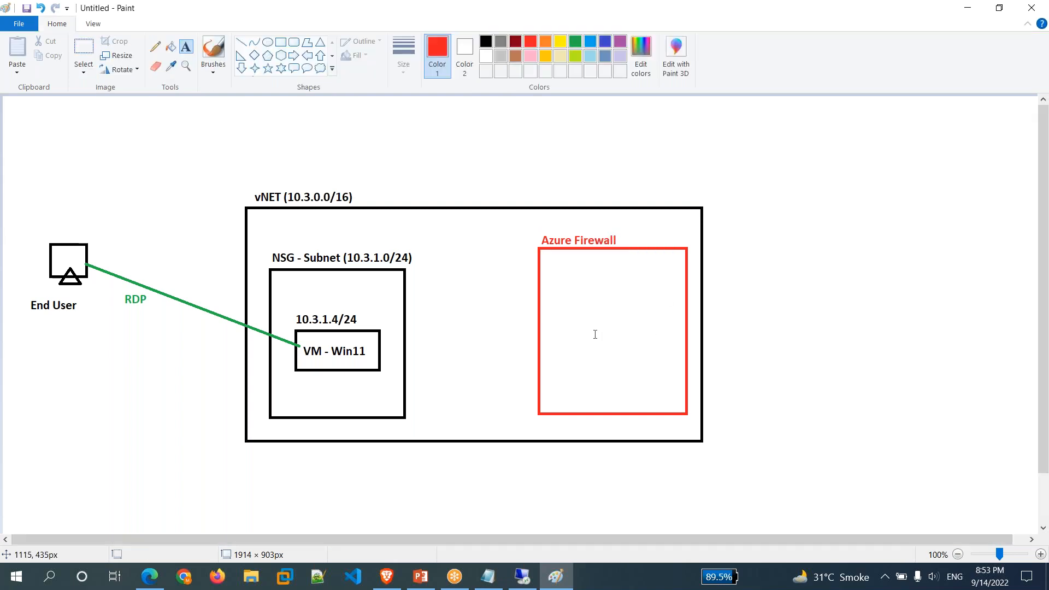
pyautogui.click(547, 271)
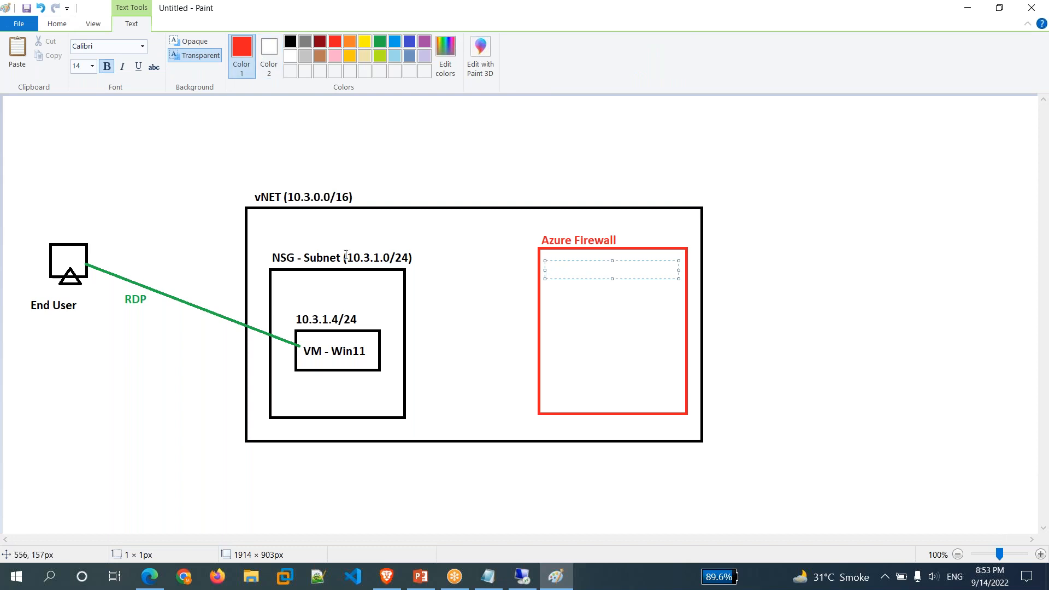
pyautogui.press('Escape')
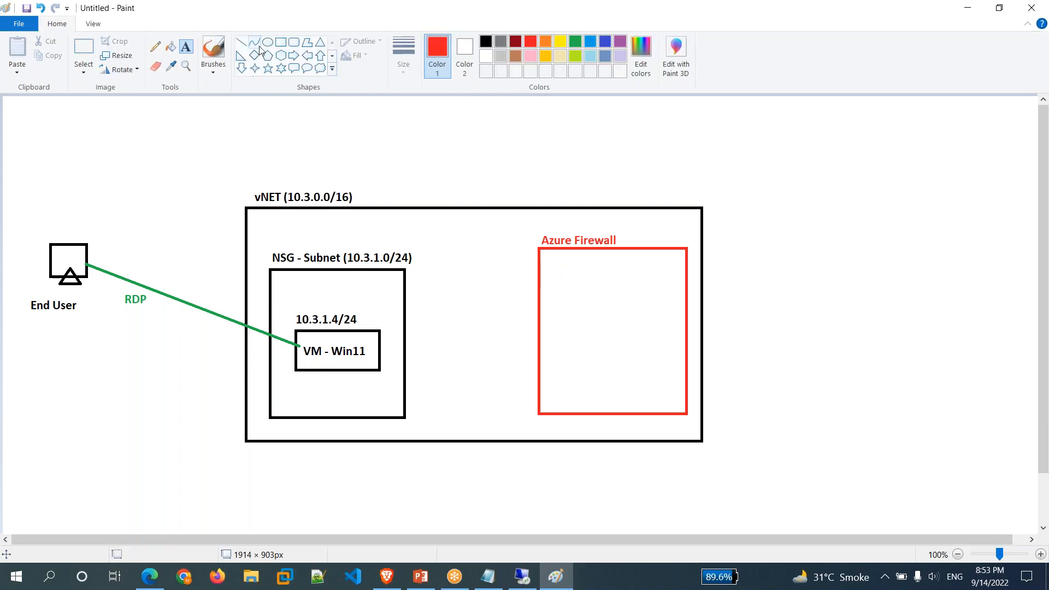
# Draw a smaller red box inside Azure Firewall and label it 'AzureFirewallSubnet'.
pyautogui.click(280, 42)
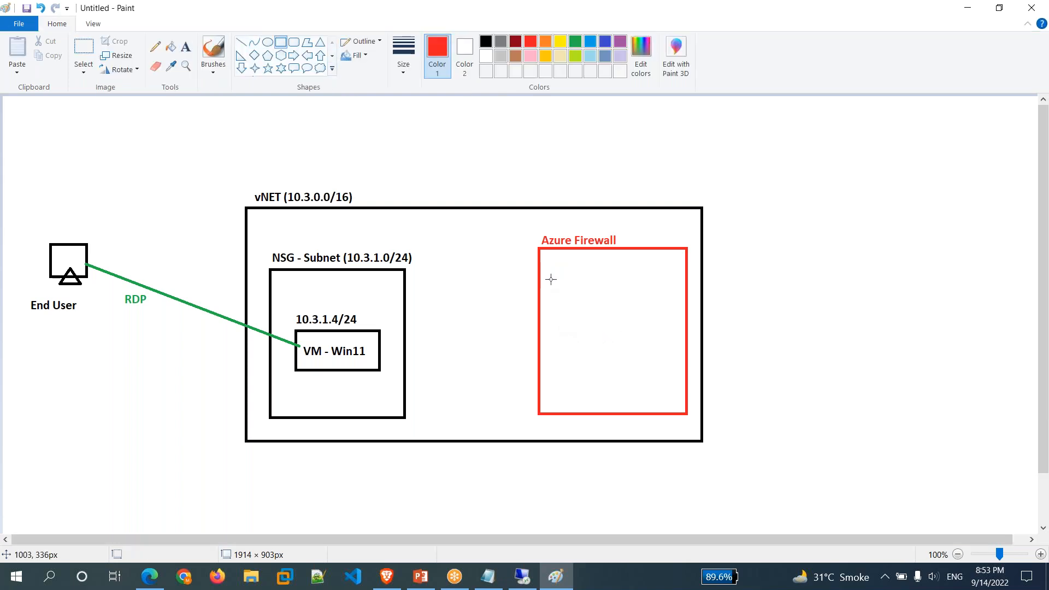
pyautogui.moveTo(551, 280); pyautogui.dragTo(673, 405)
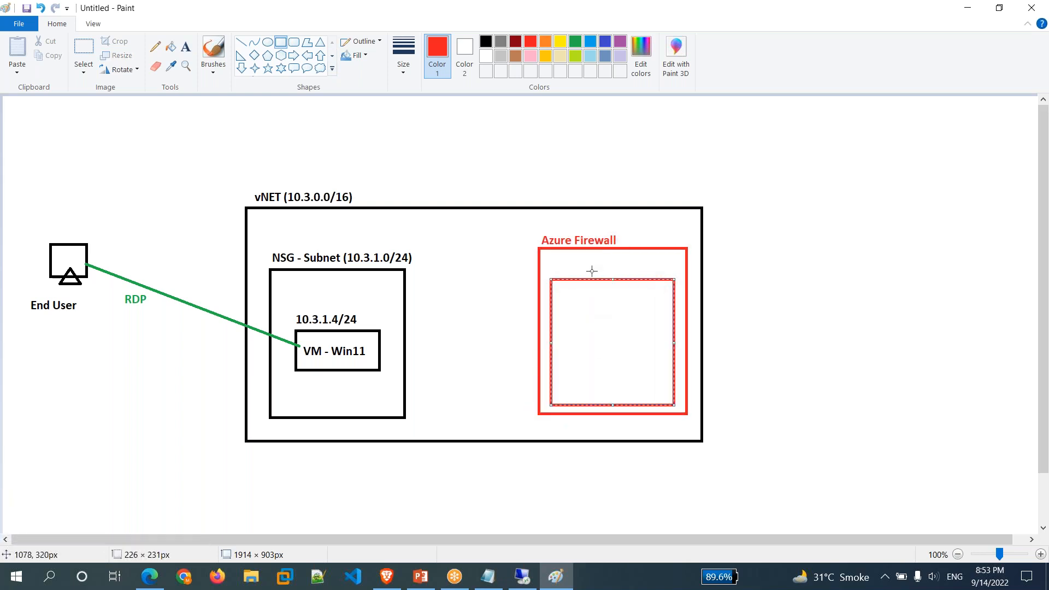
pyautogui.click(186, 46)
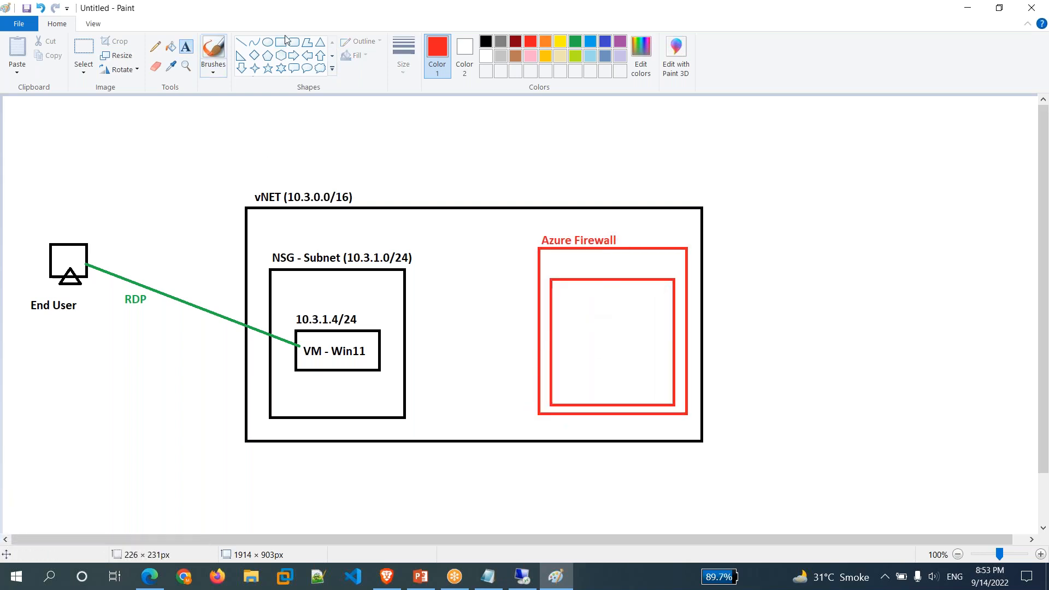
pyautogui.click(552, 262)
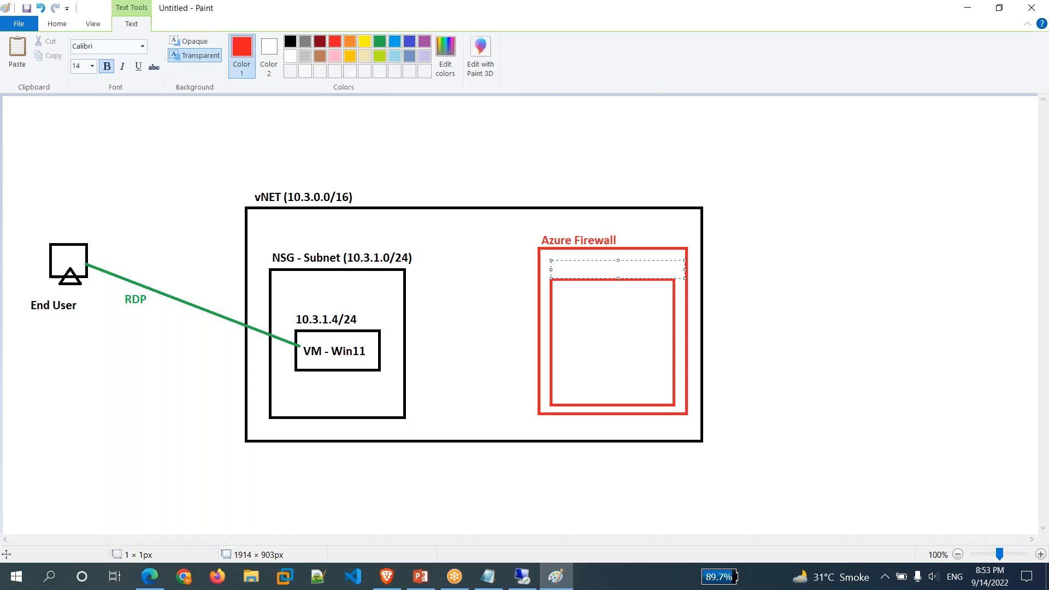
pyautogui.write('Azure')
pyautogui.write('FirewallSubnet')
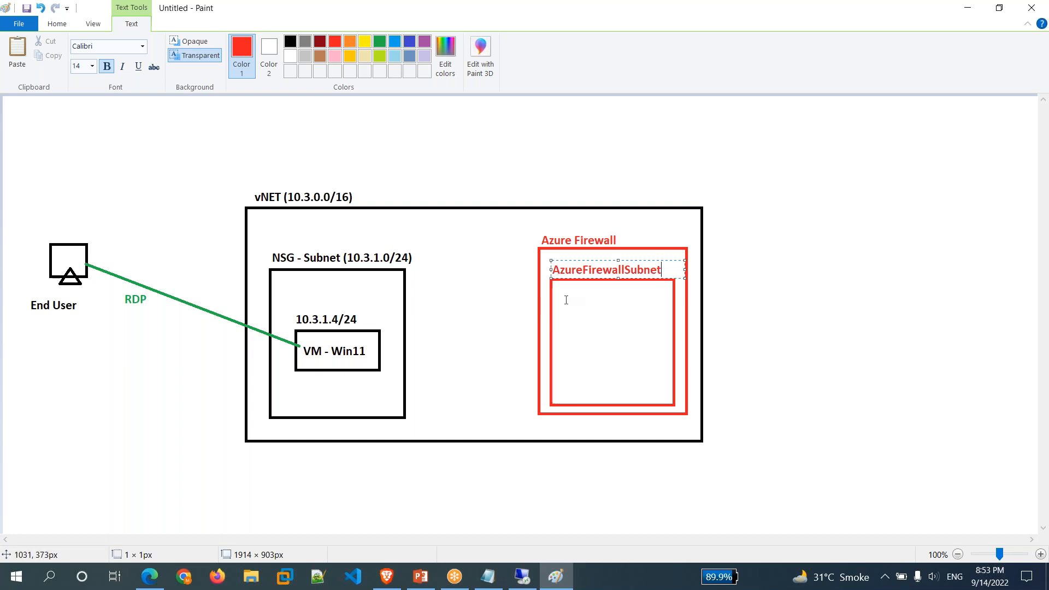
pyautogui.click(566, 300)
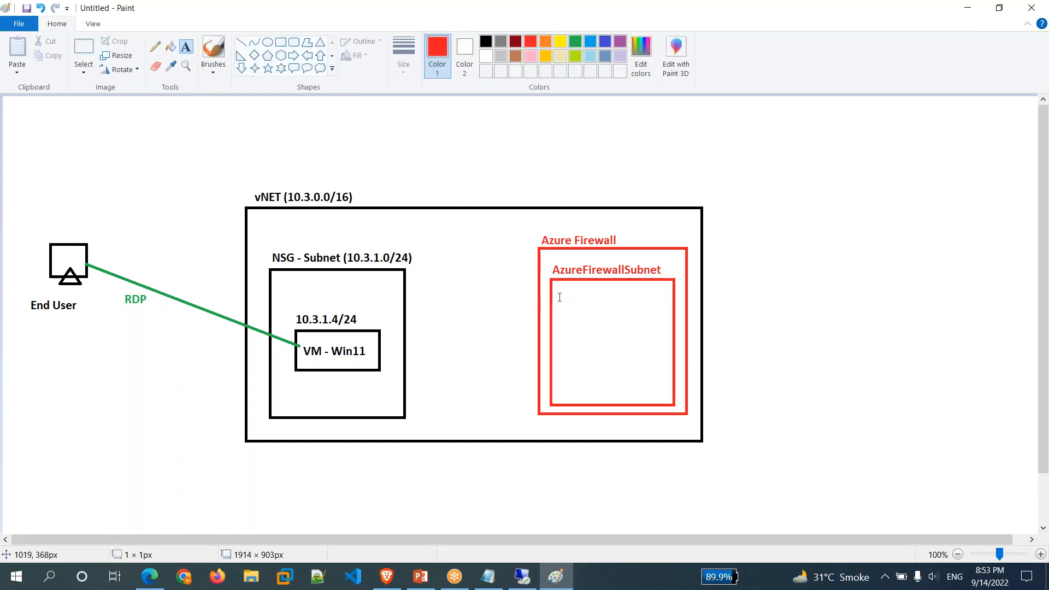
pyautogui.click(560, 297)
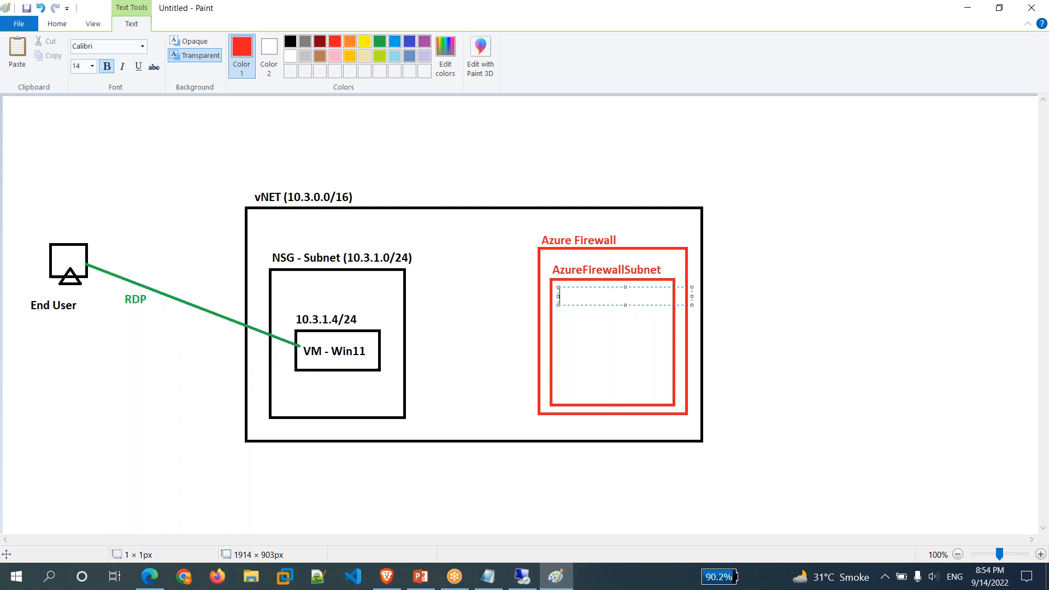
# Label the subnet box 10.3.2.0/24 and draw red lines linking End User and the VM to the firewall.
pyautogui.write('10.3.2.0/24')
pyautogui.click(606, 340)
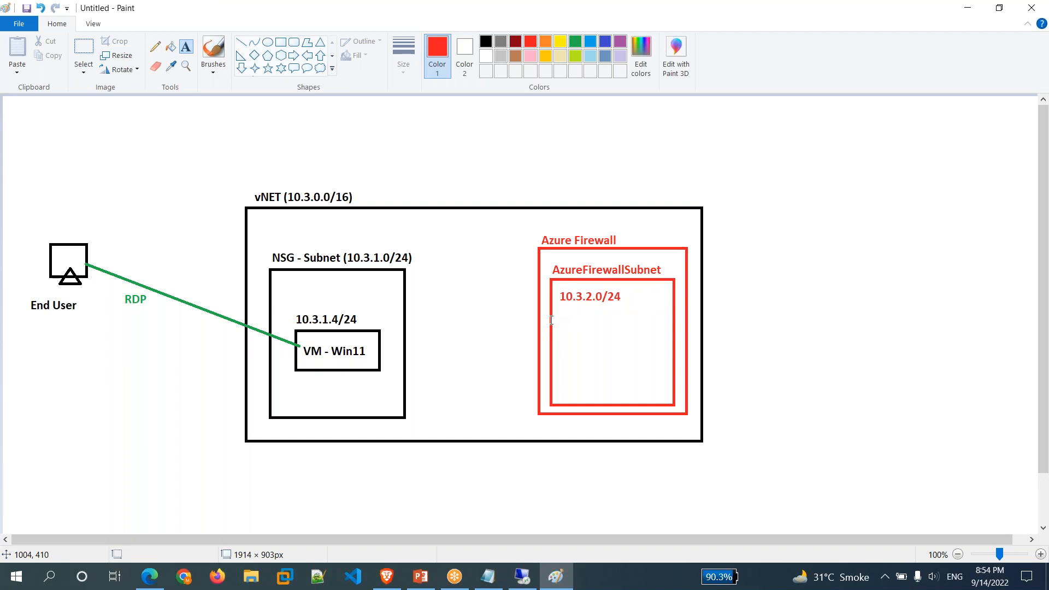
pyautogui.click(241, 42)
pyautogui.moveTo(87, 253); pyautogui.dragTo(538, 266)
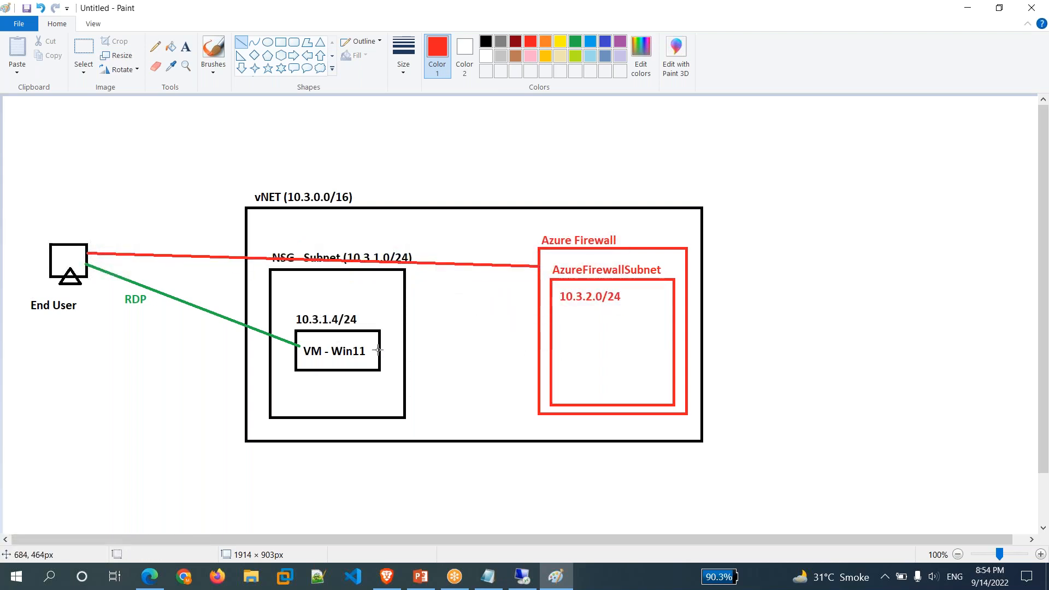
pyautogui.moveTo(381, 350); pyautogui.dragTo(551, 298)
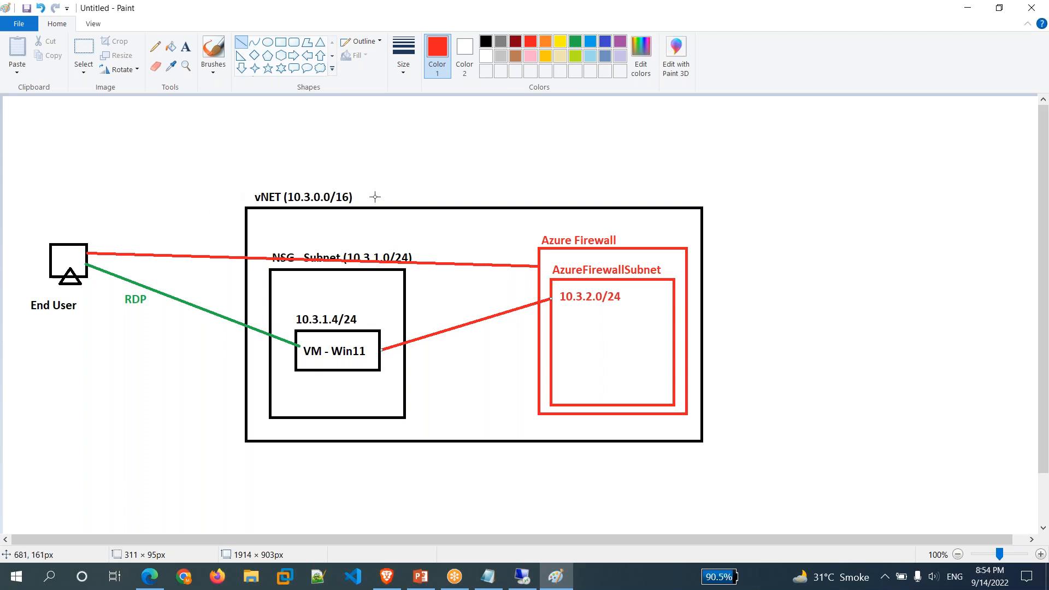
pyautogui.click(149, 584)
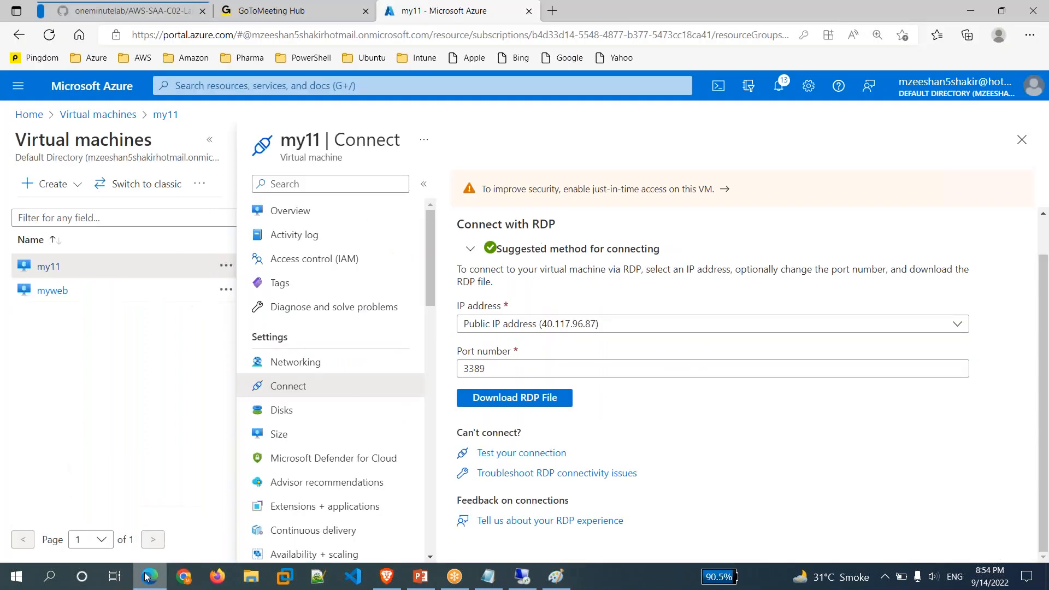
# Find mynetwork under Virtual networks and view its overview with address space 10.3.0.0/16.
pyautogui.click(29, 112)
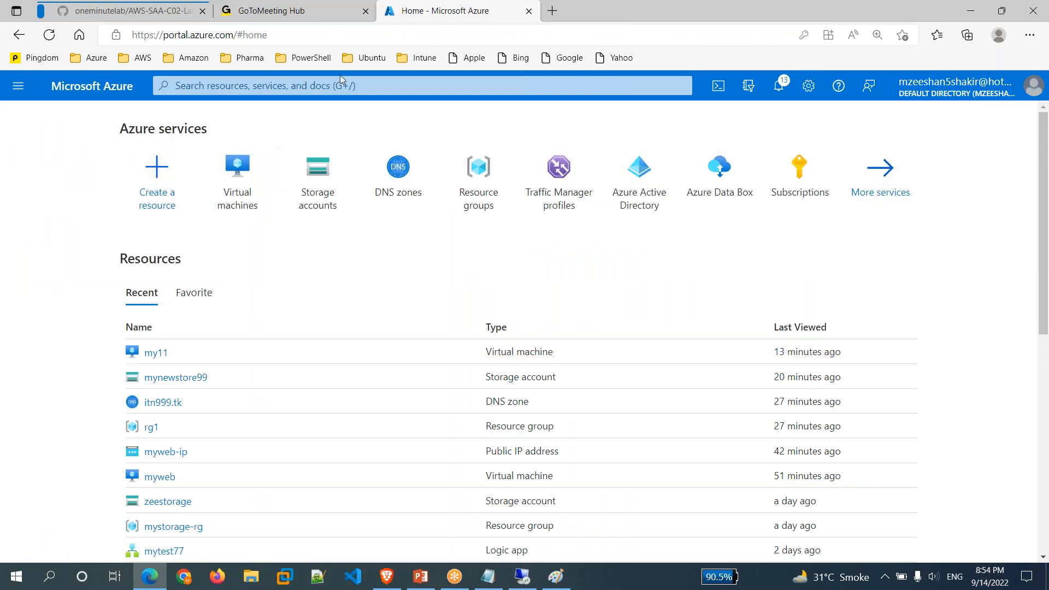
pyautogui.click(343, 86)
pyautogui.write('v')
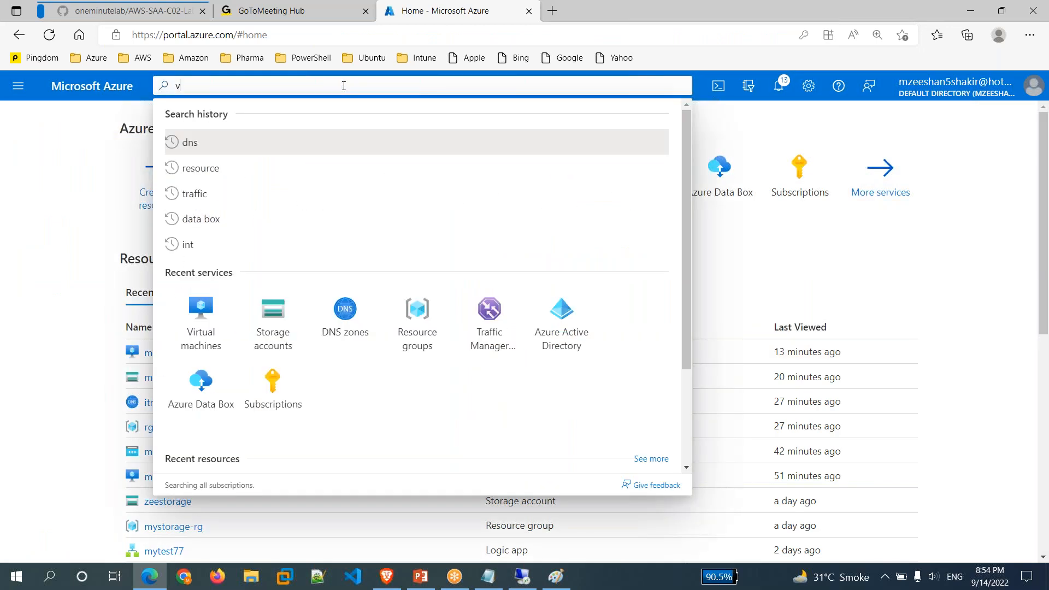
pyautogui.write('irtual net')
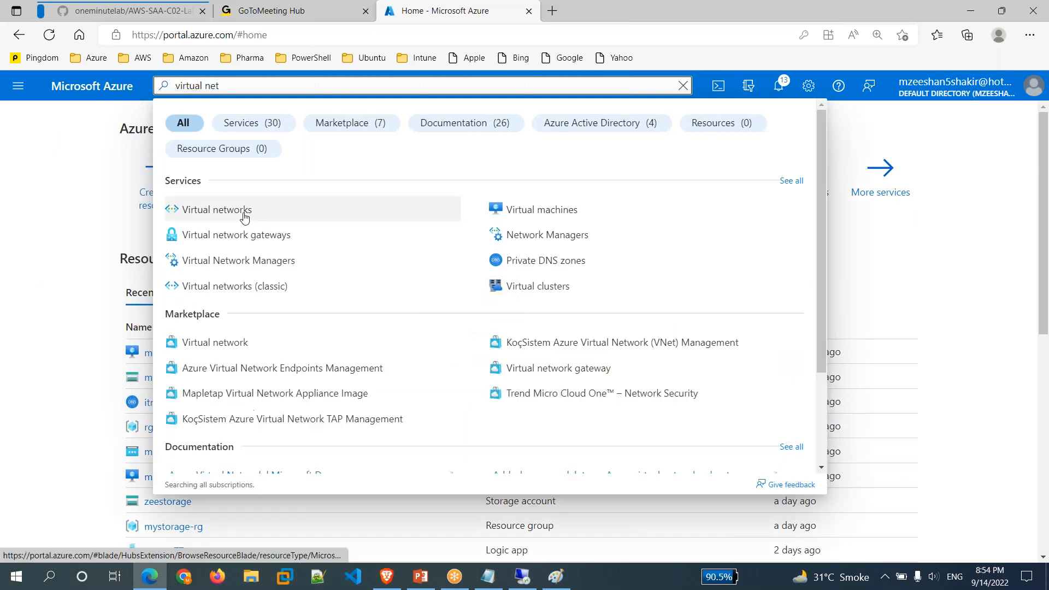
pyautogui.click(244, 219)
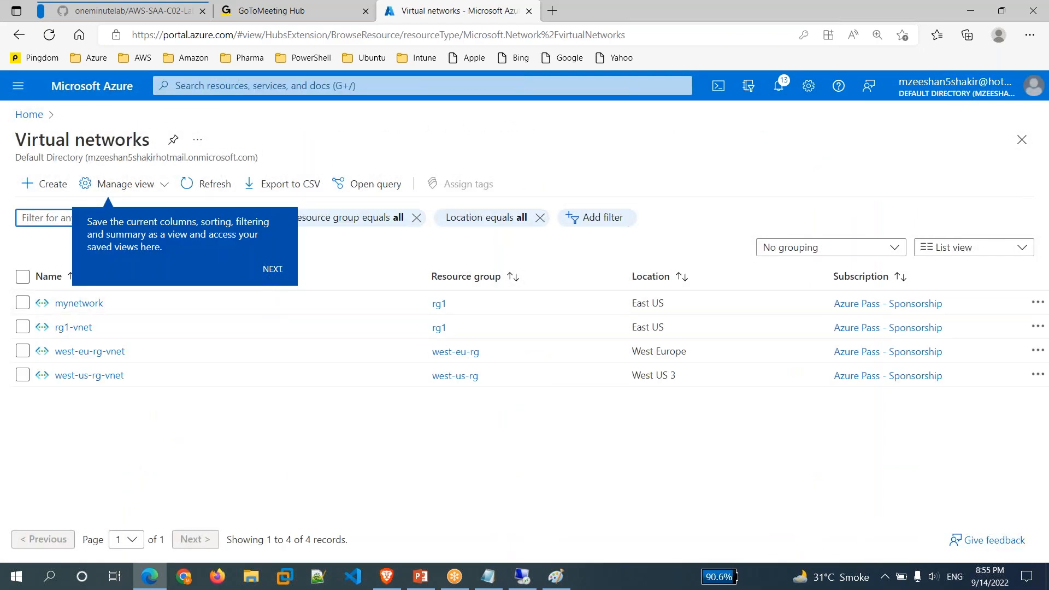
pyautogui.click(215, 440)
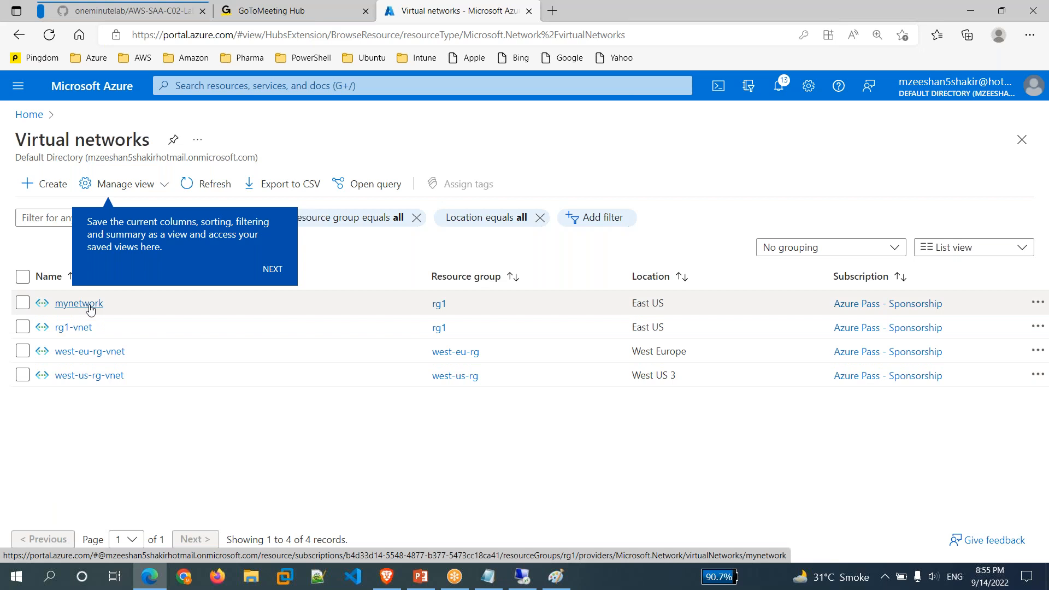
pyautogui.click(79, 304)
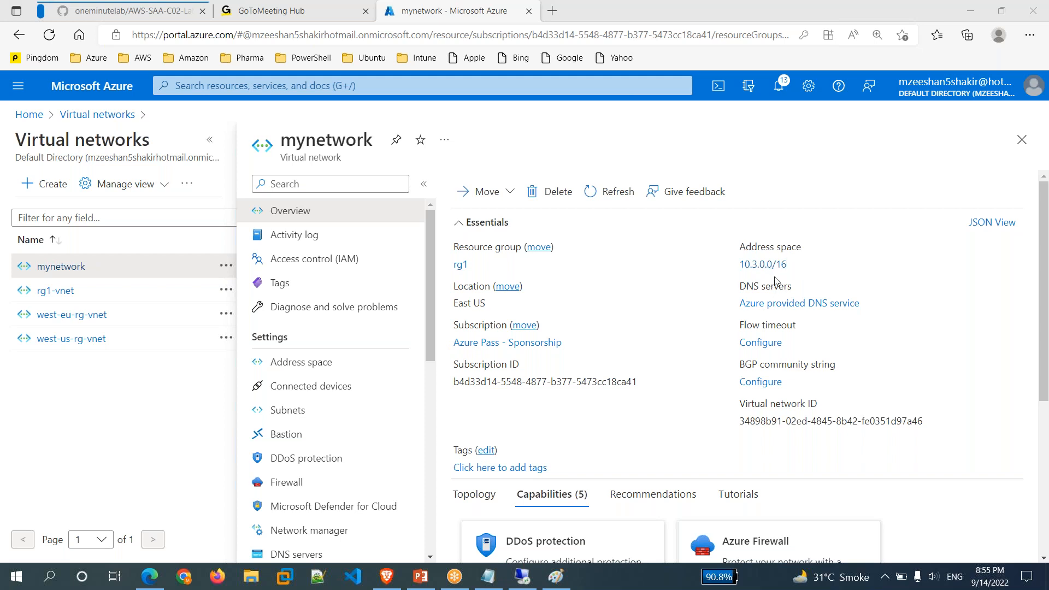
pyautogui.click(570, 581)
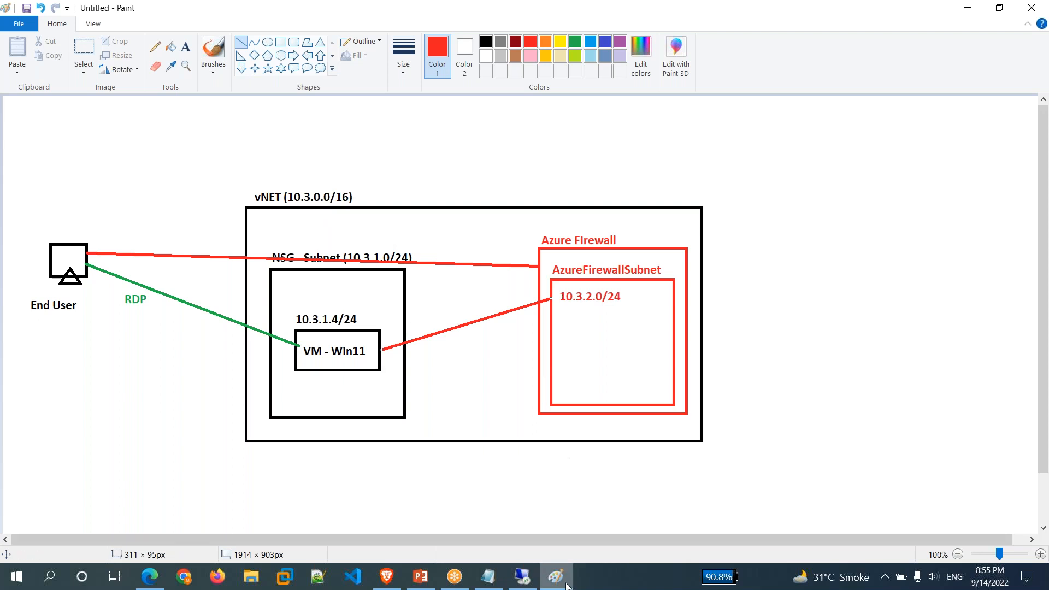
pyautogui.moveTo(566, 586)
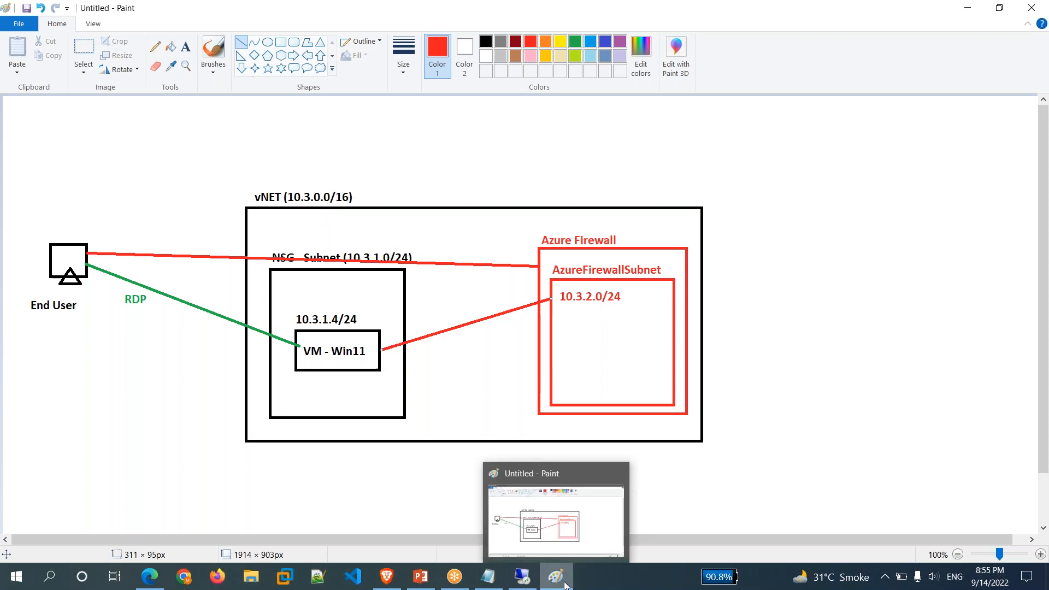
pyautogui.click(556, 577)
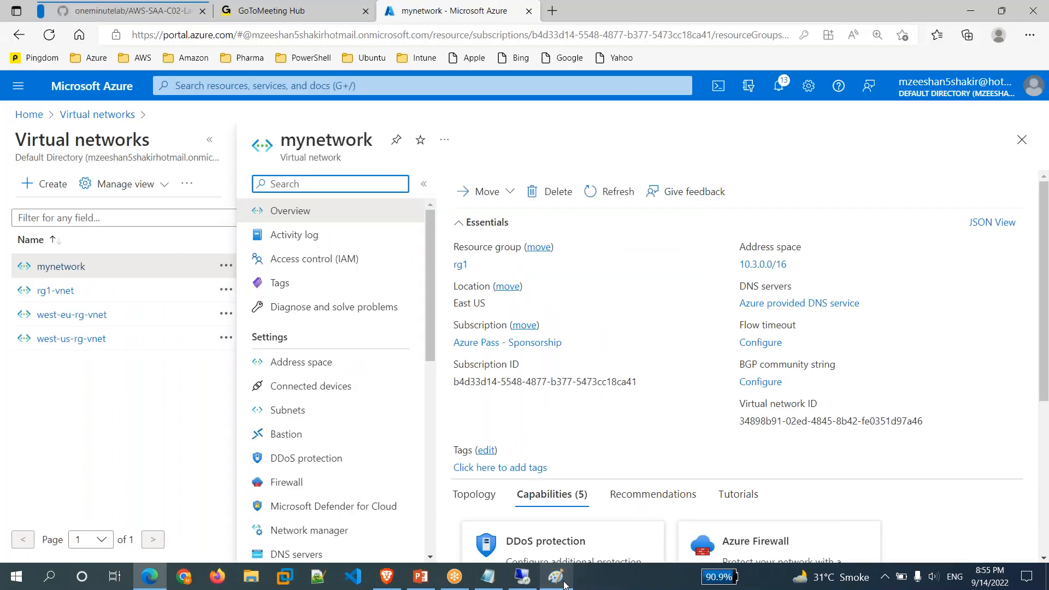
# View mynetwork's subnets and compare the default subnet range 10.3.1.0/24 against the diagram.
pyautogui.click(292, 417)
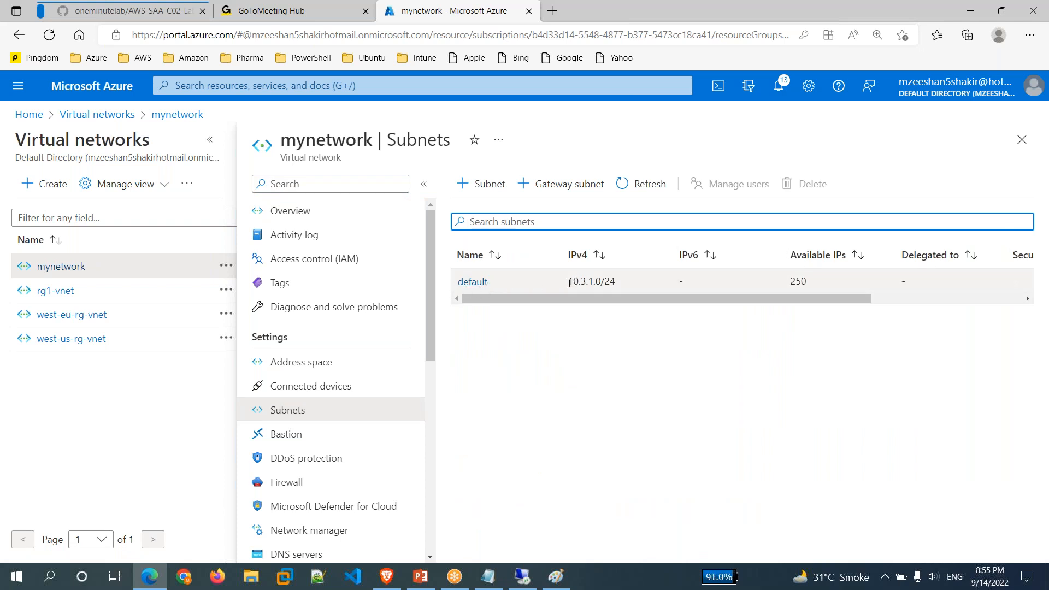
pyautogui.moveTo(569, 283); pyautogui.dragTo(617, 282)
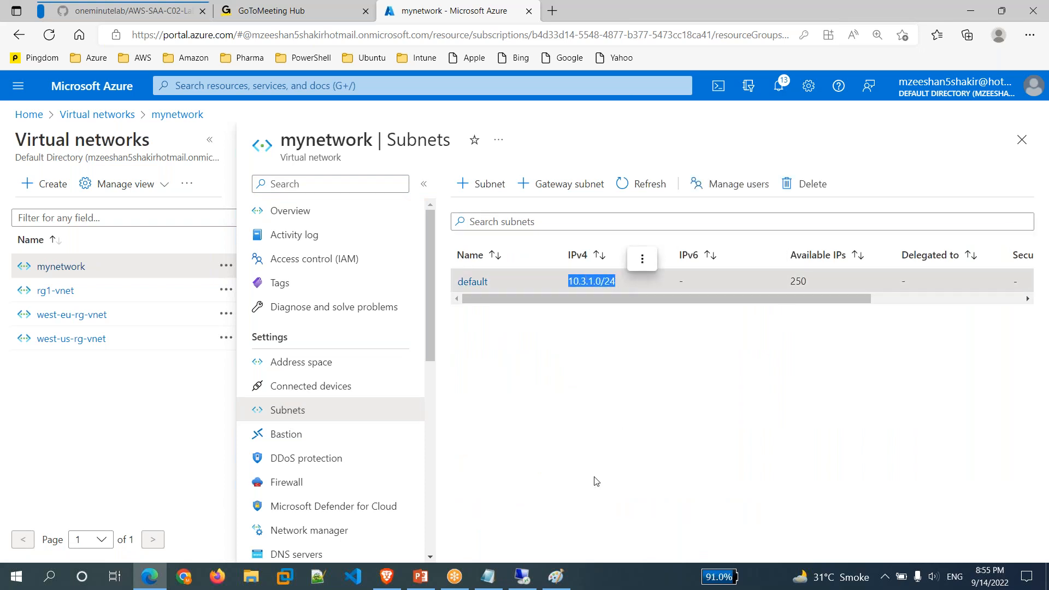
pyautogui.click(556, 576)
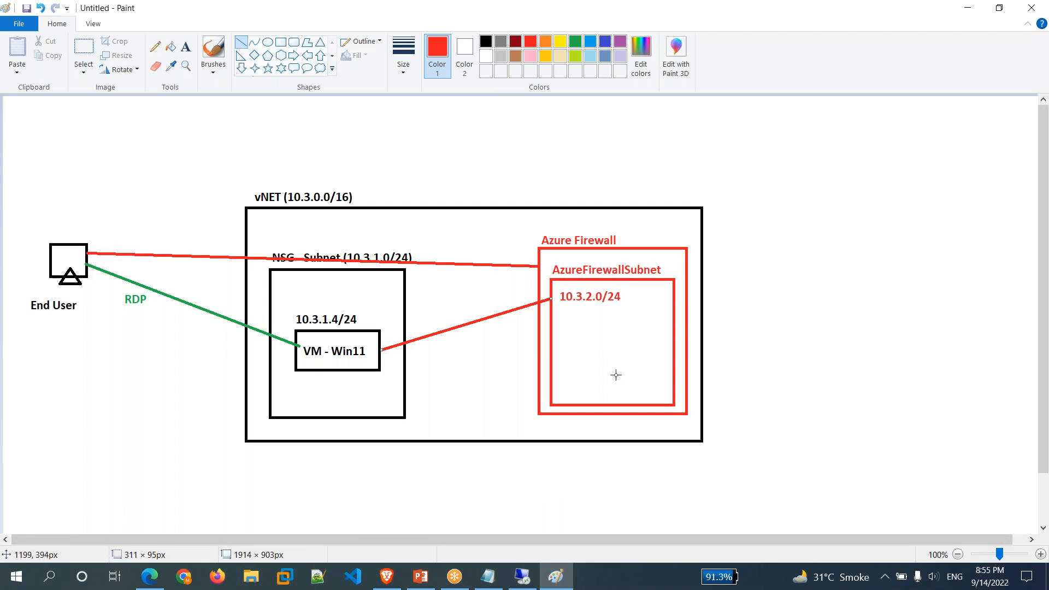
pyautogui.click(553, 583)
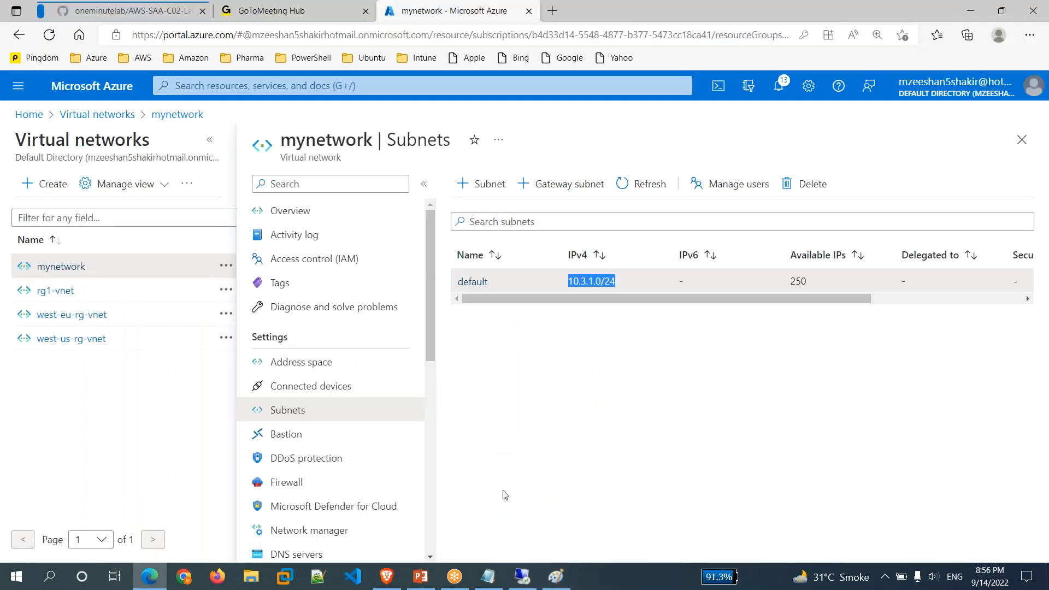
pyautogui.click(541, 394)
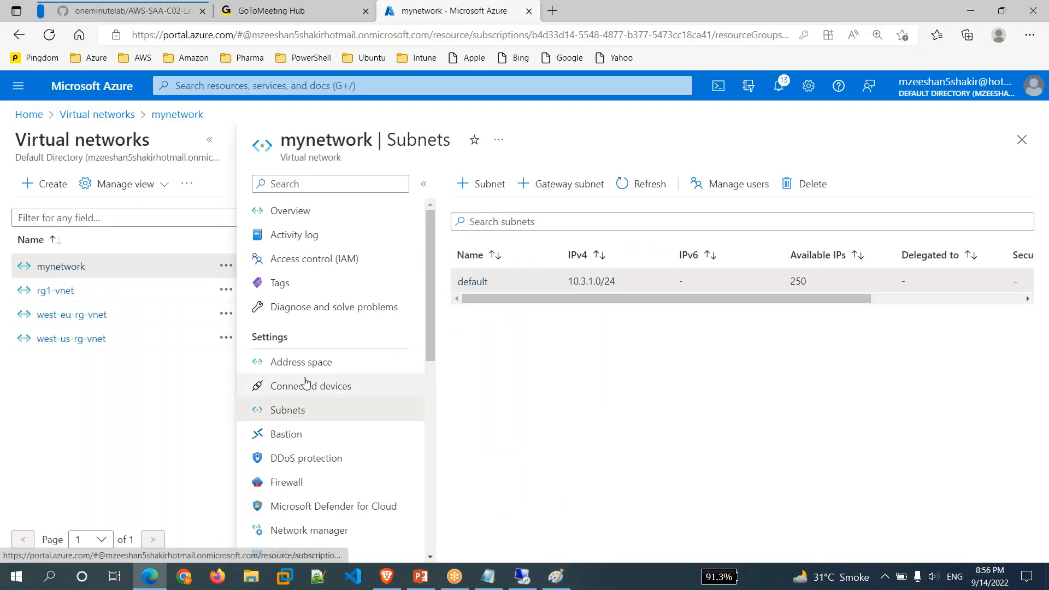
# Add a subnet named AzureFirewallSubnet with address range 10.3.2.0/24 and save it.
pyautogui.click(501, 197)
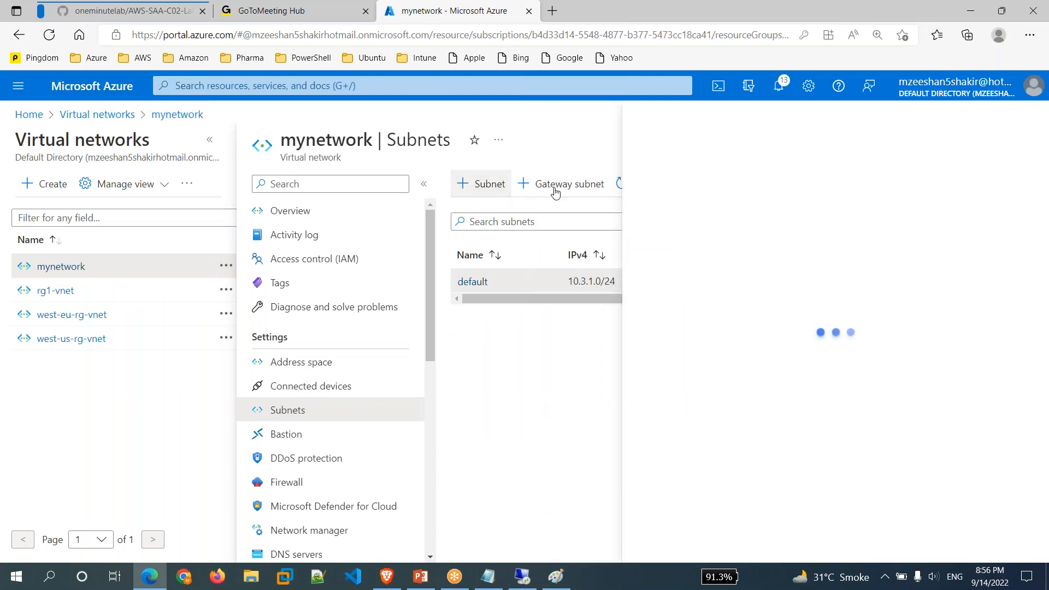
pyautogui.write('AzureFirewallSub')
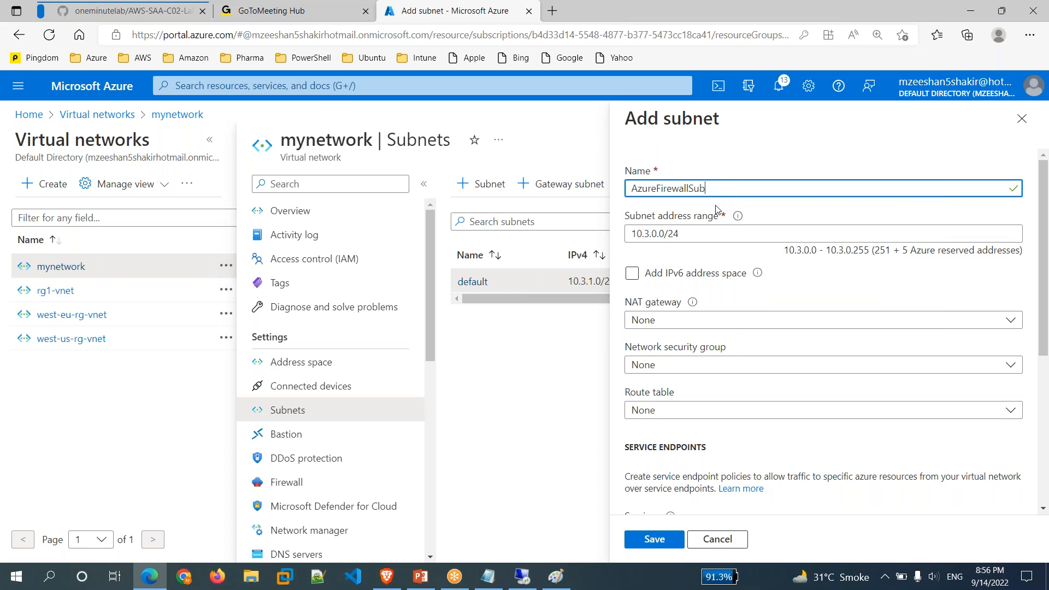
pyautogui.write('net')
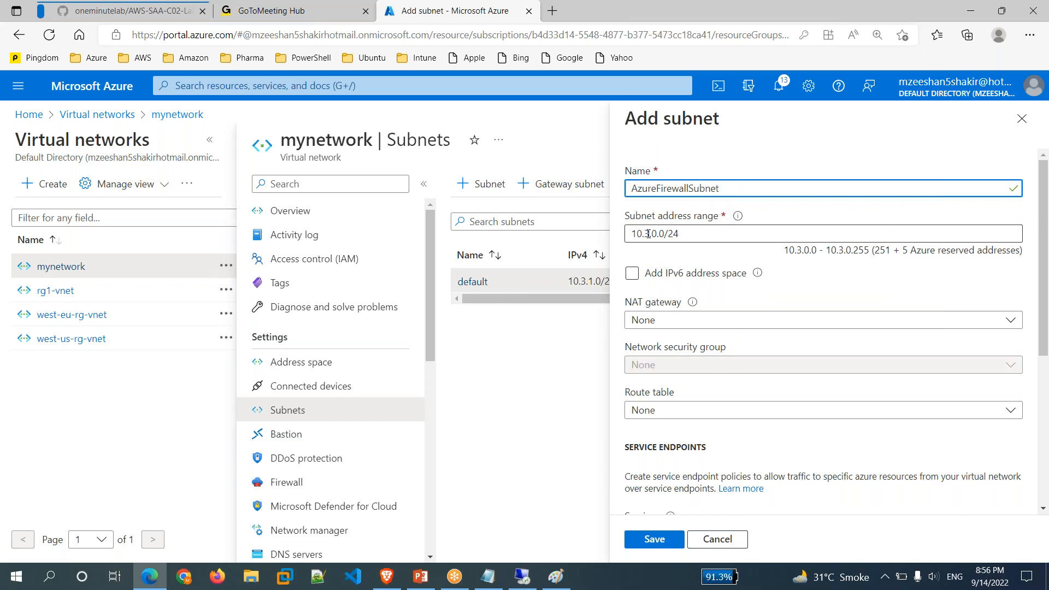
pyautogui.click(656, 234)
pyautogui.press('BackSpace')
pyautogui.write('2')
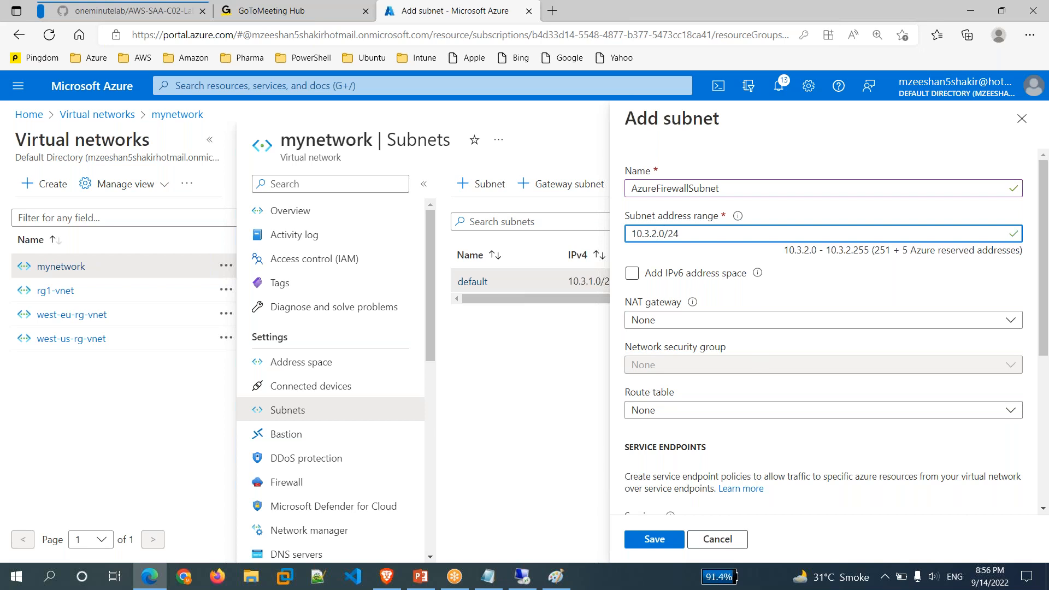
pyautogui.click(640, 544)
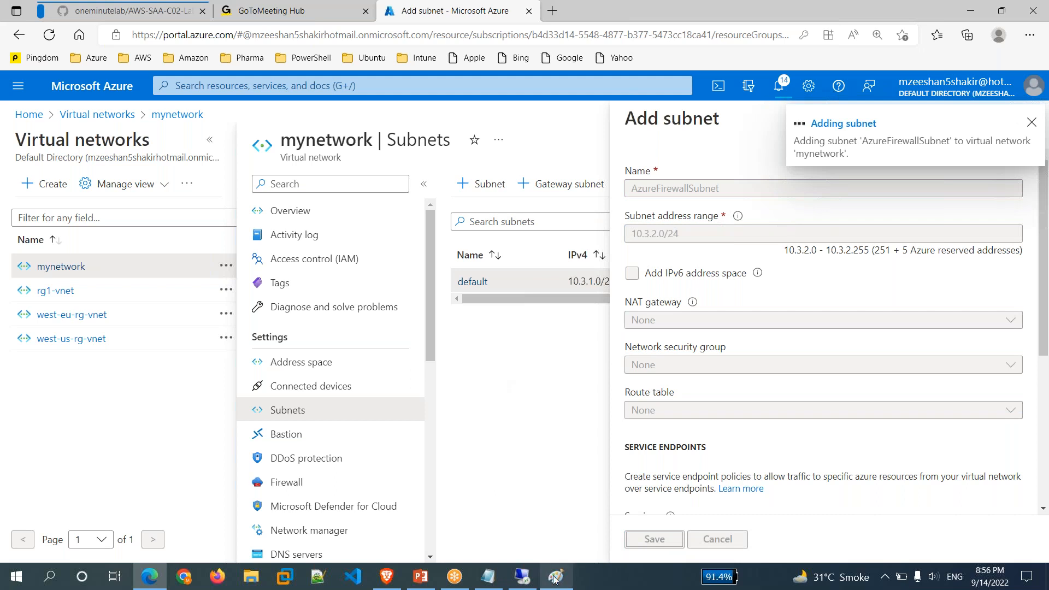
# Check the mynetwork subnet list against the diagram, then return to the Azure Home page.
pyautogui.moveTo(556, 582)
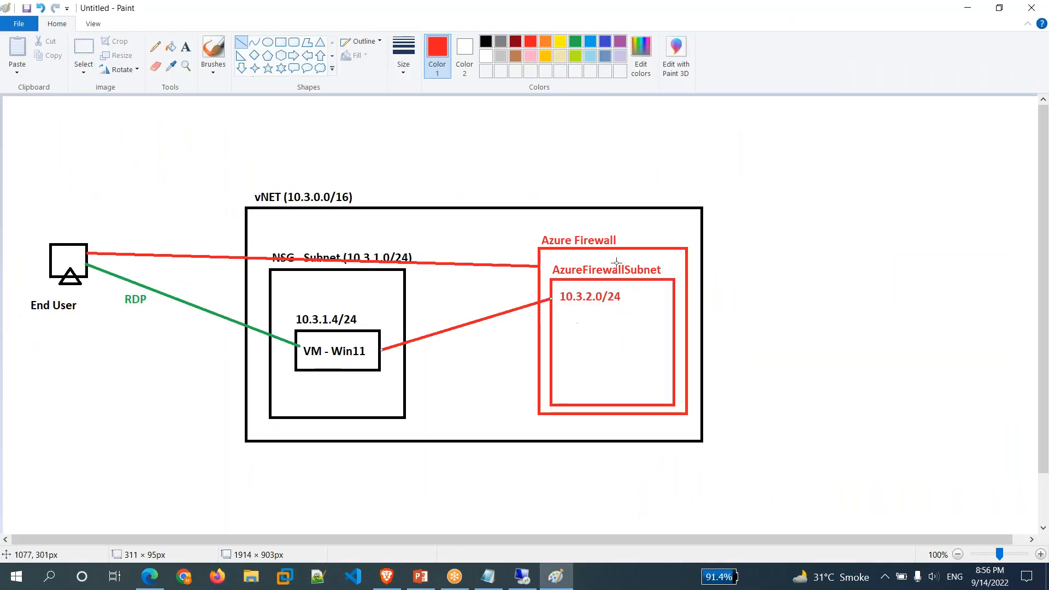
pyautogui.moveTo(560, 582)
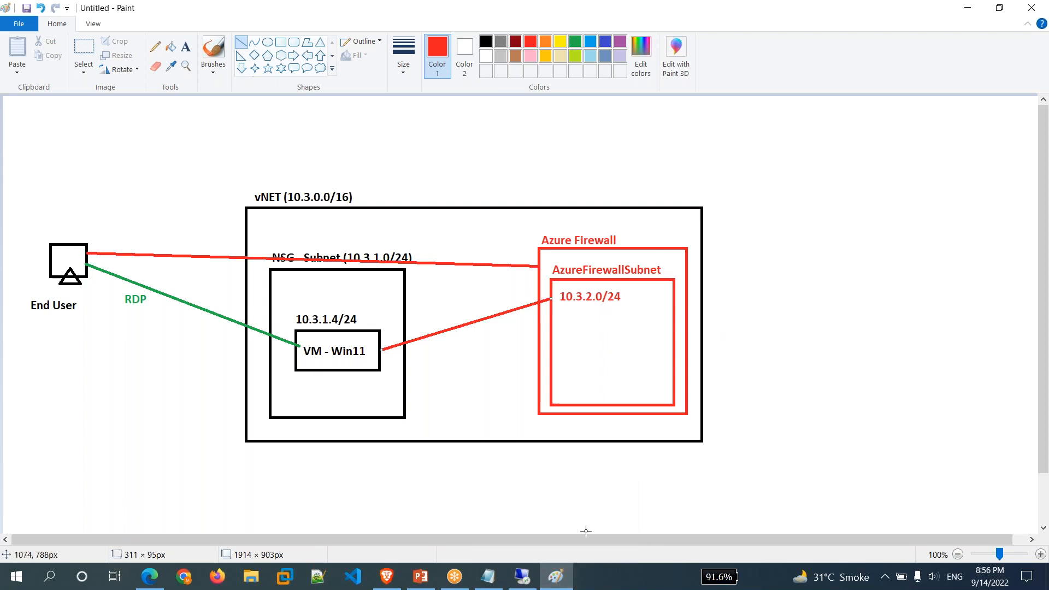
pyautogui.click(557, 582)
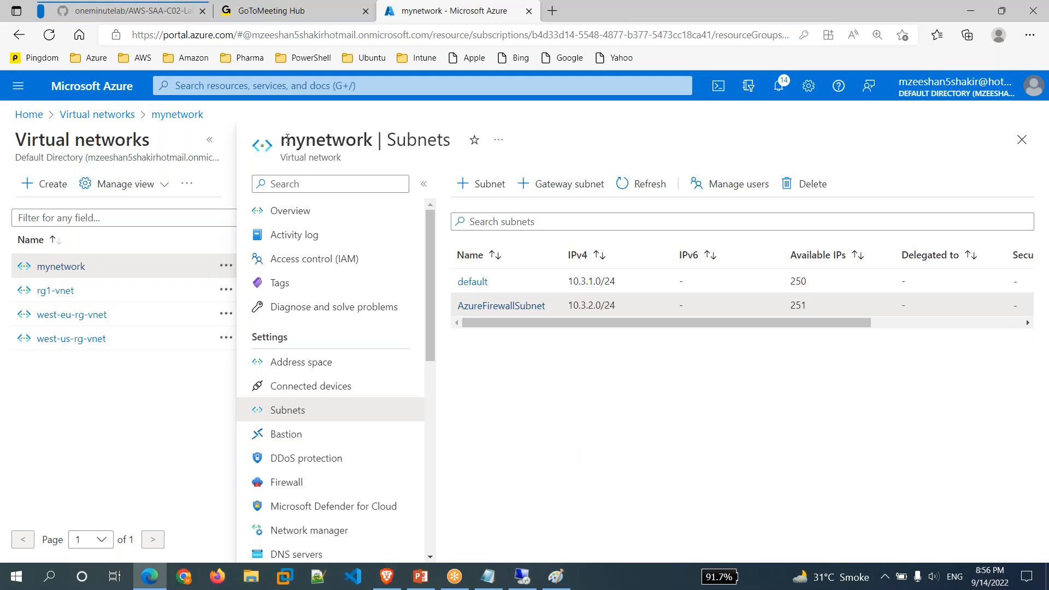
pyautogui.moveTo(284, 139); pyautogui.dragTo(375, 140)
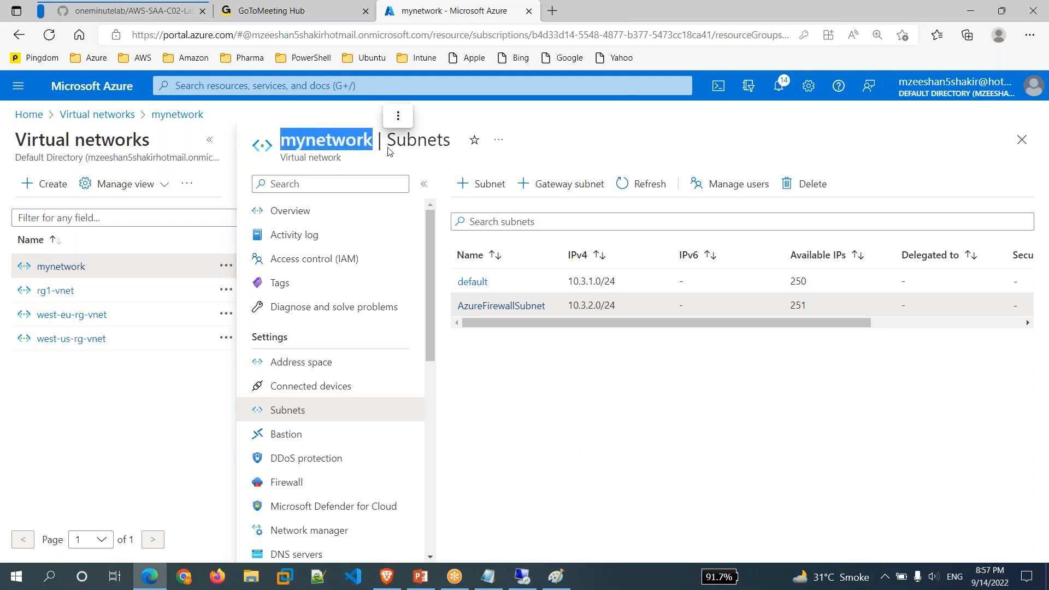
pyautogui.click(545, 385)
pyautogui.doubleClick(545, 385)
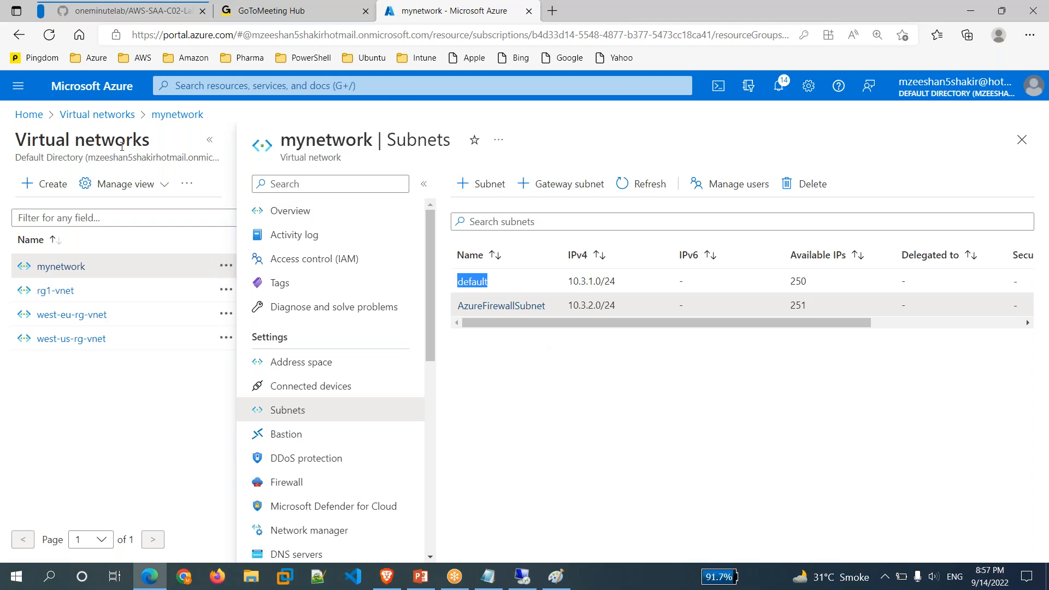
pyautogui.click(29, 115)
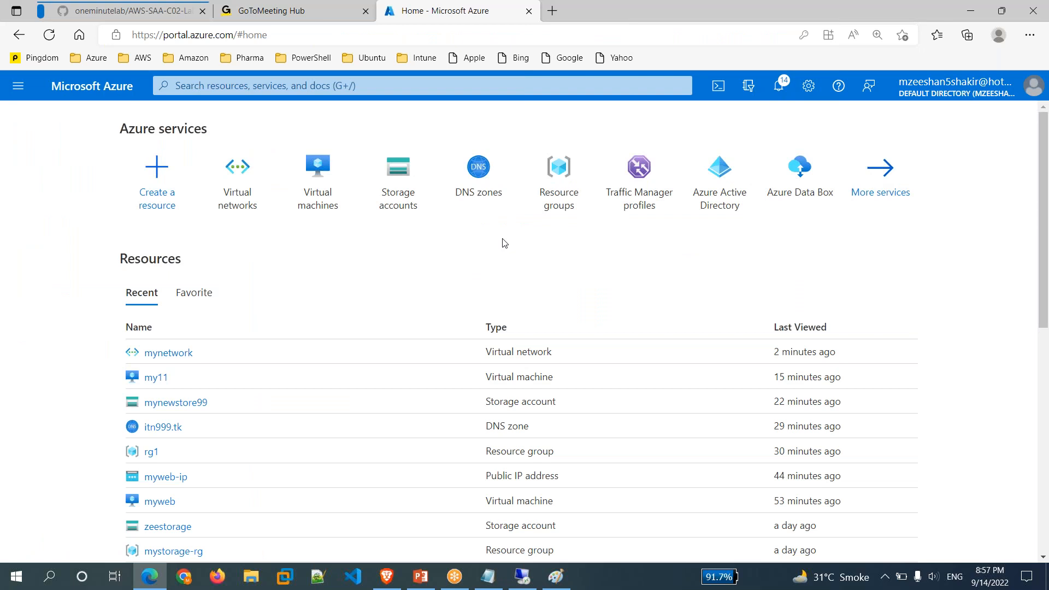
# Start a new firewall in Firewalls with resource group rg1 and region East US 2.
pyautogui.click(371, 87)
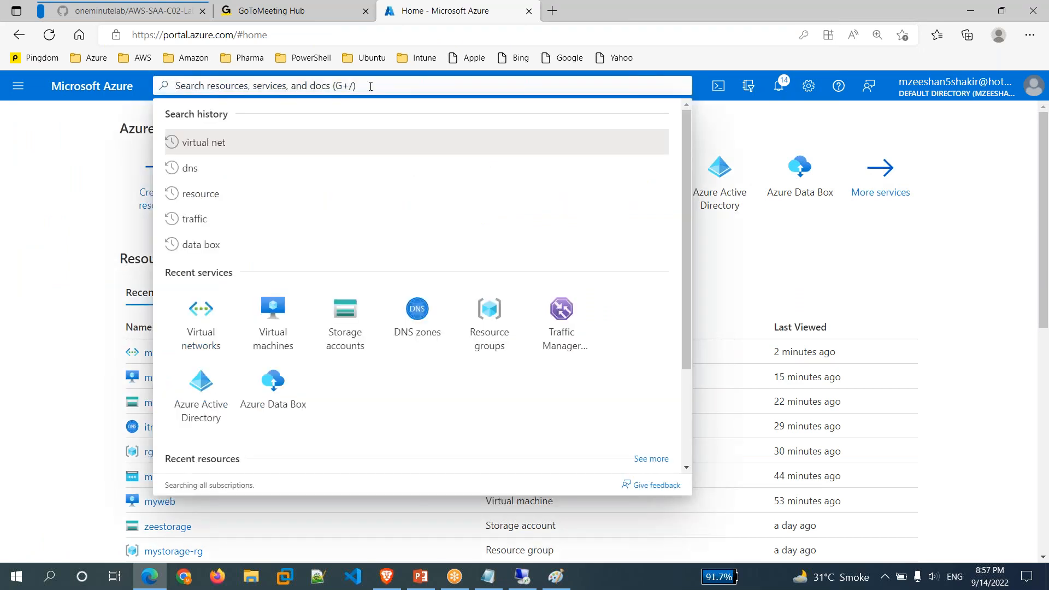
pyautogui.write('f')
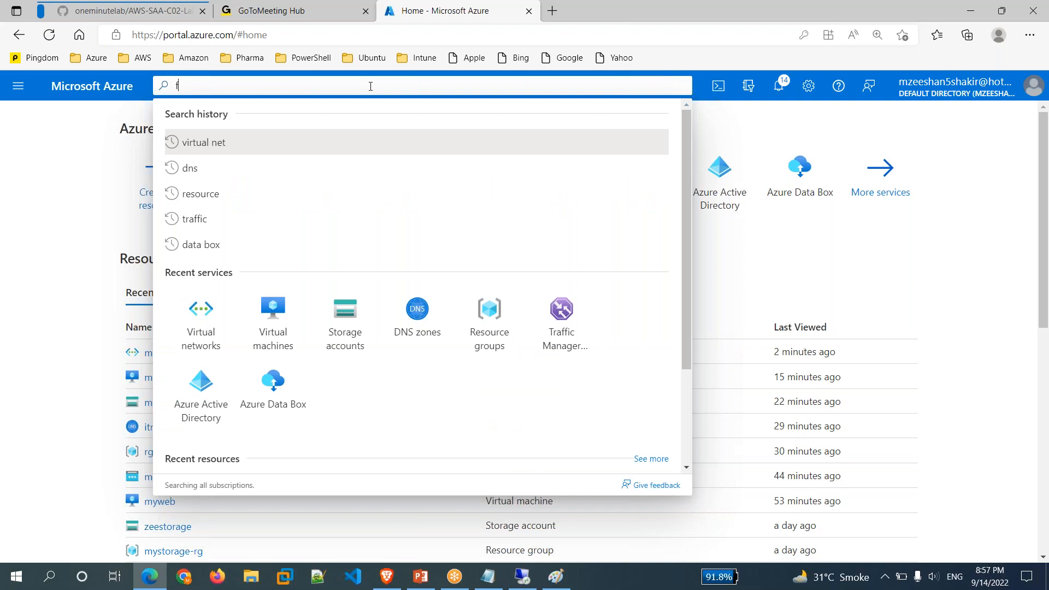
pyautogui.write('irewall')
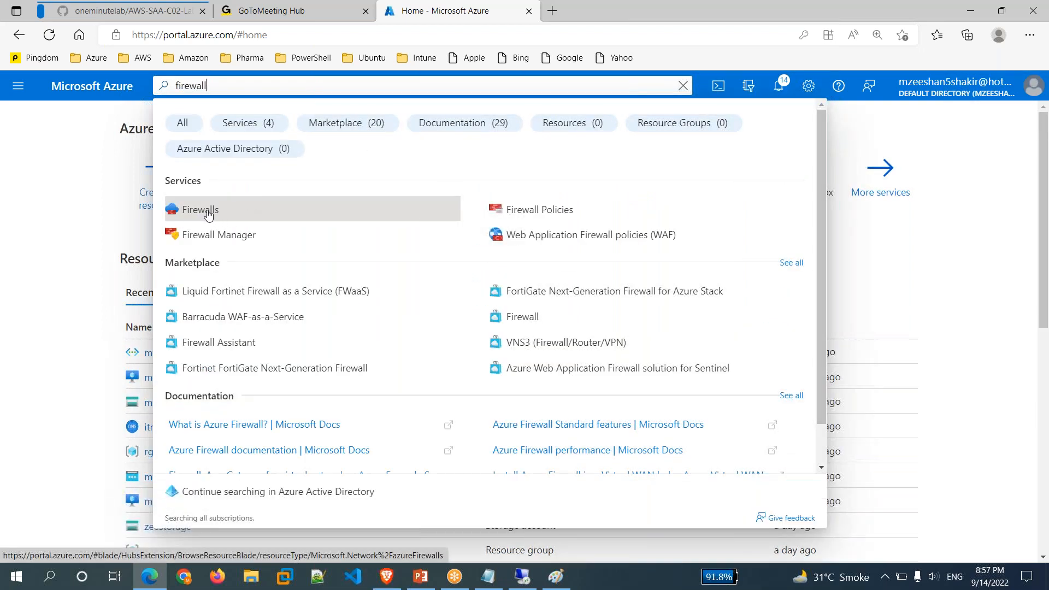
pyautogui.click(208, 214)
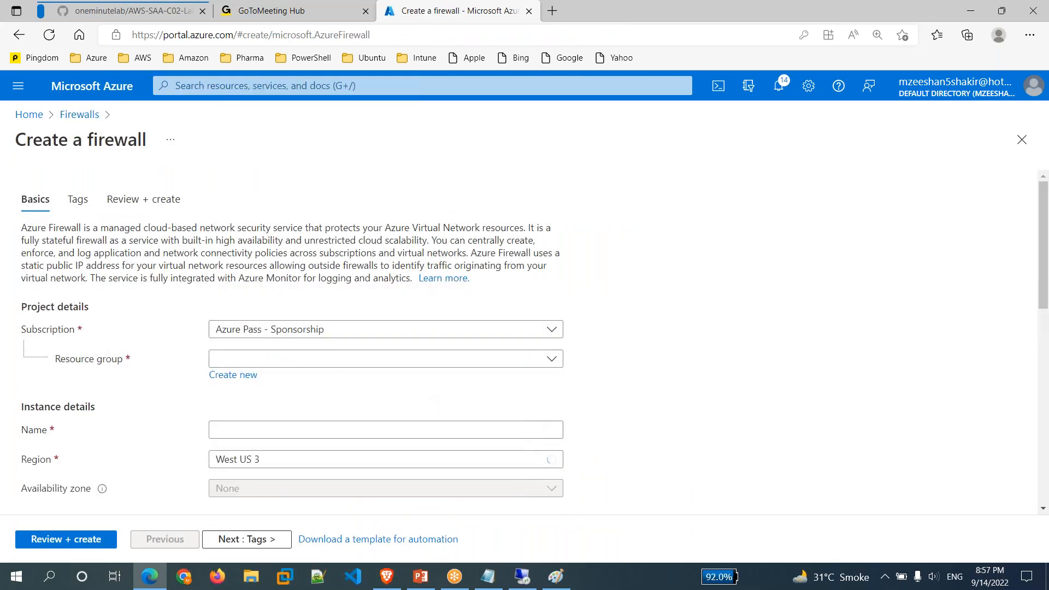
pyautogui.click(328, 360)
pyautogui.click(228, 459)
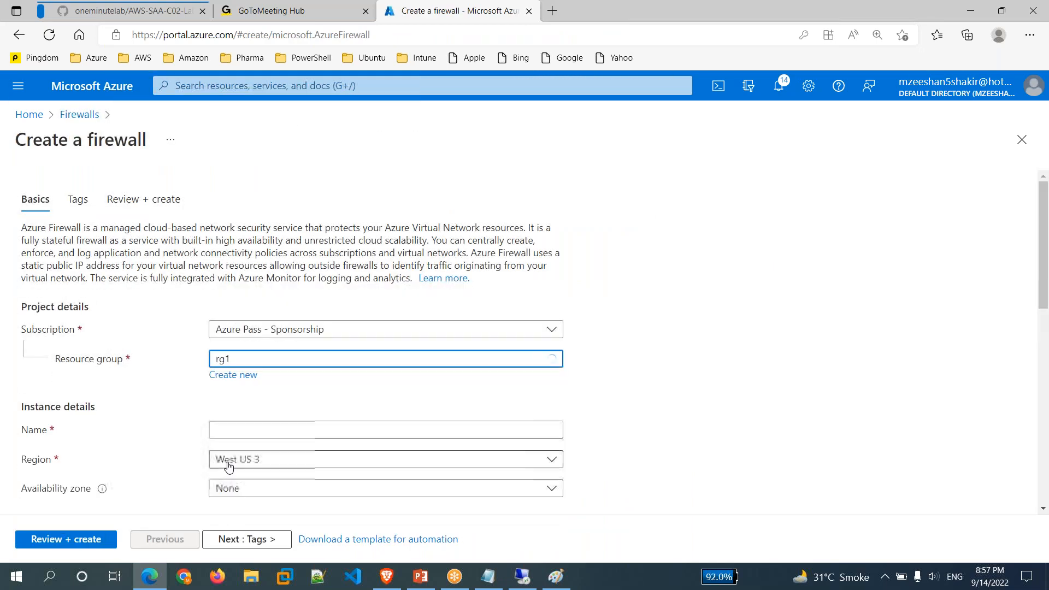
pyautogui.scroll(-2, 665, 457)
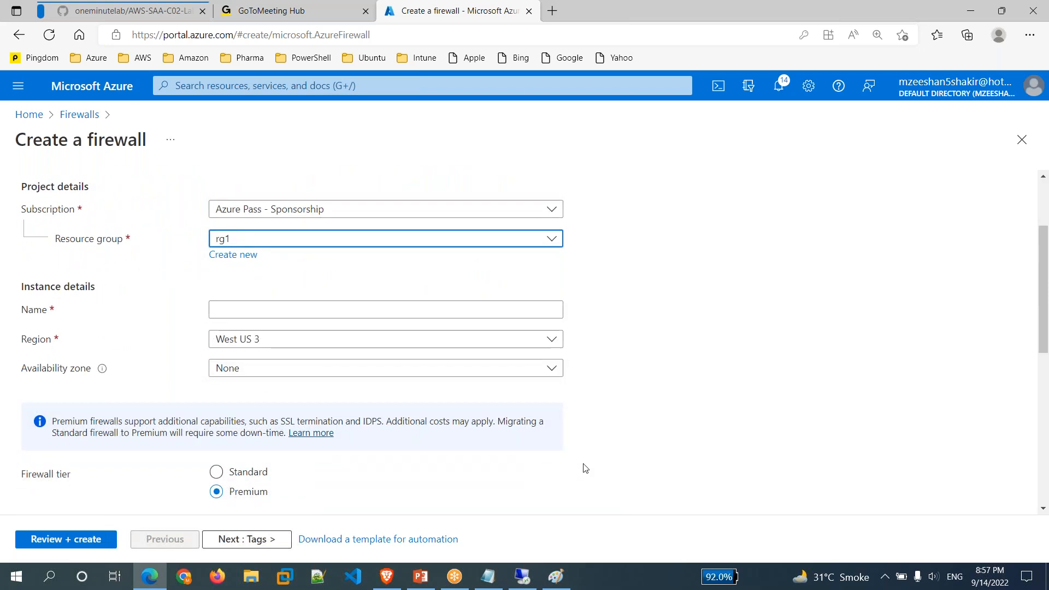
pyautogui.click(476, 344)
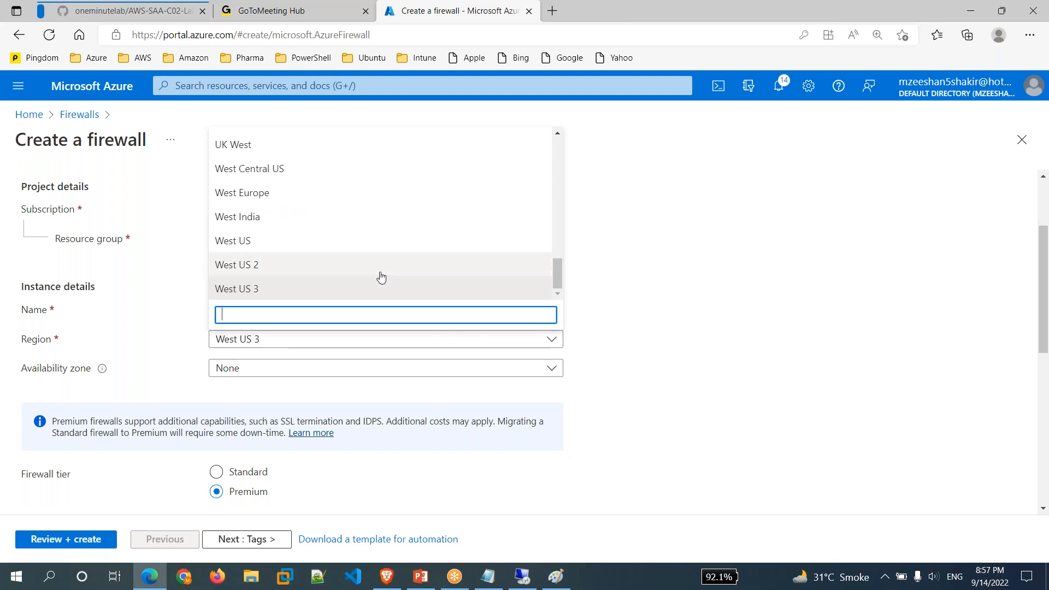
pyautogui.write('east')
pyautogui.click(261, 260)
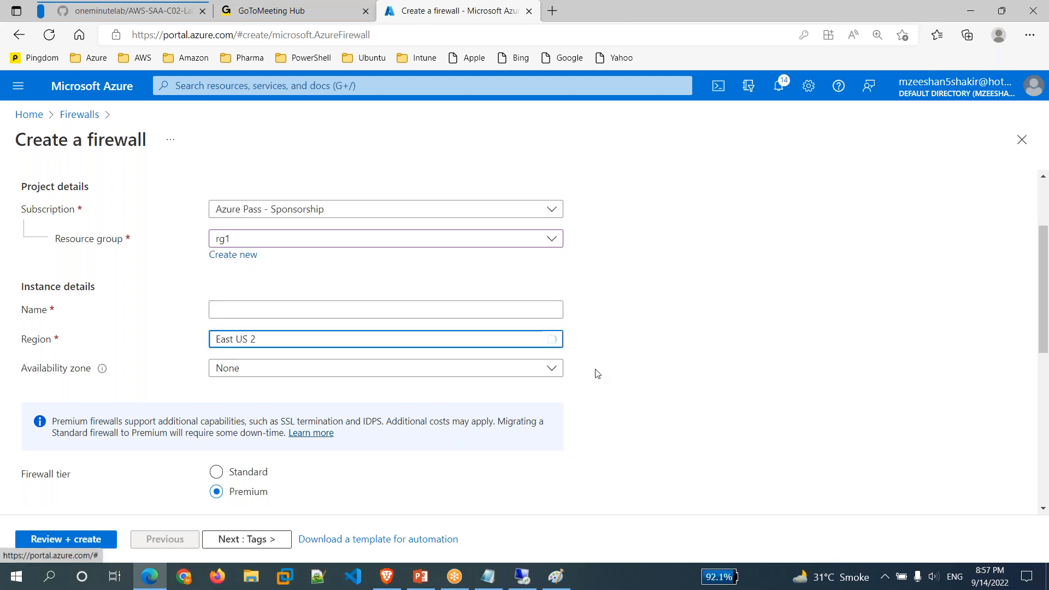
# Name the firewall mytest-fw, choose the Standard tier, and review existing firewall policies.
pyautogui.click(392, 313)
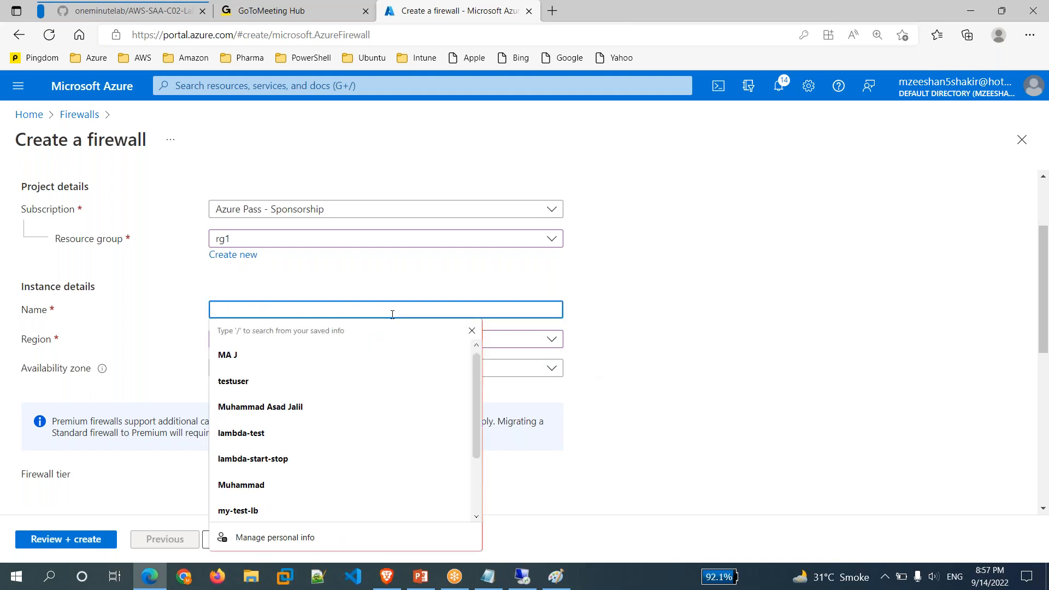
pyautogui.write('myte')
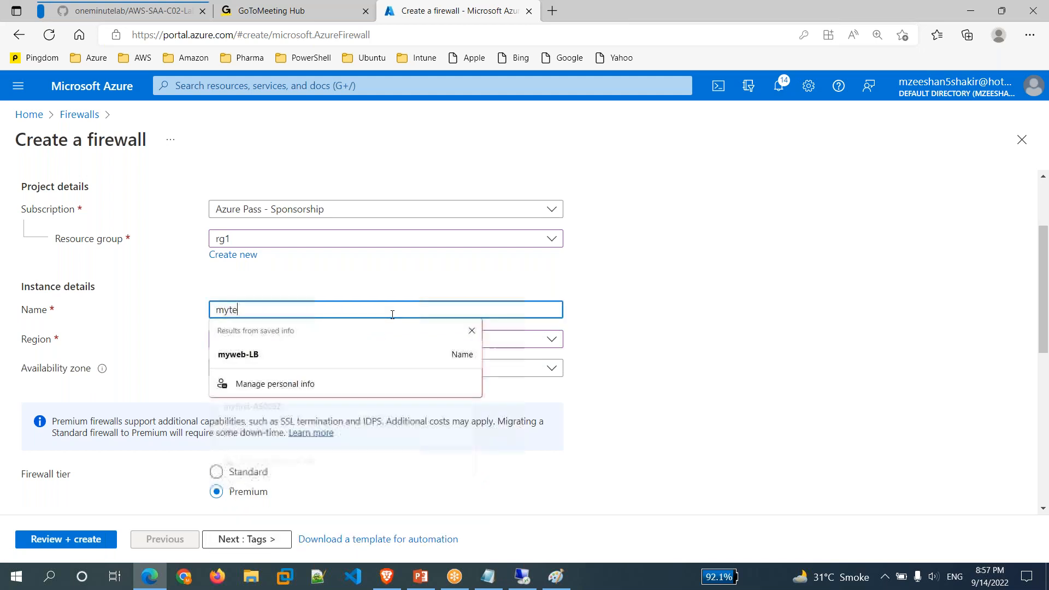
pyautogui.write('st-fw')
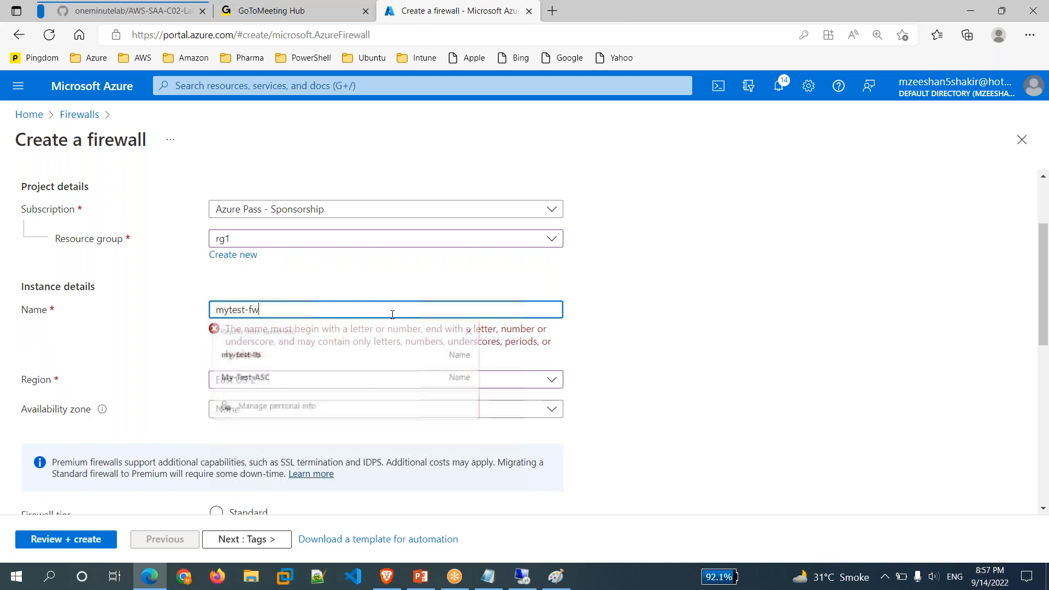
pyautogui.click(667, 421)
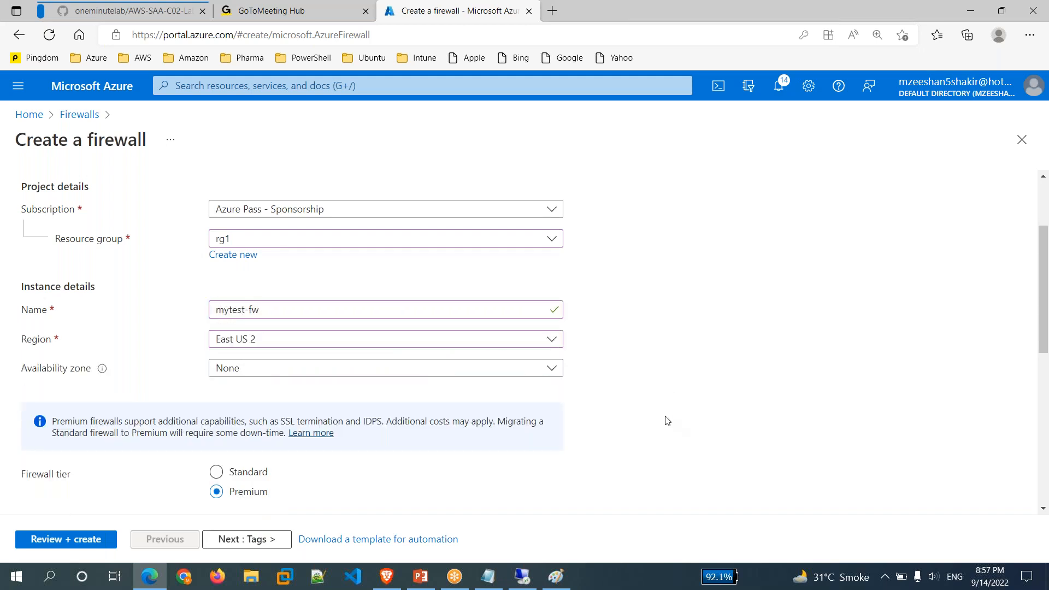
pyautogui.scroll(-3, 666, 421)
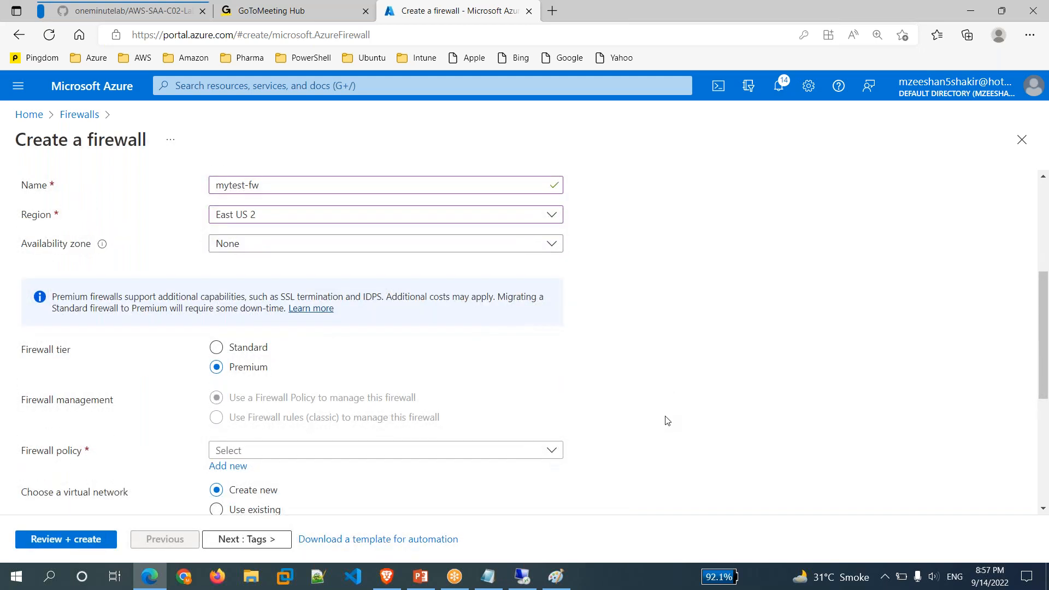
pyautogui.scroll(-1, 671, 365)
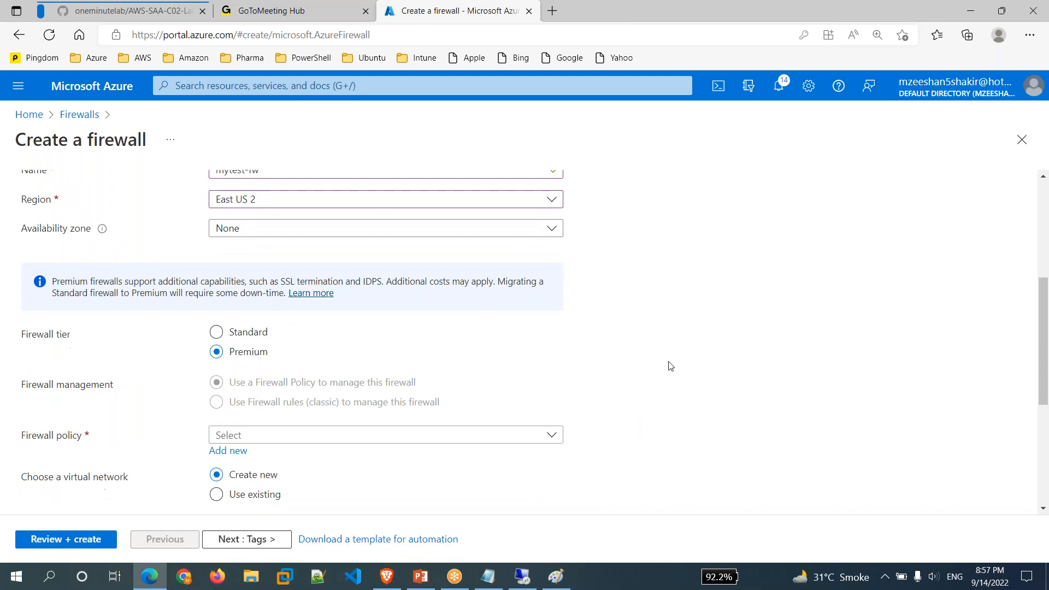
pyautogui.scroll(-1, 672, 366)
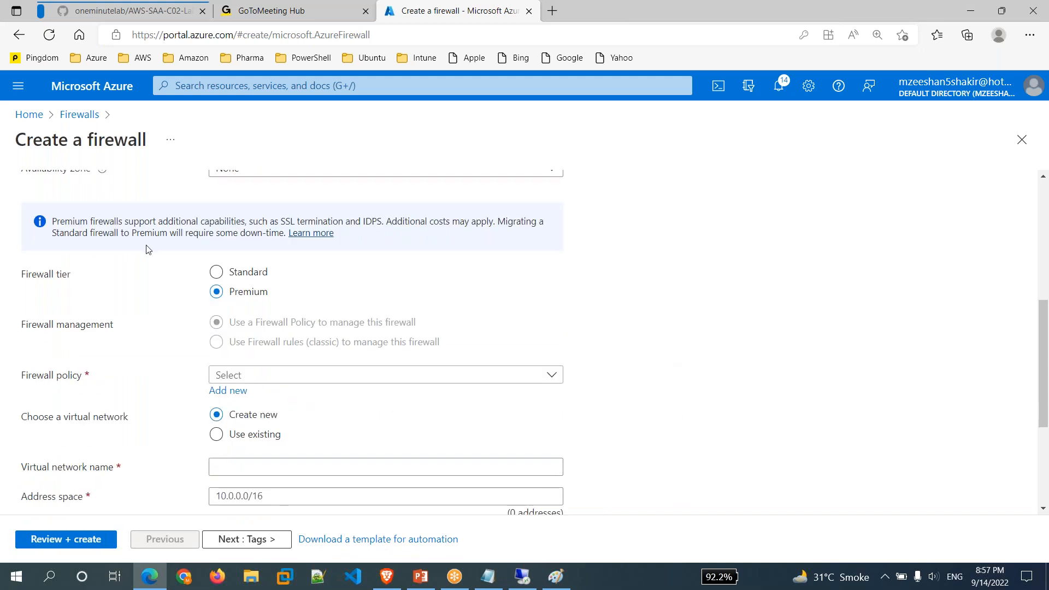
pyautogui.click(217, 273)
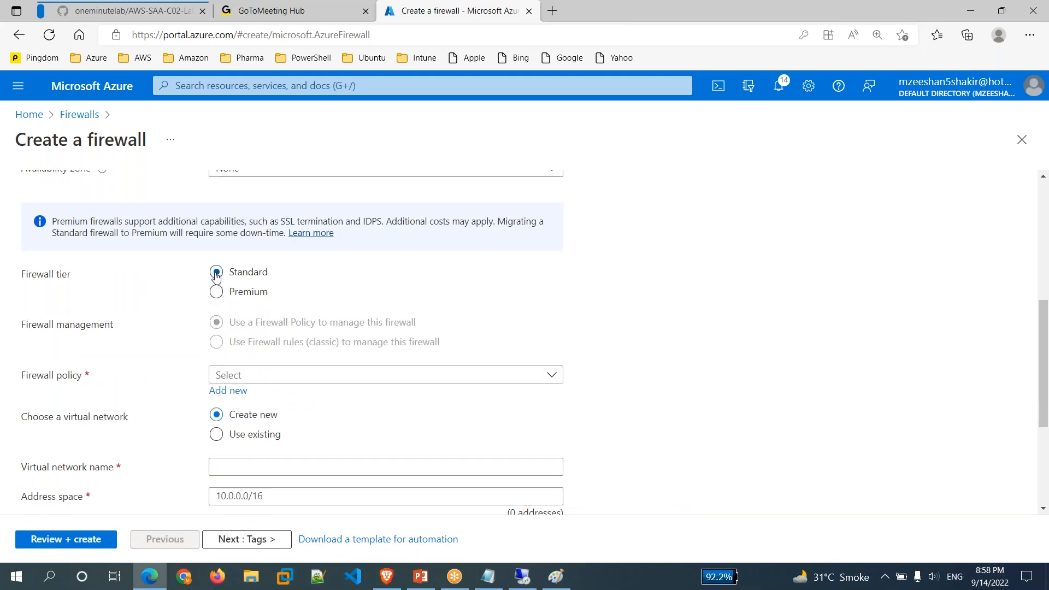
pyautogui.scroll(-1, 651, 356)
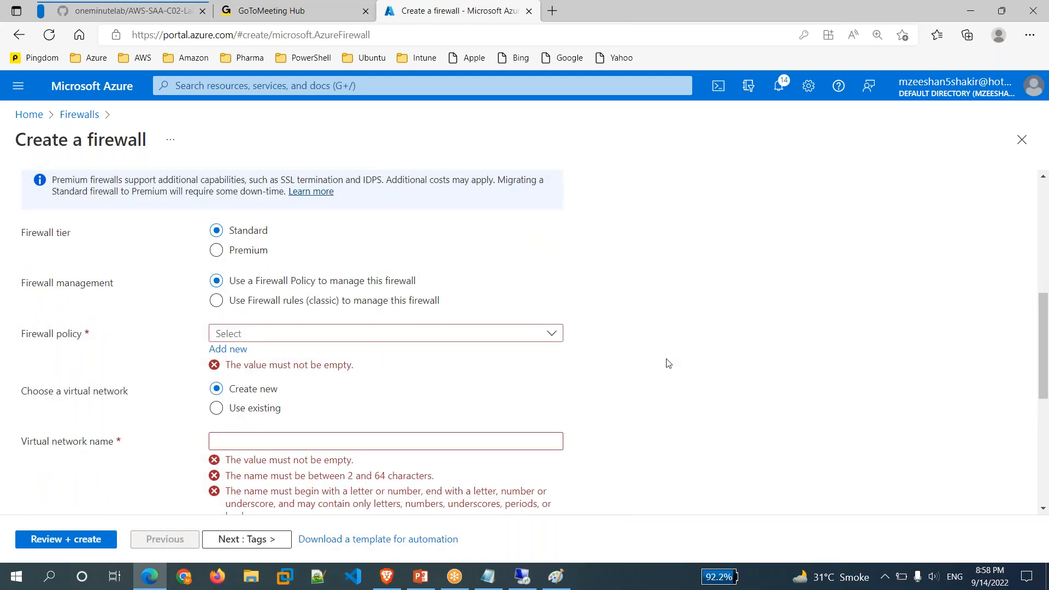
pyautogui.scroll(-1, 668, 363)
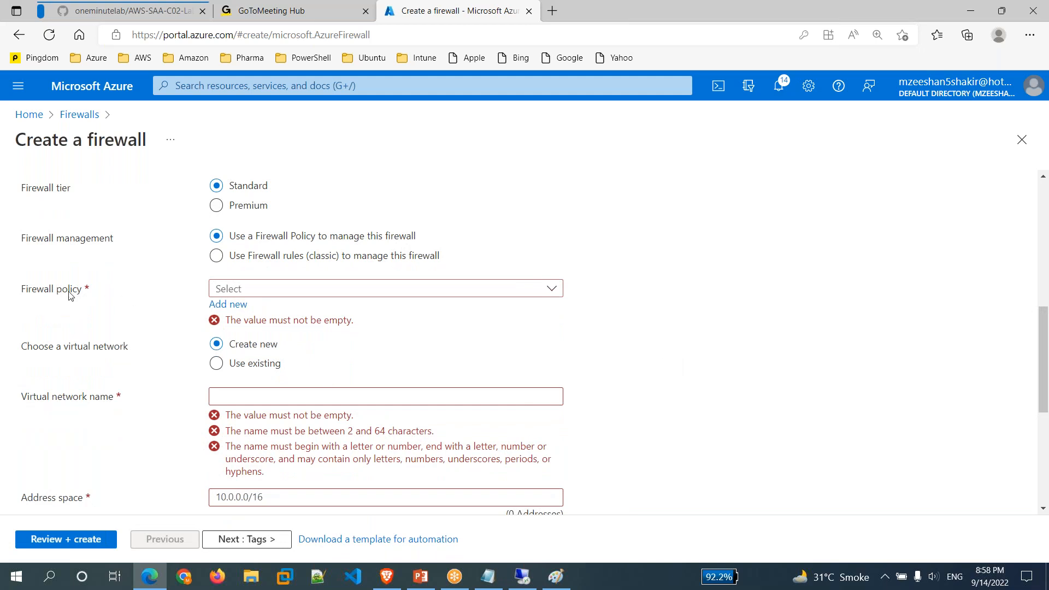
pyautogui.click(401, 296)
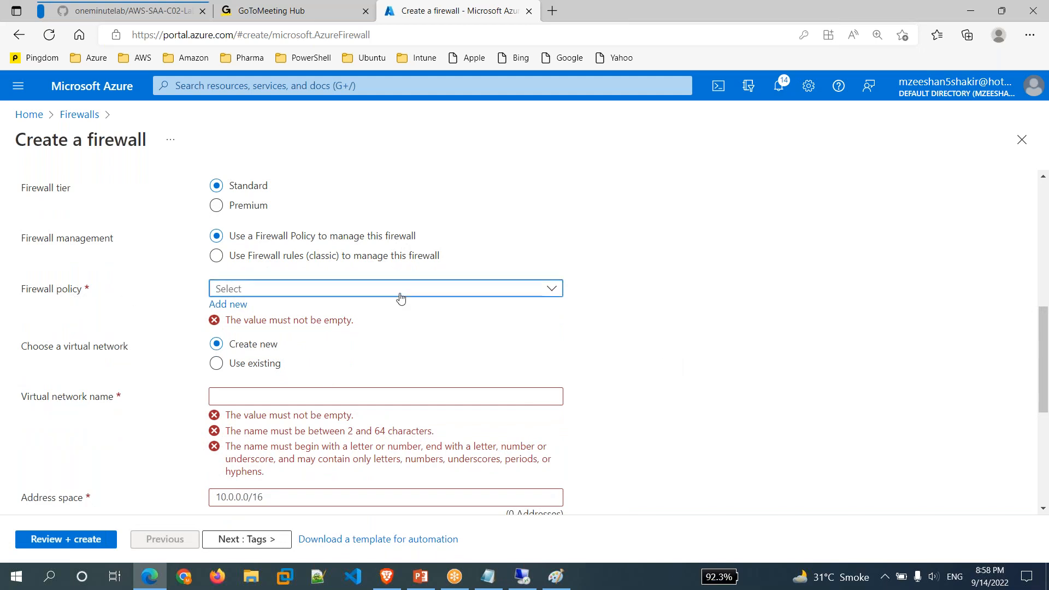
pyautogui.click(647, 371)
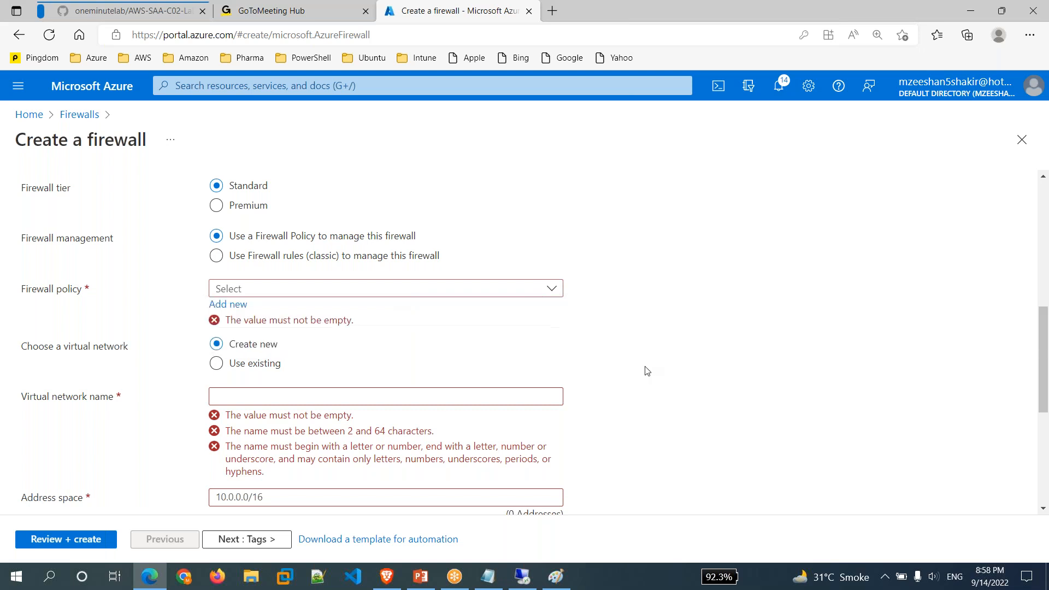
# Create firewall policy my-fw-policy in East US 2 and assign it to the new firewall.
pyautogui.click(232, 304)
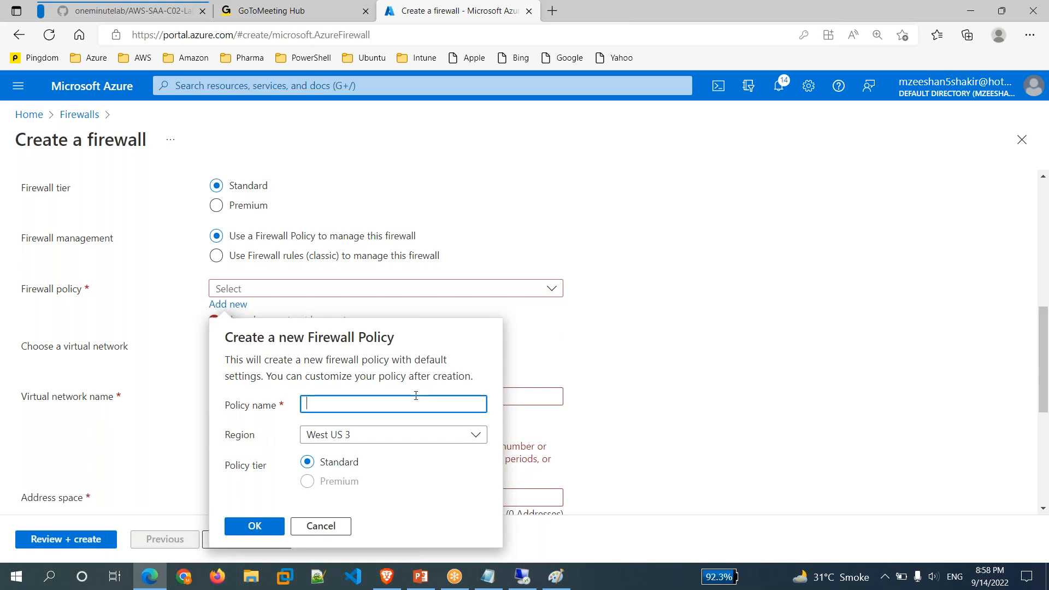
pyautogui.write('my-')
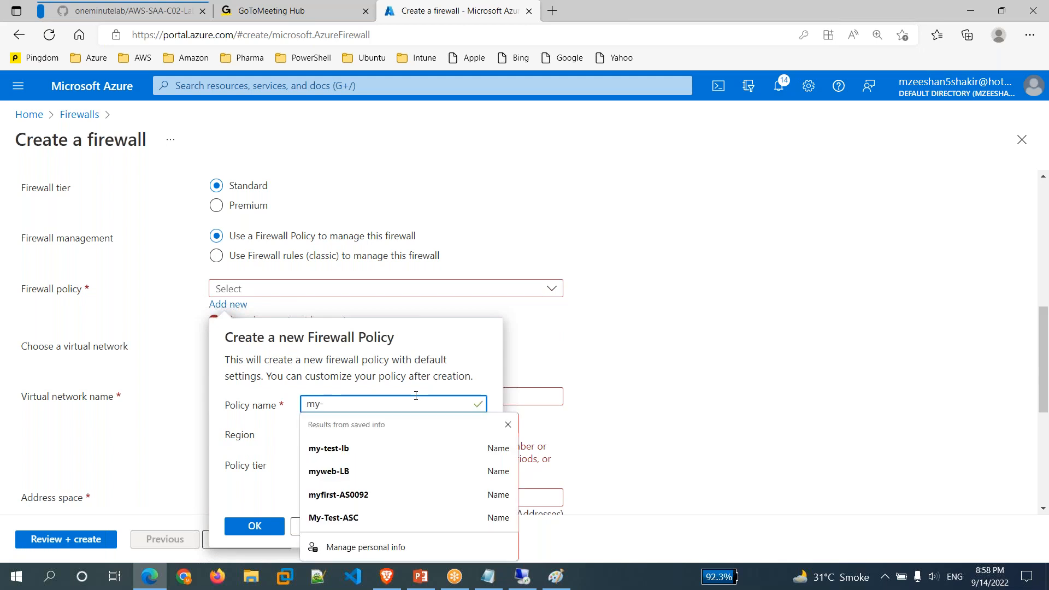
pyautogui.write('fw-policy')
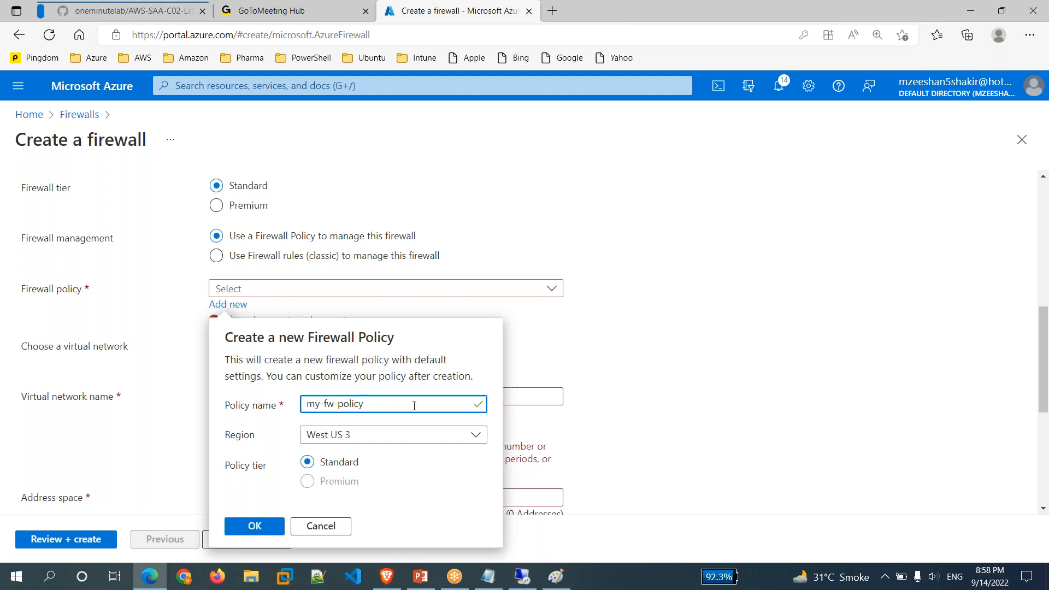
pyautogui.click(403, 438)
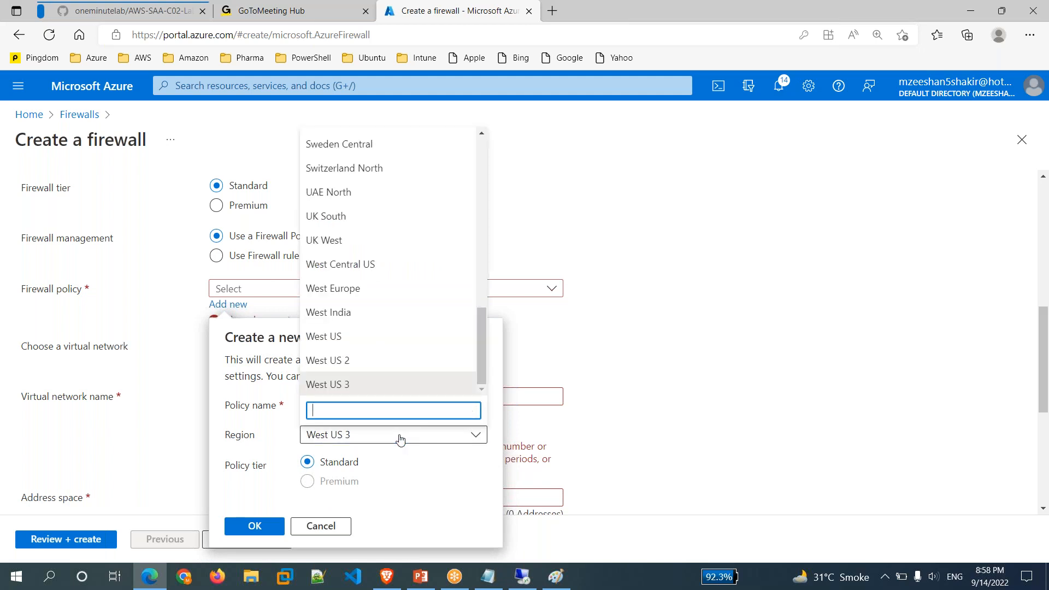
pyautogui.write('east')
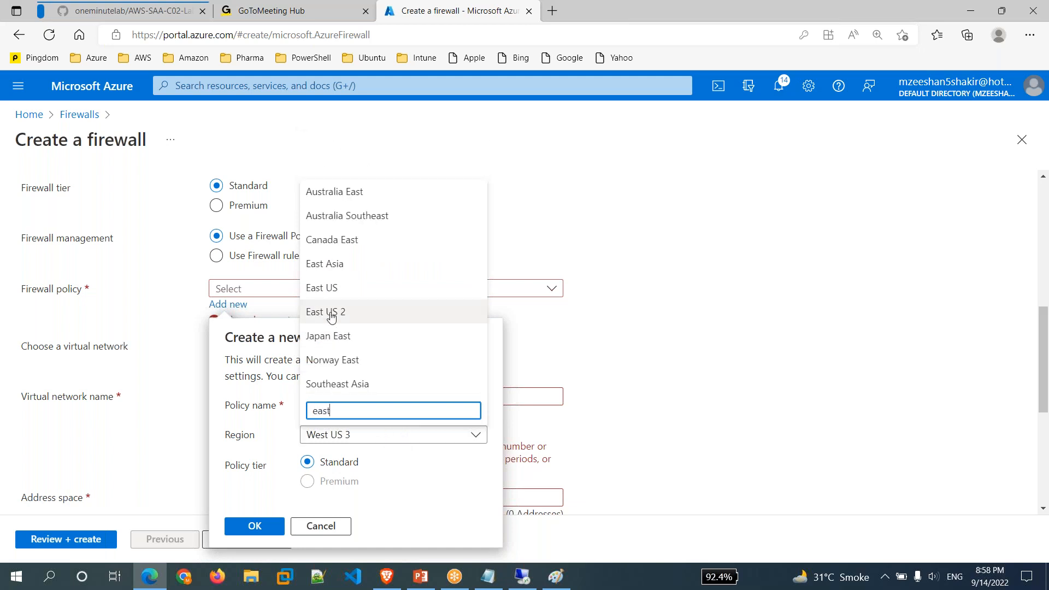
pyautogui.click(331, 312)
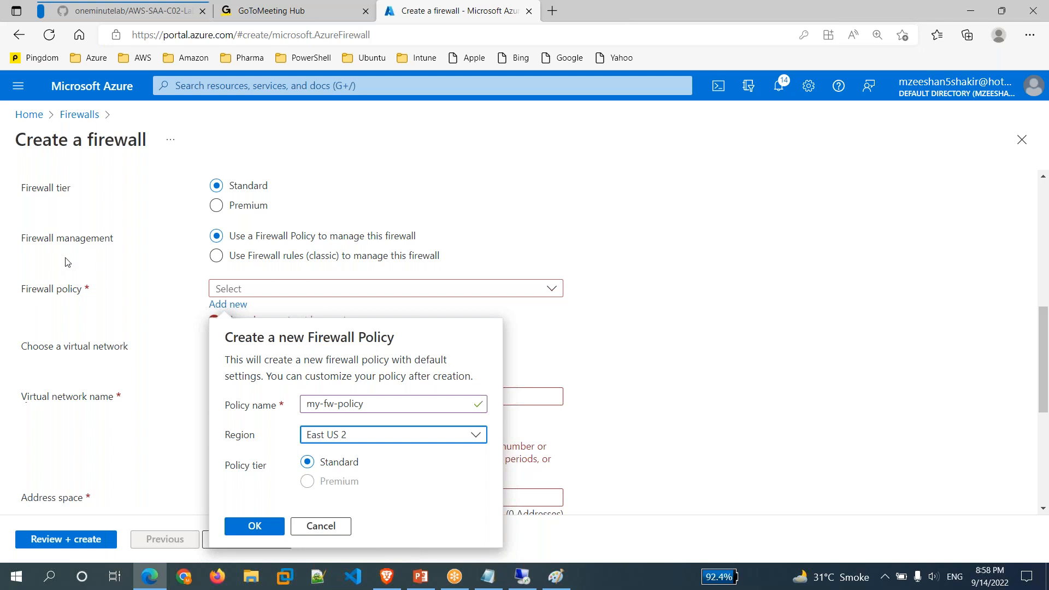
pyautogui.click(253, 524)
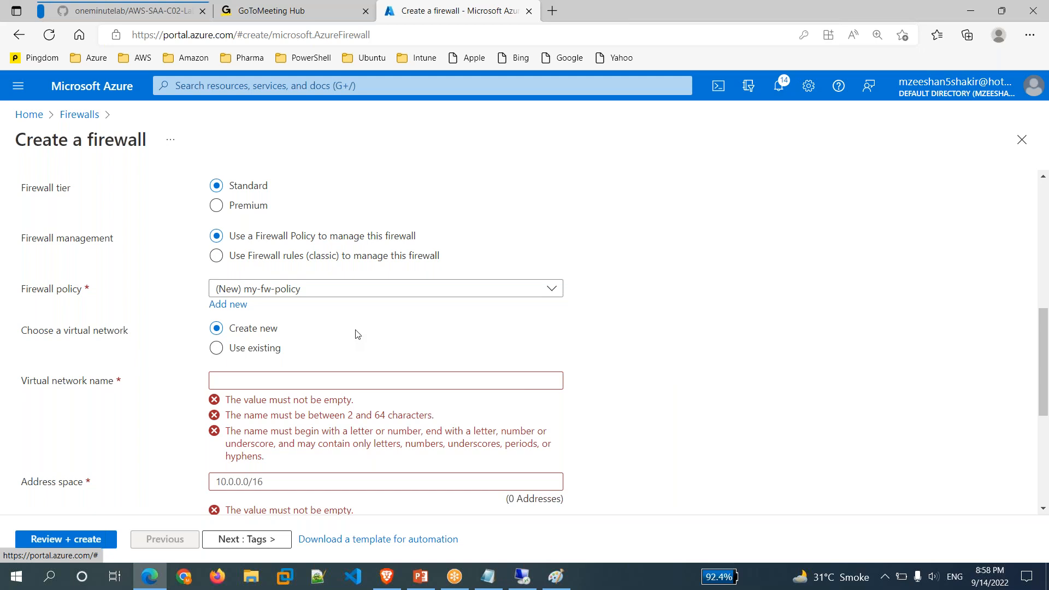
# Switch the firewall to an existing virtual network; the network list is empty.
pyautogui.click(215, 350)
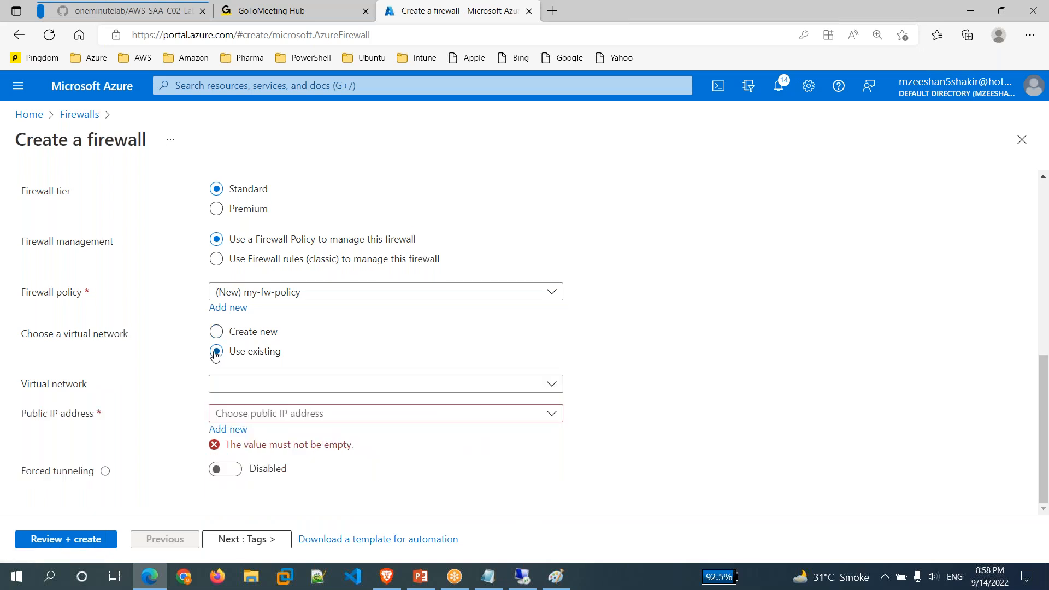
pyautogui.click(477, 390)
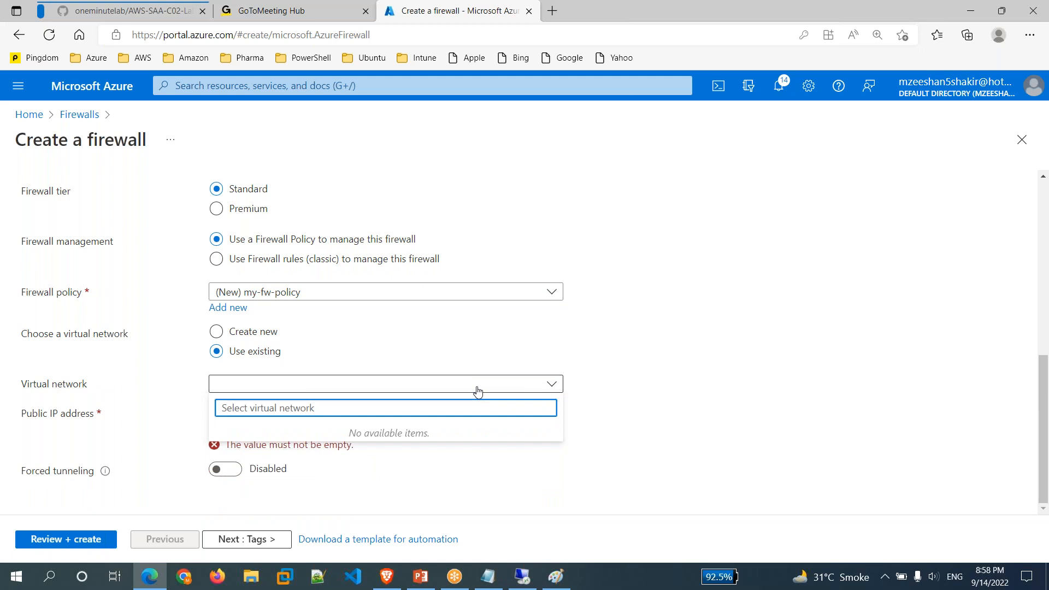
pyautogui.click(653, 445)
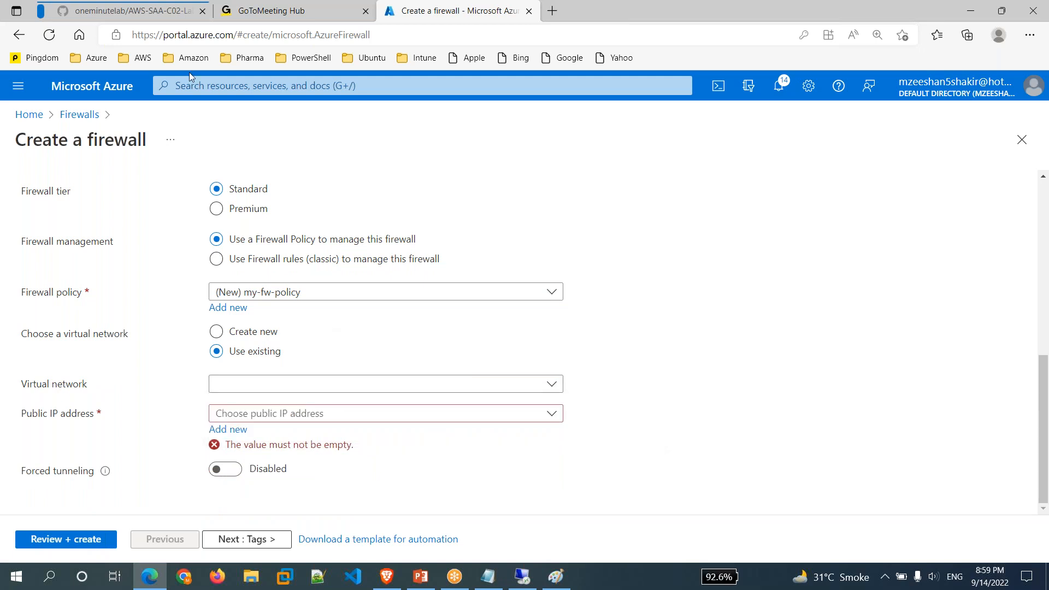
# Open mynetwork's details in a second portal tab, then go back to the firewall form.
pyautogui.middleClick(99, 93)
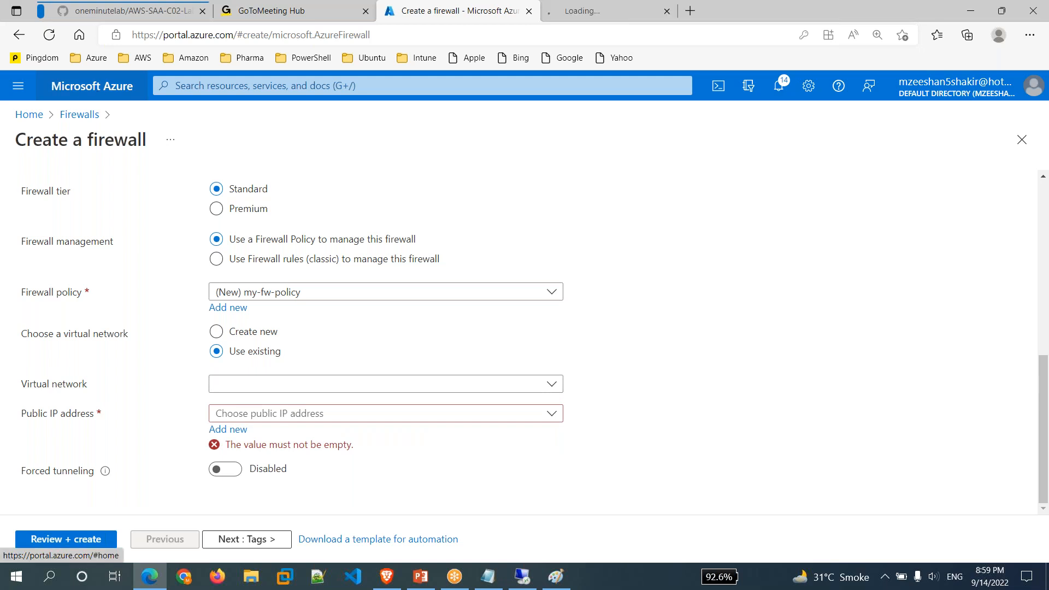
pyautogui.click(650, 6)
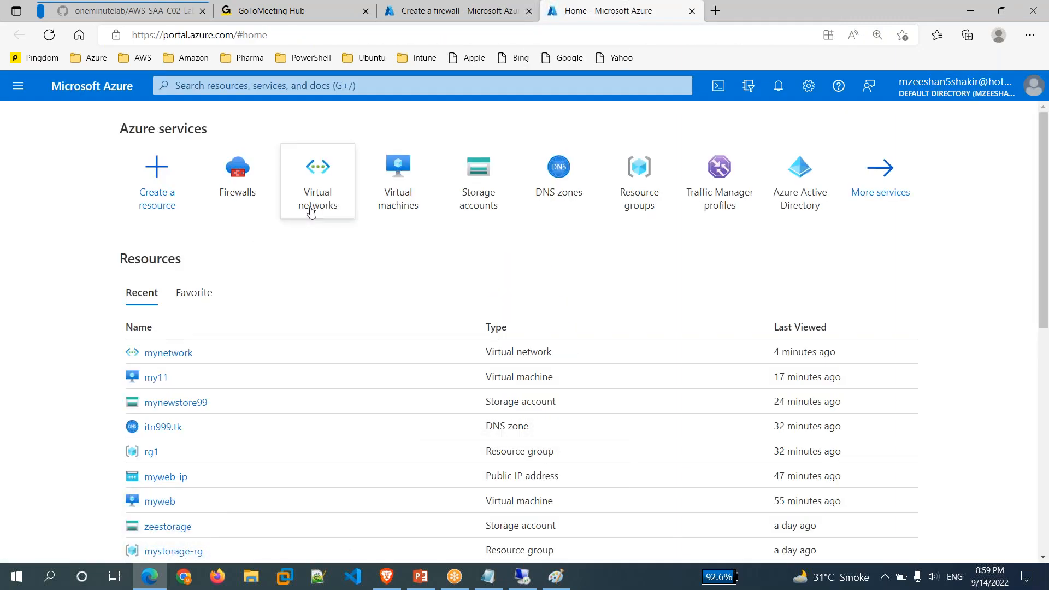
pyautogui.click(311, 211)
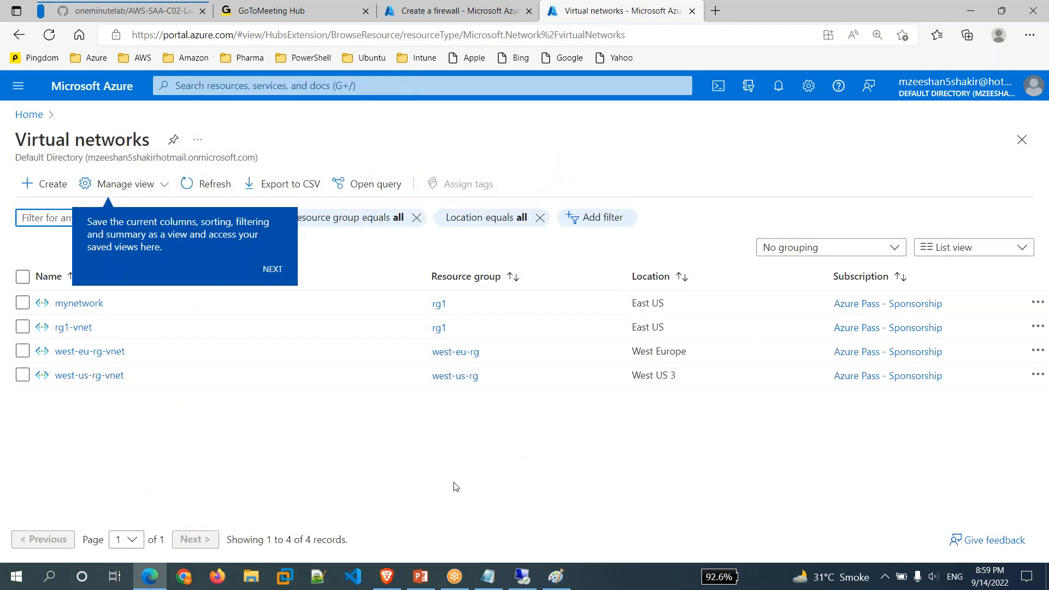
pyautogui.click(80, 304)
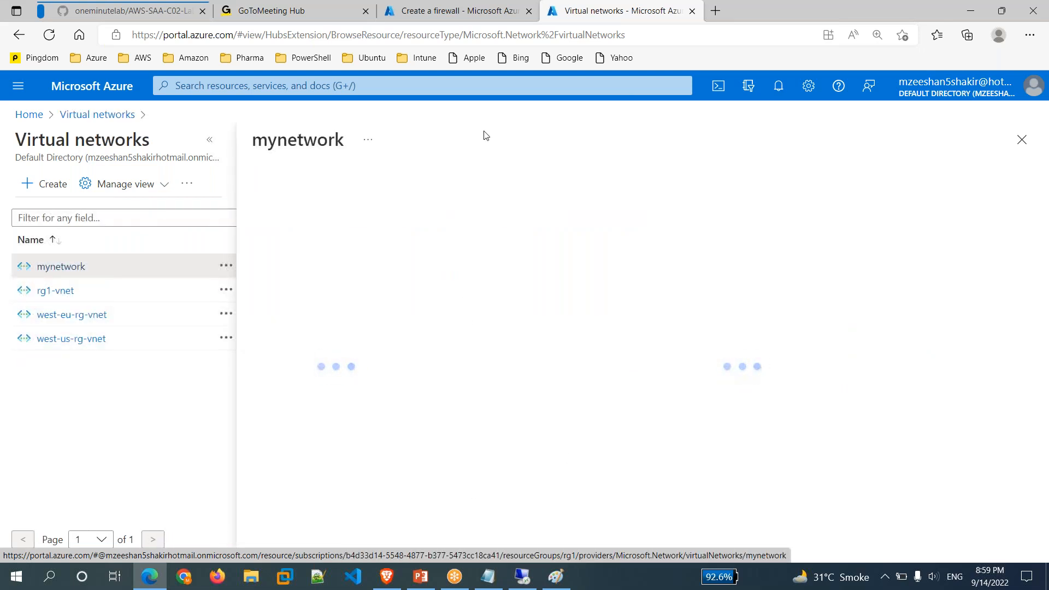
pyautogui.click(495, 21)
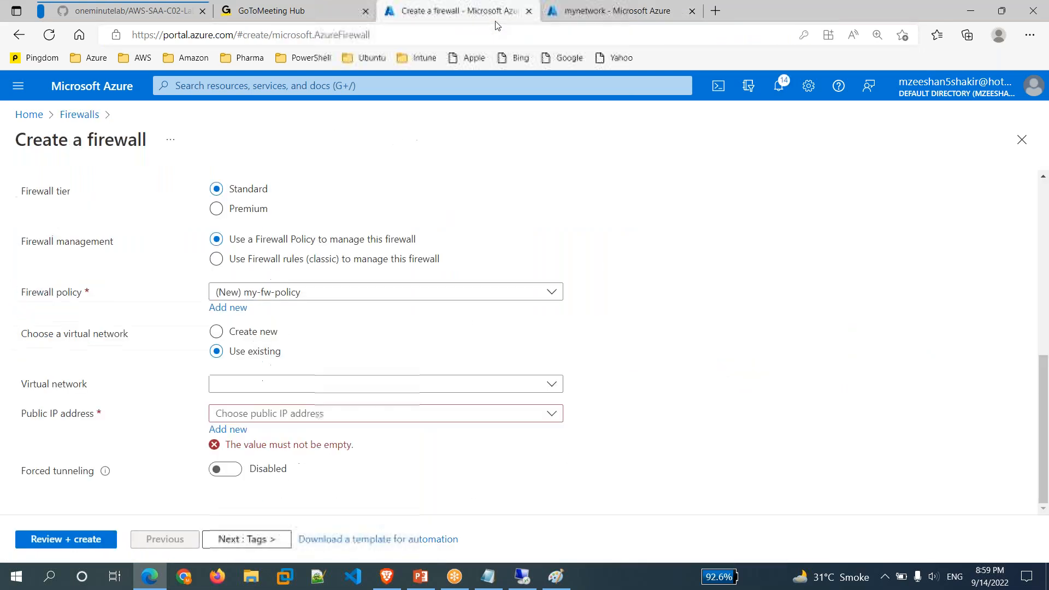
# Set the firewall region to East US, keep policy my-fw-policy, and pick virtual network mynetwork (rg1).
pyautogui.scroll(3, 338, 295)
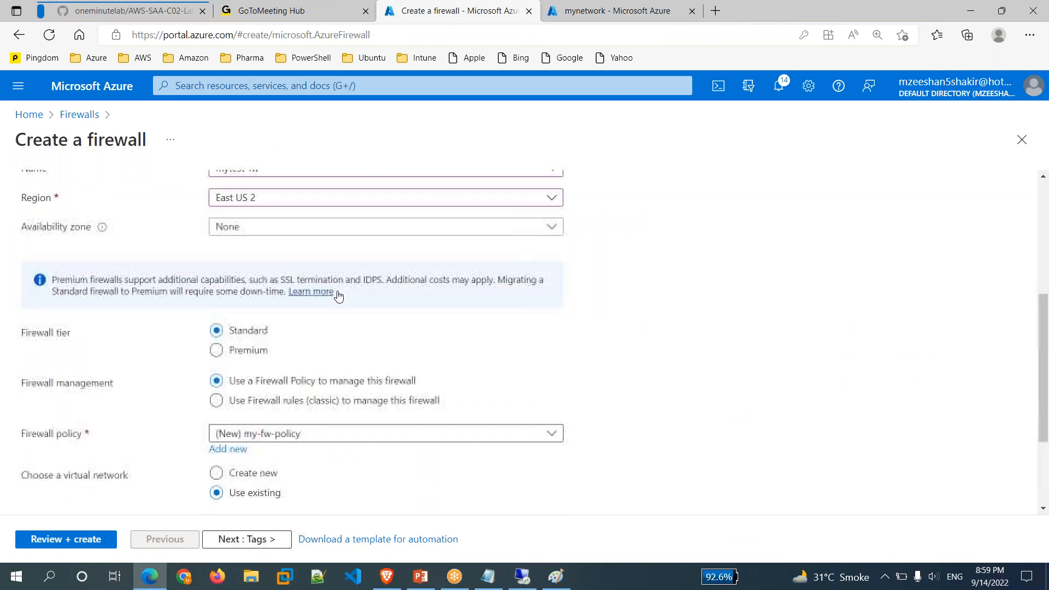
pyautogui.click(414, 205)
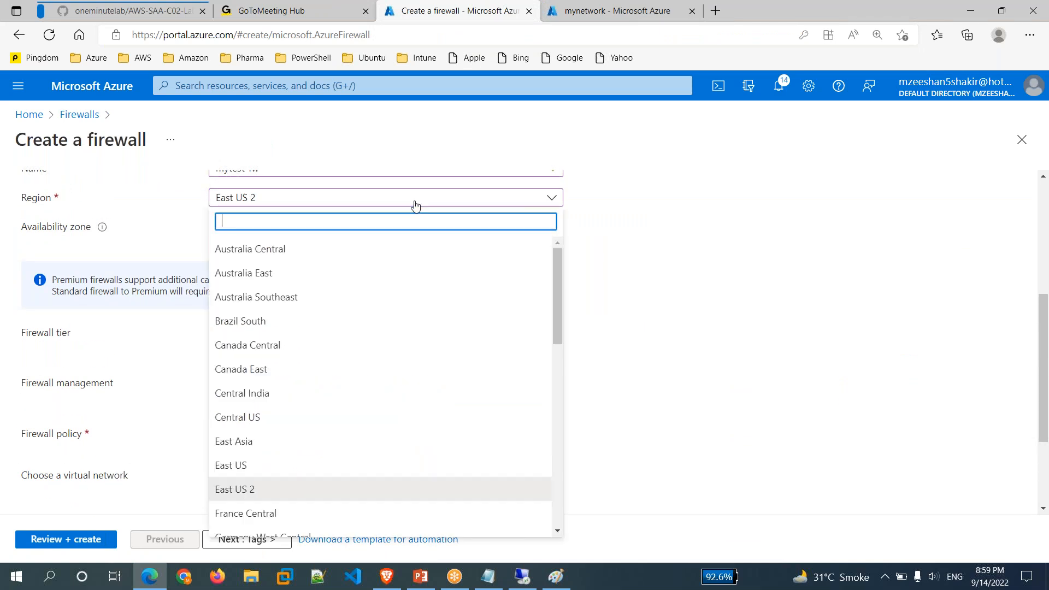
pyautogui.click(217, 465)
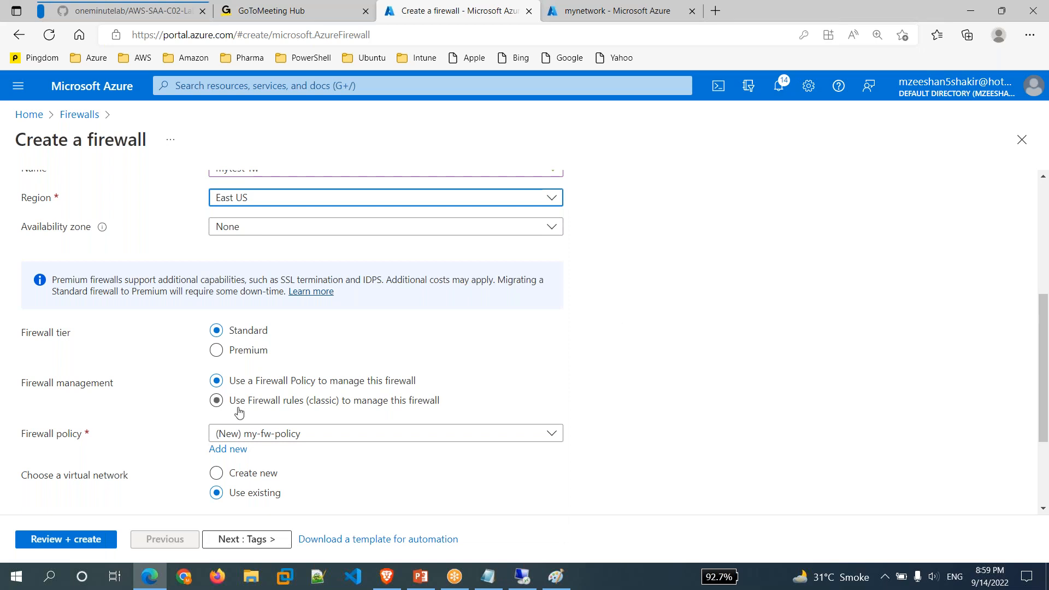
pyautogui.scroll(-1, 341, 443)
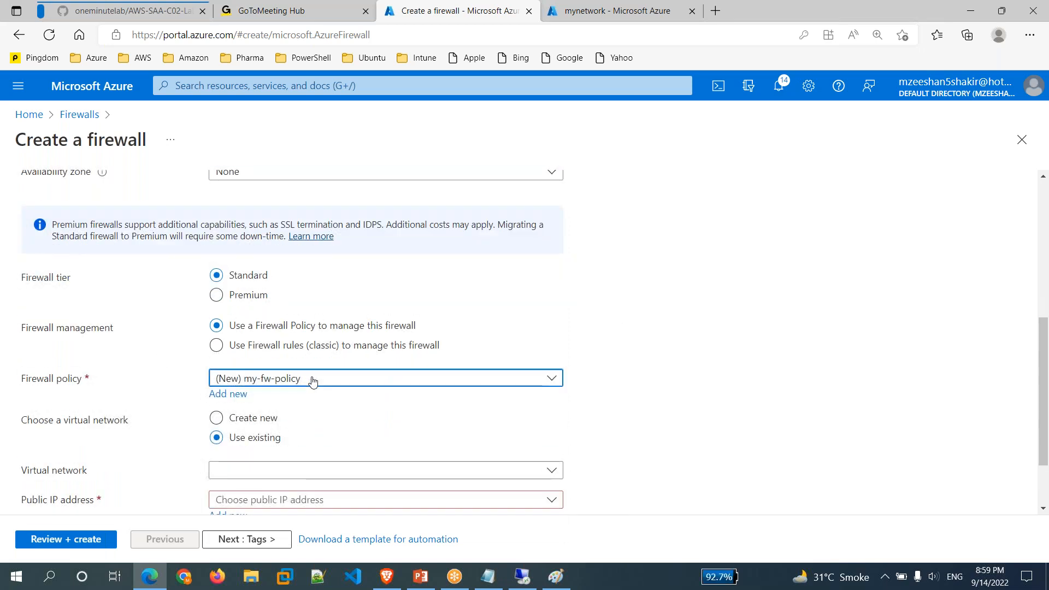
pyautogui.click(312, 381)
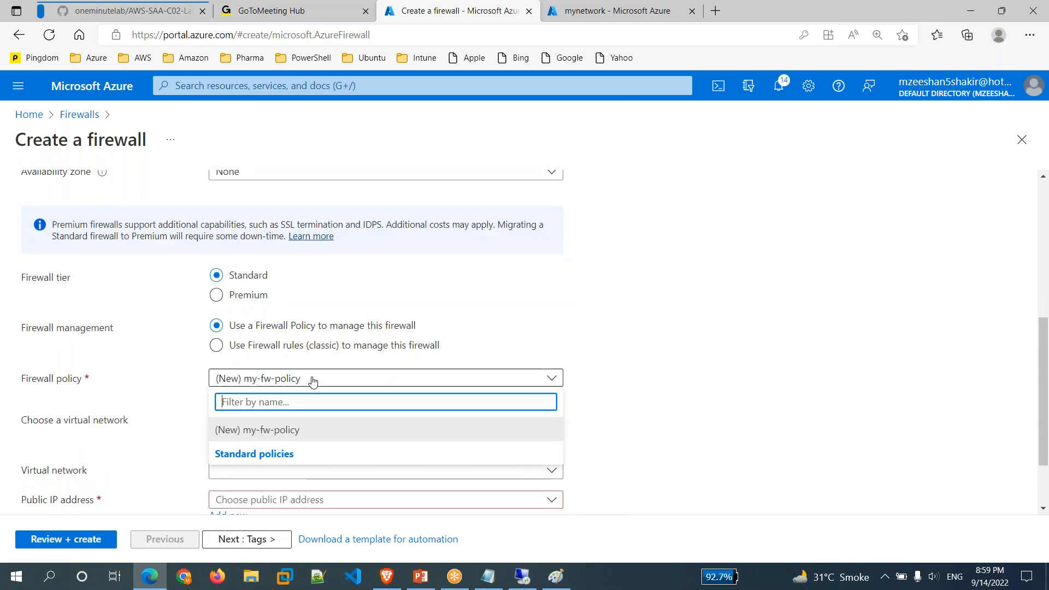
pyautogui.click(304, 432)
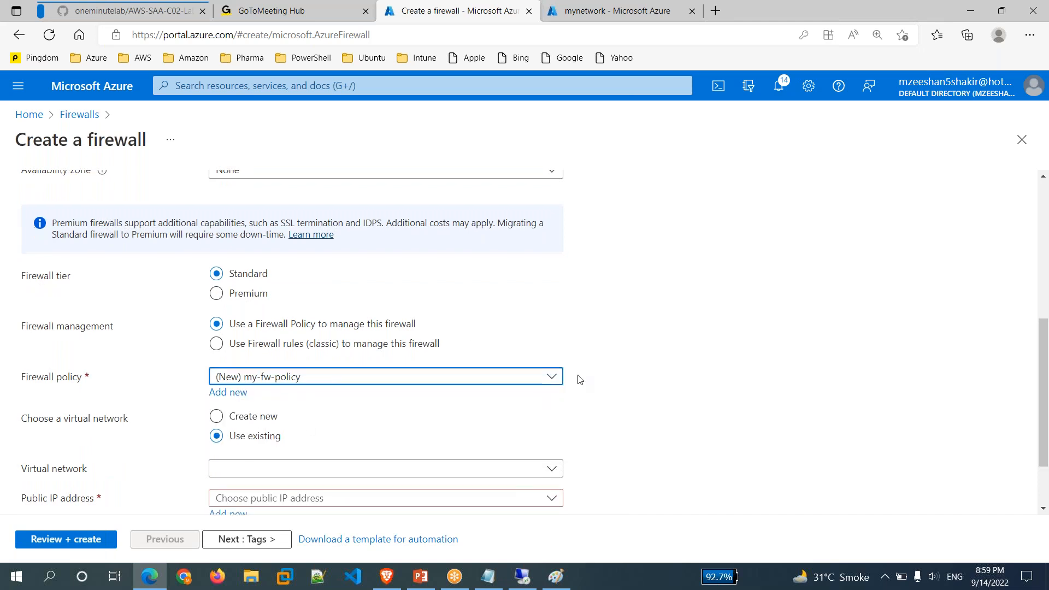
pyautogui.scroll(-2, 603, 393)
pyautogui.click(290, 389)
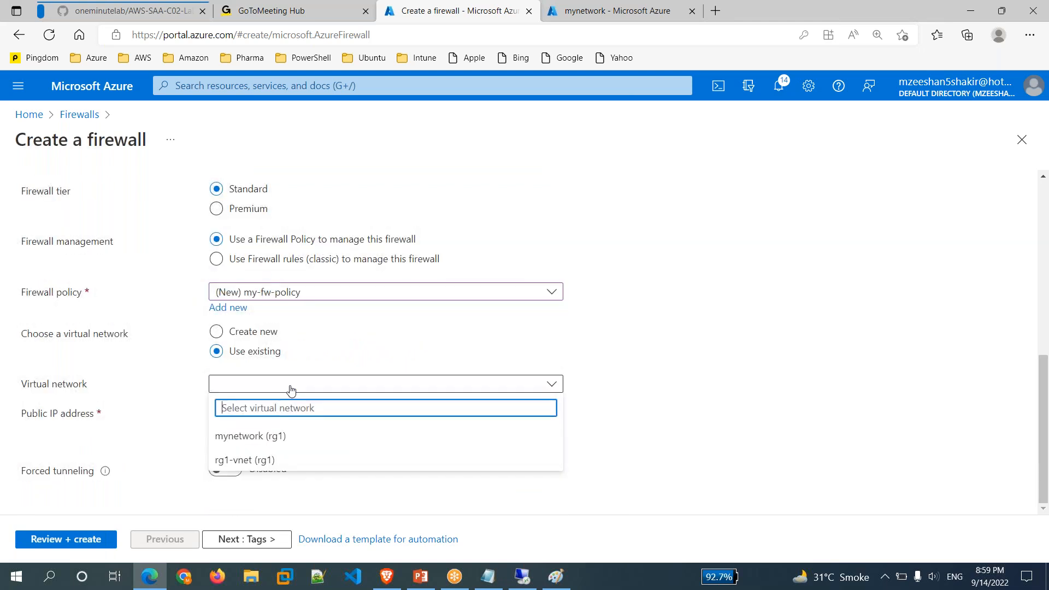
pyautogui.click(273, 440)
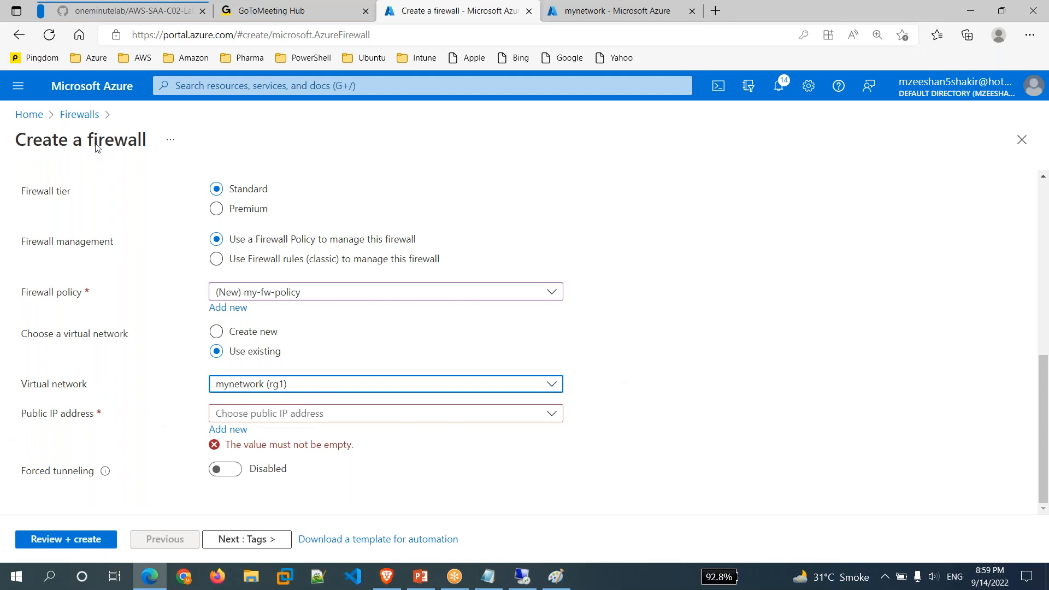
# Add a new public IP address named my-pip for the firewall.
pyautogui.click(242, 435)
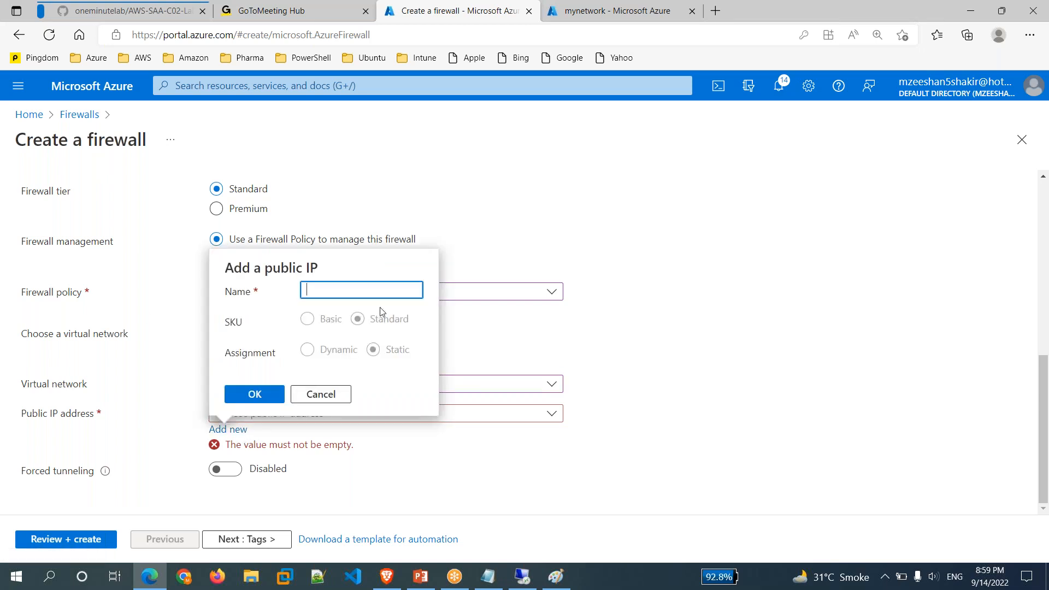
pyautogui.write('my-pip')
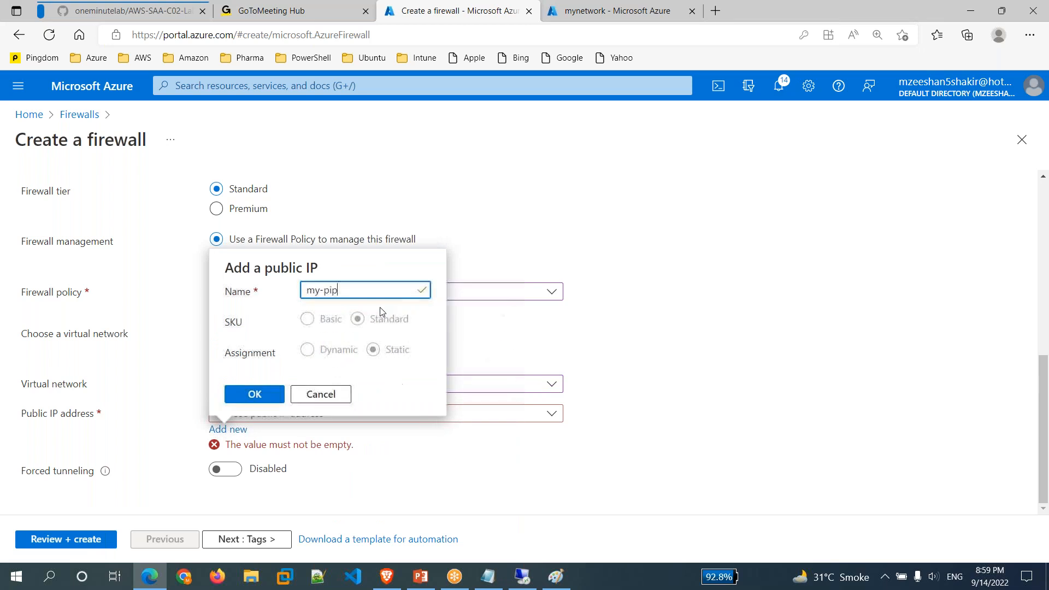
pyautogui.click(261, 398)
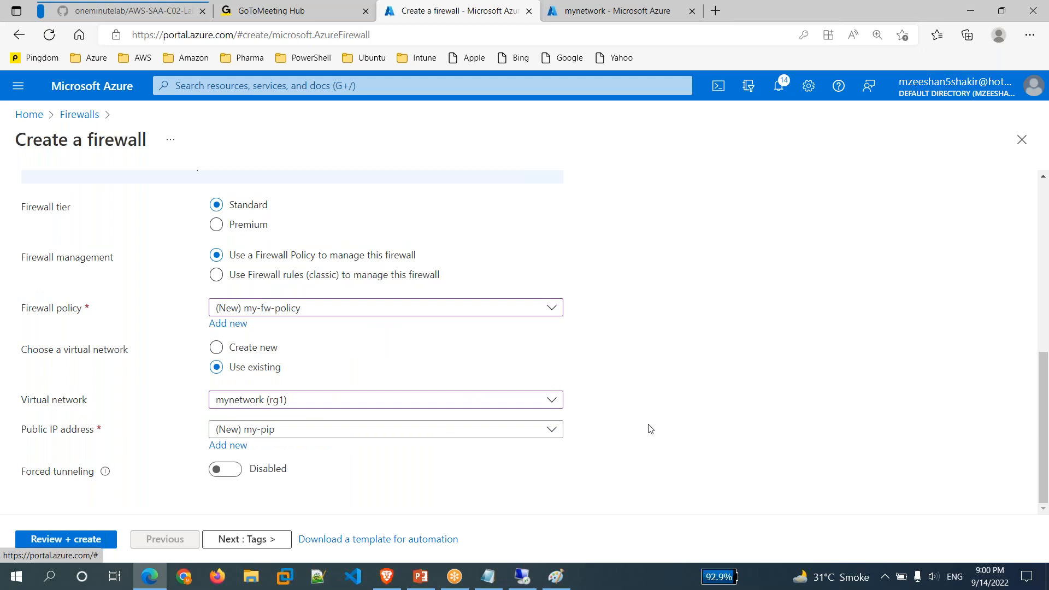
# Validate and create the firewall deployment in rg1, then return to the Notepad notes.
pyautogui.click(55, 544)
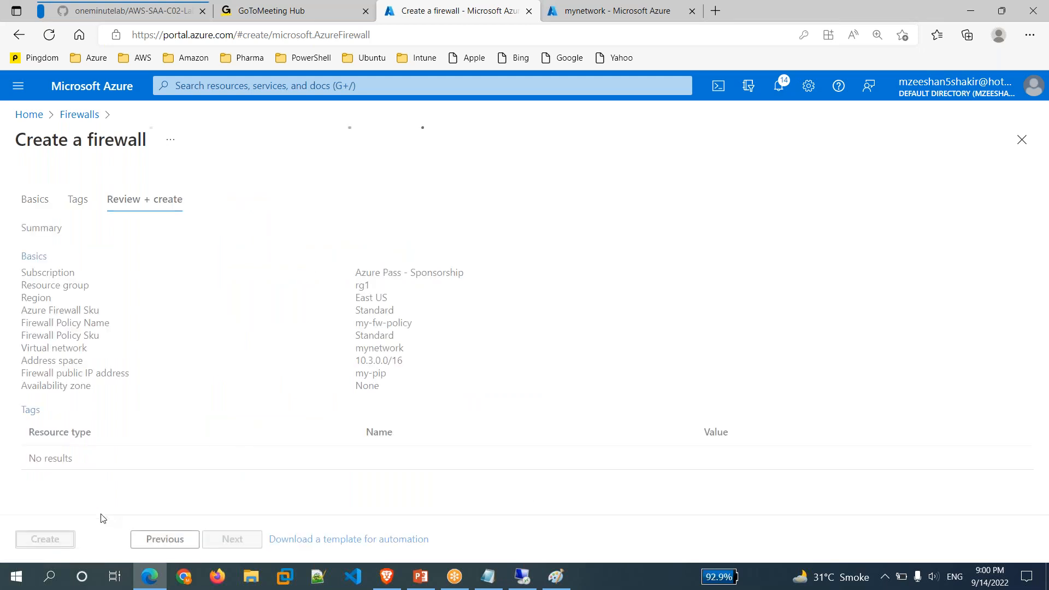
pyautogui.click(57, 543)
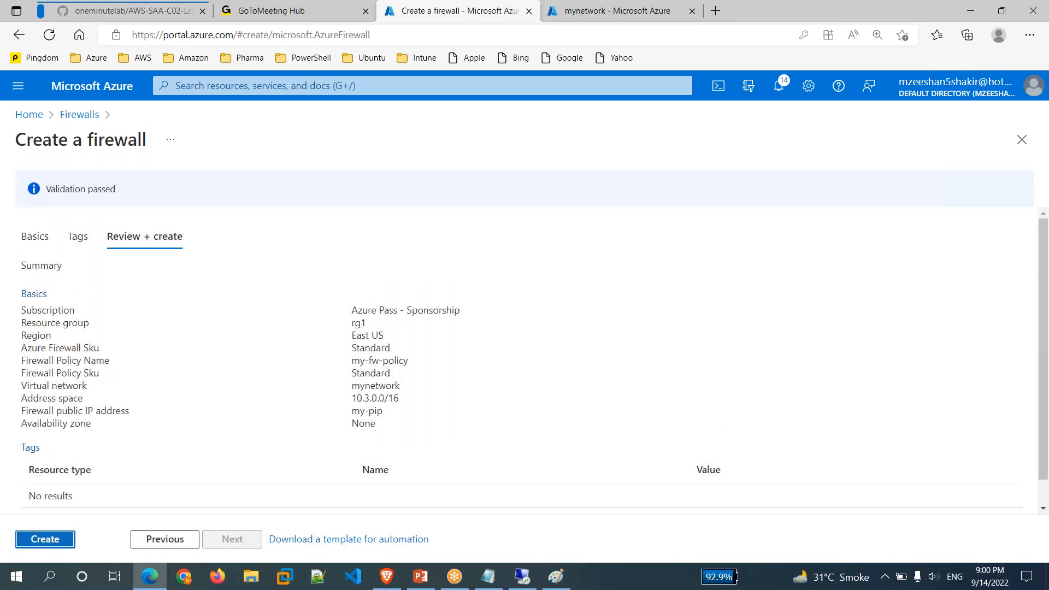
pyautogui.click(44, 539)
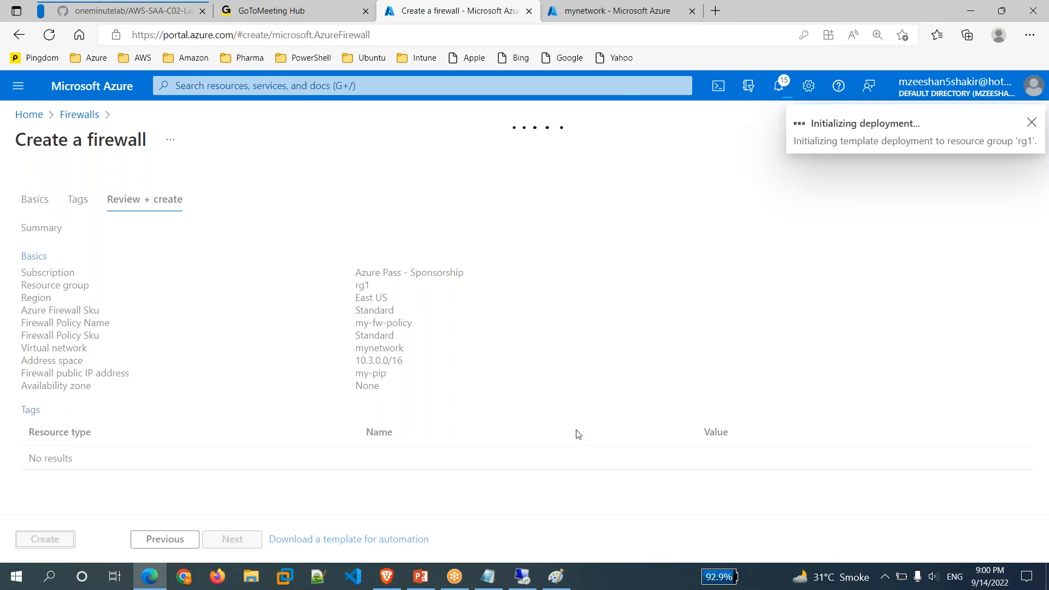
pyautogui.click(488, 577)
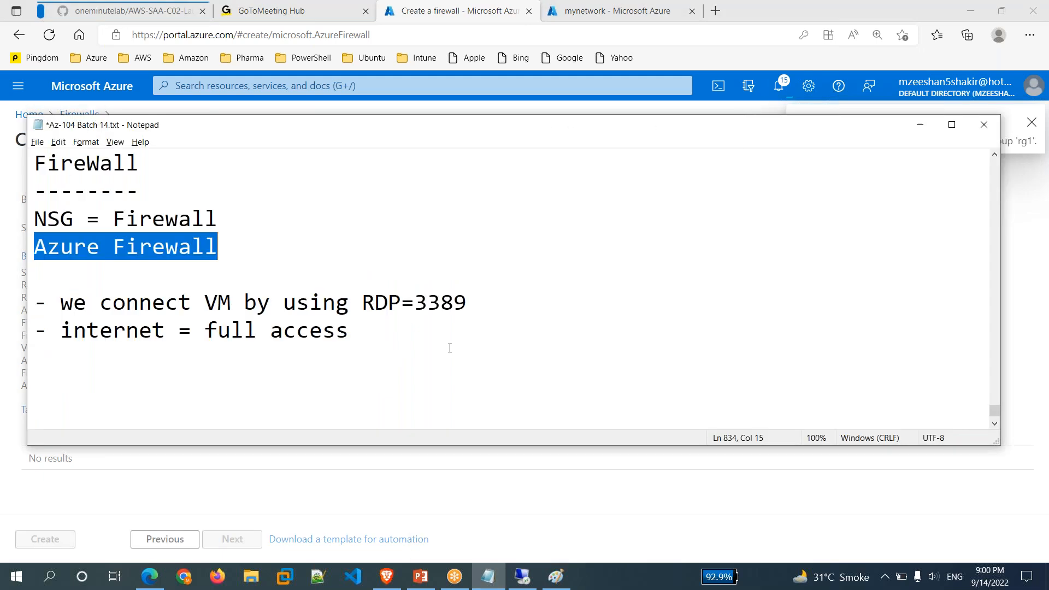
pyautogui.click(294, 367)
# Add a 'Firewall Creation Steps' heading with underline and step '1. vNET min /16'.
pyautogui.press('Return')
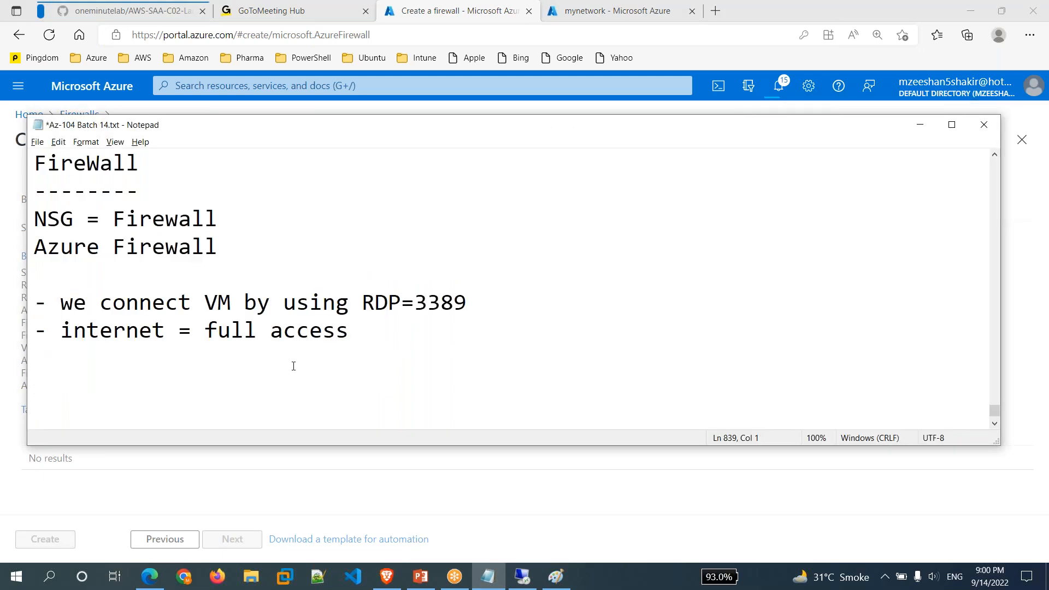
pyautogui.write('Firewall Creation ')
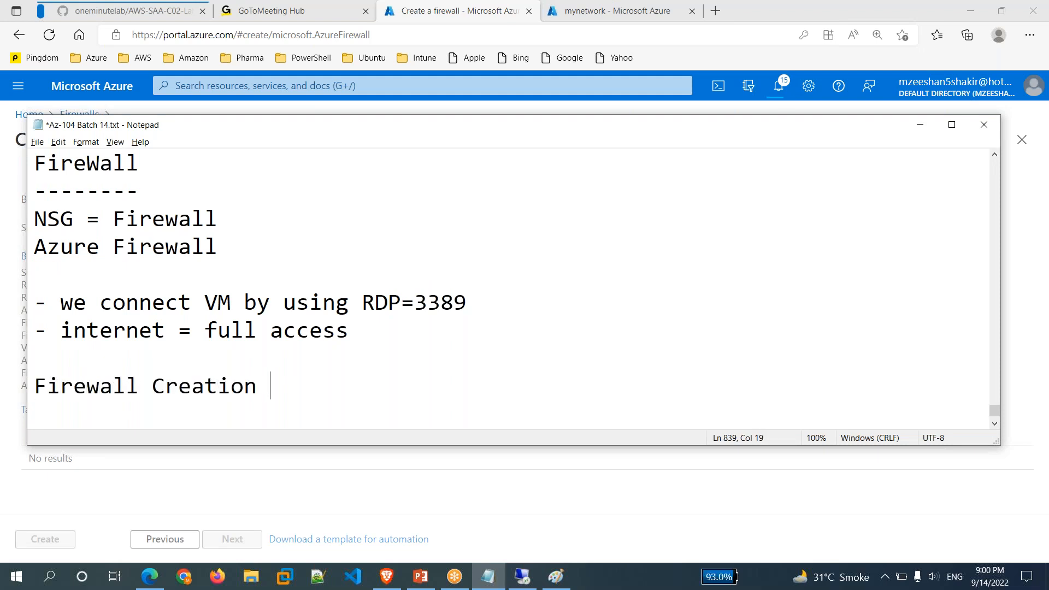
pyautogui.write('Steps')
pyautogui.press('Return')
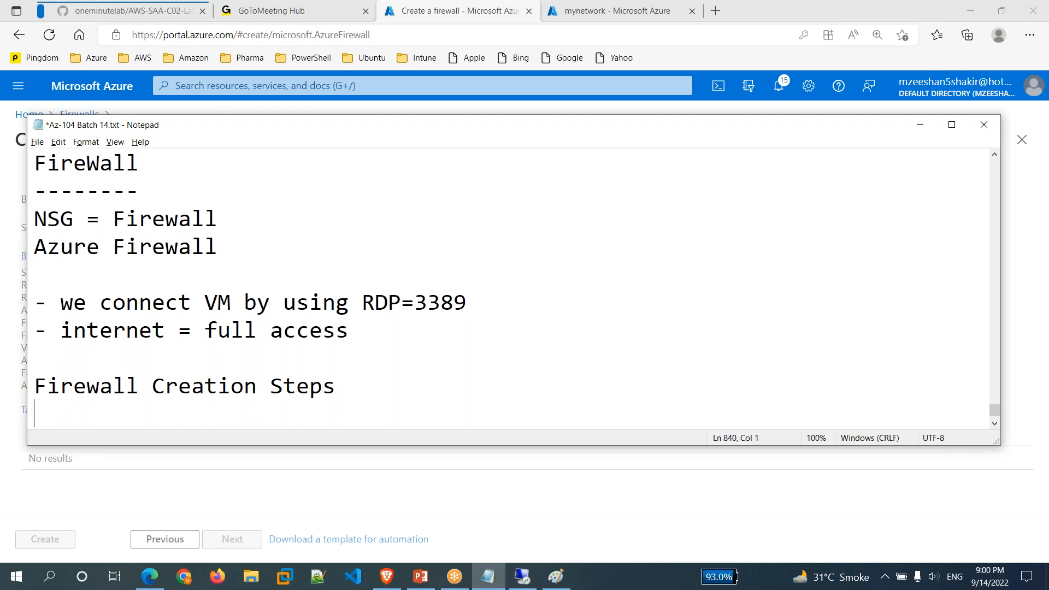
pyautogui.write('-----------------------')
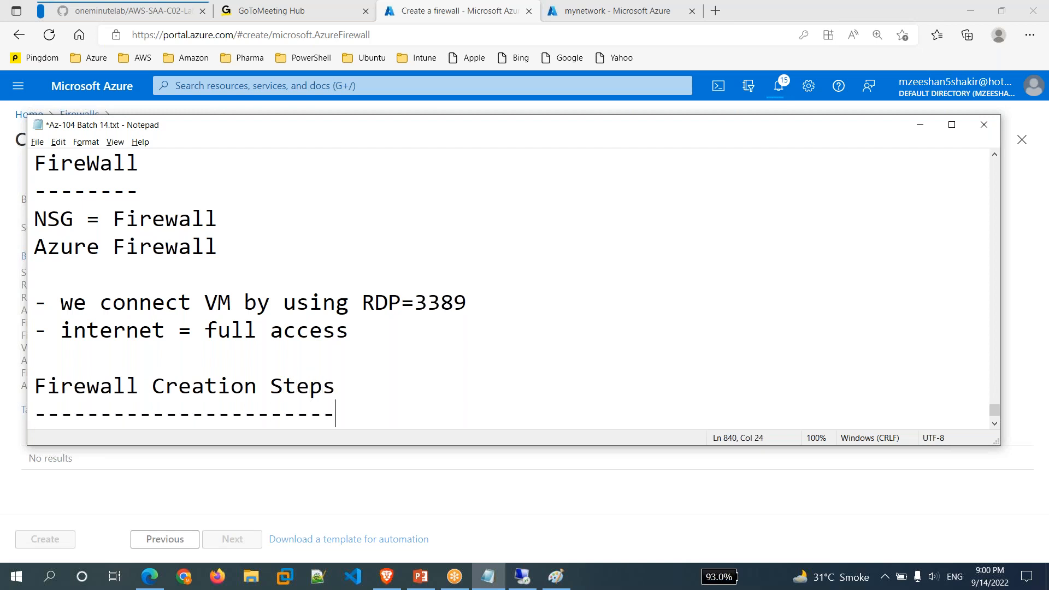
pyautogui.press('Return')
pyautogui.write('1. ')
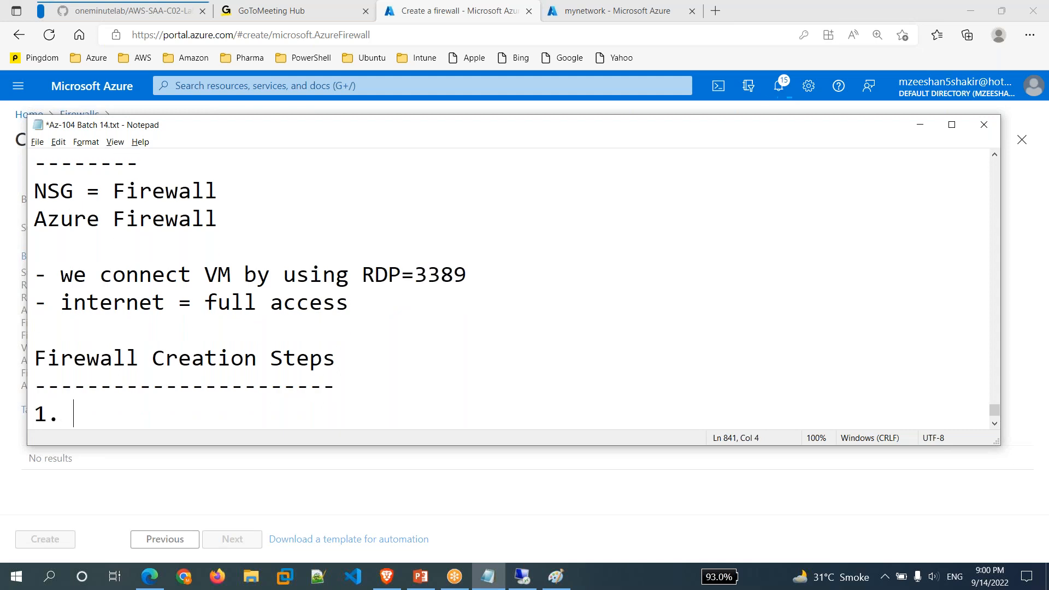
pyautogui.write('vNEt')
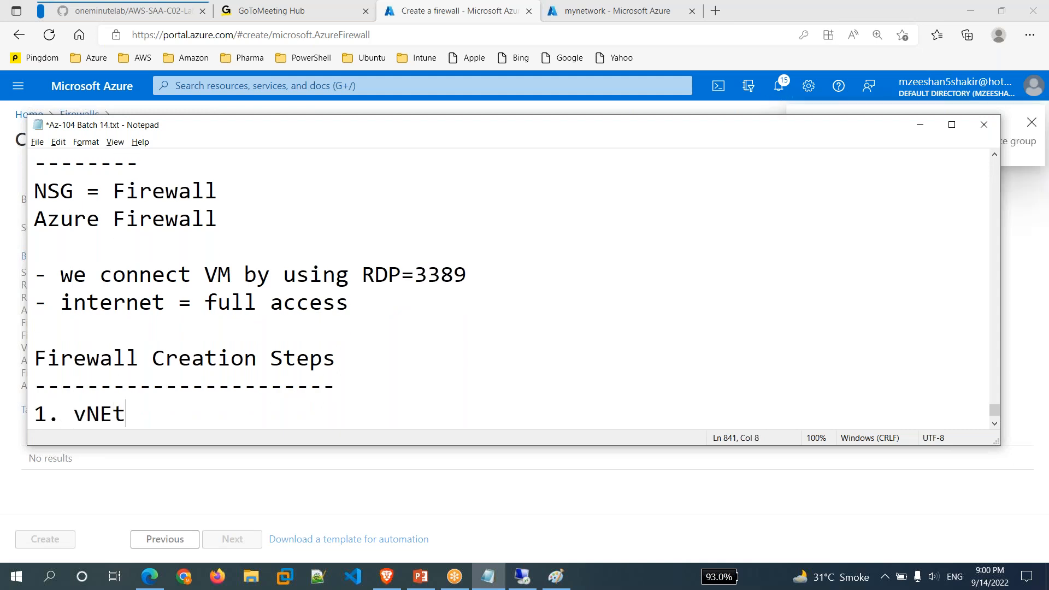
pyautogui.press('BackSpace')
pyautogui.write('T')
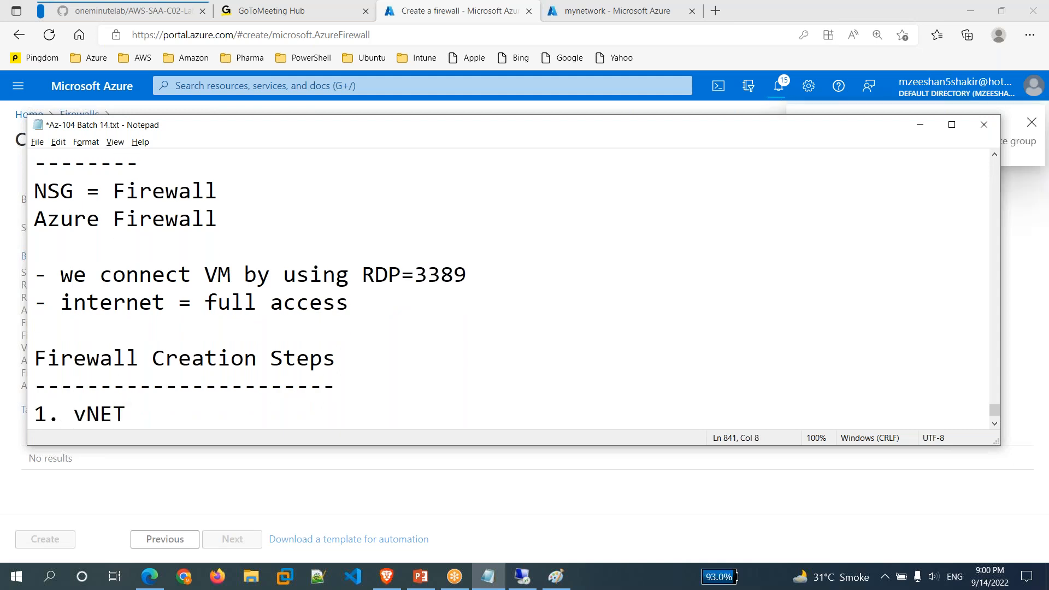
pyautogui.press('Return')
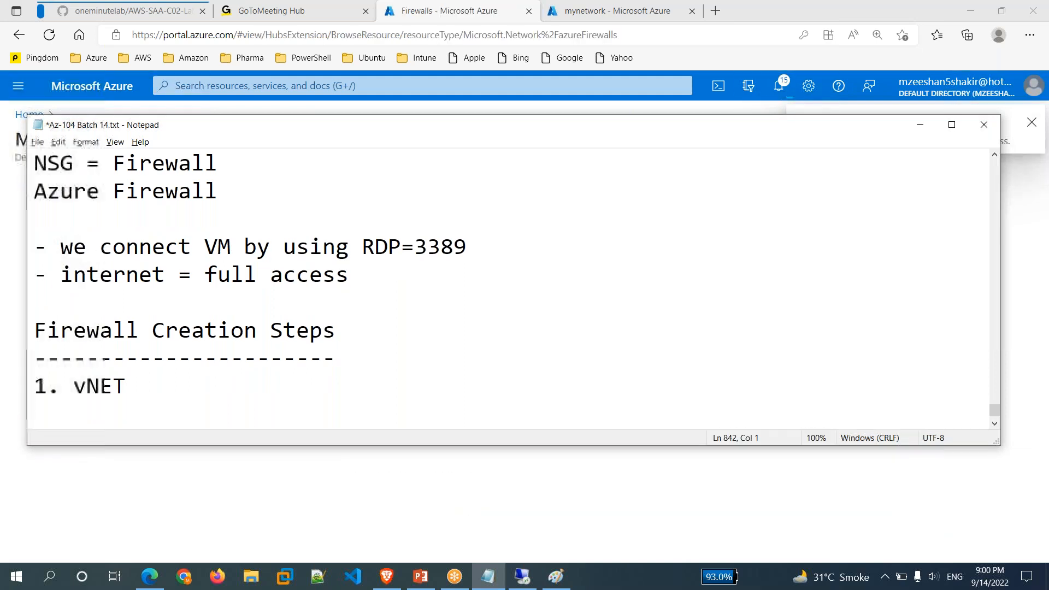
pyautogui.write('min ')
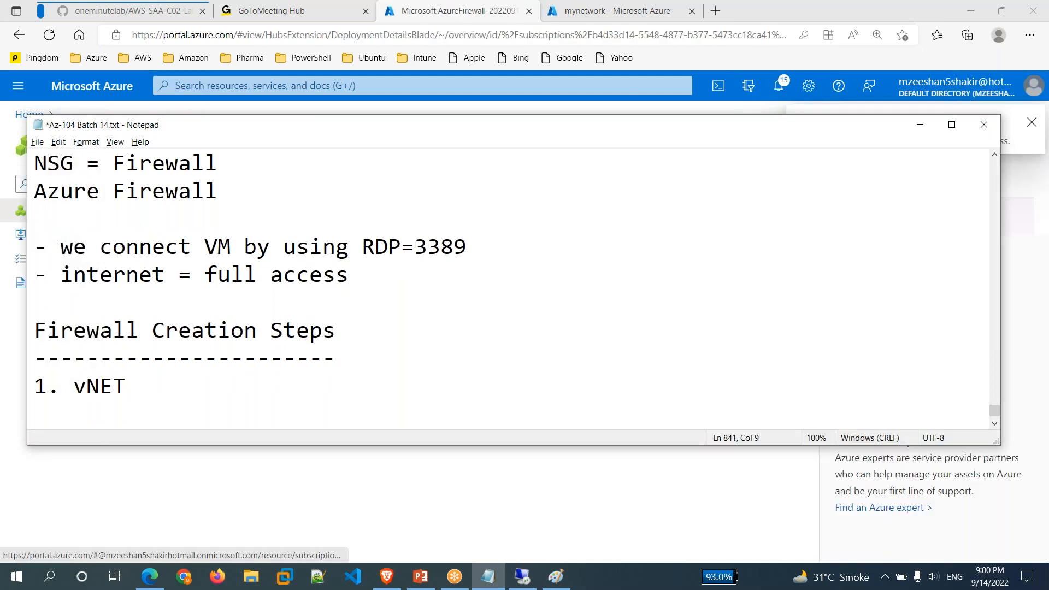
pyautogui.write('/16')
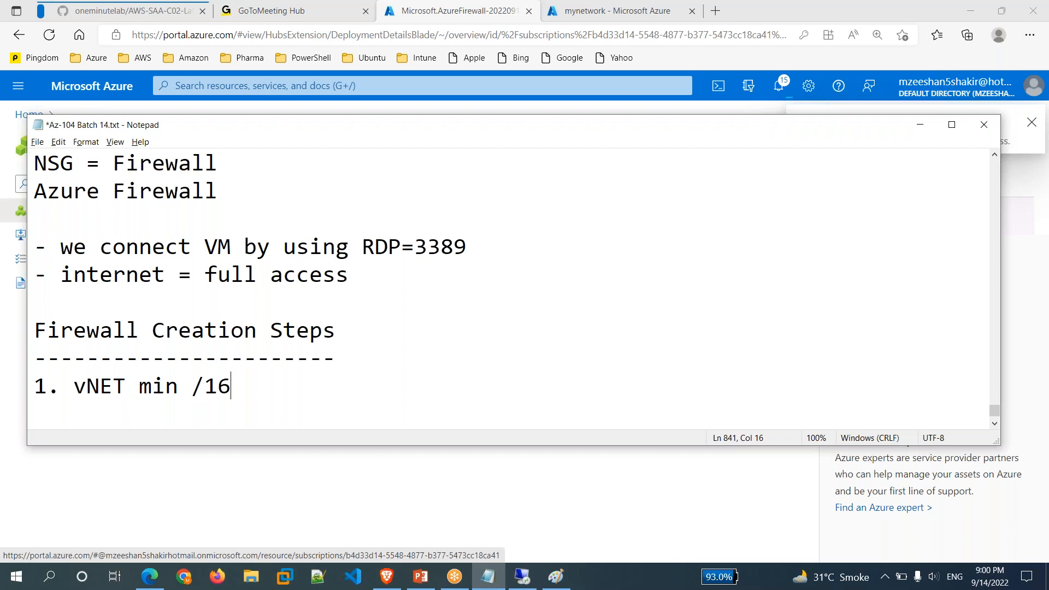
# Add '2. Create 2 subnets (1 for vm and other for Firewall)', '3. Create Firewall', and start '4.'.
pyautogui.press('Return')
pyautogui.write('2. ')
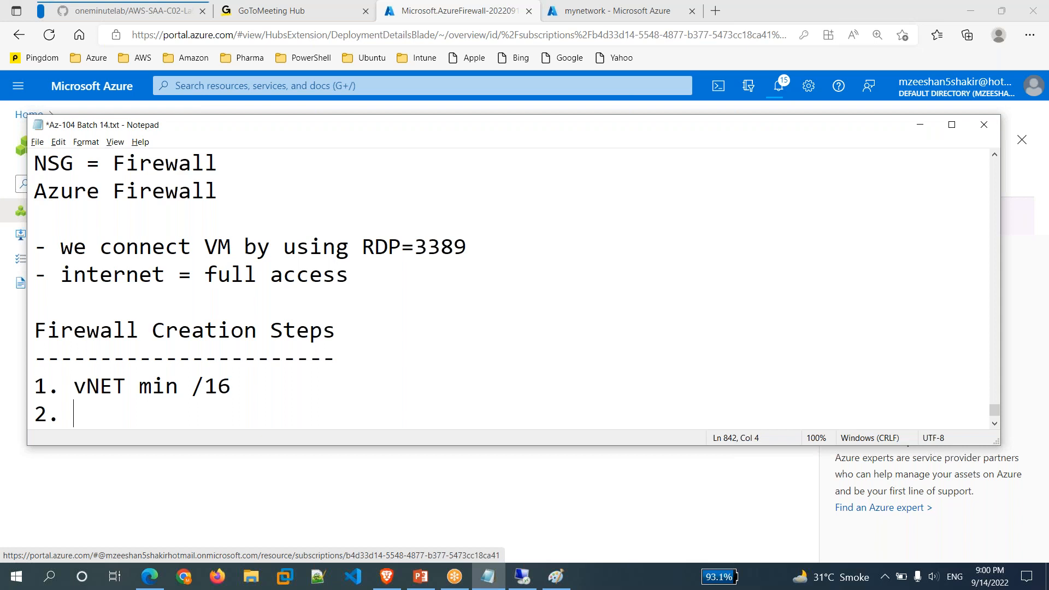
pyautogui.write('Create 2 ')
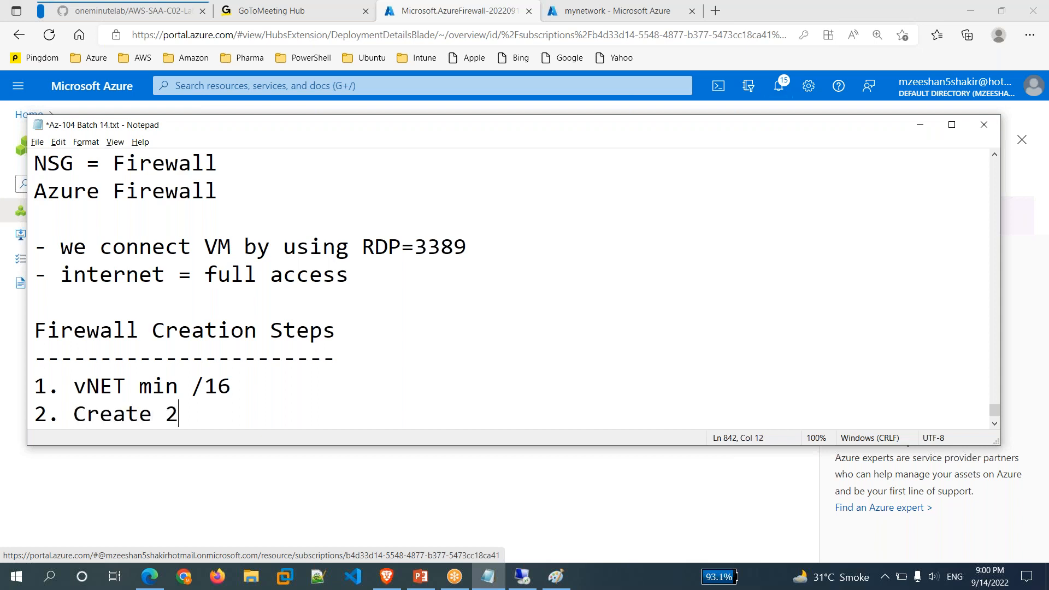
pyautogui.write('subne')
pyautogui.press('BackSpace')
pyautogui.write('ubnets')
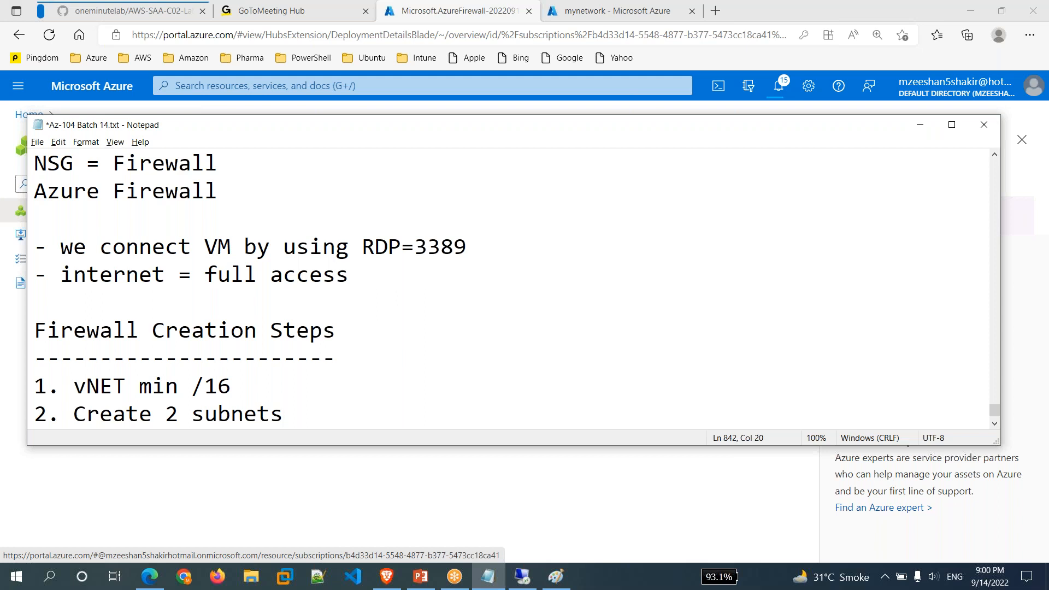
pyautogui.write(' (1')
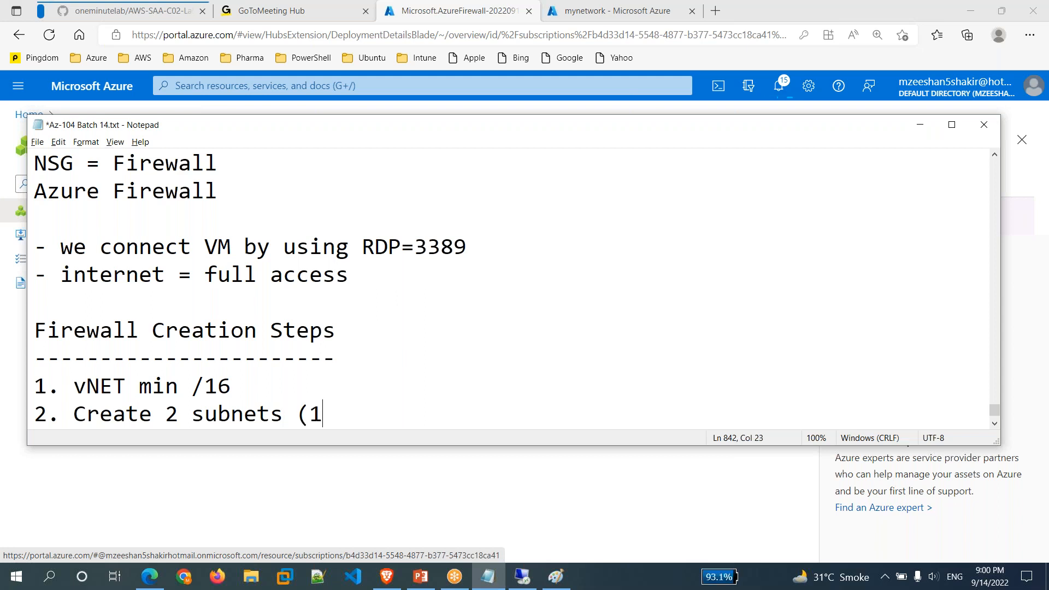
pyautogui.write(' for vm and')
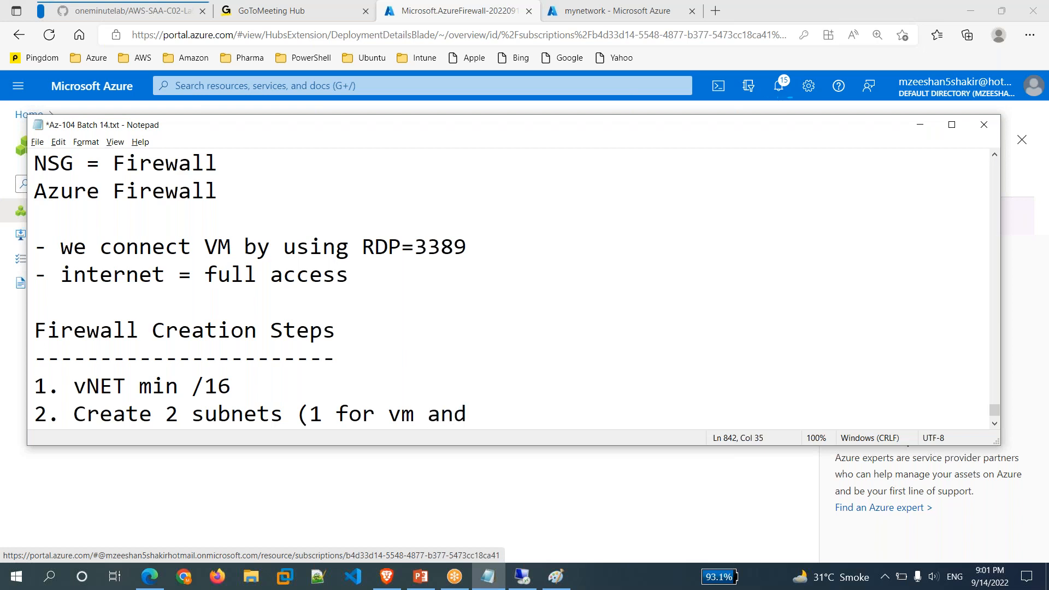
pyautogui.write(' other for ')
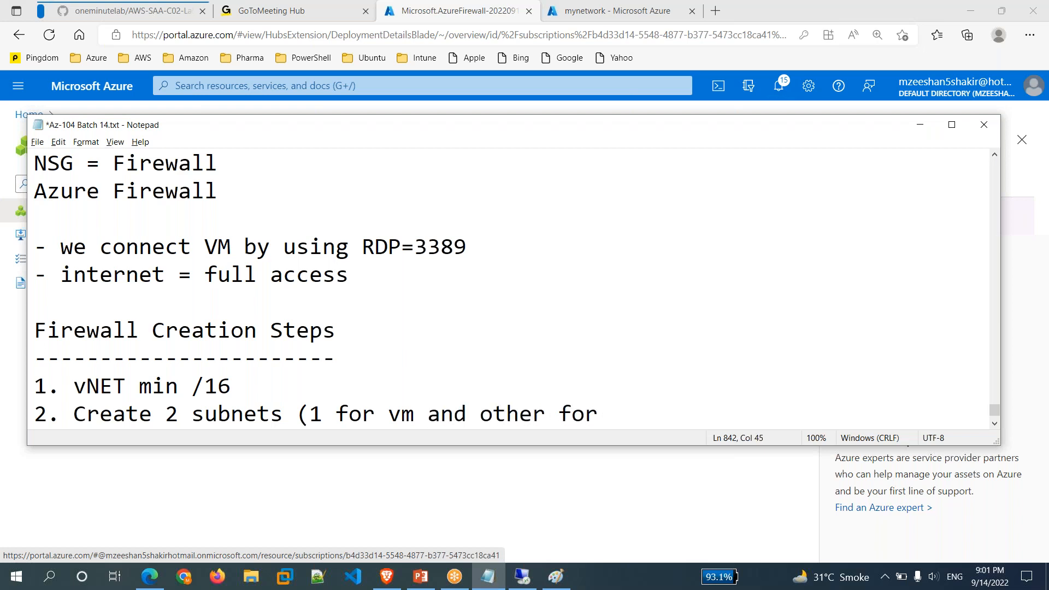
pyautogui.write('Firewall)')
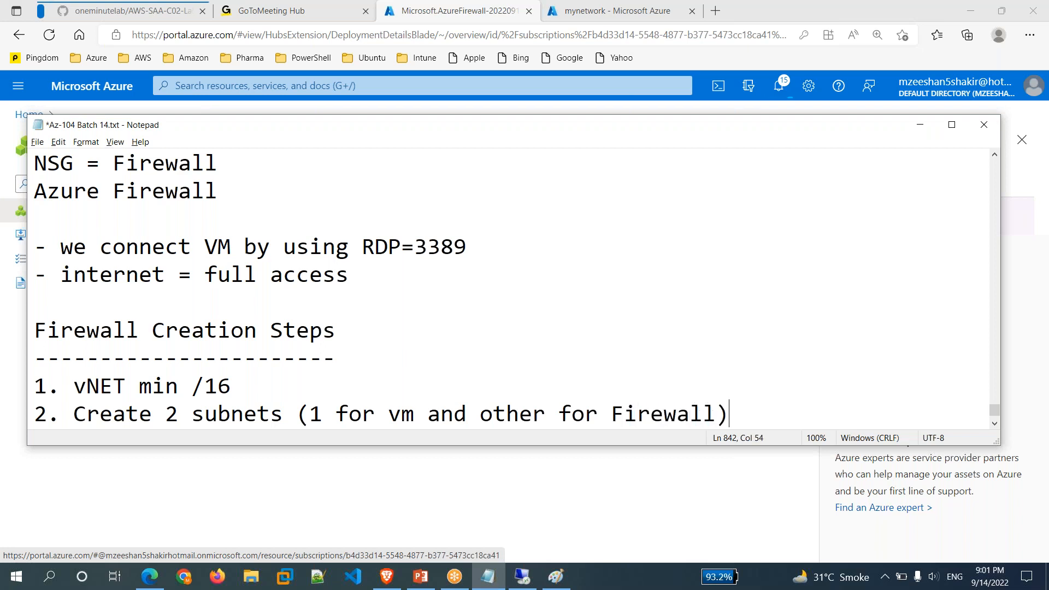
pyautogui.press('Return')
pyautogui.write('3. ')
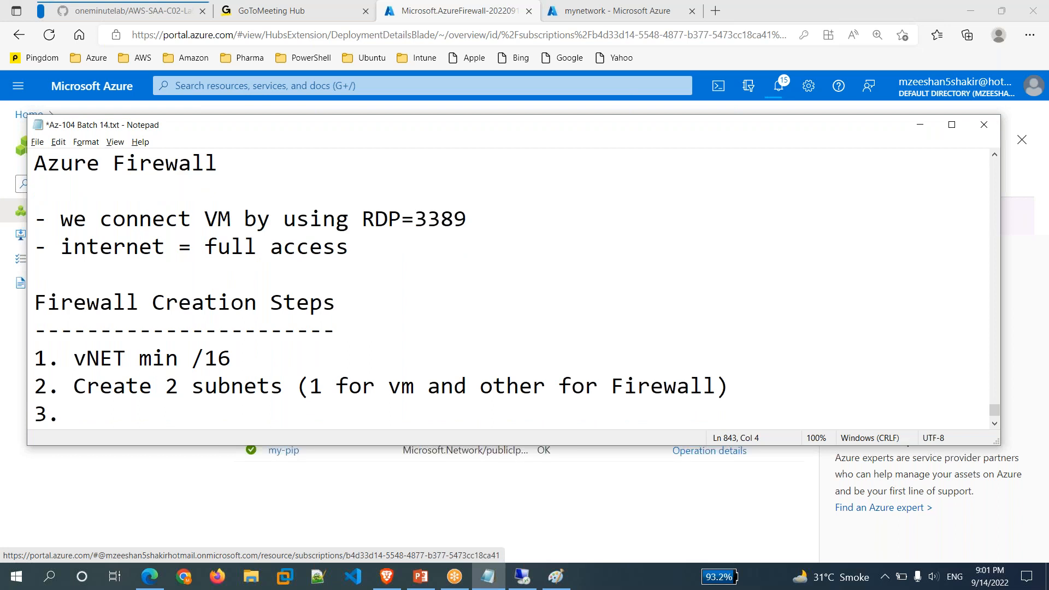
pyautogui.write('Create Firewall')
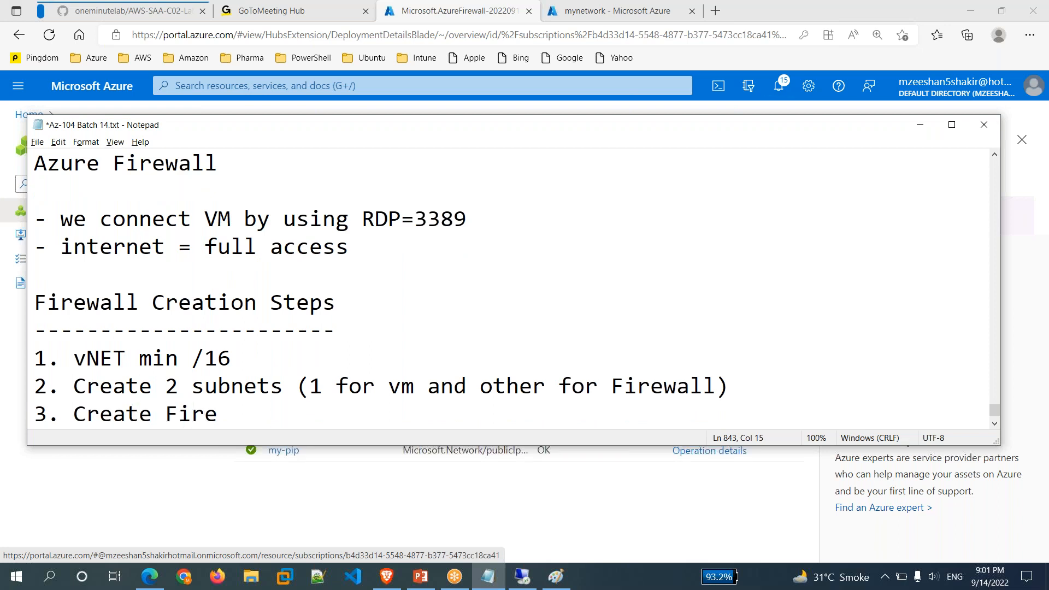
pyautogui.press('Return')
pyautogui.write('4.')
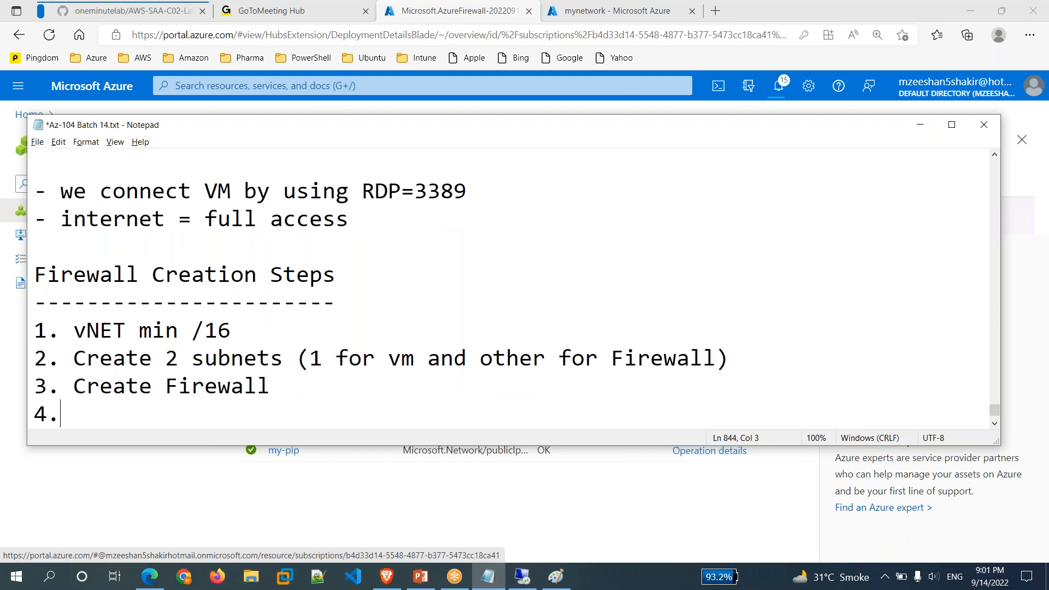
pyautogui.click(361, 509)
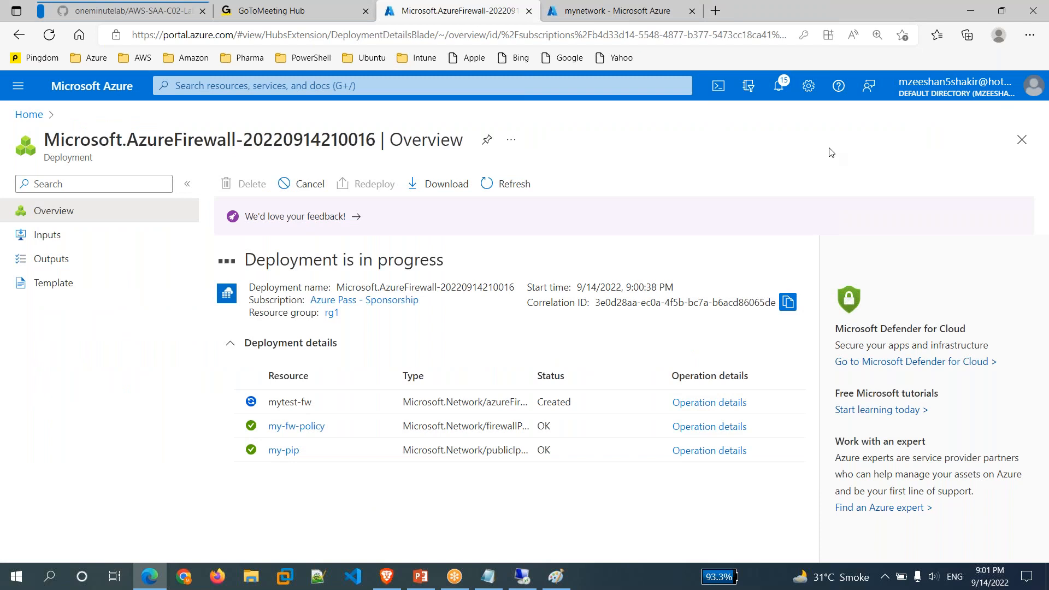
pyautogui.click(778, 87)
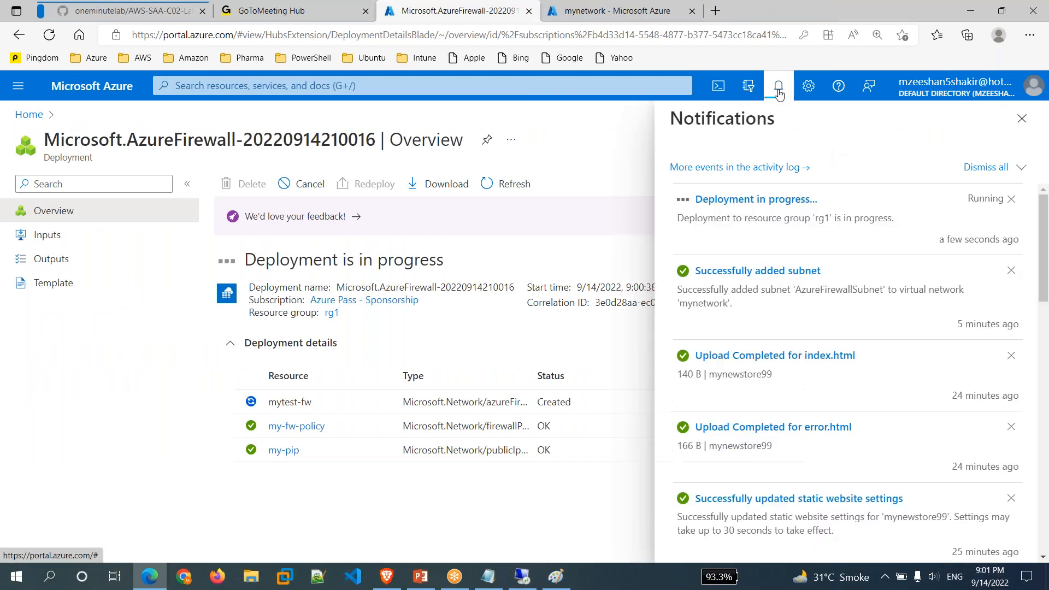
pyautogui.click(779, 89)
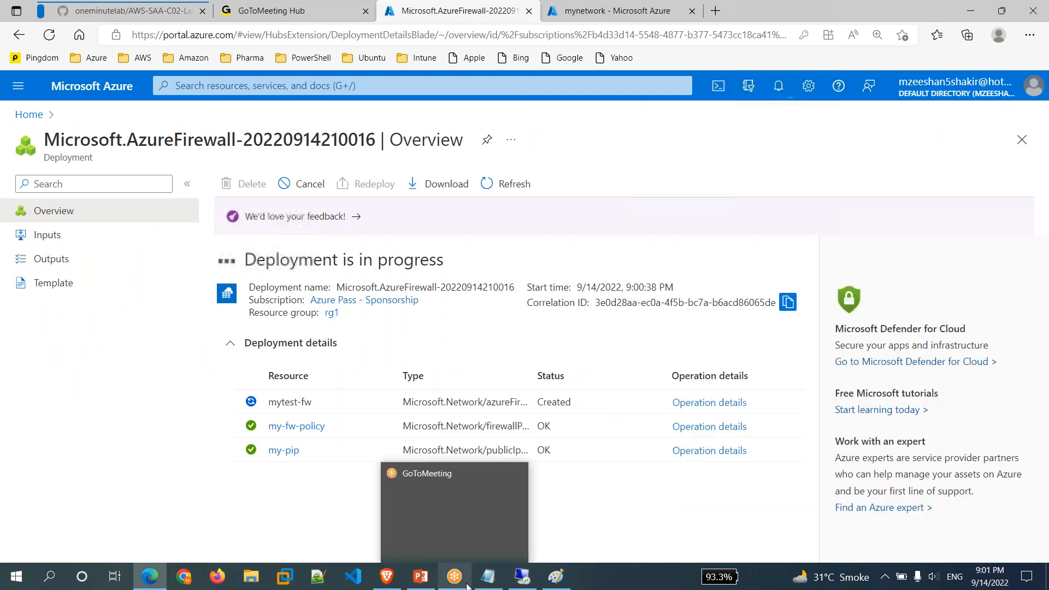
pyautogui.moveTo(498, 578)
pyautogui.click(488, 577)
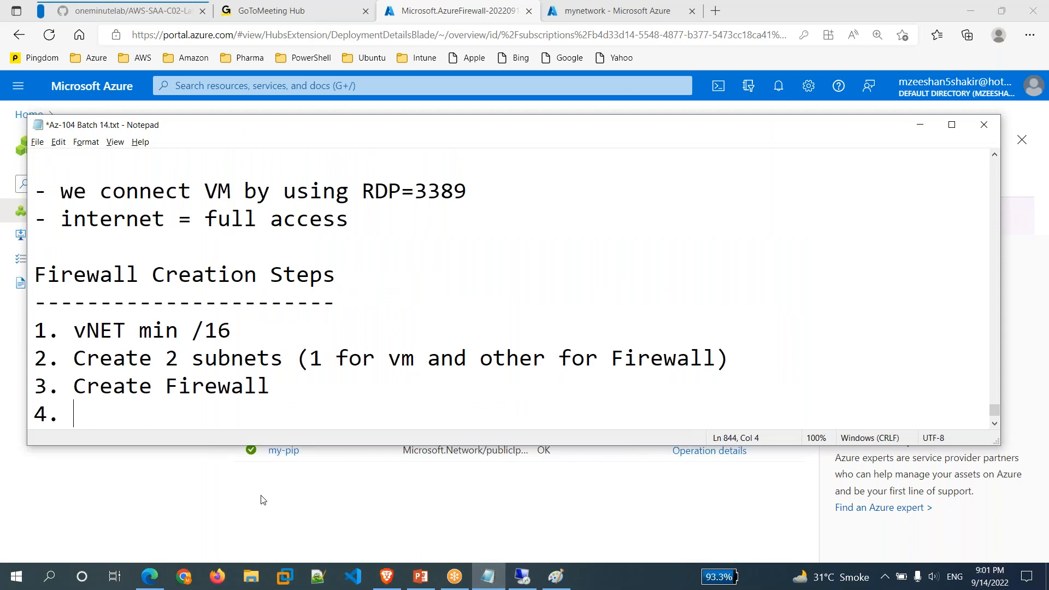
pyautogui.click(522, 576)
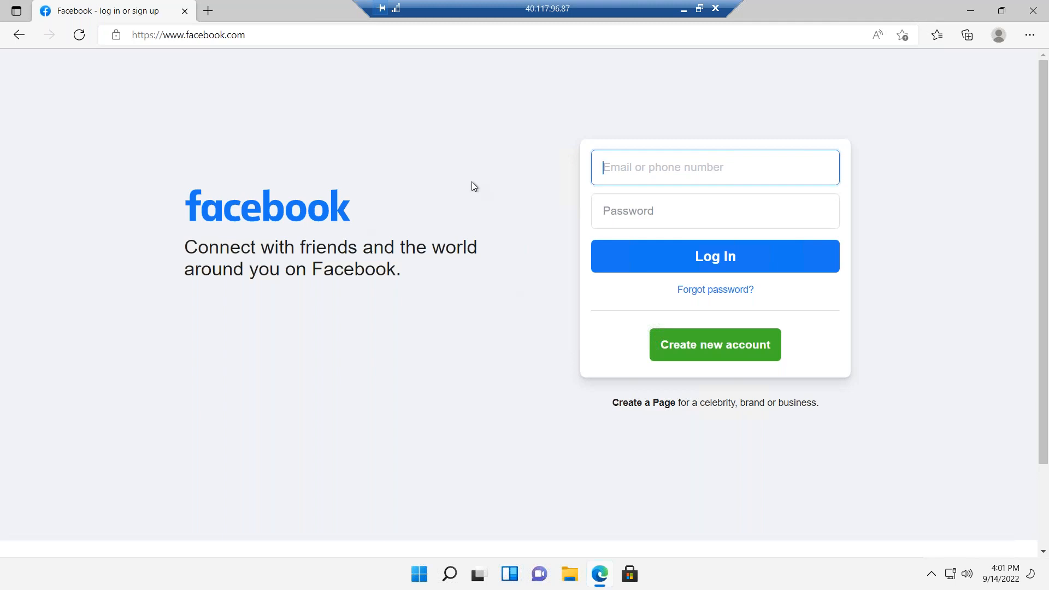
pyautogui.click(684, 10)
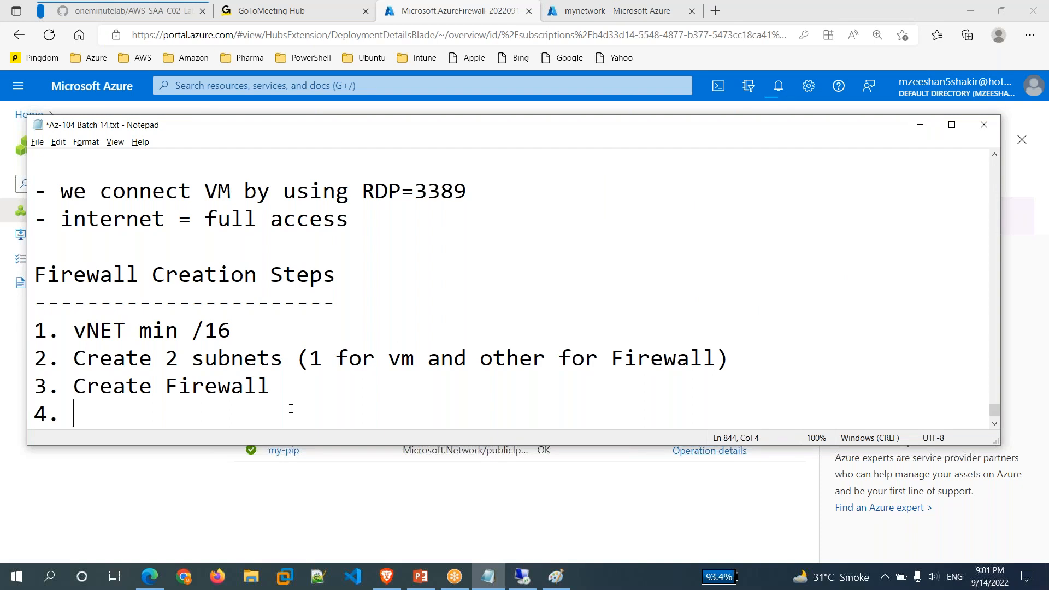
# Add steps '4. Create Route Table', '5. Rule' and '6. Associate Subnet' to the notes list.
pyautogui.write('Route')
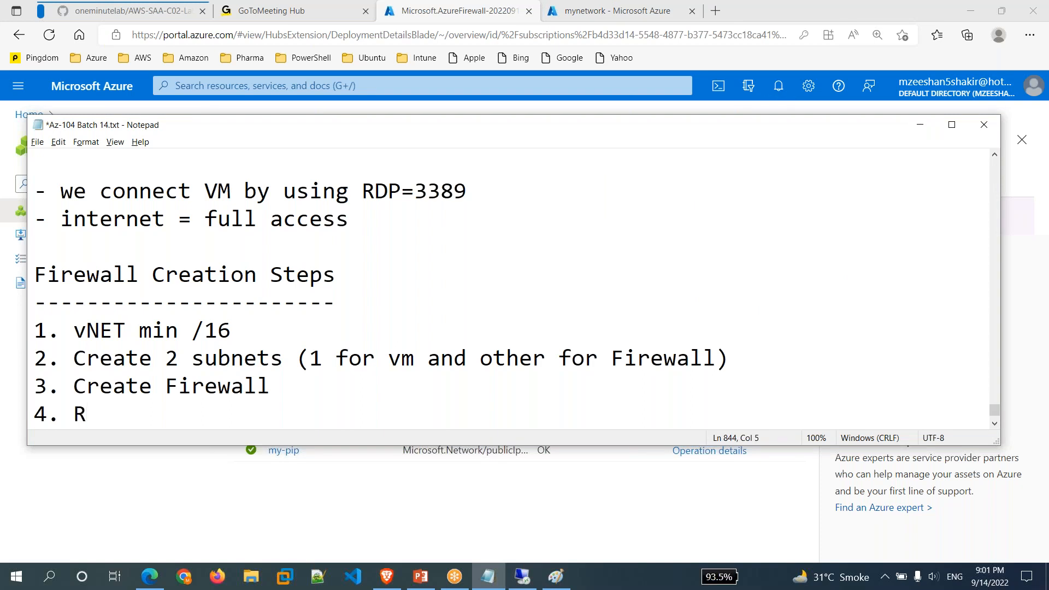
pyautogui.press('BackSpace')
pyautogui.press('BackSpace')
pyautogui.press('BackSpace')
pyautogui.press('BackSpace')
pyautogui.press('BackSpace')
pyautogui.press('BackSpace')
pyautogui.write('Create ')
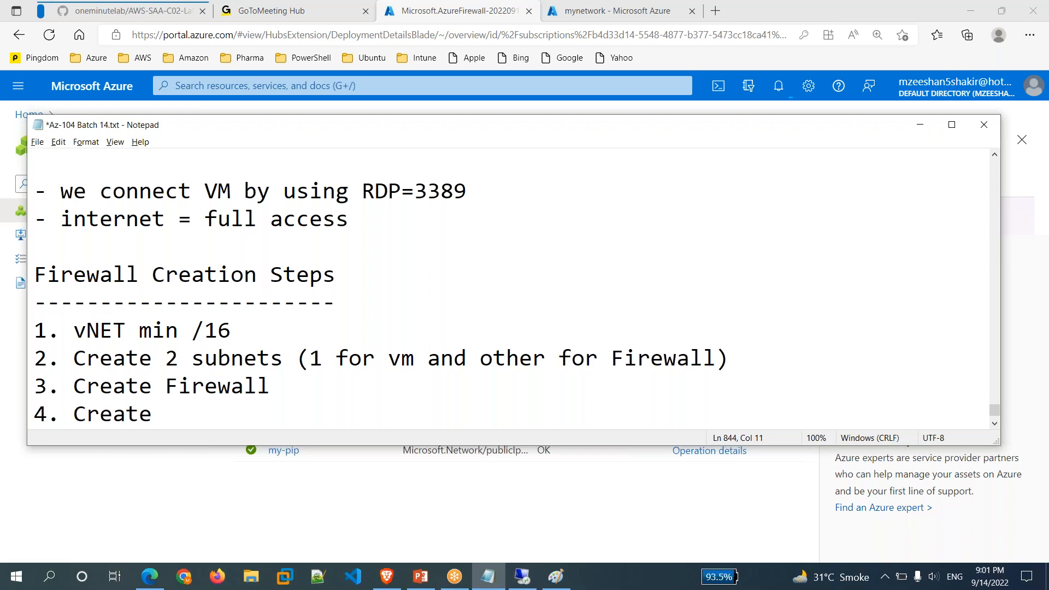
pyautogui.write('Route Table')
pyautogui.press('Return')
pyautogui.write('5. ')
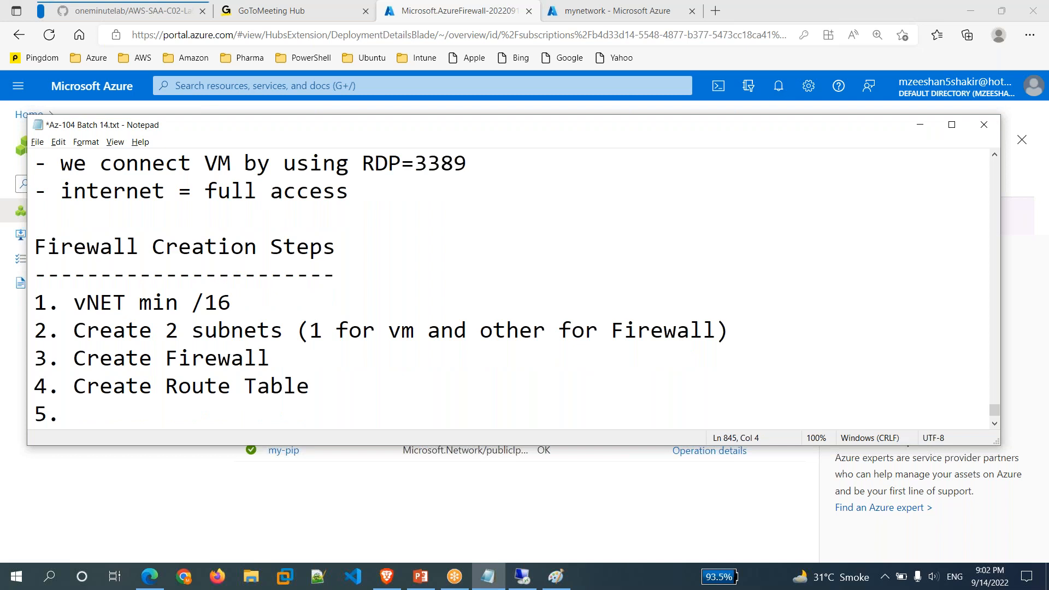
pyautogui.write('Rule')
pyautogui.press('Return')
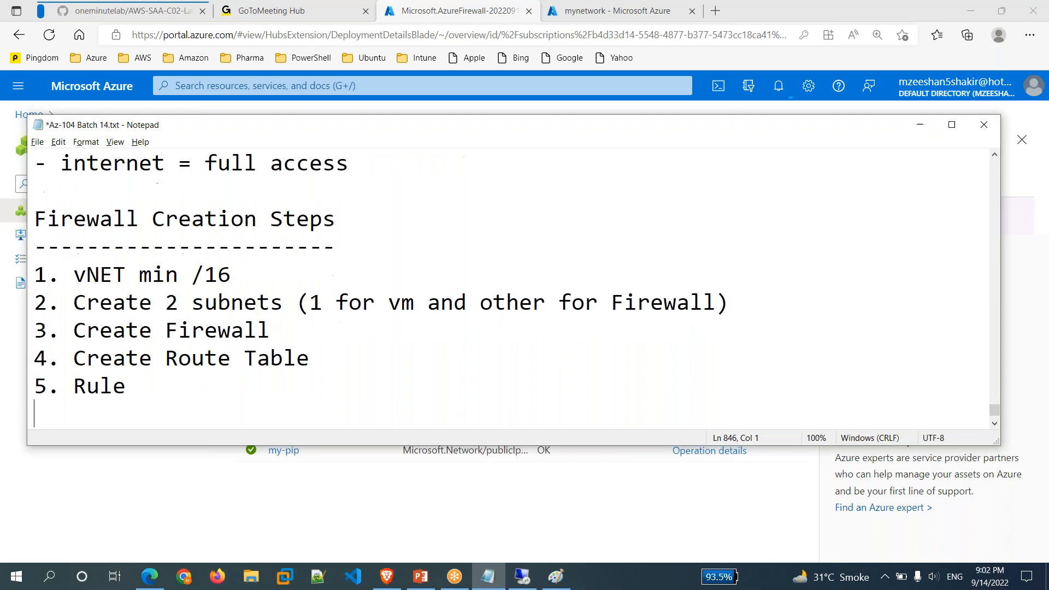
pyautogui.write('6. Associa')
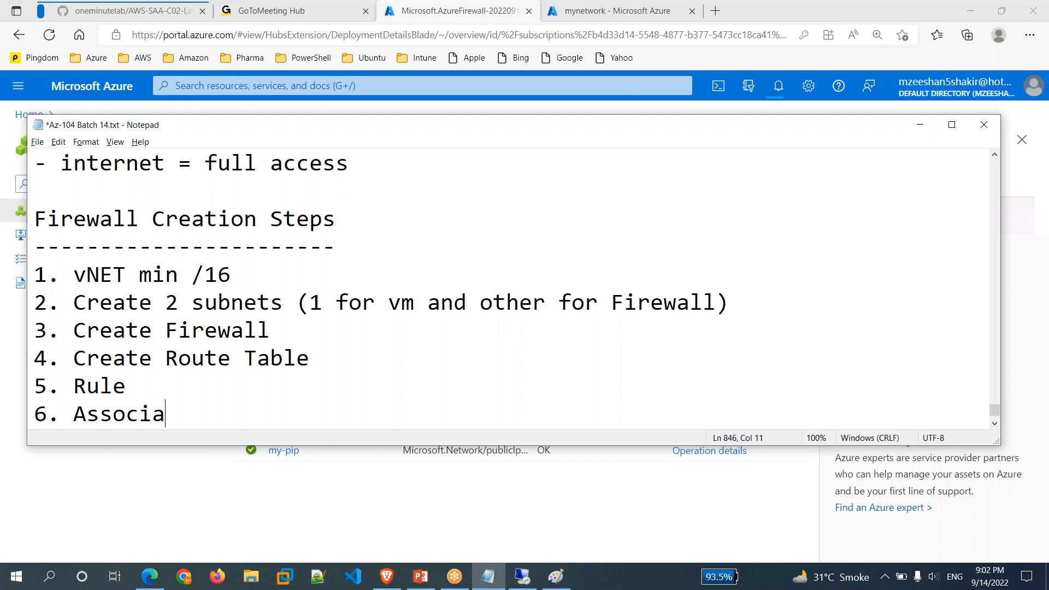
pyautogui.write('te Subnet')
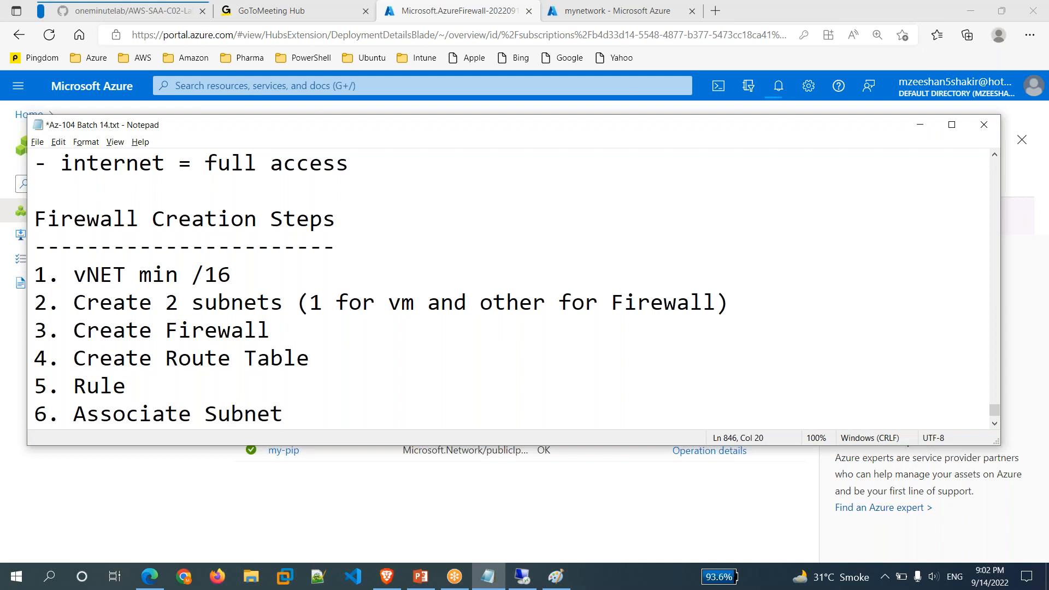
pyautogui.press('Return')
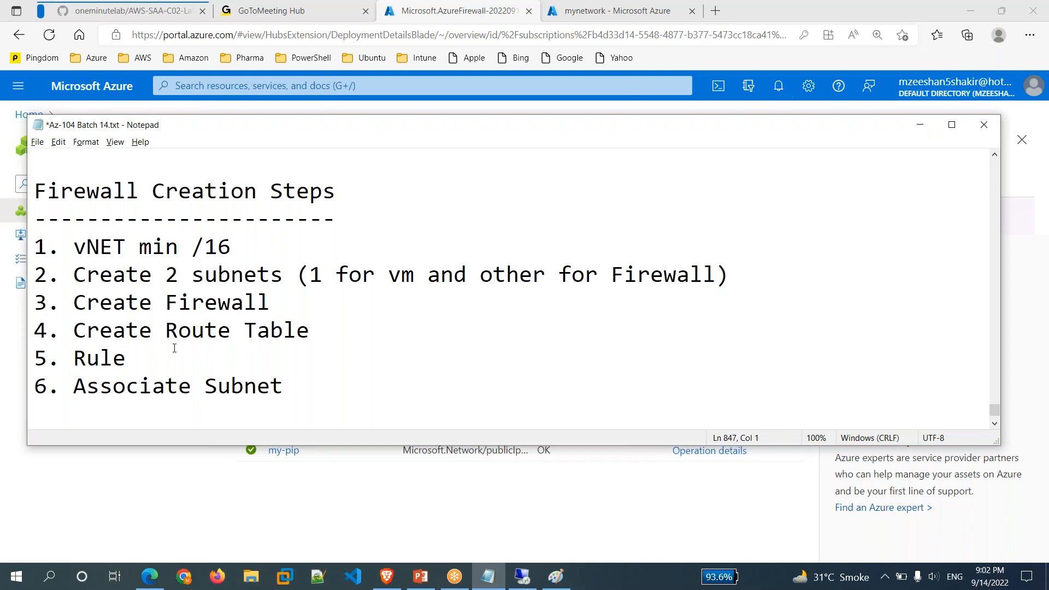
# Start a step '7.' line, save the notes file and minimize Notepad.
pyautogui.moveTo(159, 295); pyautogui.dragTo(272, 302)
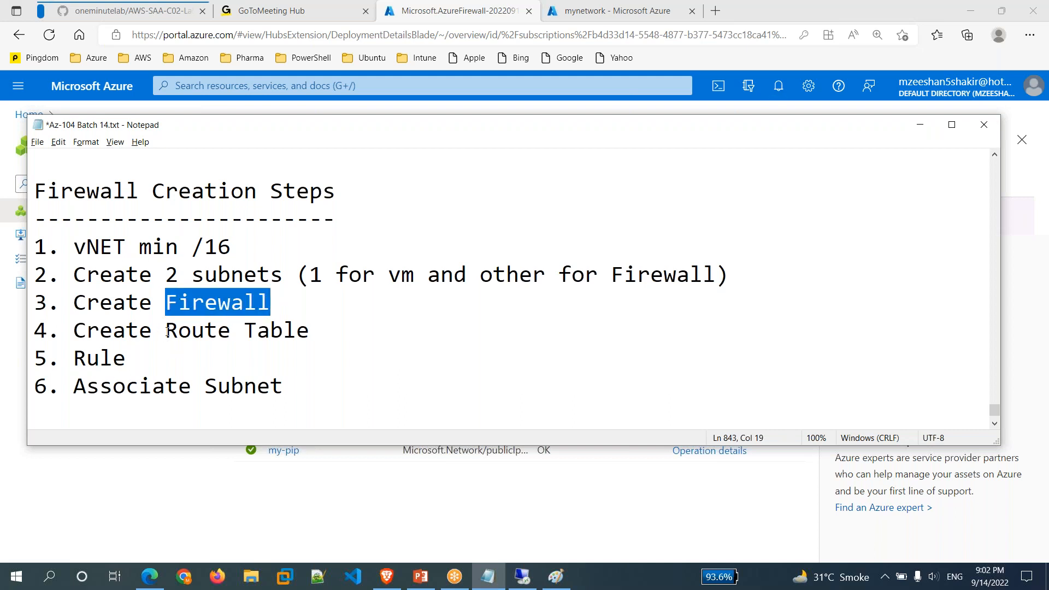
pyautogui.click(165, 330)
pyautogui.hotkey('shift', 'End')
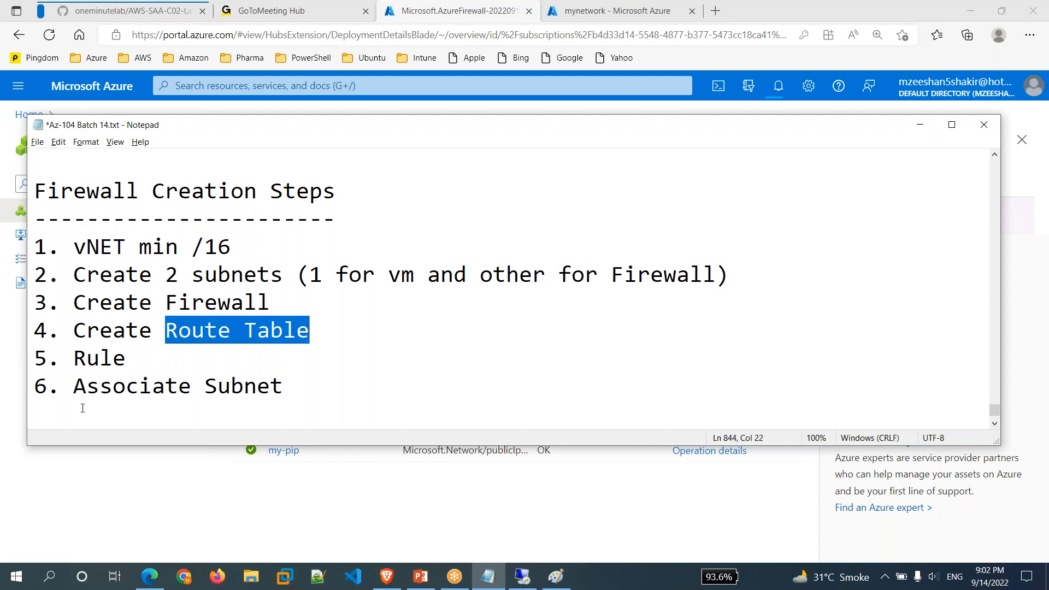
pyautogui.click(81, 409)
pyautogui.write('7.')
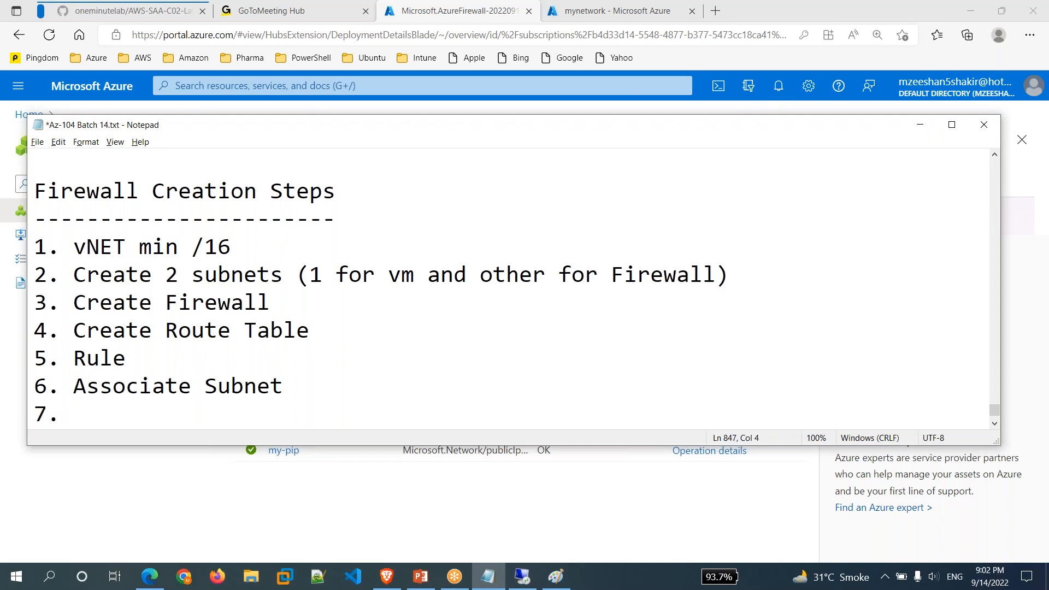
pyautogui.hotkey('ctrl', 's')
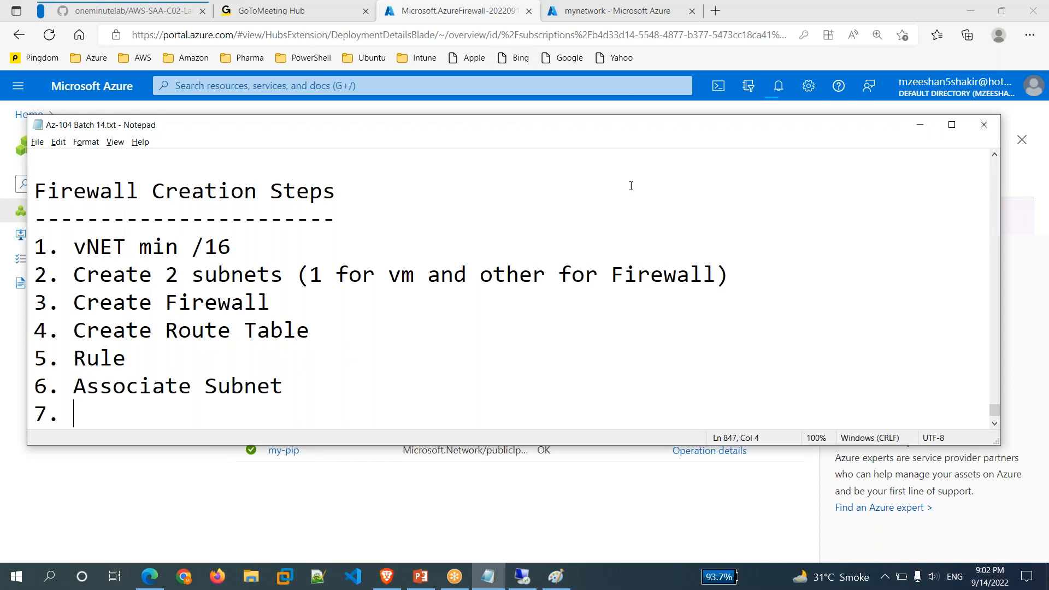
pyautogui.click(923, 125)
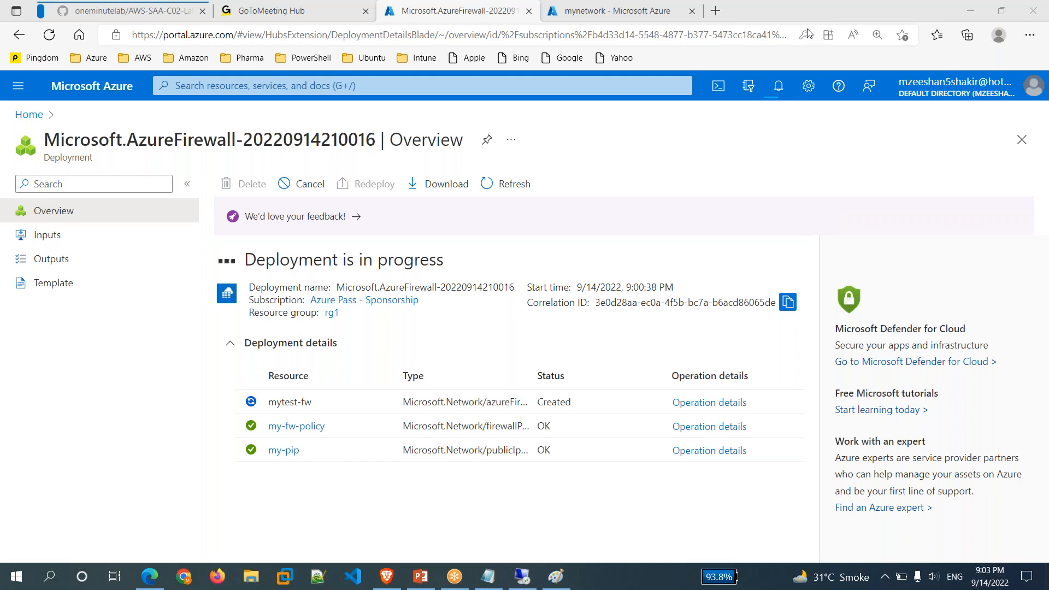
# Change the 'Azure Firewall' note line to 'Azure Firewall (Ports + FQDN)'.
pyautogui.click(486, 584)
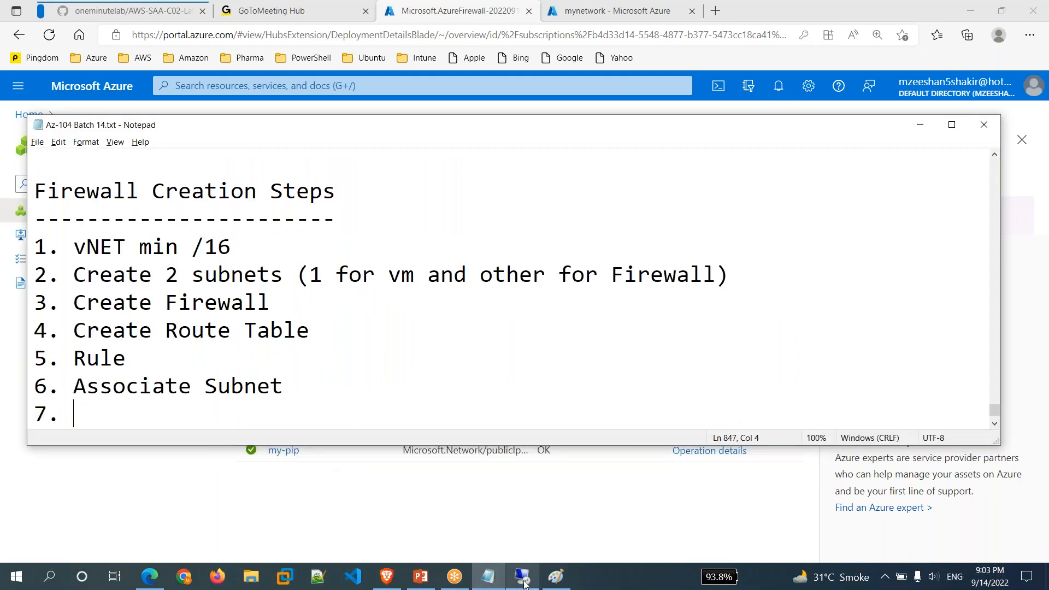
pyautogui.moveTo(523, 583)
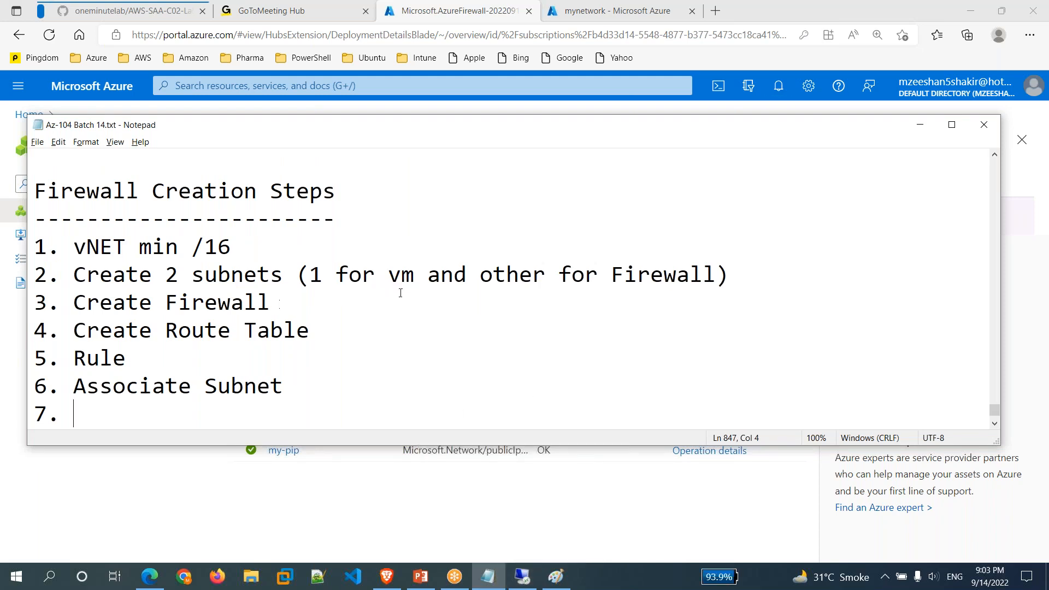
pyautogui.scroll(3, 326, 265)
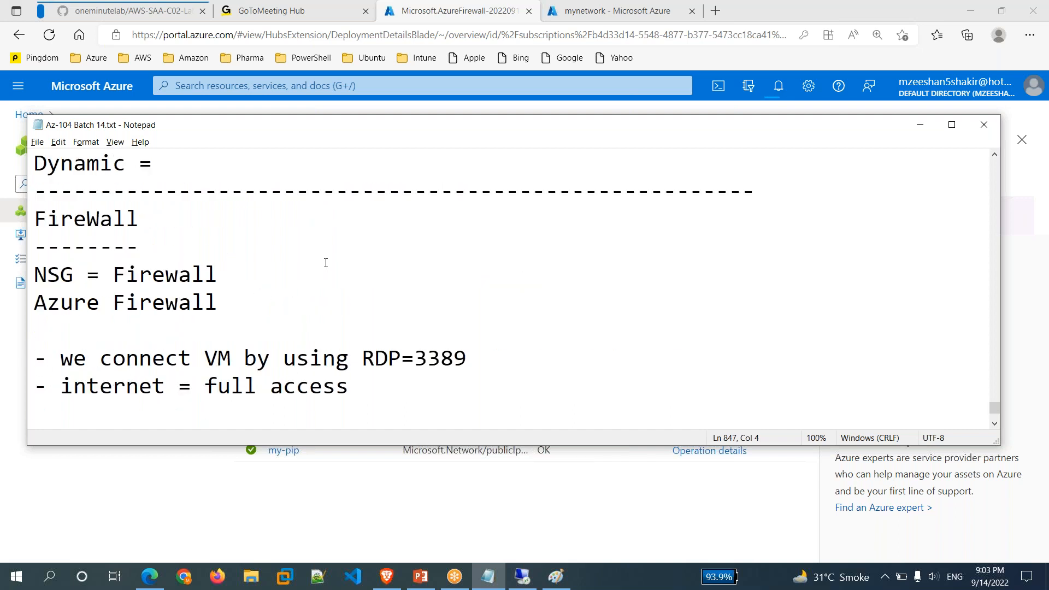
pyautogui.click(246, 303)
pyautogui.write('(')
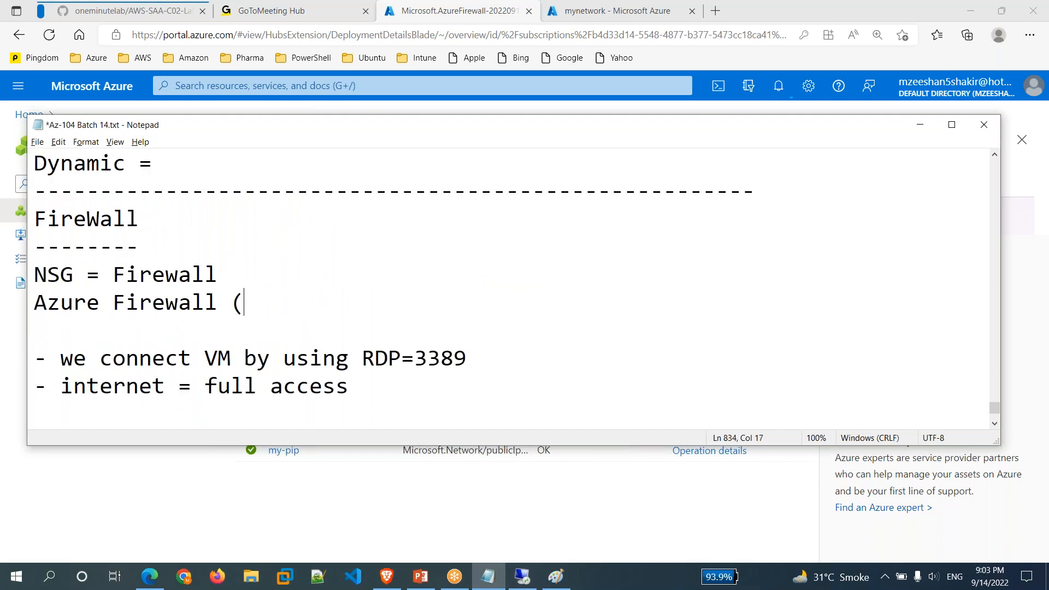
pyautogui.write('Ports +')
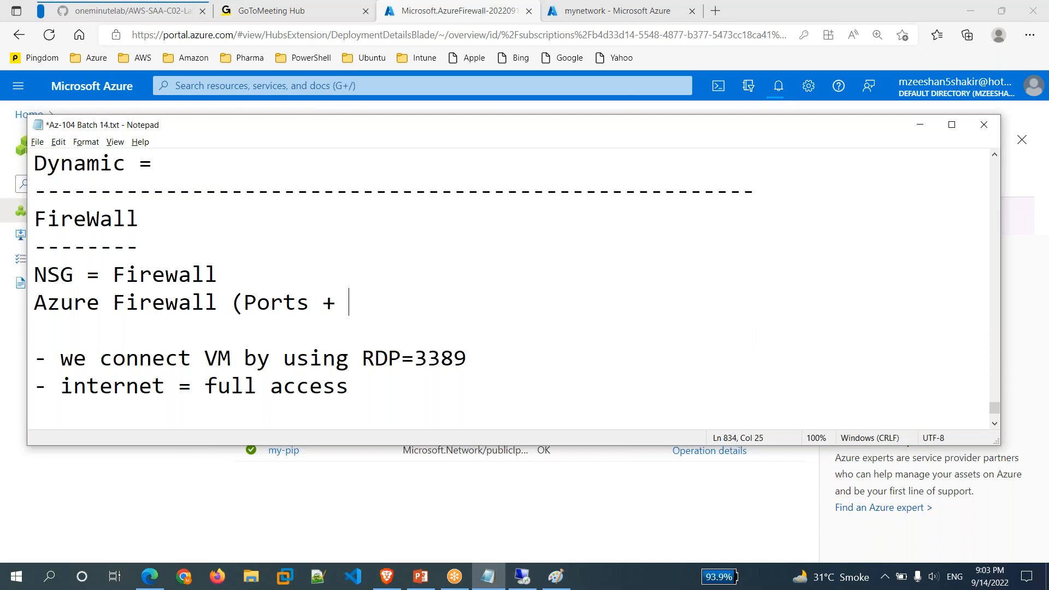
pyautogui.write(' FQDN')
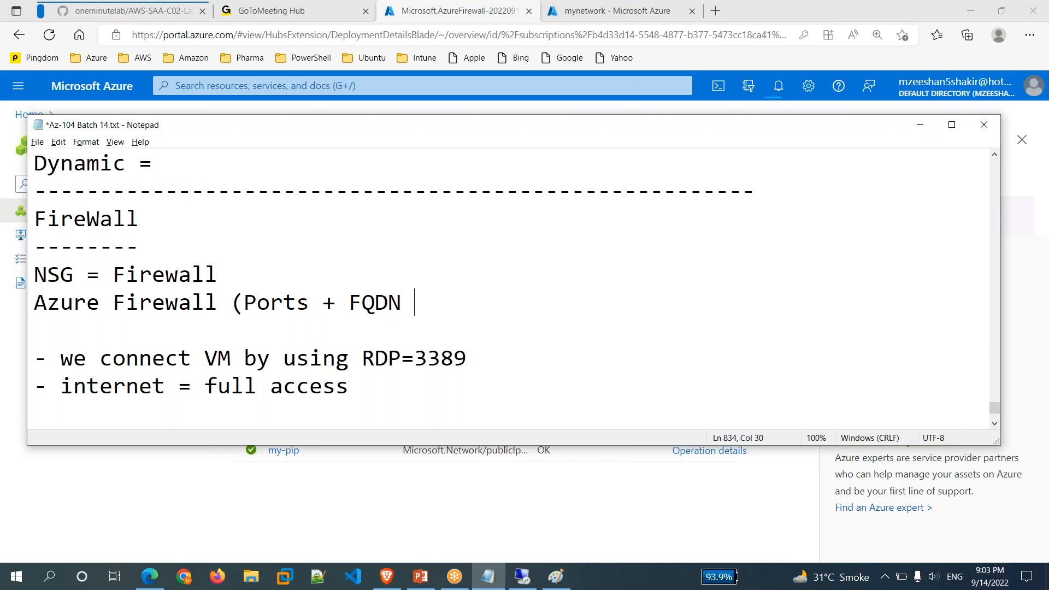
pyautogui.write(' )')
pyautogui.press('BackSpace')
pyautogui.press('BackSpace')
pyautogui.write(')')
pyautogui.scroll(-4, 472, 356)
# Rename step 5 from 'Rule' to 'Route' and save the notes.
pyautogui.scroll(1, 472, 356)
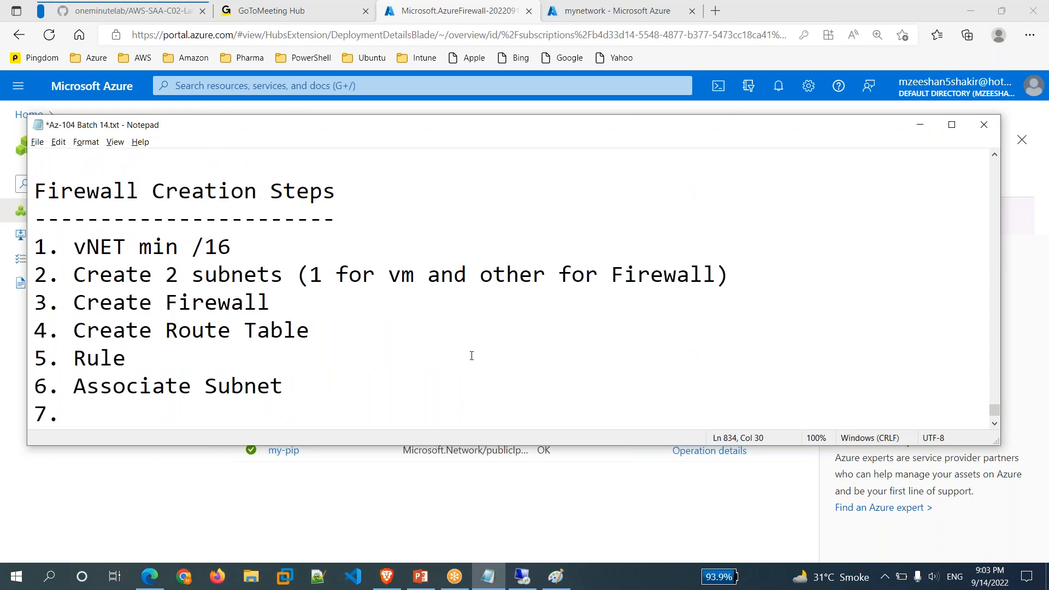
pyautogui.click(397, 507)
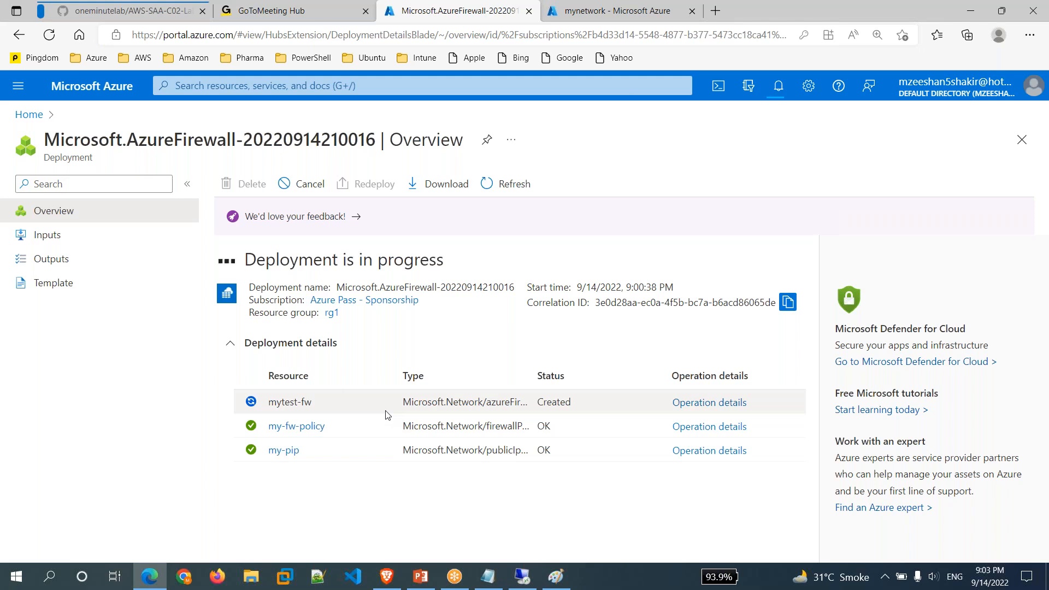
pyautogui.click(488, 577)
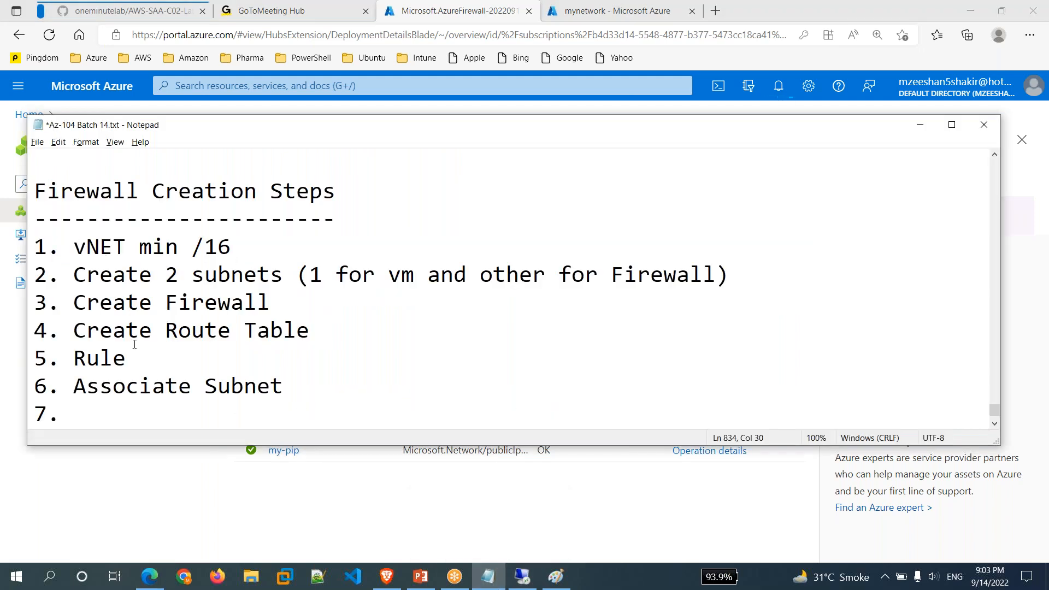
pyautogui.moveTo(126, 360); pyautogui.dragTo(91, 361)
pyautogui.write('oute')
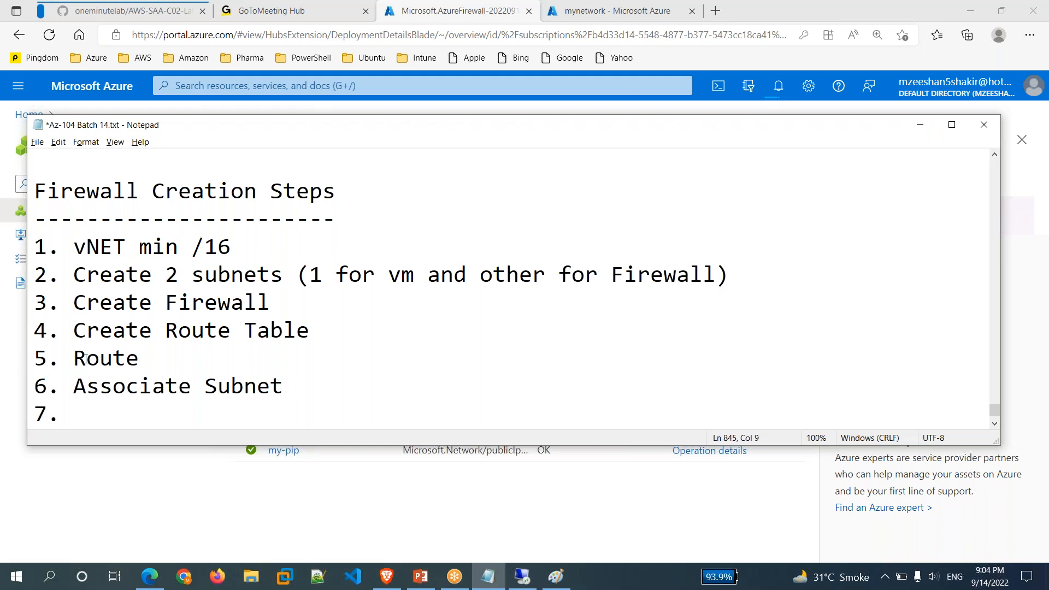
pyautogui.click(117, 410)
pyautogui.hotkey('ctrl', 's')
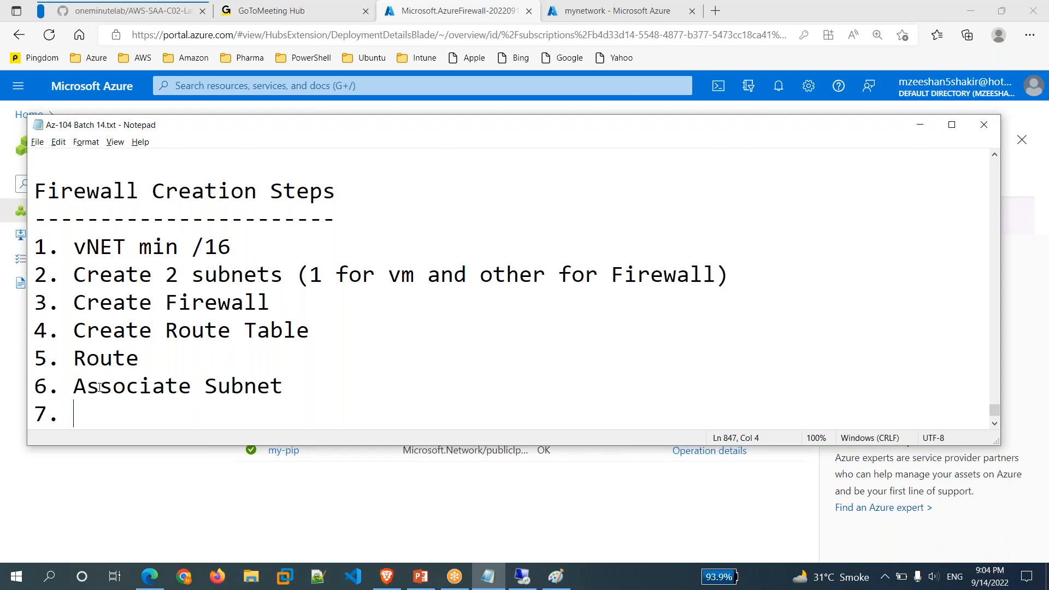
# Reorder the list so it reads '5. Associate Subnet' then '6. Route'.
pyautogui.moveTo(86, 386); pyautogui.dragTo(279, 384)
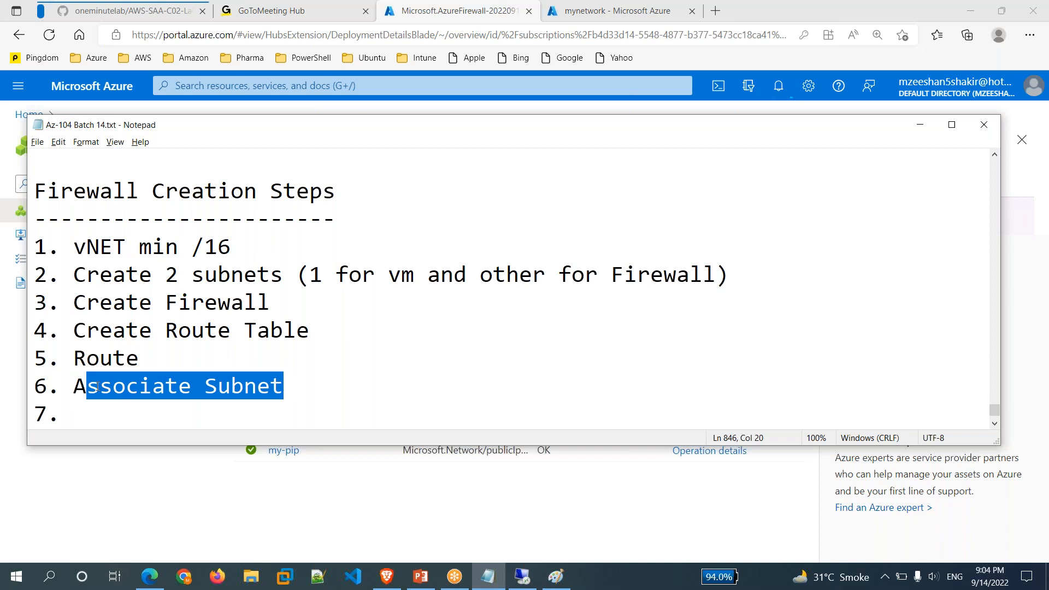
pyautogui.click(151, 358)
pyautogui.press('BackSpace')
pyautogui.press('BackSpace')
pyautogui.press('BackSpace')
pyautogui.press('BackSpace')
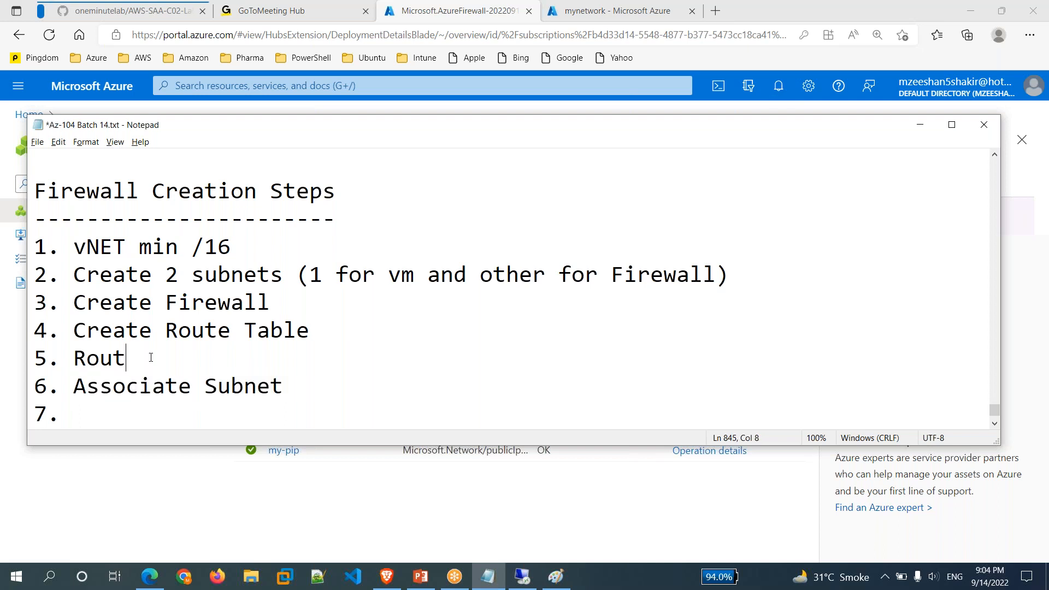
pyautogui.press('BackSpace')
pyautogui.press('BackSpace')
pyautogui.press('BackSpace')
pyautogui.press('BackSpace')
pyautogui.press('BackSpace')
pyautogui.press('Down')
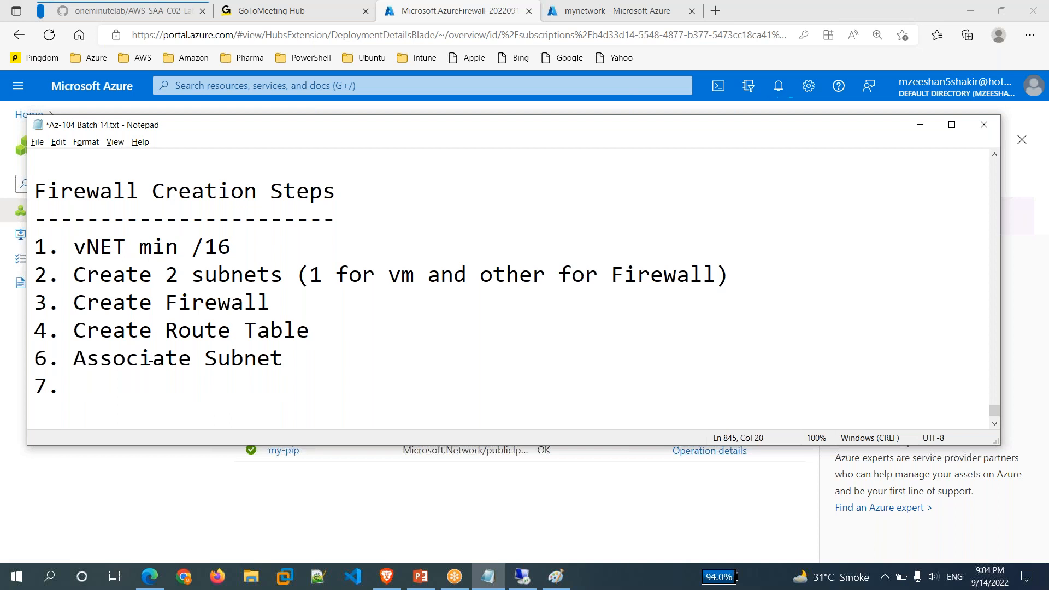
pyautogui.press('Home')
pyautogui.press('Delete')
pyautogui.write('5')
pyautogui.press('End')
pyautogui.press('Return')
pyautogui.write('6. Route')
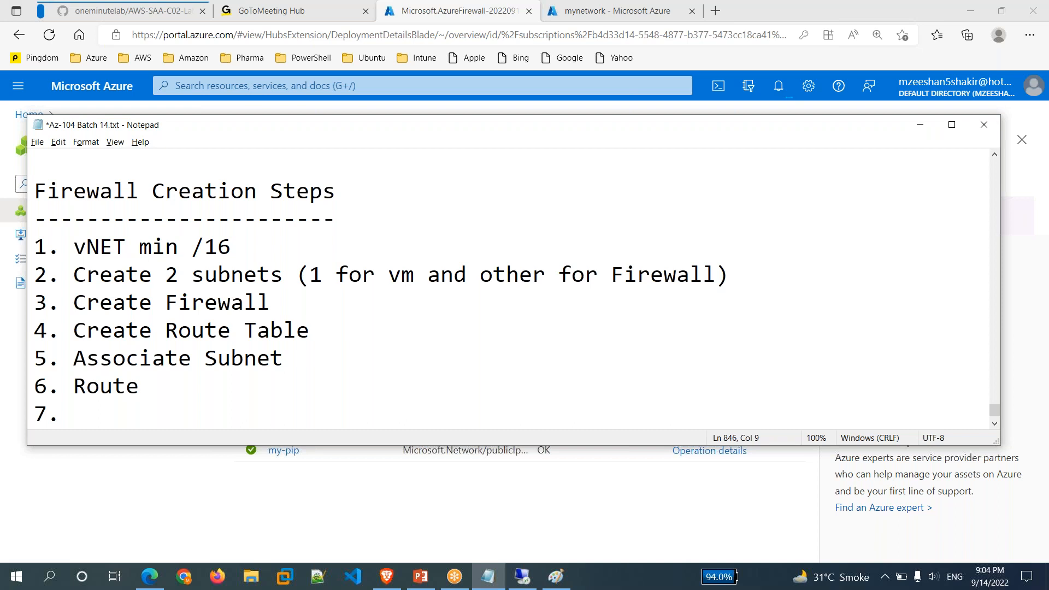
# Save the reordered notes and return to the Azure deployment page.
pyautogui.press('Down')
pyautogui.hotkey('ctrl', 's')
pyautogui.moveTo(75, 389); pyautogui.dragTo(139, 387)
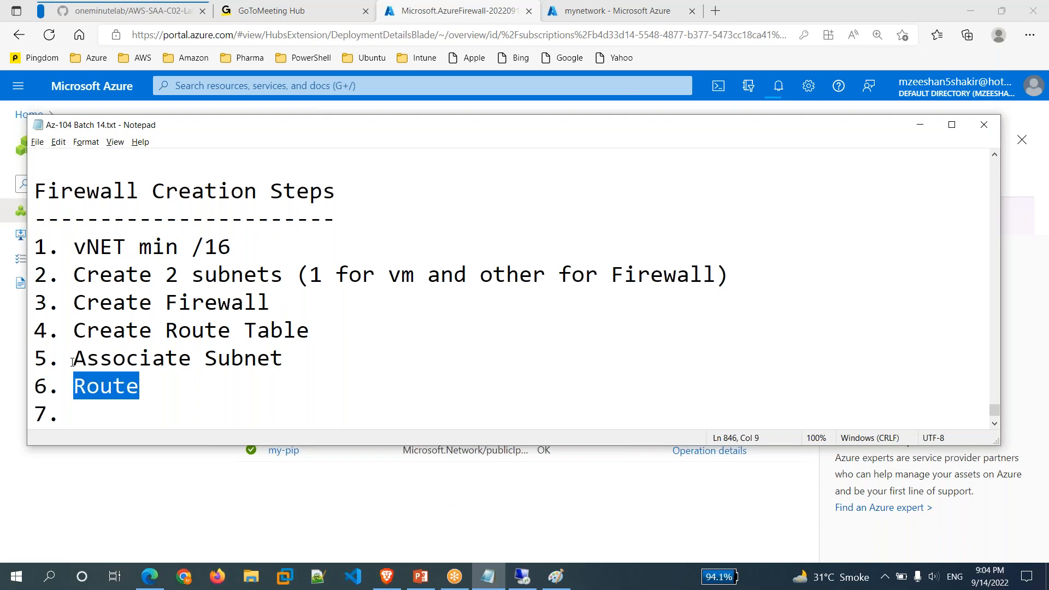
pyautogui.moveTo(73, 361); pyautogui.dragTo(284, 357)
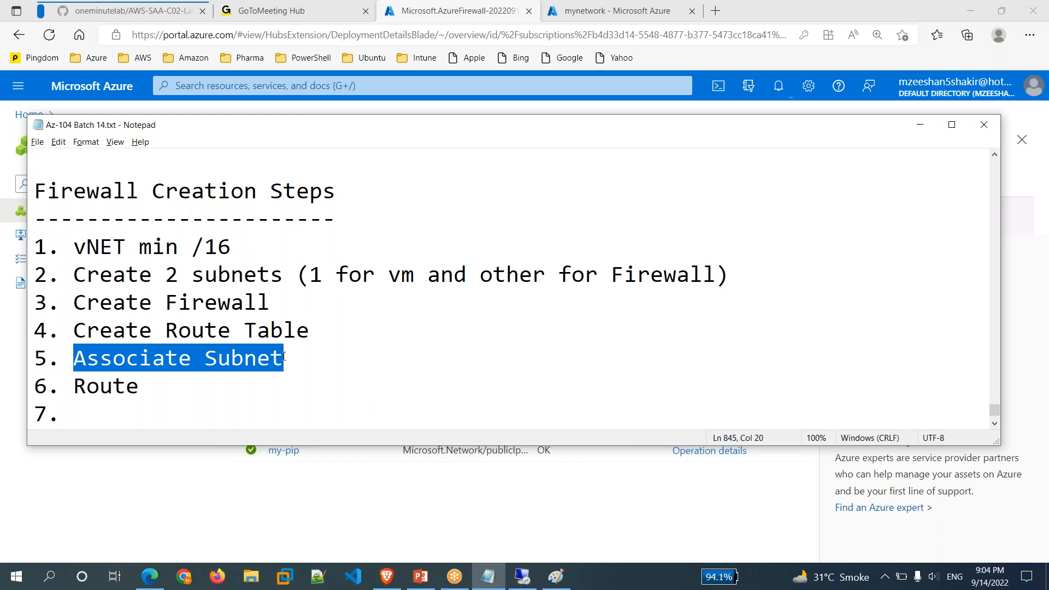
pyautogui.click(332, 490)
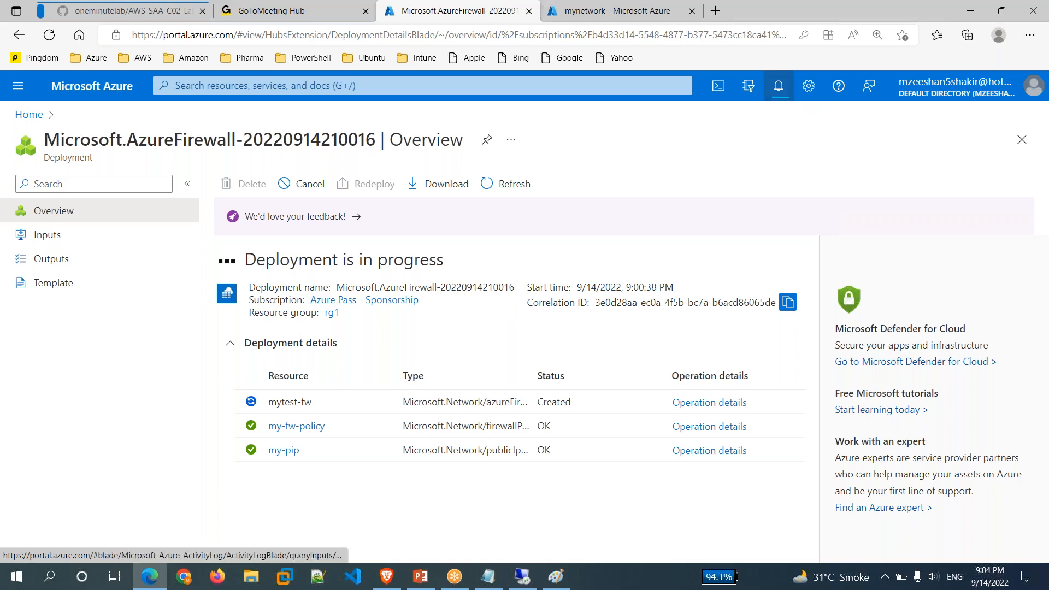
# Wait for the mytest-fw deployment to succeed and open the new firewall resource.
pyautogui.click(779, 87)
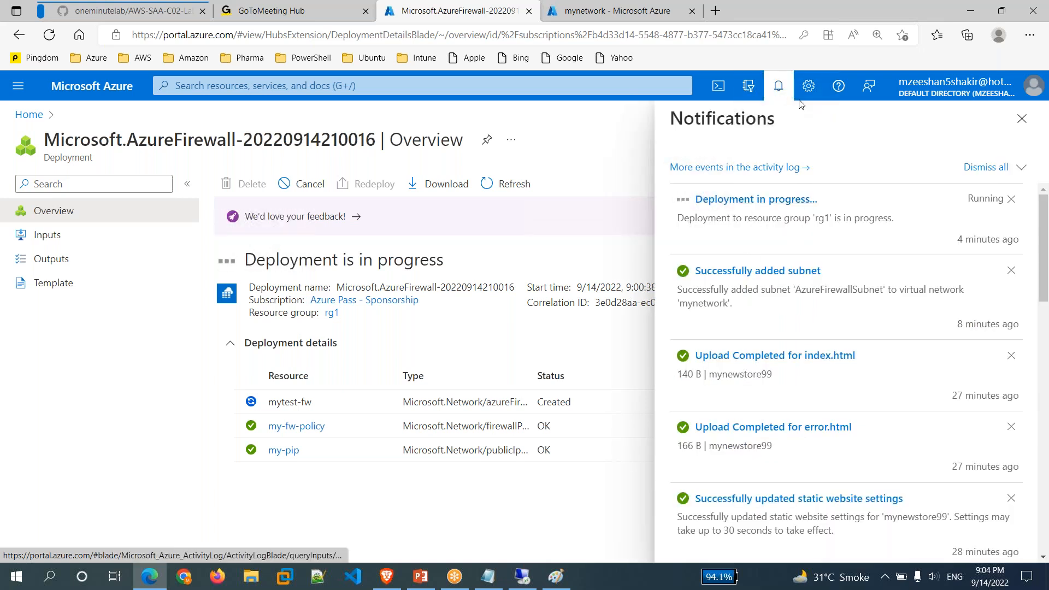
pyautogui.click(778, 88)
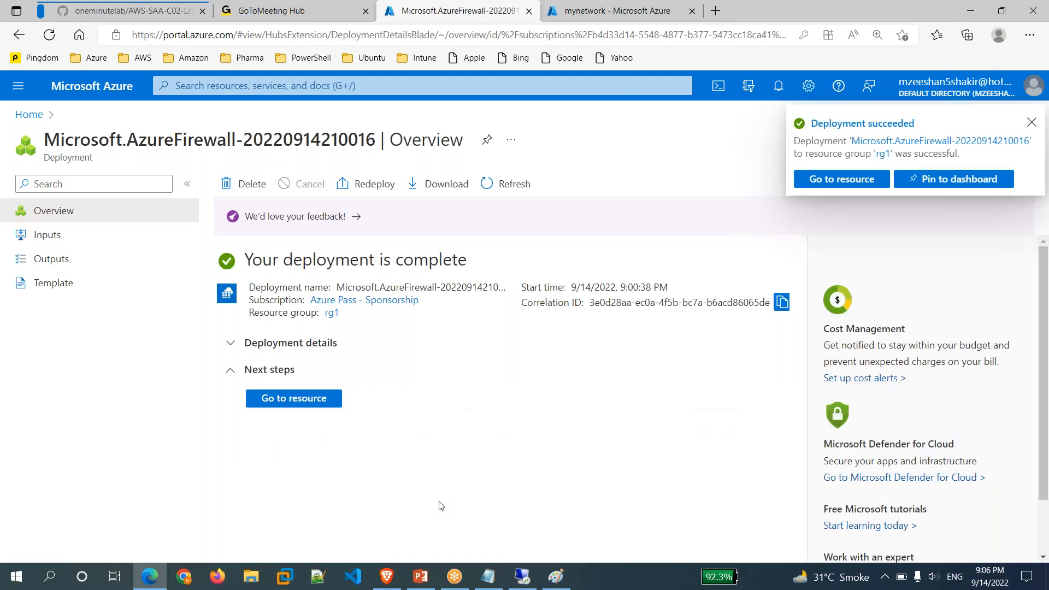
pyautogui.click(327, 399)
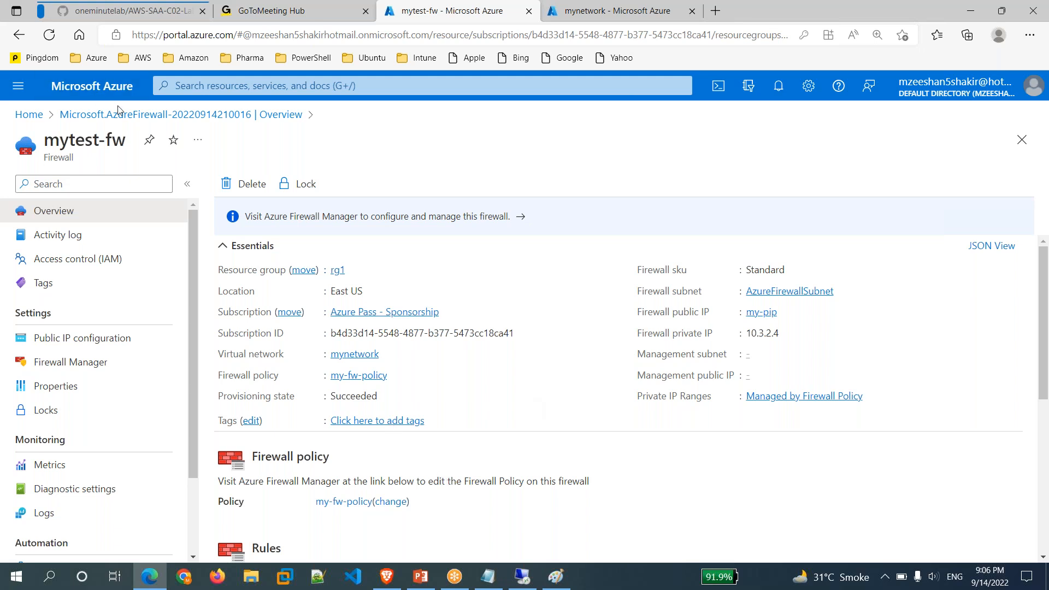
# Search the portal for 'routing table' and open the Route tables service.
pyautogui.click(192, 88)
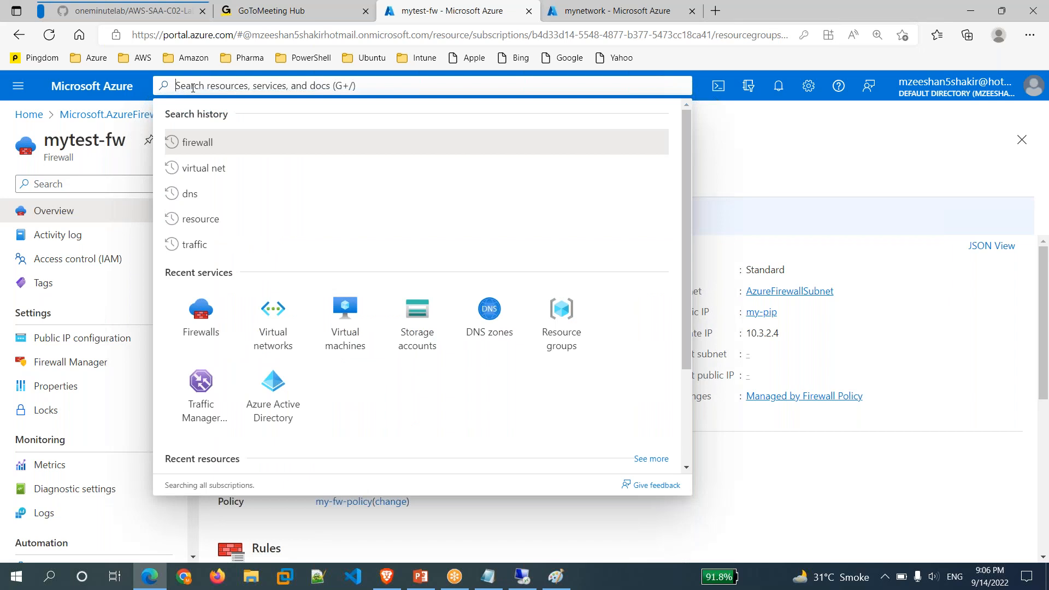
pyautogui.write('rout')
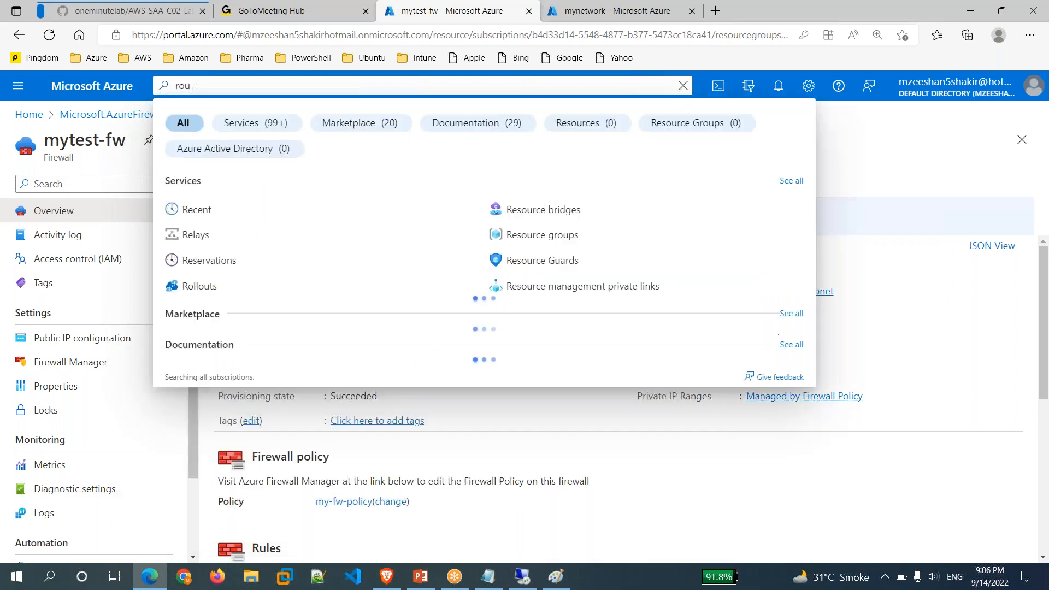
pyautogui.write('ing')
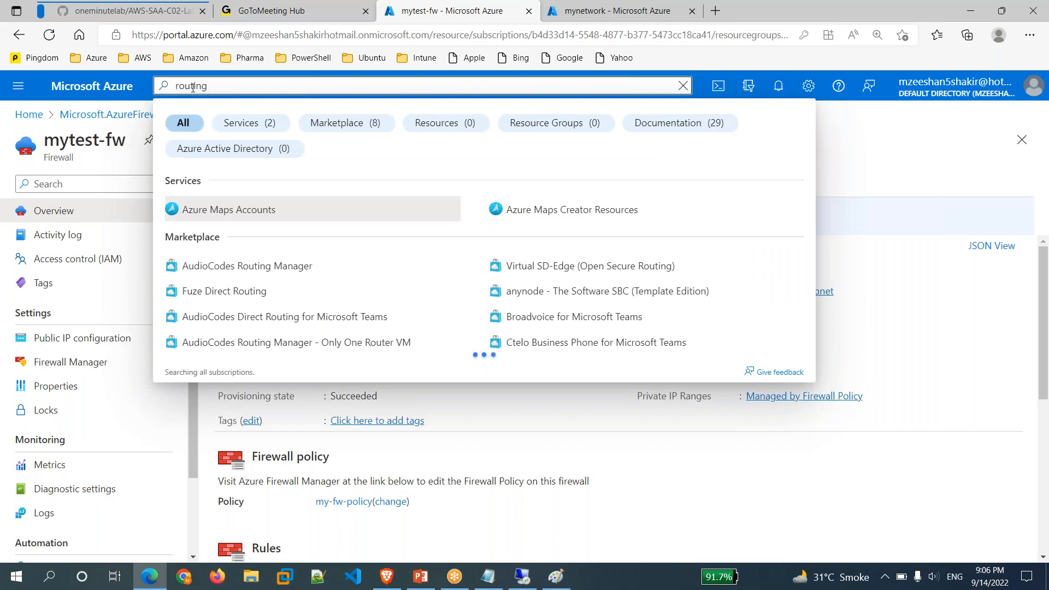
pyautogui.write(' table')
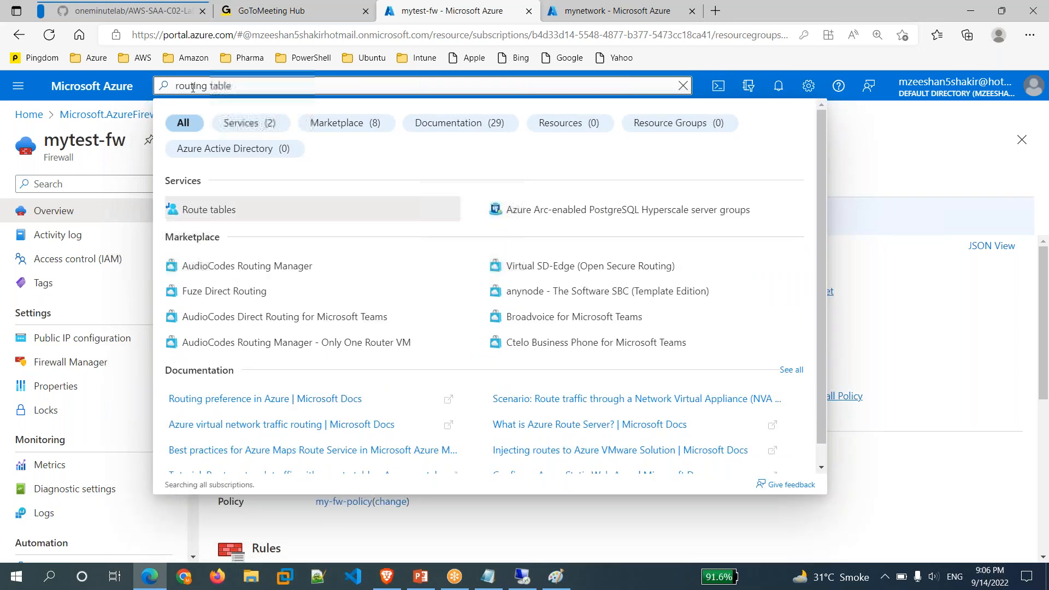
pyautogui.click(219, 213)
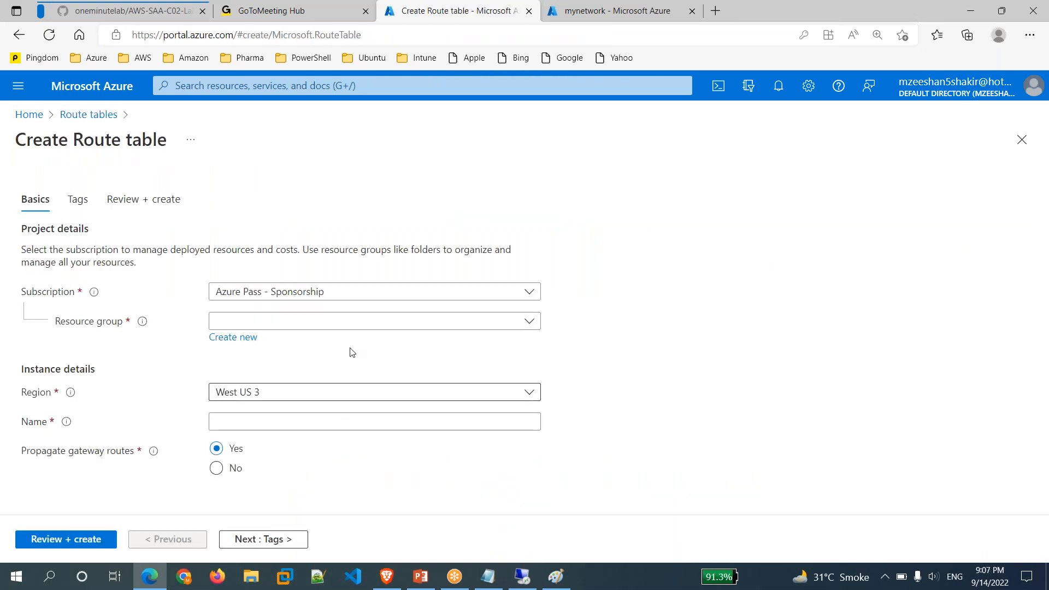
# Set the route table to resource group rg1, region East US, name mytest-rt.
pyautogui.click(392, 327)
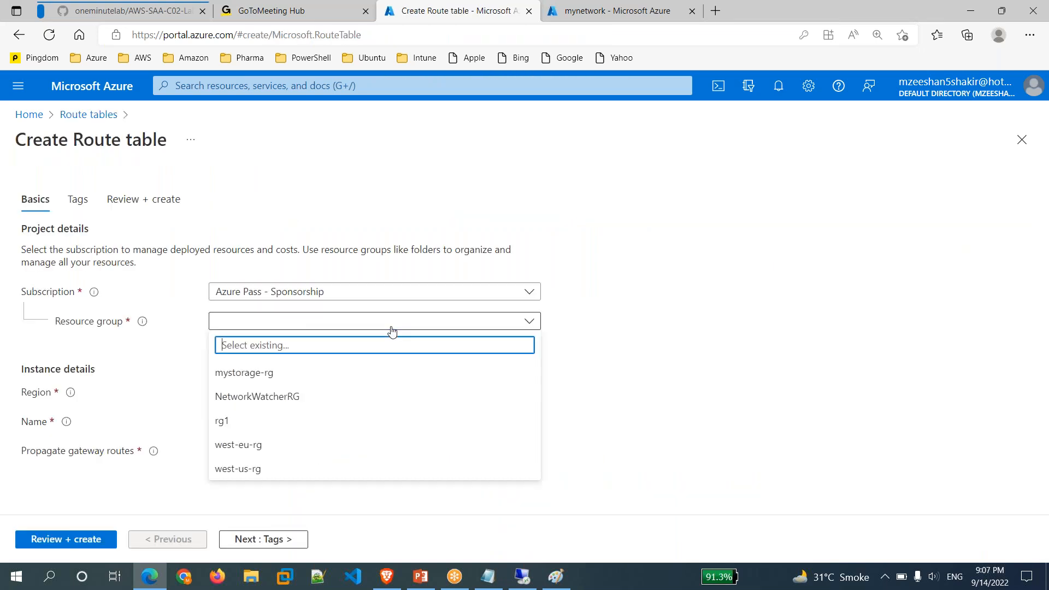
pyautogui.click(240, 422)
pyautogui.click(294, 399)
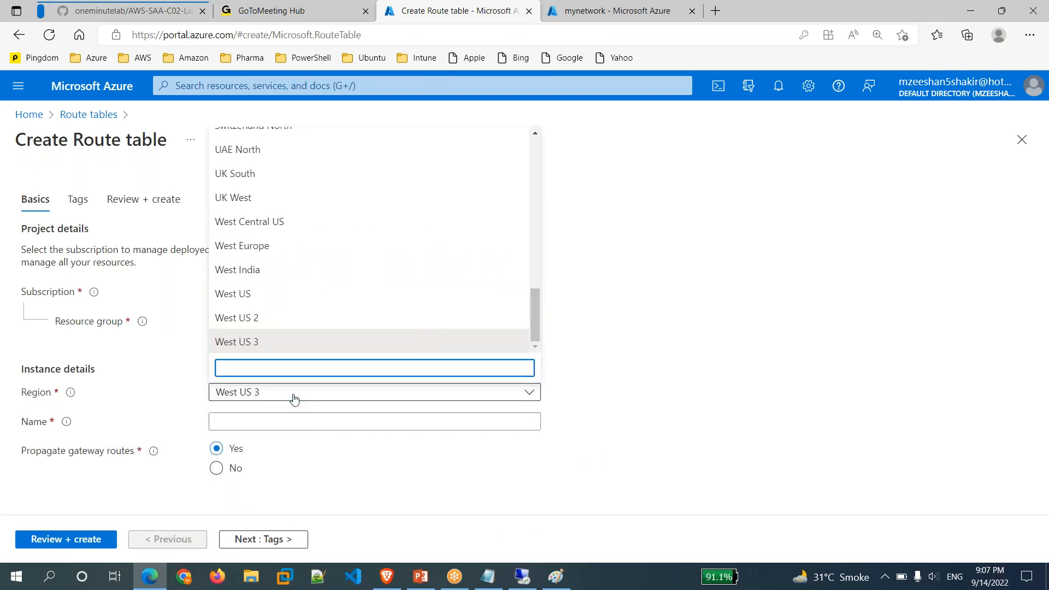
pyautogui.write('east')
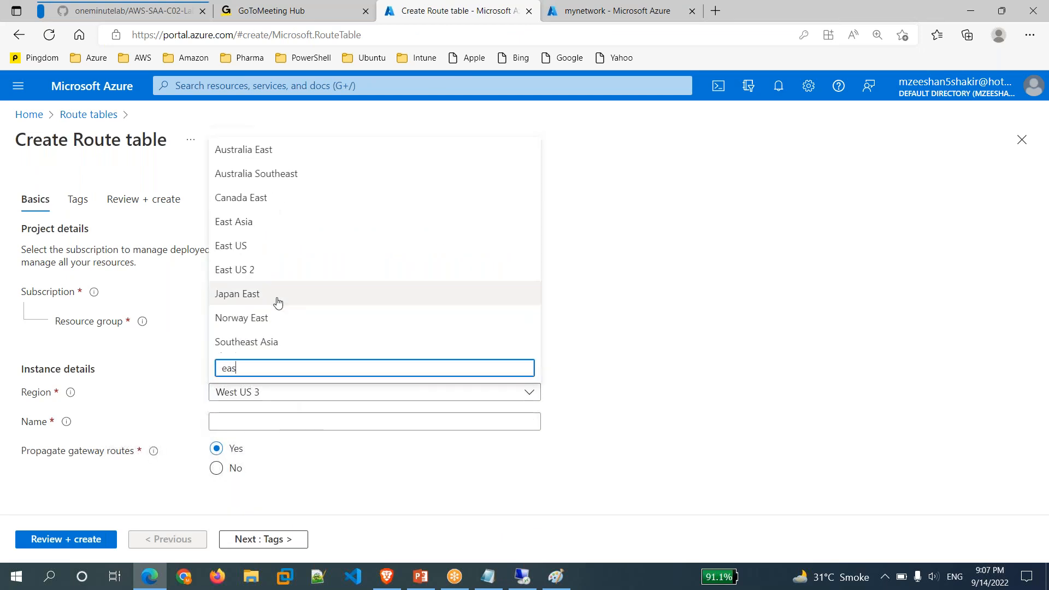
pyautogui.click(244, 248)
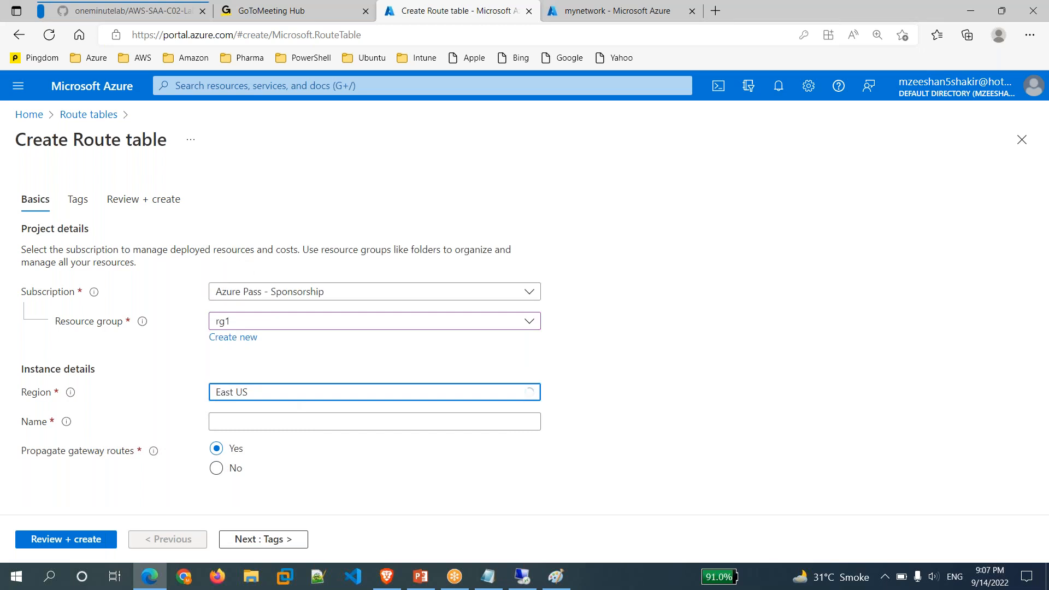
pyautogui.click(403, 421)
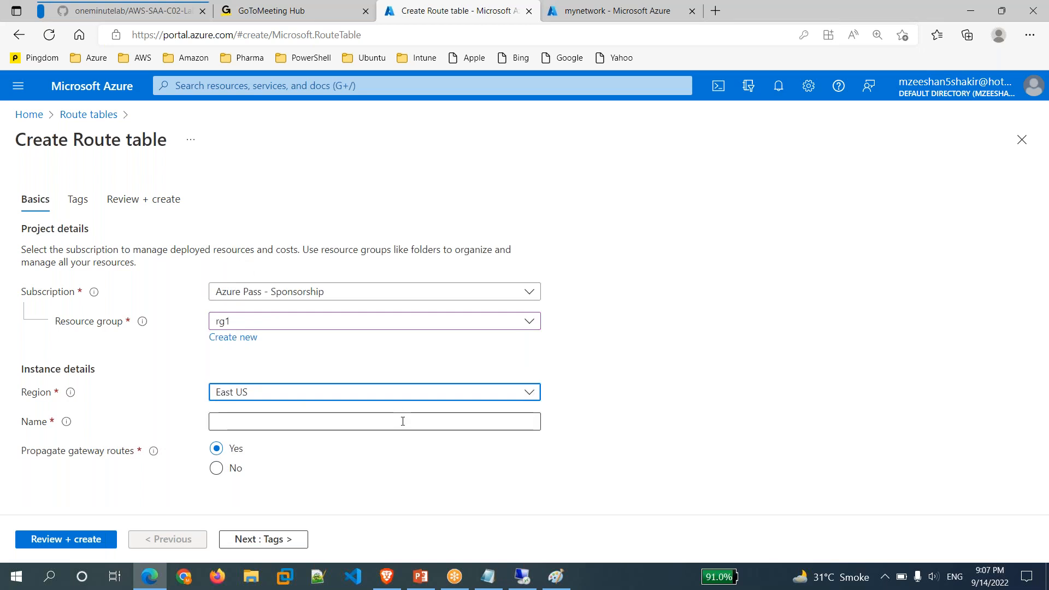
pyautogui.write('mytest-rt')
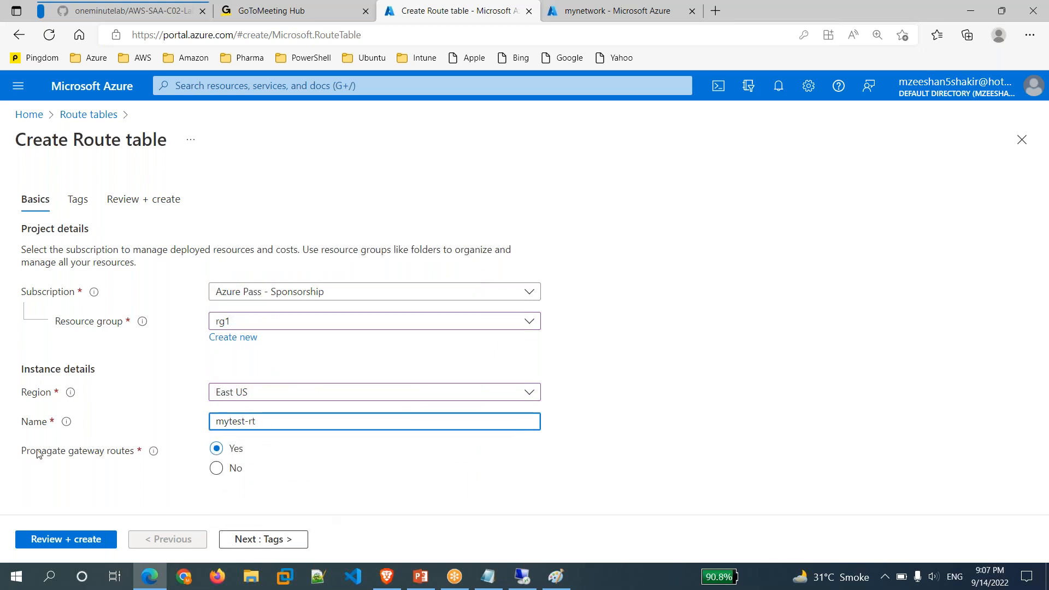
# Try the Propagate gateway routes option, leaving it set to Yes.
pyautogui.moveTo(20, 455); pyautogui.dragTo(133, 460)
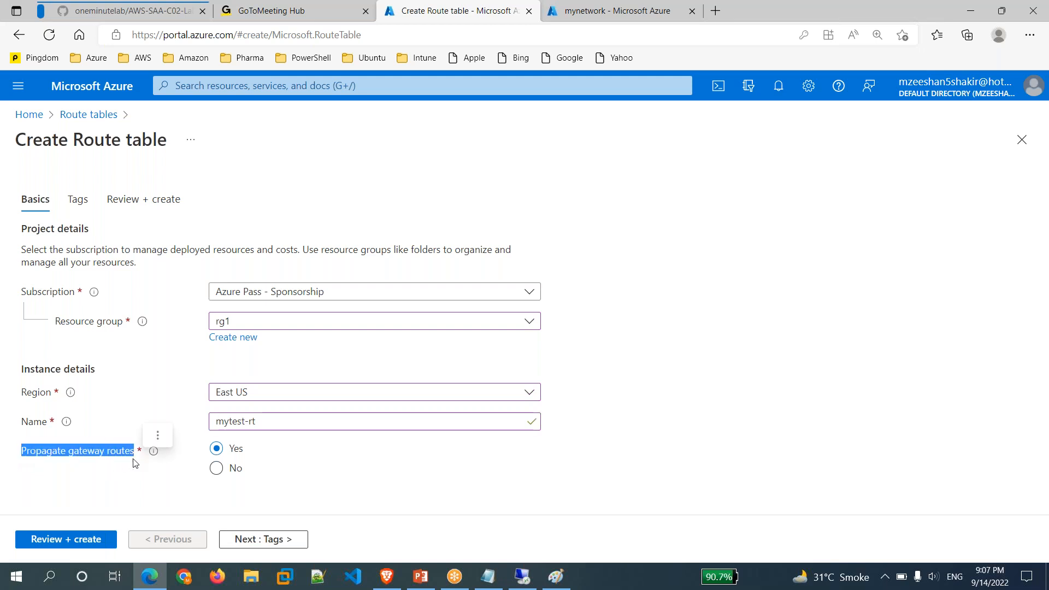
pyautogui.click(288, 476)
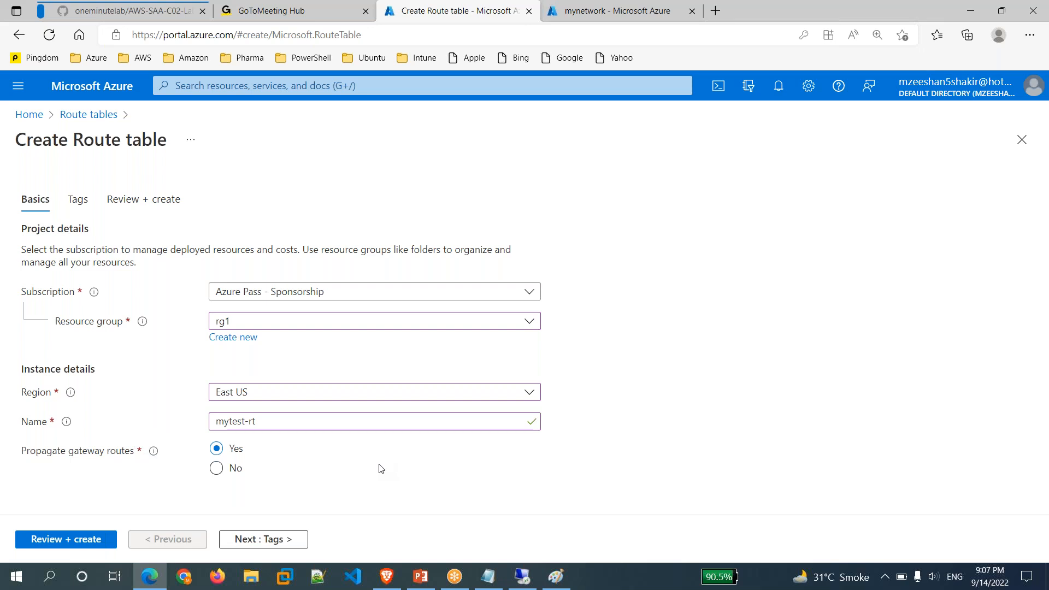
pyautogui.click(216, 473)
pyautogui.click(216, 456)
pyautogui.moveTo(153, 453)
pyautogui.click(217, 474)
pyautogui.click(217, 472)
pyautogui.click(218, 445)
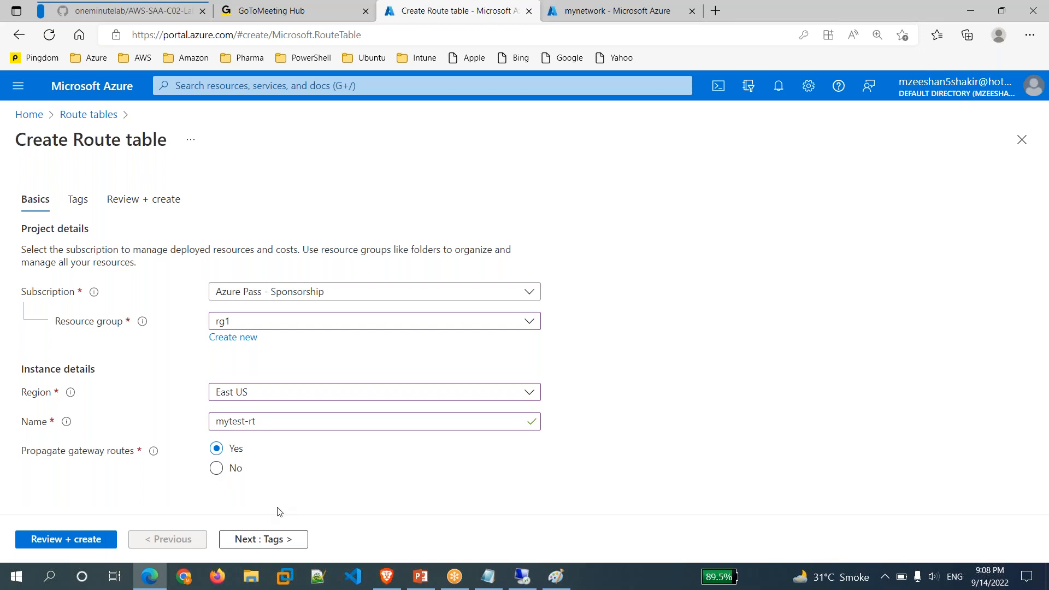
# Validate and create the mytest-rt route table, then open the new resource.
pyautogui.click(62, 541)
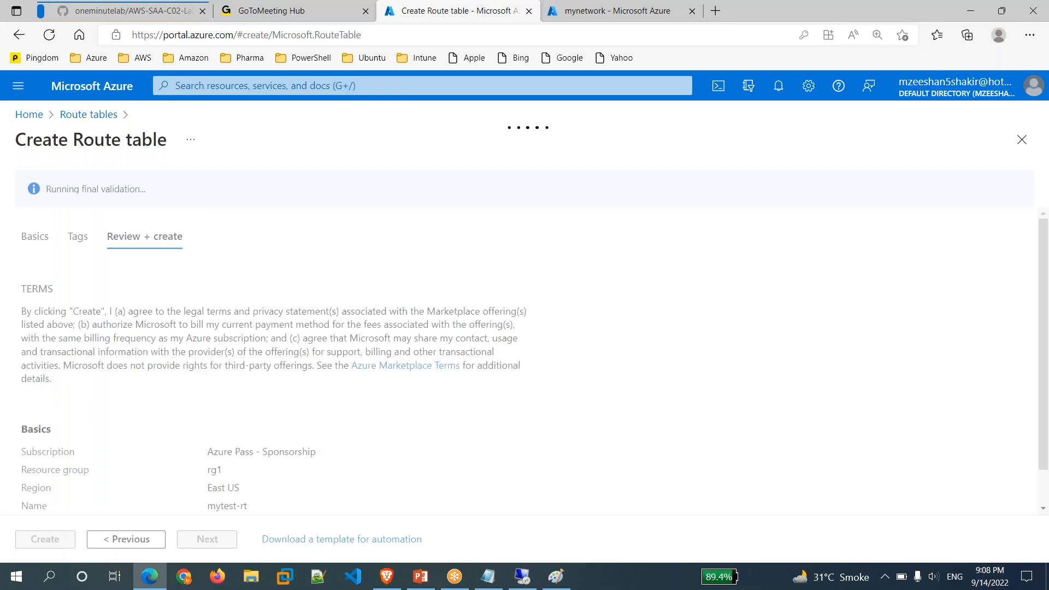
pyautogui.click(45, 539)
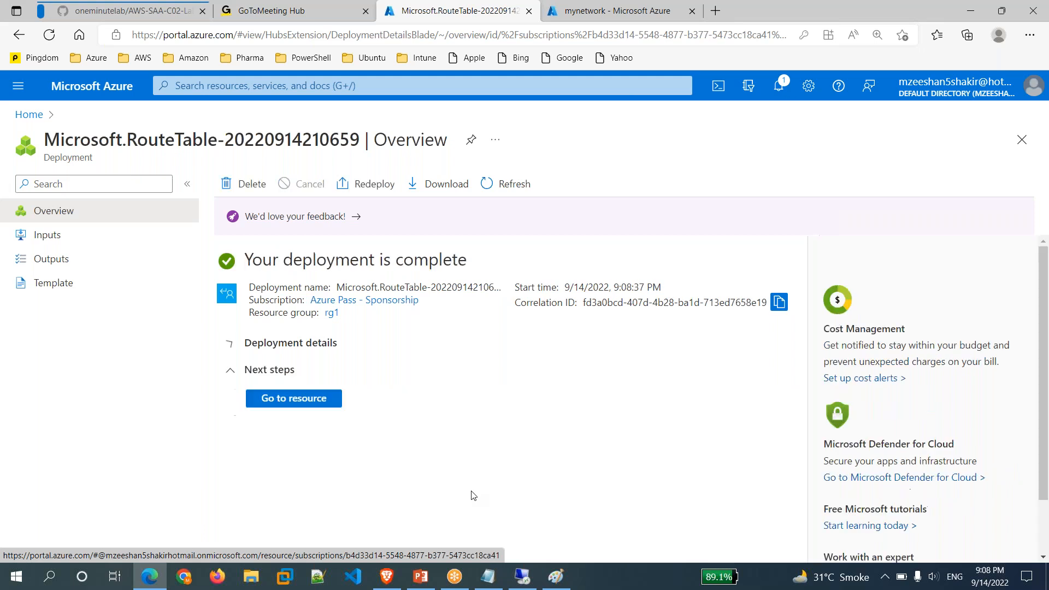
pyautogui.click(302, 404)
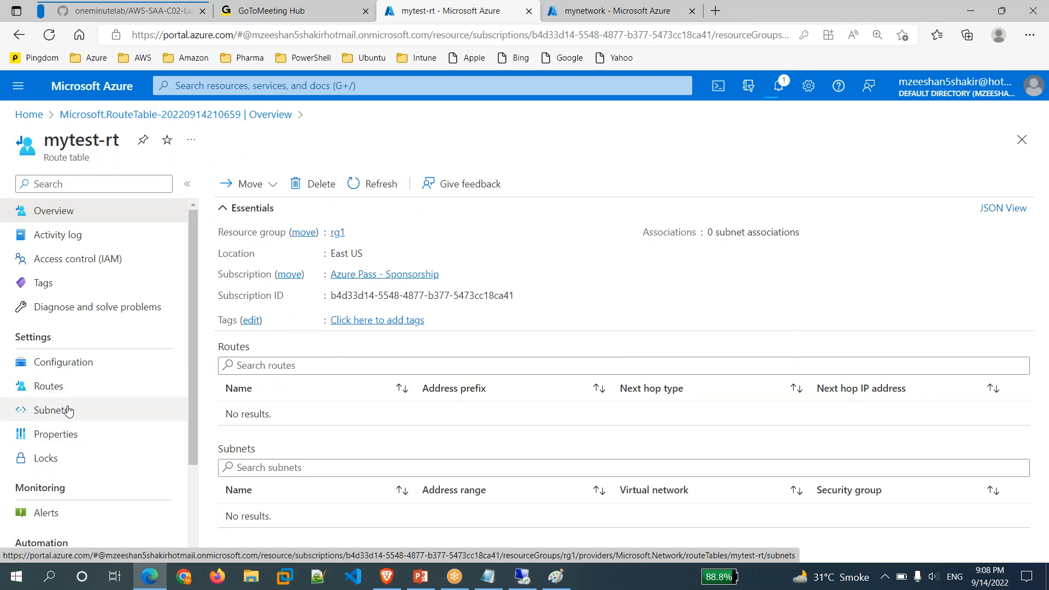
pyautogui.click(488, 577)
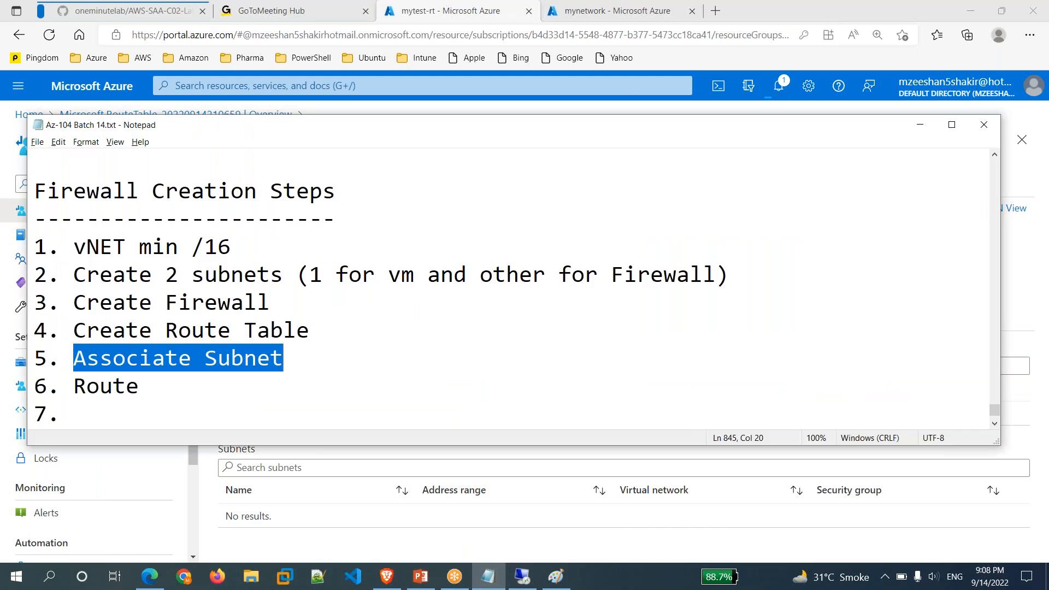
pyautogui.click(175, 330)
pyautogui.moveTo(175, 329); pyautogui.dragTo(290, 333)
pyautogui.moveTo(89, 363); pyautogui.dragTo(241, 358)
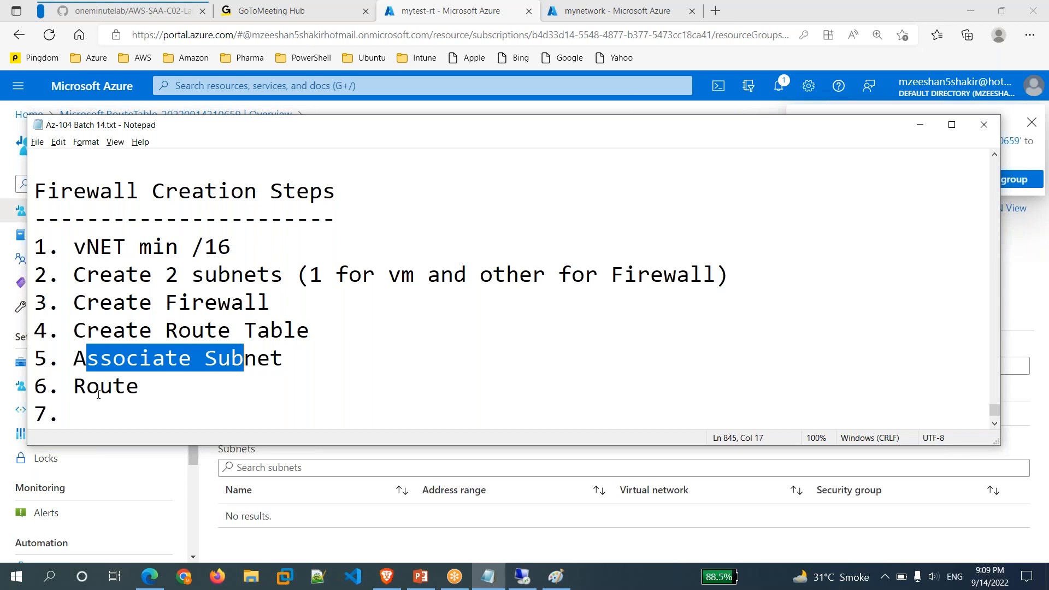
pyautogui.moveTo(101, 387); pyautogui.dragTo(126, 386)
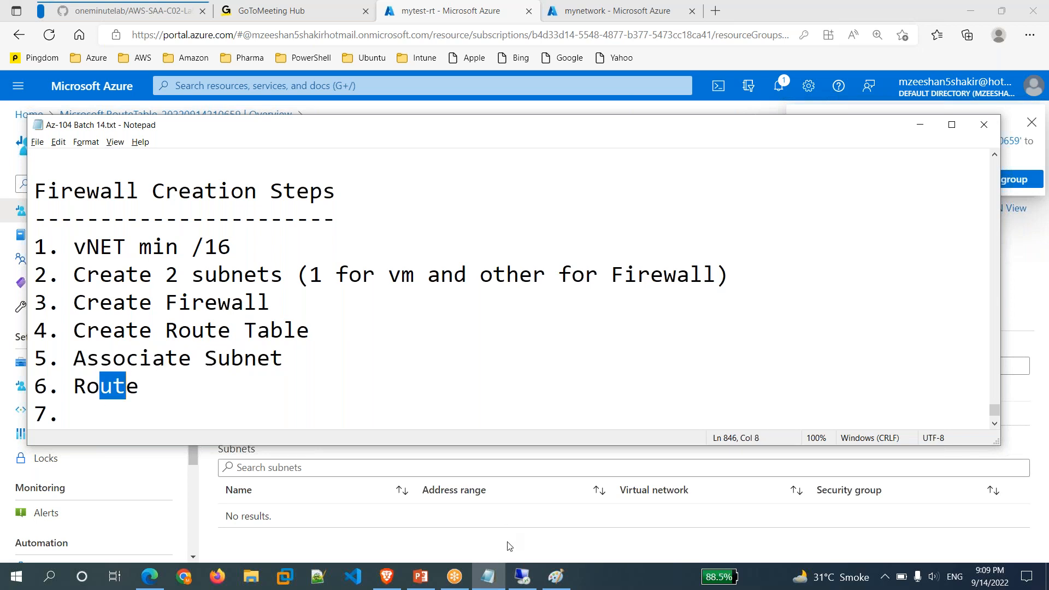
pyautogui.click(507, 542)
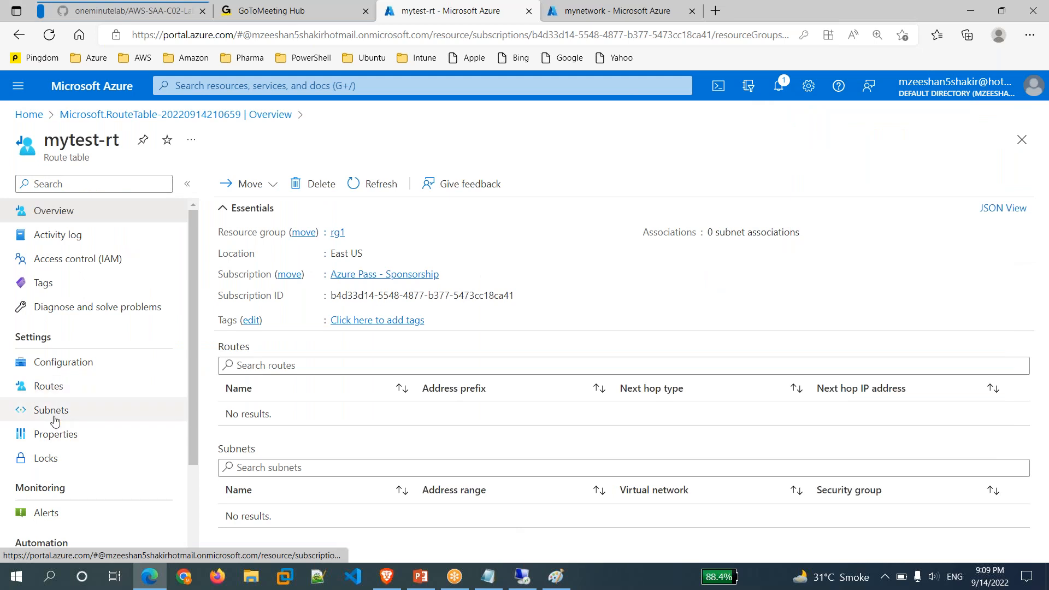
# Associate mytest-rt with the default subnet of virtual network mynetwork.
pyautogui.click(54, 412)
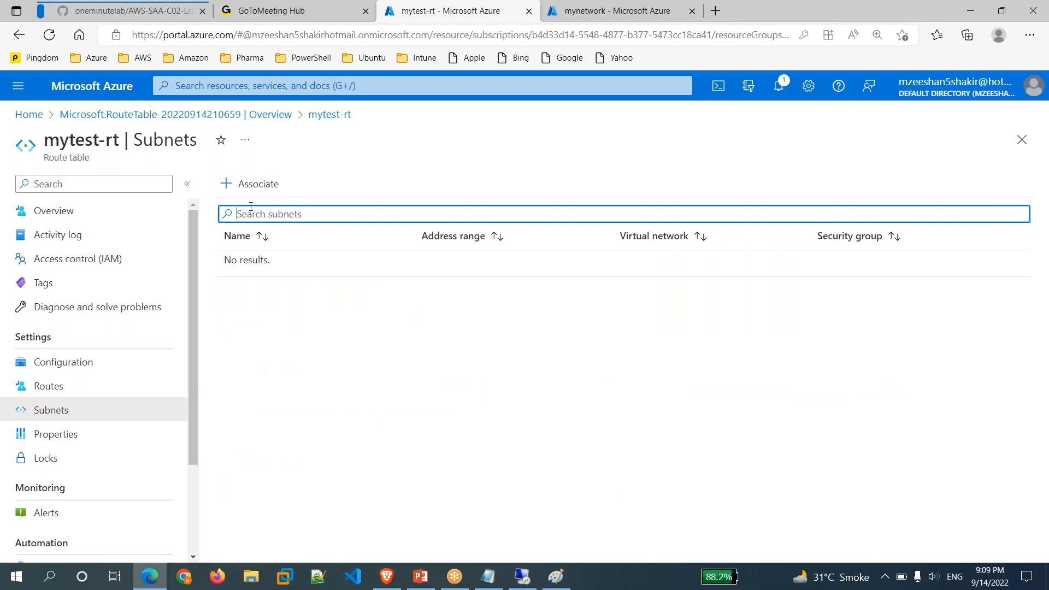
pyautogui.click(264, 193)
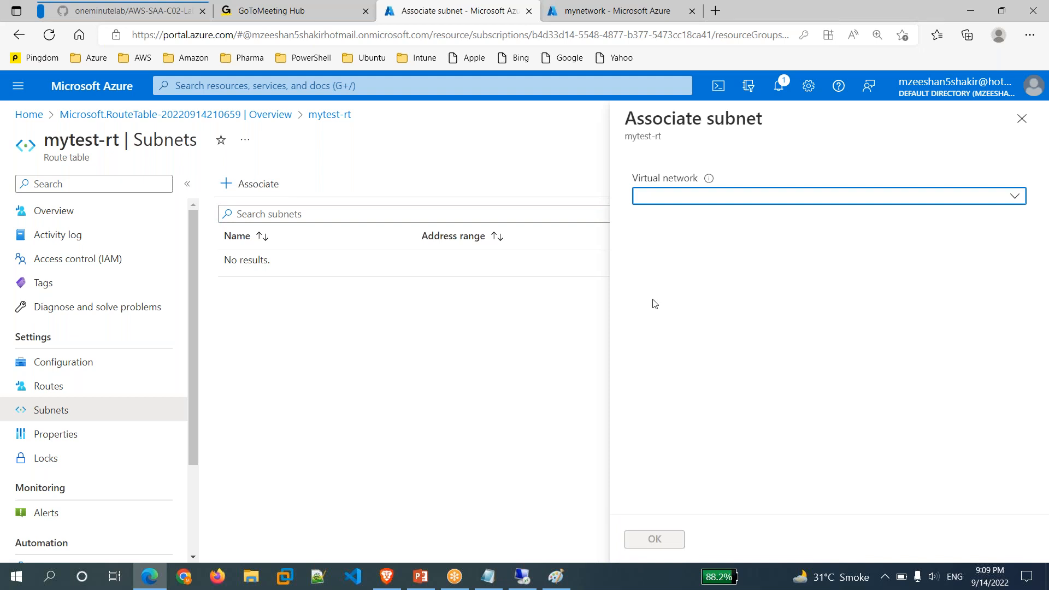
pyautogui.click(825, 197)
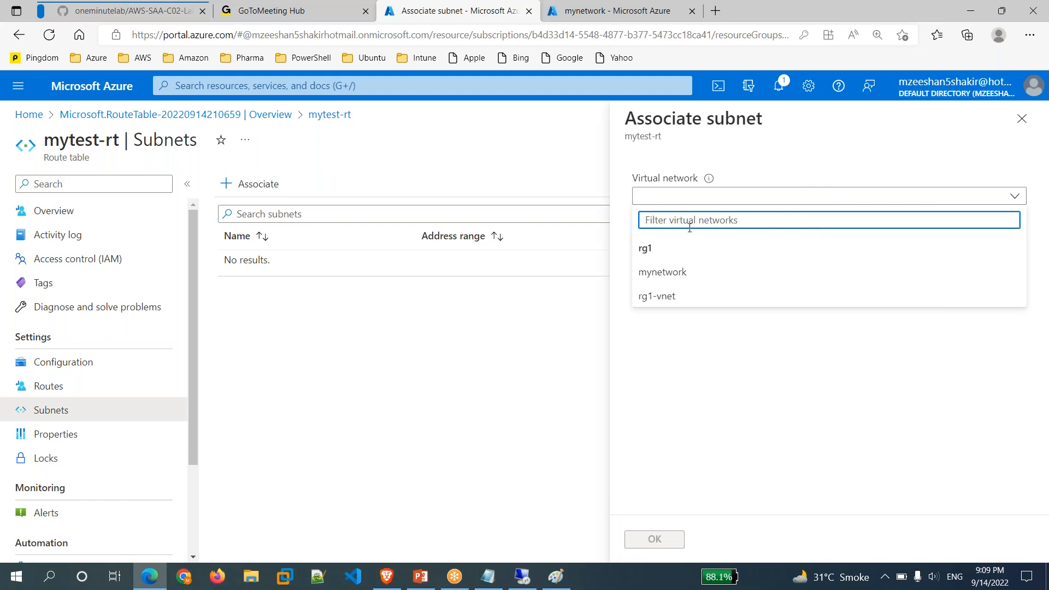
pyautogui.click(690, 273)
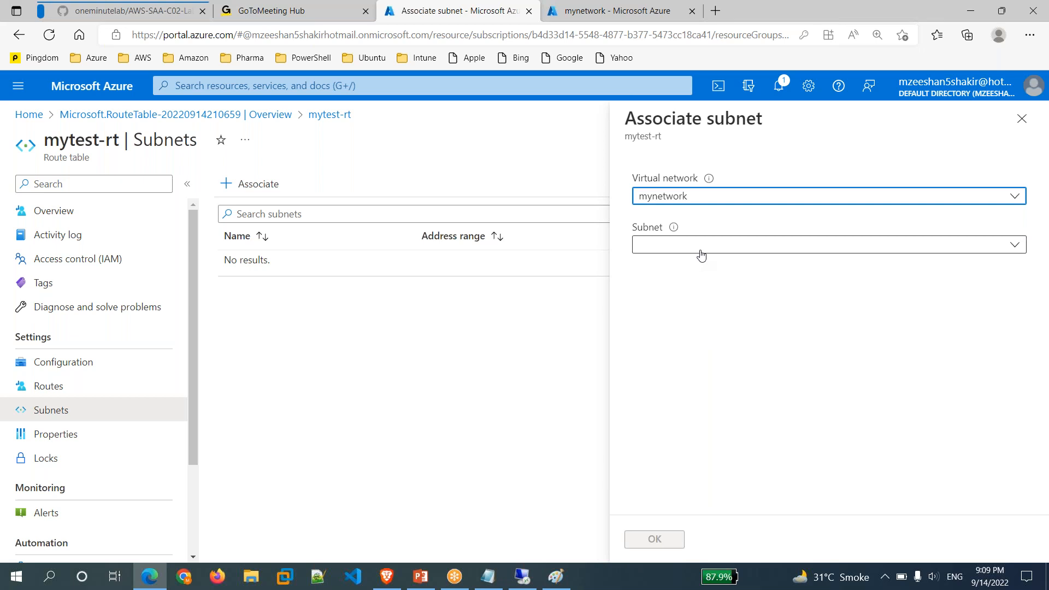
pyautogui.click(701, 255)
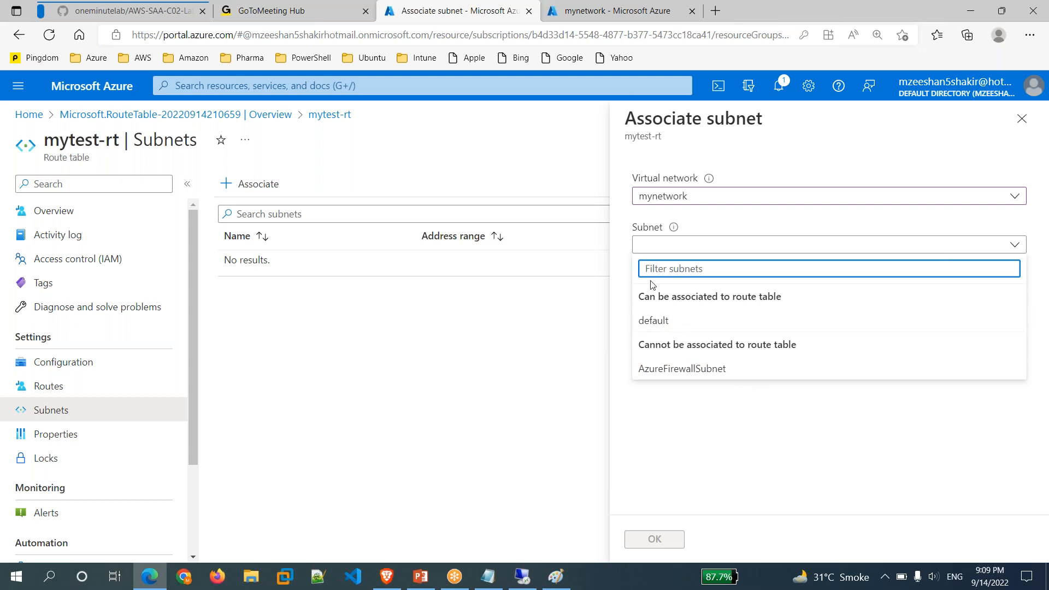
pyautogui.click(689, 326)
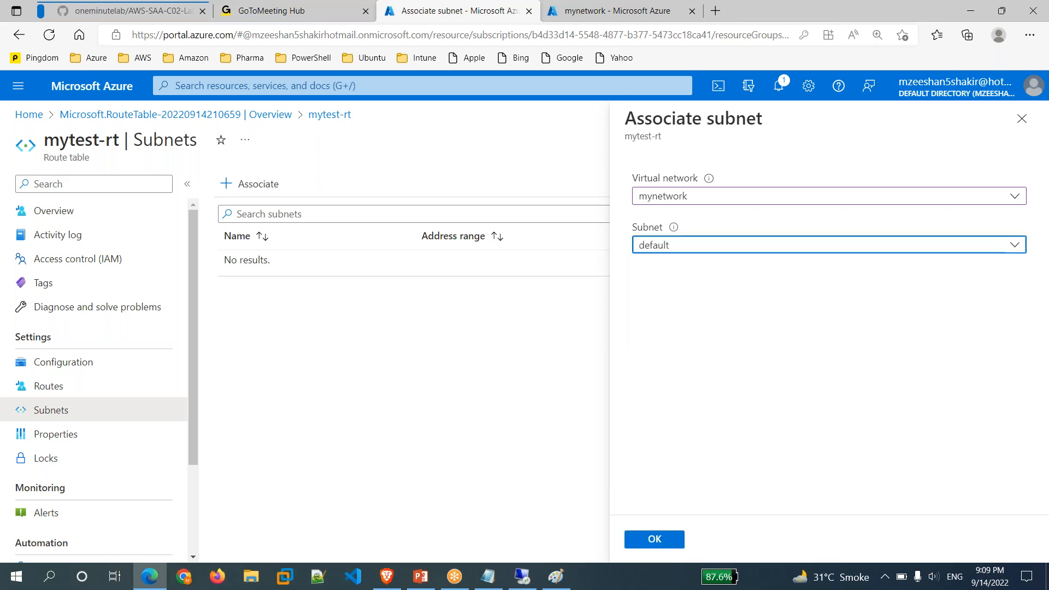
pyautogui.click(668, 541)
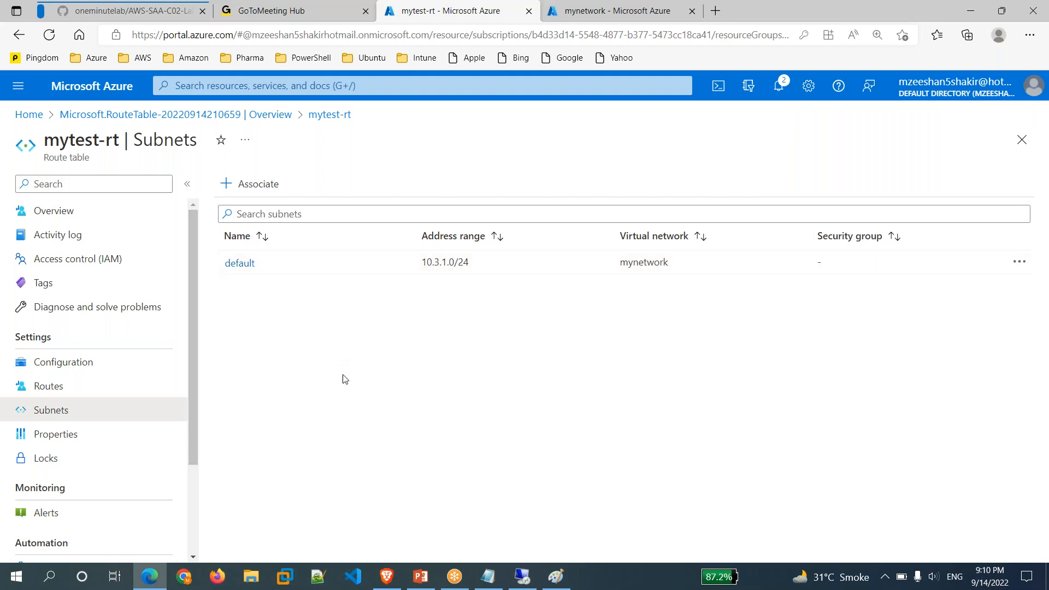
# Add a route named mytest-route with destination type IP Addresses.
pyautogui.click(54, 392)
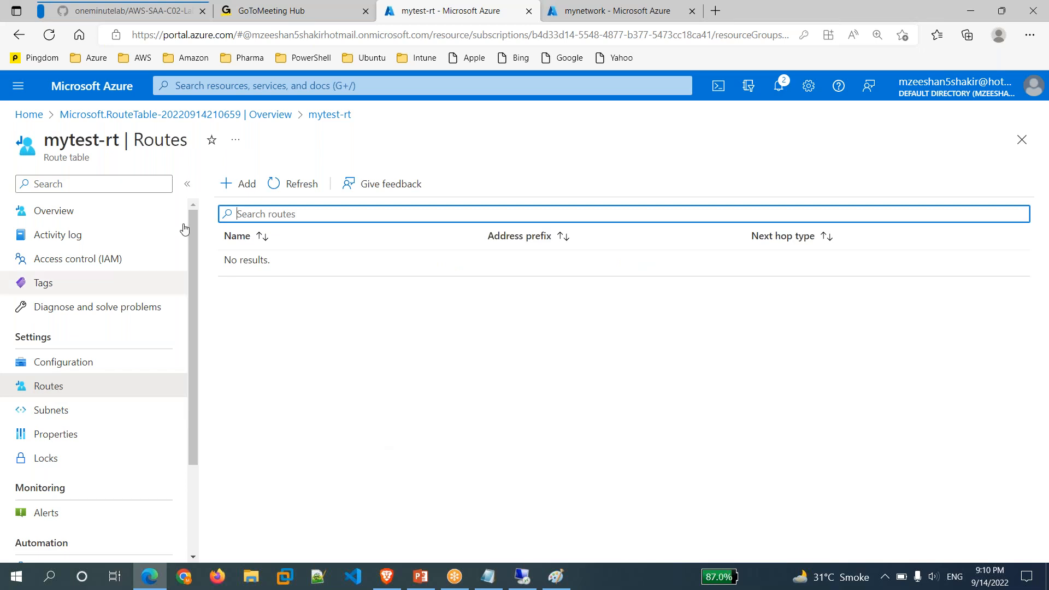
pyautogui.click(242, 185)
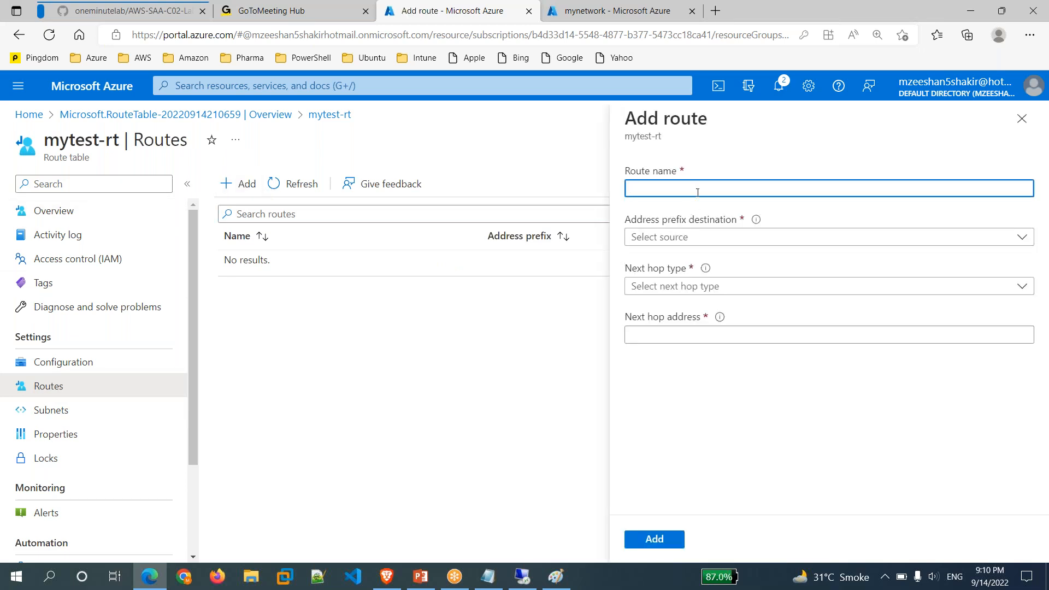
pyautogui.write('mytes')
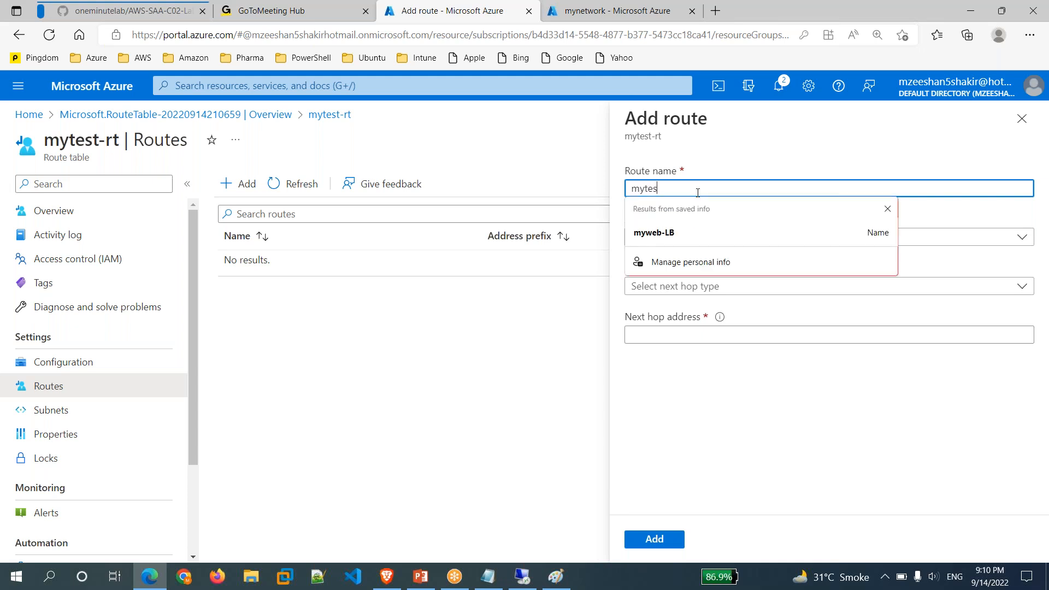
pyautogui.write('t-route')
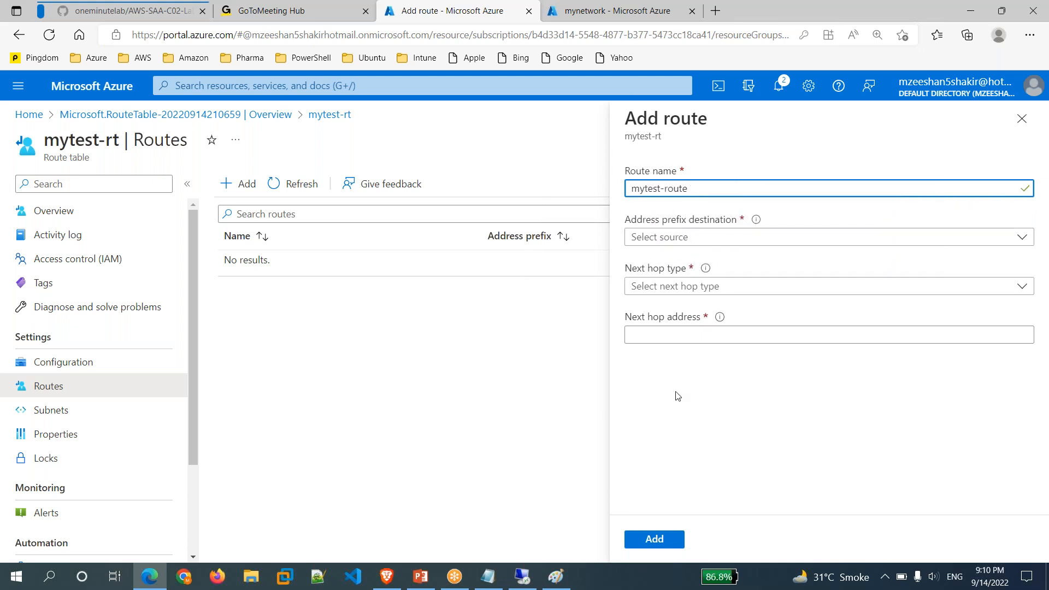
pyautogui.click(704, 247)
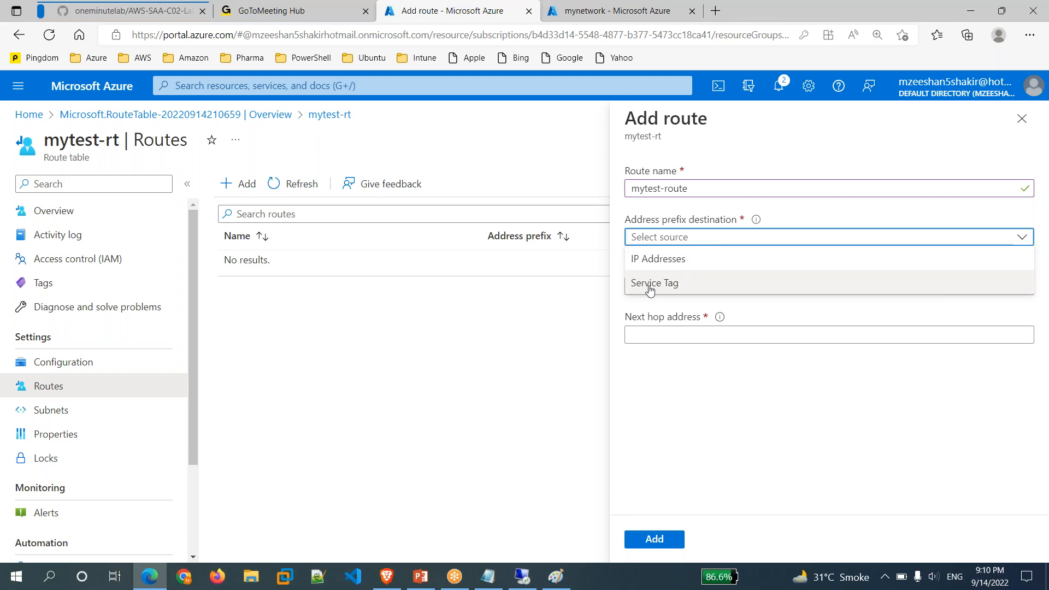
pyautogui.click(679, 381)
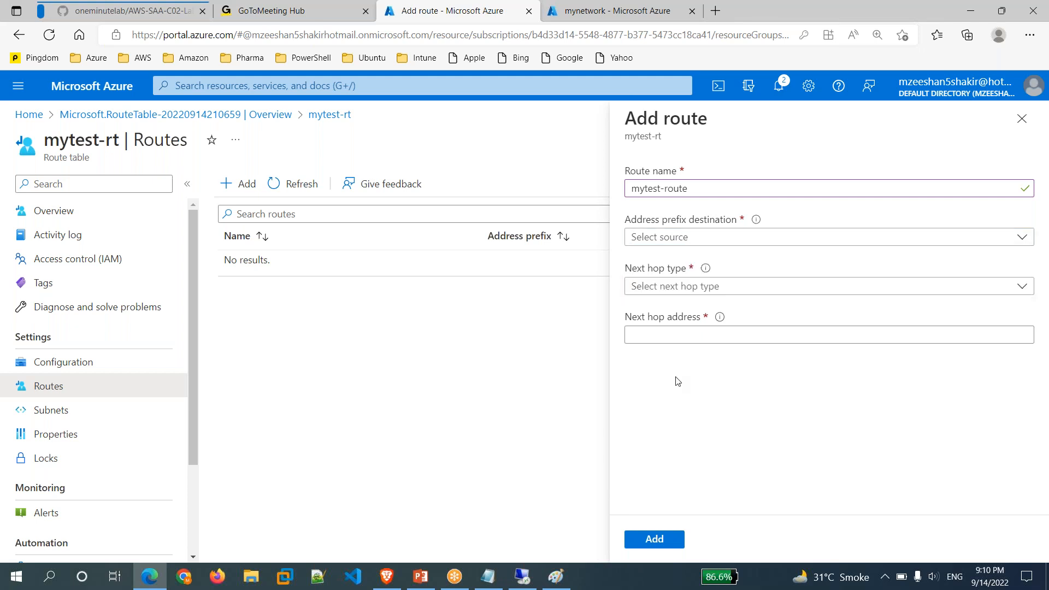
pyautogui.click(700, 242)
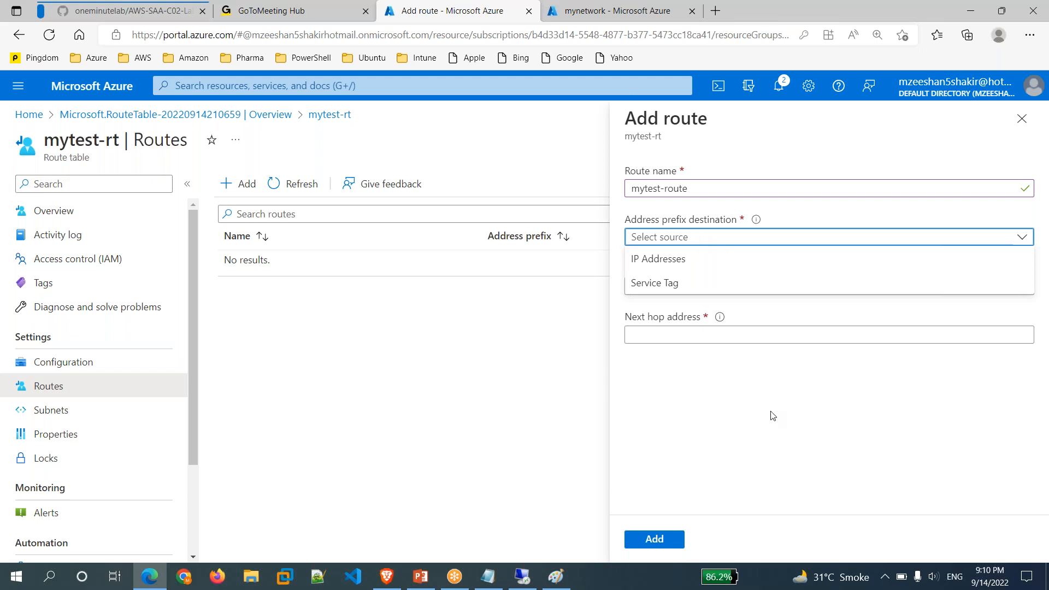
pyautogui.click(669, 265)
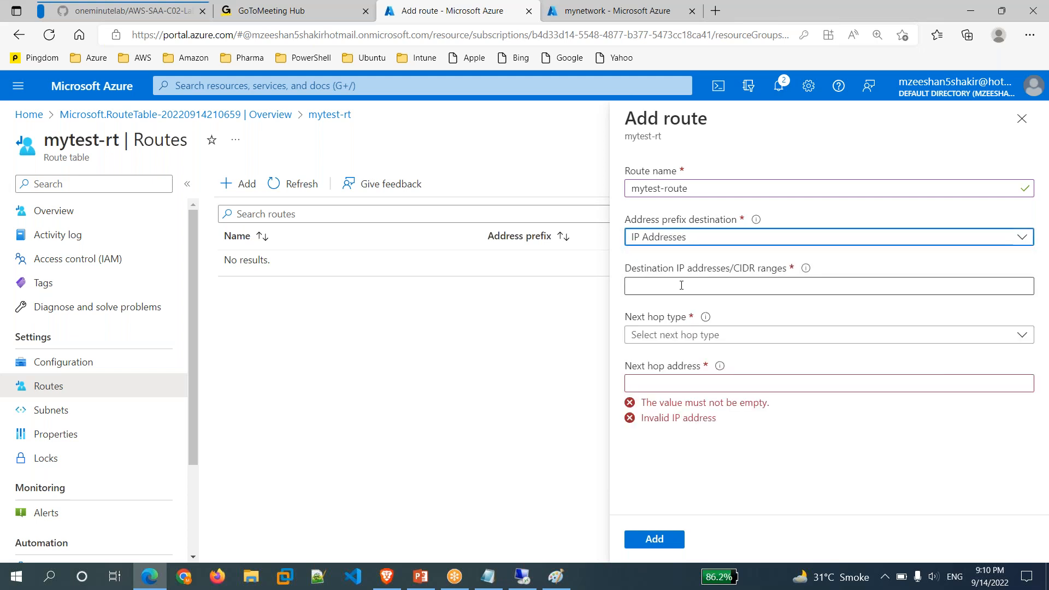
# Set the route's destination range to 0.0.0.0/0, replacing an initial 10.3.4.0/24.
pyautogui.moveTo(641, 271); pyautogui.dragTo(808, 273)
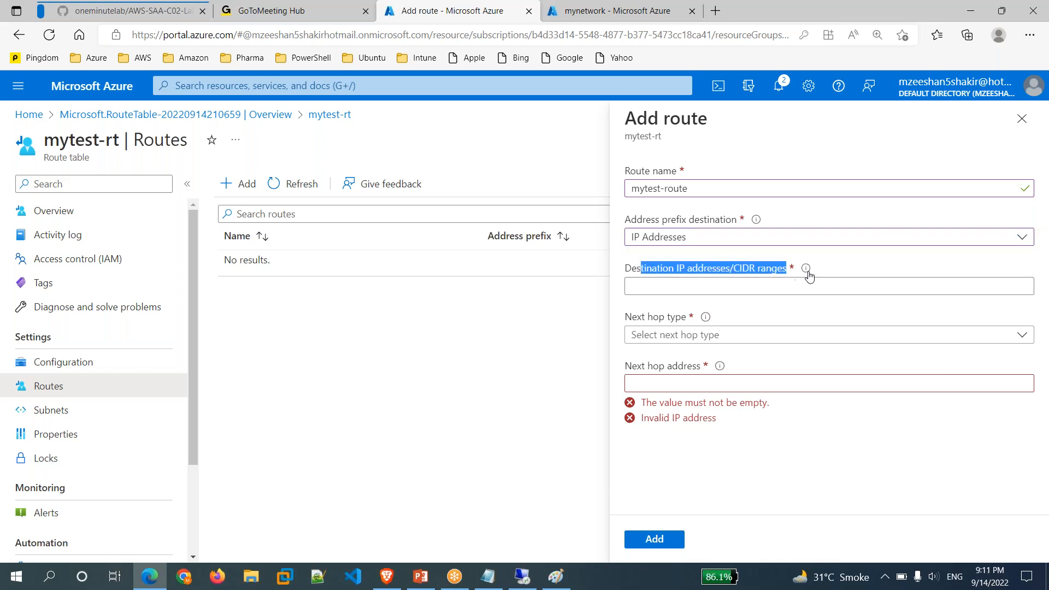
pyautogui.click(697, 292)
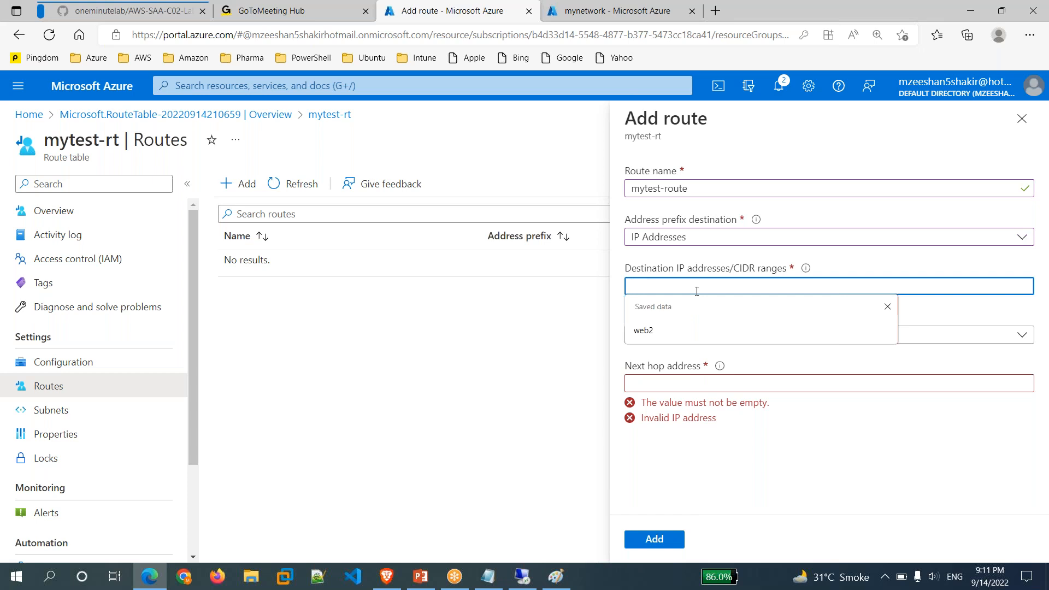
pyautogui.write('10.3.')
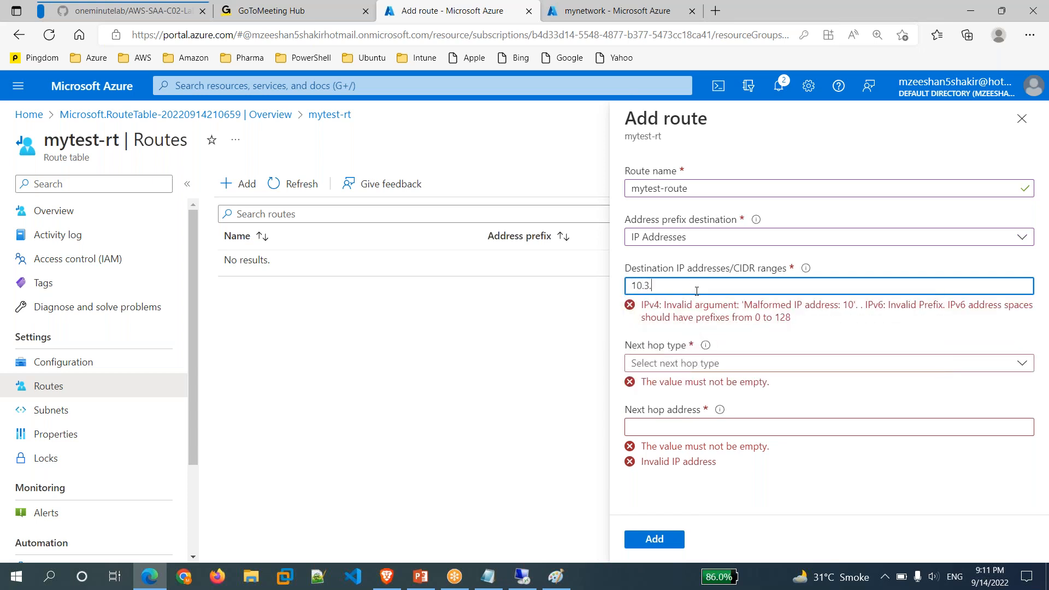
pyautogui.write('4.0')
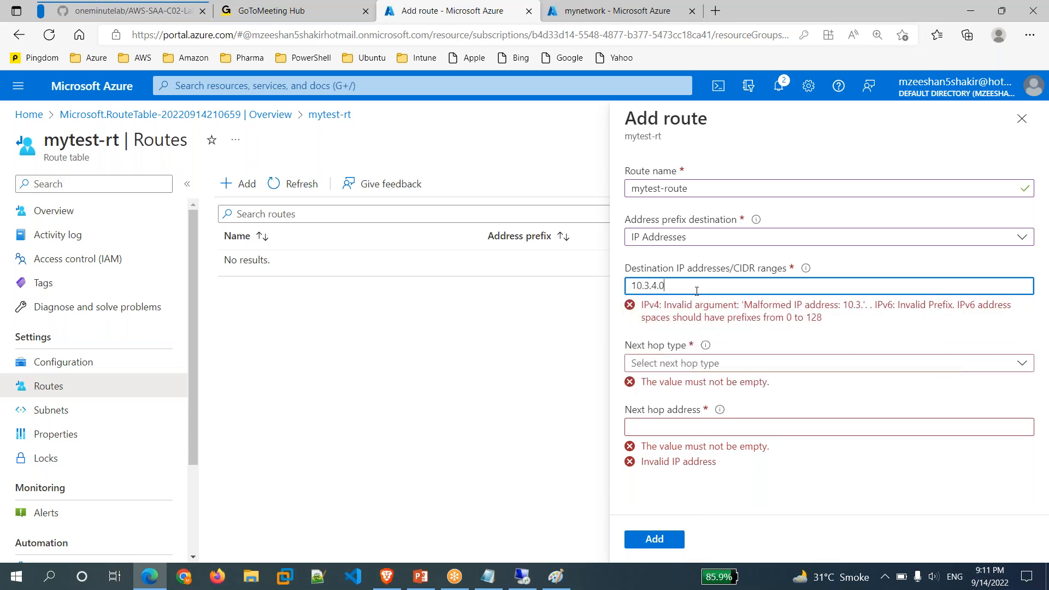
pyautogui.write('/24')
pyautogui.moveTo(702, 287); pyautogui.dragTo(628, 290)
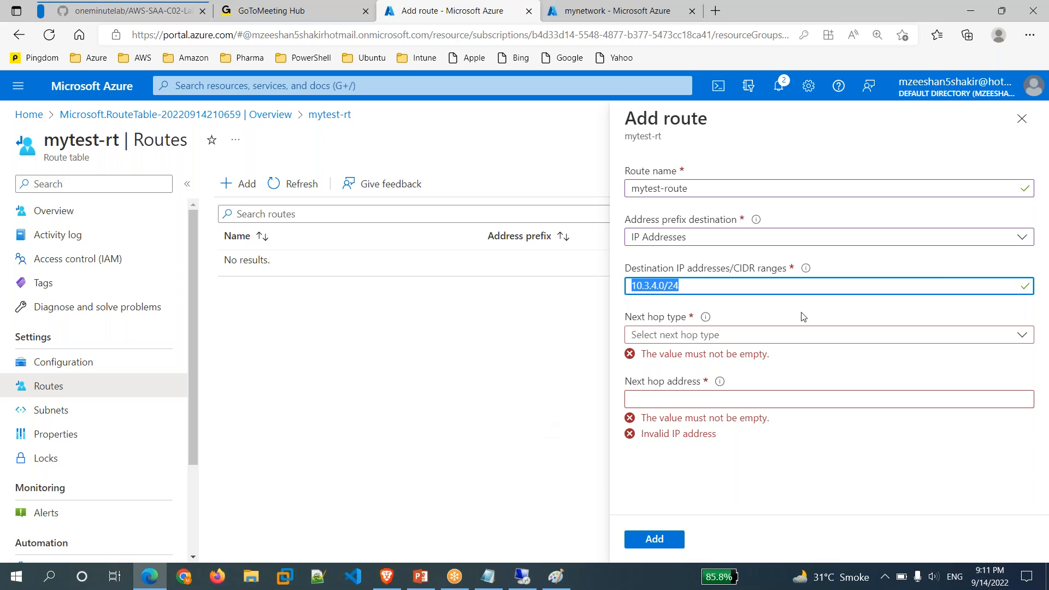
pyautogui.press('BackSpace')
pyautogui.write('0.0')
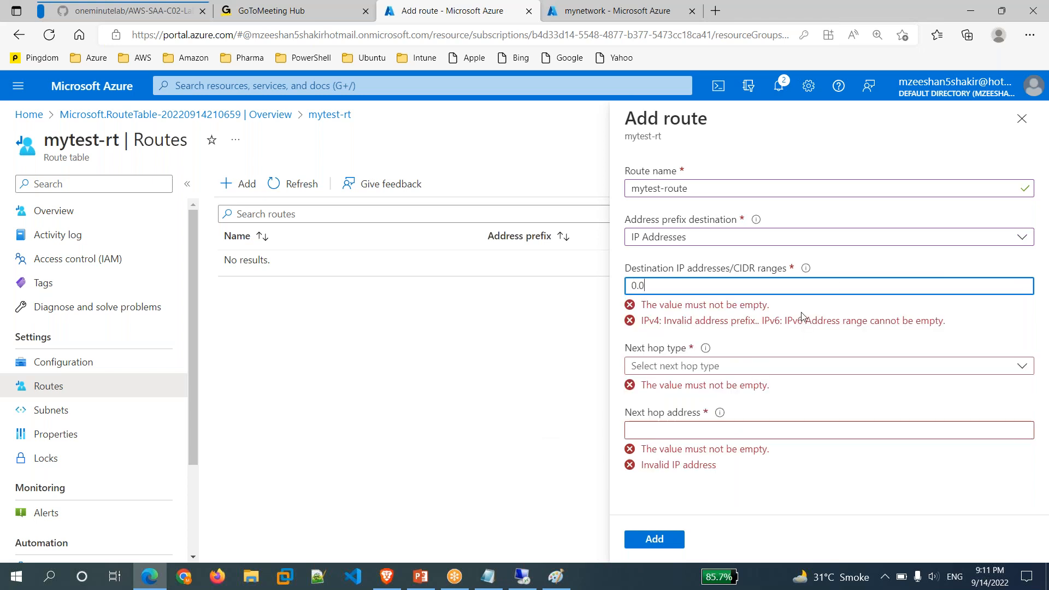
pyautogui.write('.0.0/0')
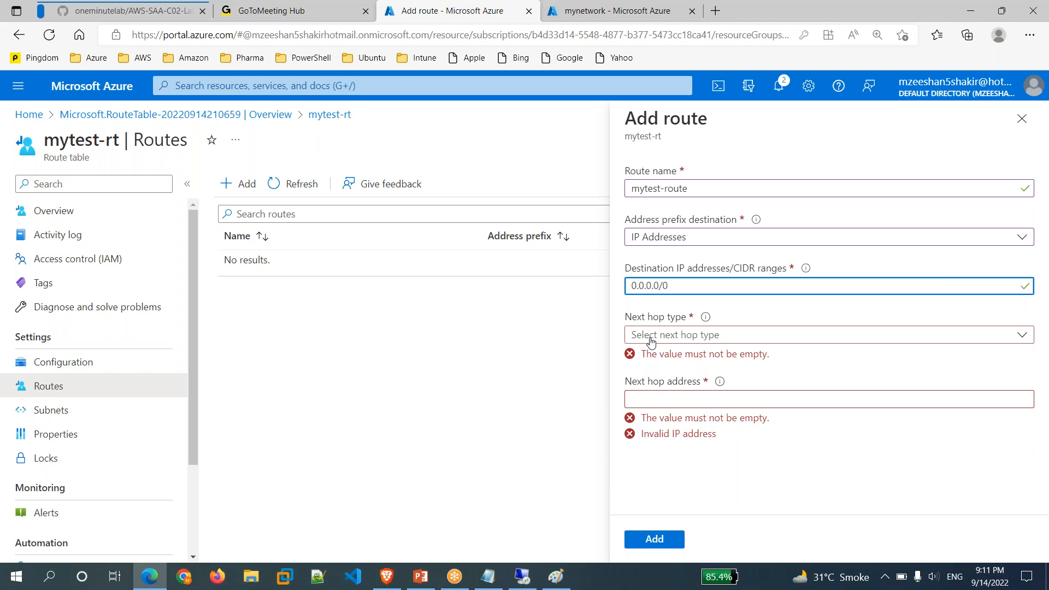
# Label the Paint network diagram with green '0.0.0.0/0' text left of End User, then return to Add route.
pyautogui.moveTo(562, 579)
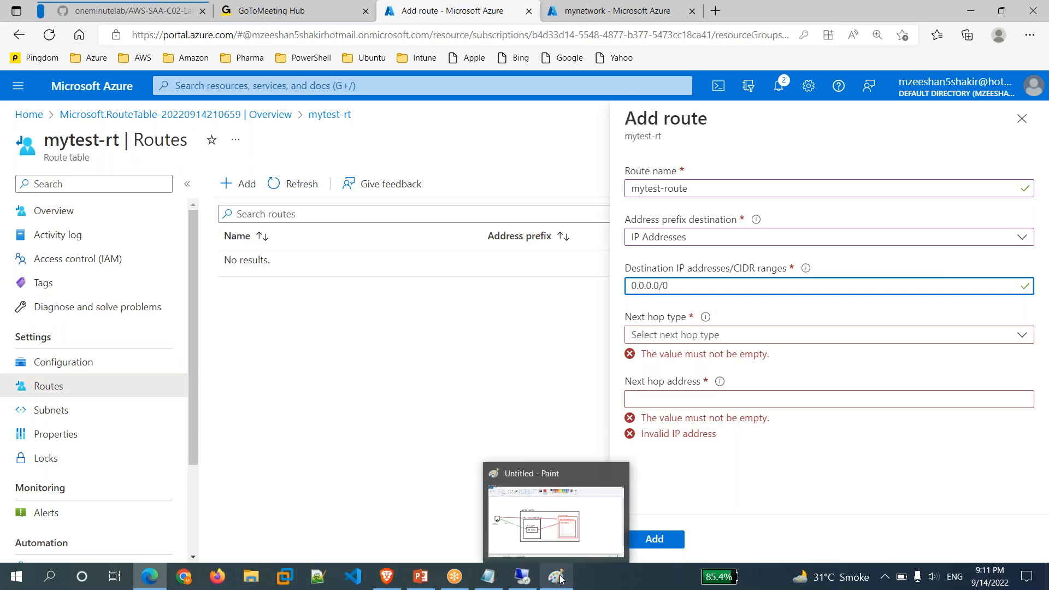
pyautogui.click(562, 580)
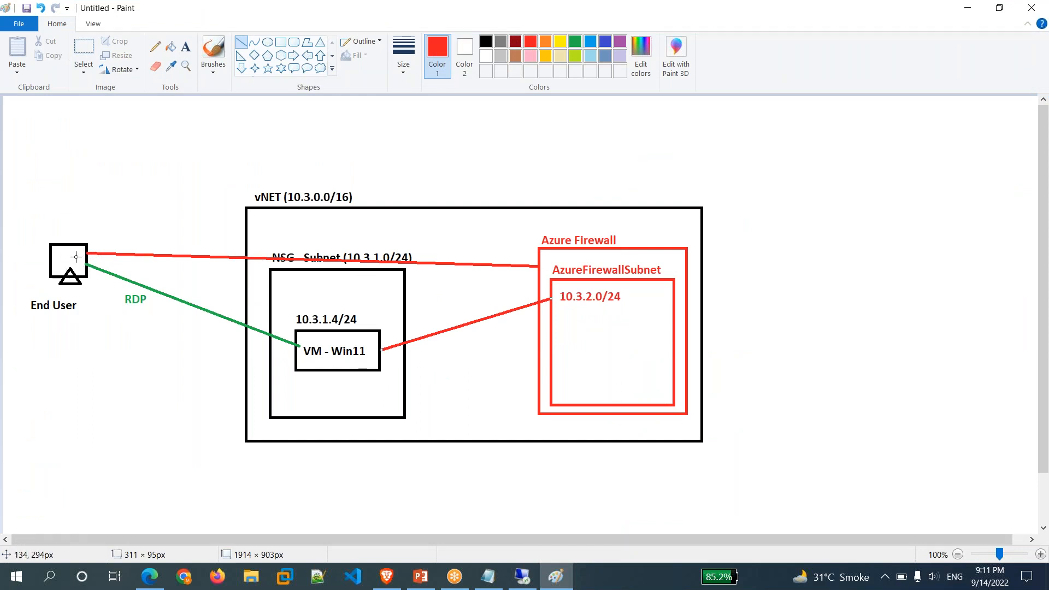
pyautogui.click(186, 49)
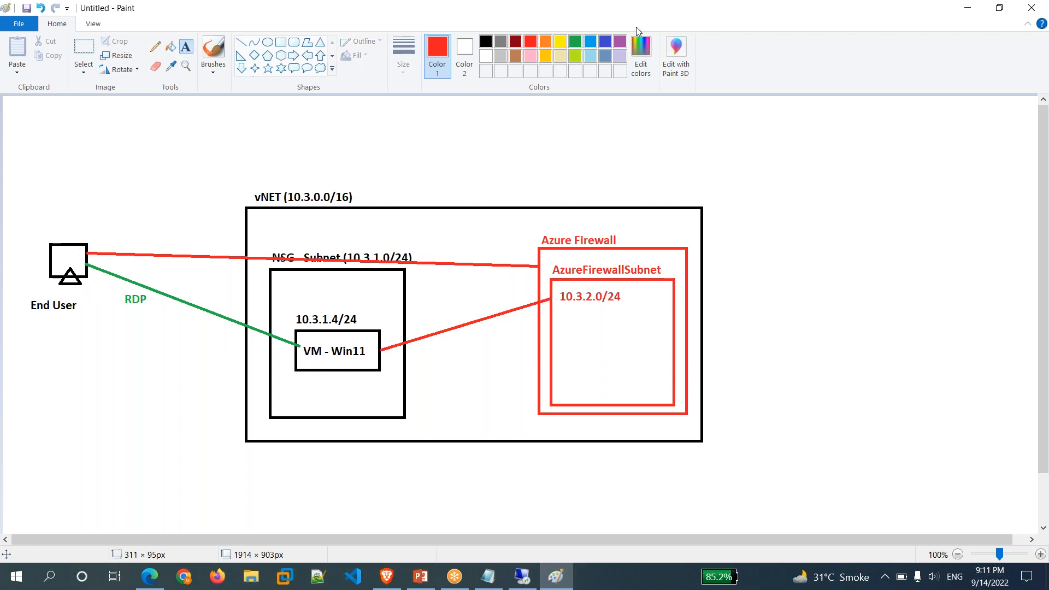
pyautogui.click(576, 42)
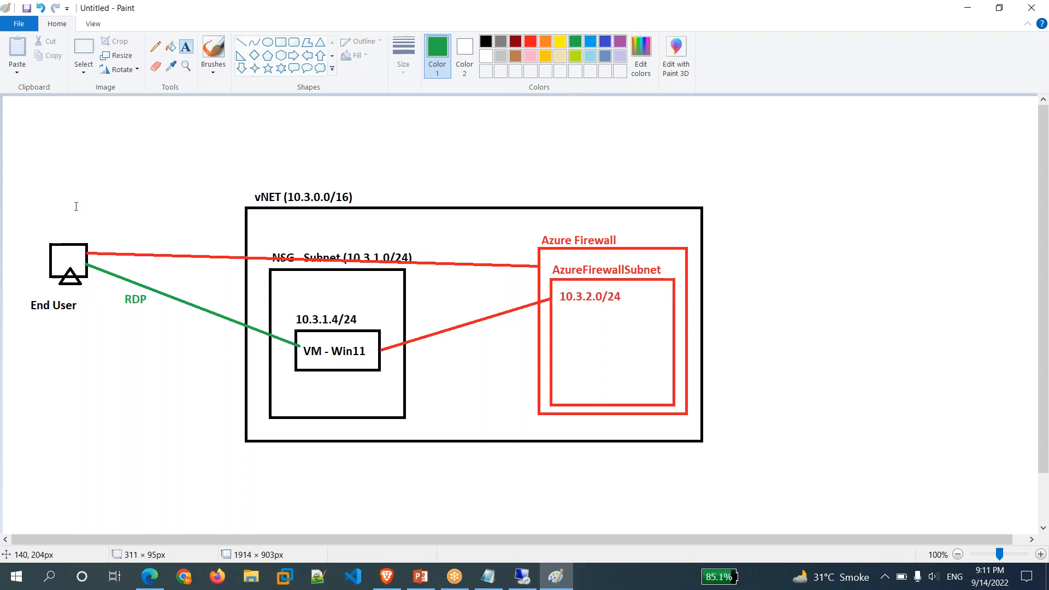
pyautogui.click(46, 234)
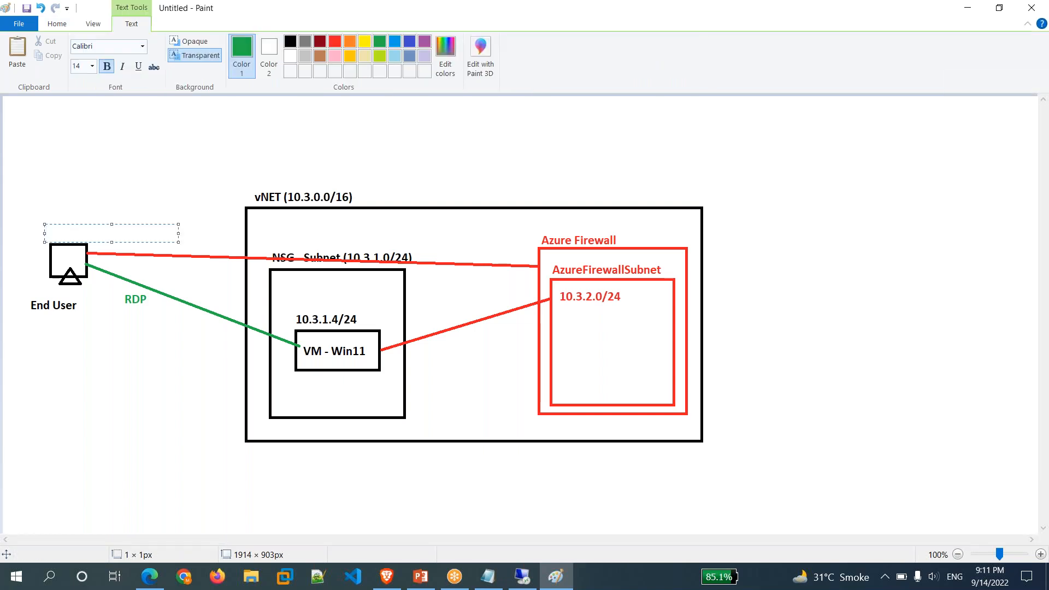
pyautogui.write('0.0.0.0/0')
pyautogui.click(134, 381)
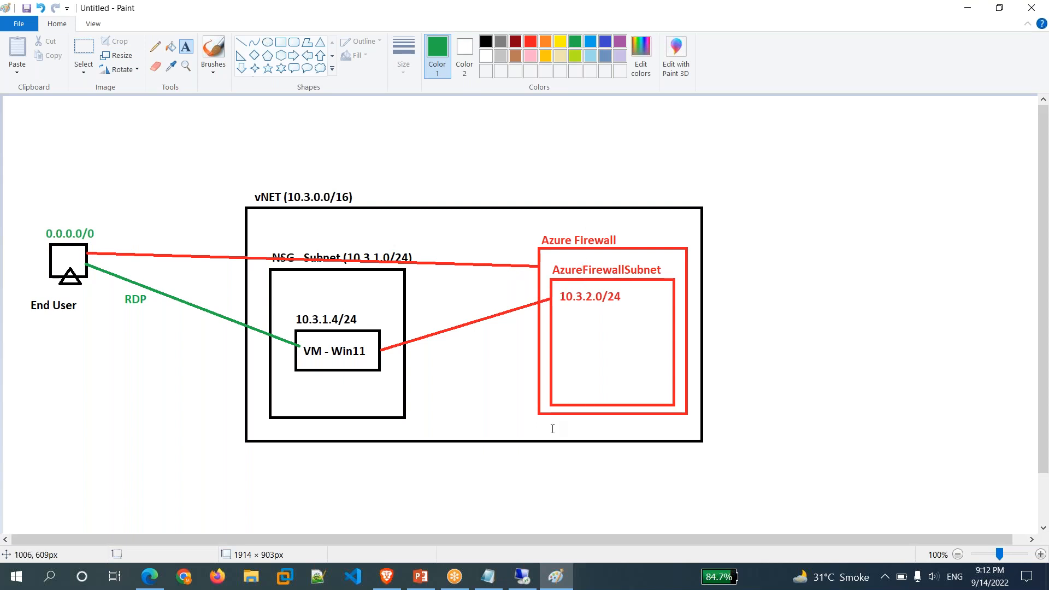
pyautogui.moveTo(149, 575)
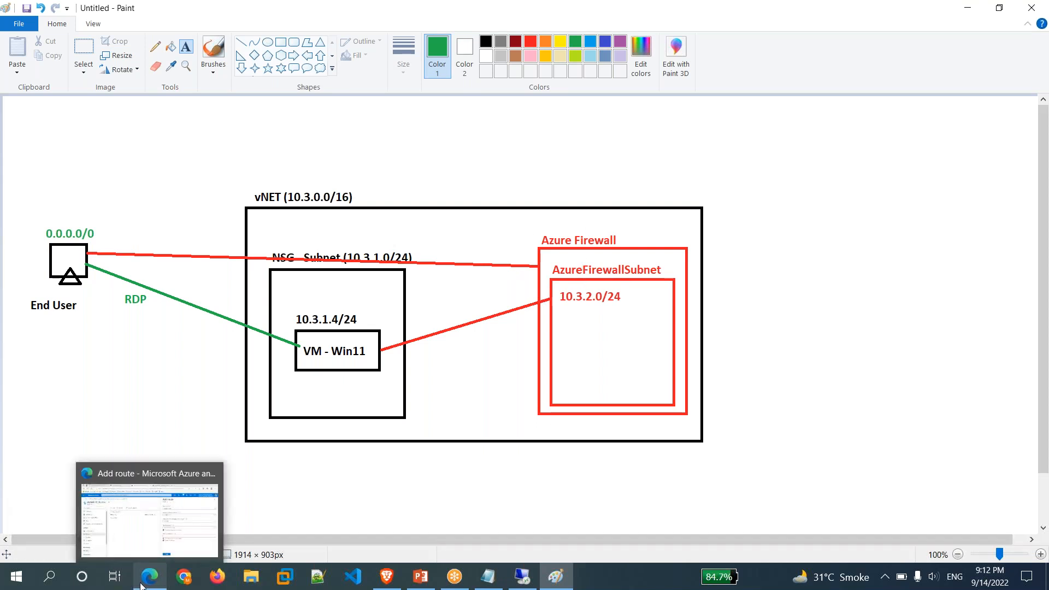
pyautogui.click(155, 547)
# Set mytest-route's next hop type to Virtual appliance.
pyautogui.click(710, 338)
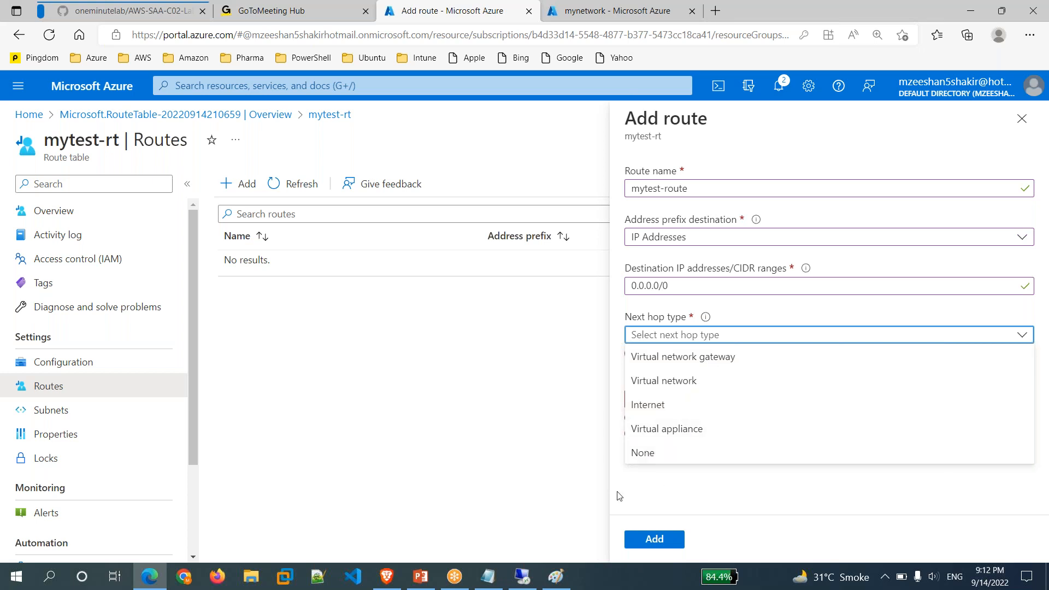
pyautogui.click(710, 431)
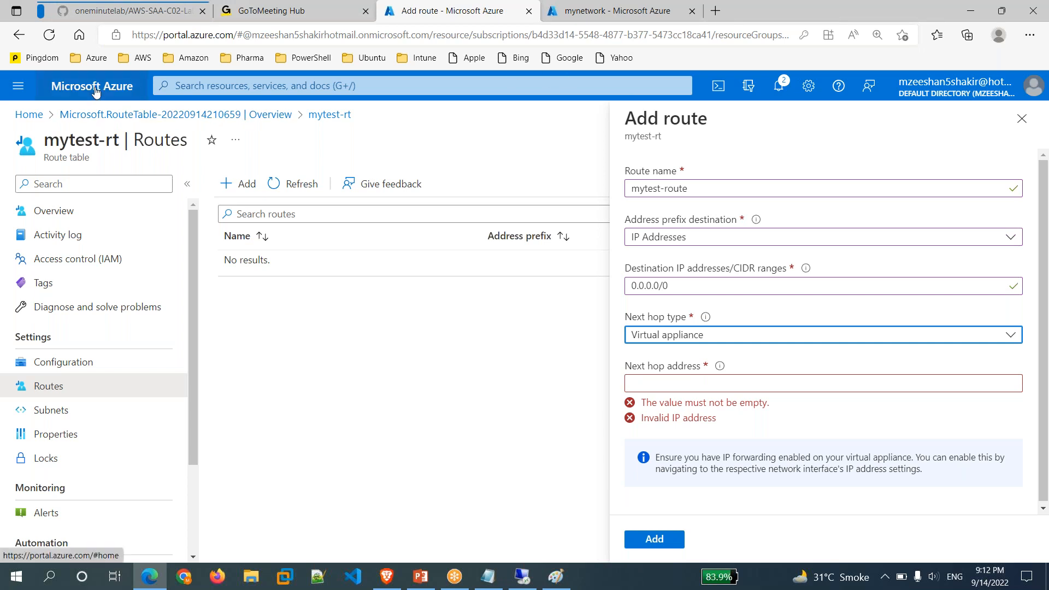
# Copy mytest-fw's private IP 10.3.2.4 from its overview and paste it as the next hop address.
pyautogui.click(634, 25)
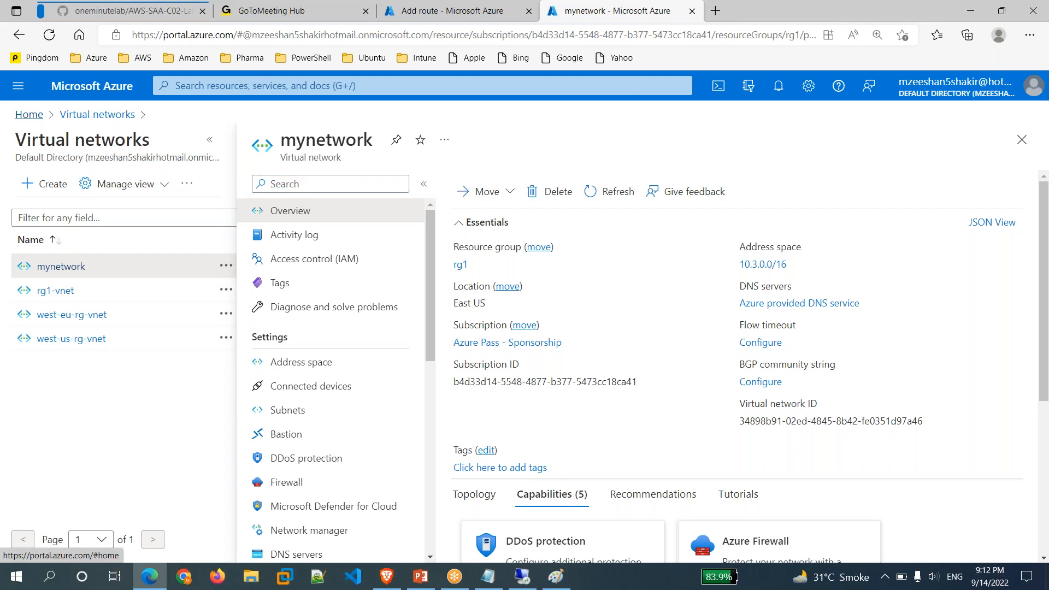
pyautogui.click(29, 114)
pyautogui.click(305, 204)
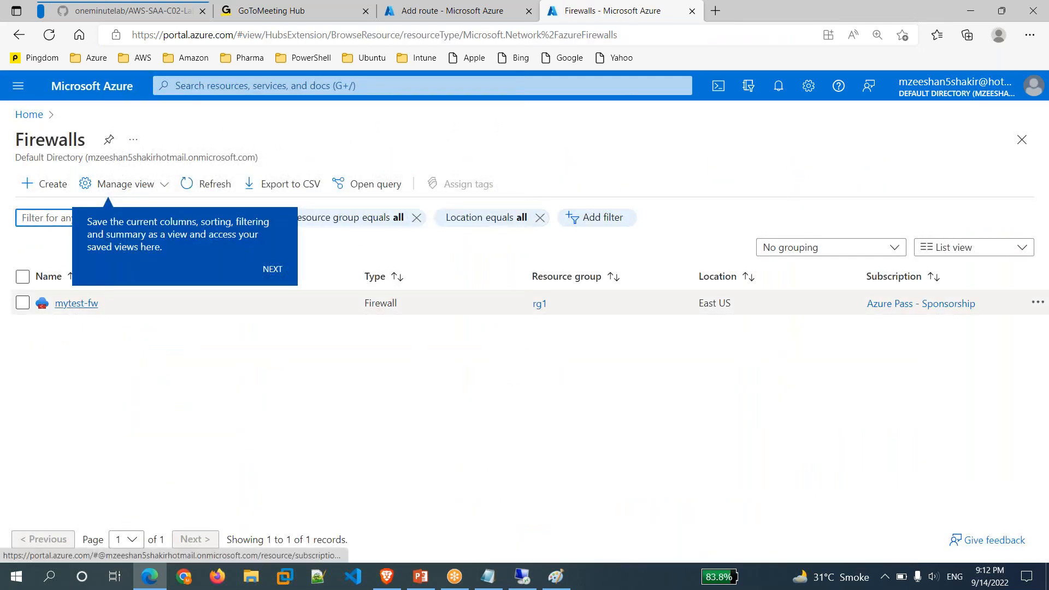
pyautogui.click(76, 303)
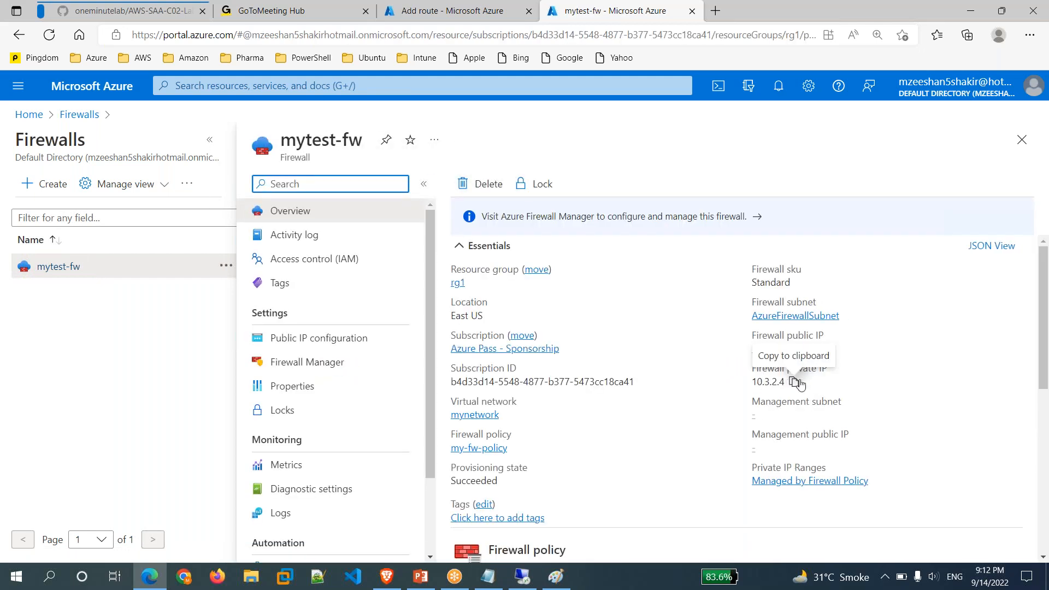
pyautogui.click(793, 382)
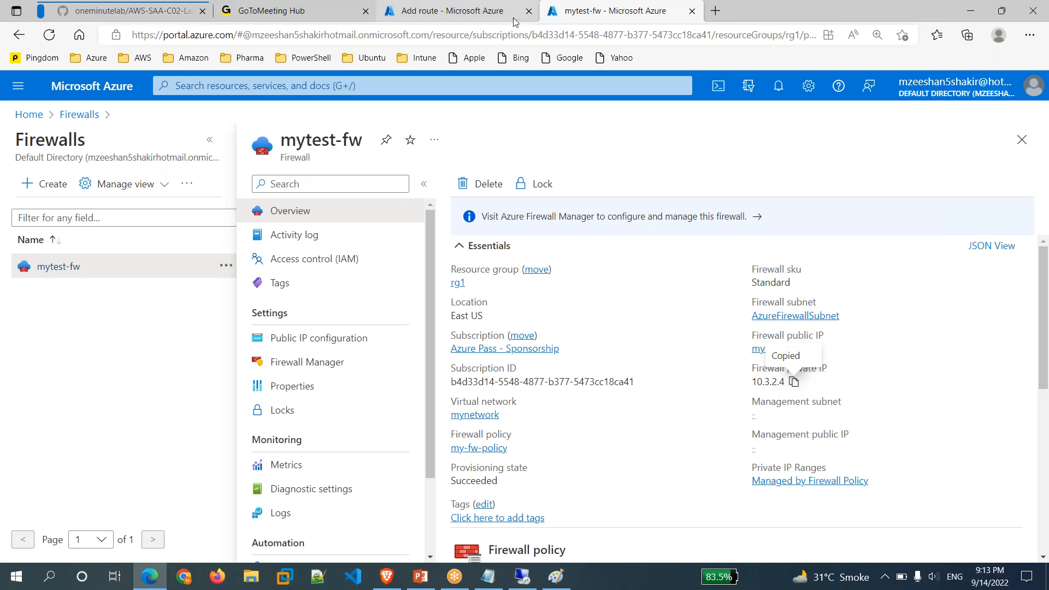
pyautogui.click(513, 18)
pyautogui.click(671, 386)
pyautogui.hotkey('ctrl', 'v')
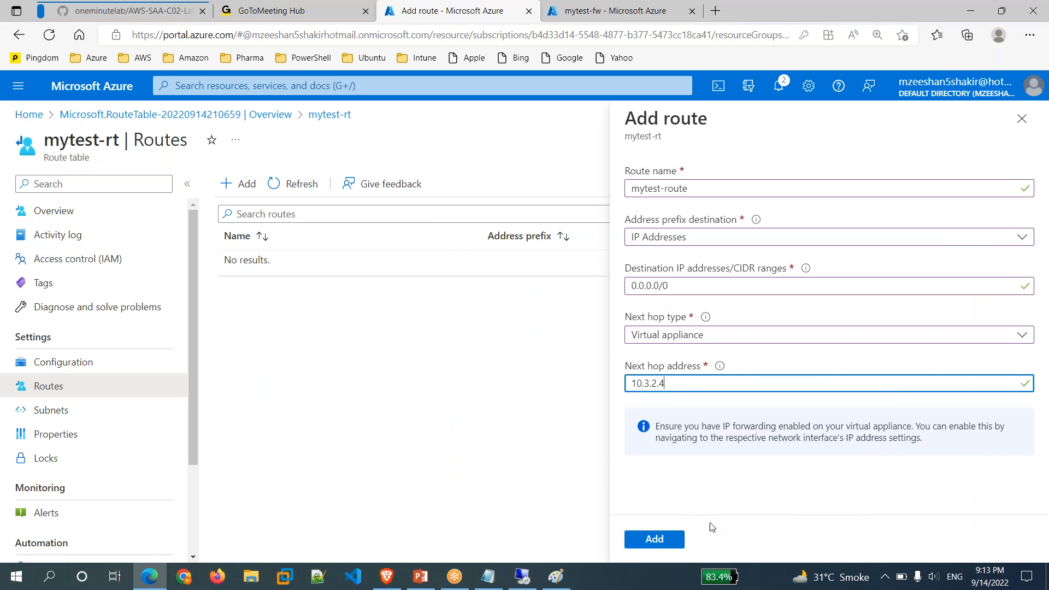
# Create mytest-route in mytest-rt, glance at the Paint diagram, and return to the route table page.
pyautogui.click(650, 543)
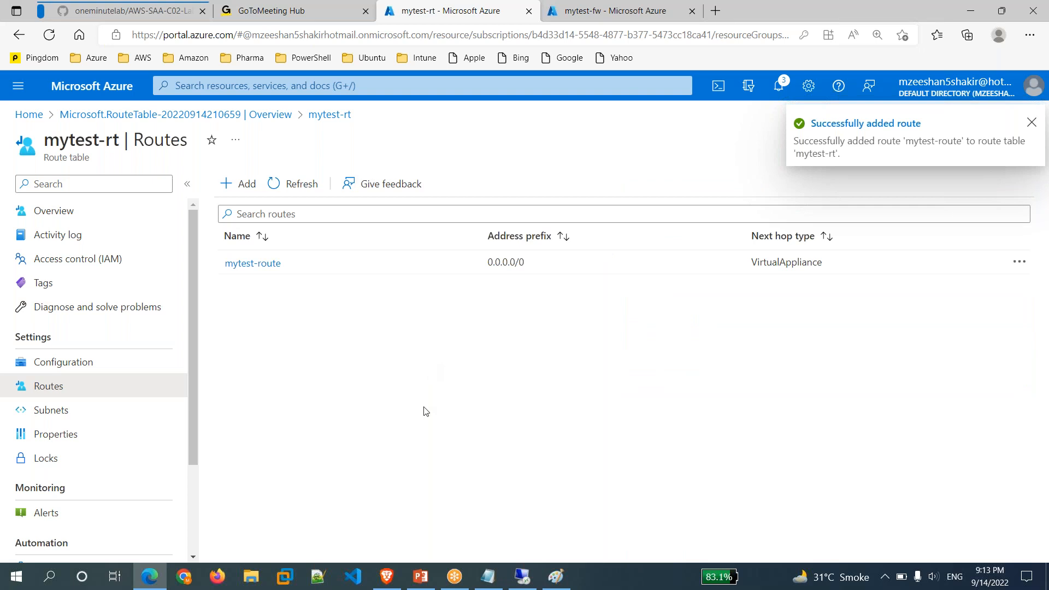
pyautogui.click(544, 585)
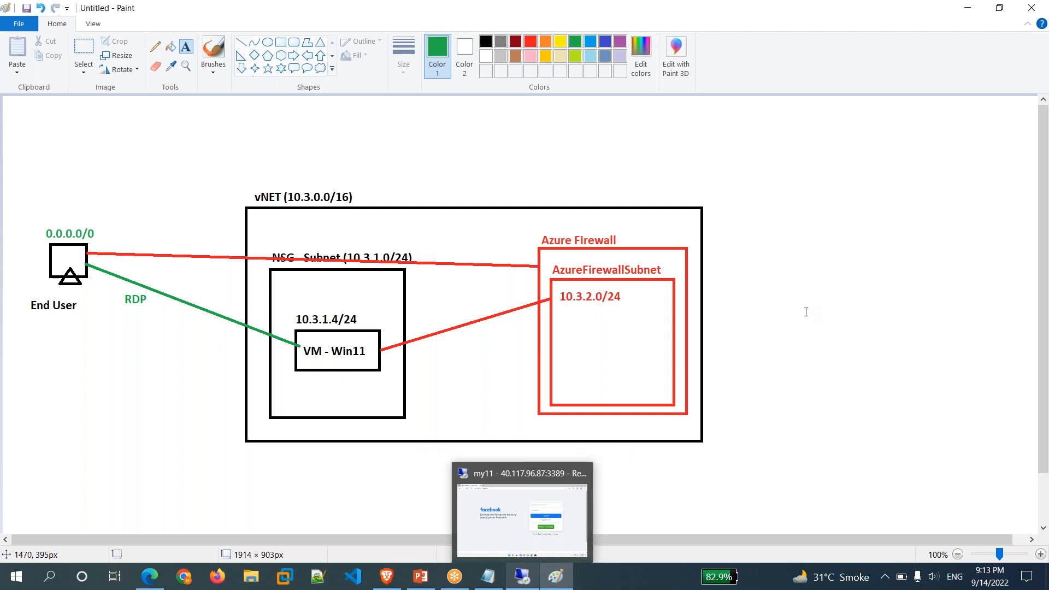
pyautogui.moveTo(150, 577)
pyautogui.click(151, 507)
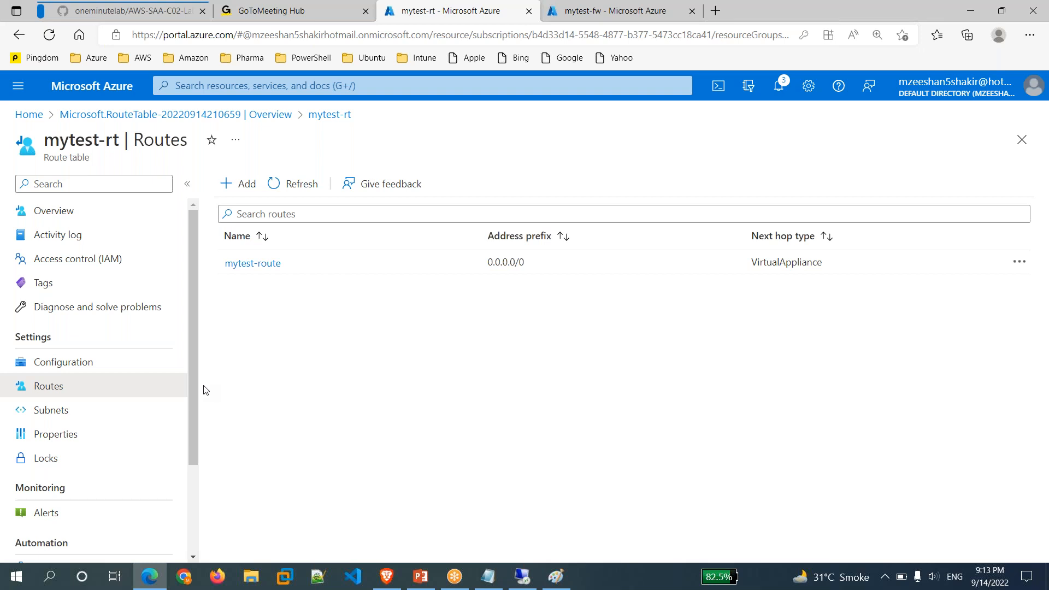
# Maximize the my11 remote desktop session, click into its login fields, then close the session.
pyautogui.click(524, 580)
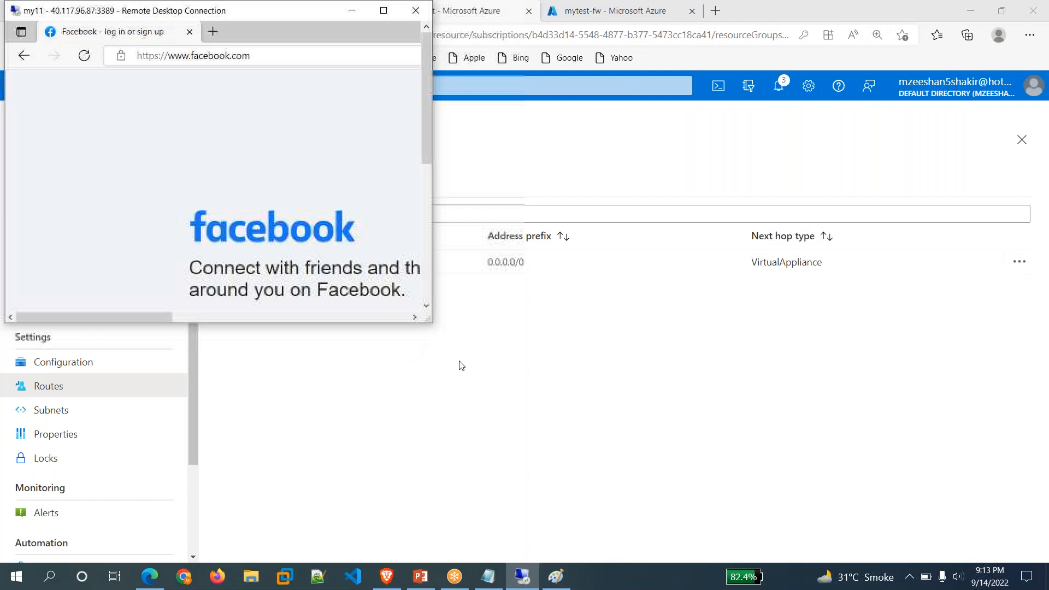
pyautogui.doubleClick(126, 13)
pyautogui.click(447, 327)
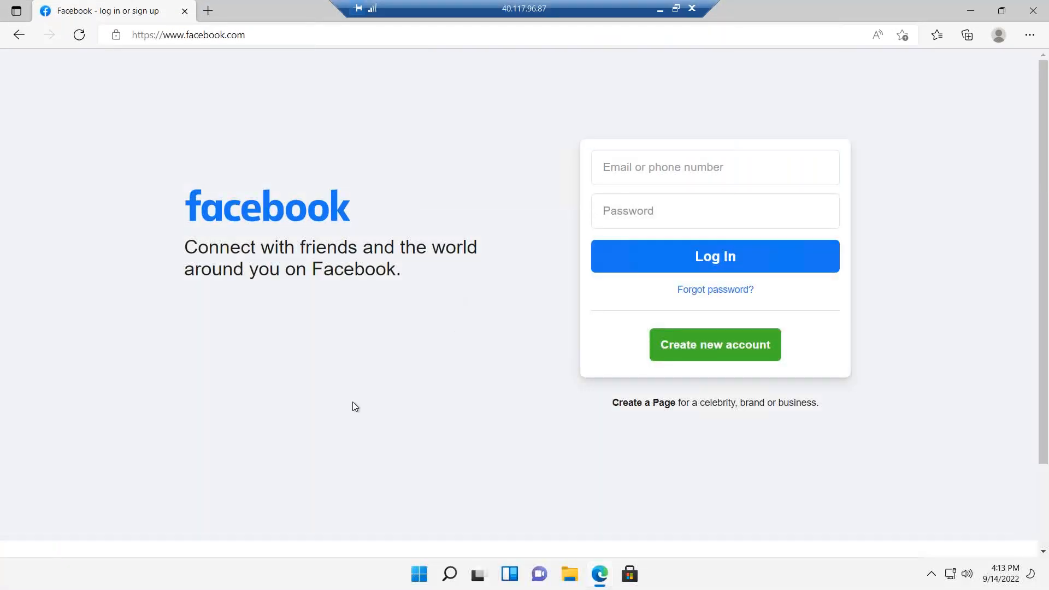
pyautogui.click(634, 168)
pyautogui.press('Tab')
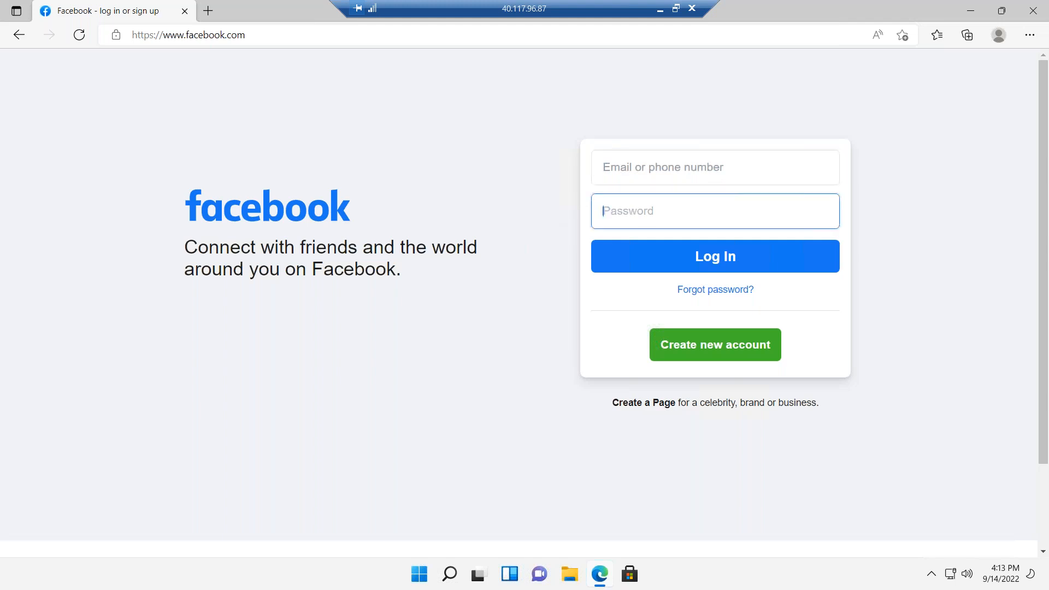
pyautogui.click(692, 9)
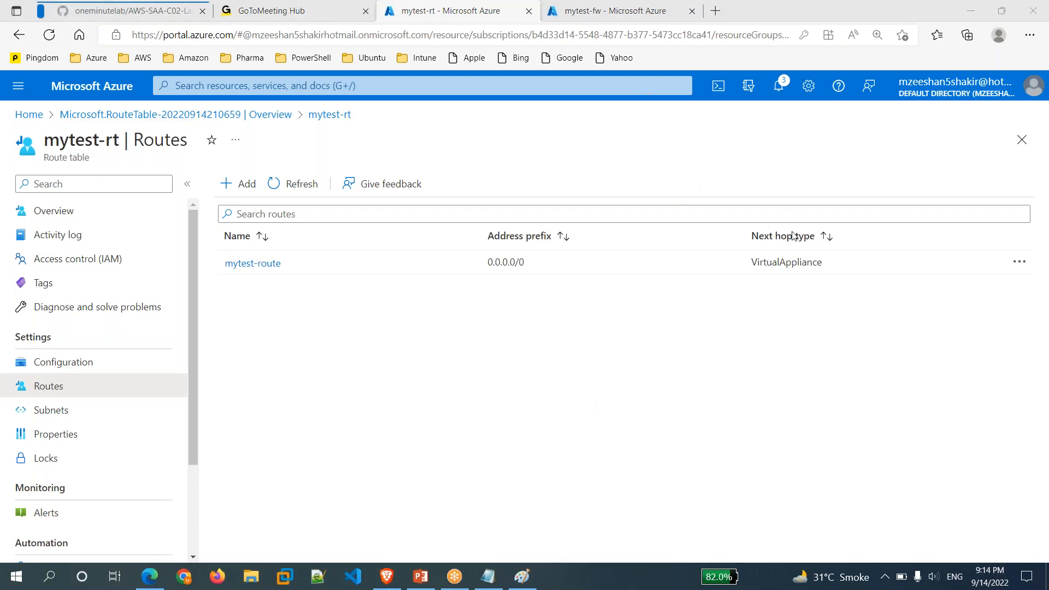
# Check the Edge downloads list and the portal notifications.
pyautogui.click(1030, 35)
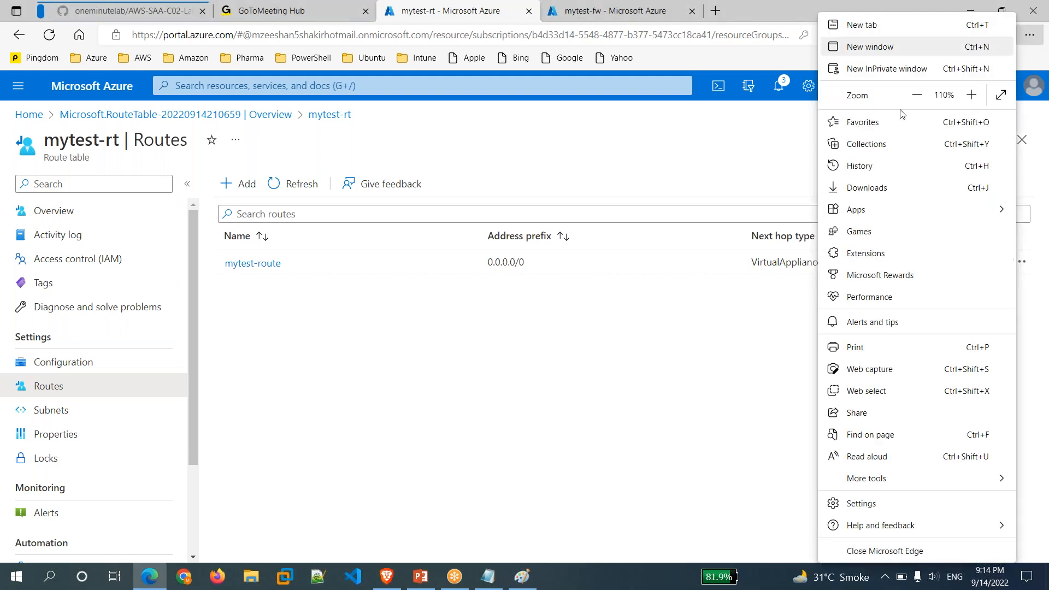
pyautogui.click(876, 187)
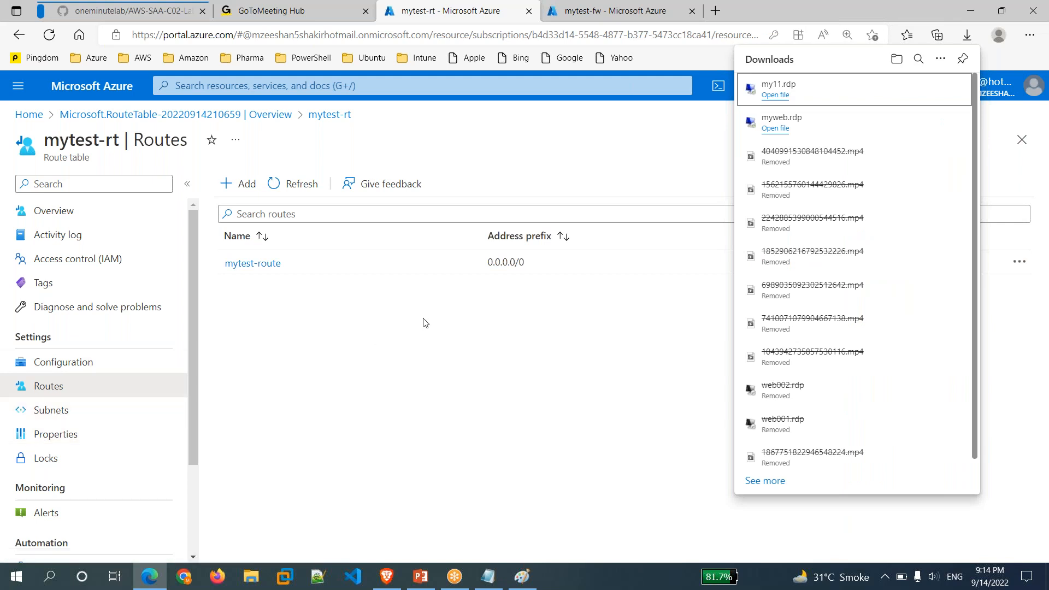
pyautogui.click(506, 380)
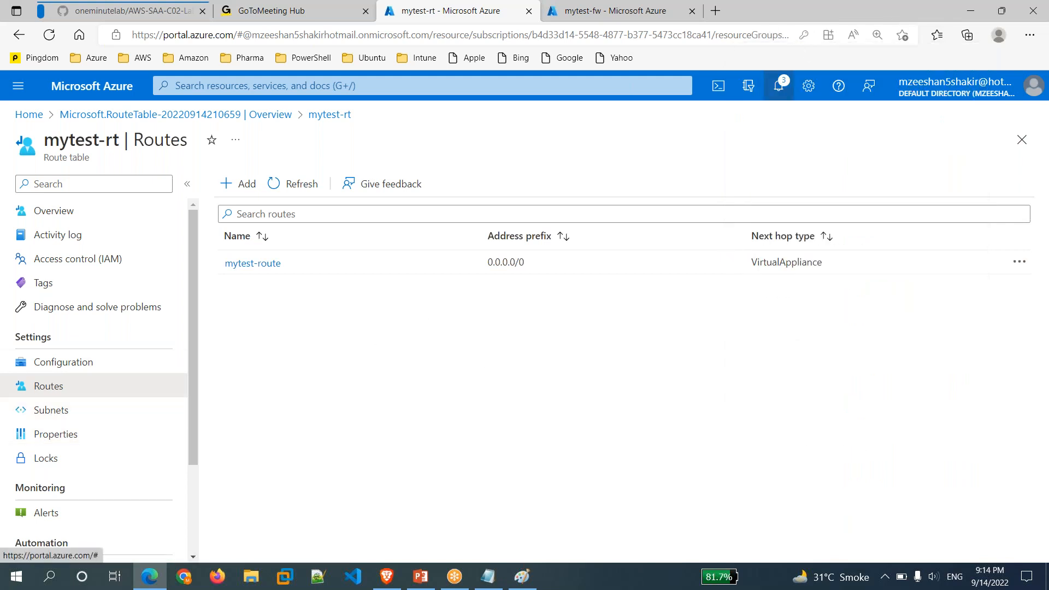
pyautogui.click(779, 87)
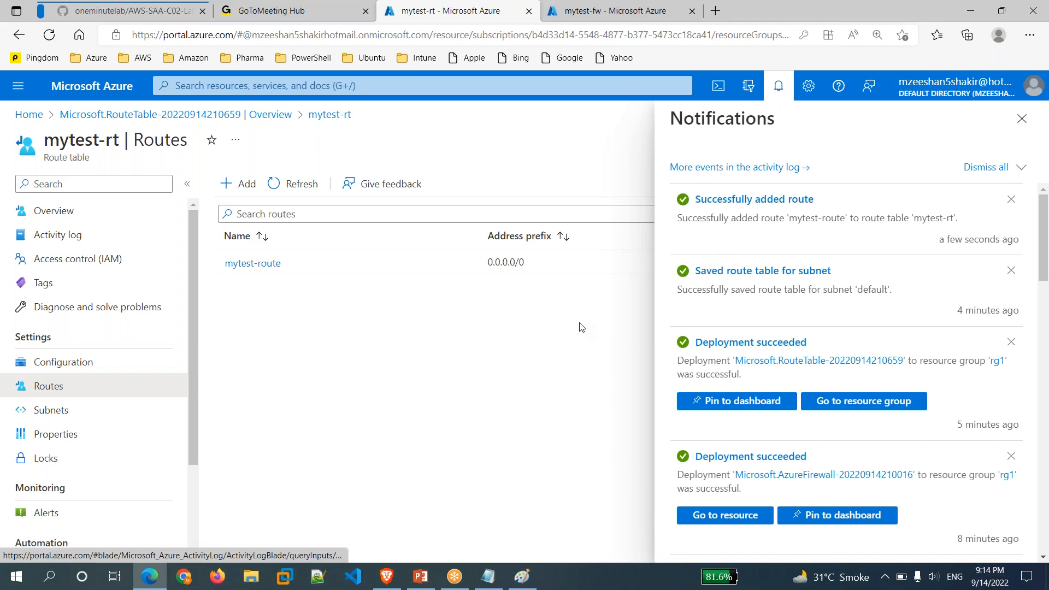
pyautogui.click(1022, 119)
# Retry connecting via my11.rdp from Downloads, dismiss the failure message, and bring Notepad forward.
pyautogui.click(1030, 34)
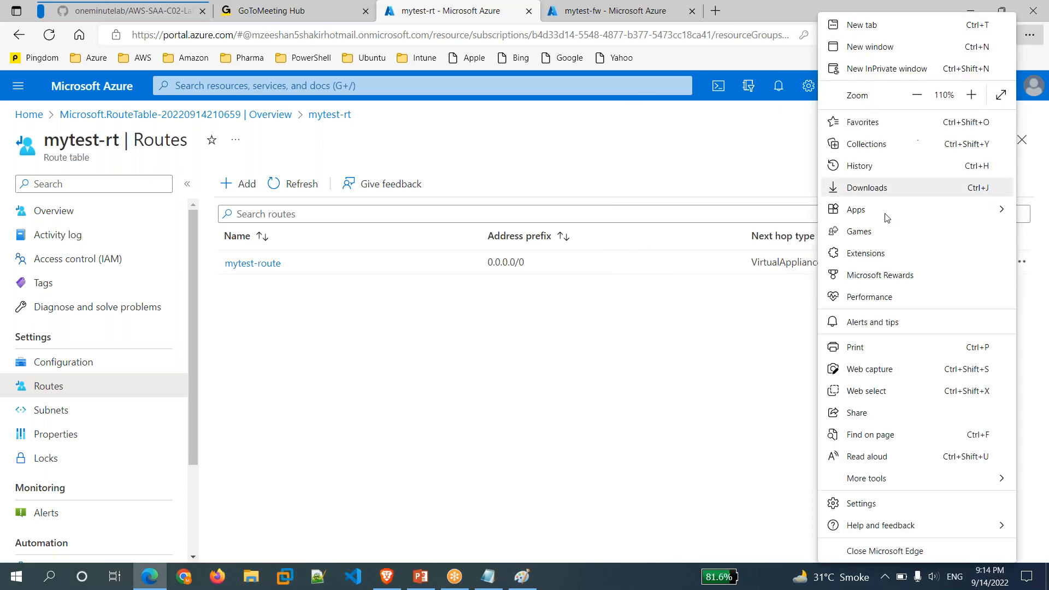
pyautogui.click(866, 189)
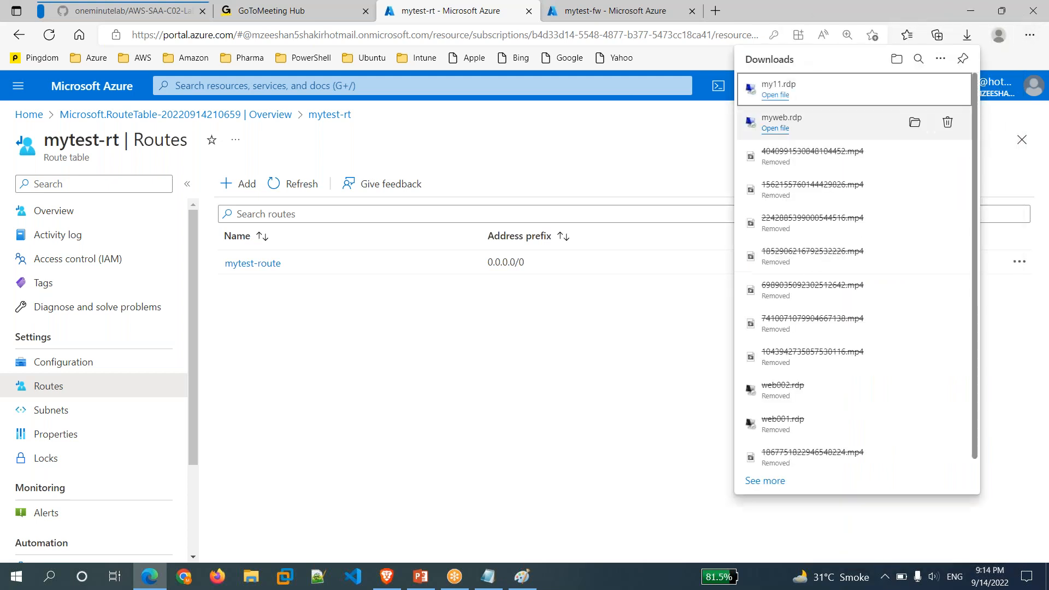
pyautogui.click(776, 95)
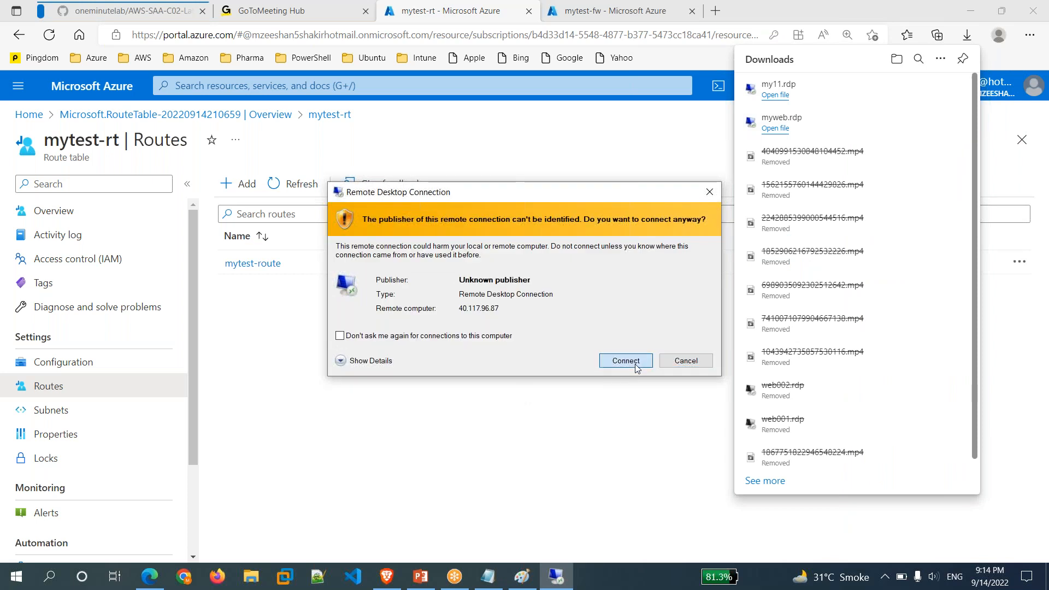
pyautogui.click(636, 365)
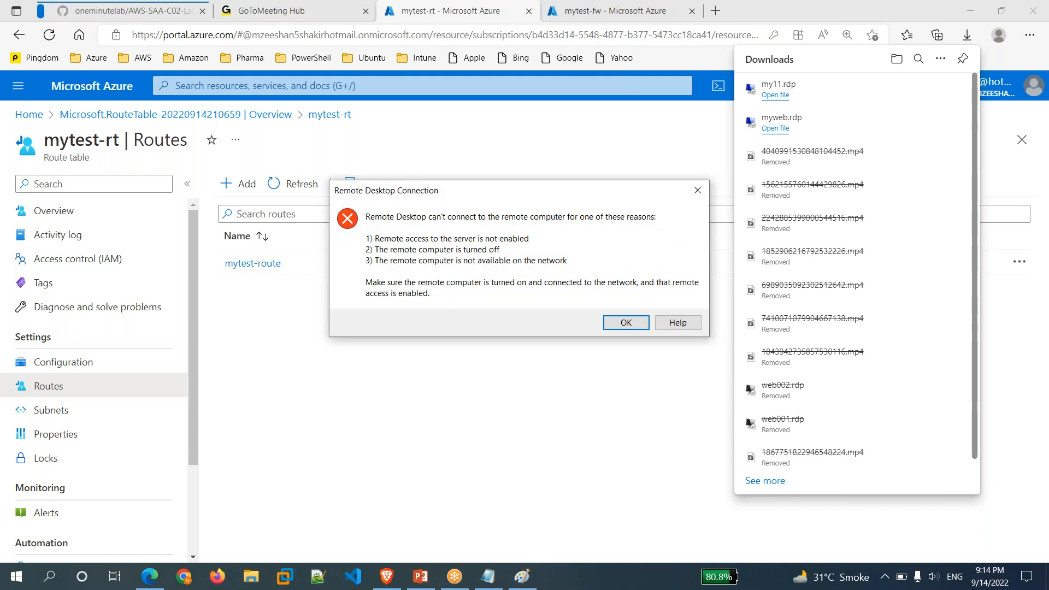
pyautogui.click(629, 323)
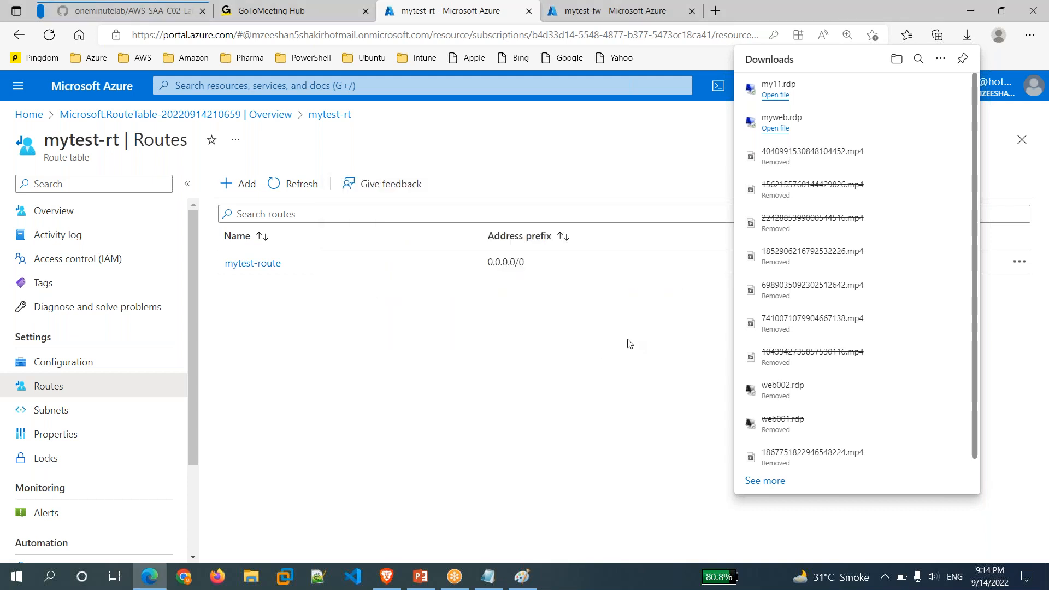
pyautogui.click(627, 375)
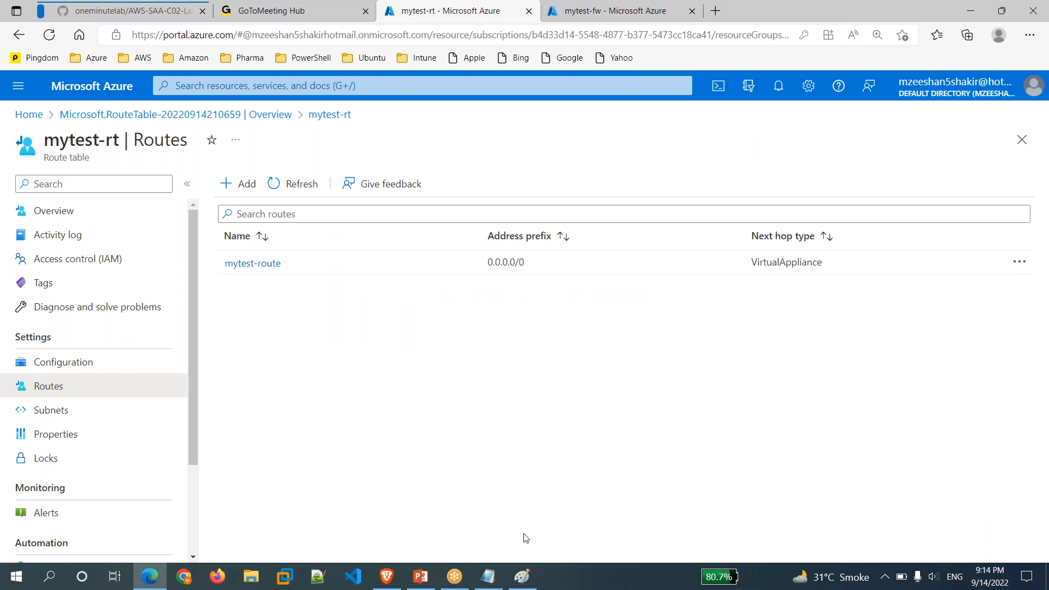
pyautogui.click(489, 577)
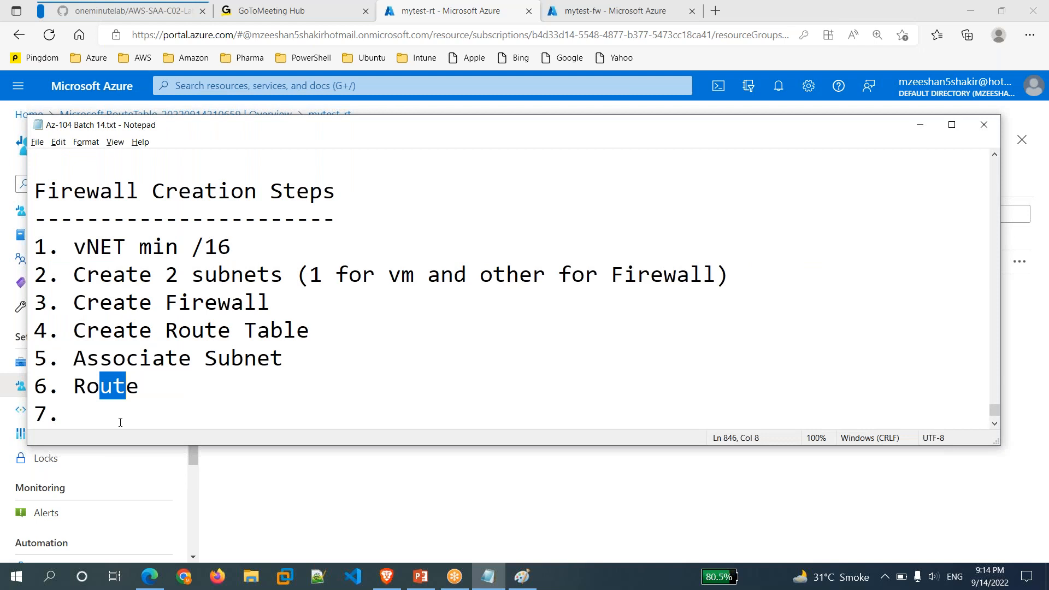
# Write 'Now we define Rules' as step 7 in the Notepad steps file and return to the portal.
pyautogui.click(120, 422)
pyautogui.write('No')
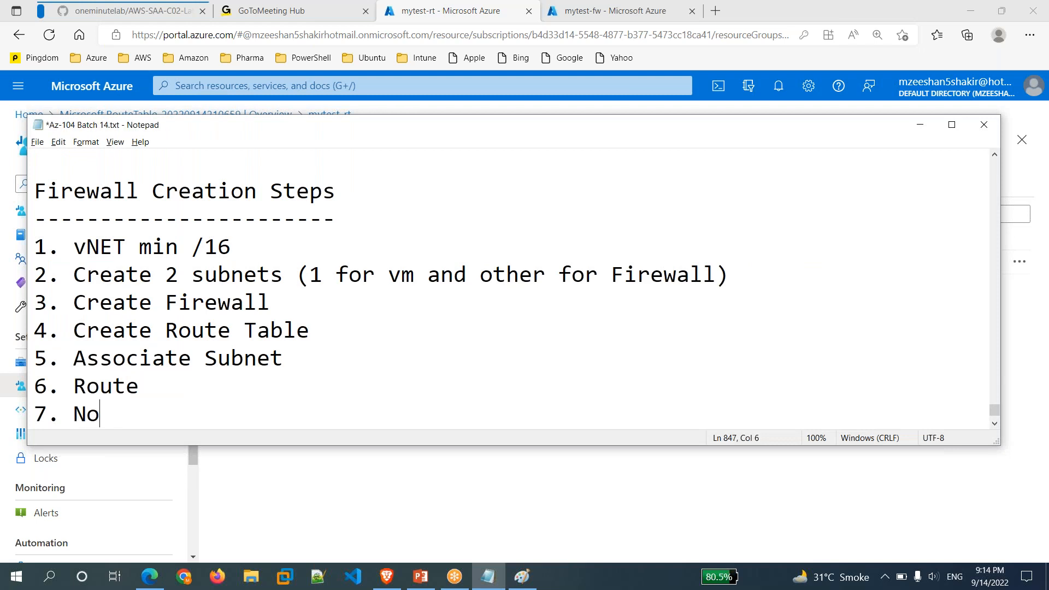
pyautogui.write('w we de')
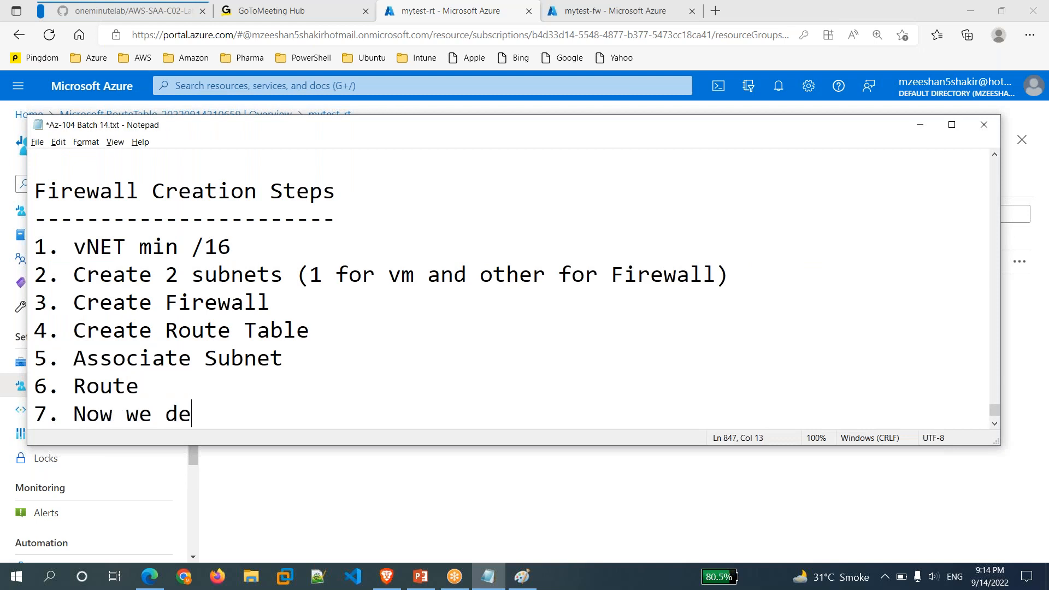
pyautogui.write('fine Rules')
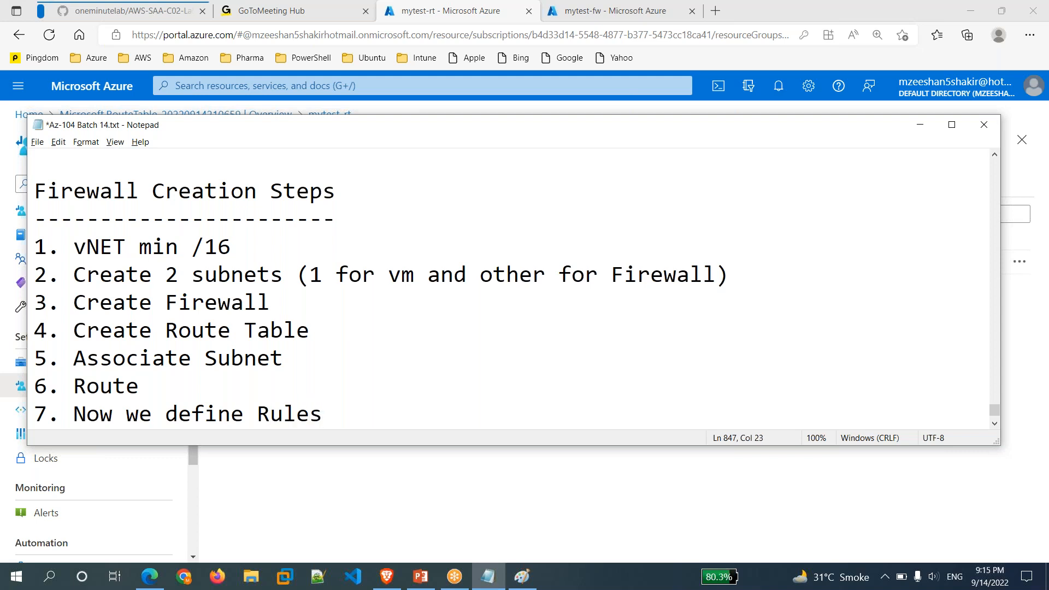
pyautogui.click(346, 497)
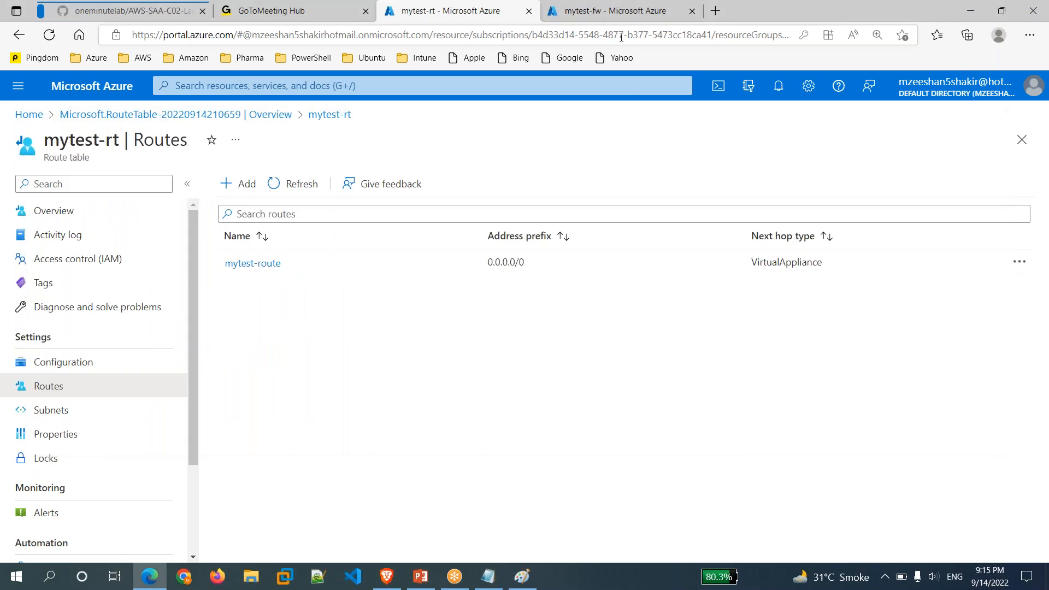
# From the mytest-fw overview's Firewall policy section, open my-fw-policy.
pyautogui.click(638, 16)
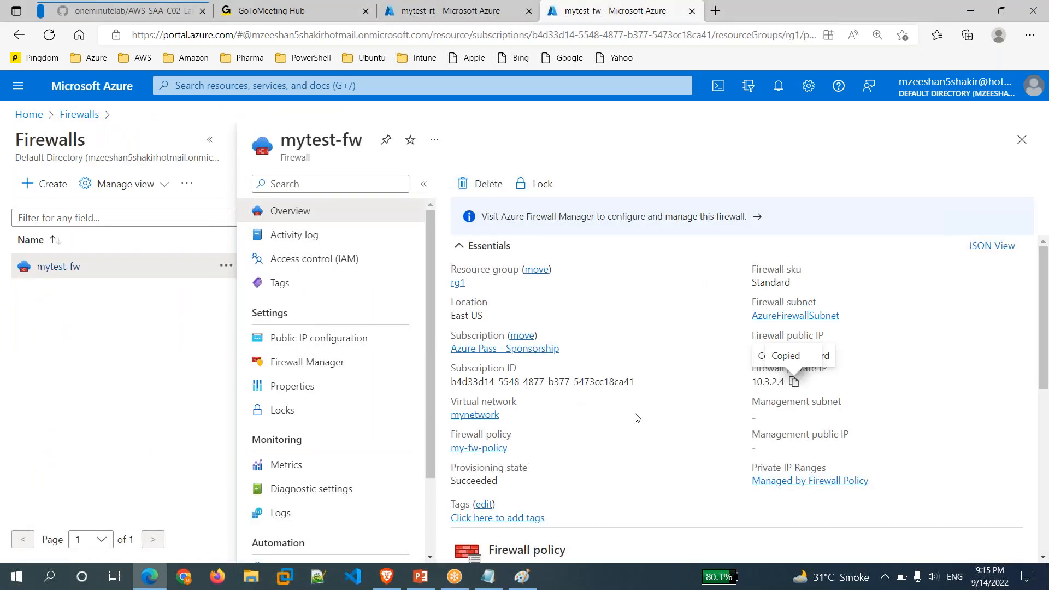
pyautogui.scroll(-2, 637, 418)
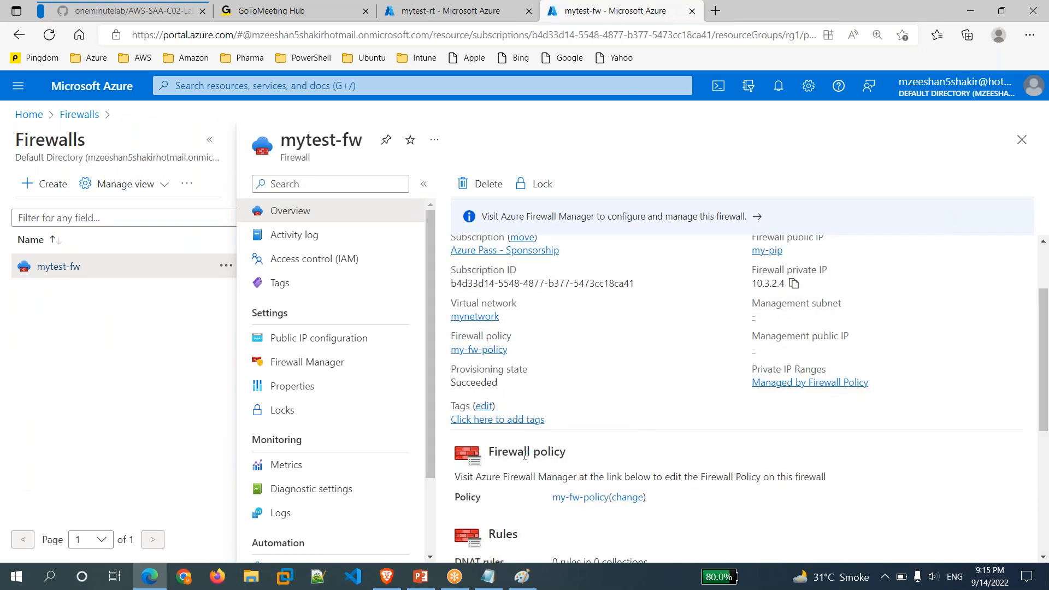
pyautogui.scroll(-2, 544, 454)
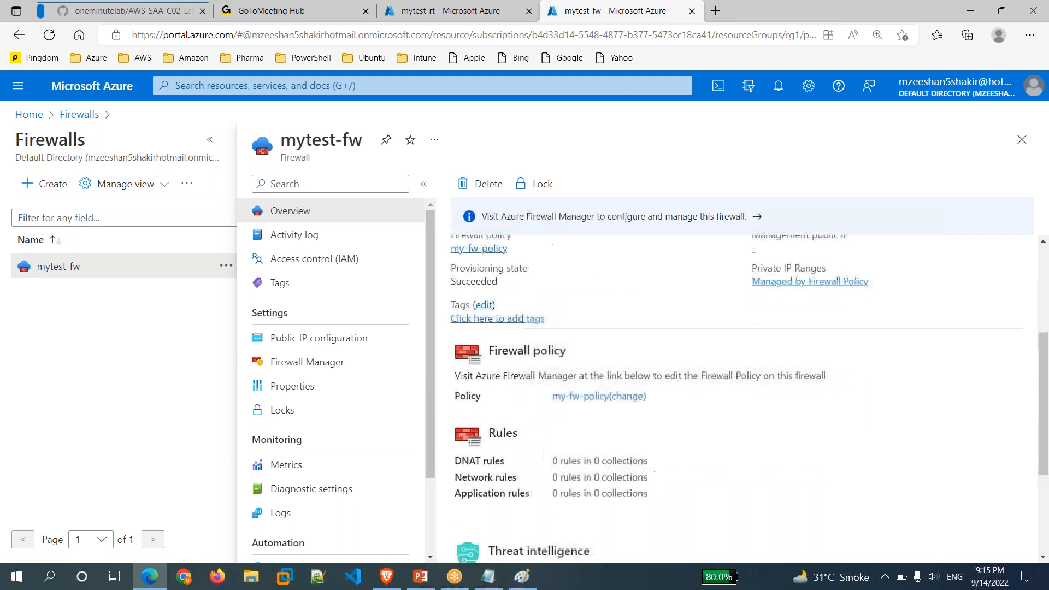
pyautogui.click(597, 401)
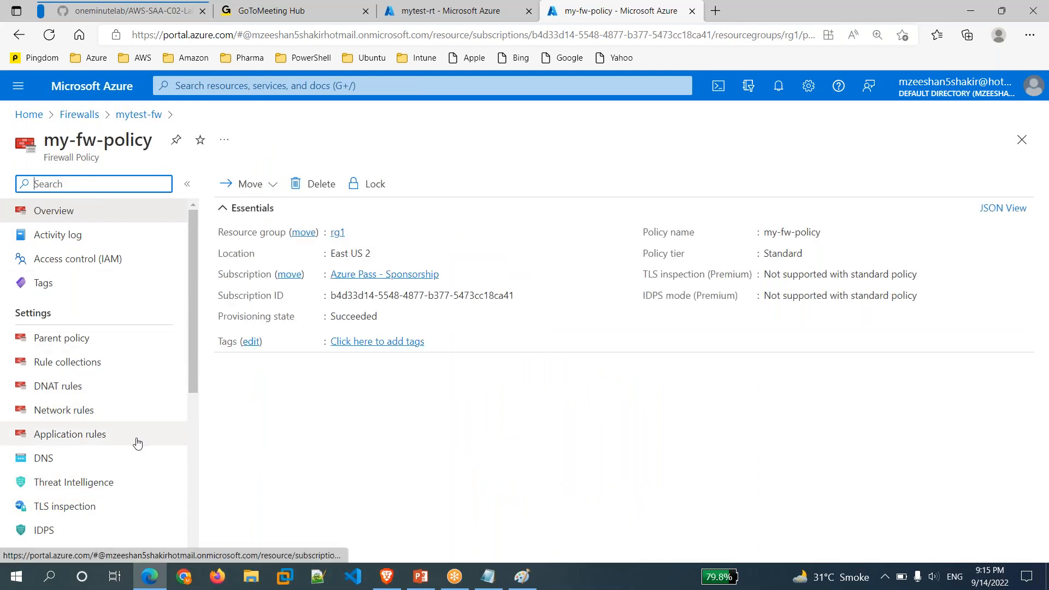
# Start a new DNAT rule collection named myRDPrule with priority 1000.
pyautogui.click(55, 388)
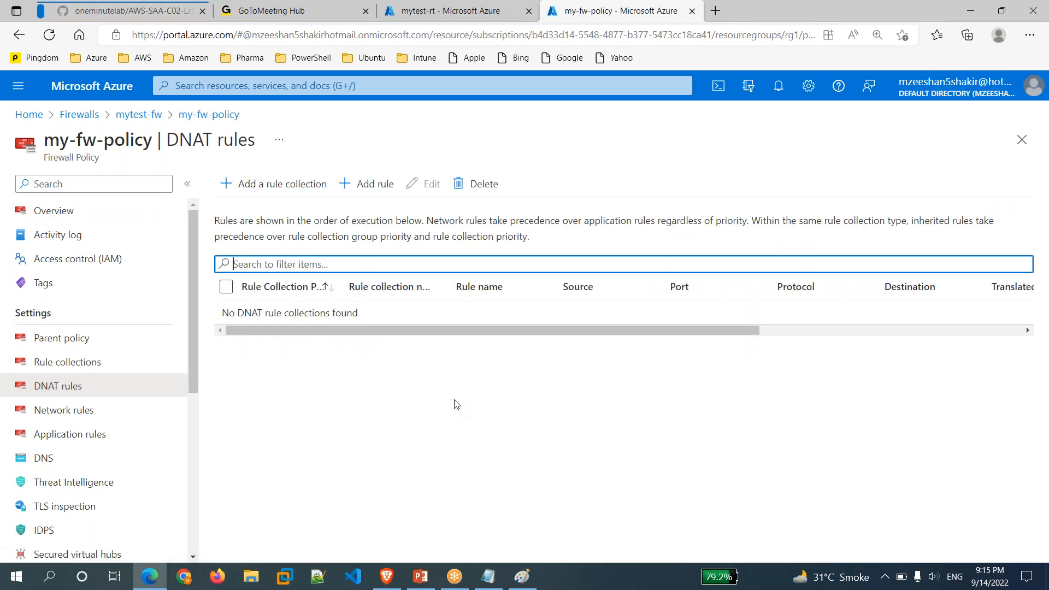
pyautogui.click(268, 188)
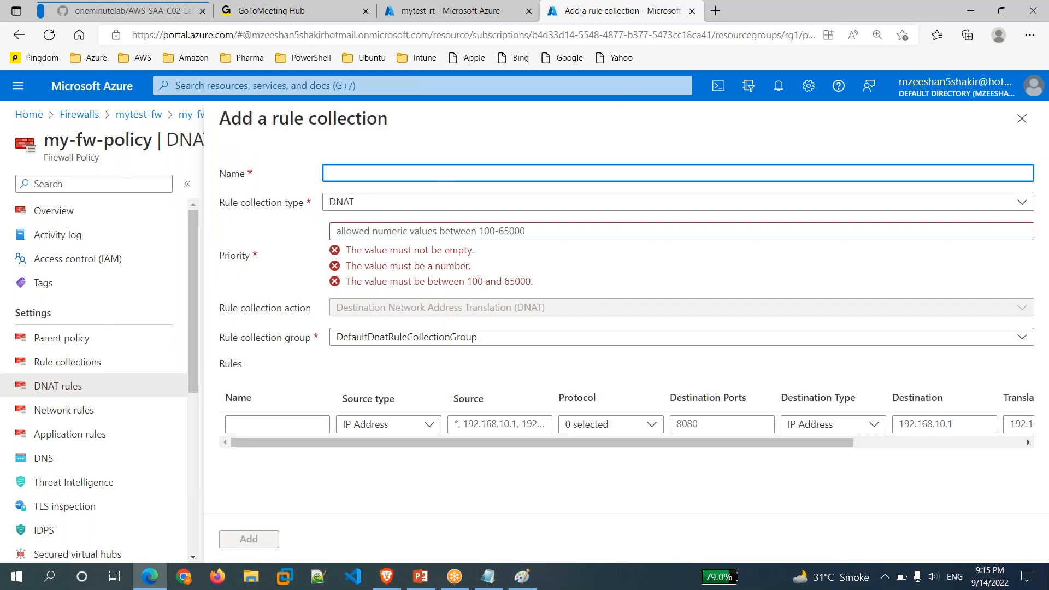
pyautogui.write('my')
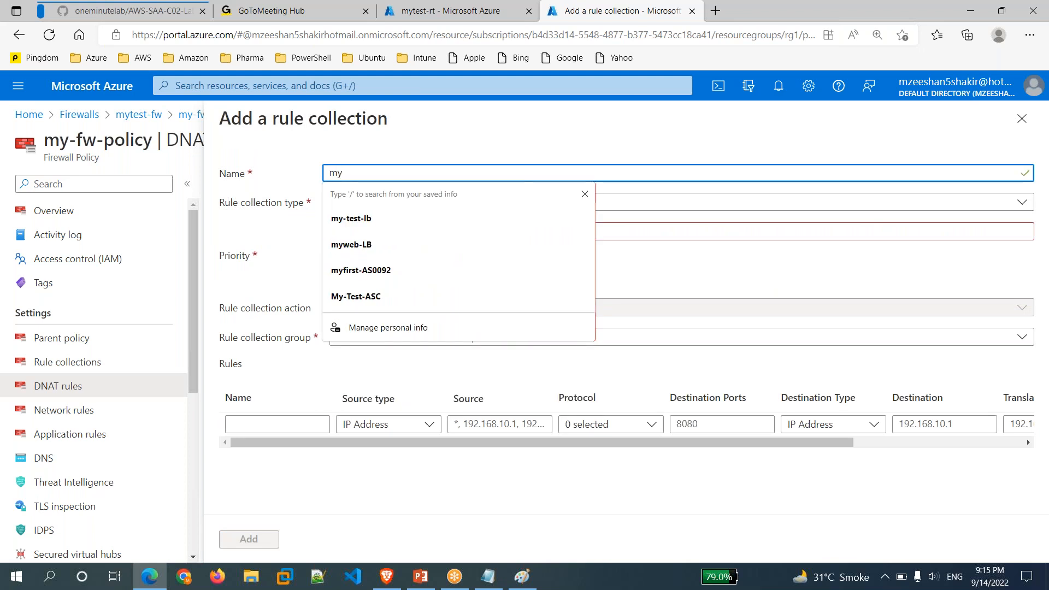
pyautogui.write('RDP')
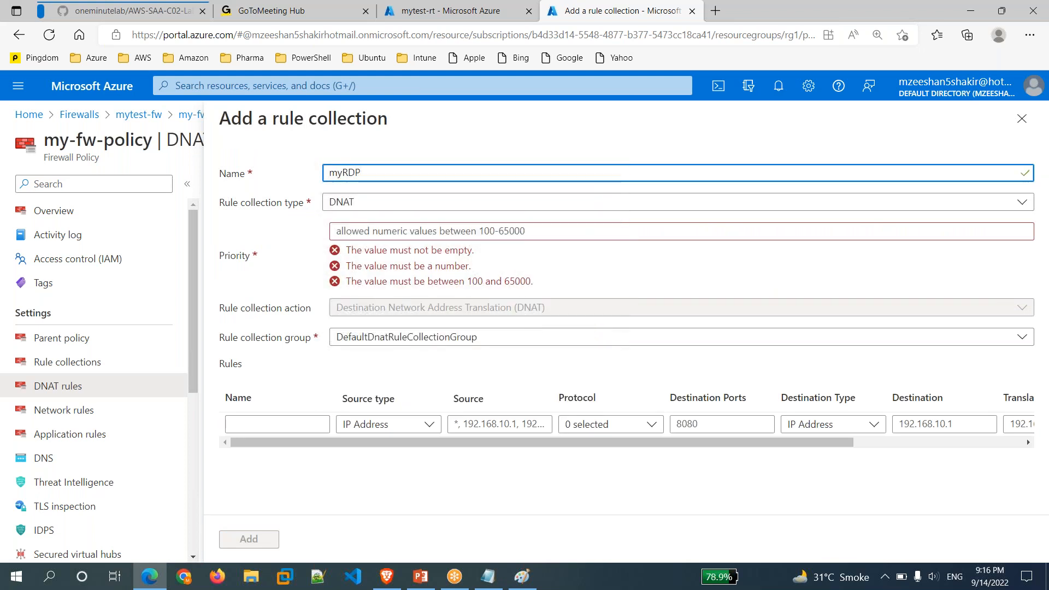
pyautogui.write('rule')
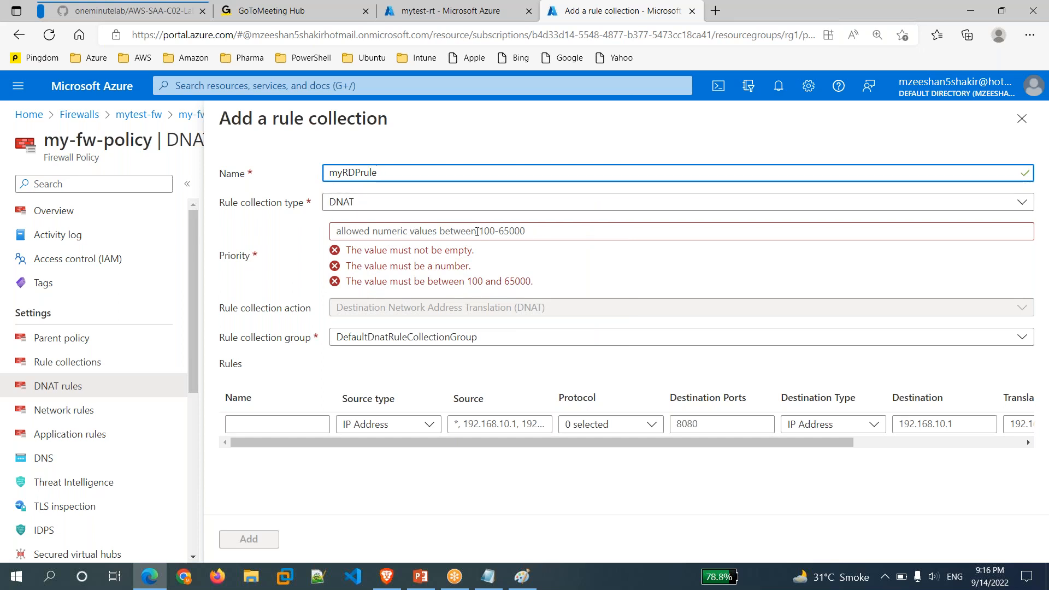
pyautogui.click(448, 235)
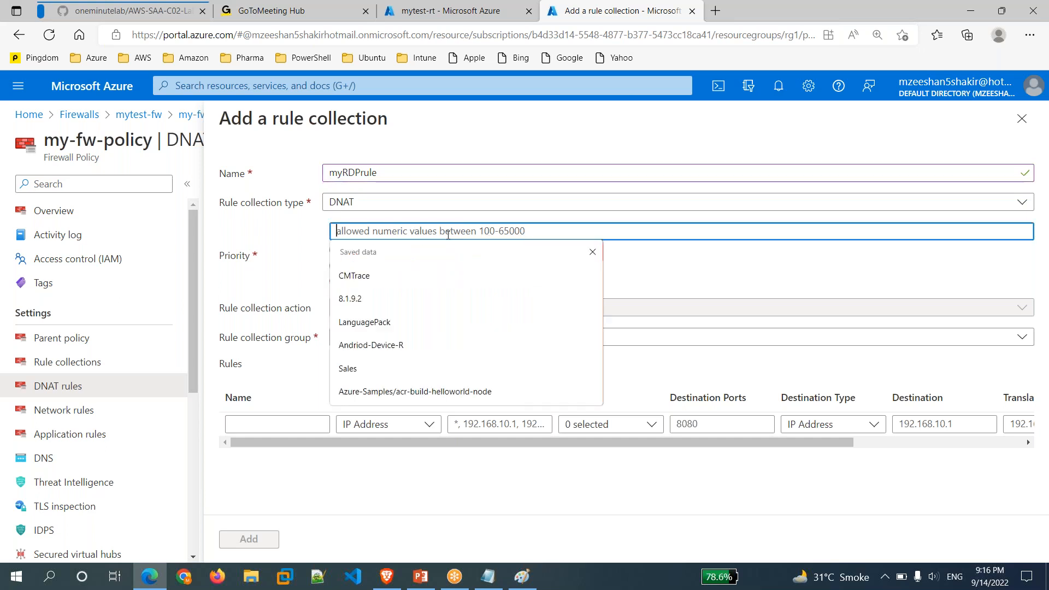
pyautogui.write('1000')
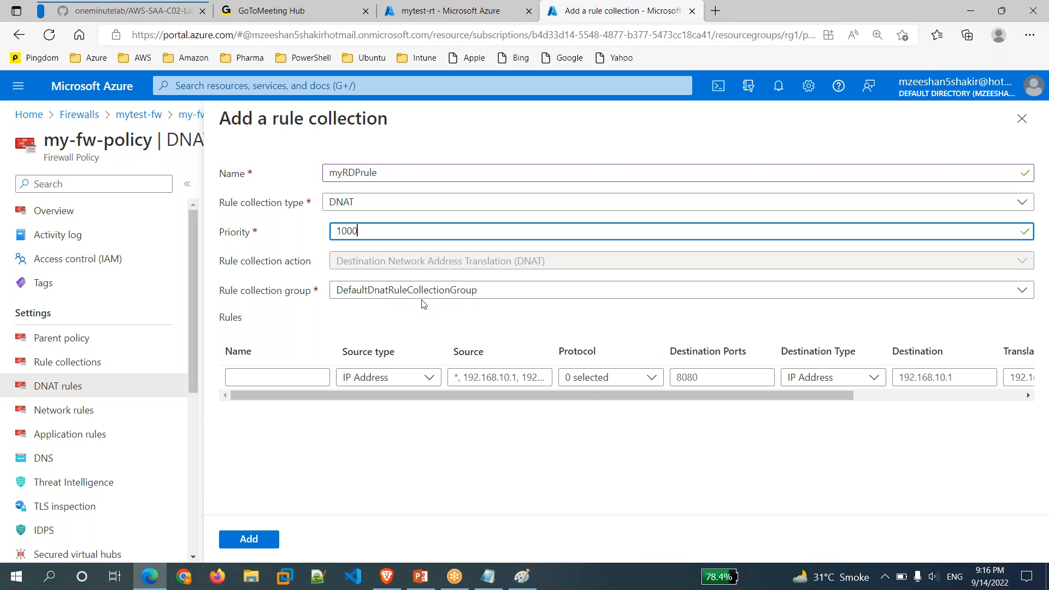
pyautogui.click(275, 379)
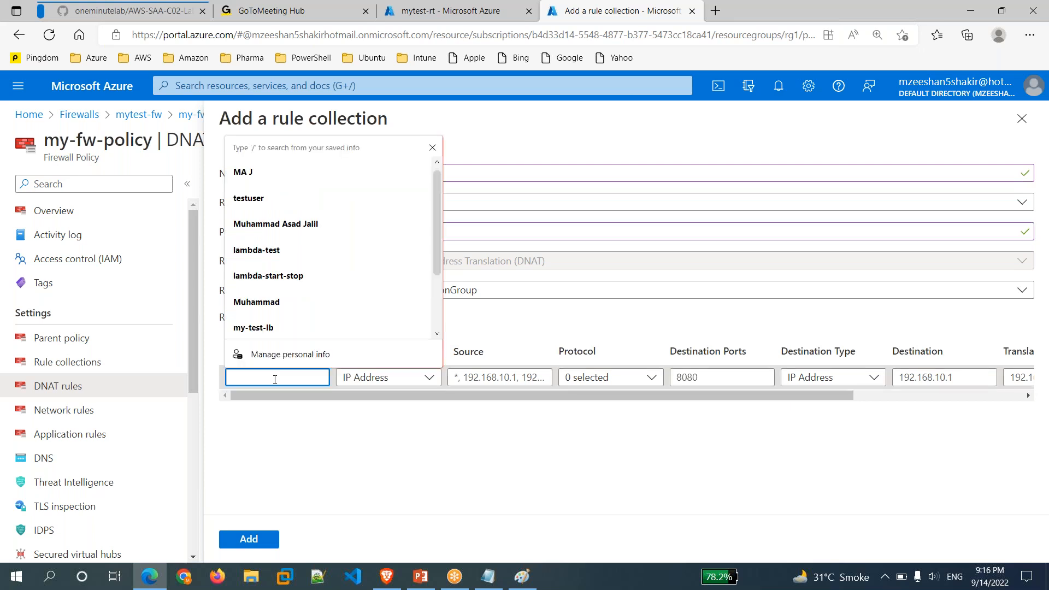
# Name the collection's first rule RDP, select its Source field, and open a new Edge tab.
pyautogui.write('RDP')
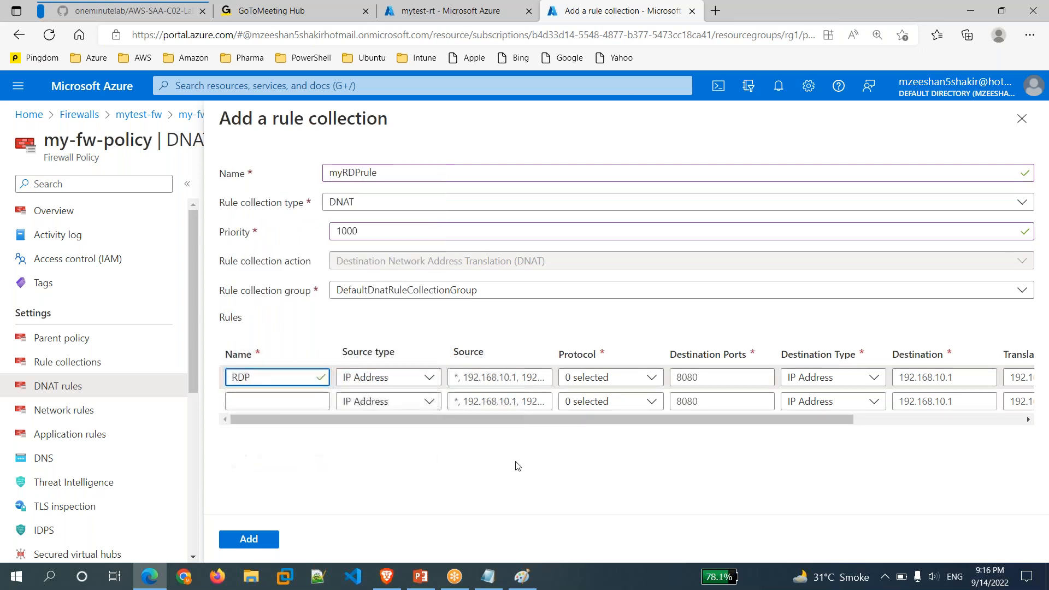
pyautogui.click(514, 465)
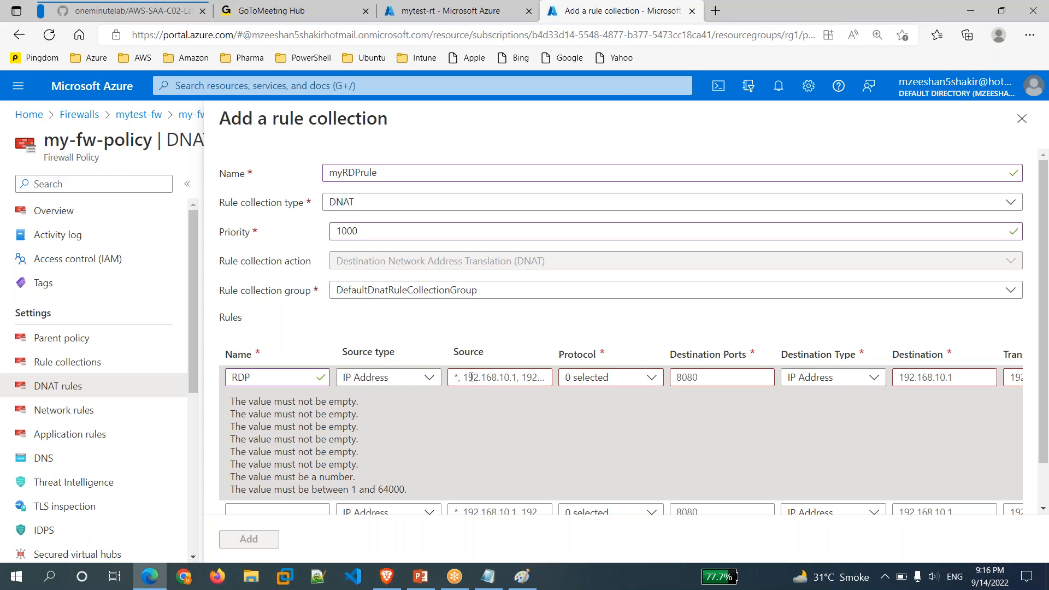
pyautogui.click(472, 377)
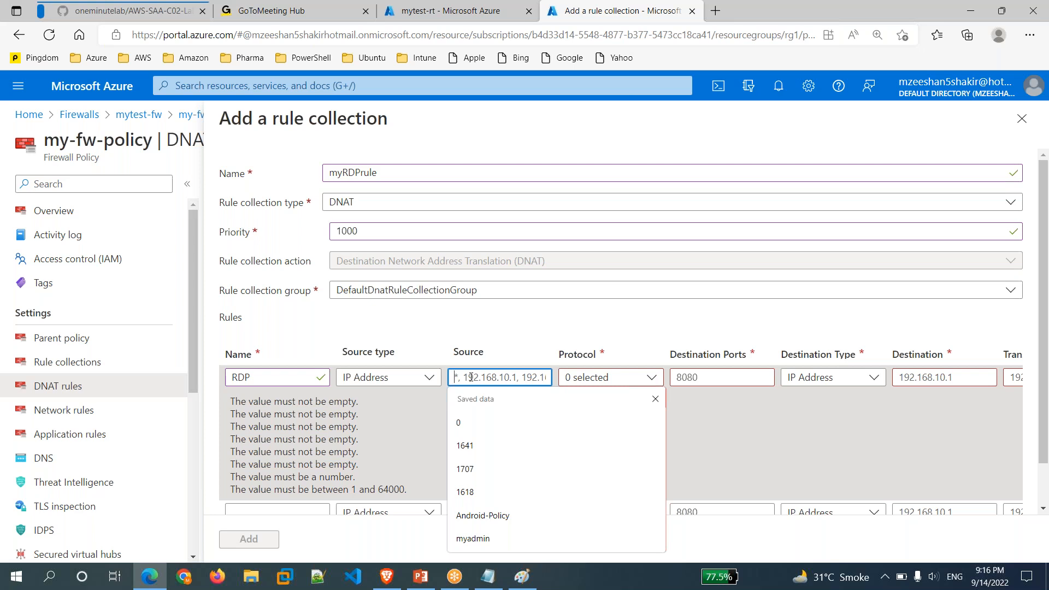
pyautogui.click(716, 11)
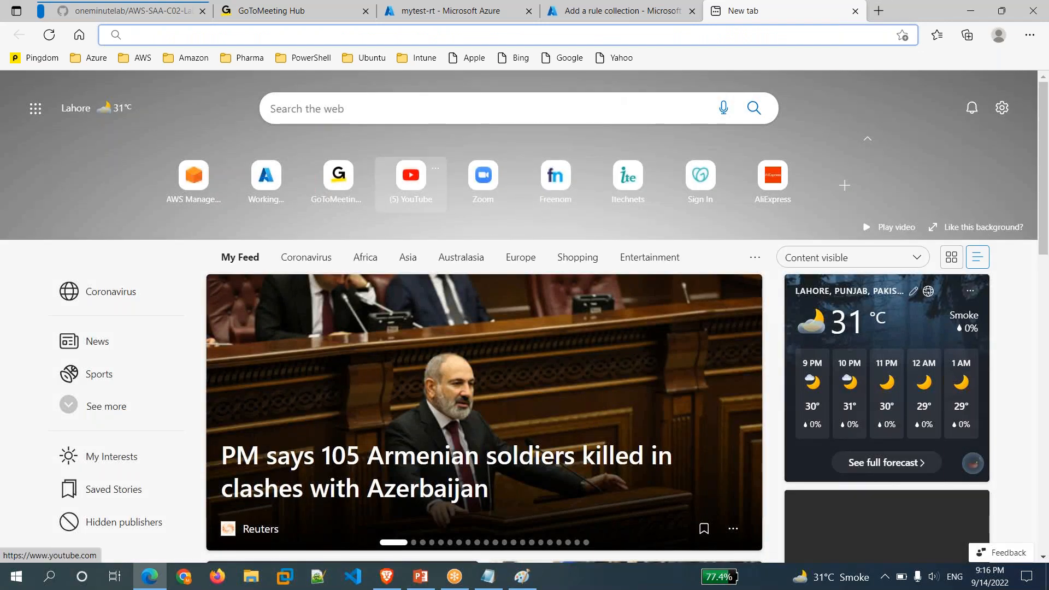
# Look up the public IP with a Bing 'what is my ip' search and paste it as the RDP rule's source.
pyautogui.write('what i')
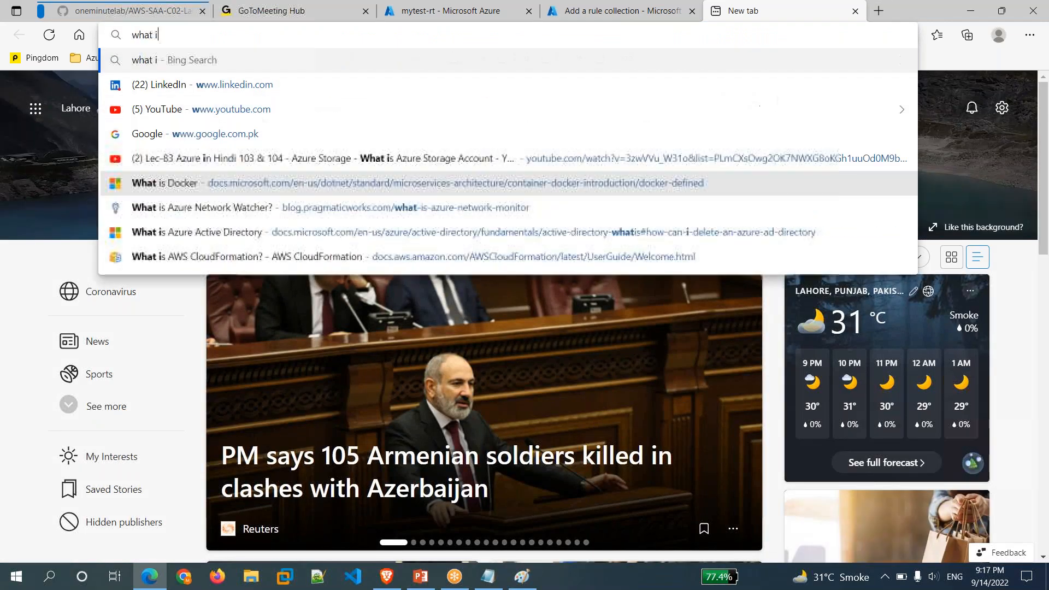
pyautogui.write('s my ip')
pyautogui.press('Return')
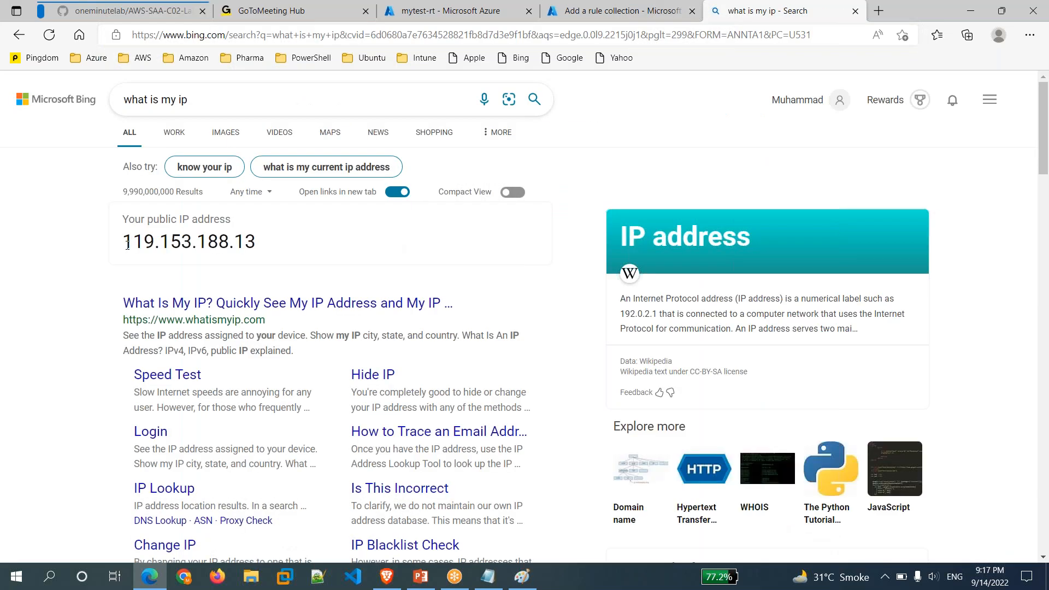
pyautogui.doubleClick(200, 236)
pyautogui.hotkey('ctrl', 'c')
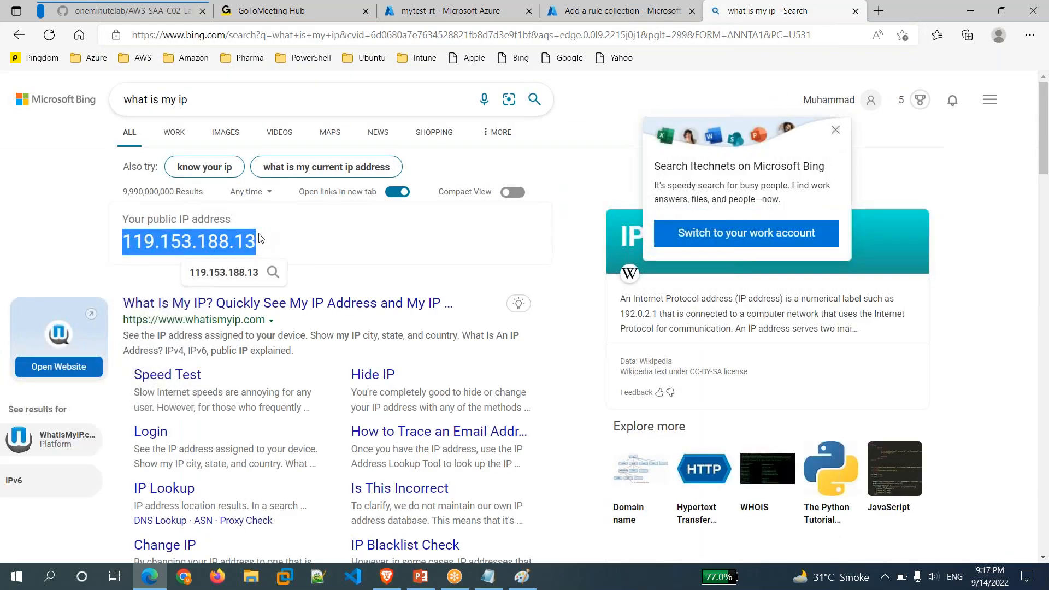
pyautogui.click(624, 10)
pyautogui.hotkey('ctrl', 'a')
pyautogui.hotkey('ctrl', 'v')
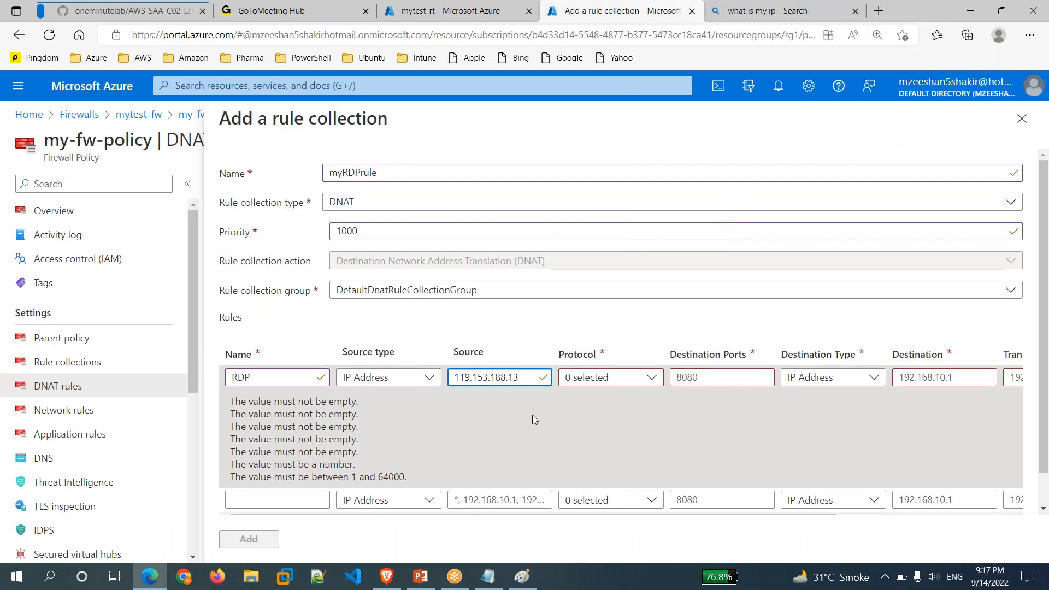
# Set the RDP rule's protocol to TCP and its destination port to 8050.
pyautogui.click(656, 385)
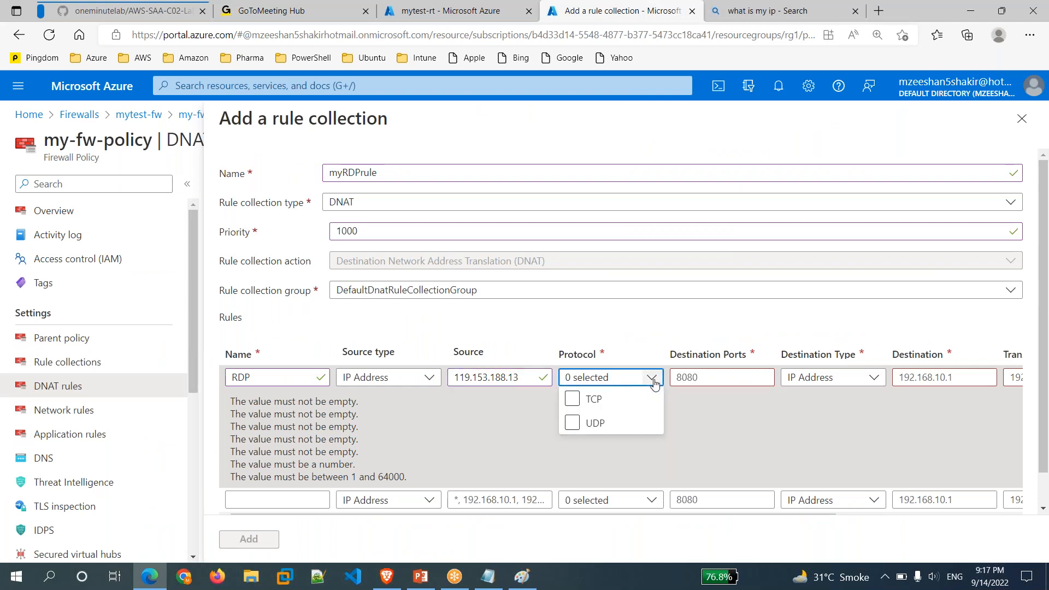
pyautogui.click(572, 401)
pyautogui.click(711, 378)
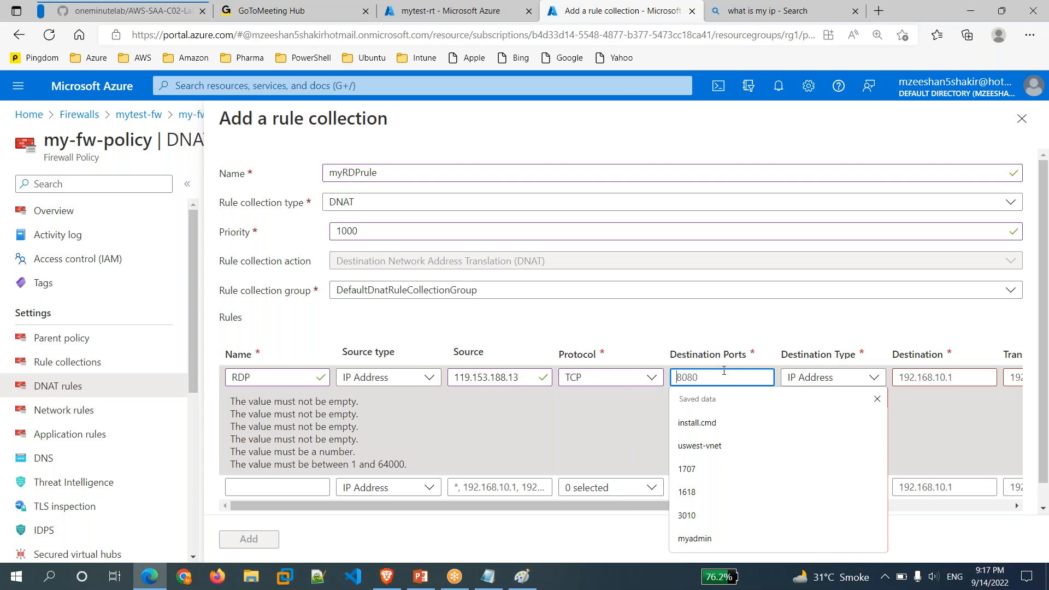
pyautogui.write('8050')
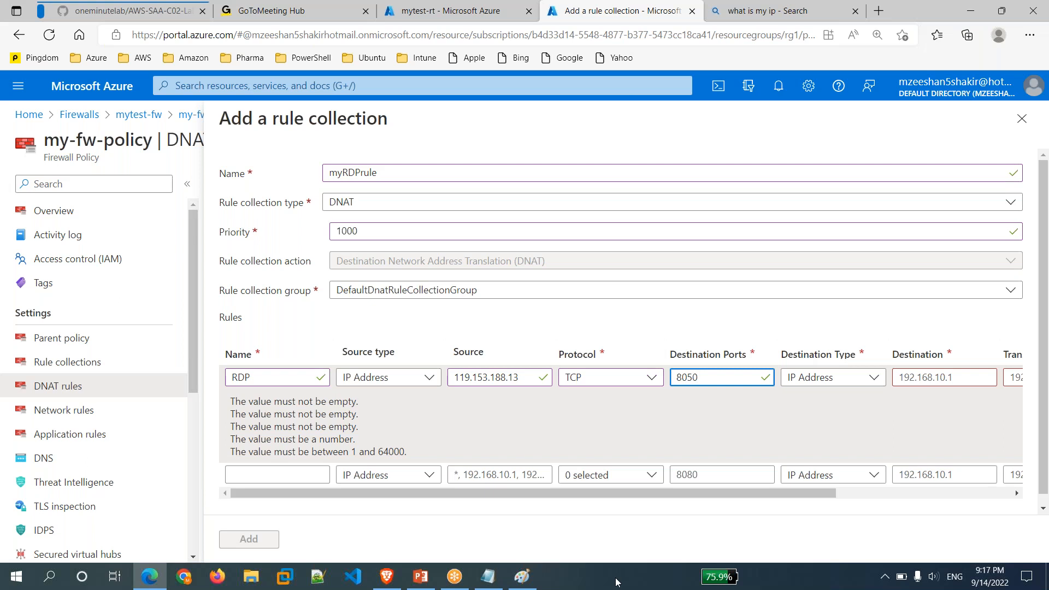
pyautogui.click(1031, 35)
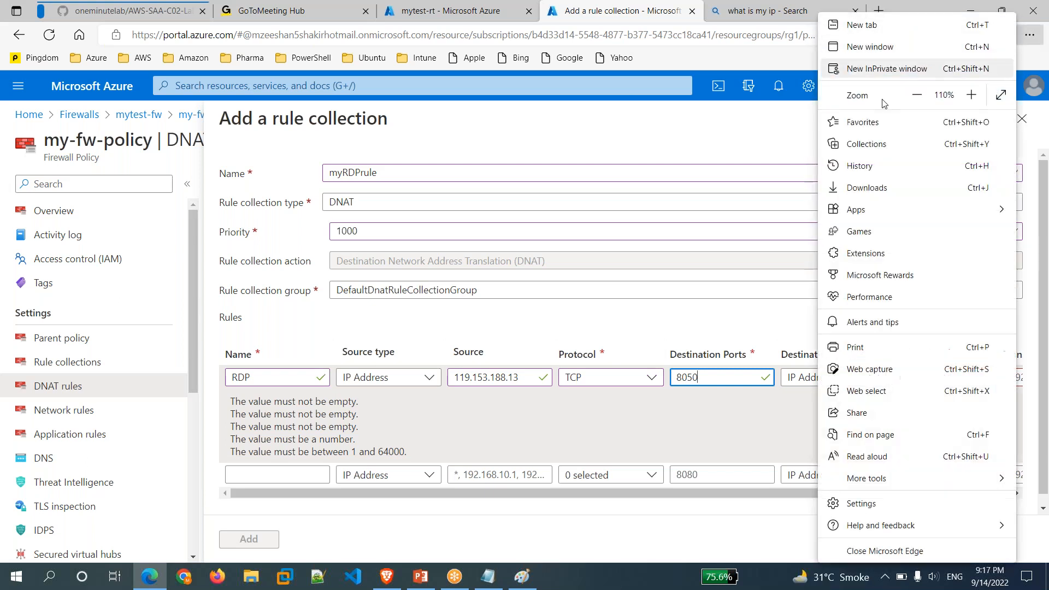
pyautogui.click(856, 190)
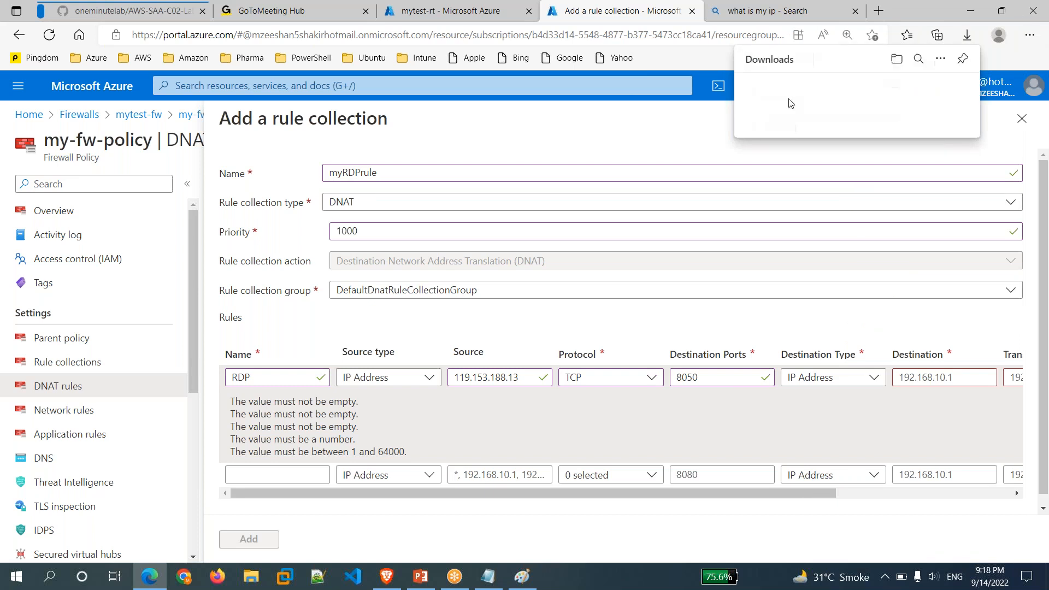
pyautogui.click(783, 99)
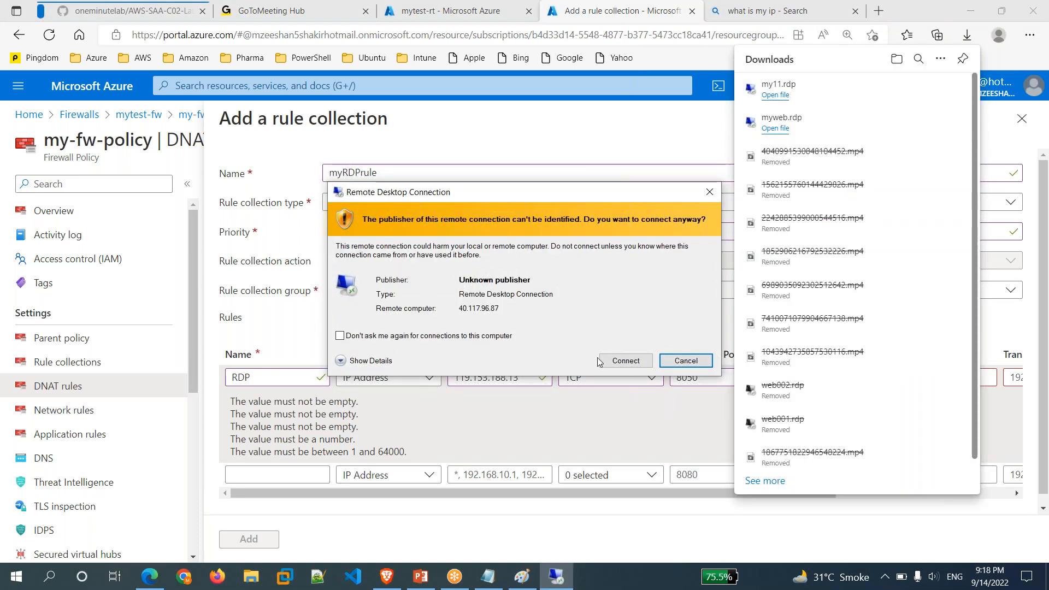
pyautogui.click(604, 361)
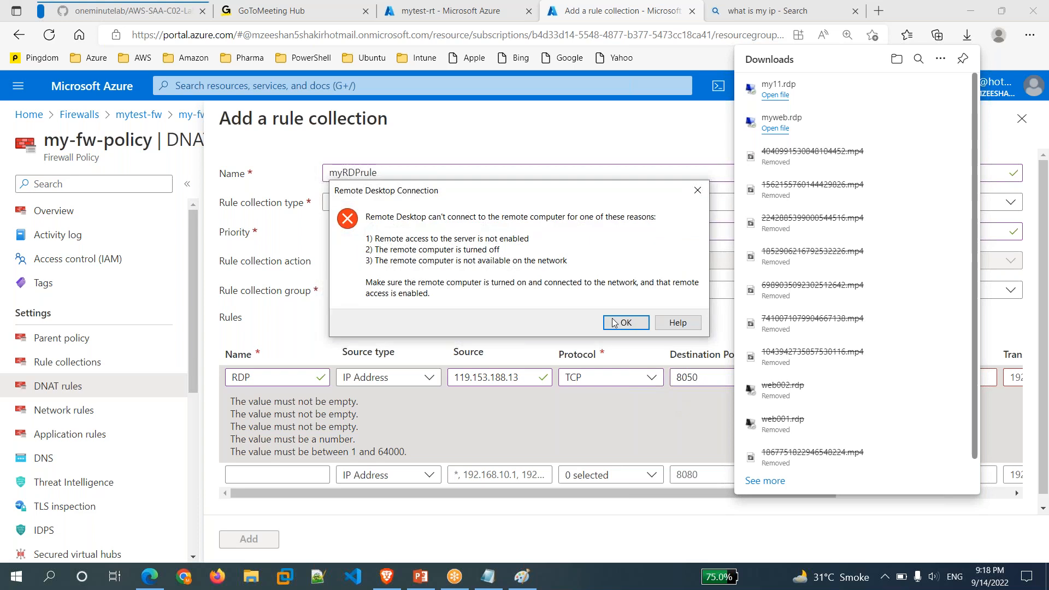
pyautogui.click(614, 323)
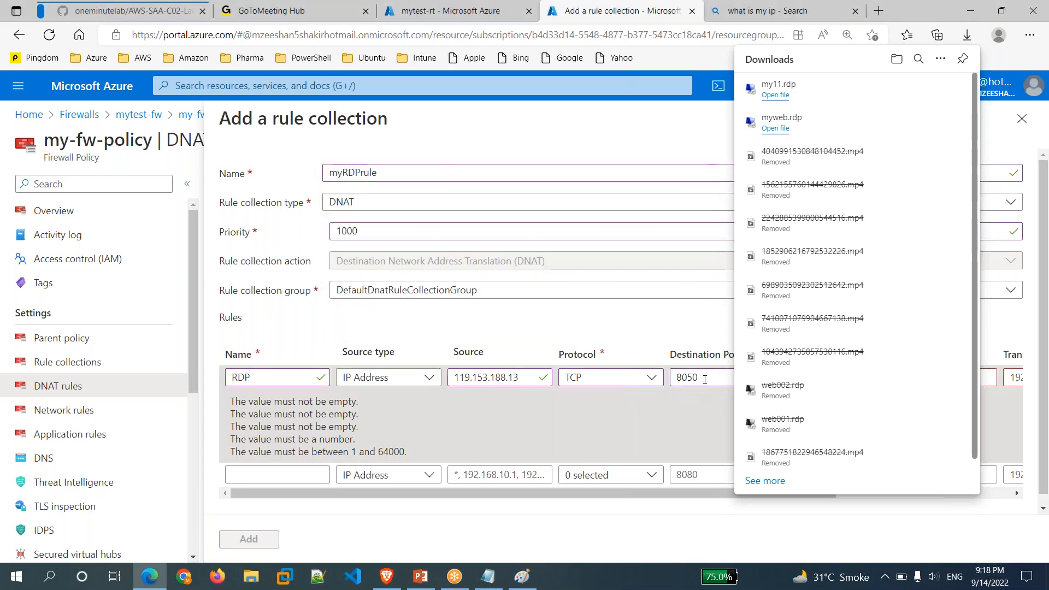
pyautogui.click(705, 380)
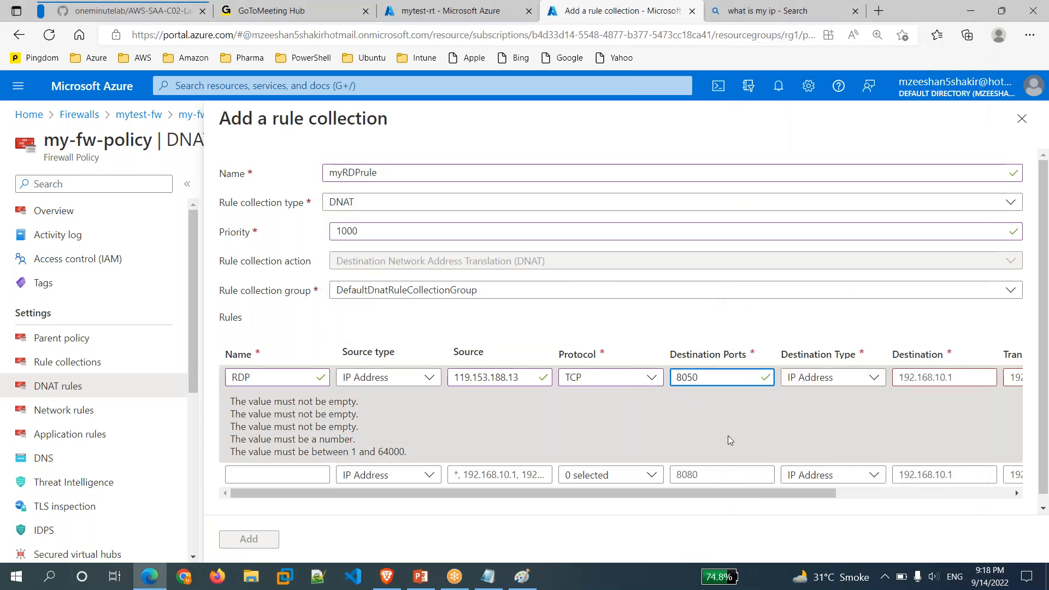
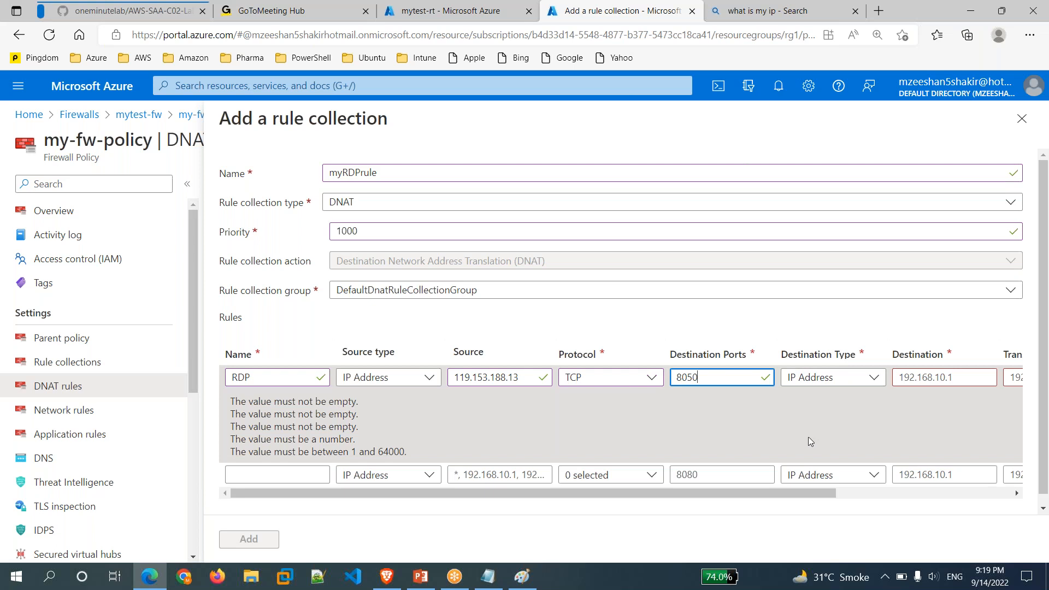
# Scroll the rules grid over to the RDP rule's Destination field and select it.
pyautogui.moveTo(748, 499); pyautogui.dragTo(913, 510)
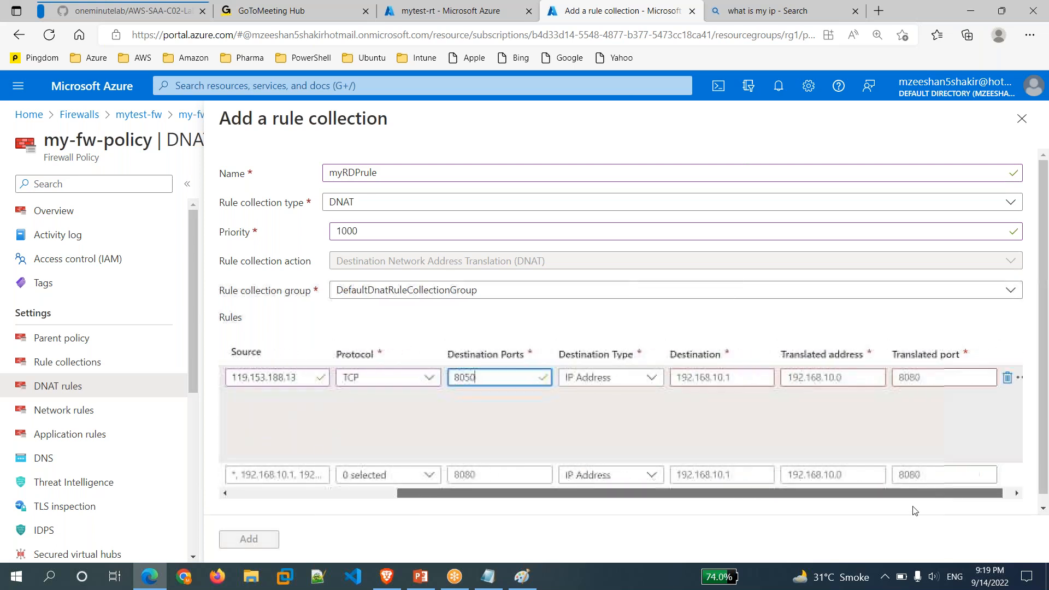
pyautogui.click(733, 384)
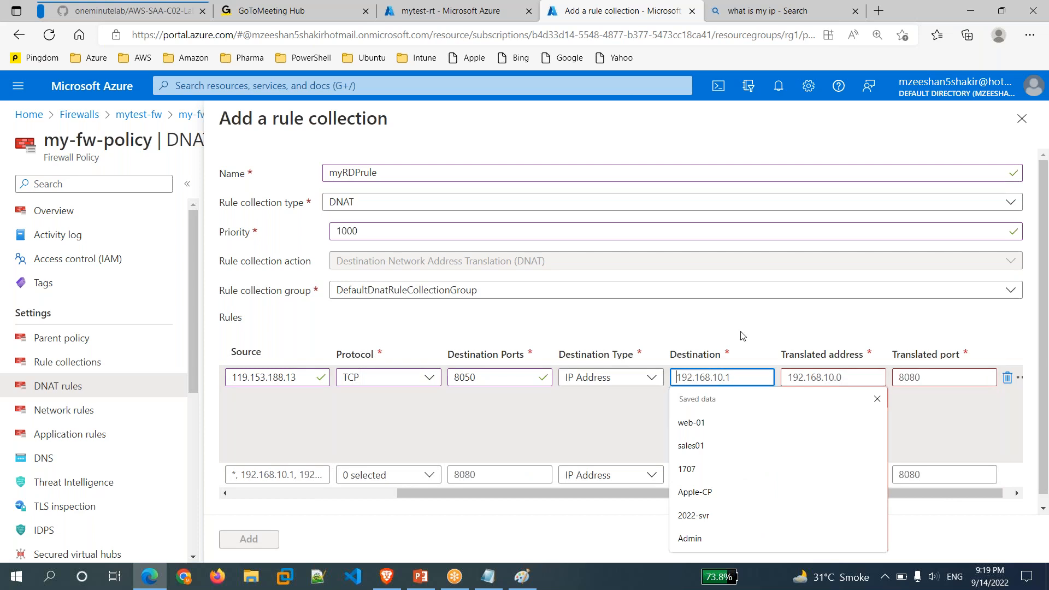
pyautogui.click(217, 7)
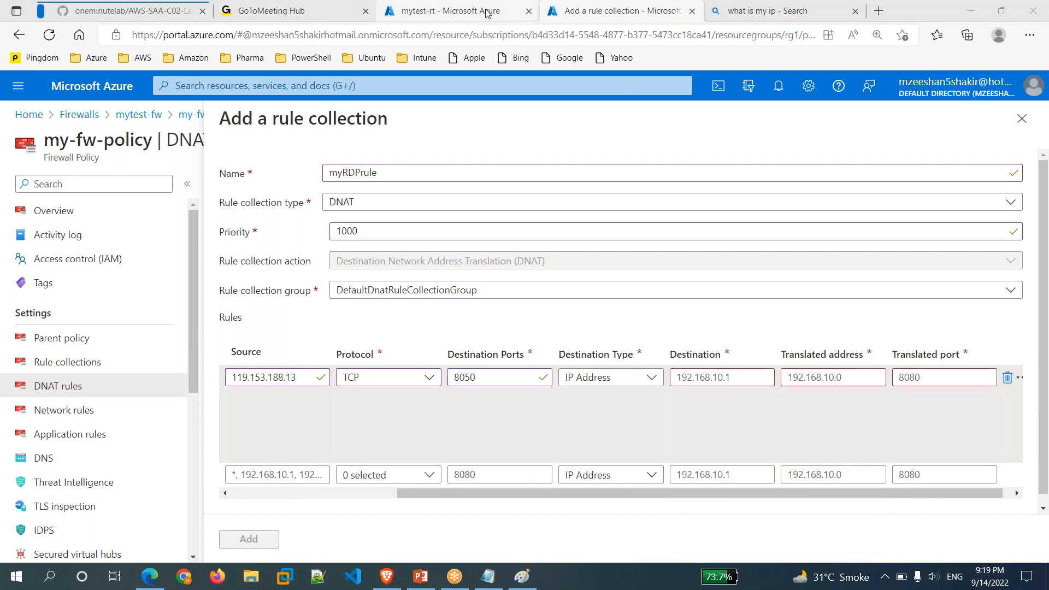
# Glance at the Paint diagram, then view mytest-rt's mytest-route (0.0.0.0/0 to VirtualAppliance).
pyautogui.moveTo(525, 569)
pyautogui.click(523, 511)
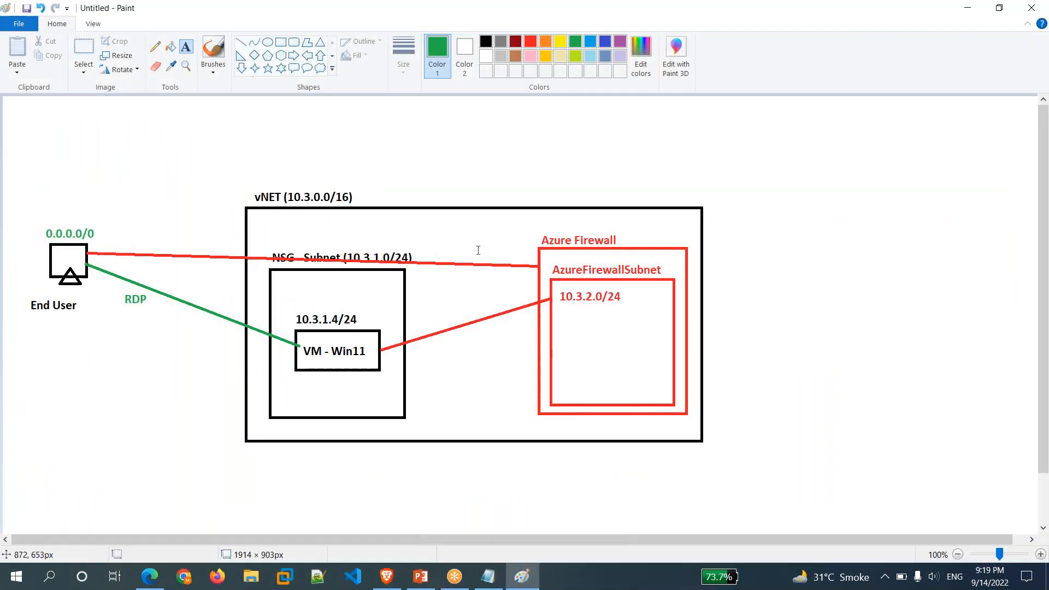
pyautogui.click(525, 578)
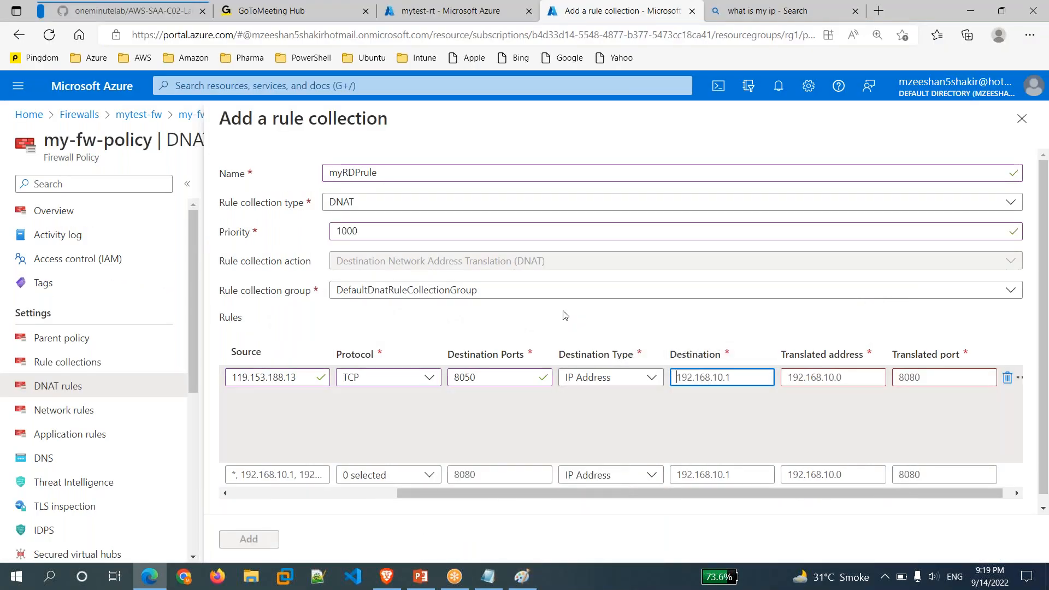
pyautogui.click(487, 11)
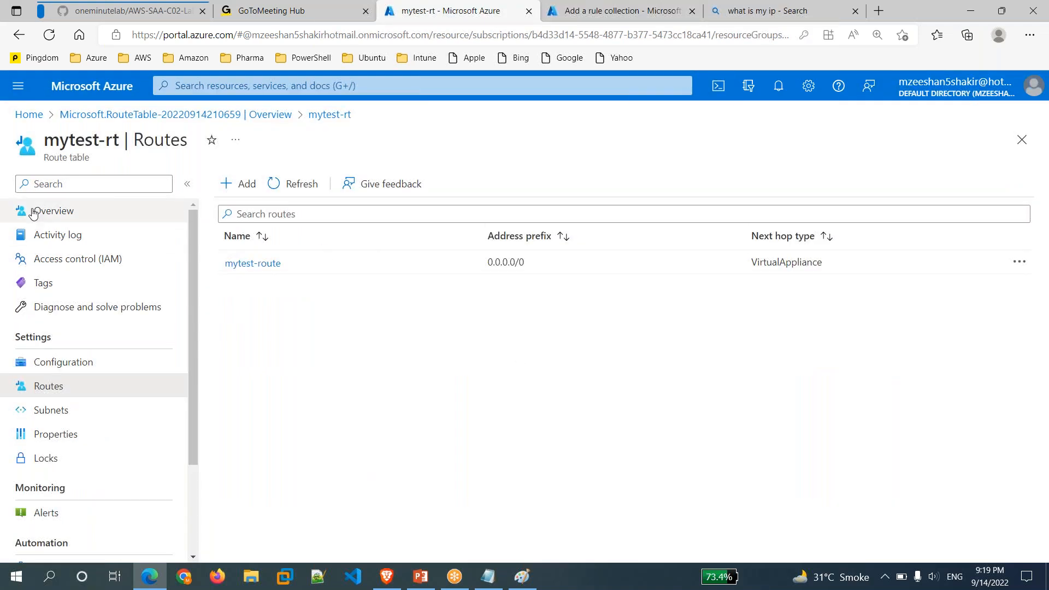
# Copy the mytest-fw firewall's public IP 52.249.190.150 from my-pip and return to the rule form.
pyautogui.click(29, 115)
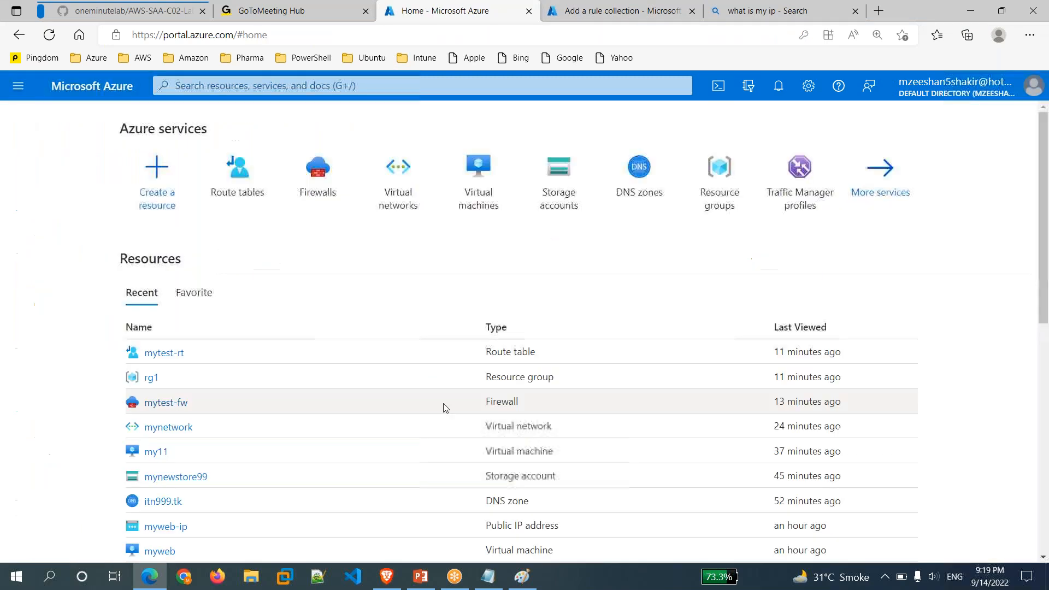
pyautogui.click(318, 172)
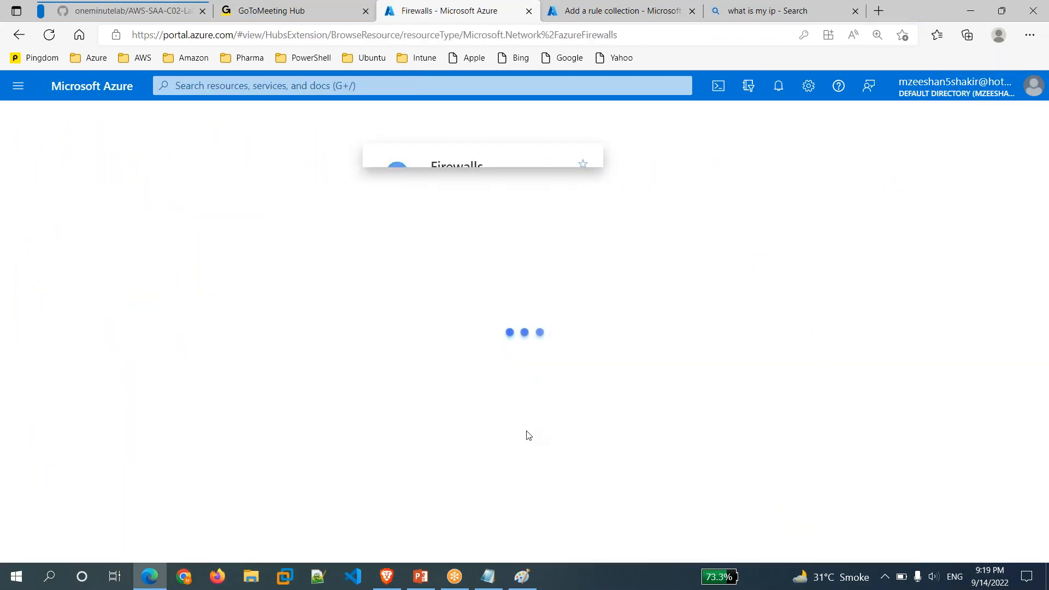
pyautogui.click(64, 301)
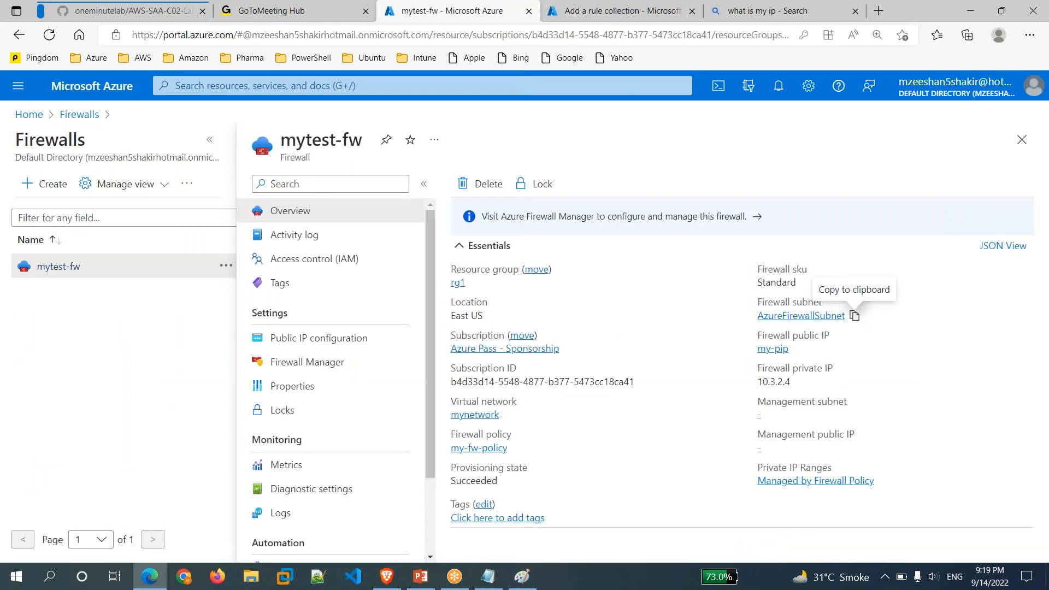
pyautogui.click(767, 350)
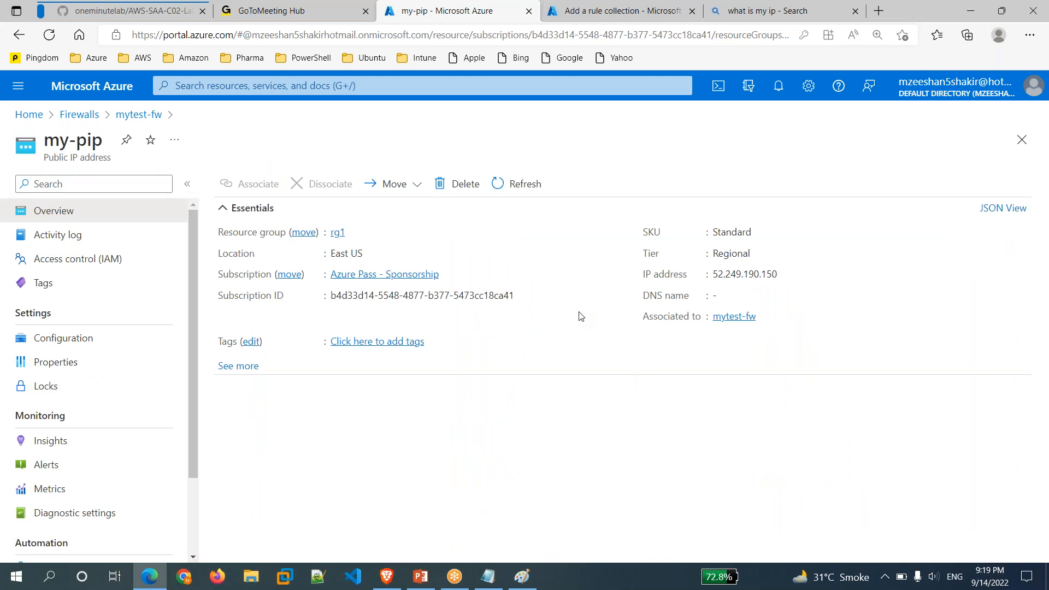
pyautogui.moveTo(786, 275)
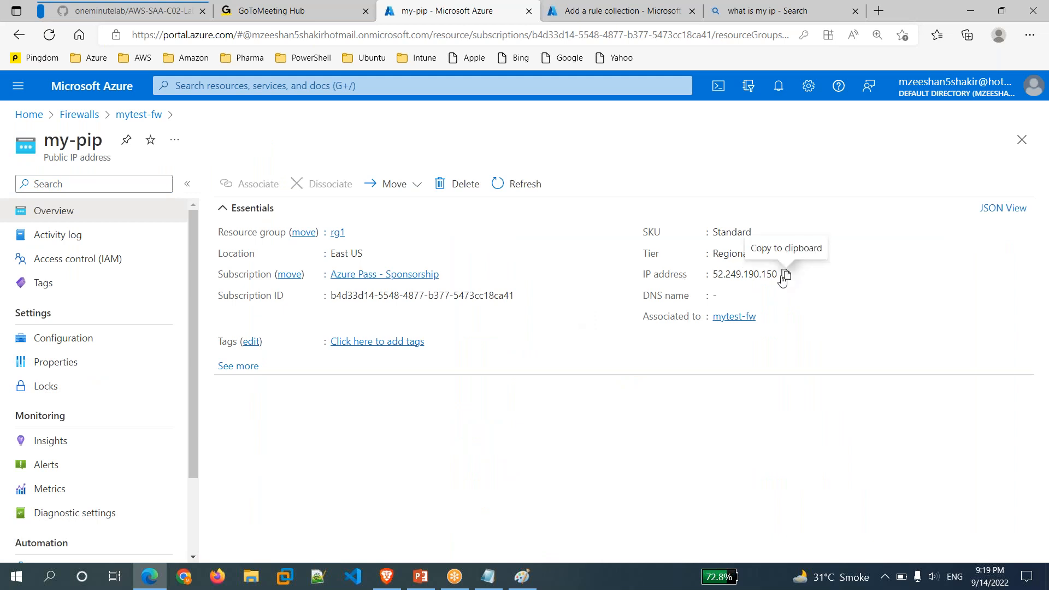
pyautogui.click(787, 276)
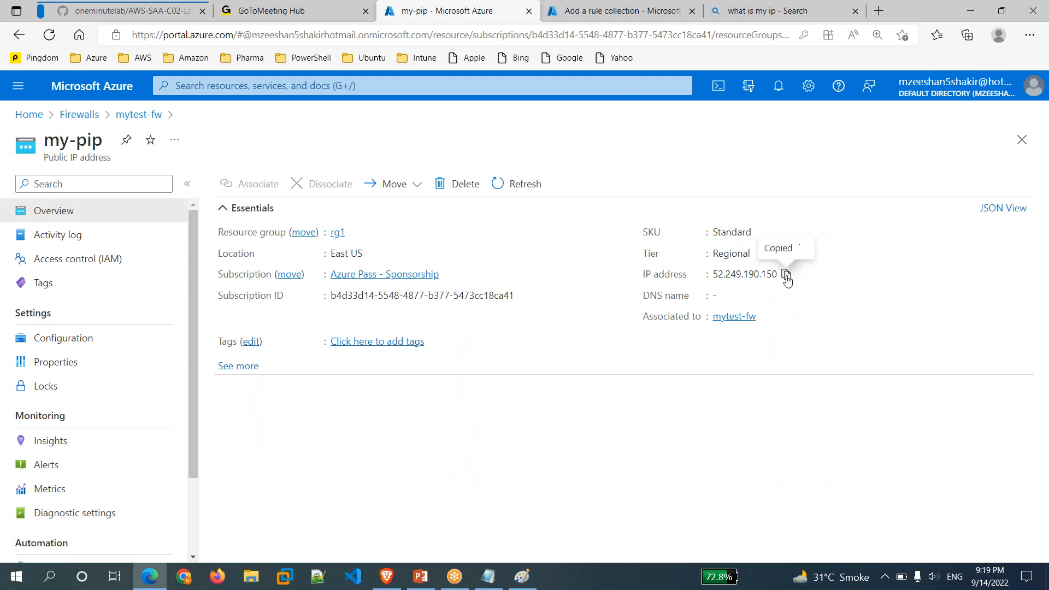
pyautogui.click(626, 11)
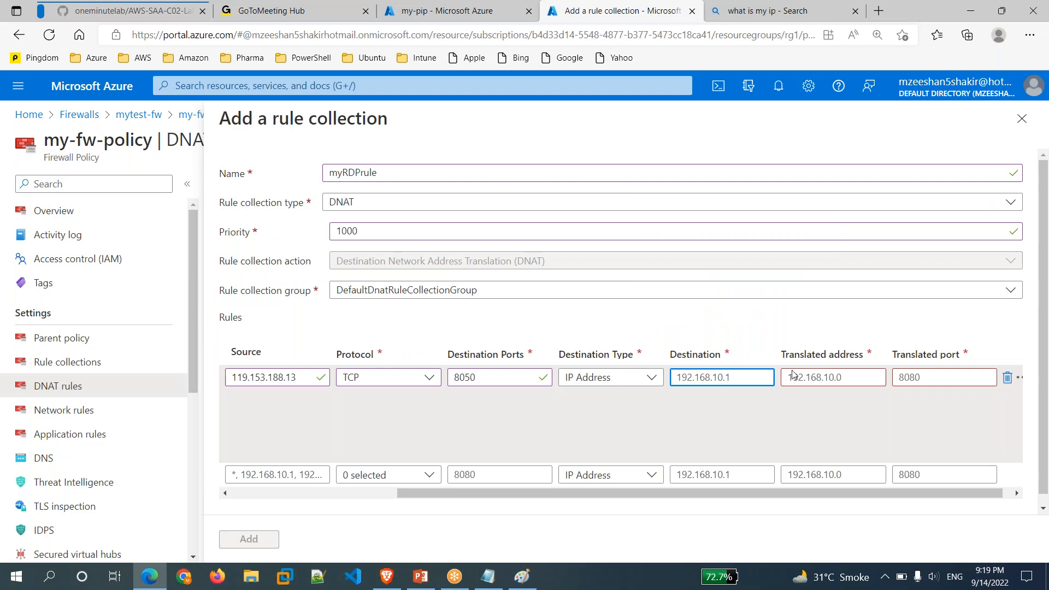
# Paste 52.249.190.150 into the DNAT rule's Destination field.
pyautogui.click(841, 376)
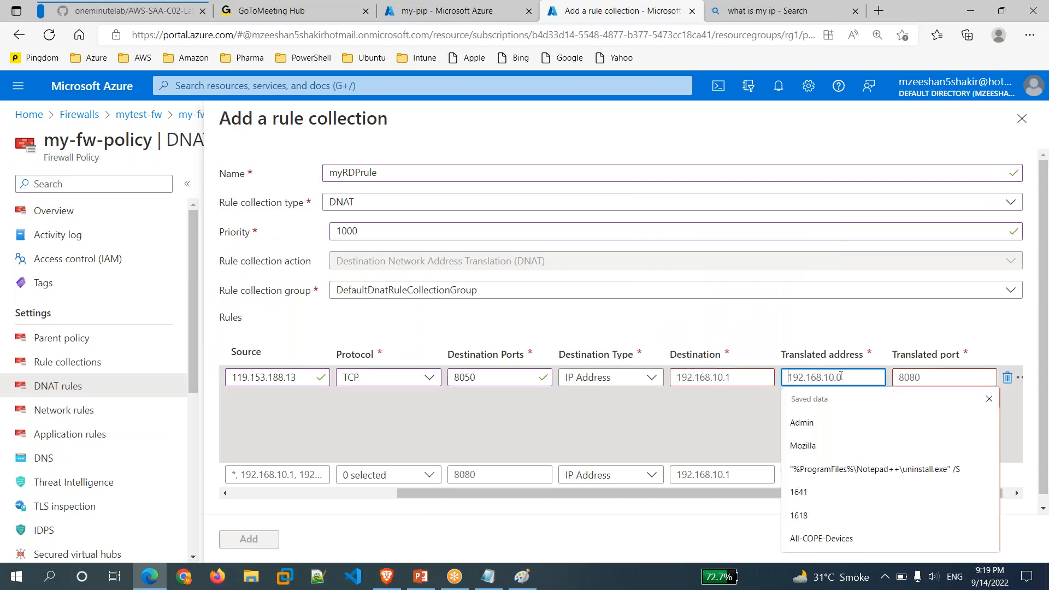
pyautogui.click(725, 377)
pyautogui.hotkey('ctrl', 'v')
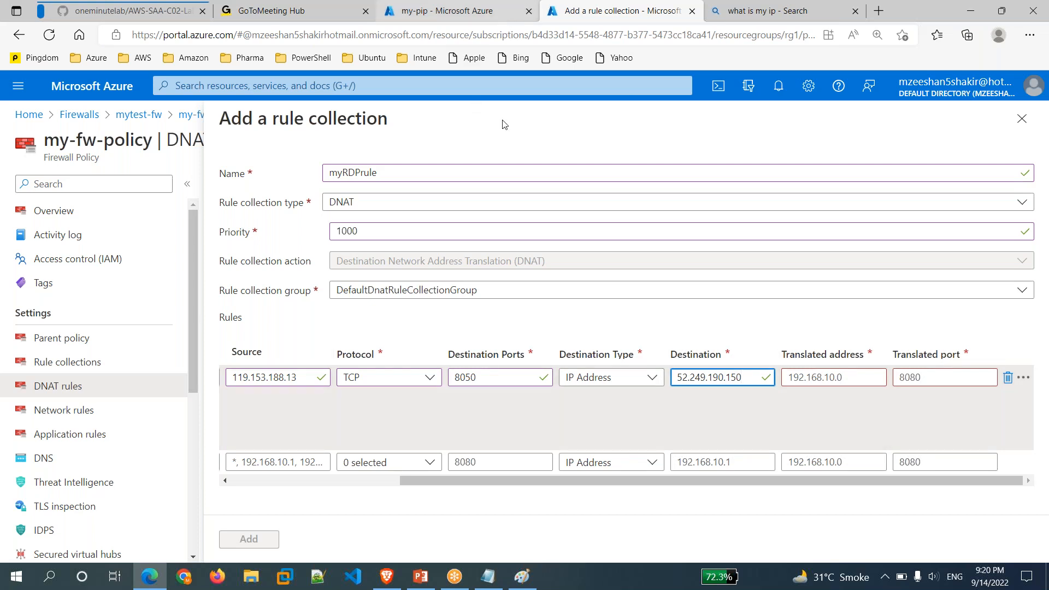
# Check the network diagram in Paint, then go back to the my-pip public IP page.
pyautogui.click(522, 577)
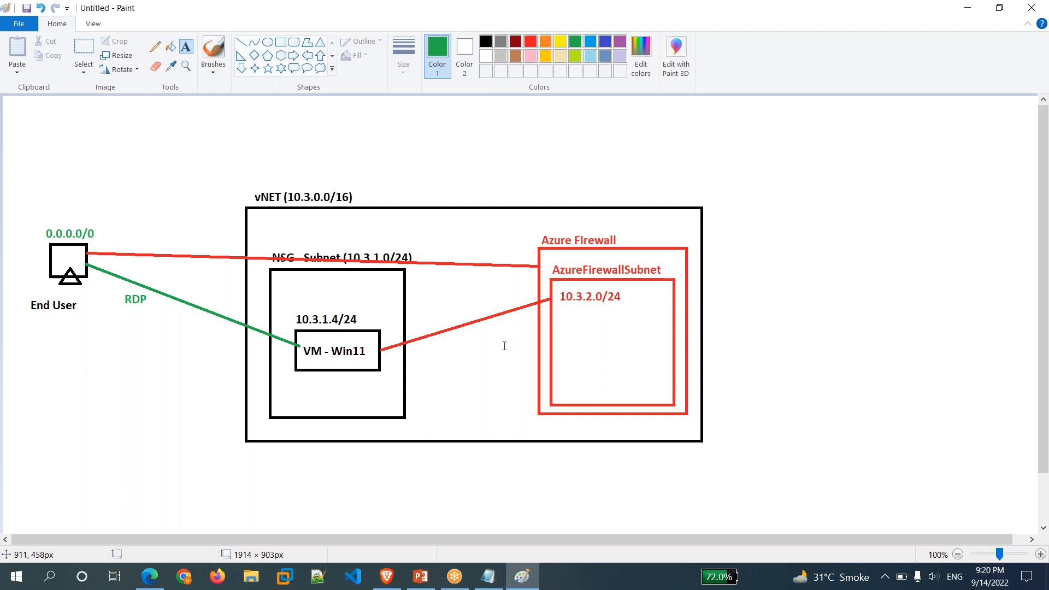
pyautogui.click(520, 583)
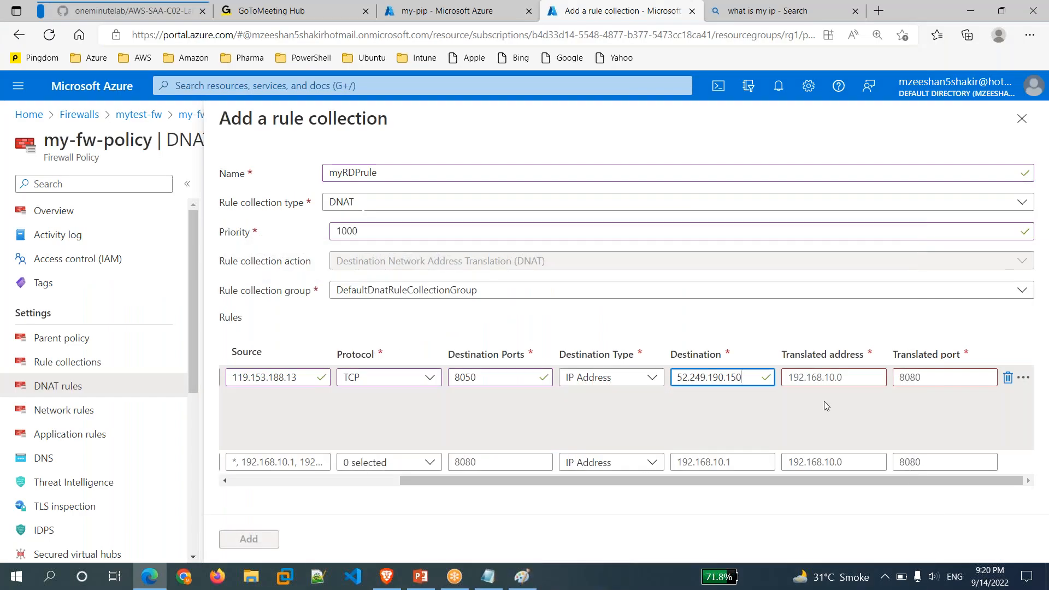
pyautogui.click(506, 11)
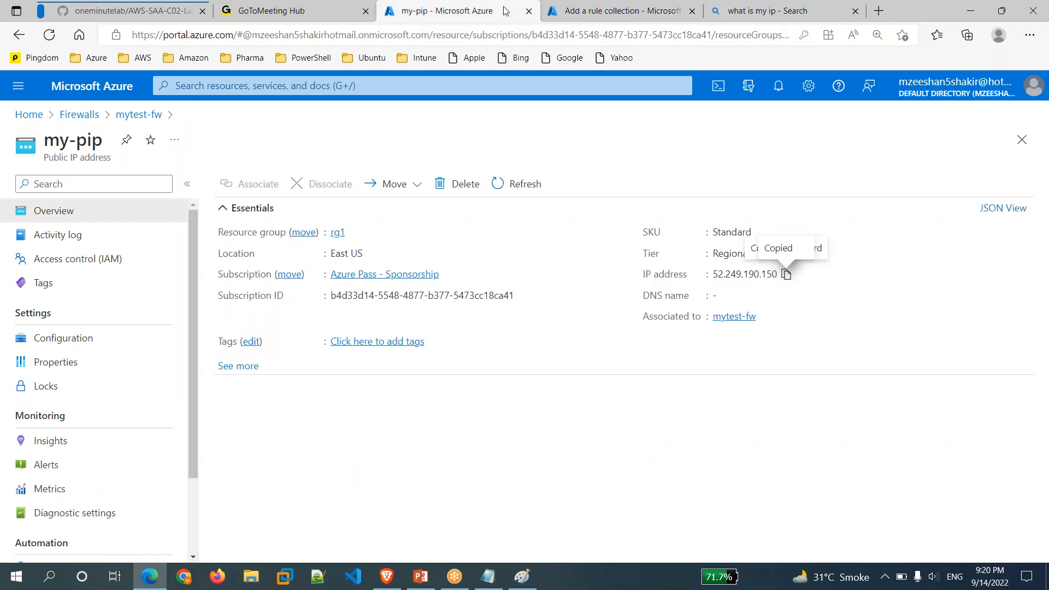
# Copy the my11 VM's private IP 10.3.1.4 and return to the rule's Translated address field.
pyautogui.click(29, 114)
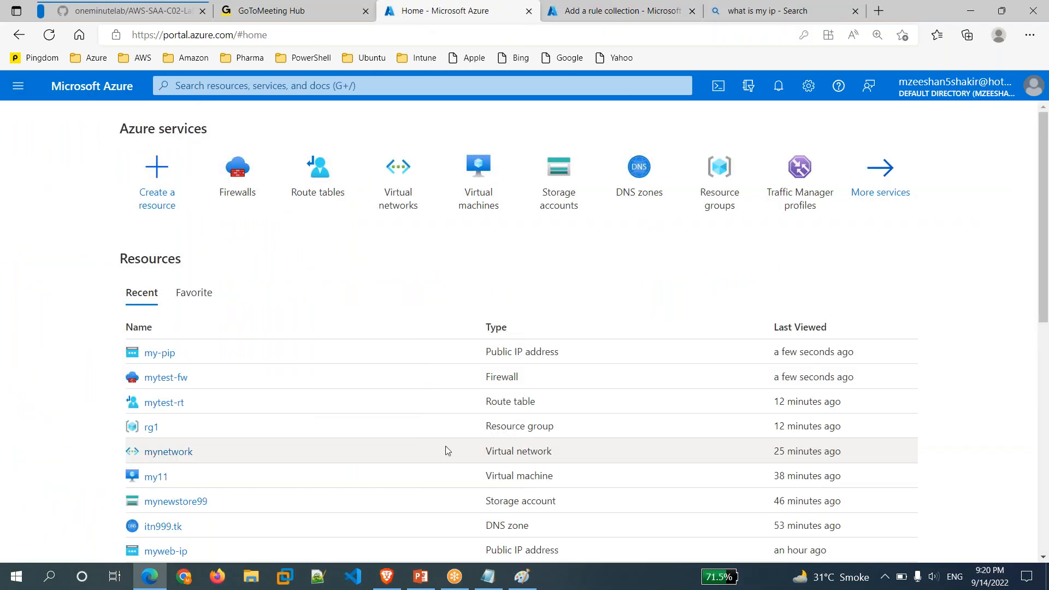
pyautogui.click(487, 207)
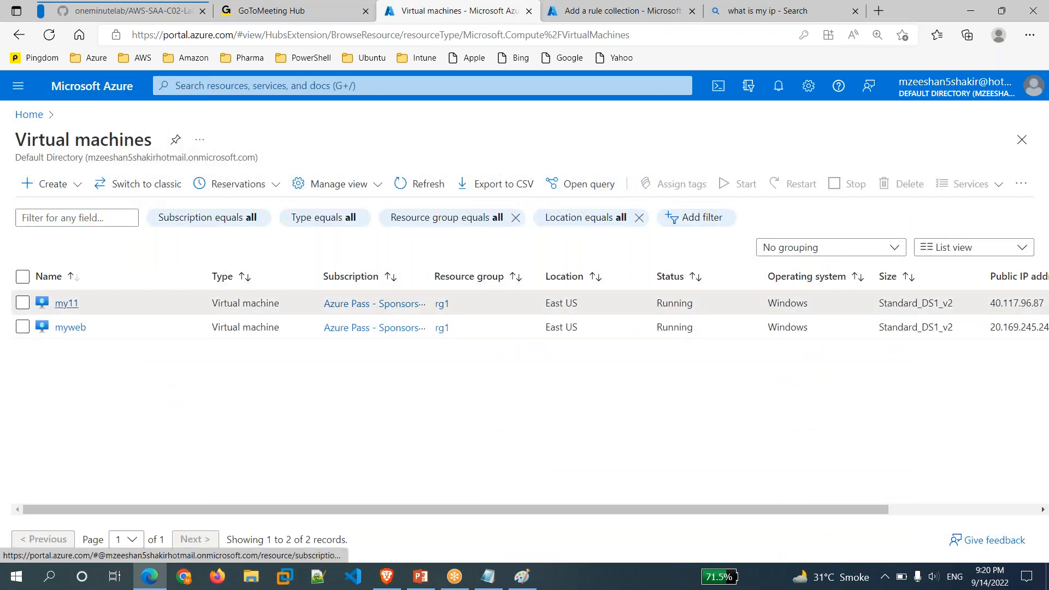
pyautogui.click(66, 303)
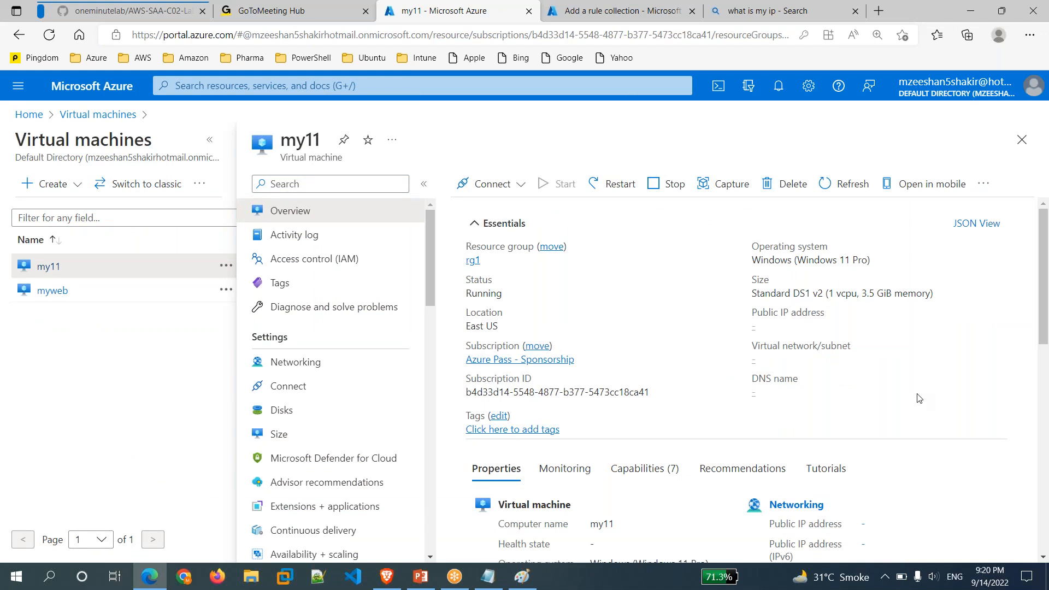
pyautogui.scroll(-2, 920, 398)
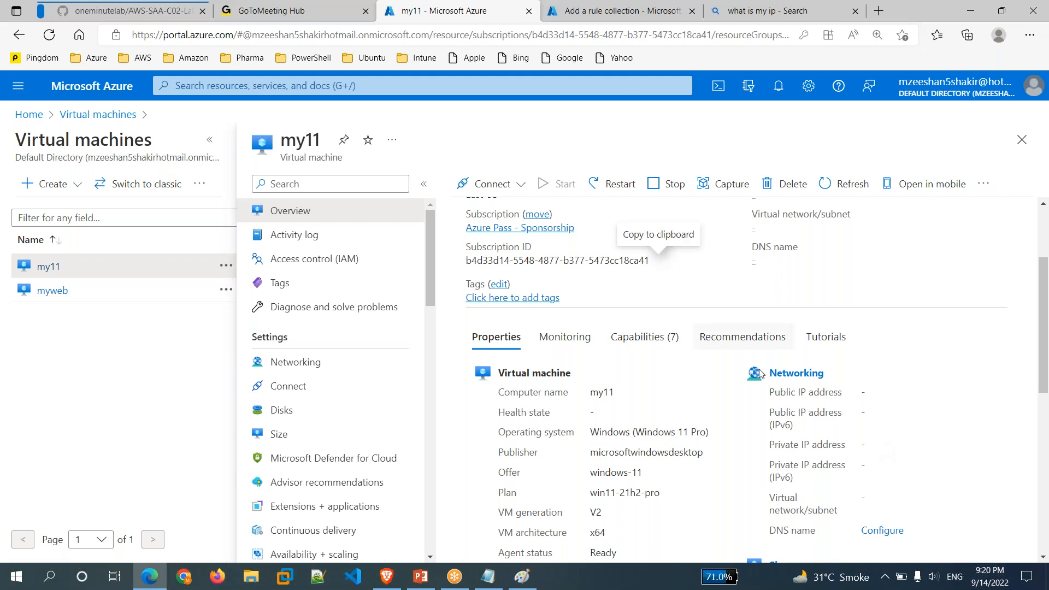
pyautogui.moveTo(864, 446); pyautogui.dragTo(896, 443)
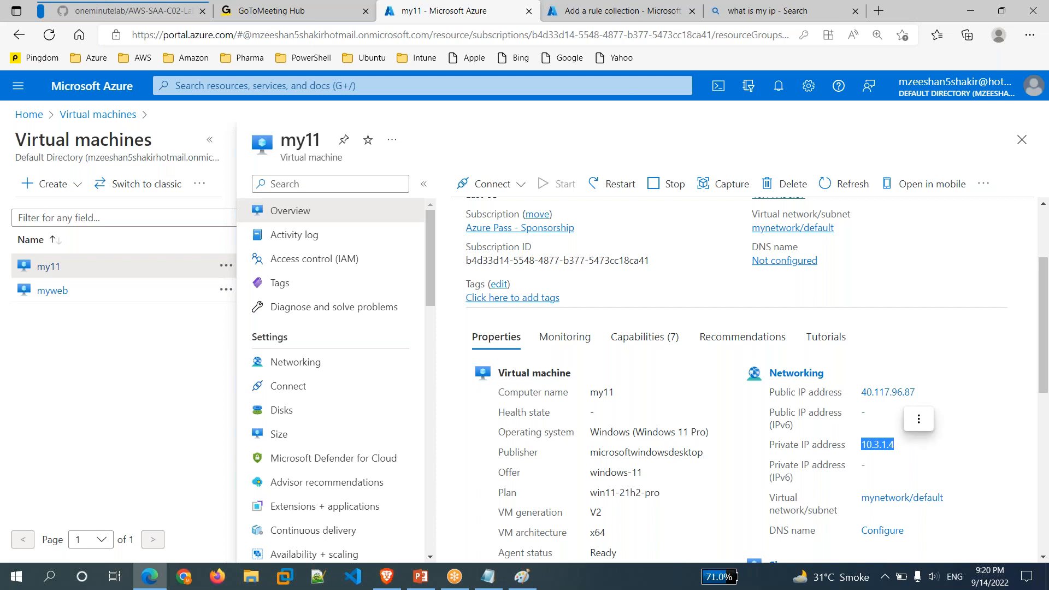
pyautogui.click(918, 421)
pyautogui.click(929, 420)
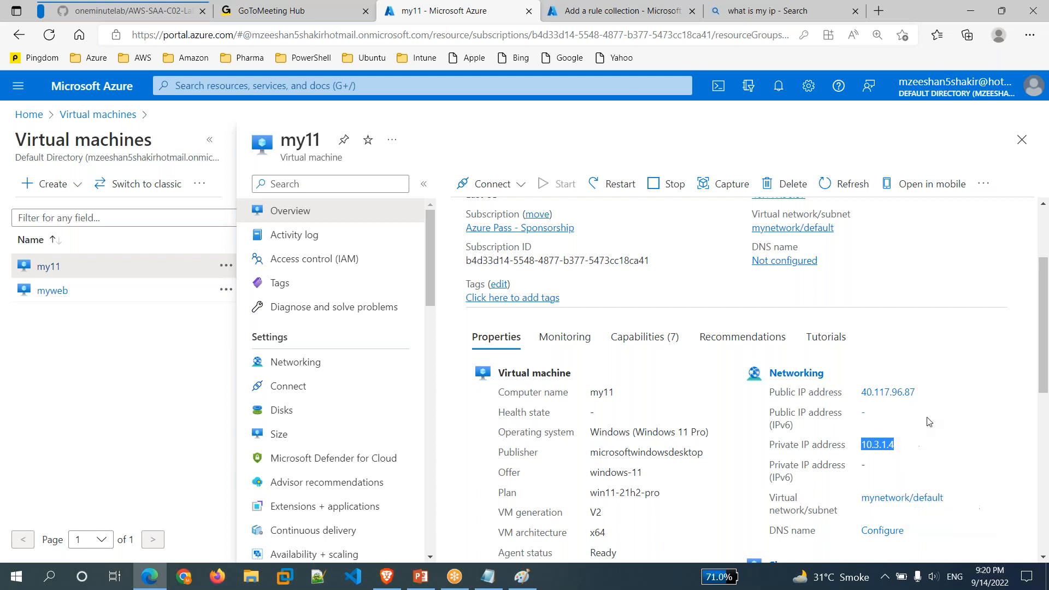
pyautogui.click(618, 11)
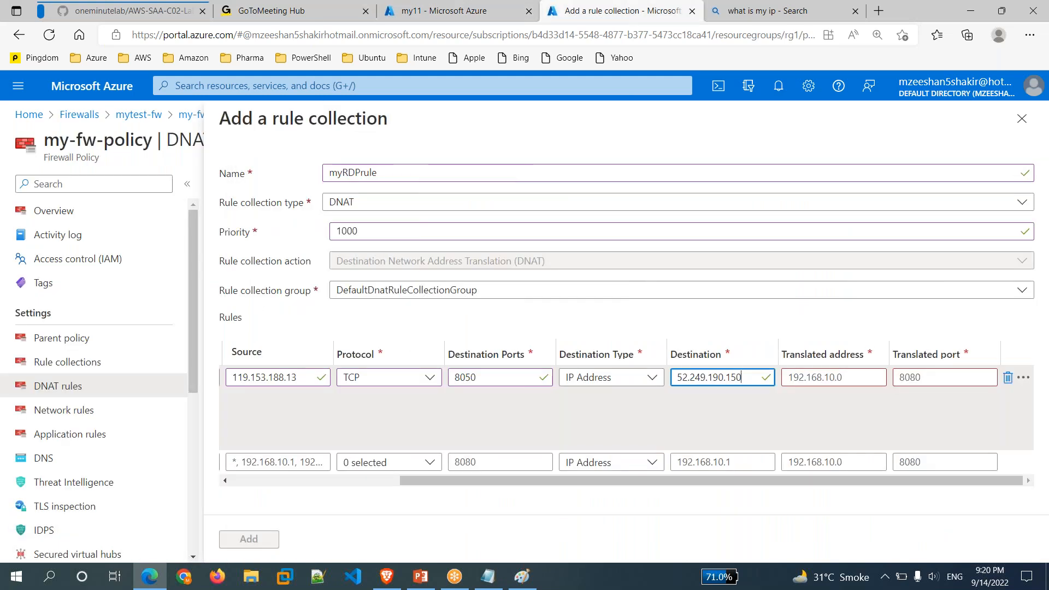
pyautogui.click(830, 376)
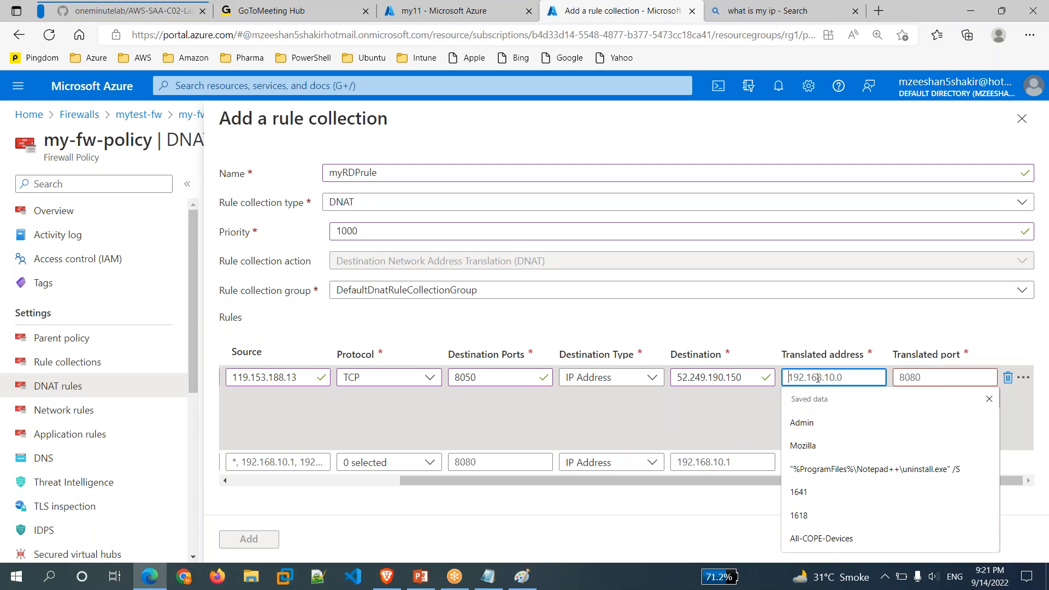
# Set the DNAT rule's translated address to 10.3.1.4 and translated port to 3389.
pyautogui.write('10.3.1.4')
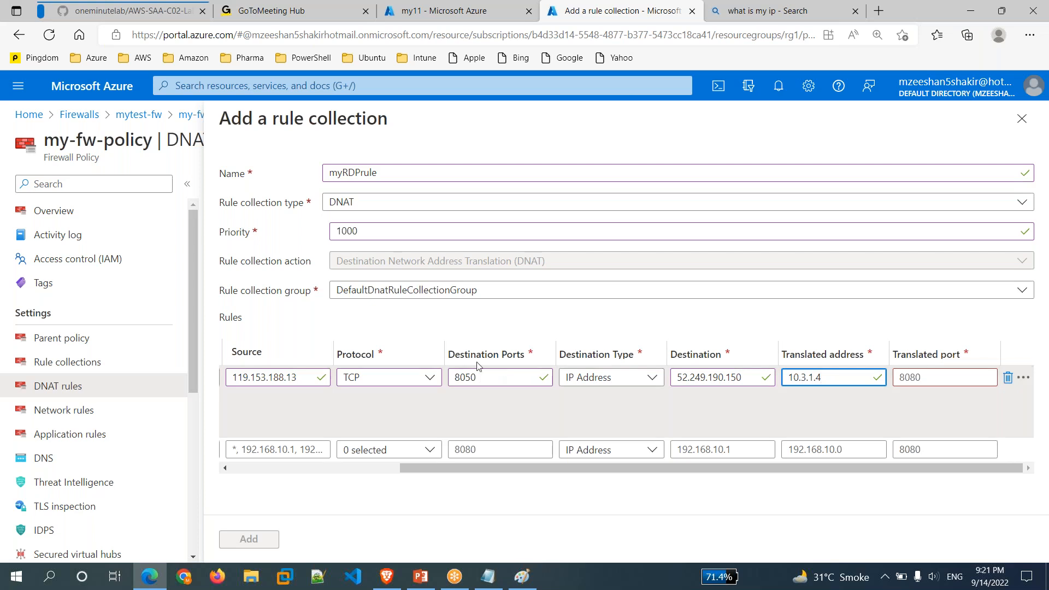
pyautogui.click(949, 385)
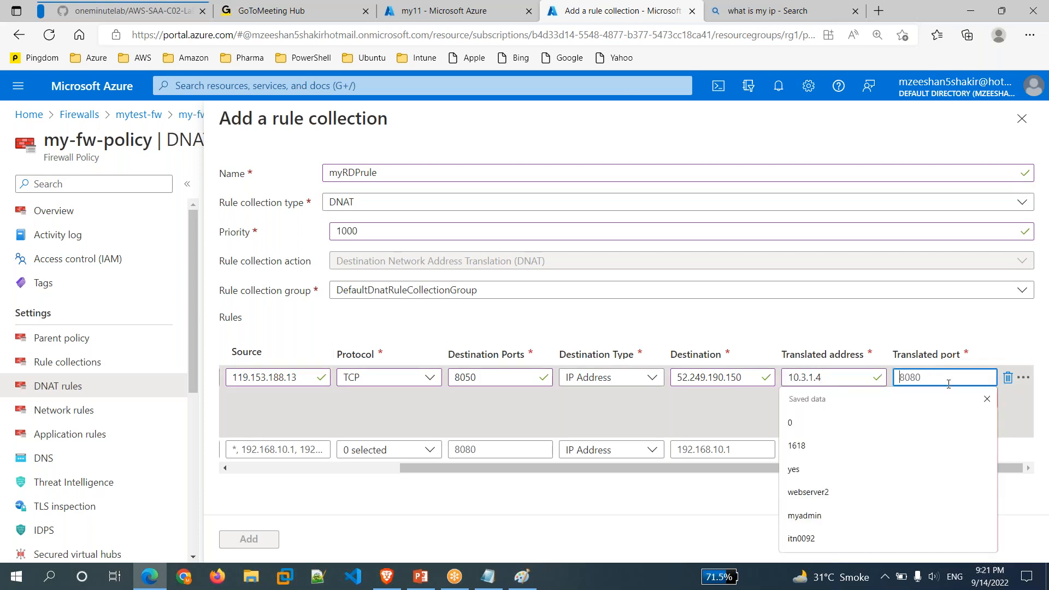
pyautogui.write('3389')
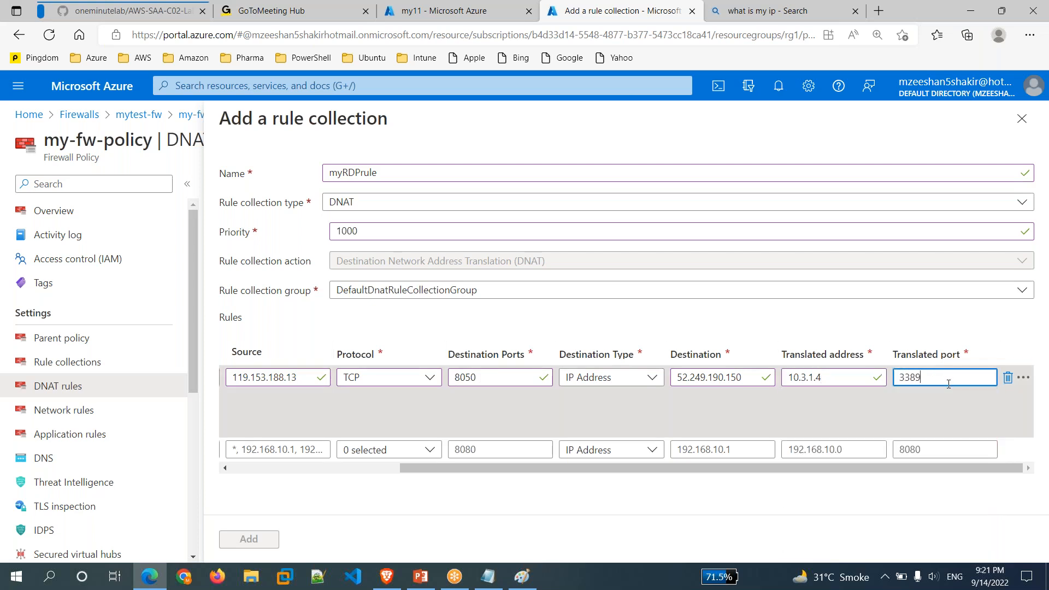
# Review the destination port 8050 and add the myRDPrule DNAT rule collection.
pyautogui.moveTo(480, 378); pyautogui.dragTo(452, 379)
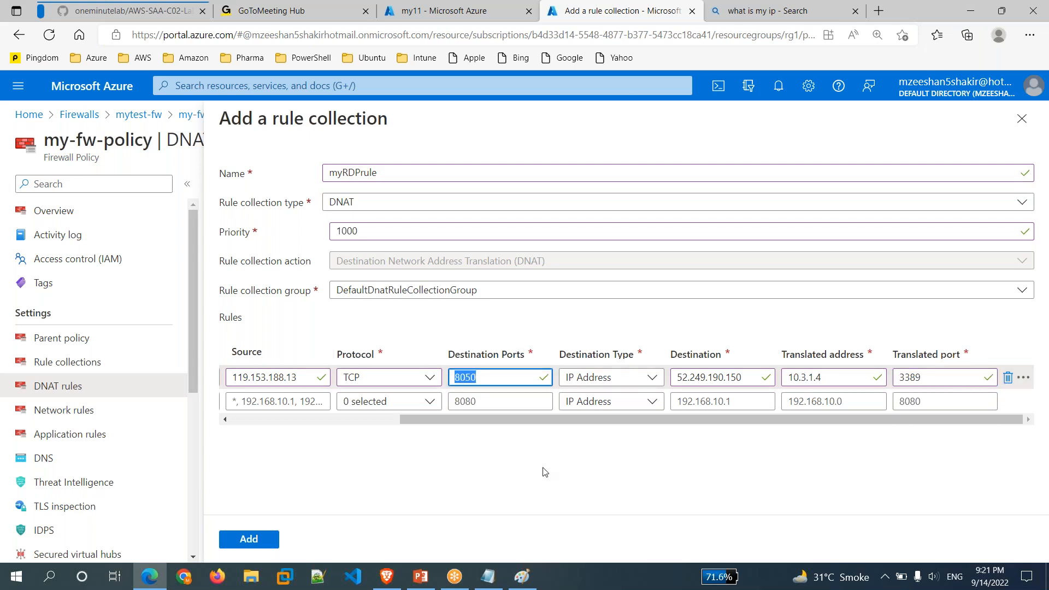
pyautogui.moveTo(595, 419)
pyautogui.mouseDown()
pyautogui.moveTo(542, 422)
pyautogui.moveTo(613, 424)
pyautogui.mouseUp()
pyautogui.click(261, 545)
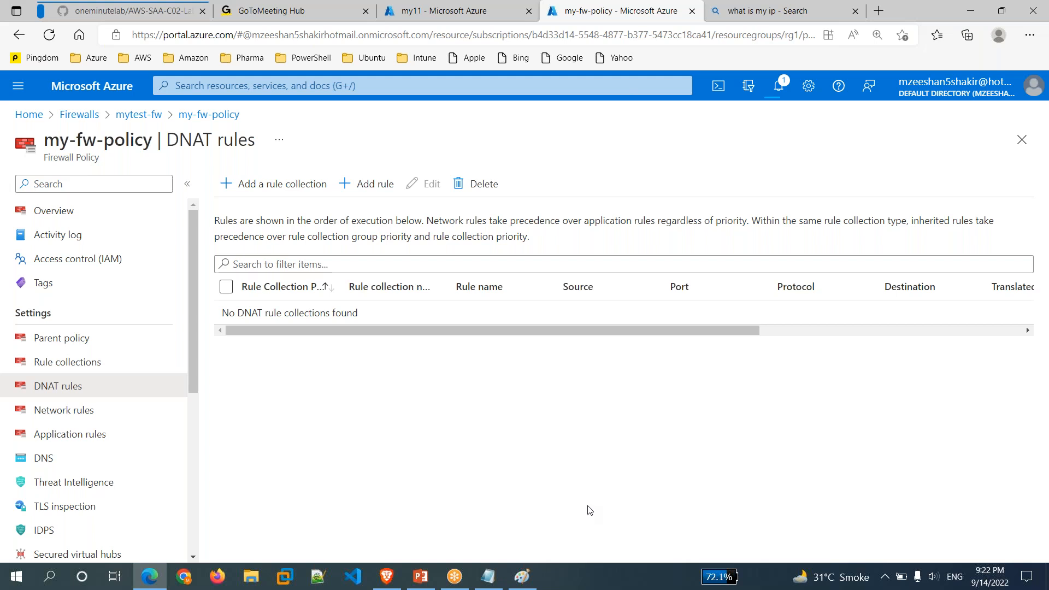
pyautogui.click(488, 576)
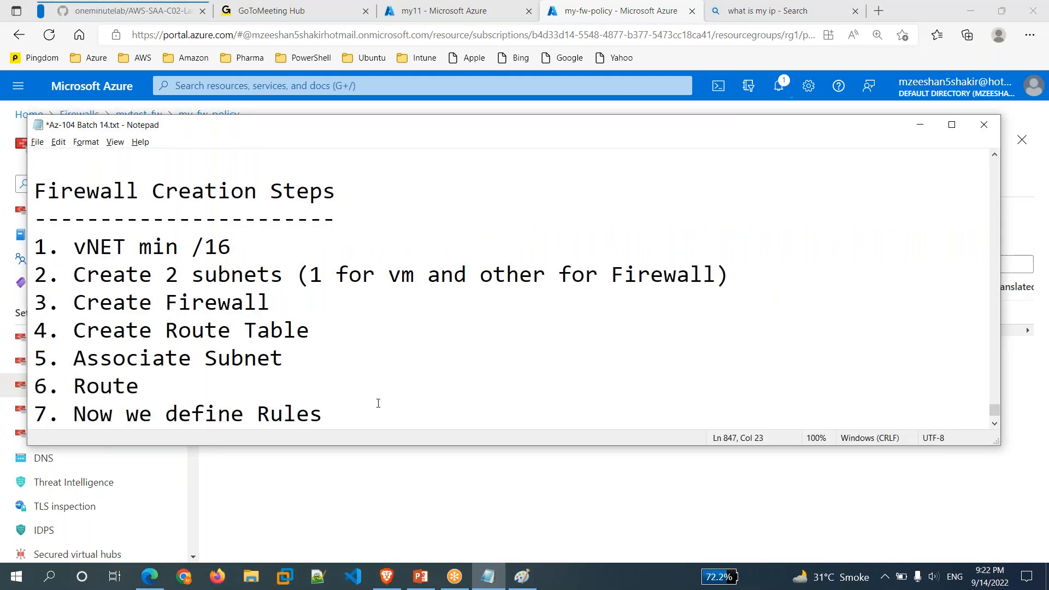
# Add note item 8, 'in our VM NSG (Remove RDP port)', to the Notepad steps list.
pyautogui.press('Return')
pyautogui.write('8. ')
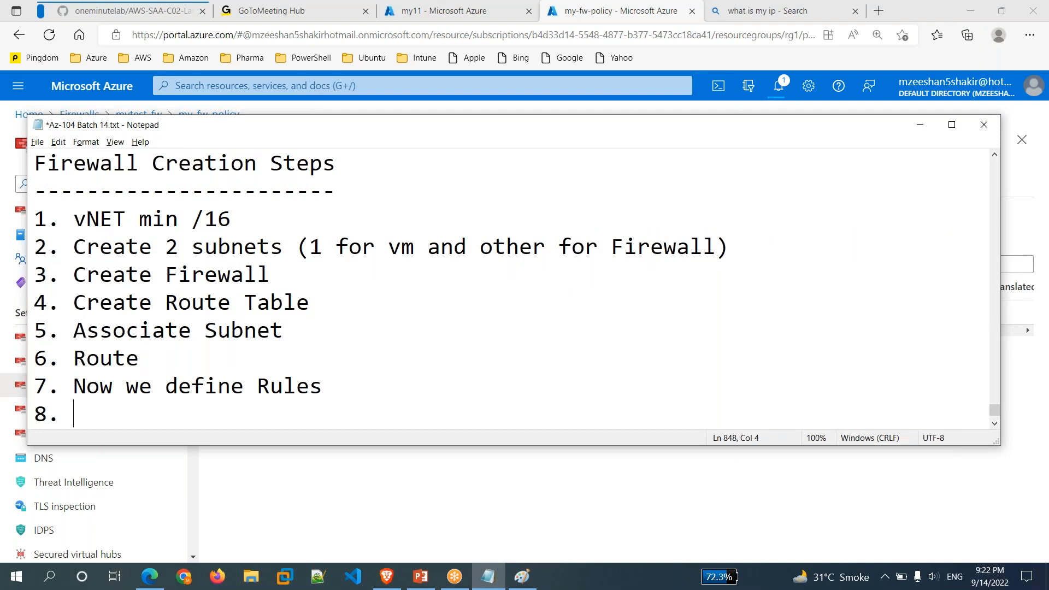
pyautogui.write('our VM ')
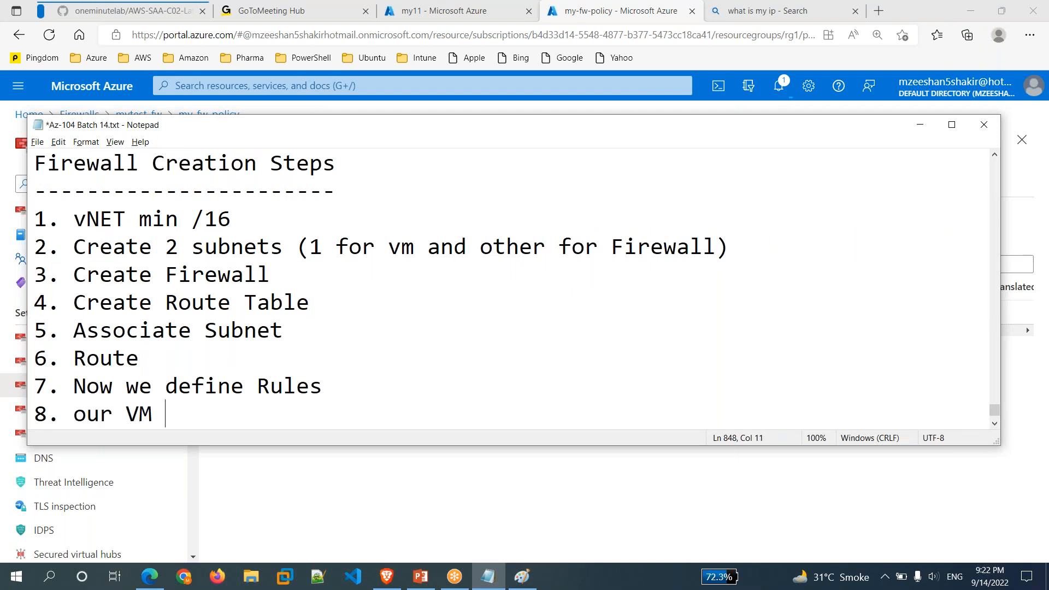
pyautogui.write('NSG ( Remove ')
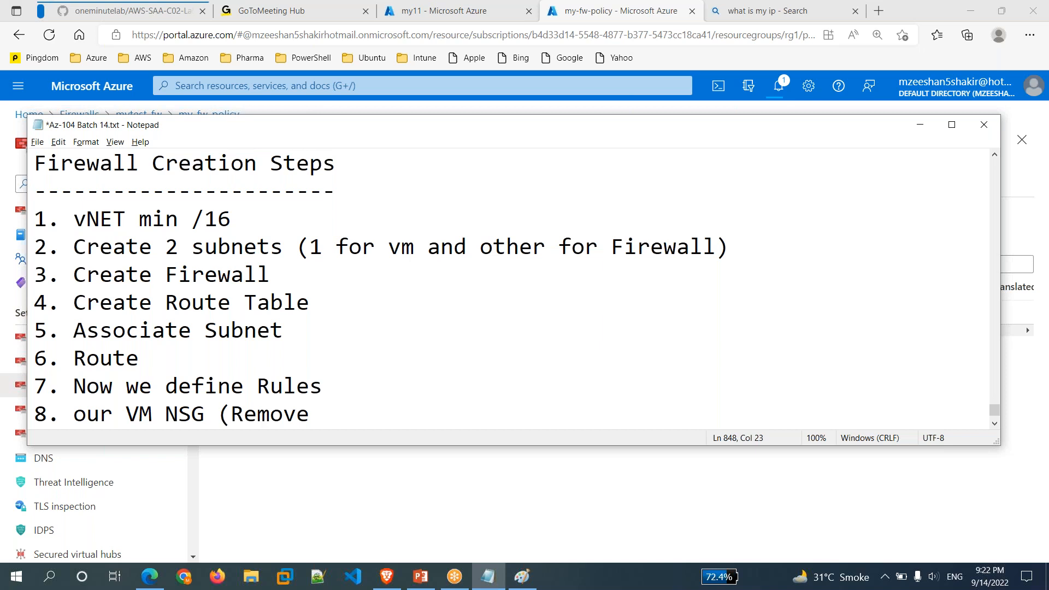
pyautogui.write('RDP port)')
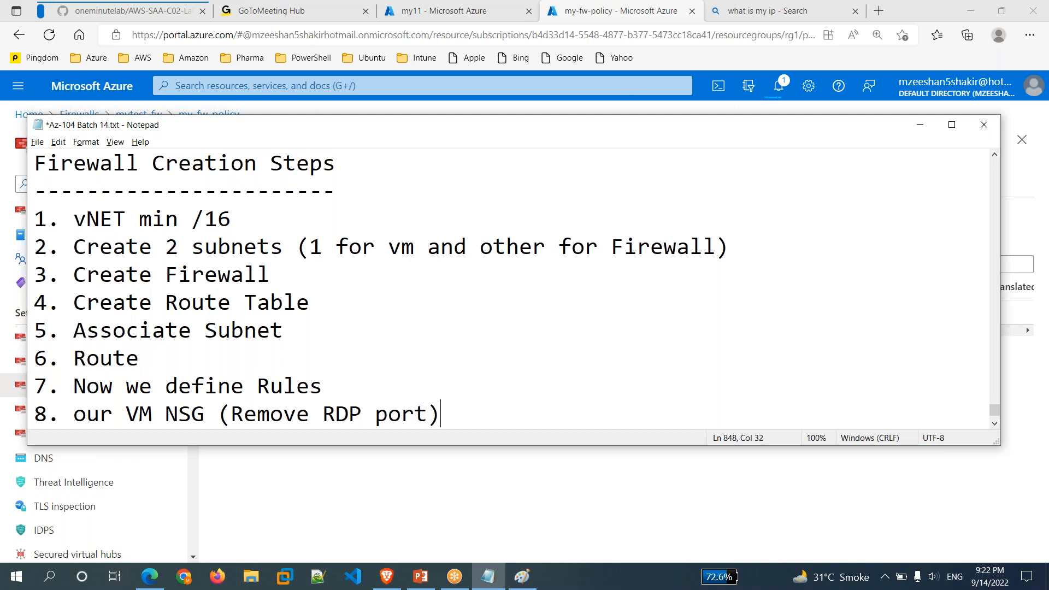
pyautogui.press('Left')
pyautogui.press('Left')
pyautogui.press('Left')
pyautogui.press('Left')
pyautogui.press('Left')
pyautogui.press('Left')
pyautogui.press('Left')
pyautogui.press('Left')
pyautogui.press('Left')
pyautogui.press('Left')
pyautogui.press('Left')
pyautogui.press('Left')
pyautogui.press('Left')
pyautogui.press('Left')
pyautogui.press('Left')
pyautogui.press('Left')
pyautogui.press('Left')
pyautogui.press('Left')
pyautogui.press('Left')
pyautogui.press('Left')
pyautogui.press('Left')
pyautogui.press('Left')
pyautogui.press('Left')
pyautogui.write('in')
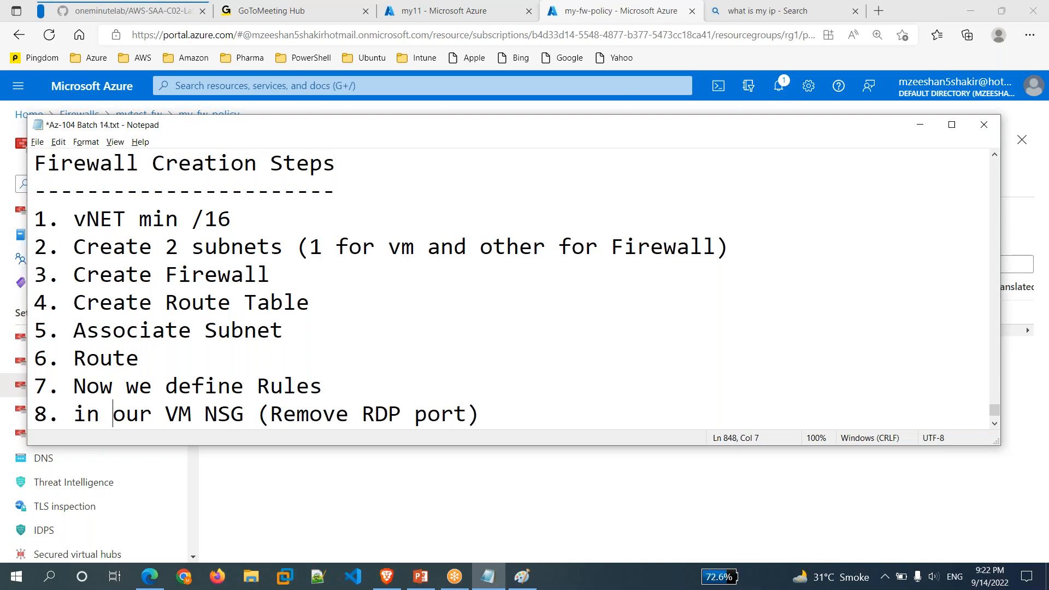
pyautogui.click(509, 484)
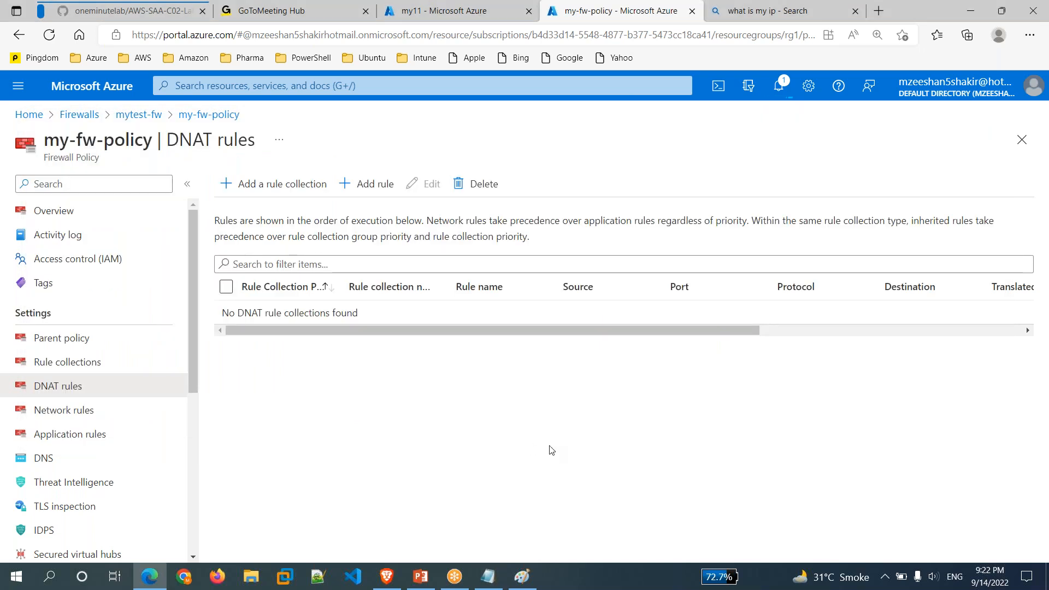
# Glance at the Paint diagram and open the my11 VM's Networking settings.
pyautogui.click(522, 577)
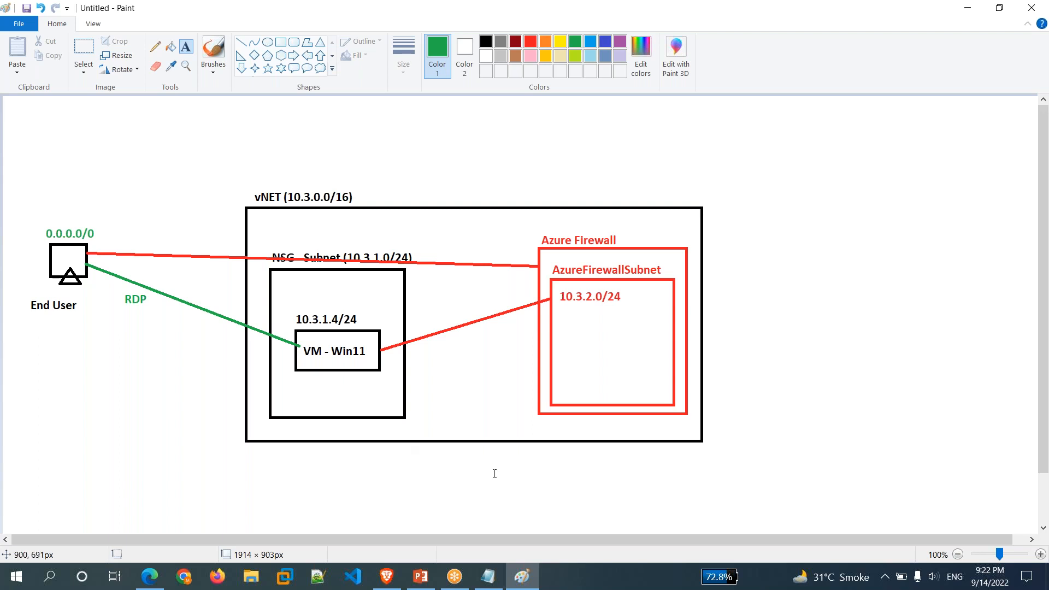
pyautogui.click(531, 578)
pyautogui.click(506, 12)
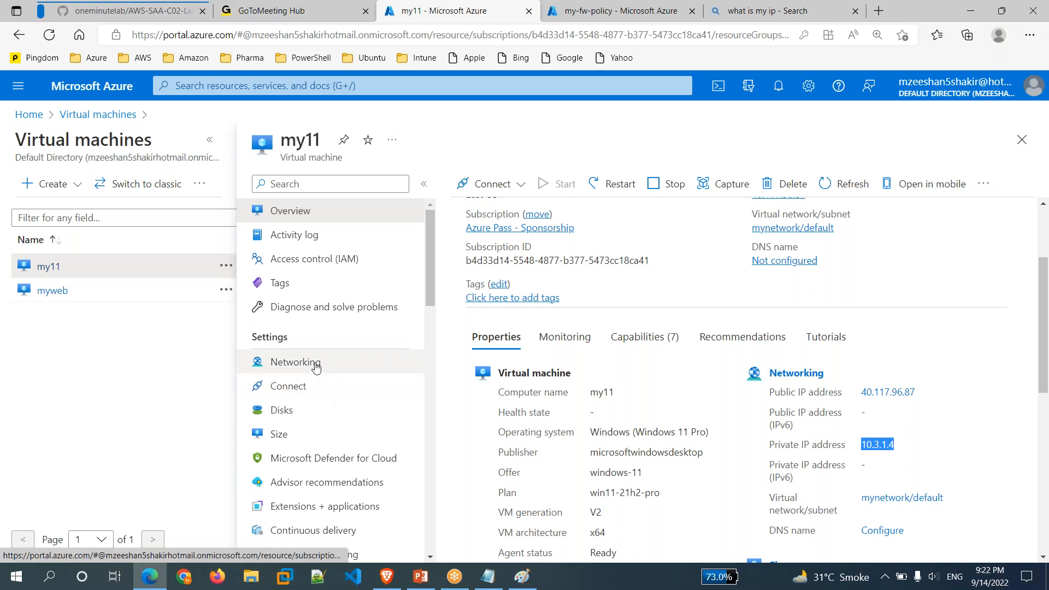
pyautogui.click(316, 368)
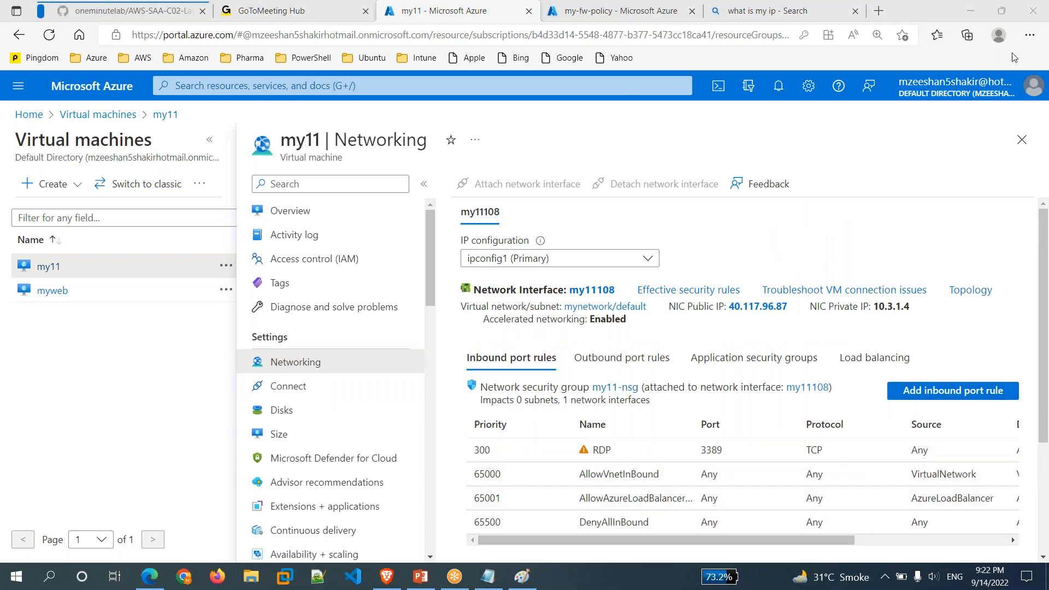
# Delete the RDP port 3389 inbound rule from the my11 VM's network security group.
pyautogui.moveTo(843, 539); pyautogui.dragTo(986, 539)
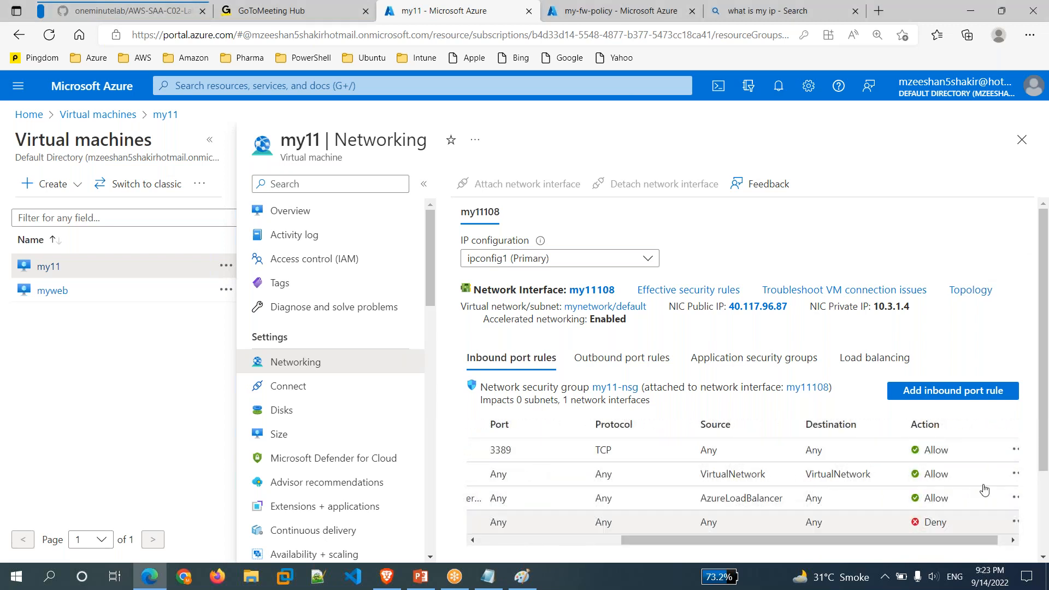
pyautogui.click(1017, 453)
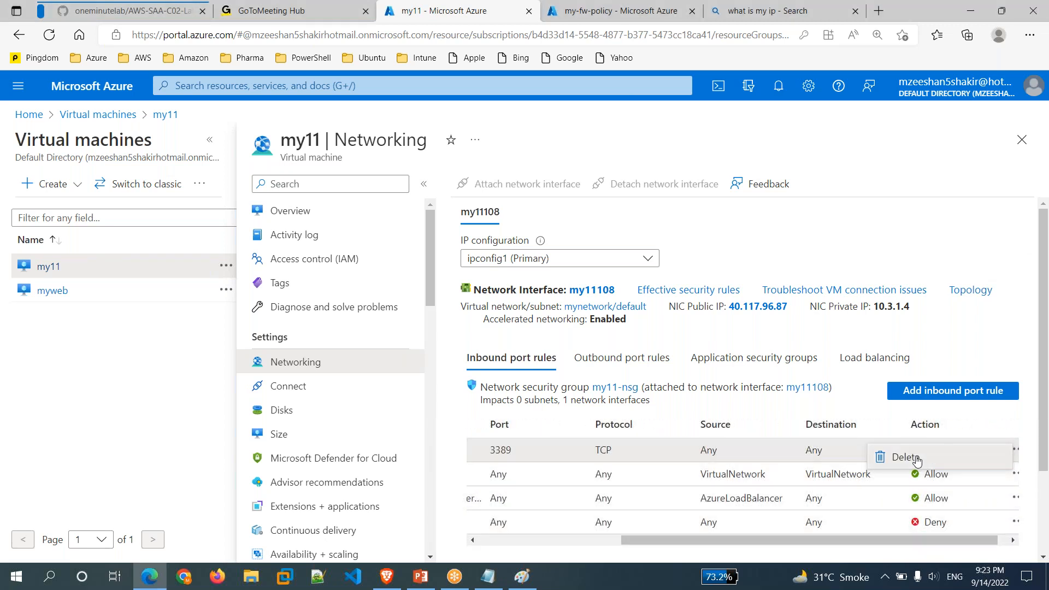
pyautogui.click(906, 458)
pyautogui.click(301, 538)
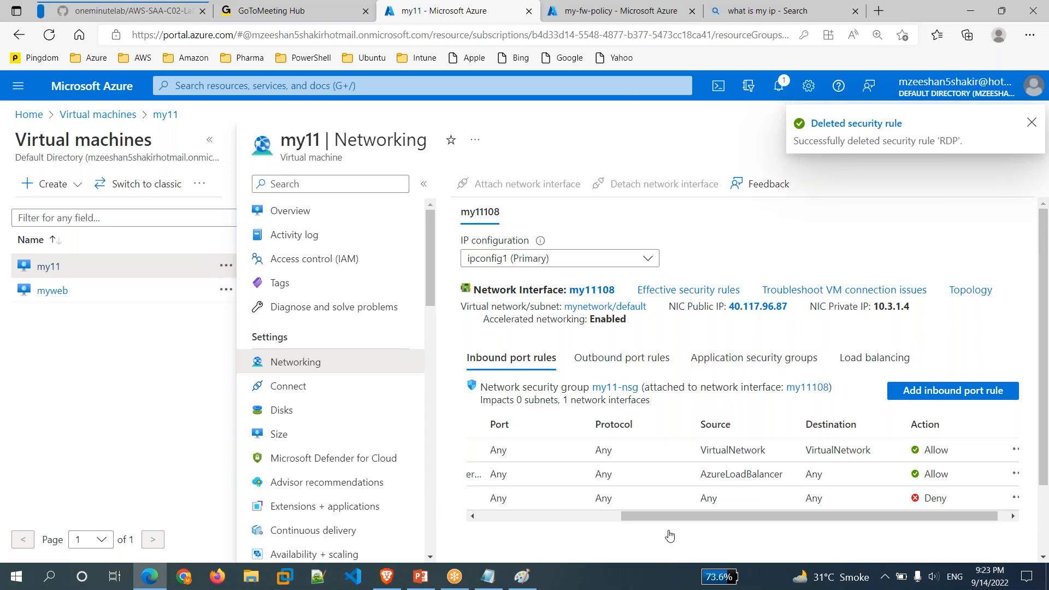
pyautogui.moveTo(659, 517); pyautogui.dragTo(514, 517)
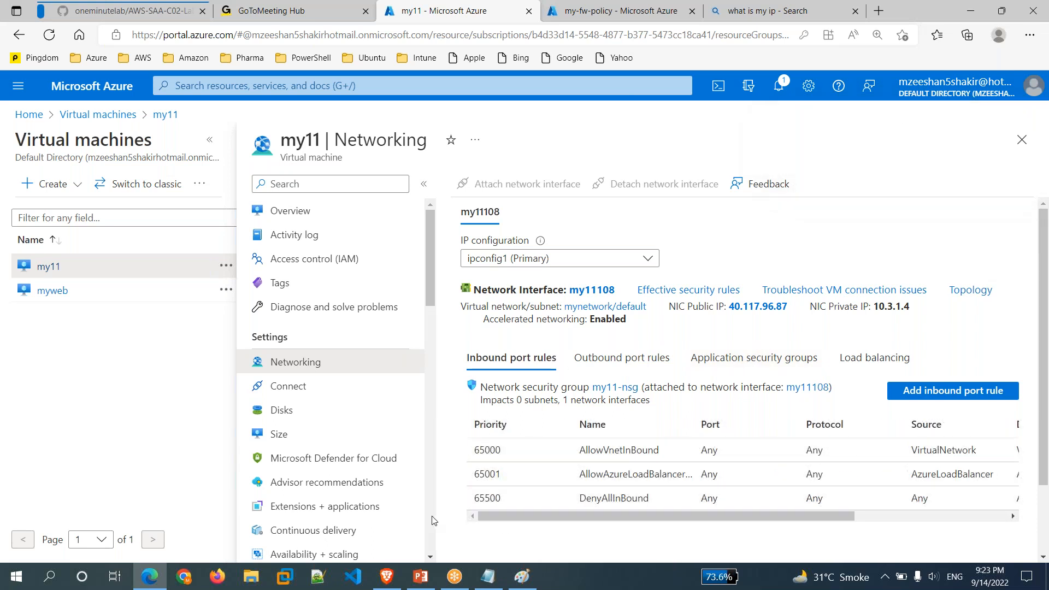
# Watch notifications until the myRDPrule DNAT collection at priority 1000 is added successfully.
pyautogui.click(620, 11)
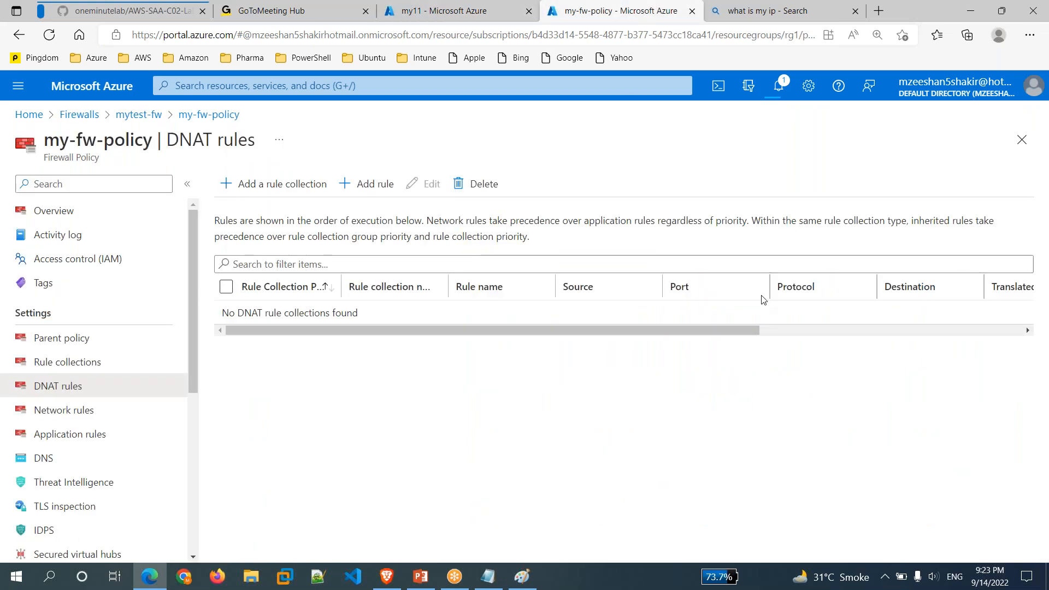
pyautogui.click(780, 94)
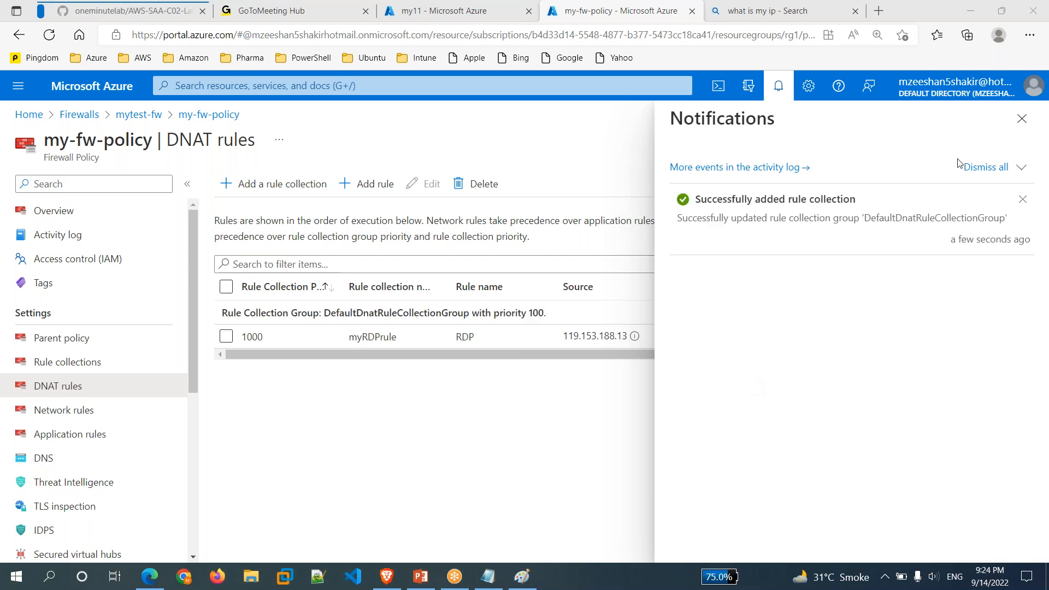
# Close the notifications and compare the DNAT rules with the Paint network diagram.
pyautogui.click(1023, 118)
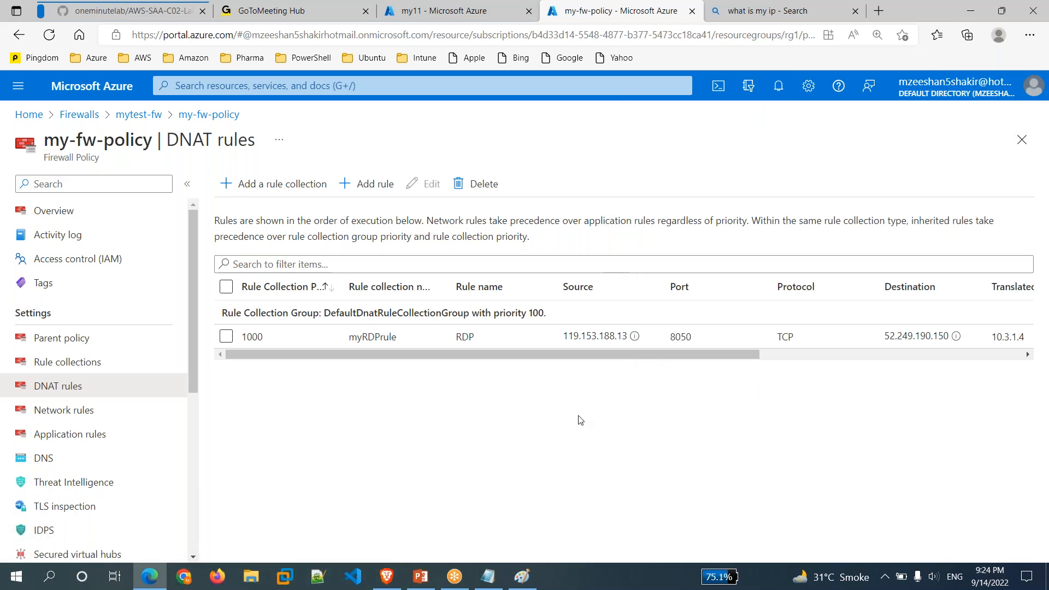
pyautogui.moveTo(634, 342)
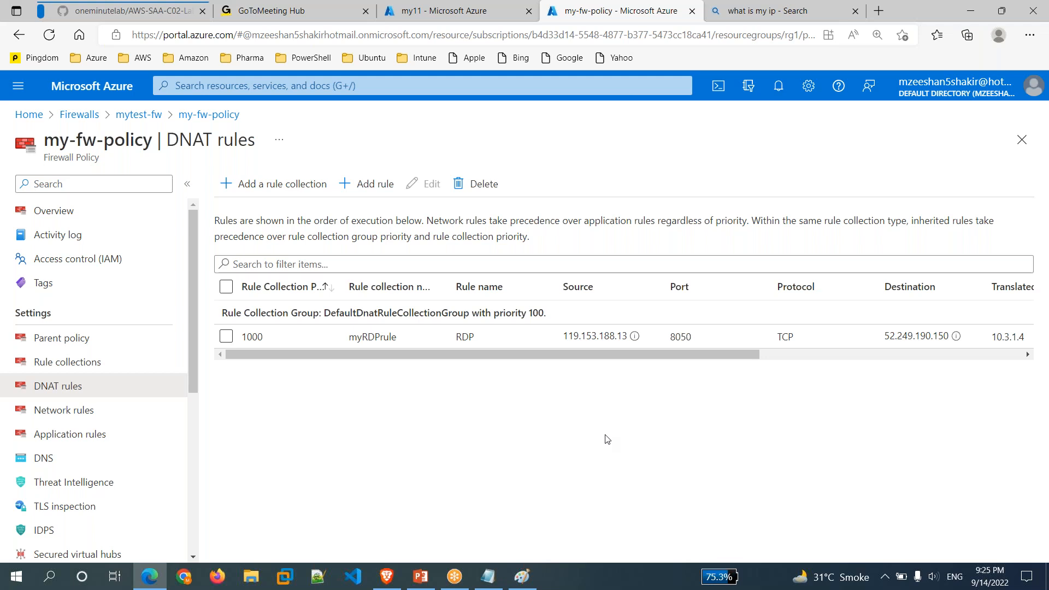
pyautogui.click(522, 577)
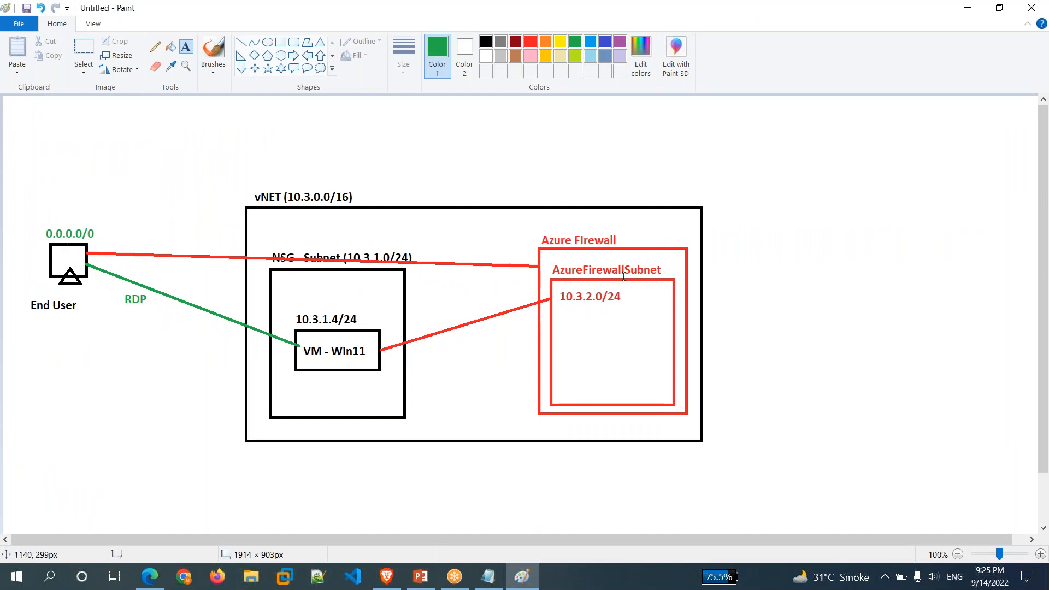
pyautogui.click(525, 576)
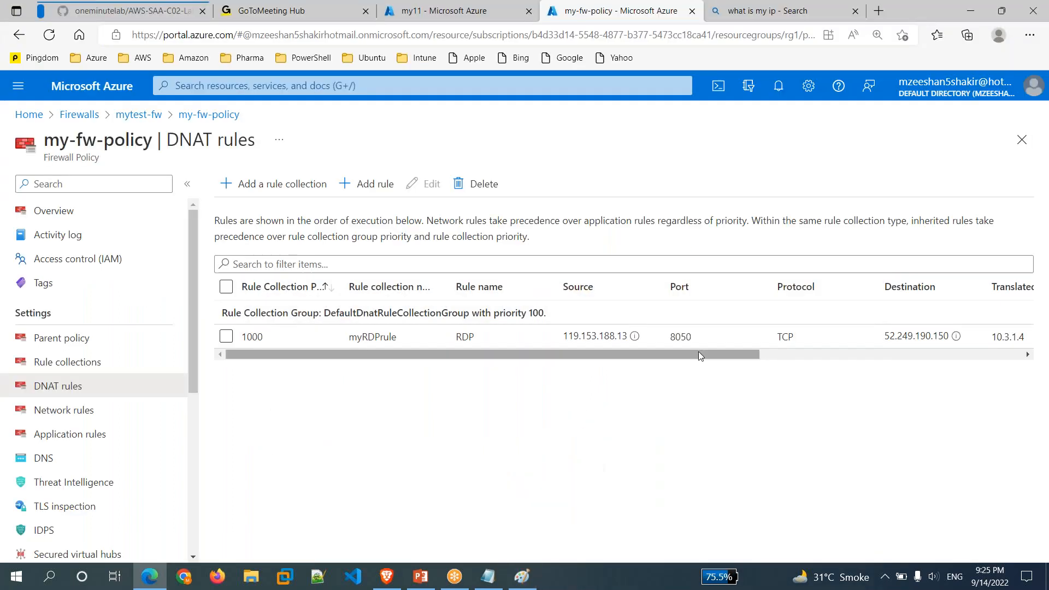
# Highlight the DNAT rule's destination 52.249.190.150 and port 8050, then return to the my11 VM page.
pyautogui.moveTo(698, 352)
pyautogui.mouseDown()
pyautogui.moveTo(981, 381)
pyautogui.moveTo(819, 391)
pyautogui.moveTo(799, 375)
pyautogui.mouseUp()
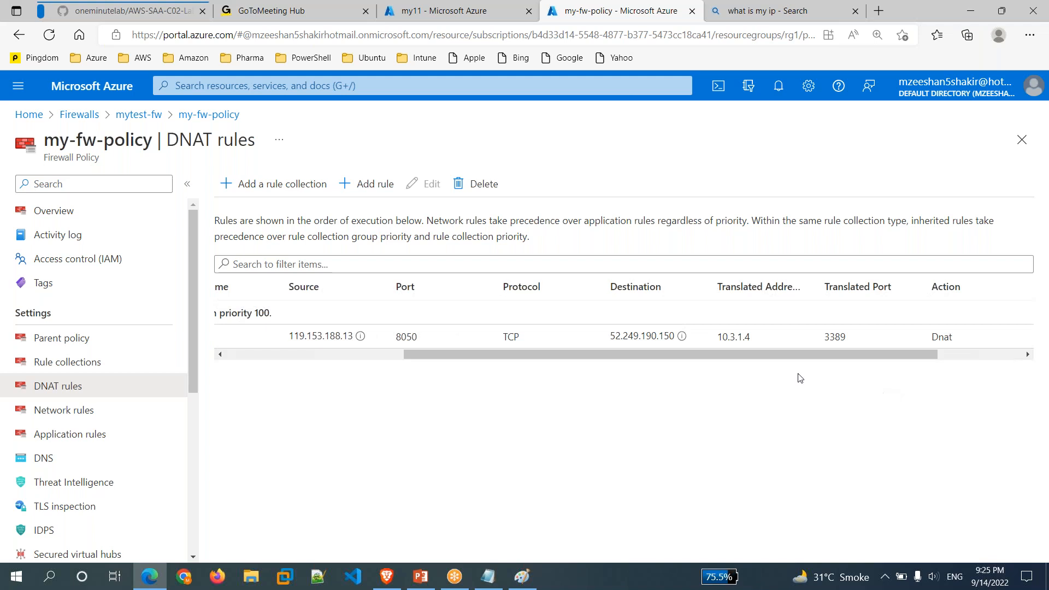
pyautogui.moveTo(612, 336); pyautogui.dragTo(676, 335)
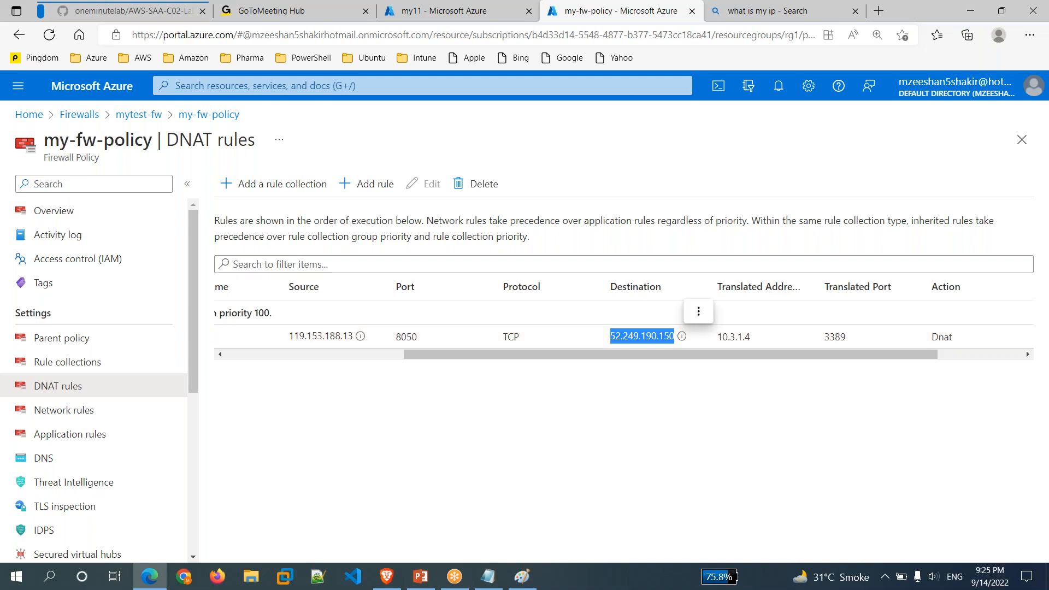
pyautogui.moveTo(603, 355); pyautogui.dragTo(534, 362)
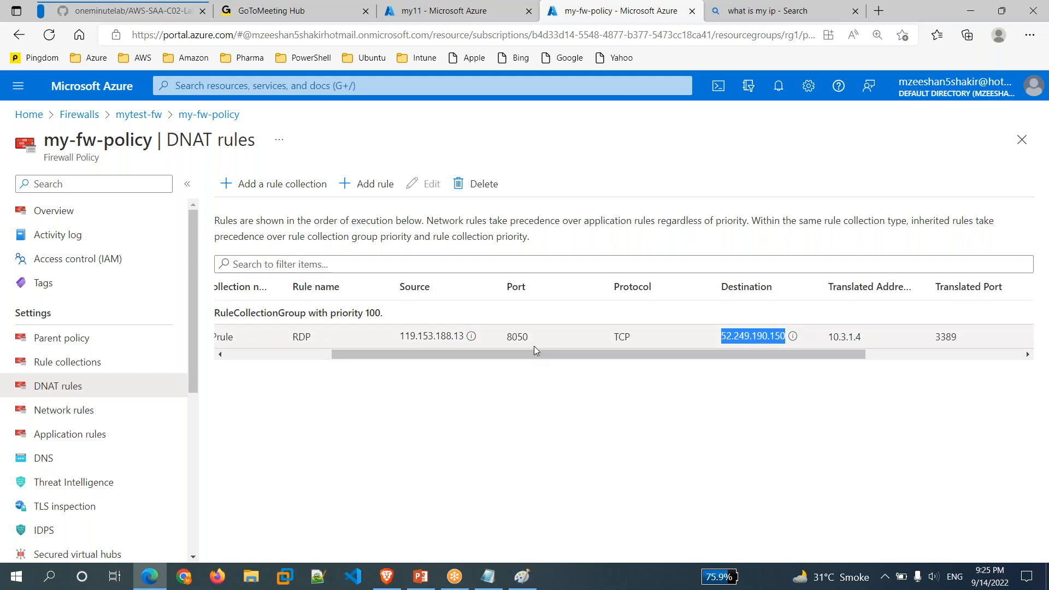
pyautogui.moveTo(507, 337); pyautogui.dragTo(534, 338)
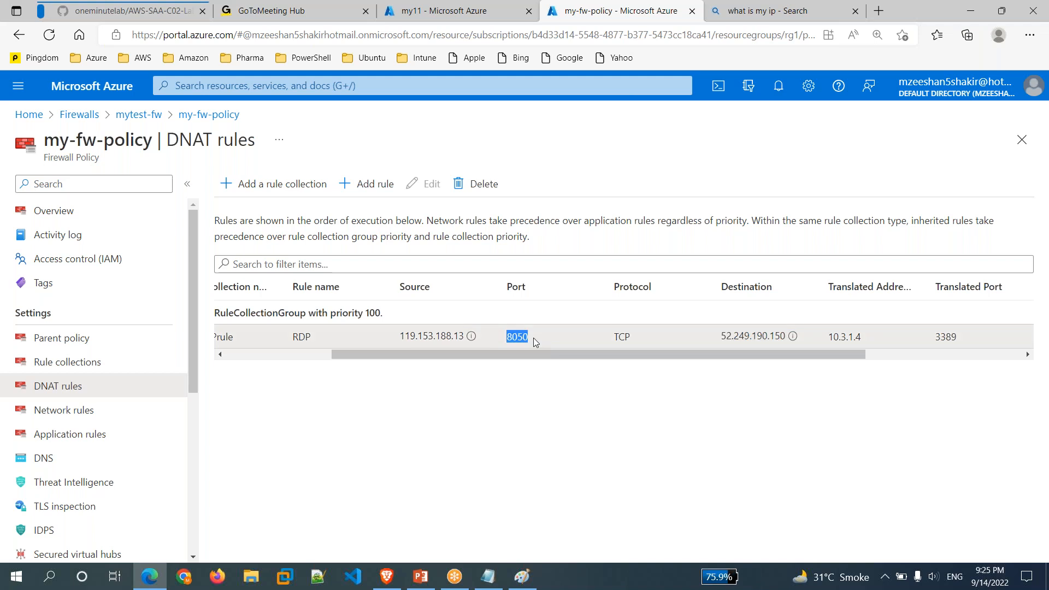
pyautogui.click(496, 7)
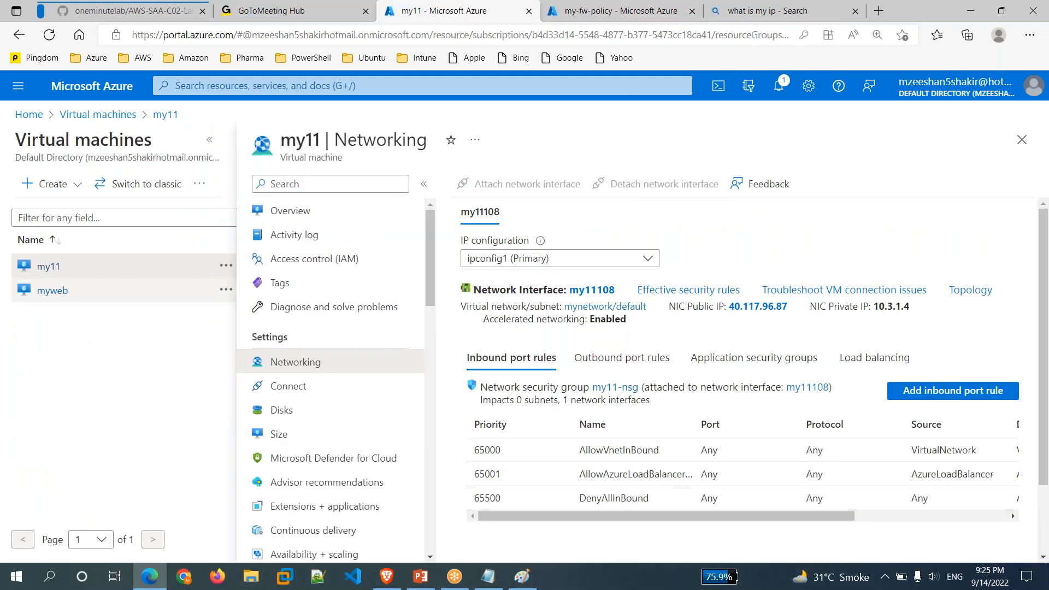
pyautogui.click(29, 114)
# Copy 52.249.190.150 again from the mytest-fw firewall's my-pip public IP resource.
pyautogui.click(318, 188)
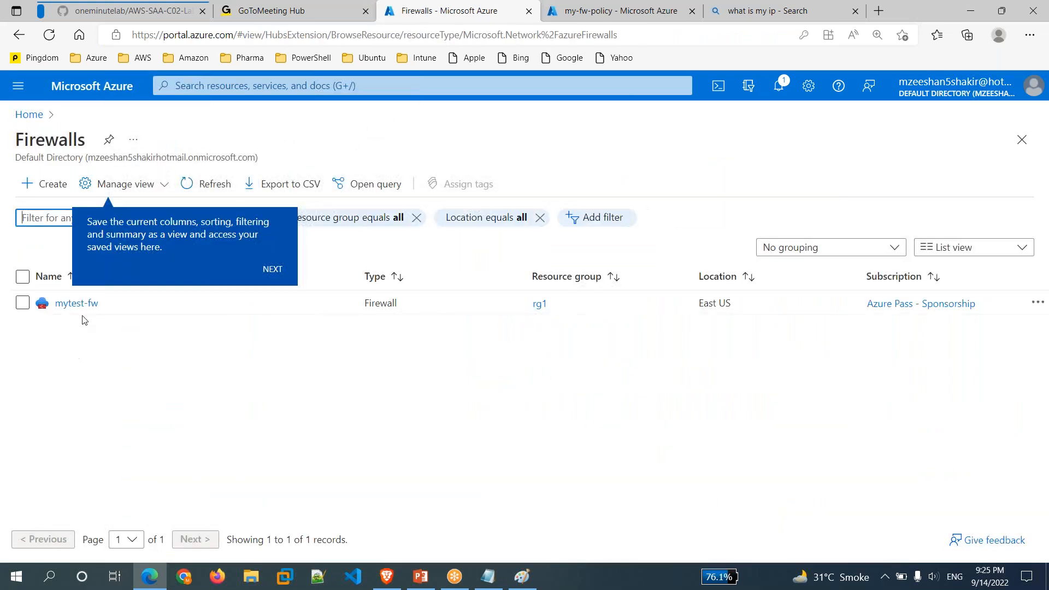
pyautogui.click(83, 306)
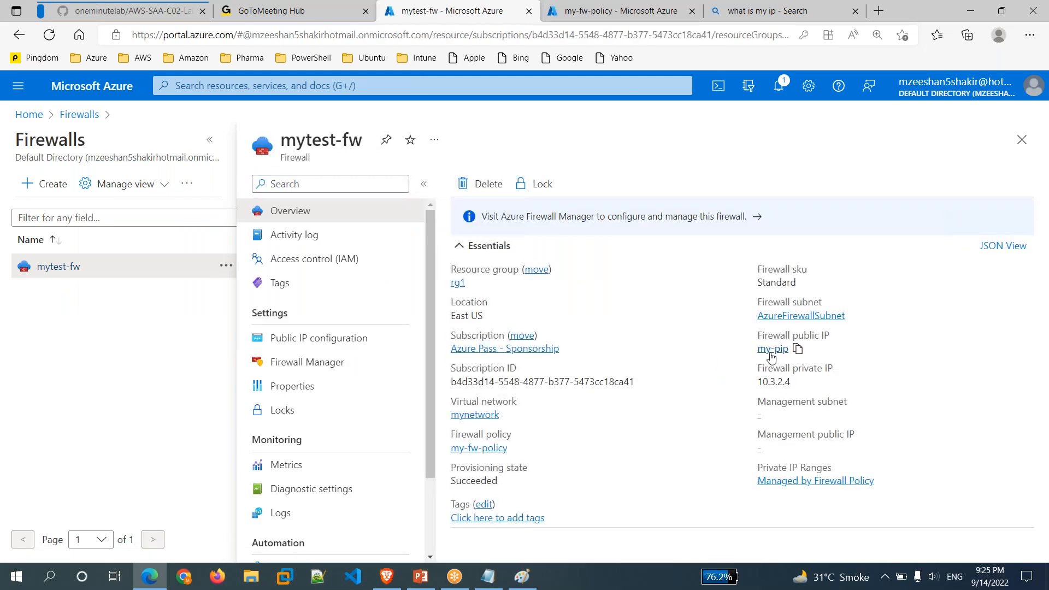
pyautogui.click(771, 349)
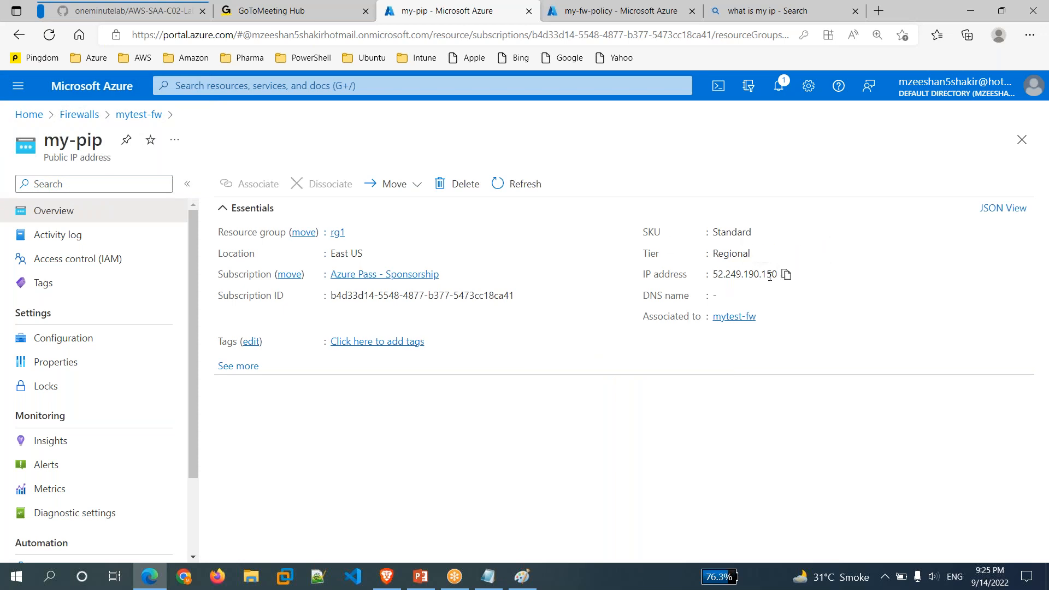
pyautogui.click(787, 276)
pyautogui.click(786, 276)
# Start a Remote Desktop connection (mstsc) to 52.249.190.150:8050.
pyautogui.press('super+r')
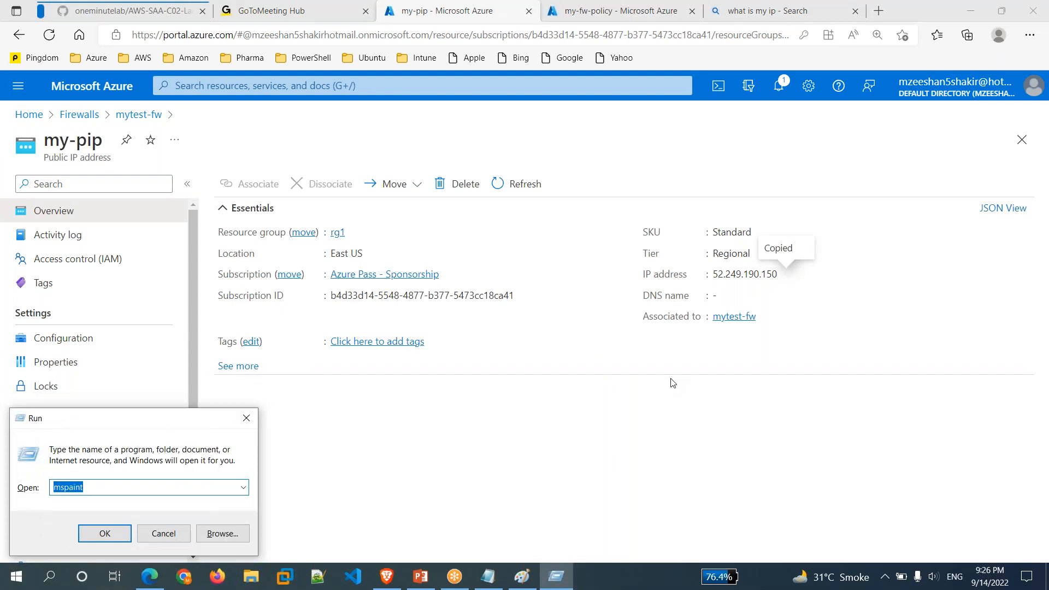
pyautogui.write('mstsc')
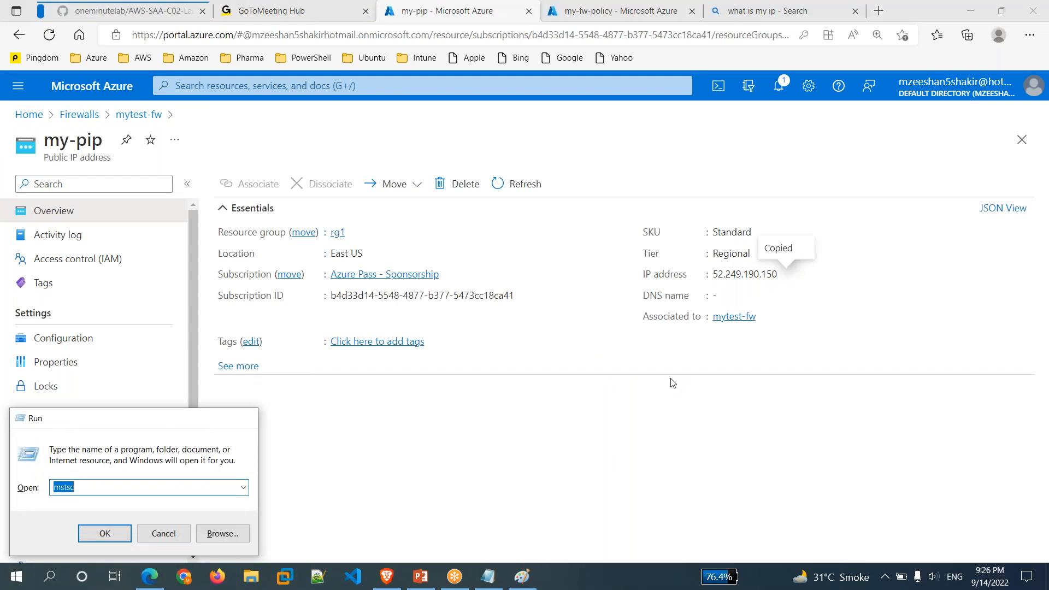
pyautogui.press('Return')
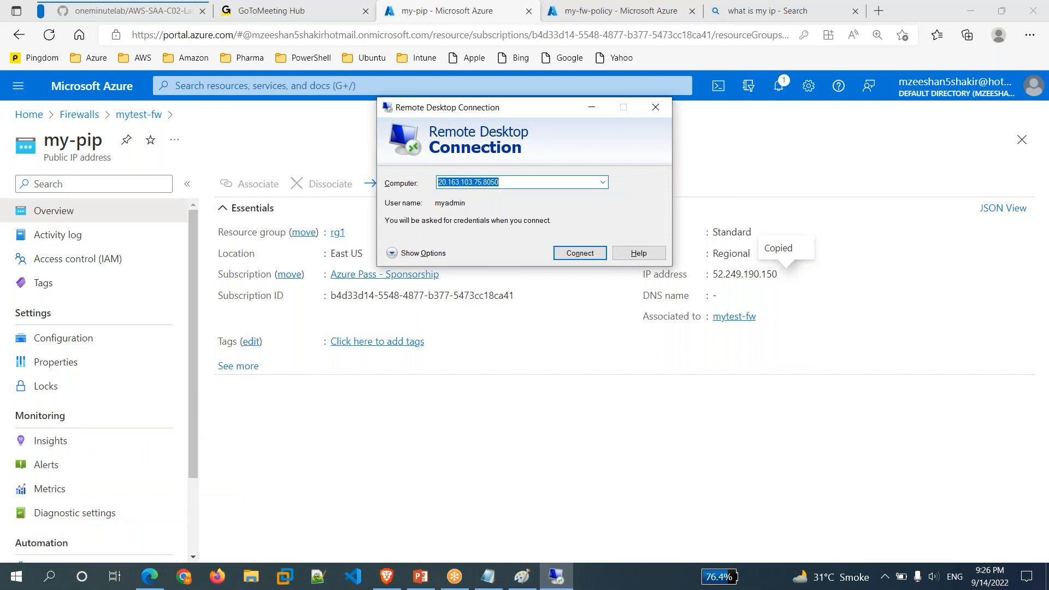
pyautogui.hotkey('ctrl', 'v')
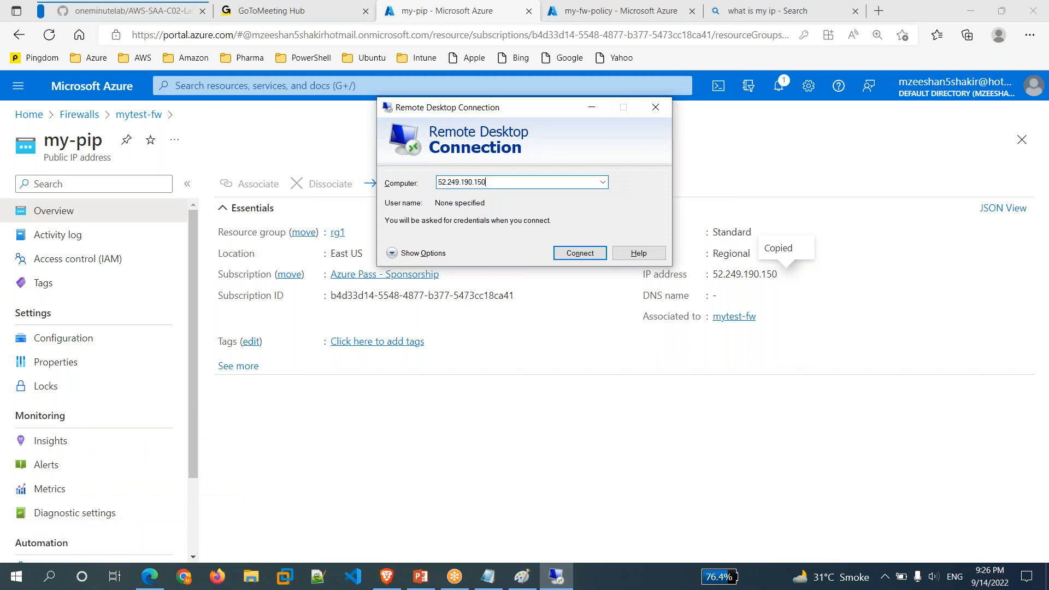
pyautogui.write(':')
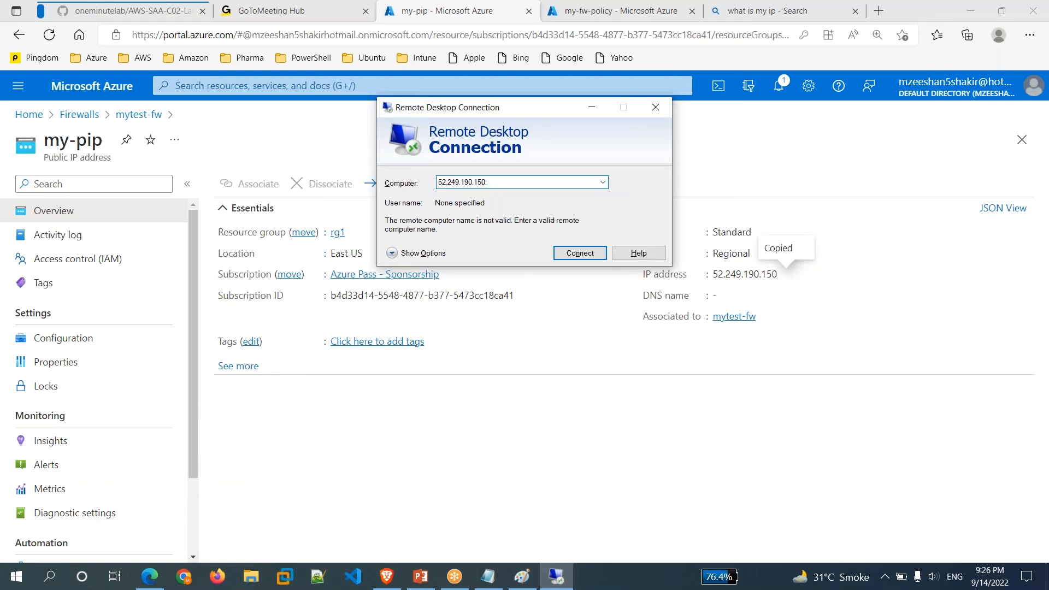
pyautogui.write('8050')
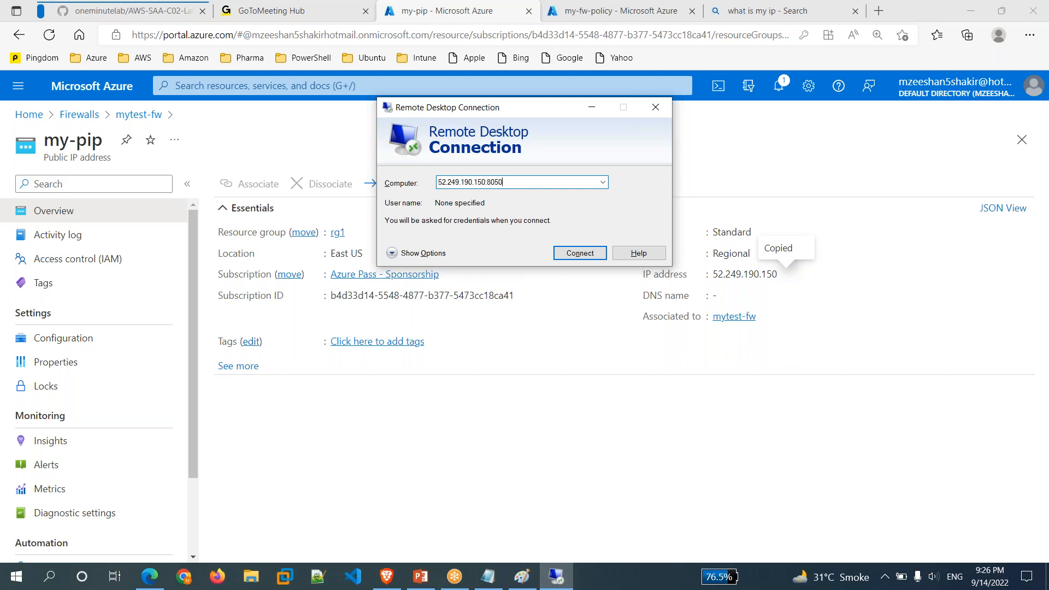
pyautogui.click(593, 255)
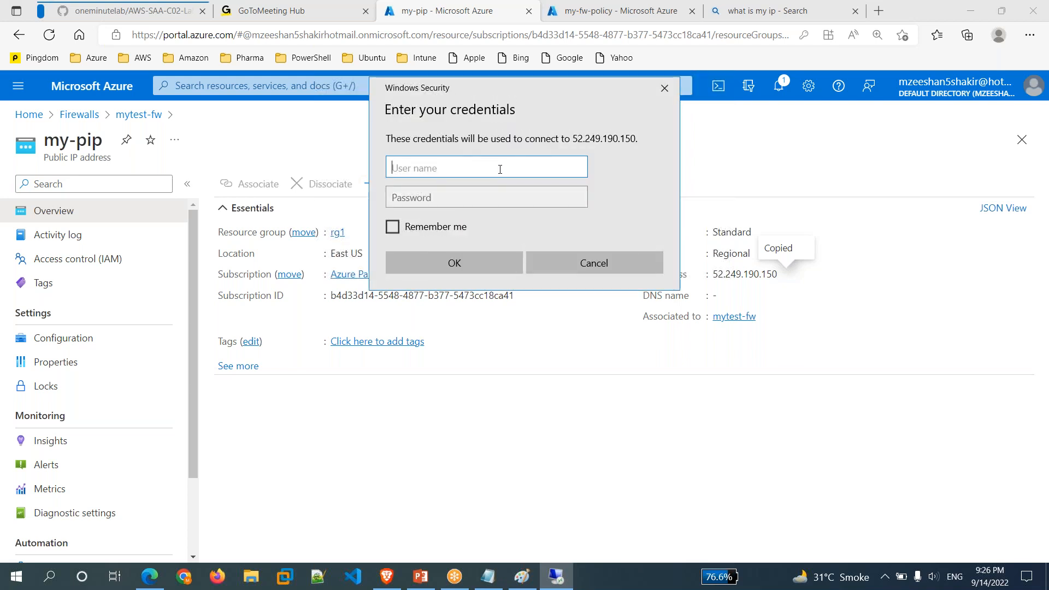
# Sign in with the VM admin username and password and accept the certificate warning.
pyautogui.write('my')
pyautogui.write('admin')
pyautogui.press('Tab')
pyautogui.write('************')
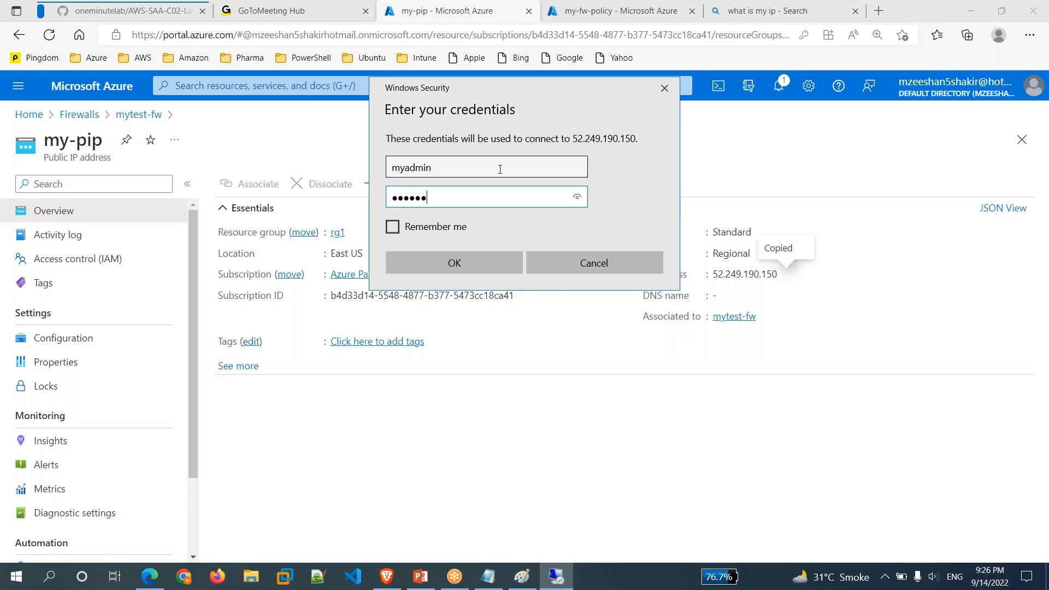
pyautogui.write('**')
pyautogui.press('Return')
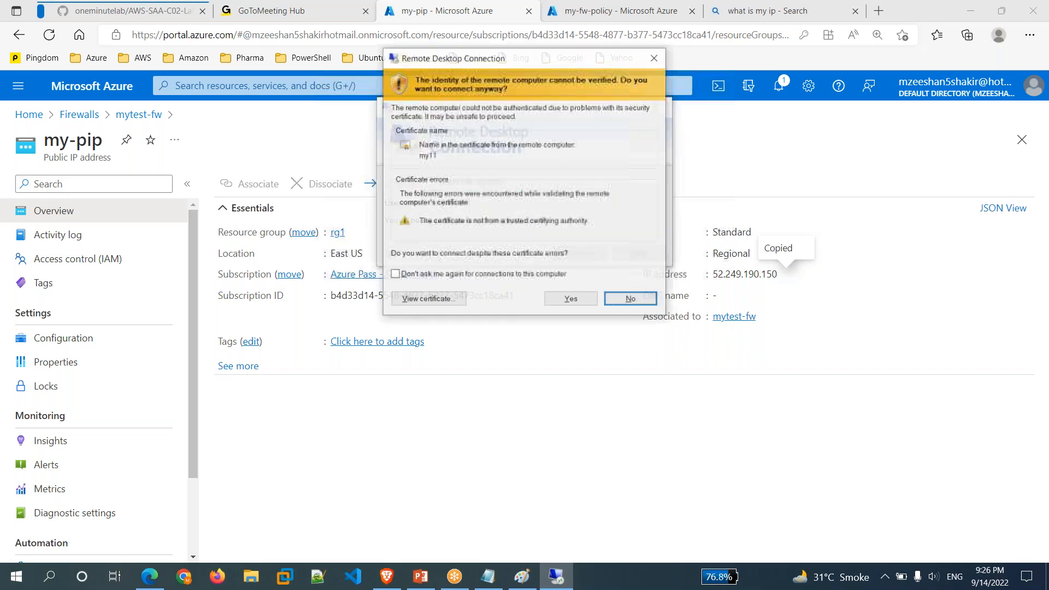
pyautogui.press('Return')
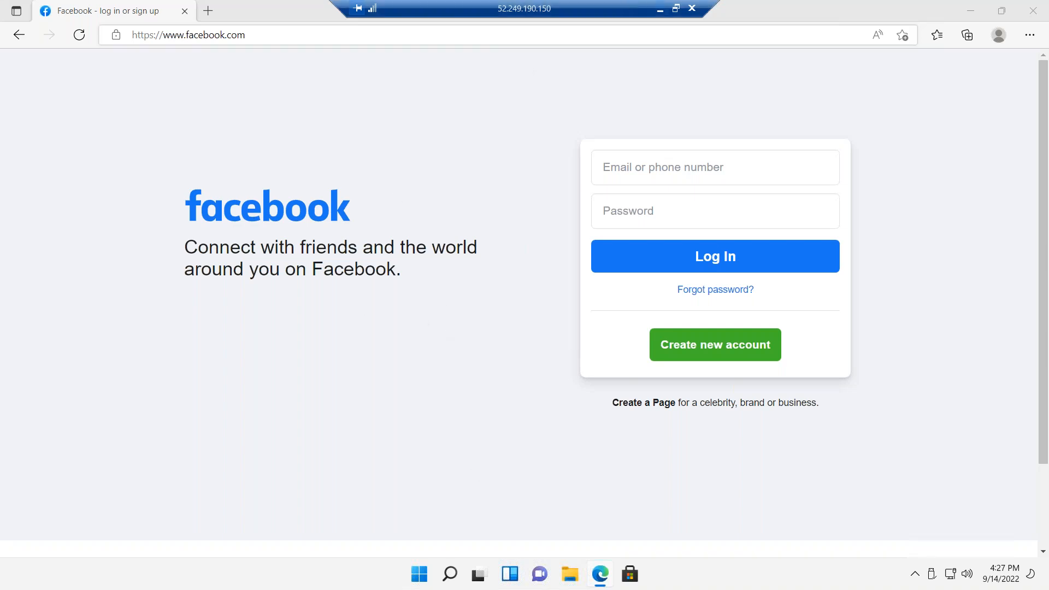
# Reload facebook.com in the VM's Edge to test internet access through the firewall.
pyautogui.click(660, 9)
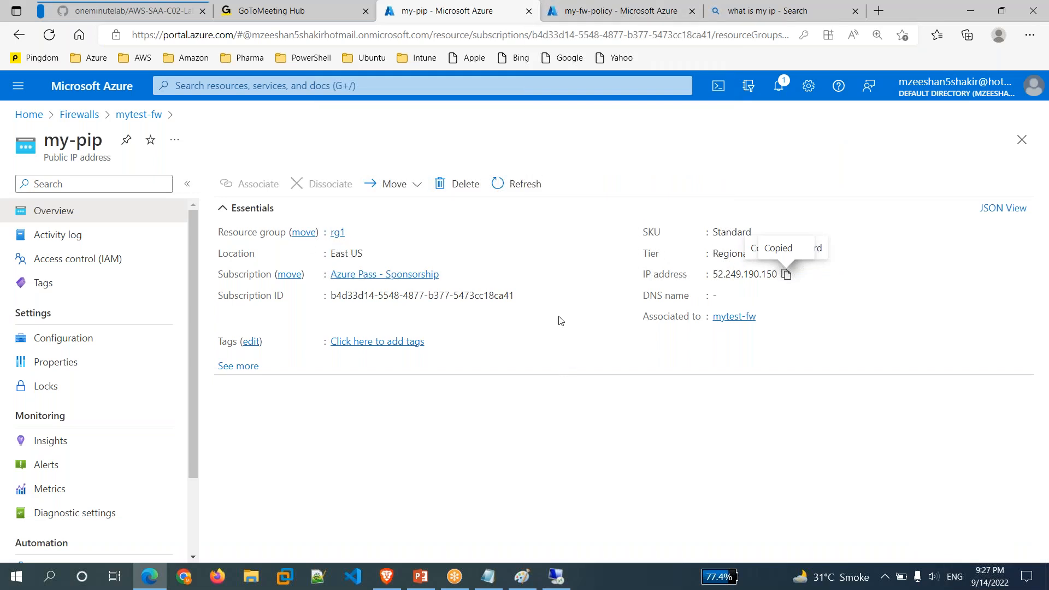
pyautogui.click(558, 578)
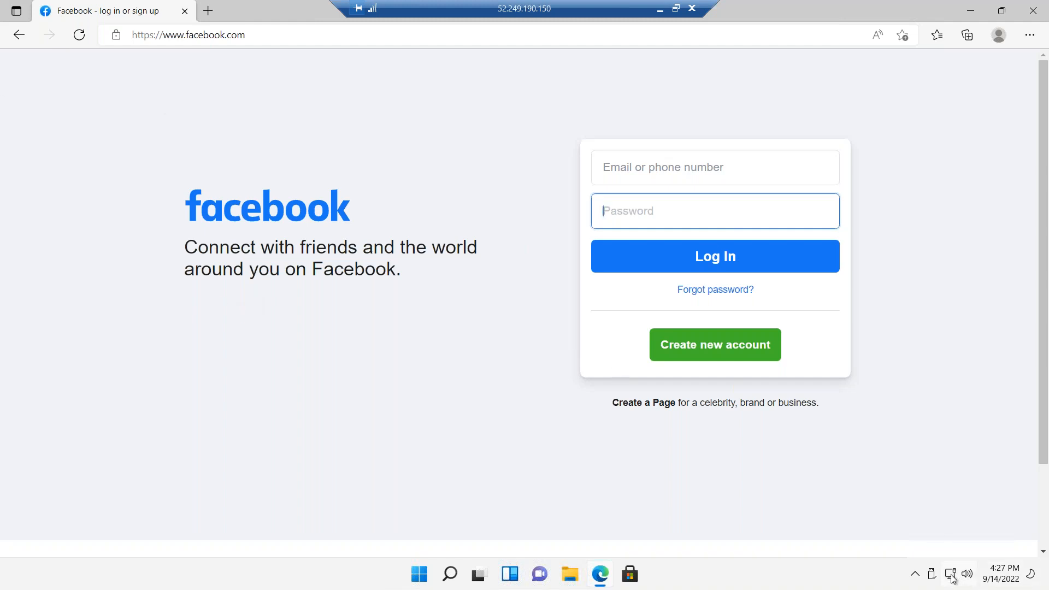
pyautogui.moveTo(952, 578)
pyautogui.click(79, 38)
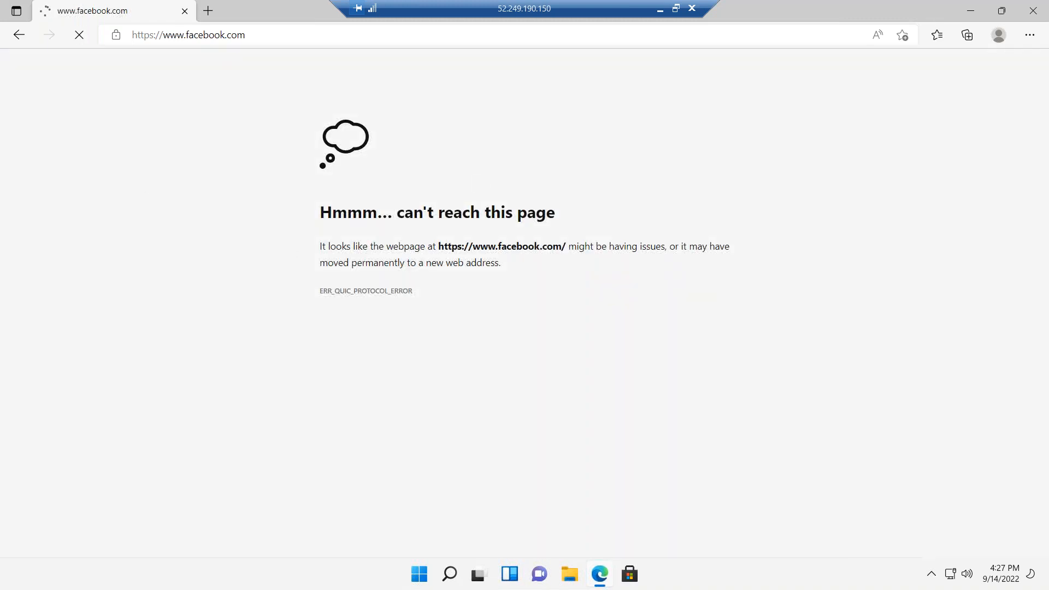
# Try loading google.com in the VM's Edge, which also can't be reached.
pyautogui.click(325, 39)
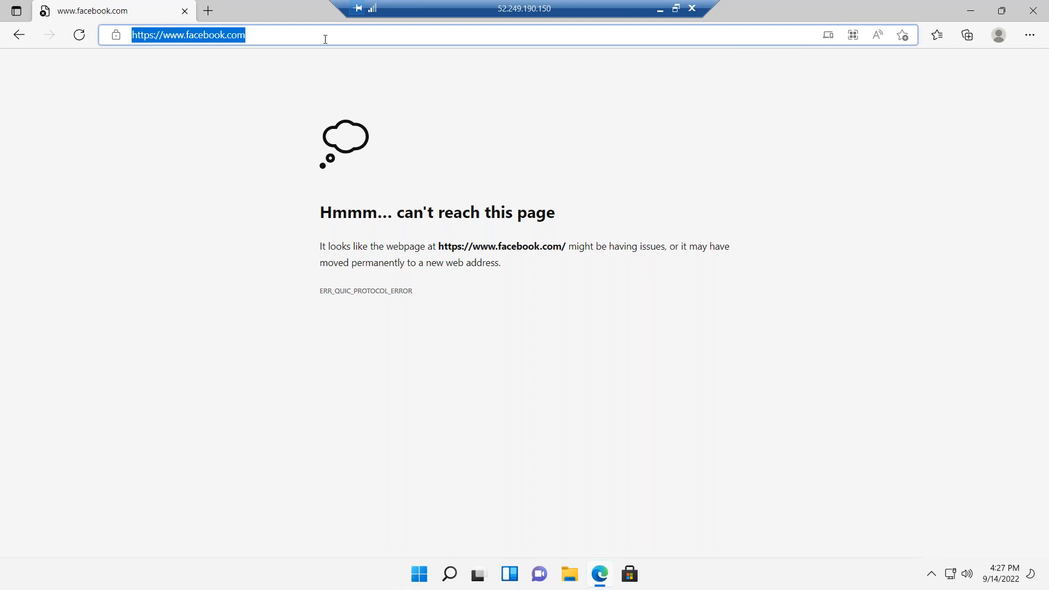
pyautogui.write('google')
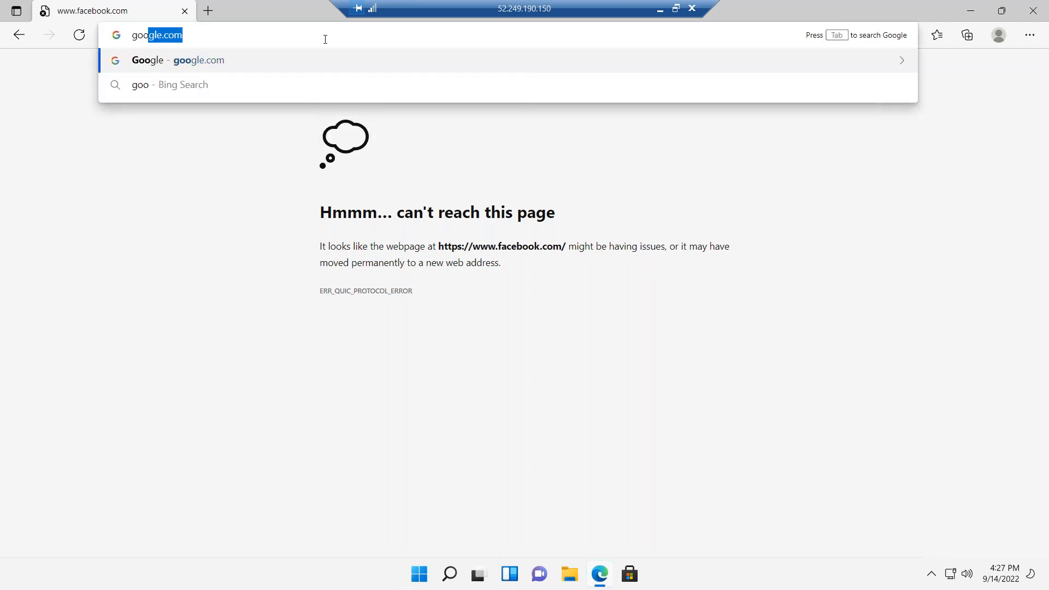
pyautogui.press('Return')
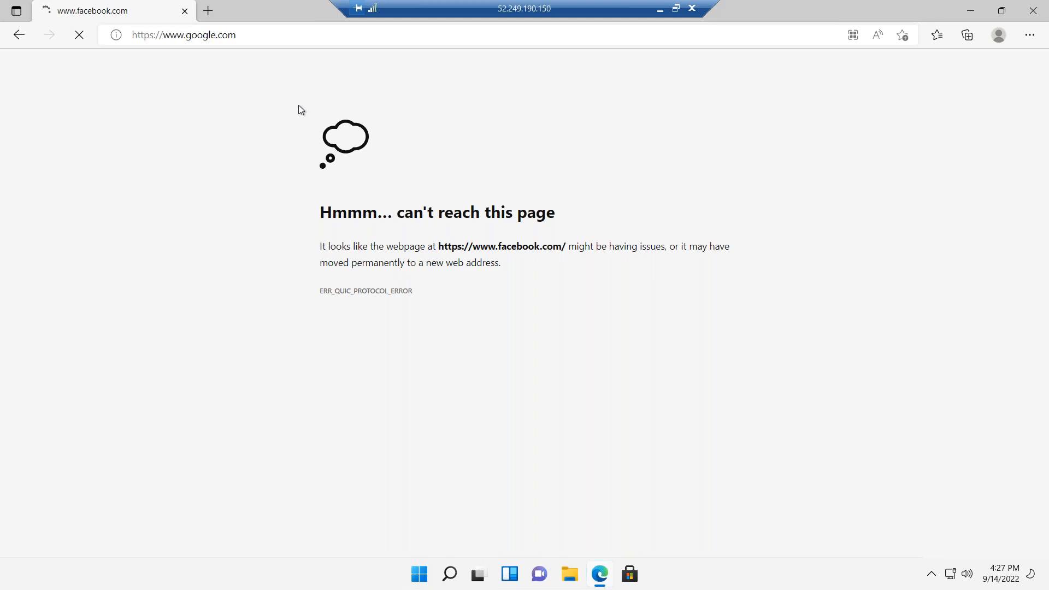
pyautogui.click(80, 35)
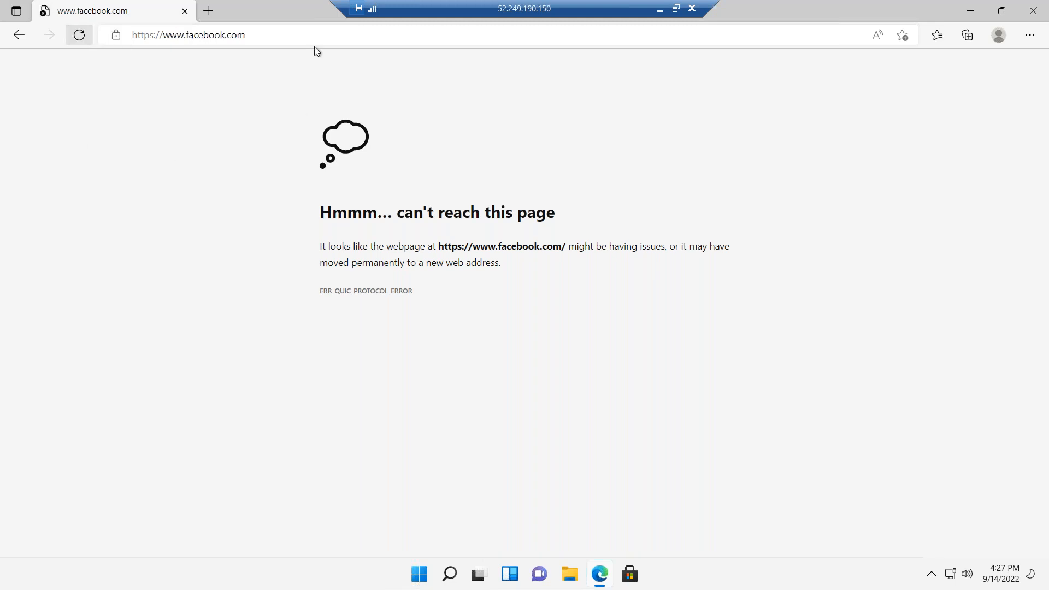
pyautogui.click(344, 37)
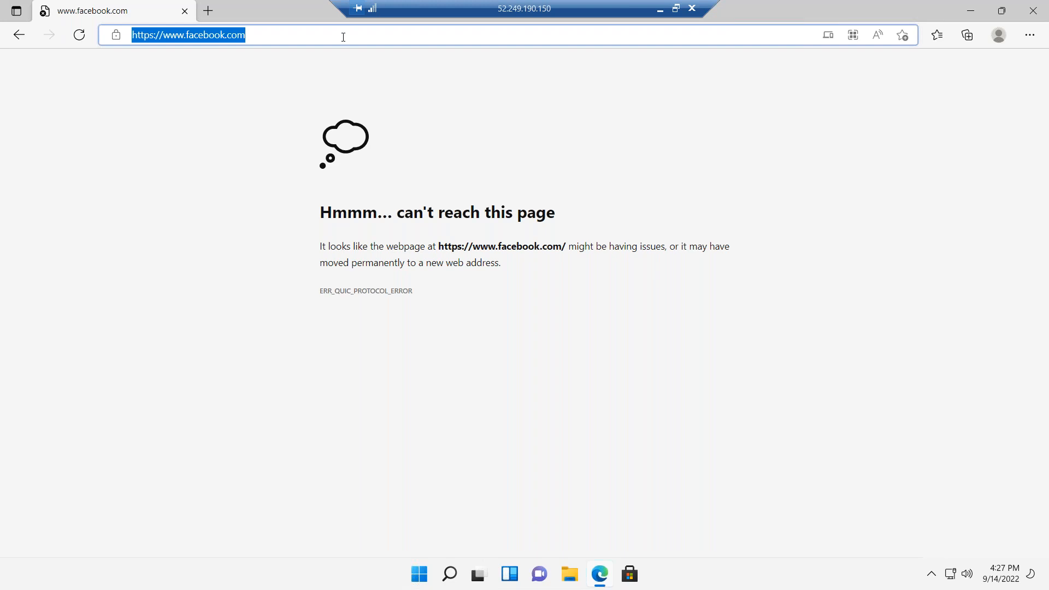
pyautogui.write('goo')
pyautogui.press('Return')
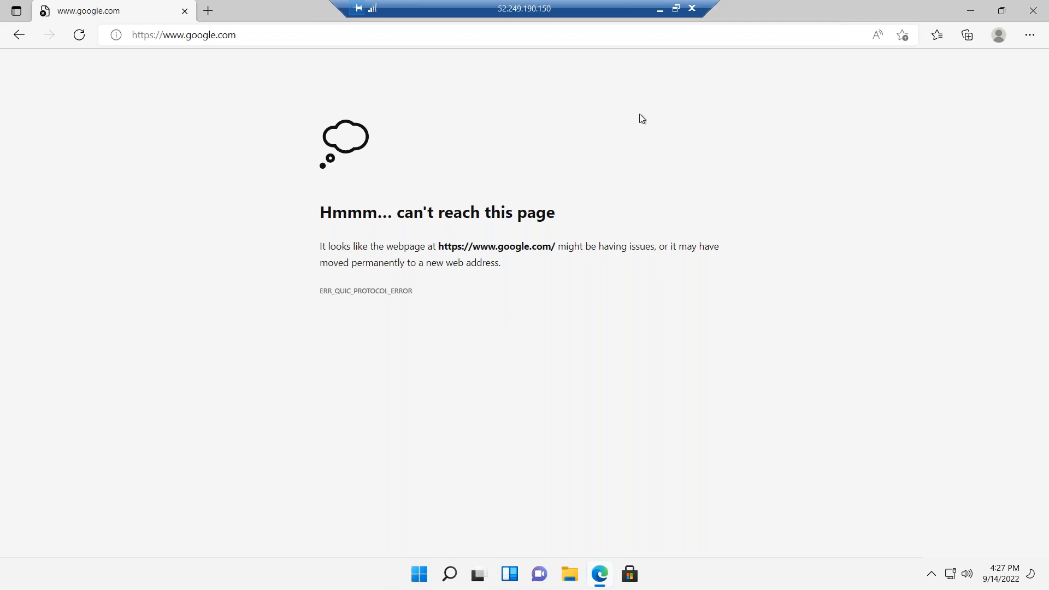
# Back in the portal, go to my-fw-policy's Application rules and start a new rule collection.
pyautogui.click(661, 11)
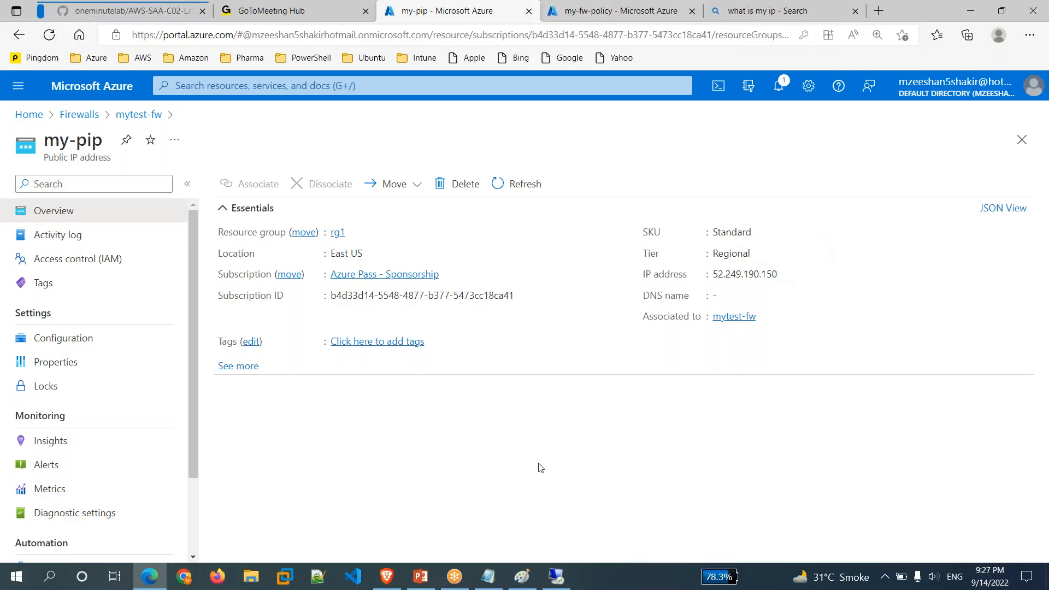
pyautogui.click(651, 12)
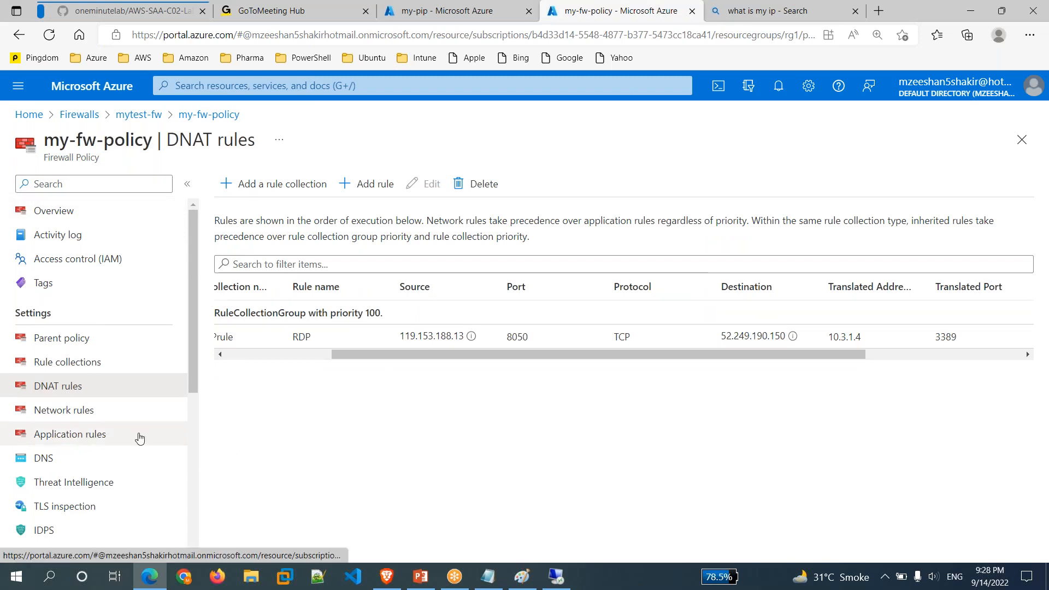
pyautogui.click(93, 437)
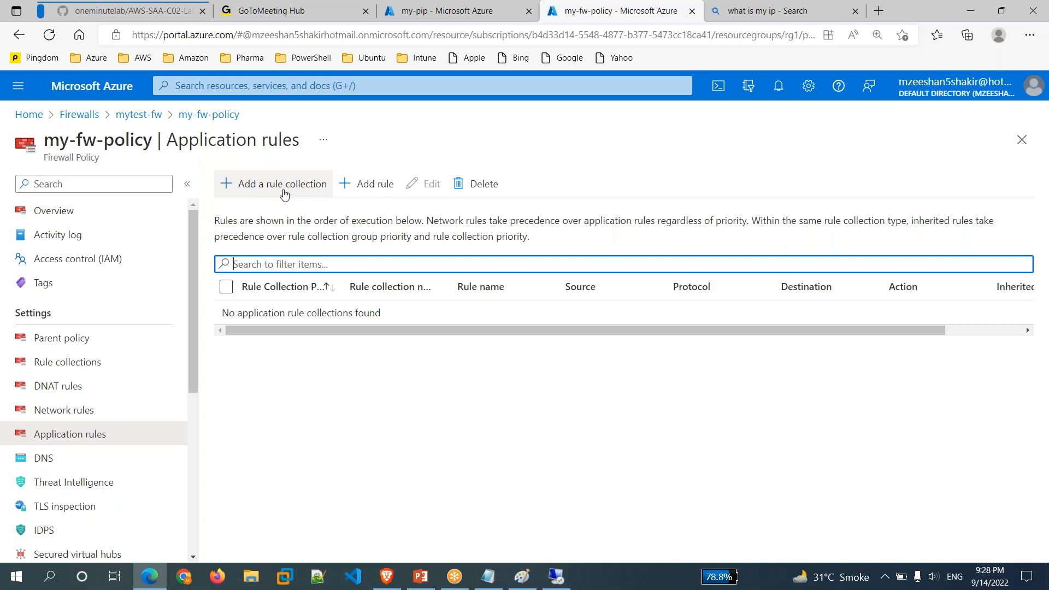
pyautogui.click(283, 194)
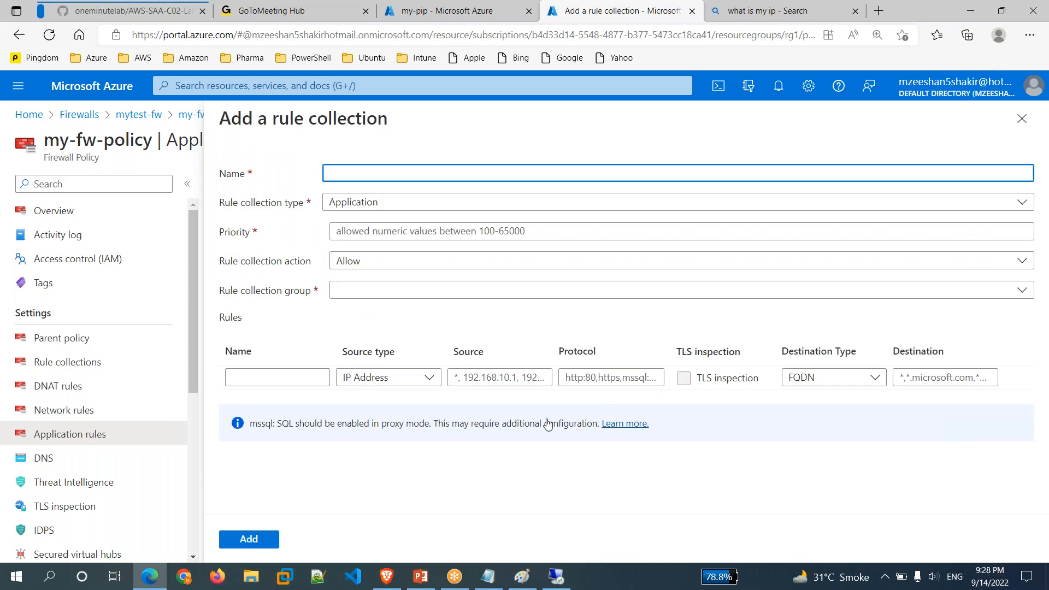
# Name the collection myinternetrule, priority 1001, in DefaultApplicationRuleCollectionGroup, with first rule msn.
pyautogui.write('my')
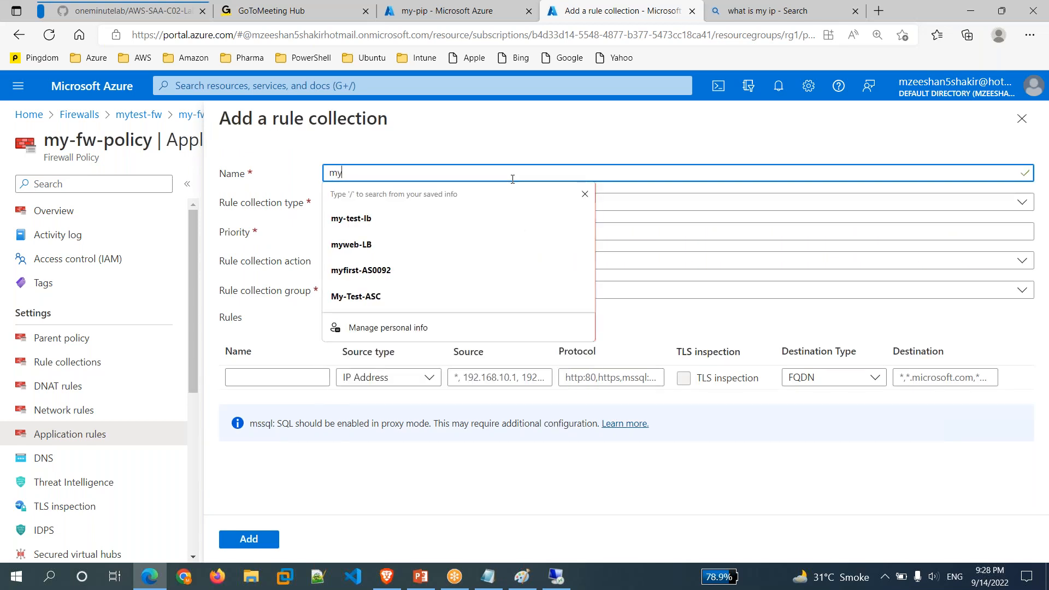
pyautogui.write('inter')
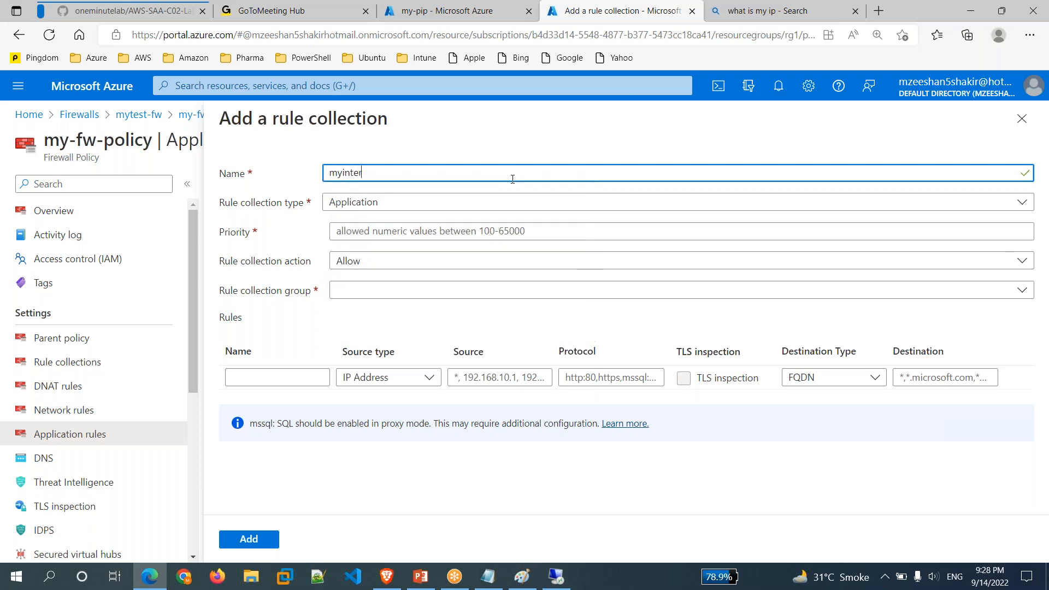
pyautogui.write('netrule')
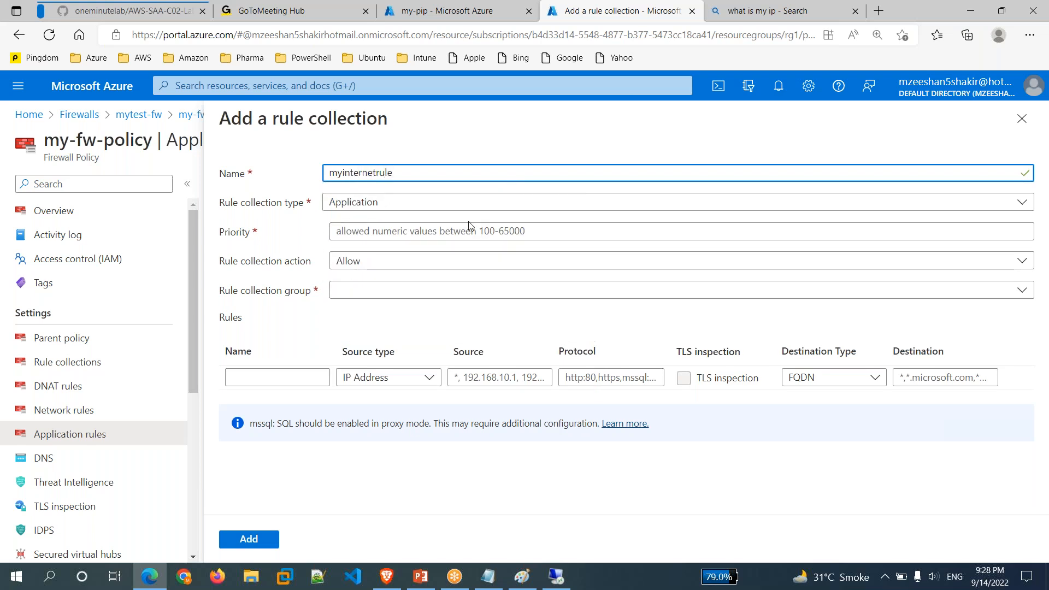
pyautogui.click(396, 232)
pyautogui.write('1001')
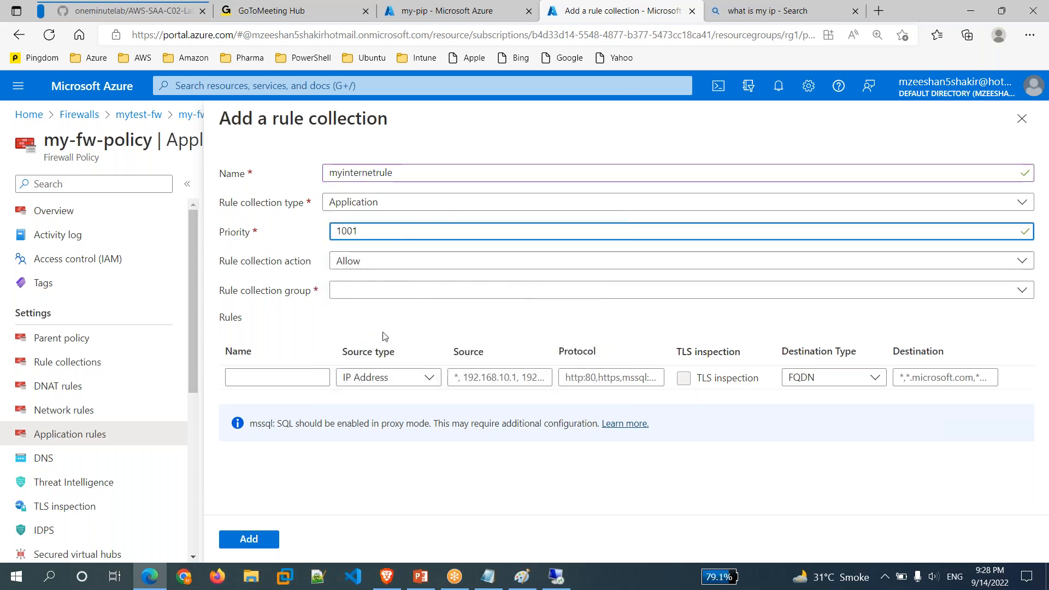
pyautogui.click(376, 296)
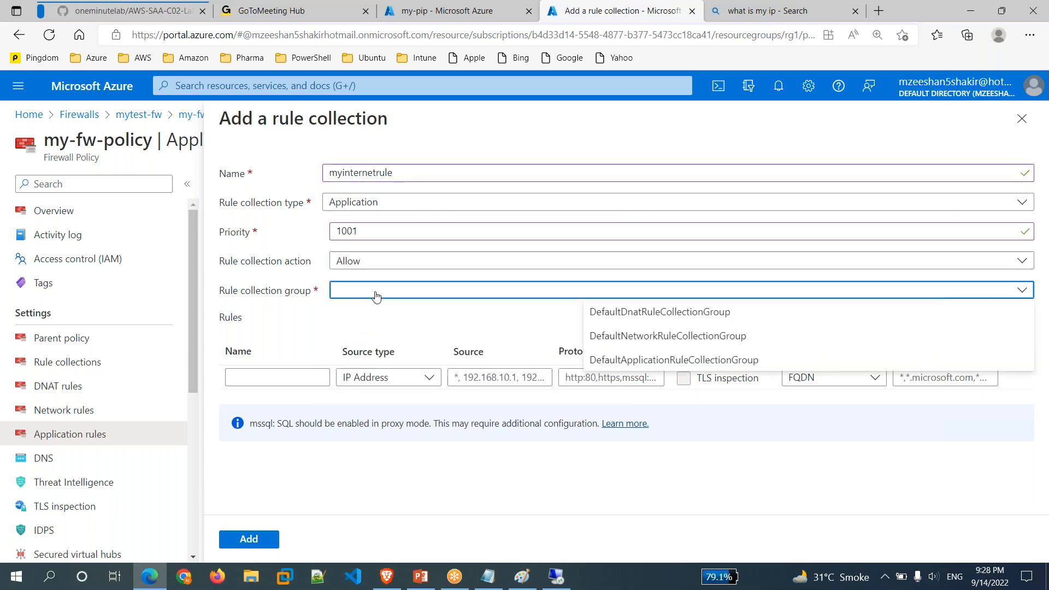
pyautogui.click(619, 362)
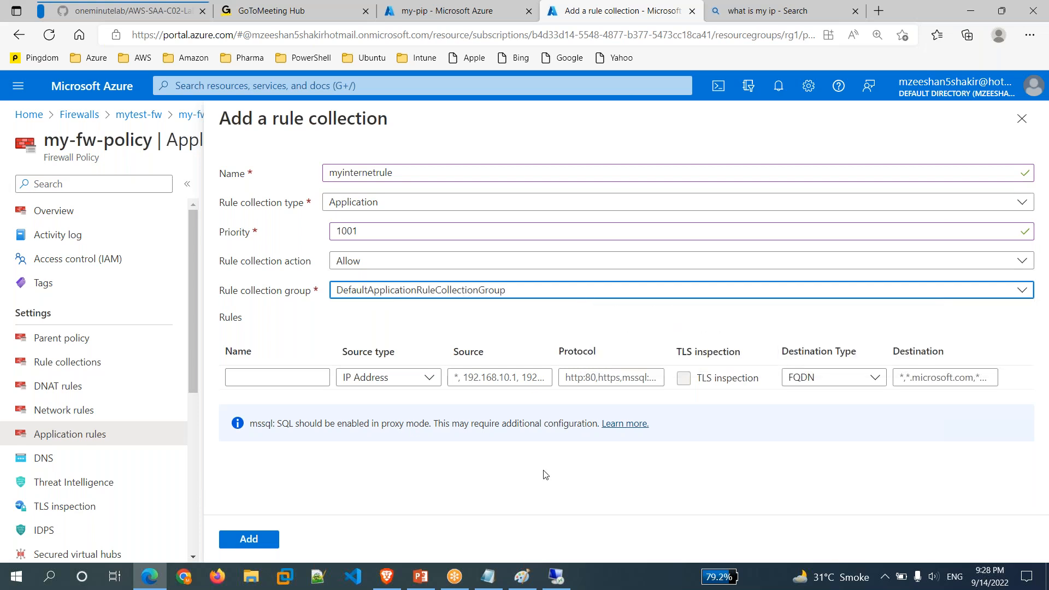
pyautogui.click(270, 382)
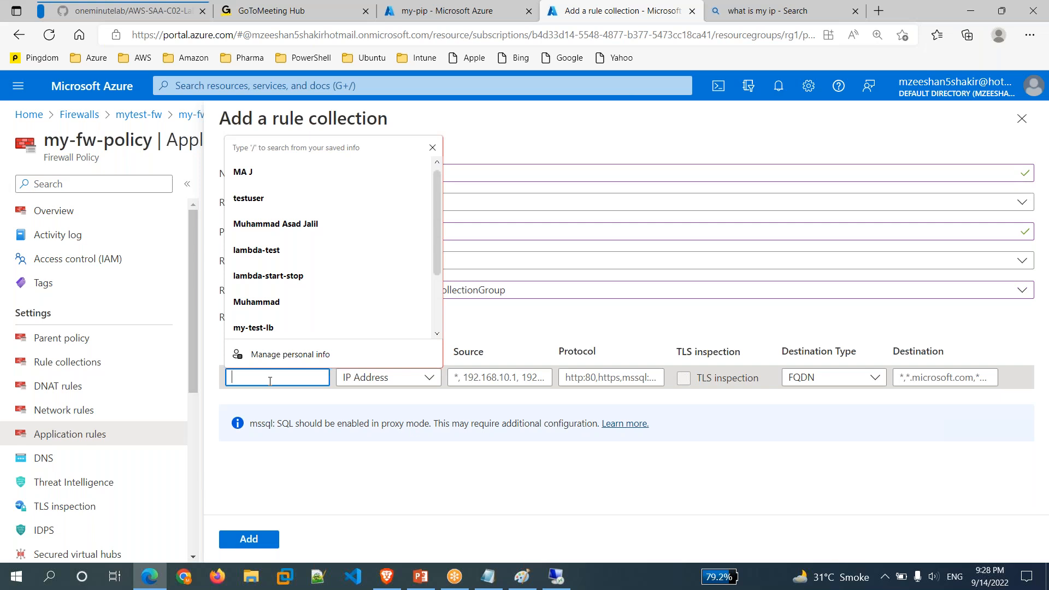
pyautogui.write('msn')
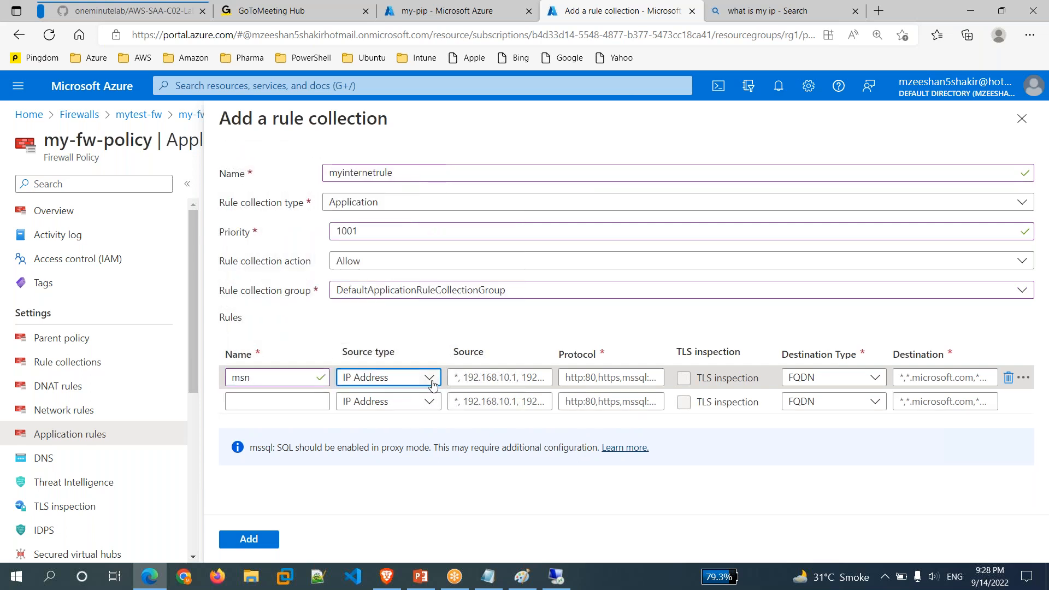
# Give the msn rule source *, protocols http,https, FQDN destination *.msn.com, and submit the collection.
pyautogui.click(508, 376)
pyautogui.write('*')
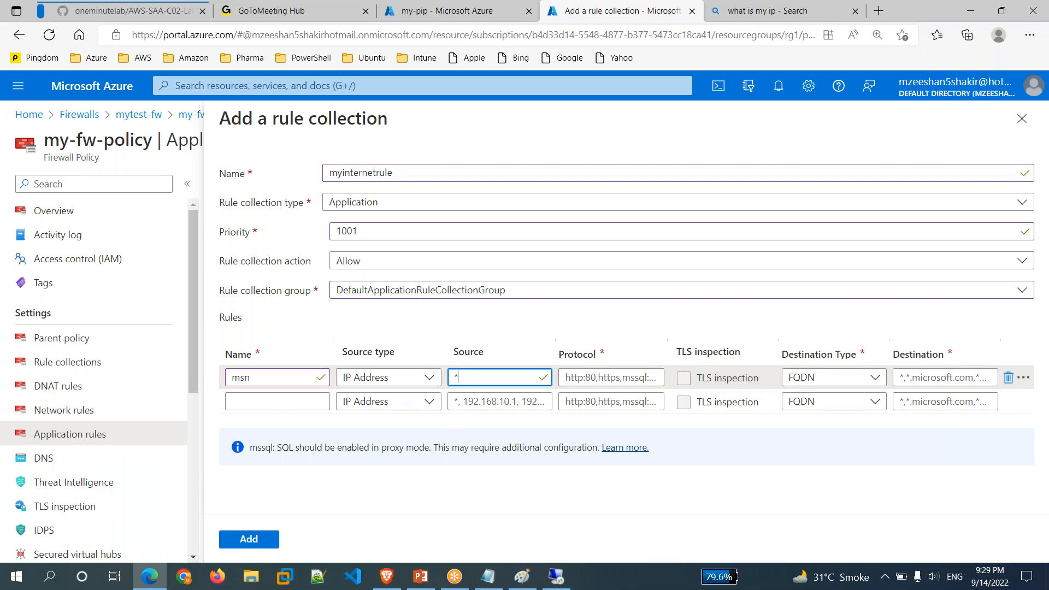
pyautogui.click(589, 378)
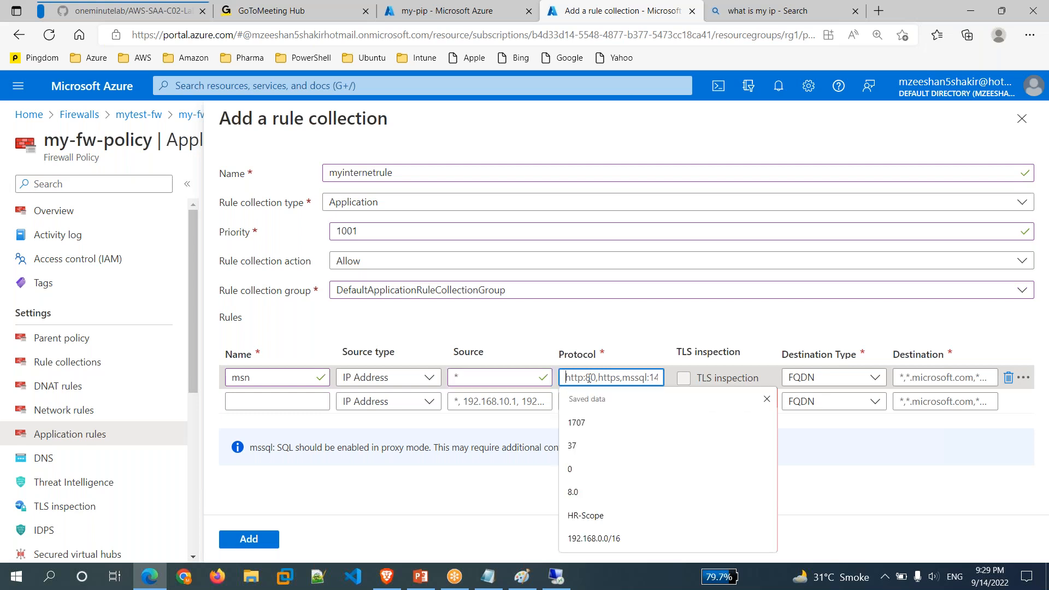
pyautogui.write('http,https')
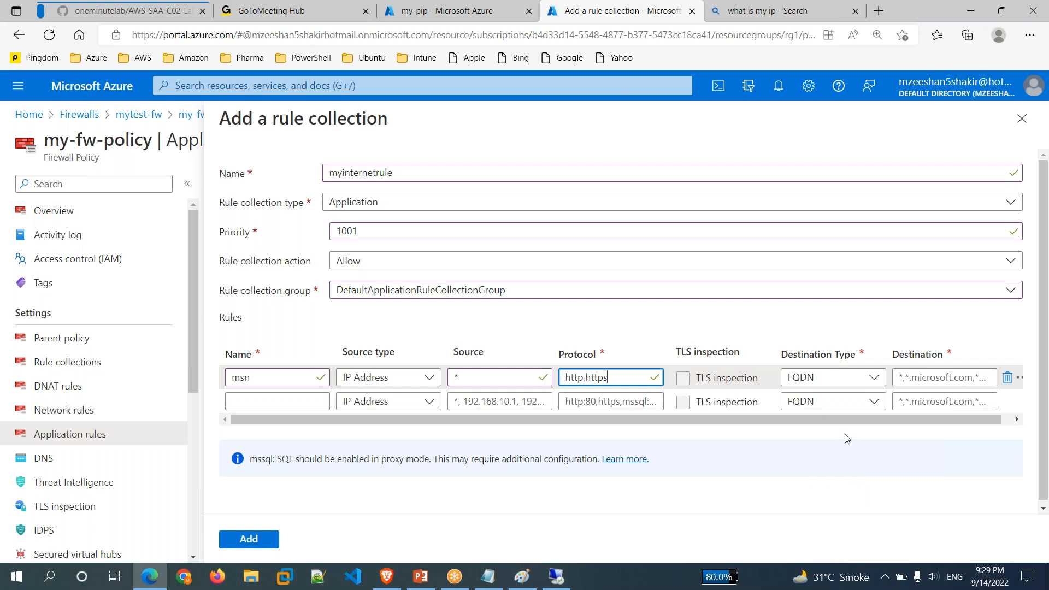
pyautogui.click(1029, 266)
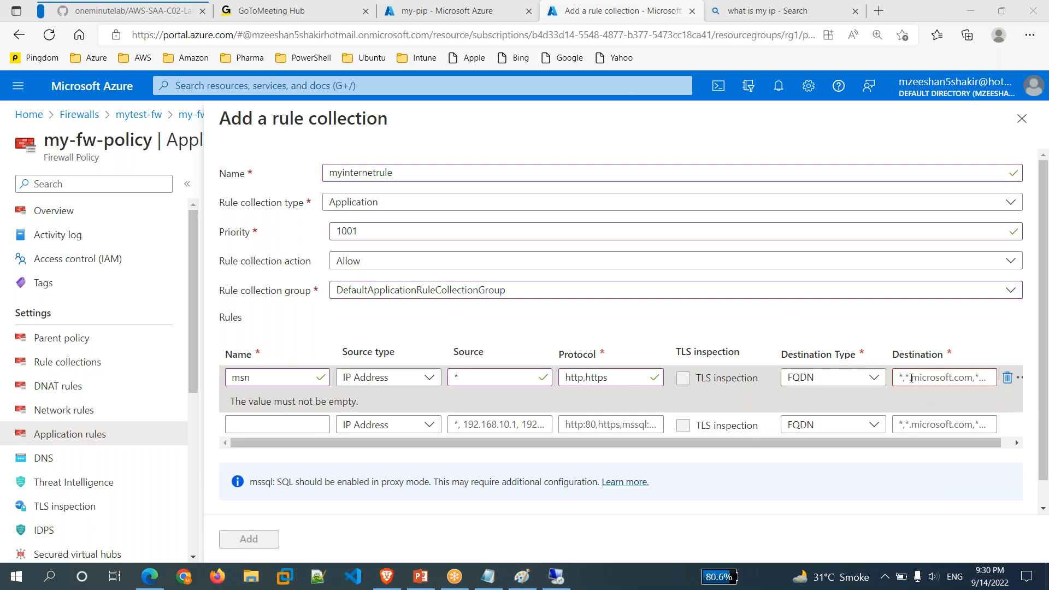
pyautogui.click(874, 378)
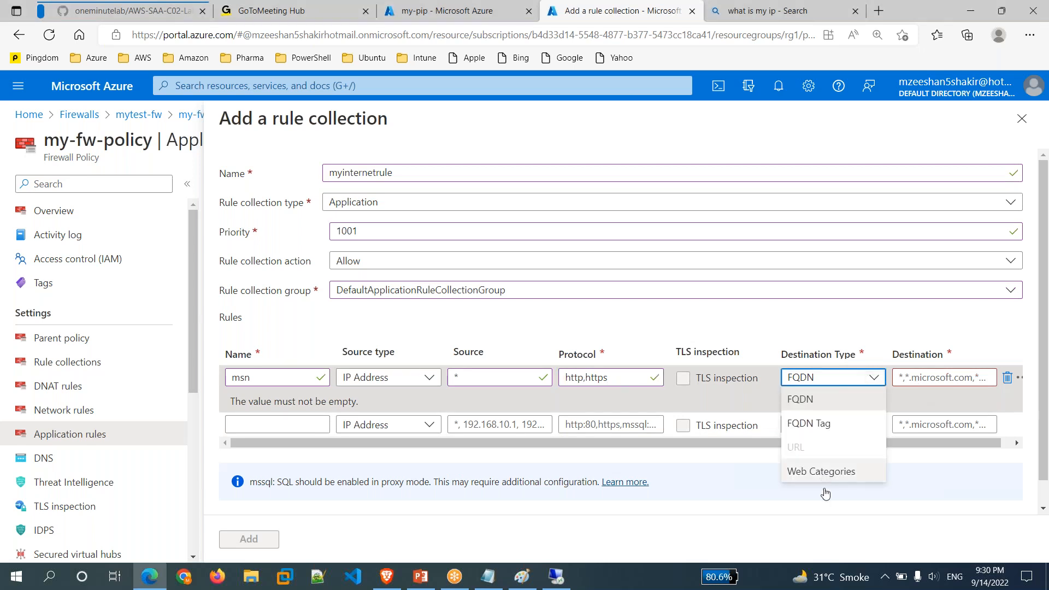
pyautogui.click(909, 377)
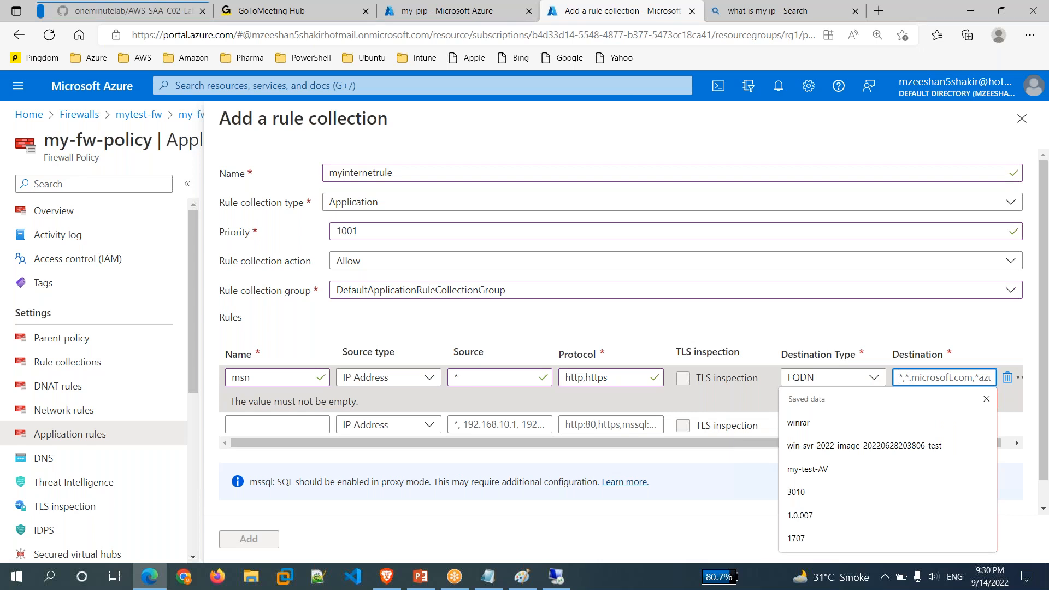
pyautogui.write('*')
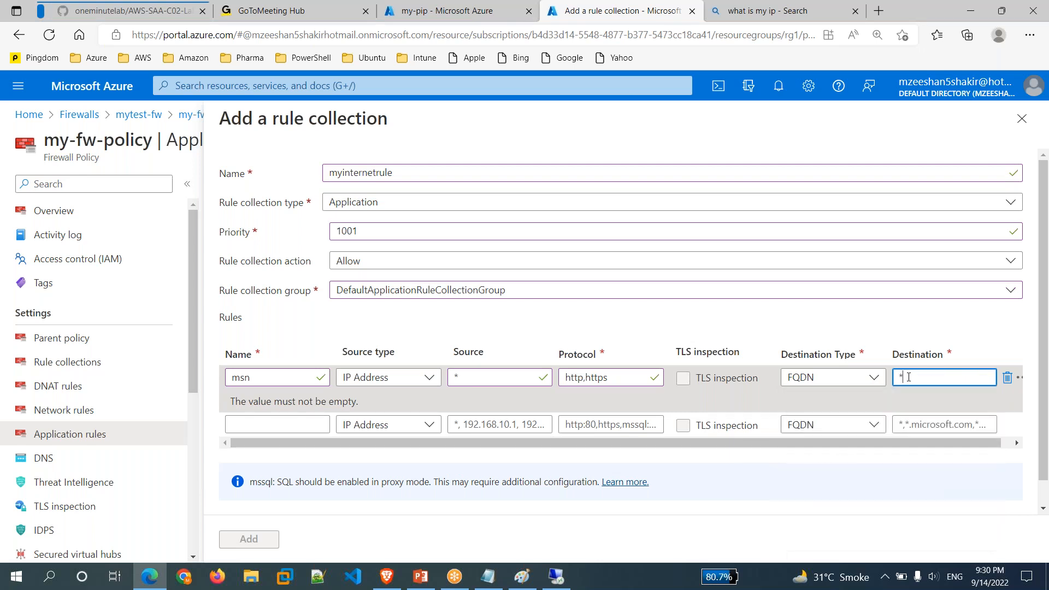
pyautogui.write('.msn.com')
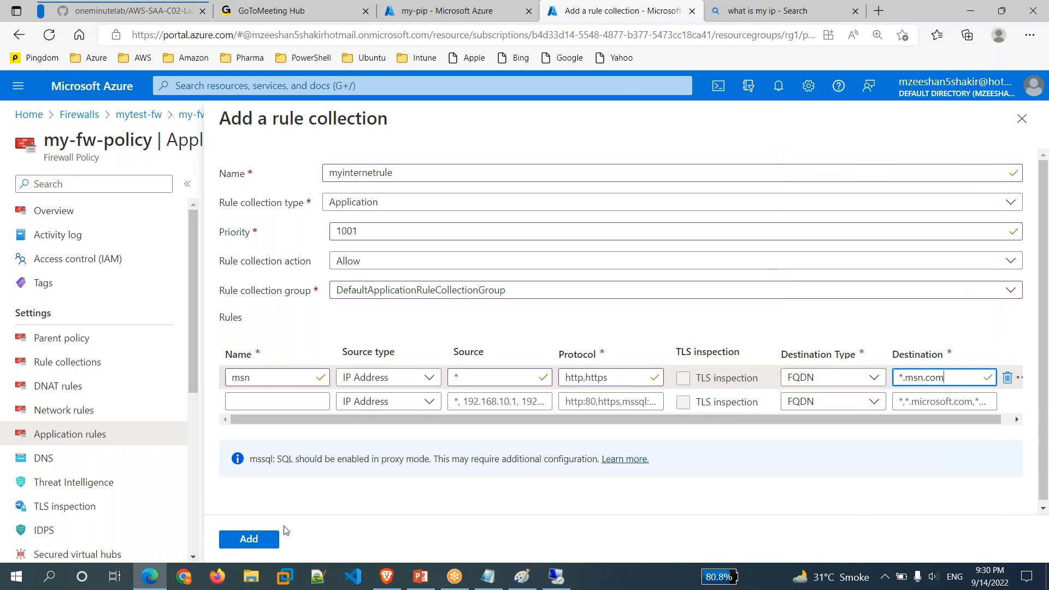
pyautogui.click(263, 544)
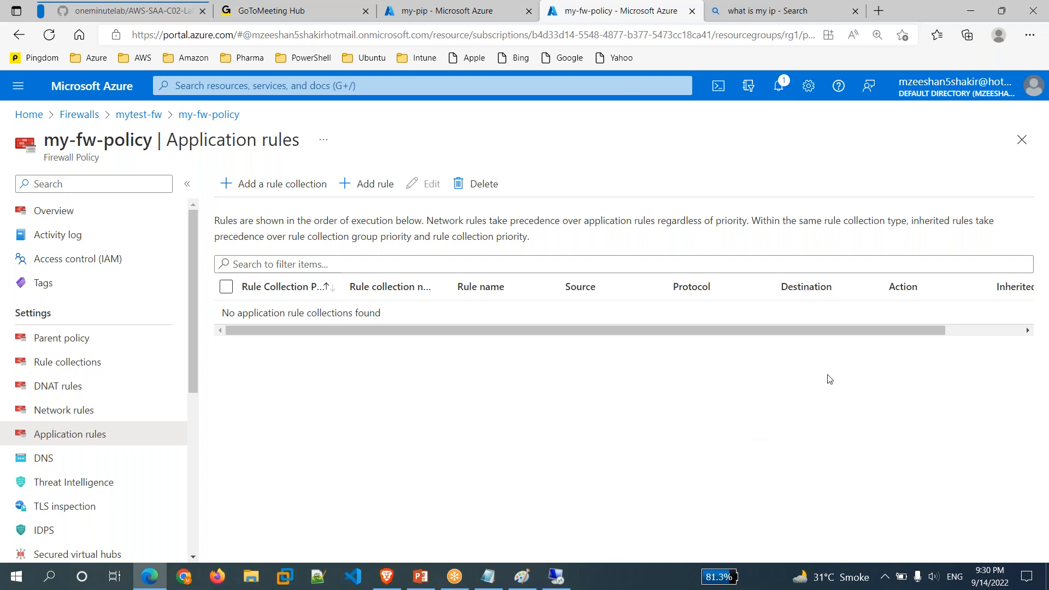
# Check notifications to see the rule collection still being added.
pyautogui.click(1022, 355)
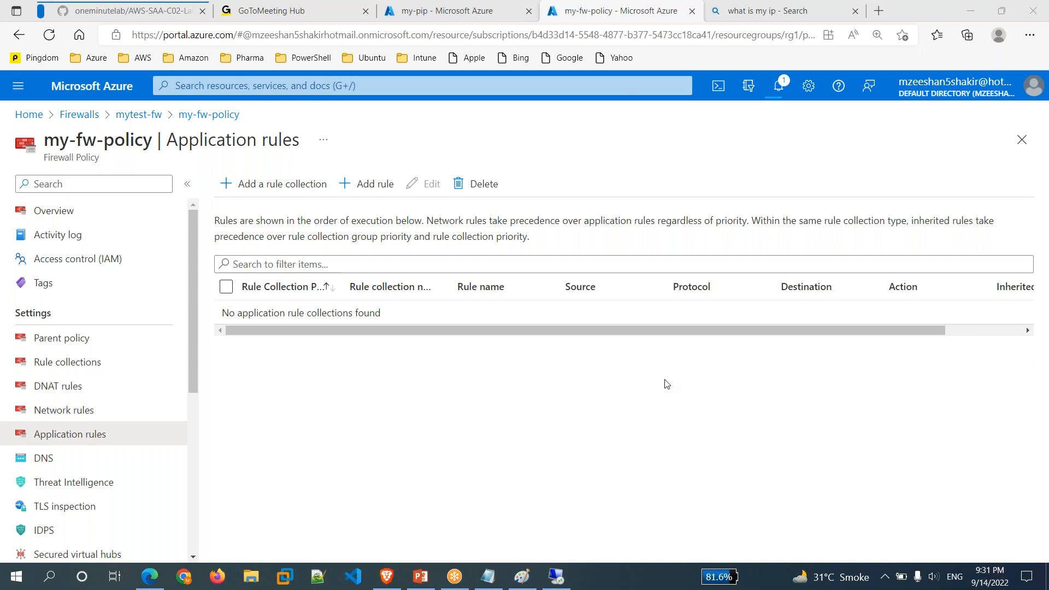
pyautogui.click(780, 95)
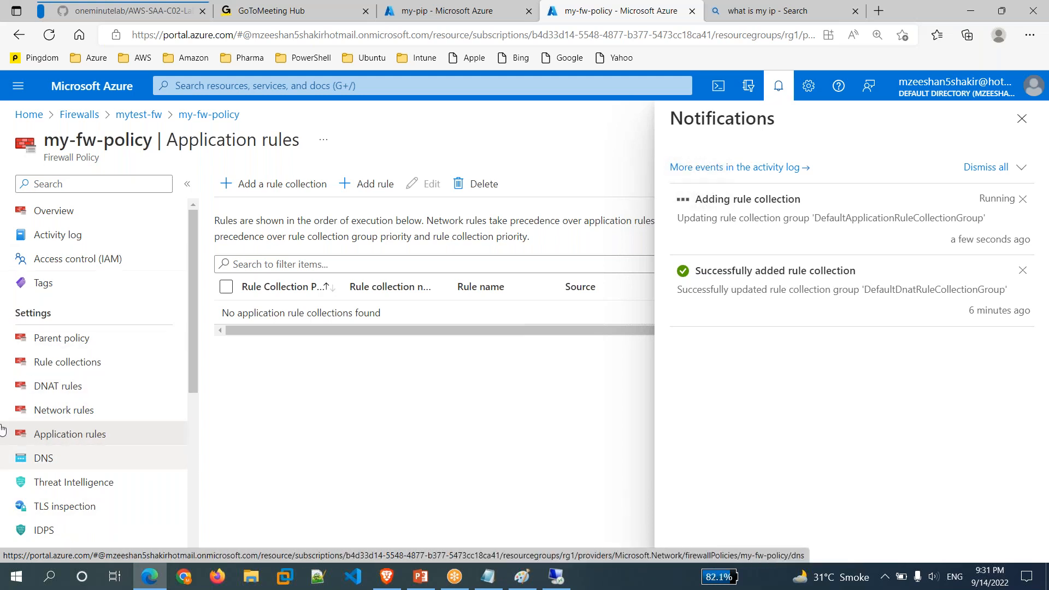
# Navigate via mytest-fw to my-fw-policy and confirm the rule collection was added successfully.
pyautogui.click(135, 116)
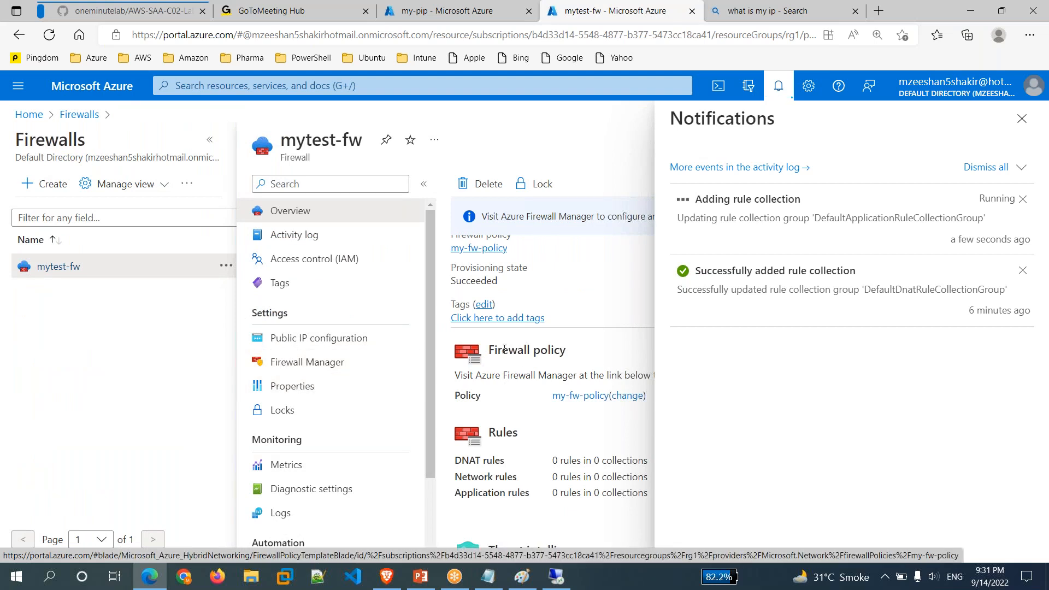
pyautogui.click(581, 396)
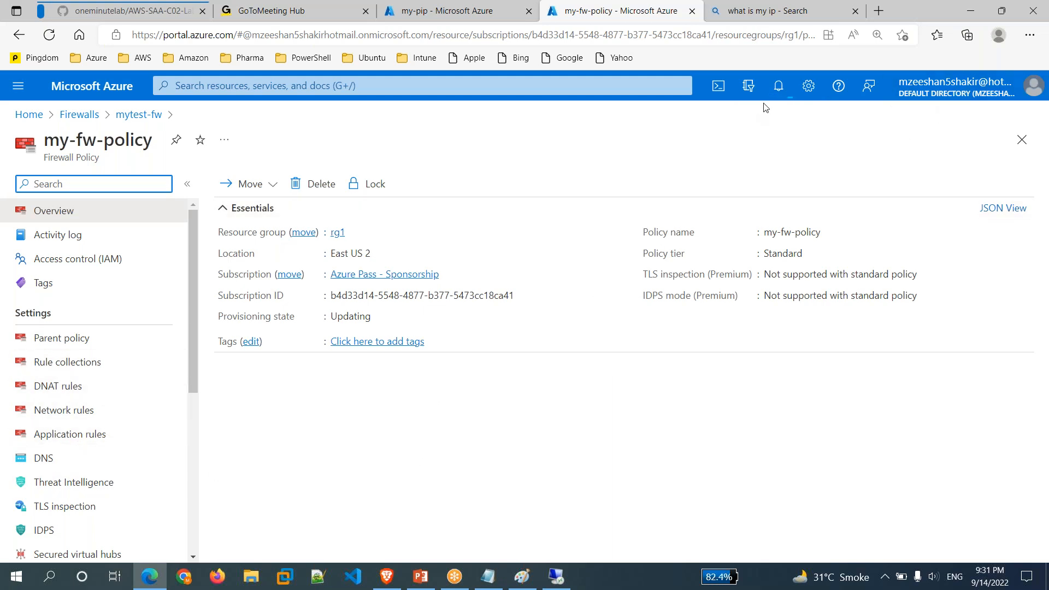
pyautogui.click(778, 86)
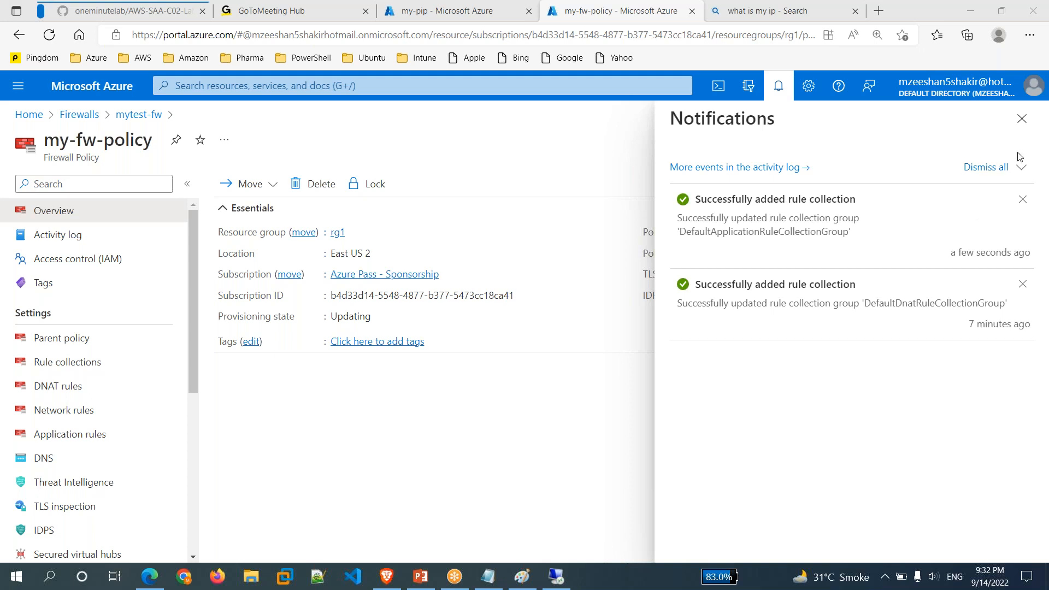
pyautogui.click(1026, 126)
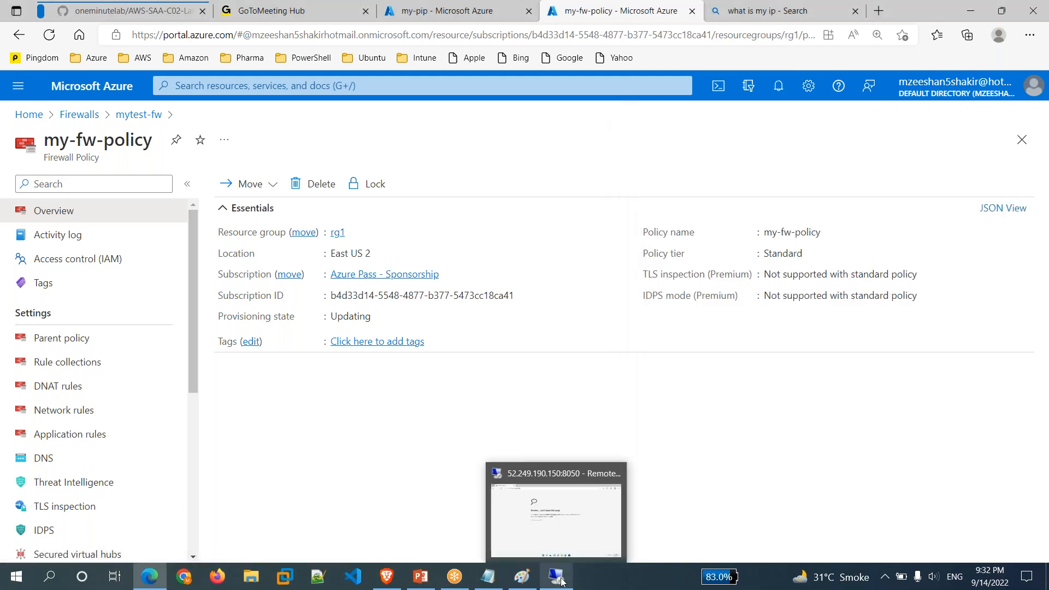
# Load msn.com in the VM's Edge to confirm it now passes through the firewall.
pyautogui.click(562, 580)
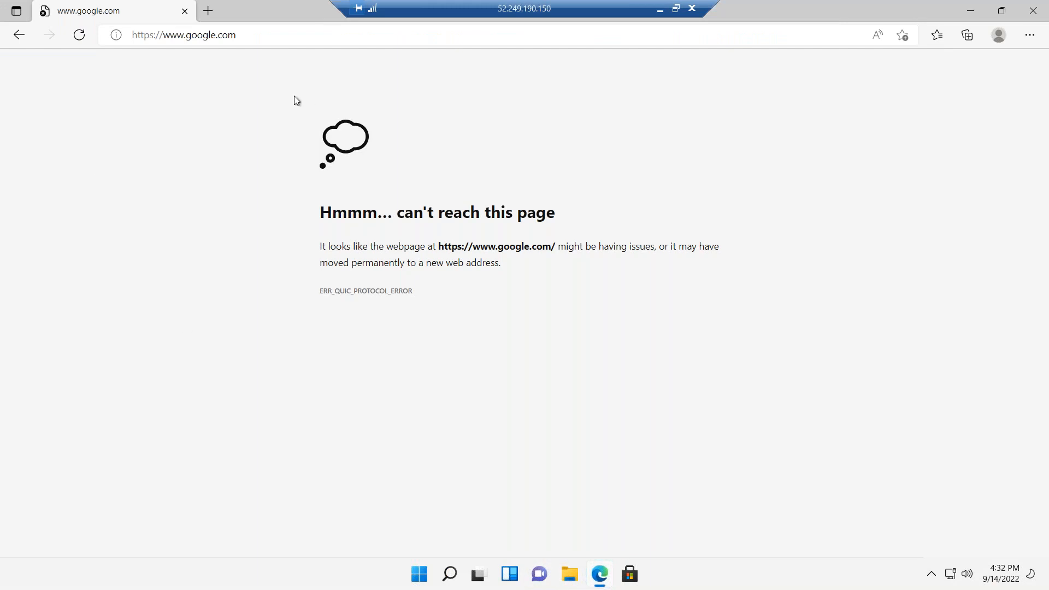
pyautogui.click(184, 35)
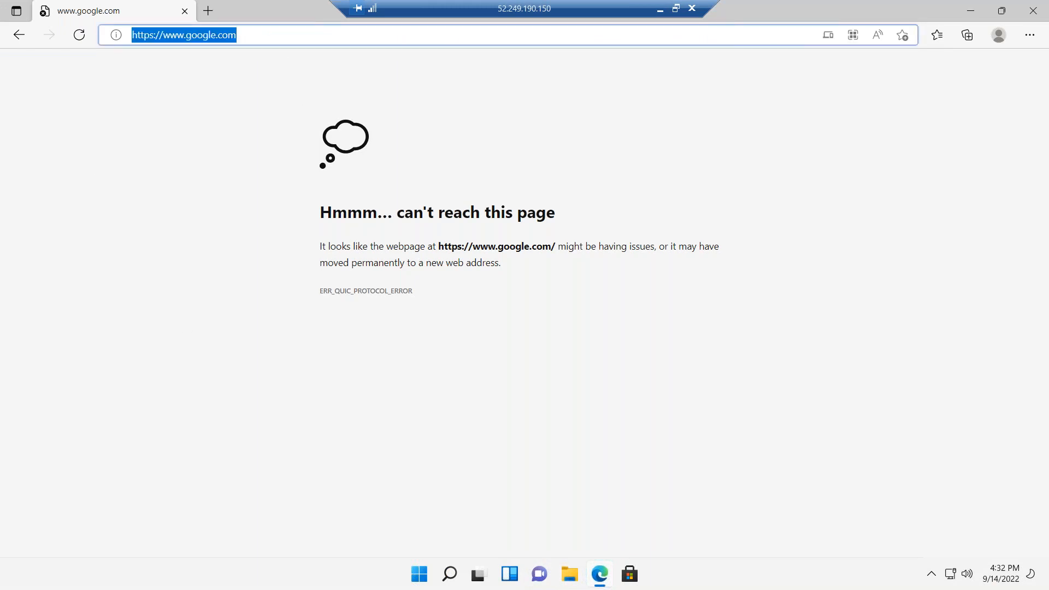
pyautogui.write('msn')
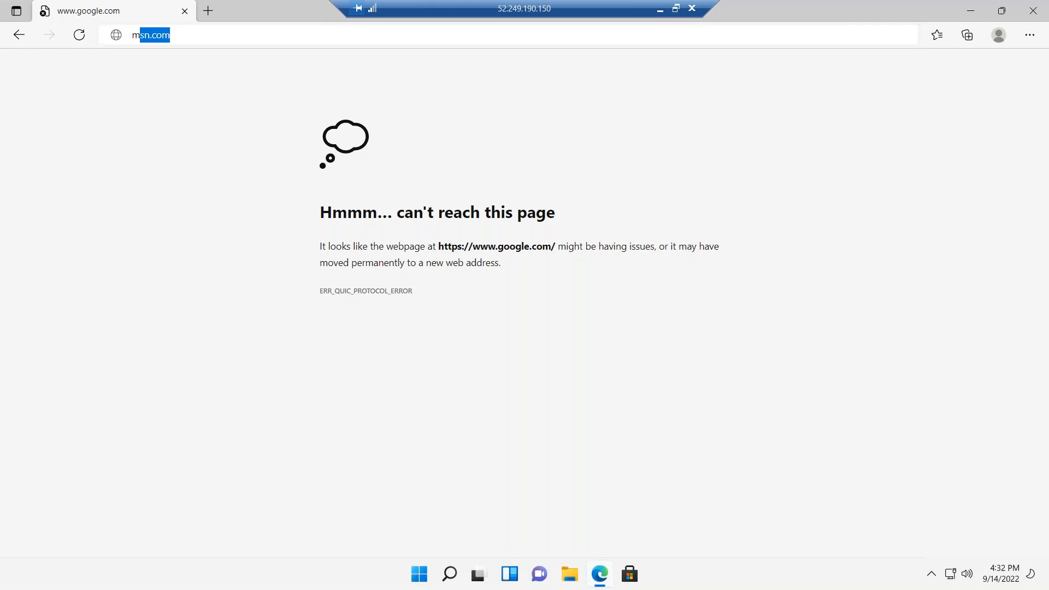
pyautogui.press('Return')
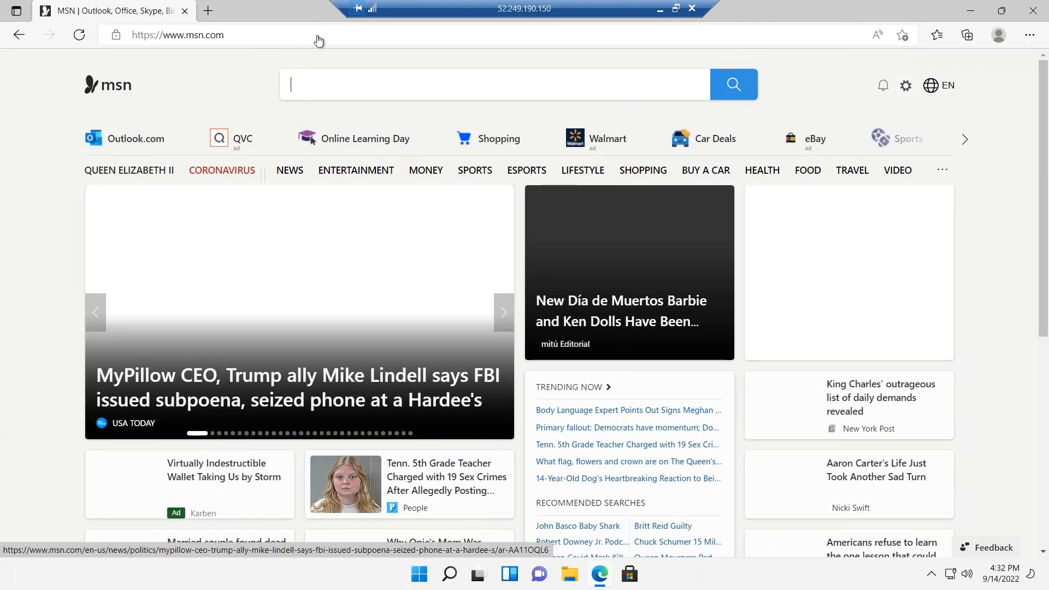
pyautogui.click(282, 42)
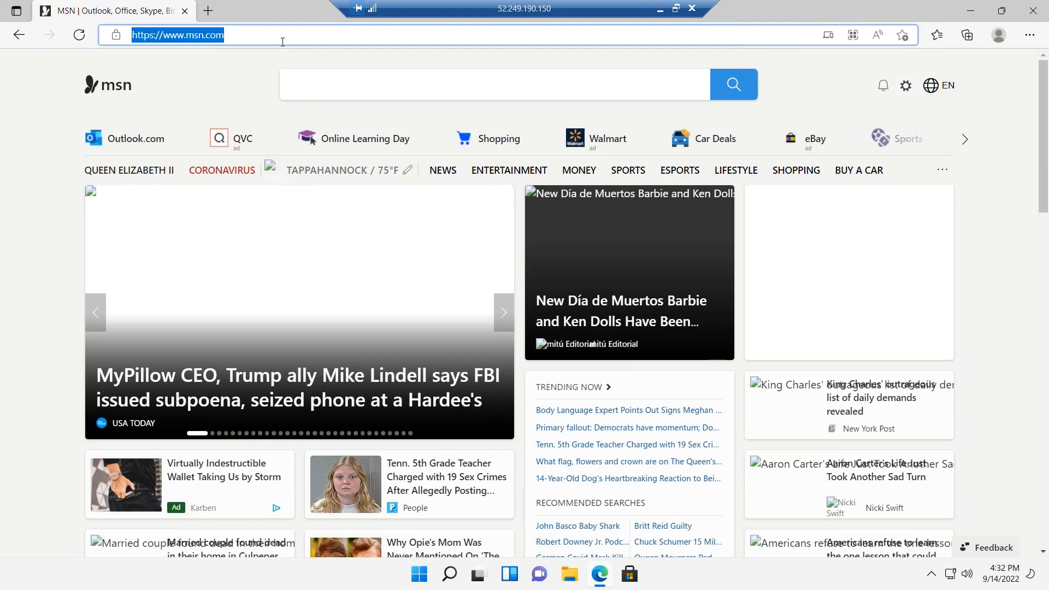
# Test fb.com and yahoo.com in the VM's Edge, both blocked, then minimize the RDP window.
pyautogui.write('fb.com')
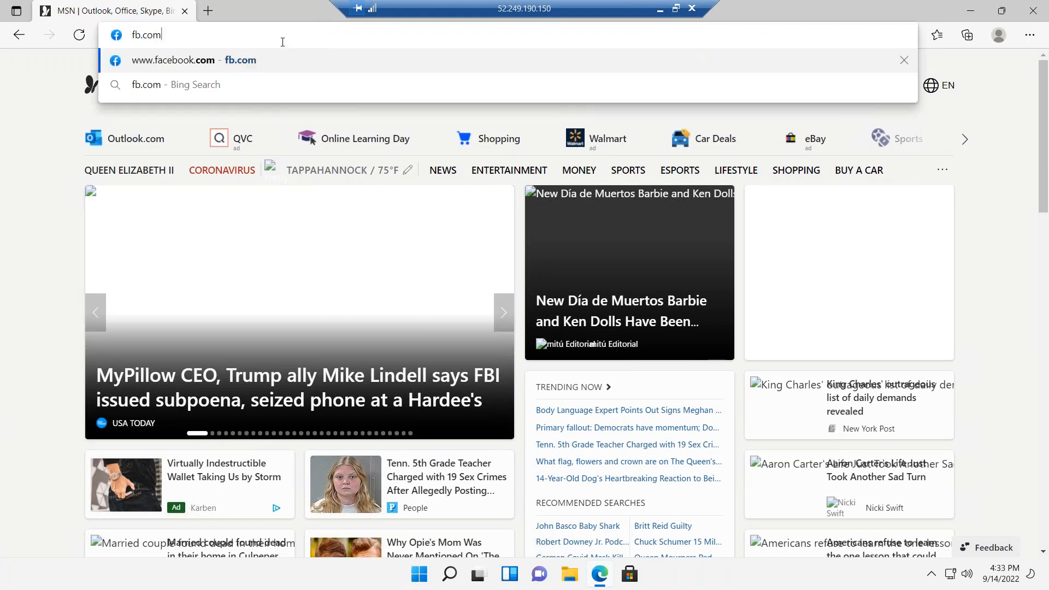
pyautogui.press('Return')
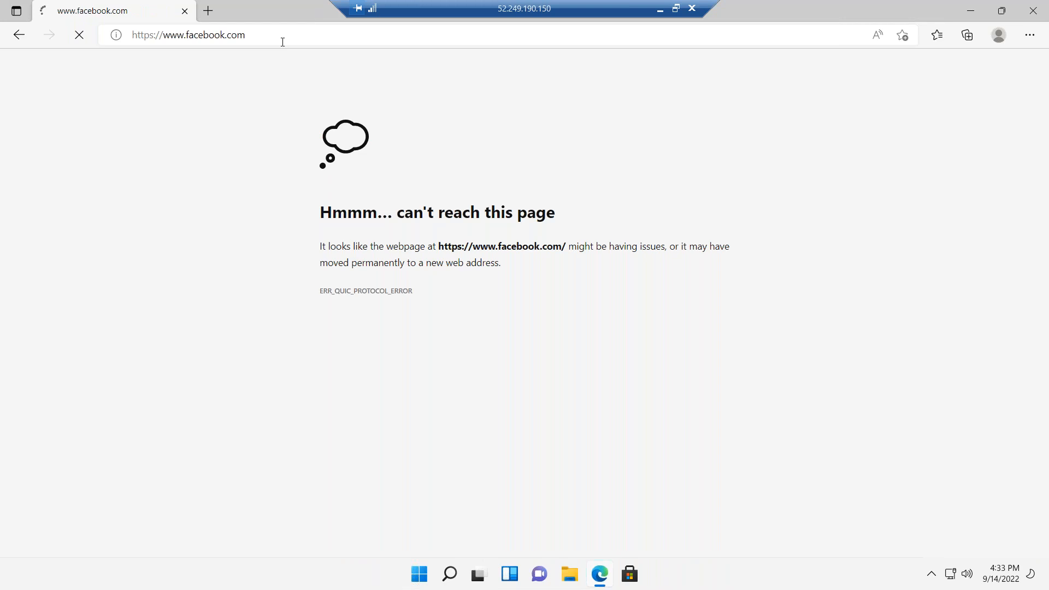
pyautogui.click(283, 42)
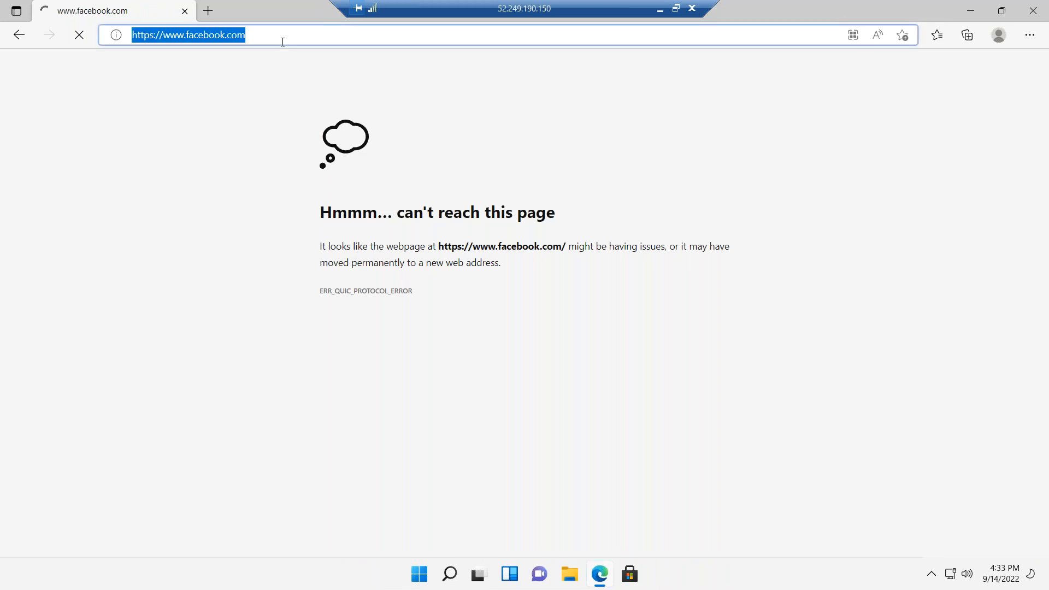
pyautogui.write('yahoo')
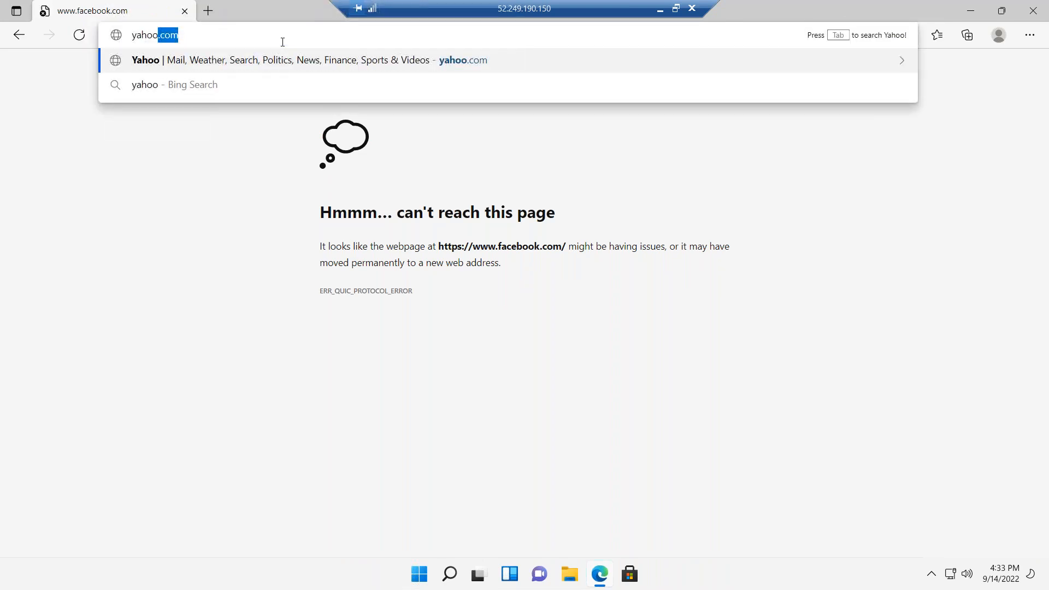
pyautogui.press('Return')
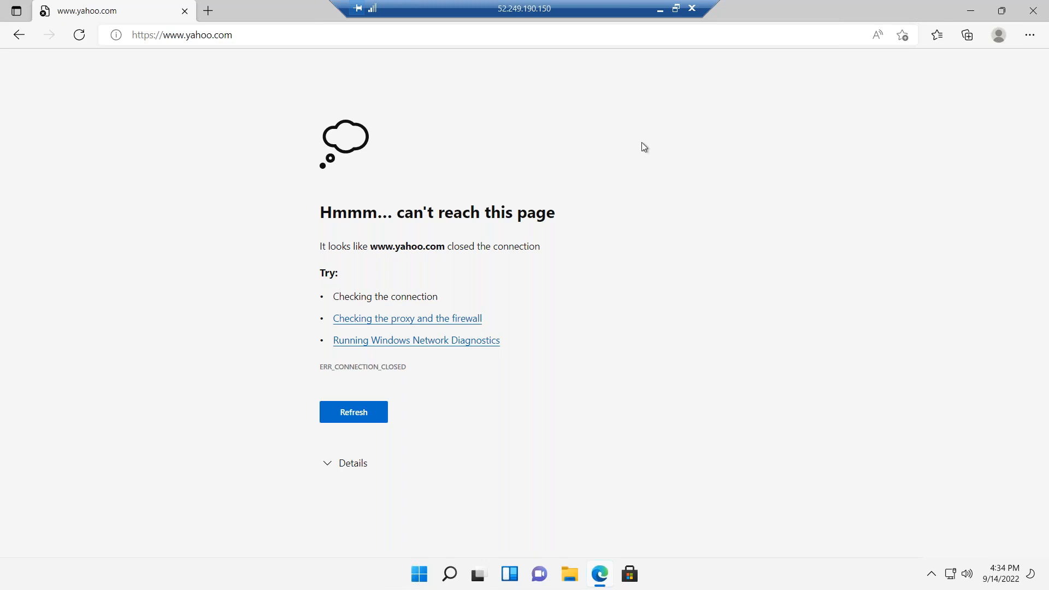
pyautogui.click(660, 12)
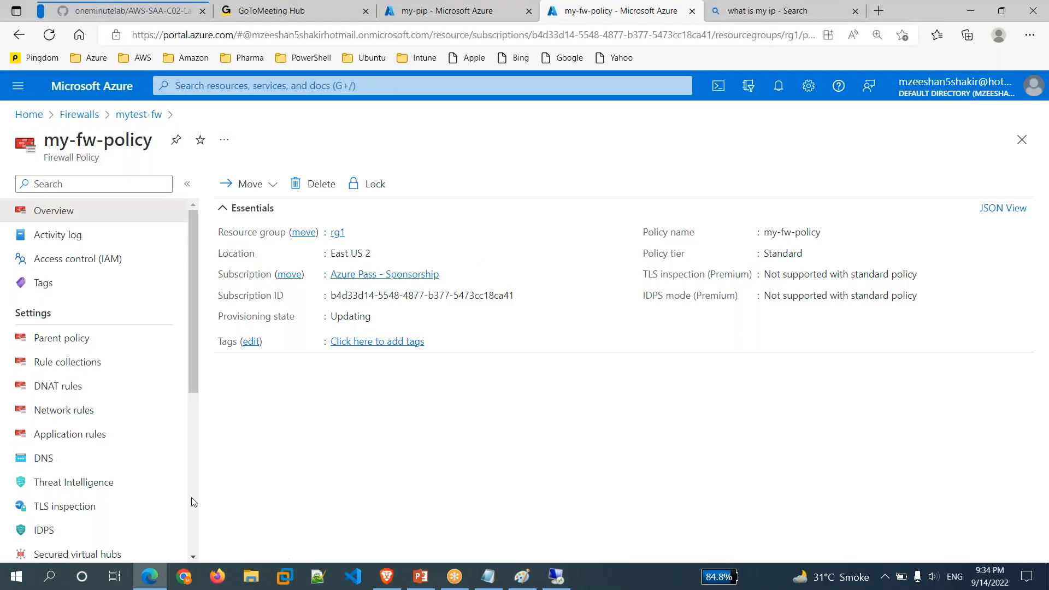
# In my-fw-policy's Application rules, select the 1001 msn rule row and begin adding a rule.
pyautogui.click(81, 433)
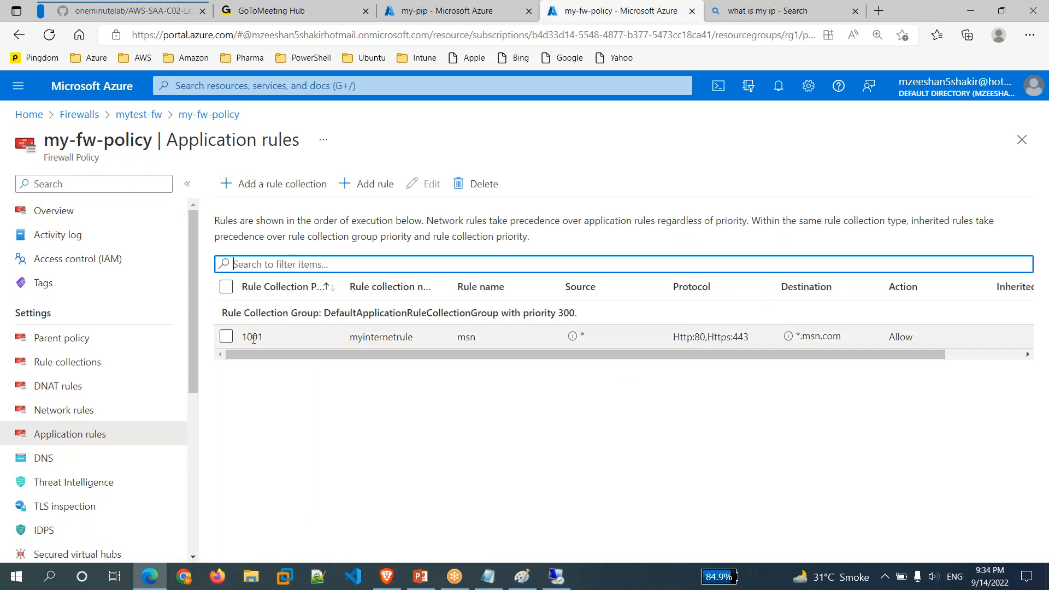
pyautogui.click(227, 337)
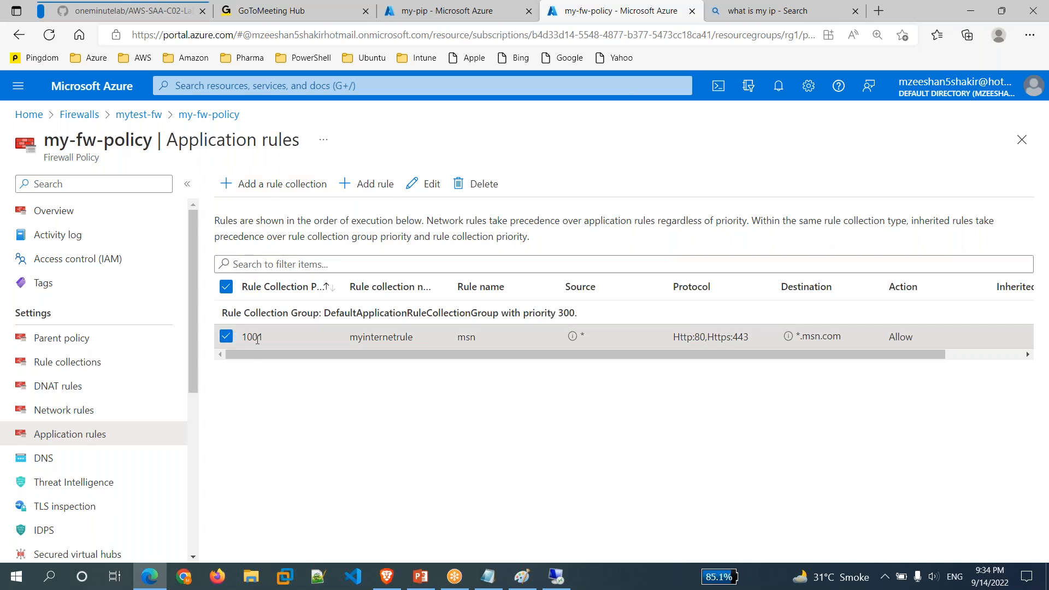
pyautogui.click(365, 186)
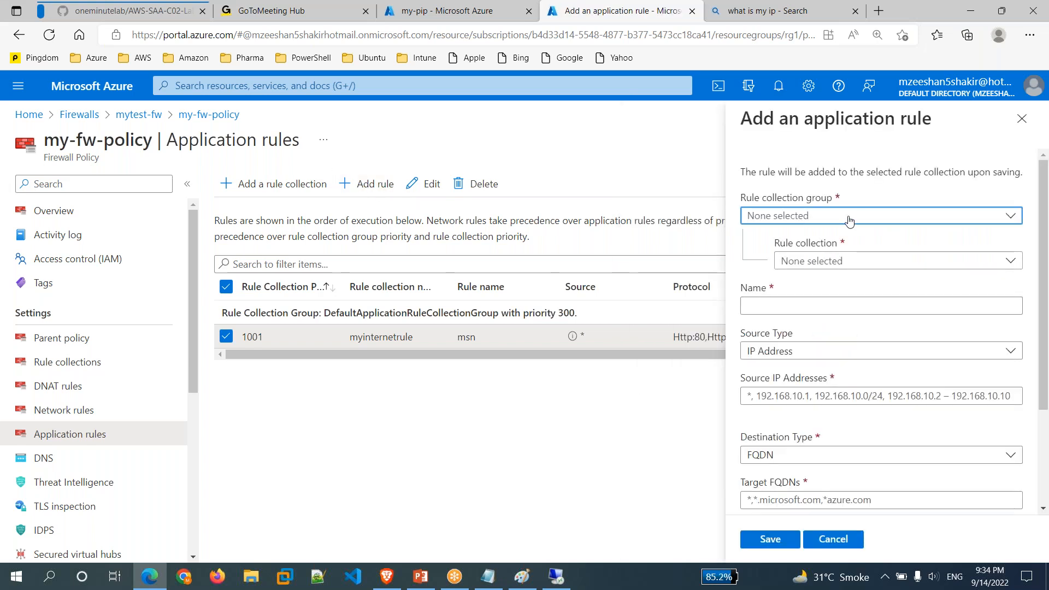
# Place a new rule named google in DefaultApplicationRuleCollectionGroup, collection myinternetrule.
pyautogui.click(849, 218)
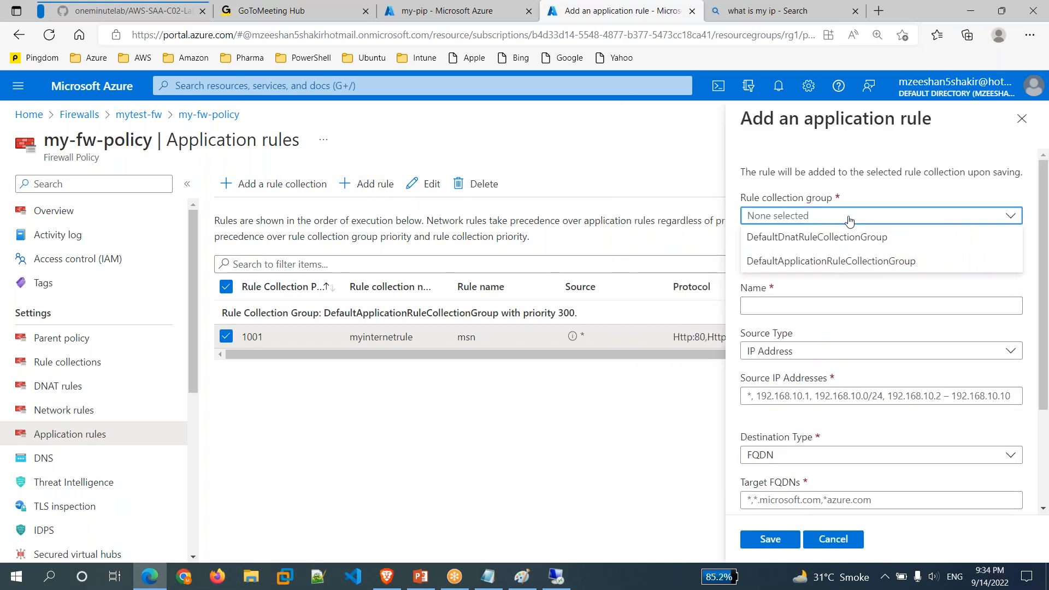
pyautogui.click(831, 261)
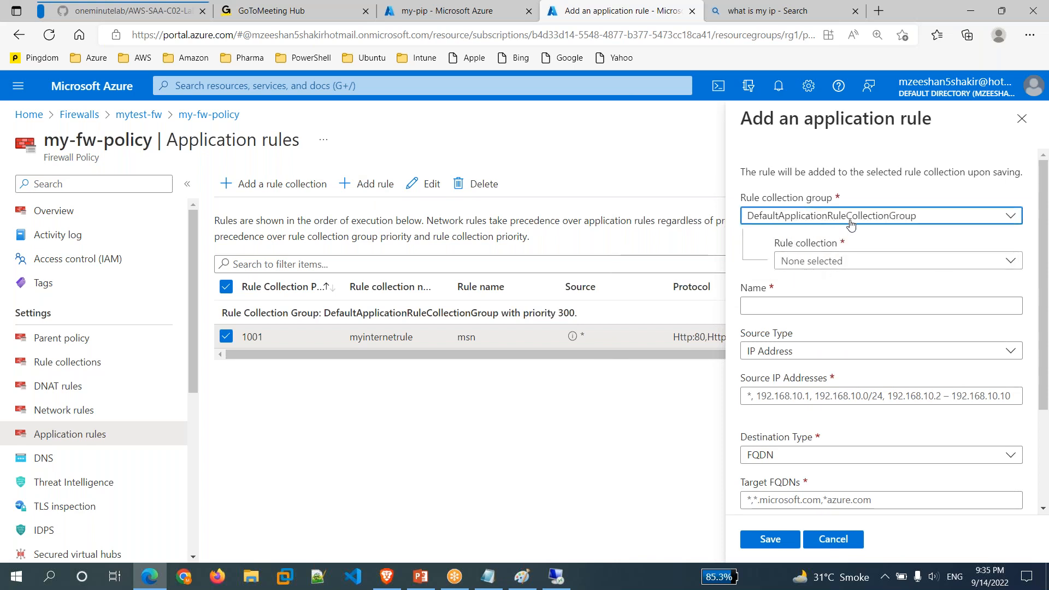
pyautogui.click(852, 261)
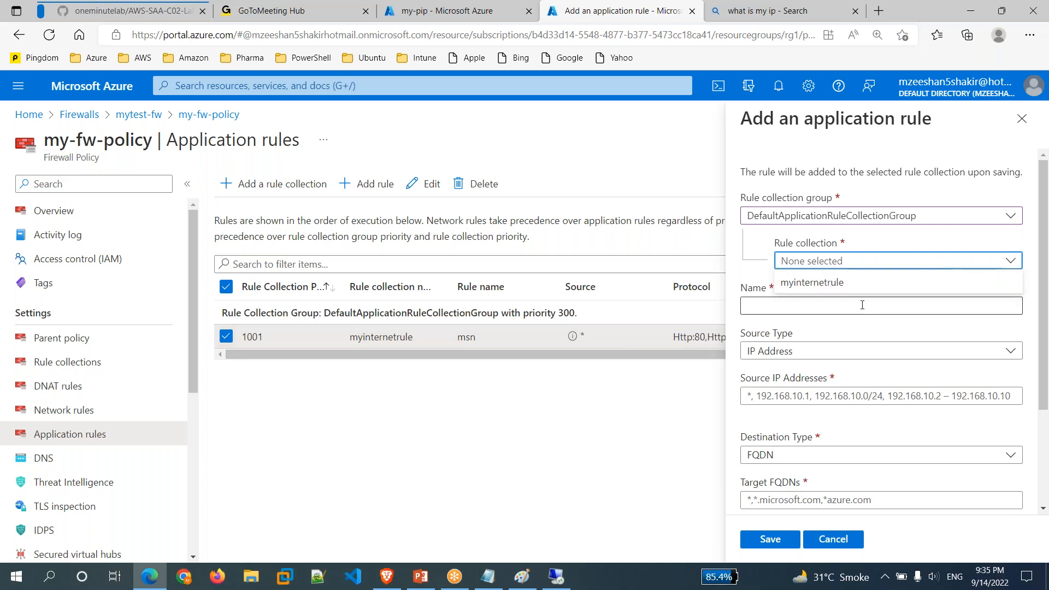
pyautogui.click(814, 283)
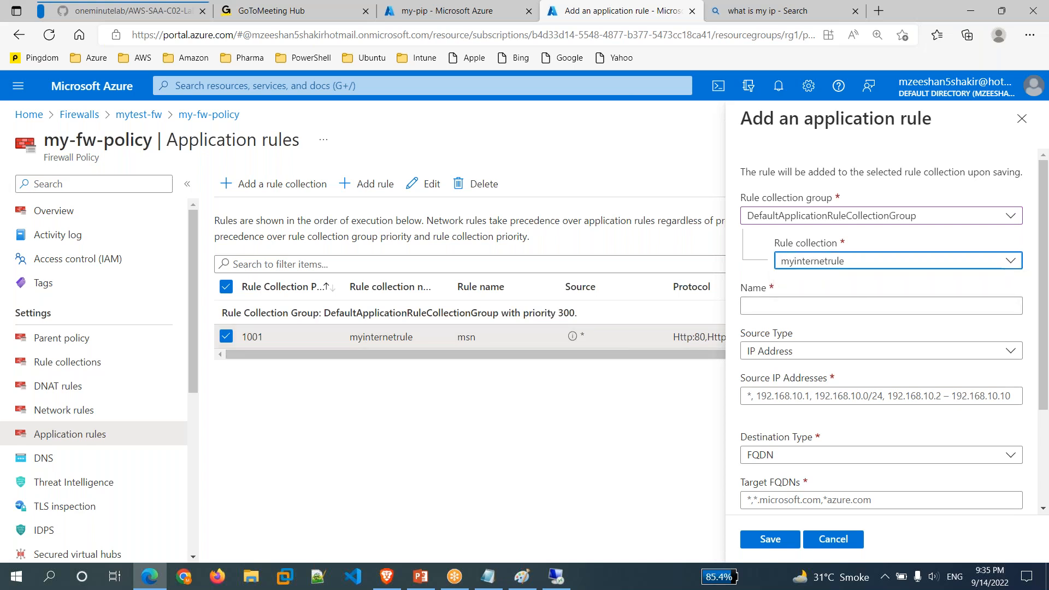
pyautogui.click(787, 308)
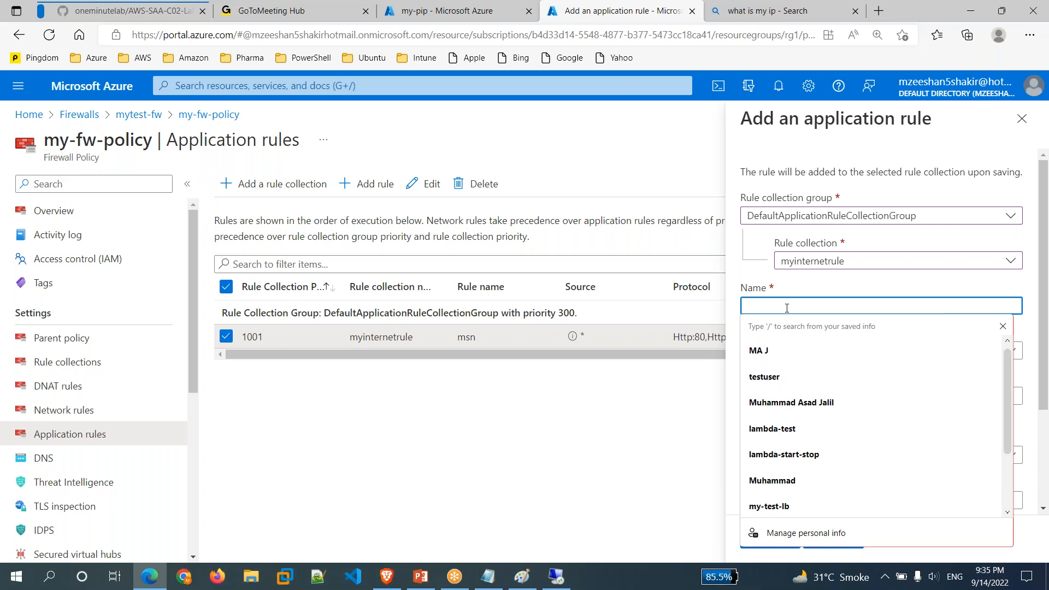
pyautogui.write('google')
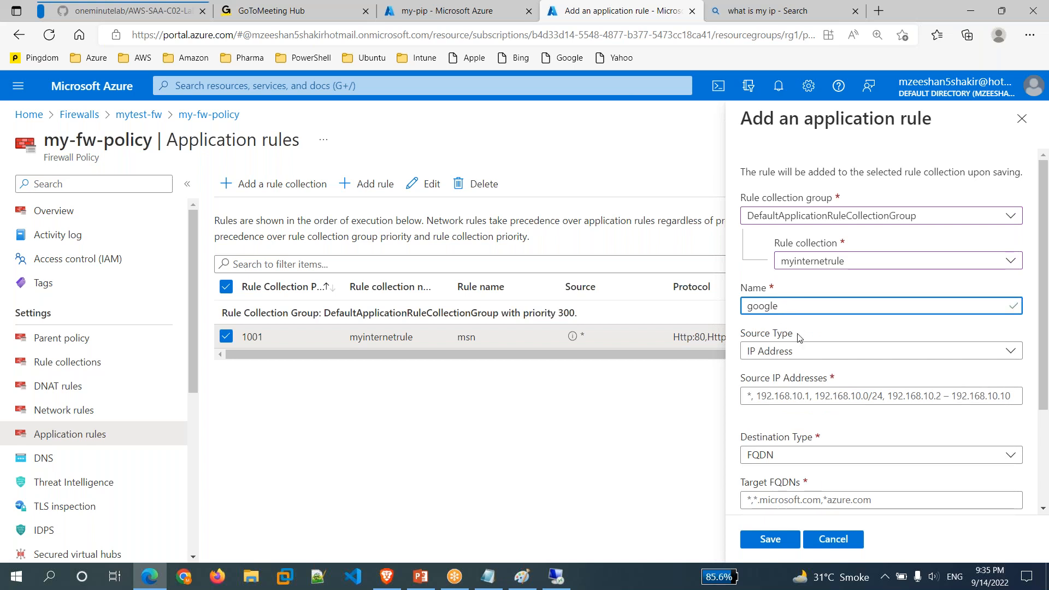
# Set source *, target FQDN *.google.com and protocols http,https, then save the rule.
pyautogui.click(784, 394)
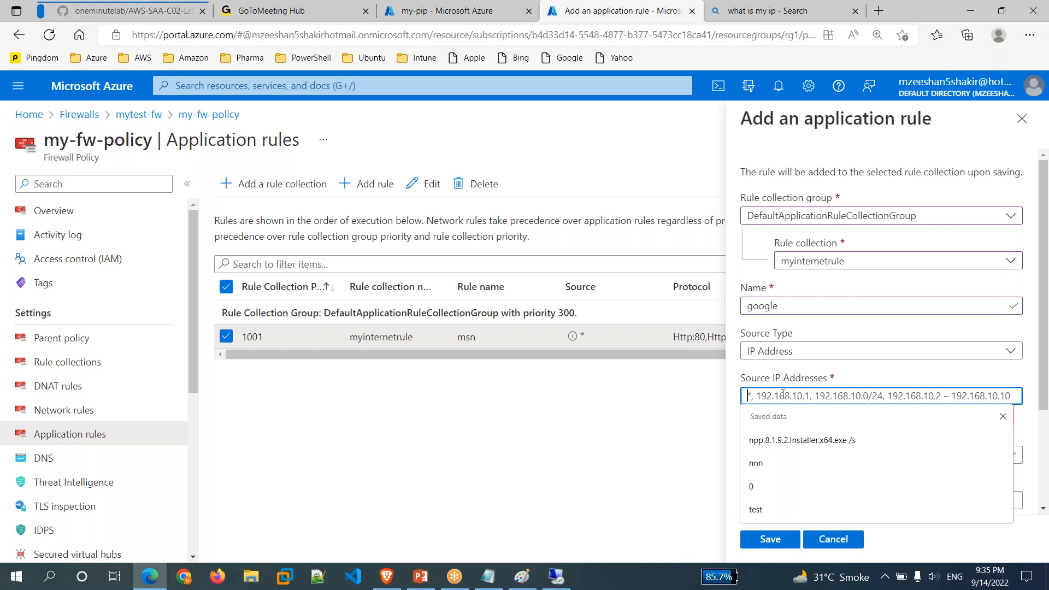
pyautogui.write('*')
pyautogui.scroll(-3, 834, 428)
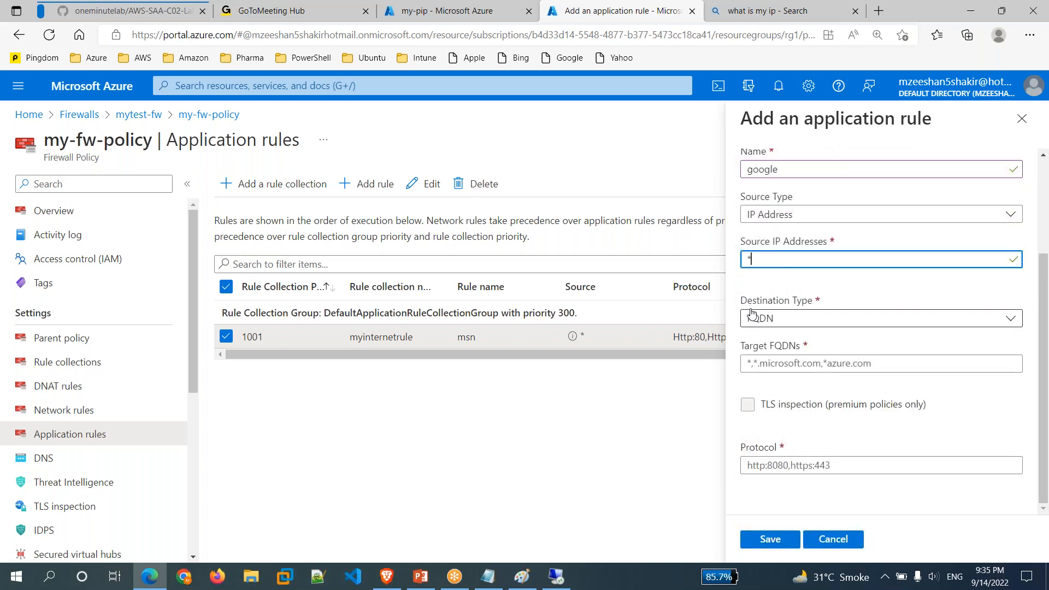
pyautogui.click(782, 367)
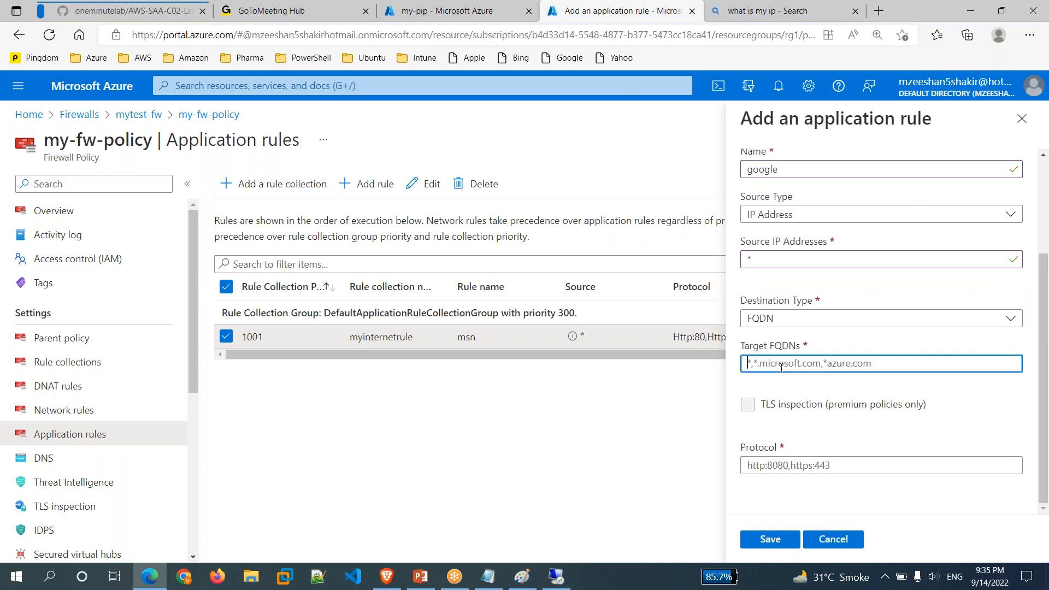
pyautogui.write('*')
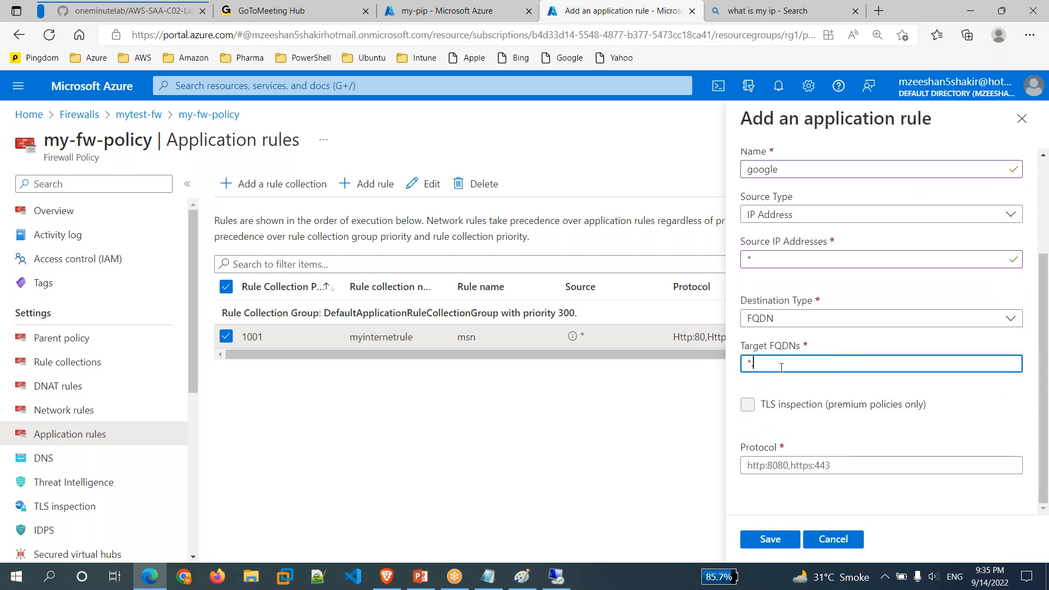
pyautogui.write('.google.com')
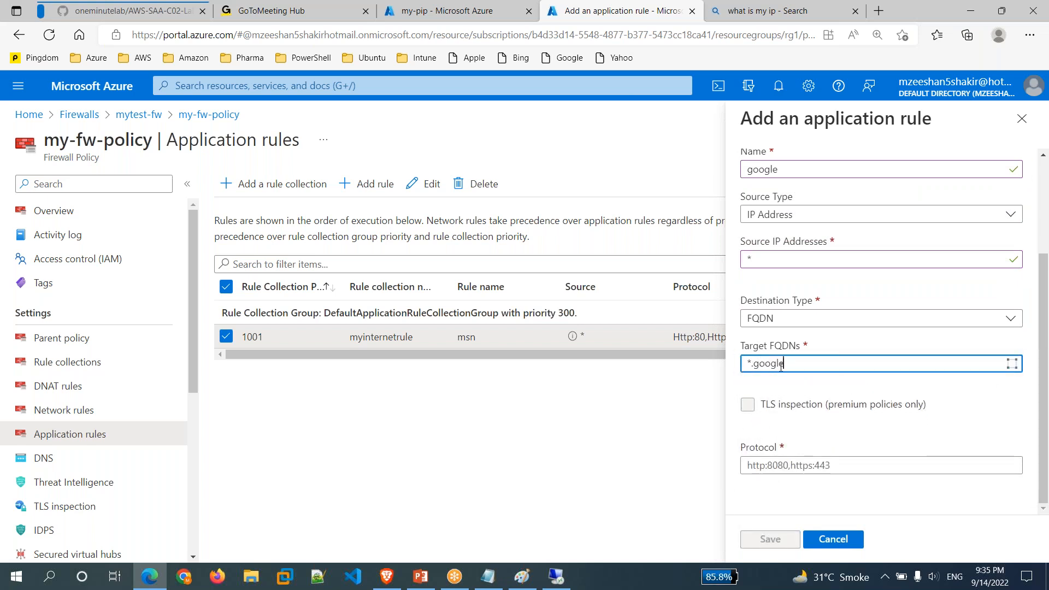
pyautogui.click(768, 469)
pyautogui.write('http')
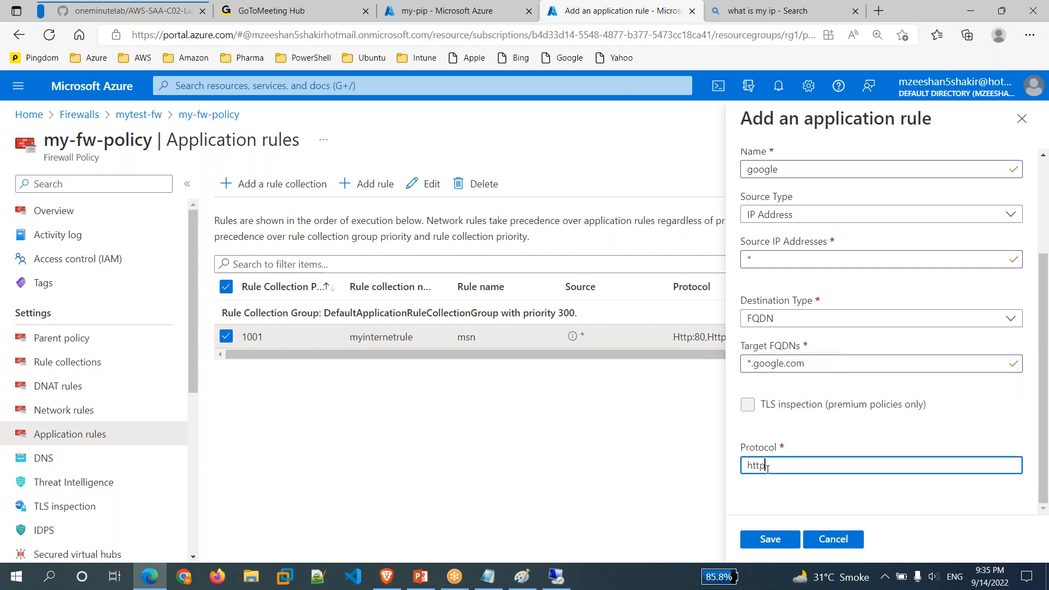
pyautogui.write(',https')
pyautogui.press('Tab')
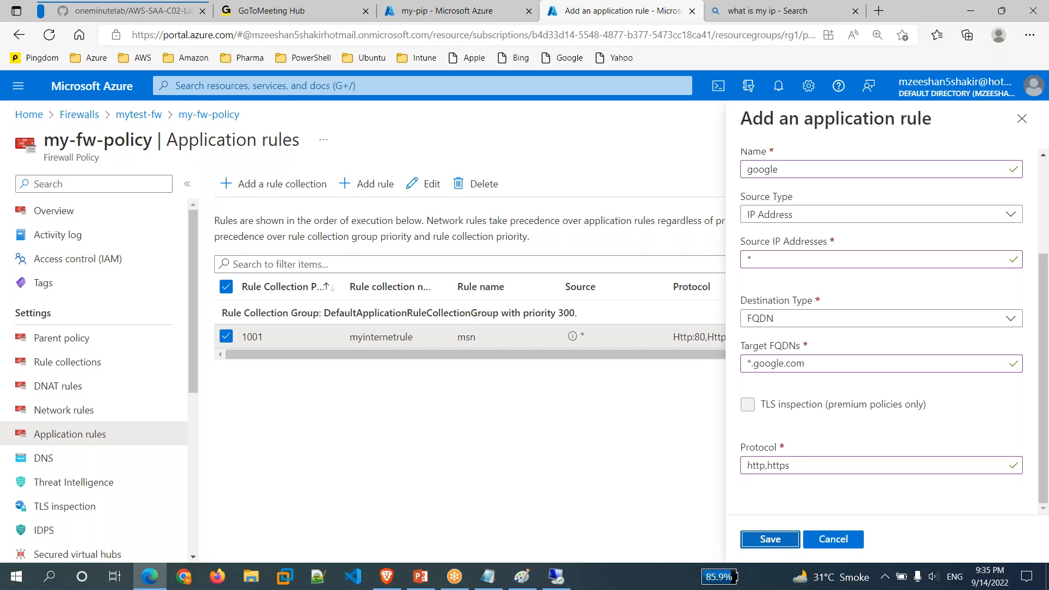
pyautogui.press('Return')
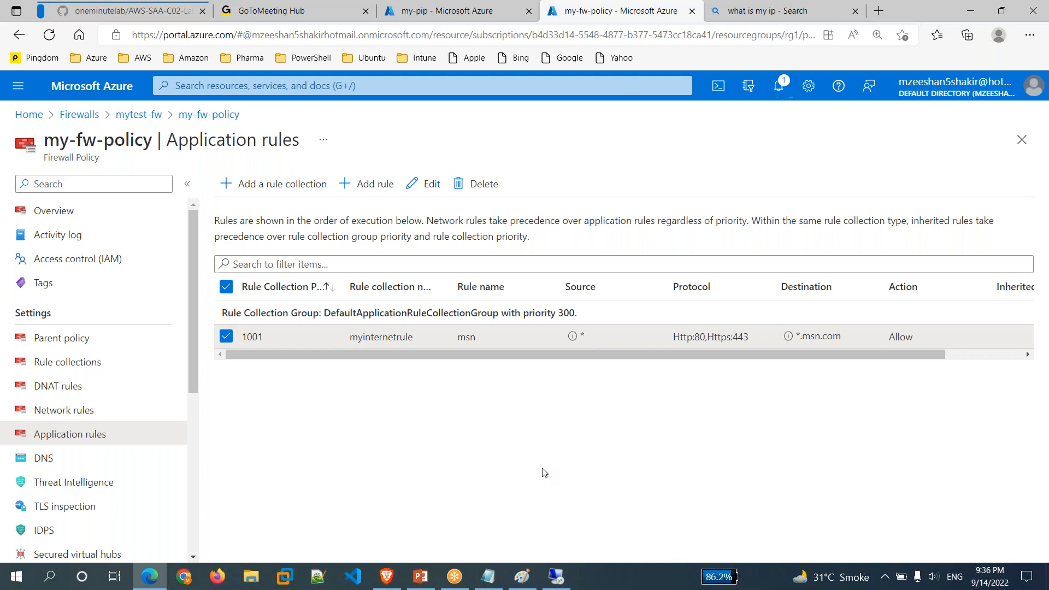
# Open notifications to confirm the google rule was added to myinternetrule.
pyautogui.click(782, 91)
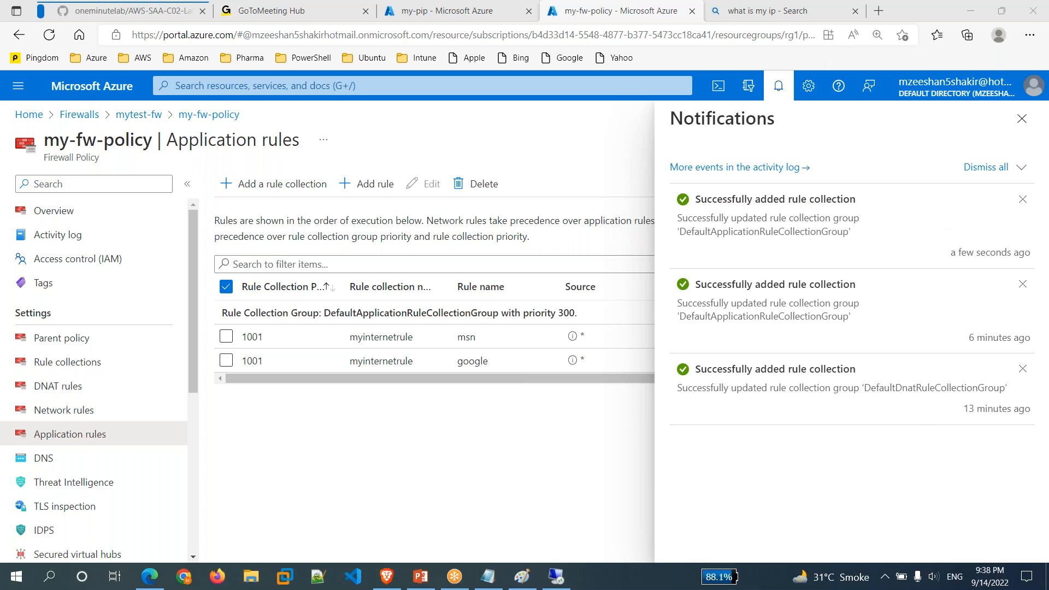
pyautogui.click(1022, 118)
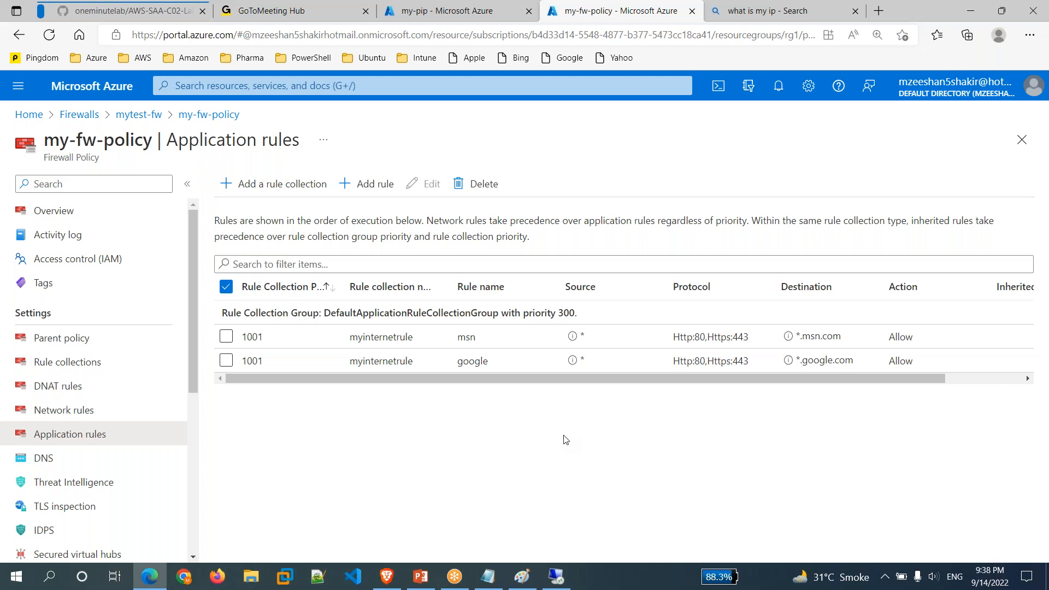
pyautogui.moveTo(563, 581)
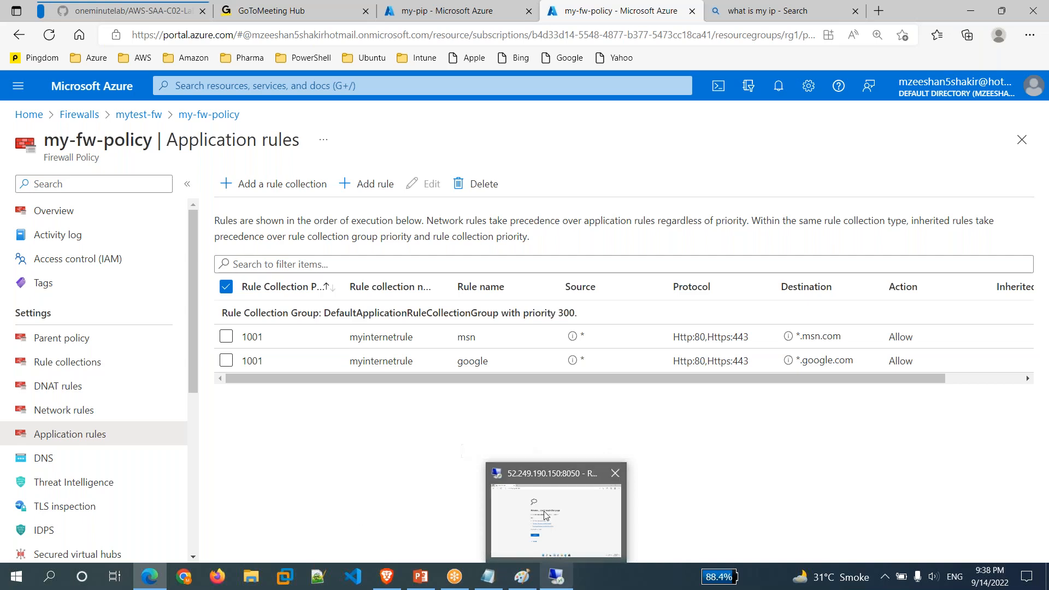
pyautogui.moveTo(552, 532)
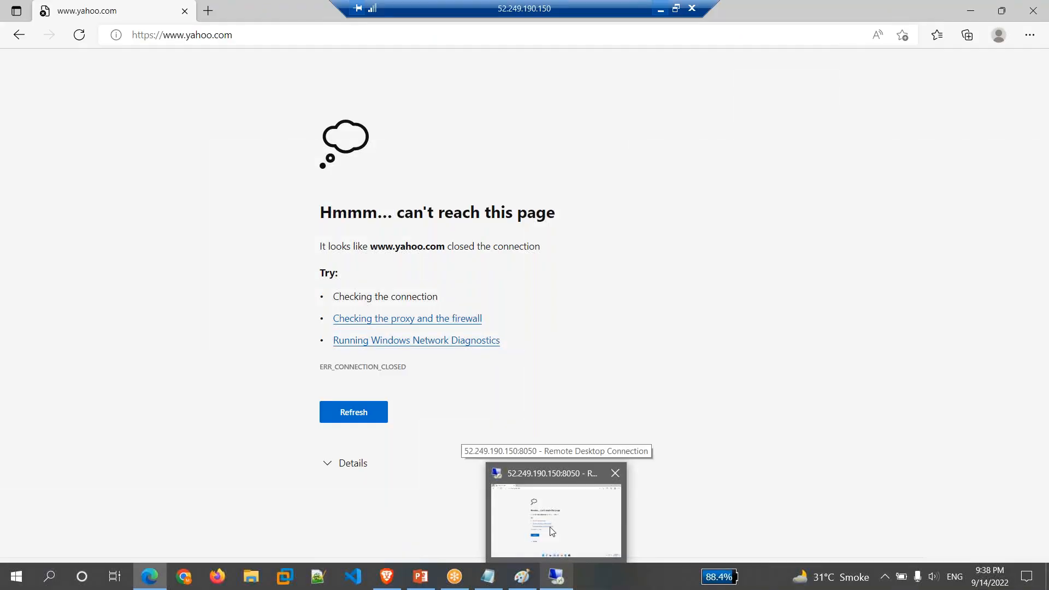
pyautogui.click(552, 532)
pyautogui.click(305, 35)
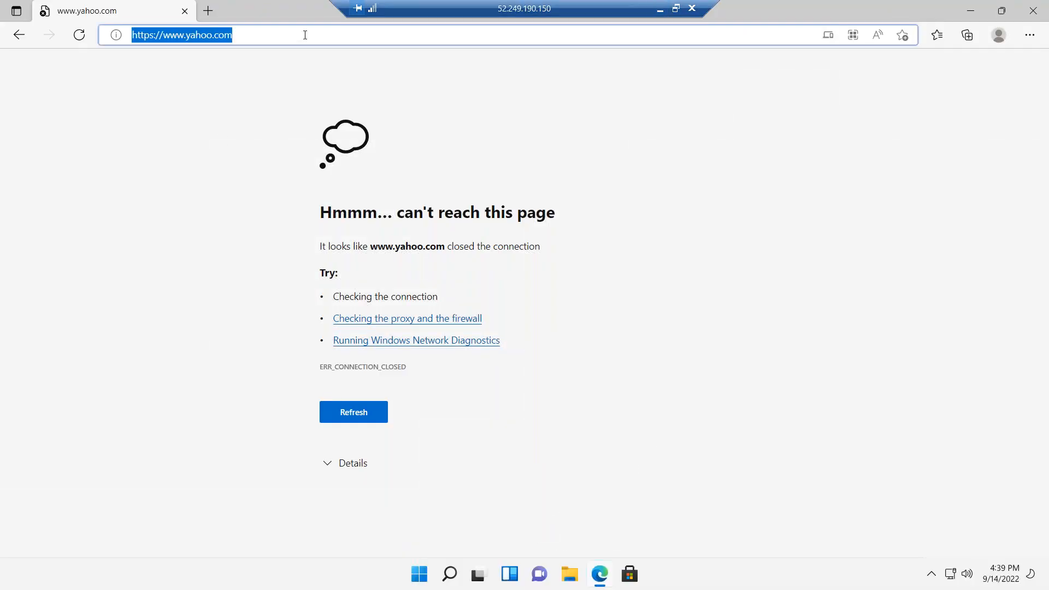
pyautogui.click(305, 35)
pyautogui.press('Left')
pyautogui.press('Left')
pyautogui.press('Left')
pyautogui.press('Left')
pyautogui.press('Left')
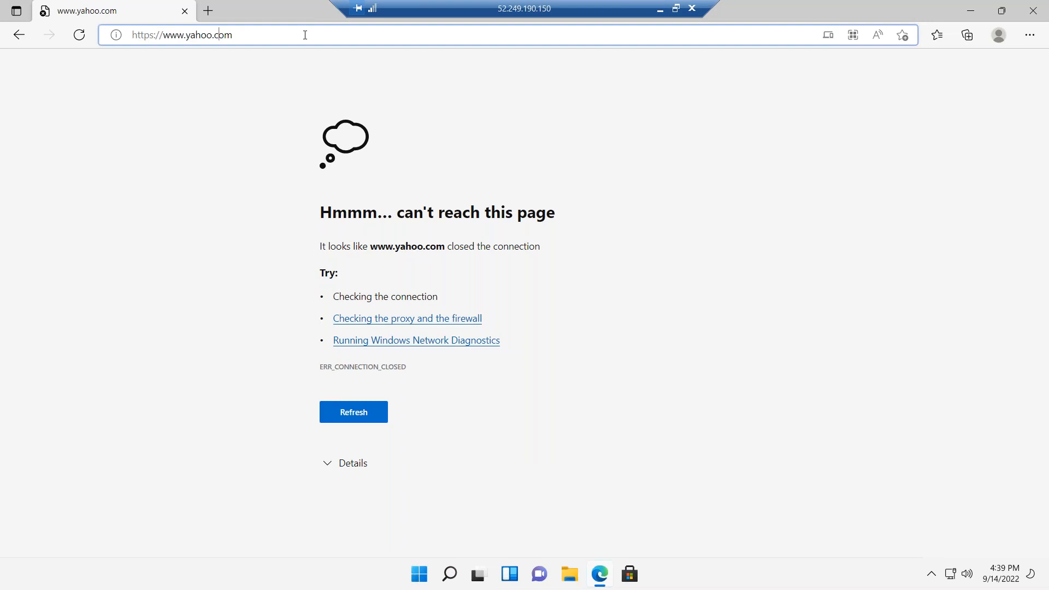
pyautogui.write('\\')
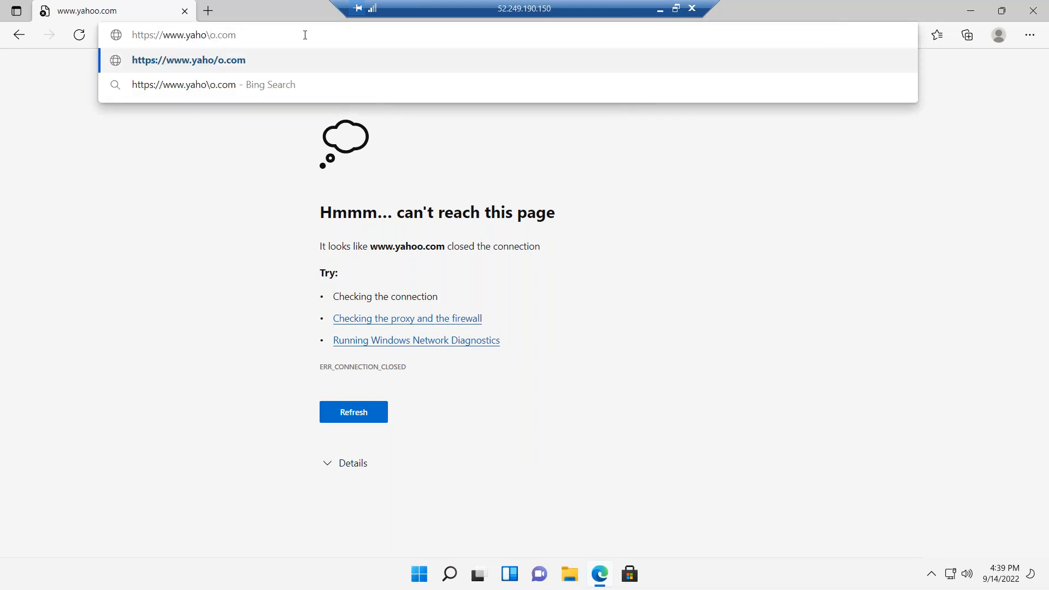
pyautogui.press('BackSpace')
pyautogui.press('BackSpace')
pyautogui.press('BackSpace')
pyautogui.press('BackSpace')
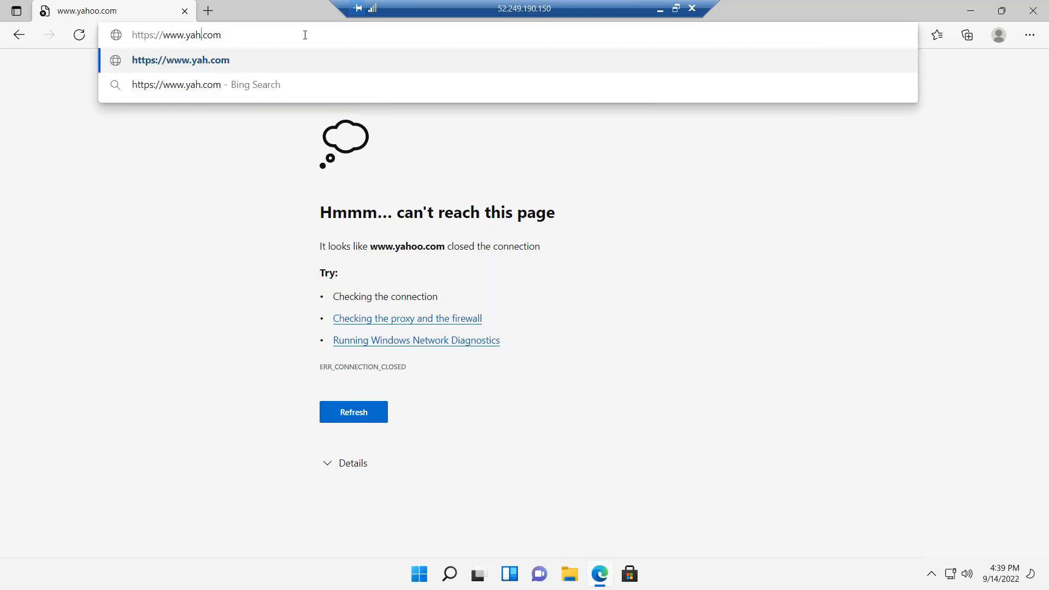
pyautogui.press('BackSpace')
pyautogui.write('google')
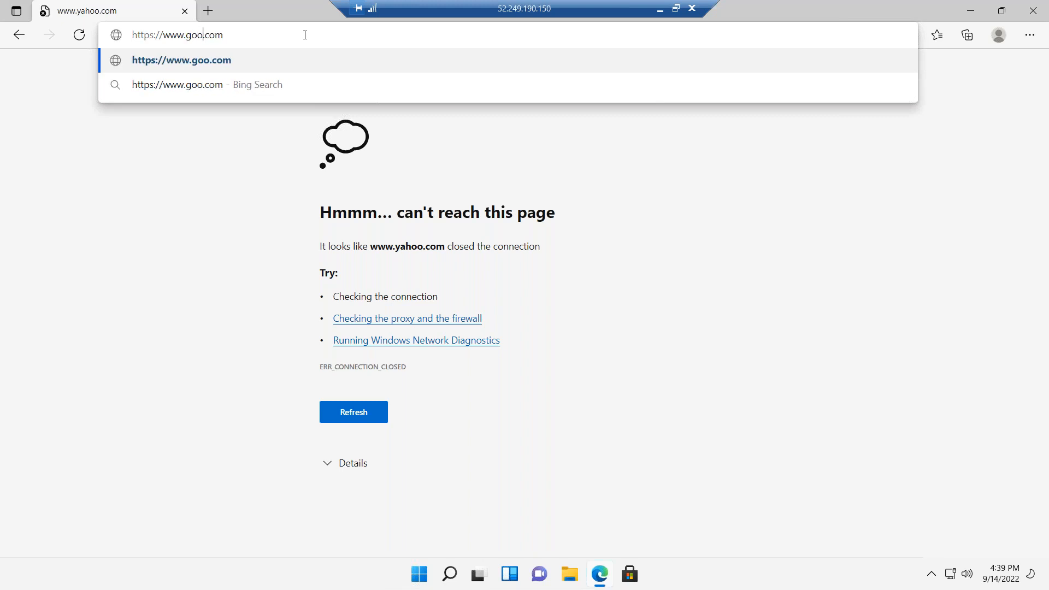
pyautogui.press('Return')
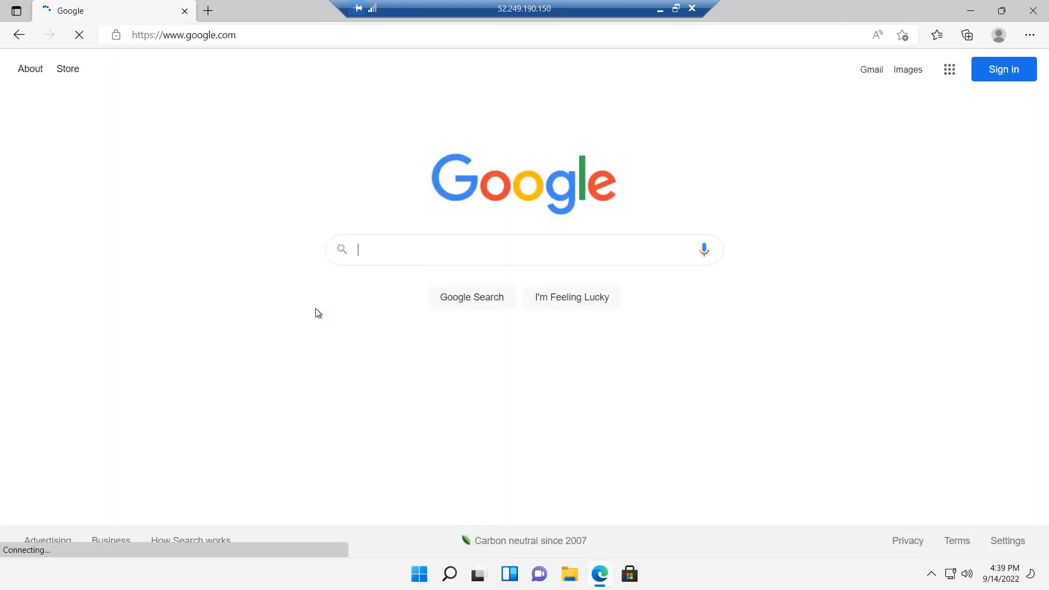
# Test yahoo.com and fb.com, which fail to connect, then msn.com, which loads.
pyautogui.click(420, 36)
pyautogui.write('yah')
pyautogui.press('Return')
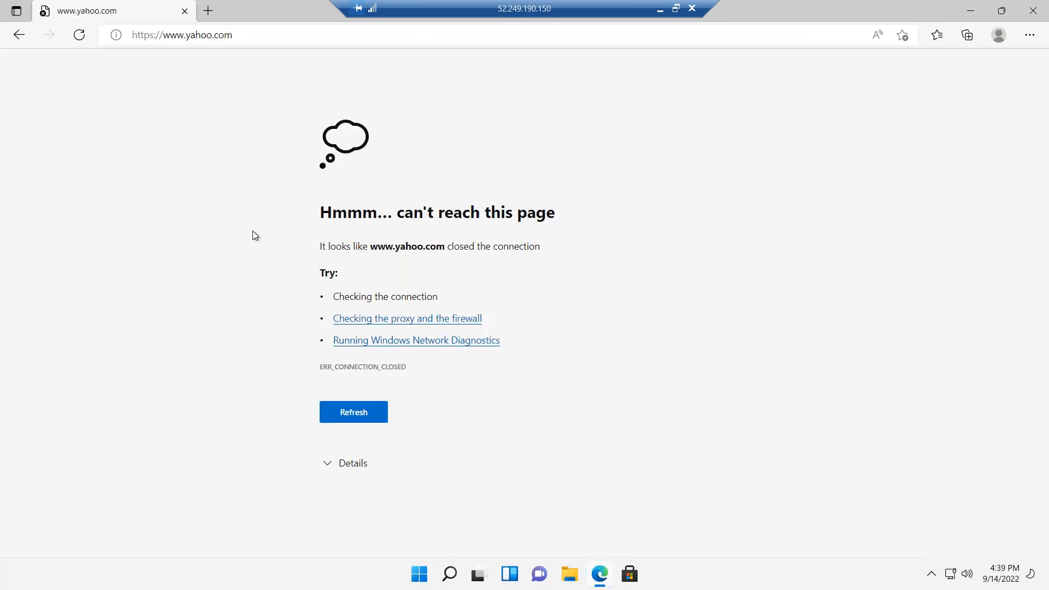
pyautogui.click(339, 35)
pyautogui.write('f')
pyautogui.press('Return')
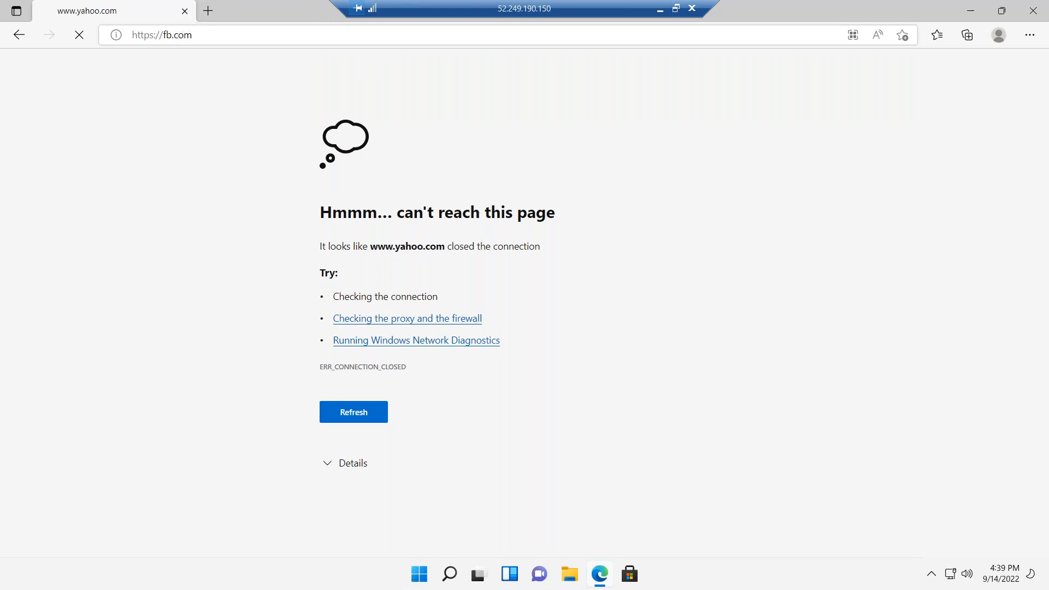
pyautogui.click(392, 35)
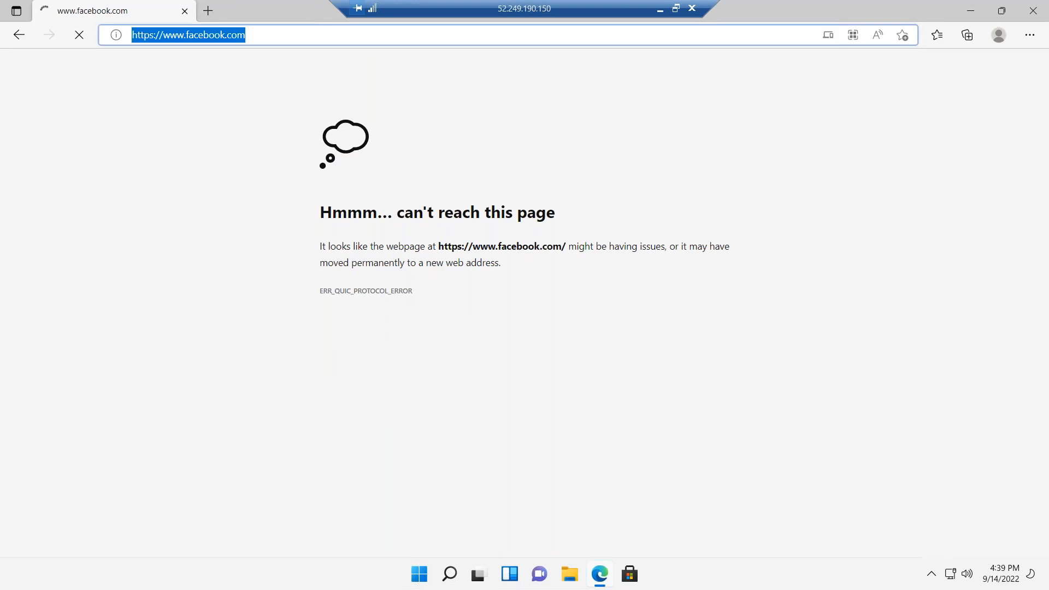
pyautogui.write('msn')
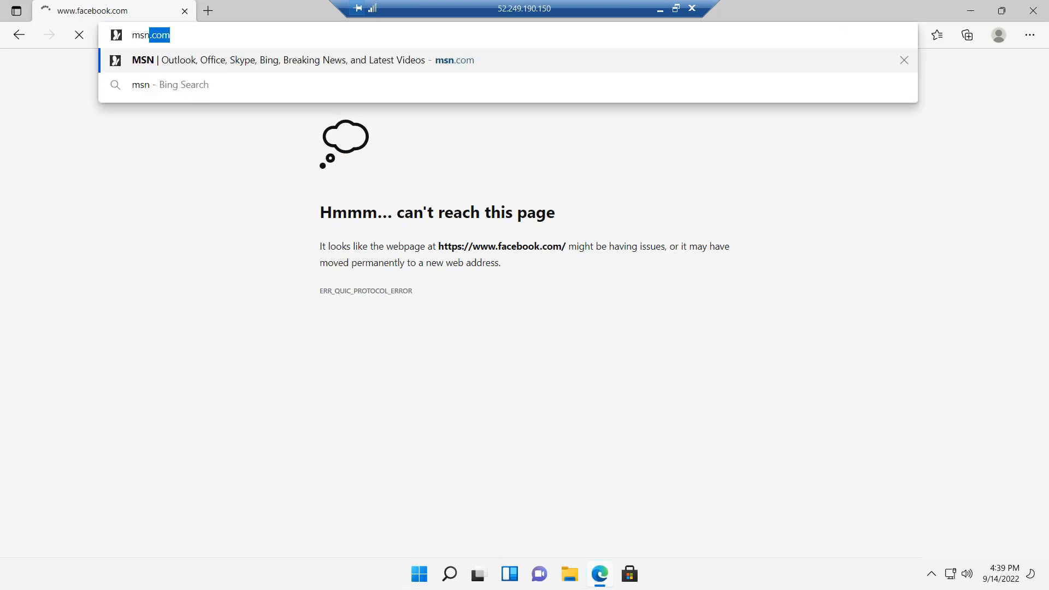
pyautogui.press('Return')
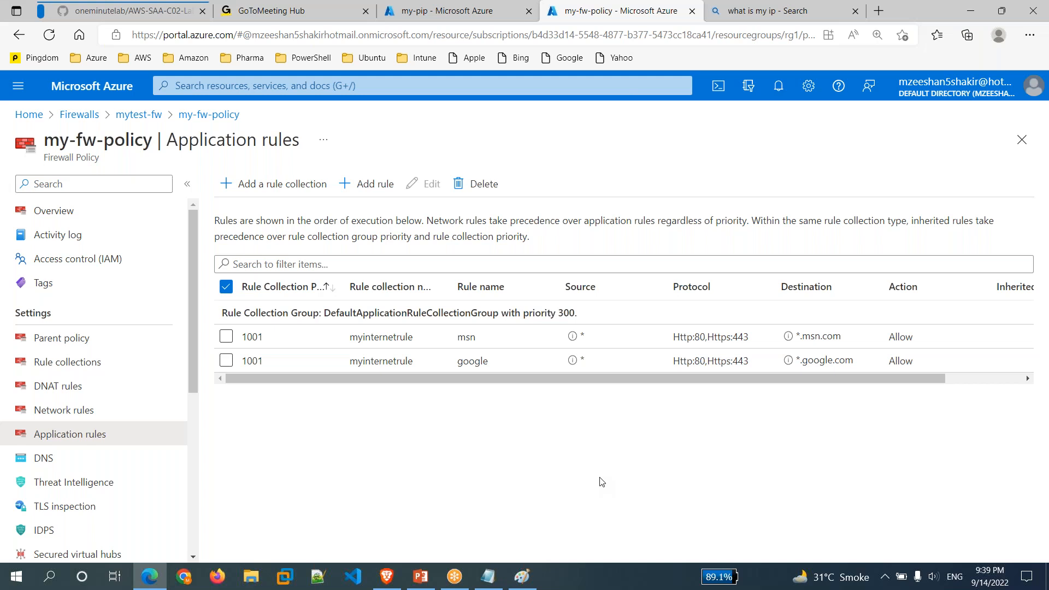
pyautogui.click(778, 25)
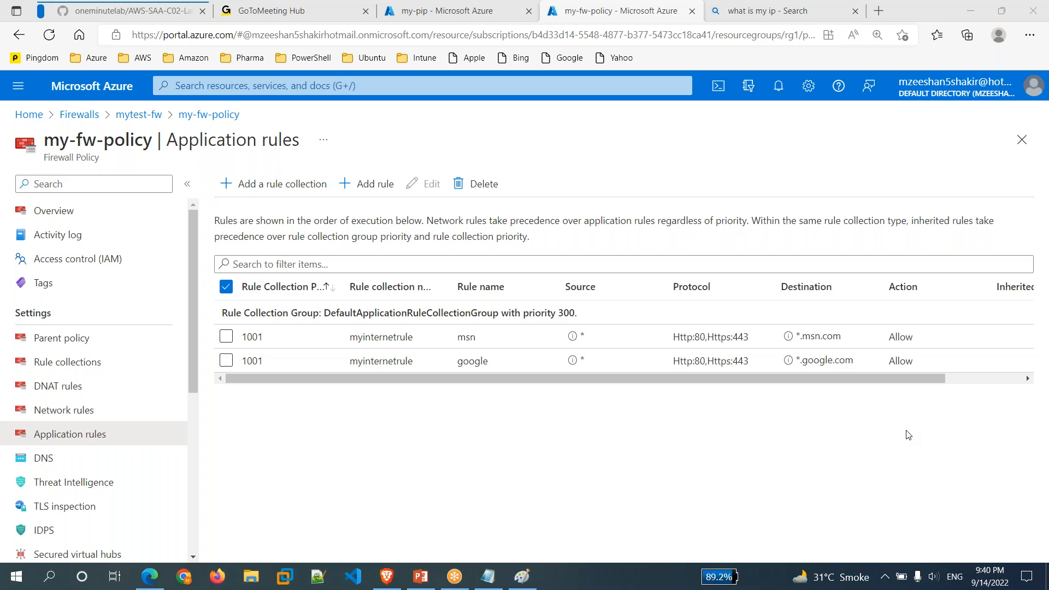
pyautogui.click(488, 587)
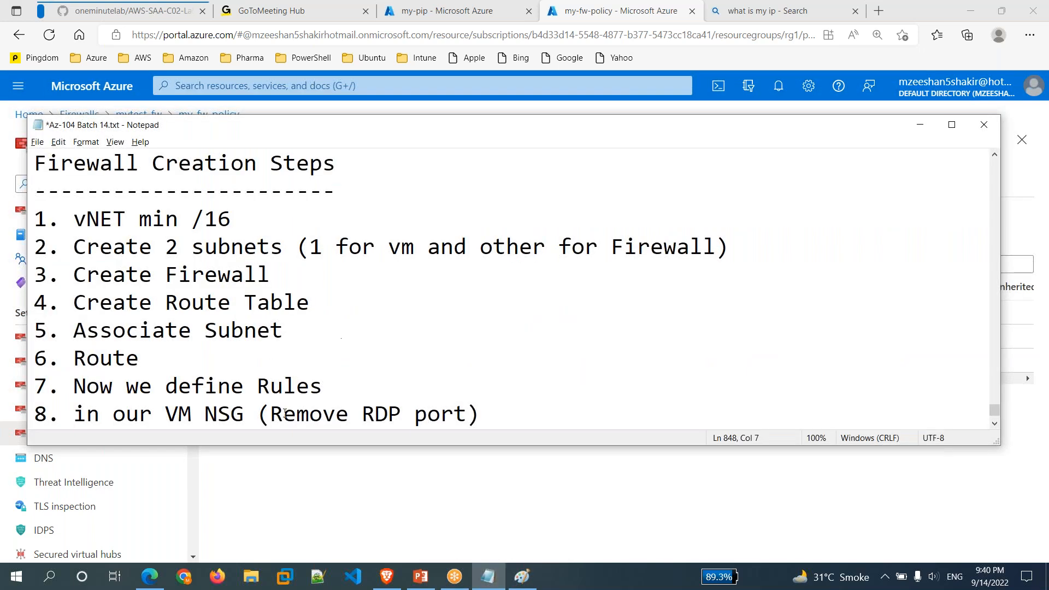
pyautogui.moveTo(73, 219); pyautogui.dragTo(250, 221)
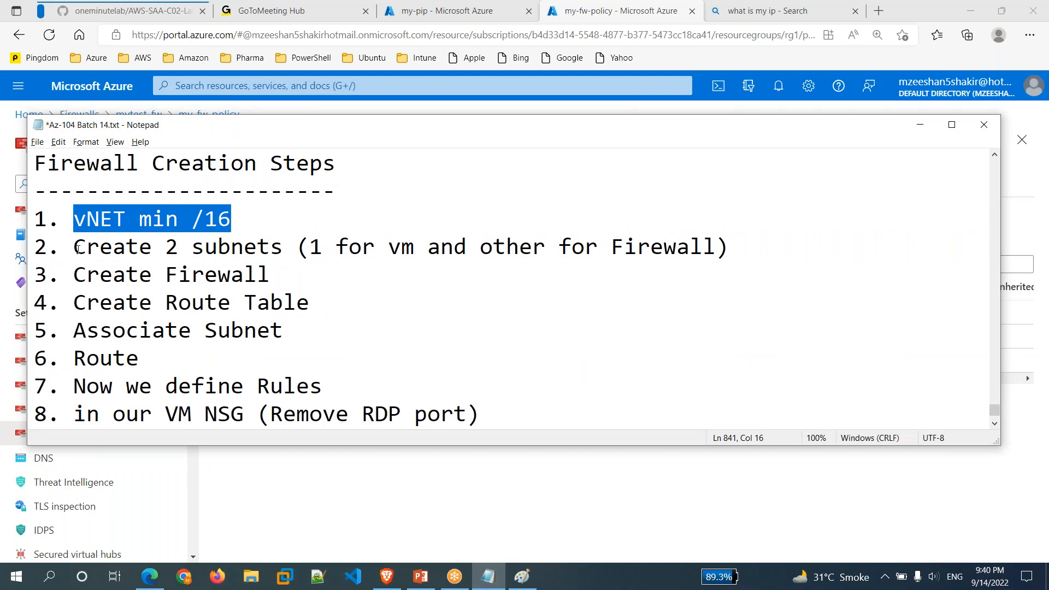
pyautogui.moveTo(78, 250); pyautogui.dragTo(385, 261)
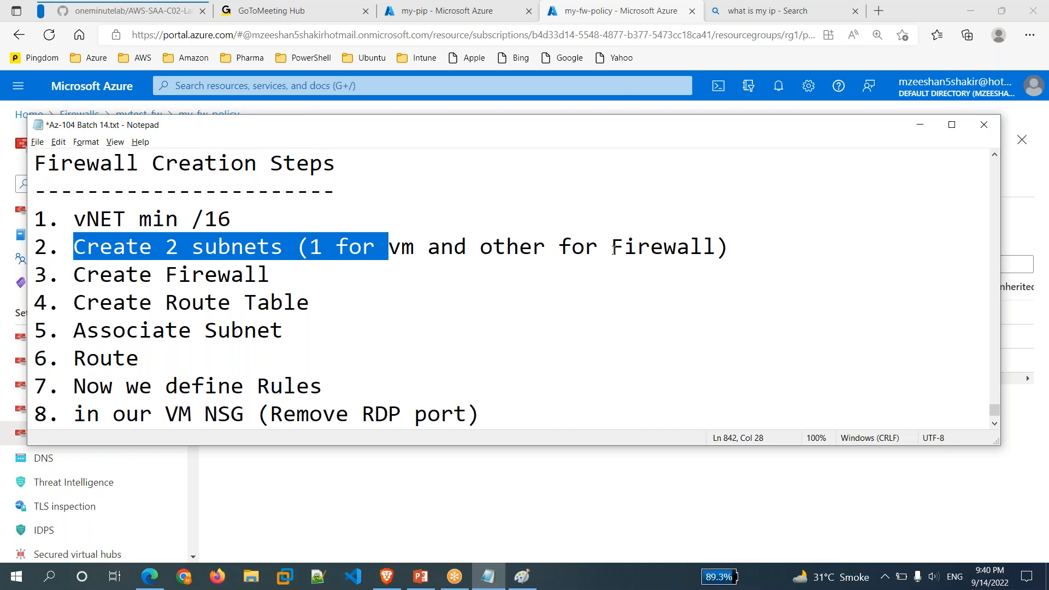
pyautogui.moveTo(612, 249); pyautogui.dragTo(690, 248)
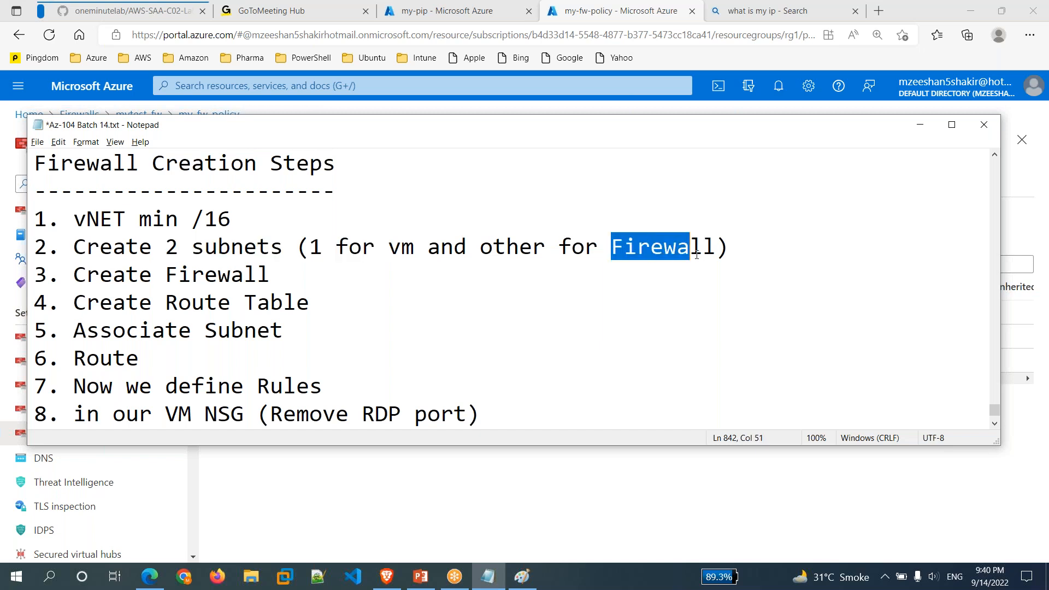
pyautogui.click(508, 507)
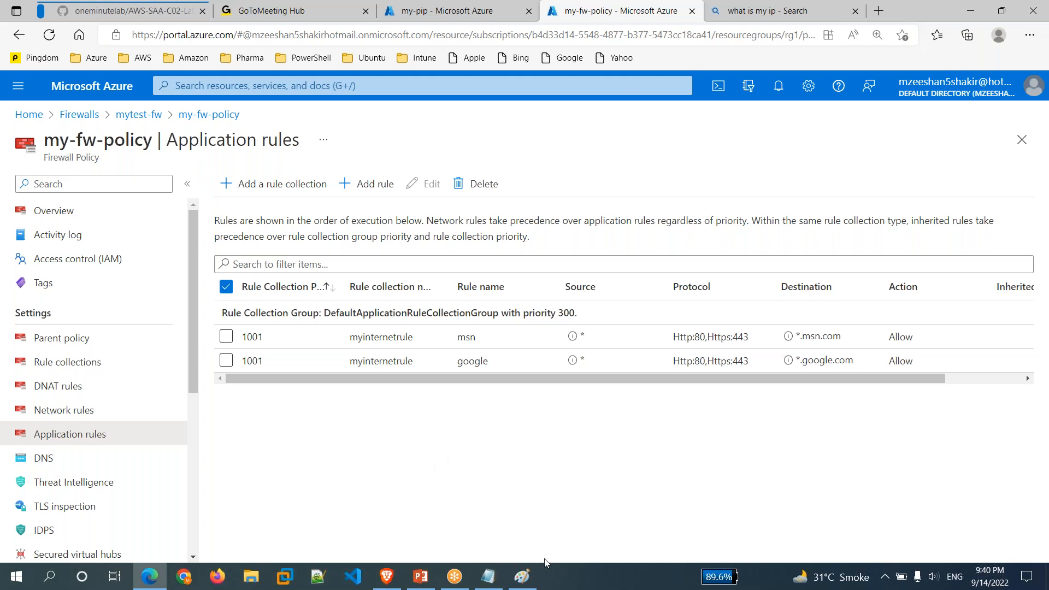
# Close the untitled network diagram in Paint, choosing to save it first.
pyautogui.click(522, 580)
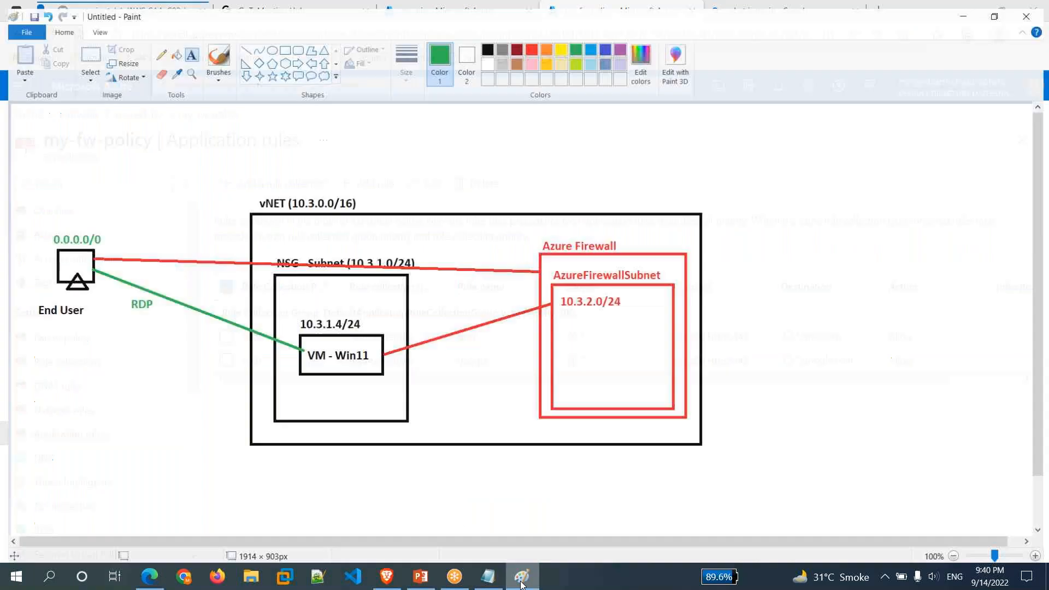
pyautogui.click(1032, 7)
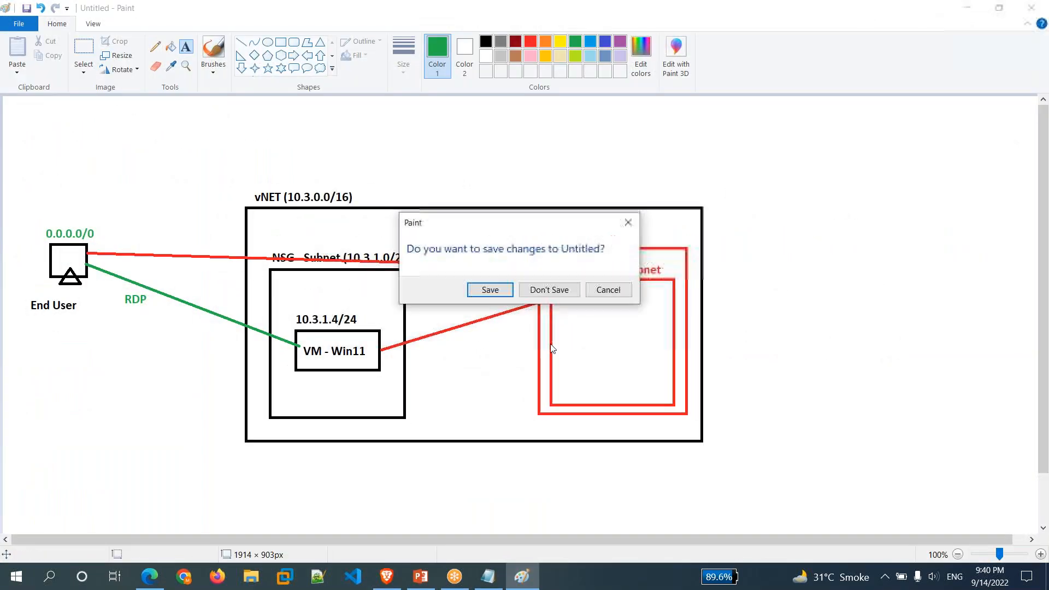
pyautogui.click(487, 293)
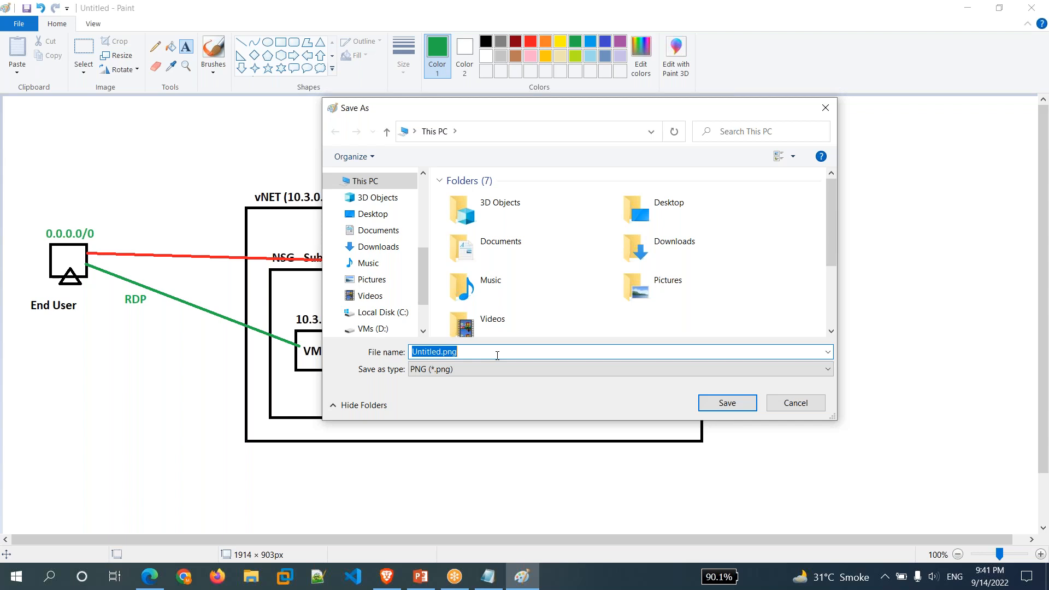
# Save the diagram to the Desktop as 'Azure Firewall'.
pyautogui.write('Azure Firewall')
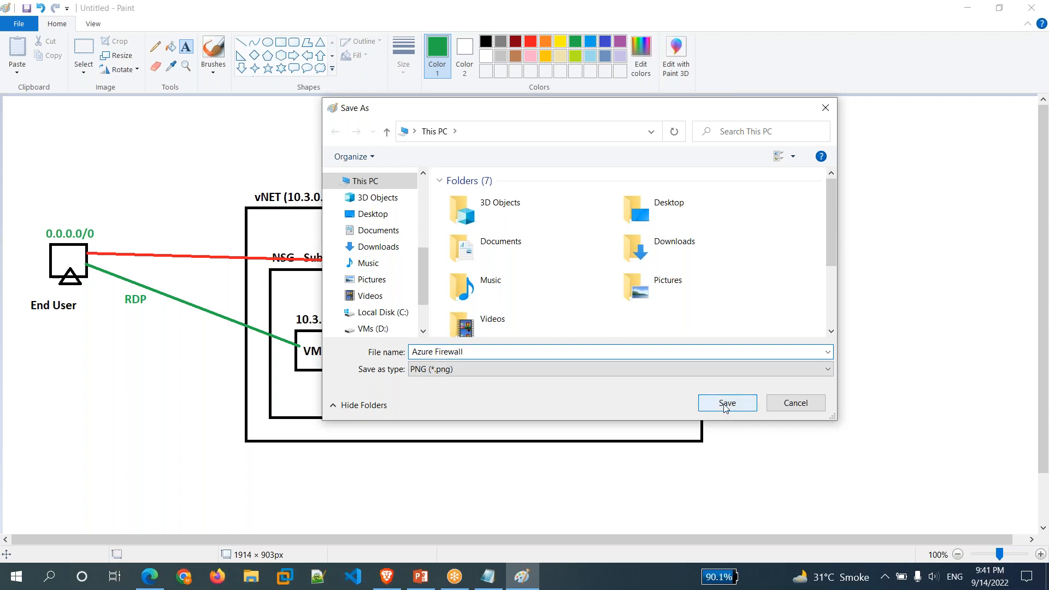
pyautogui.click(375, 214)
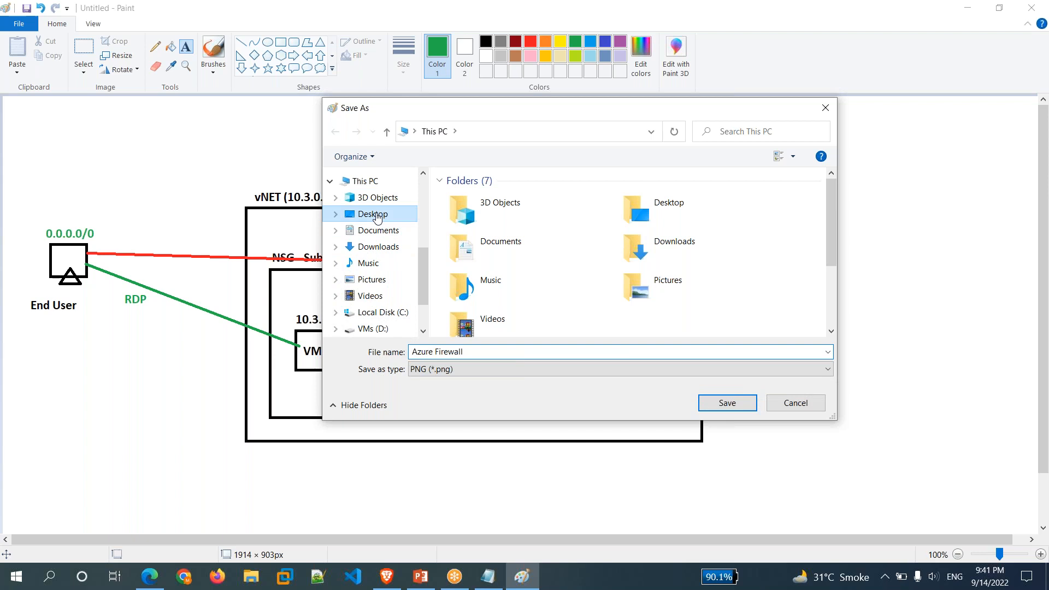
pyautogui.click(740, 403)
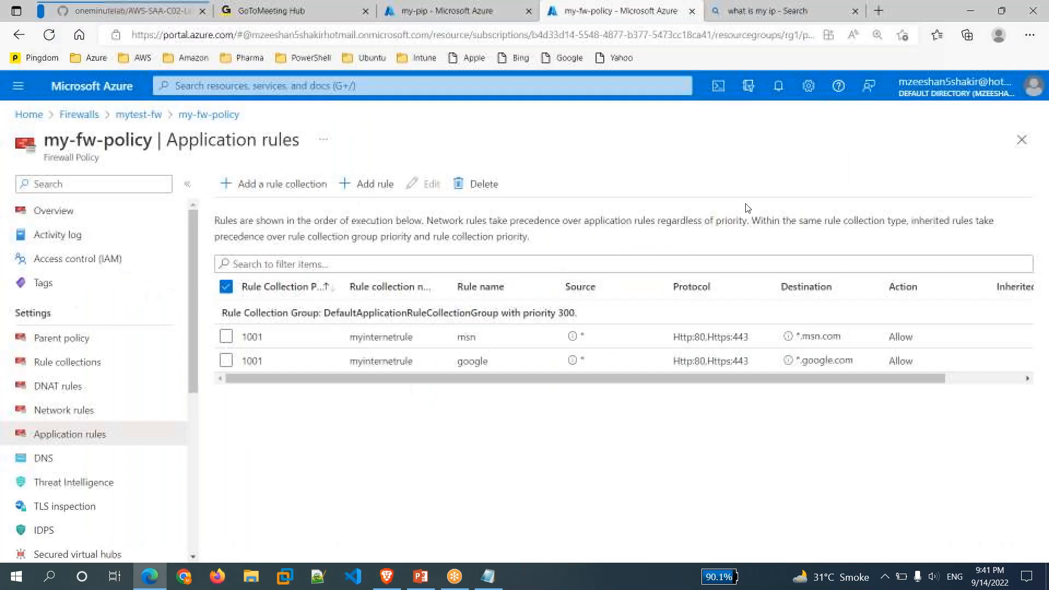